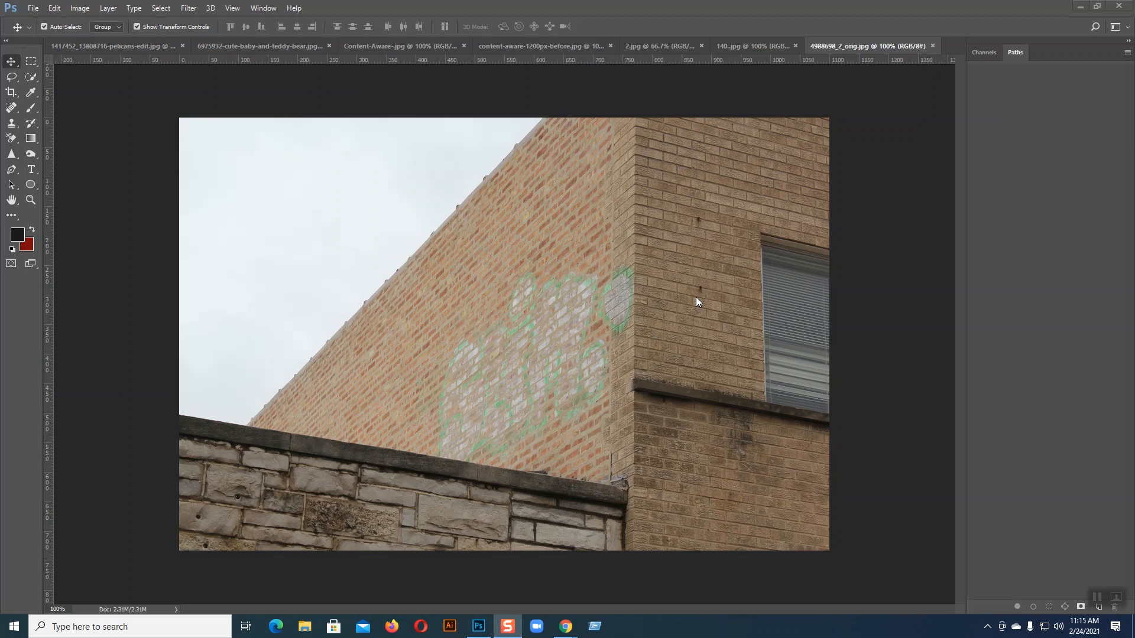
- Bring up the baby and teddy bear photo and activate the Clone Stamp Tool
click(233, 45)
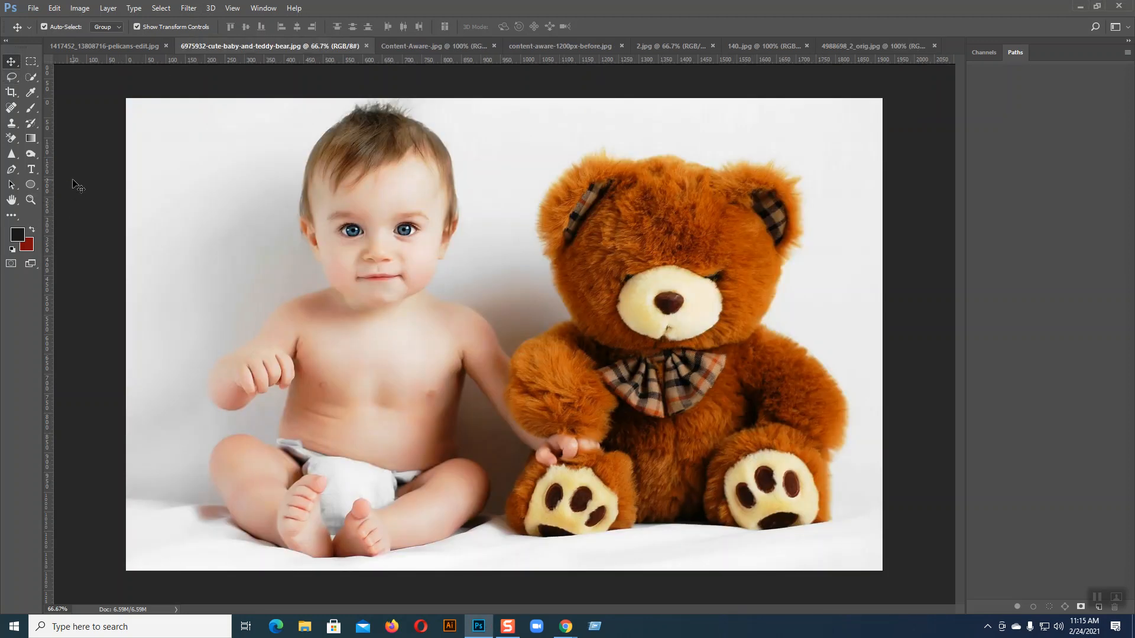
click(11, 128)
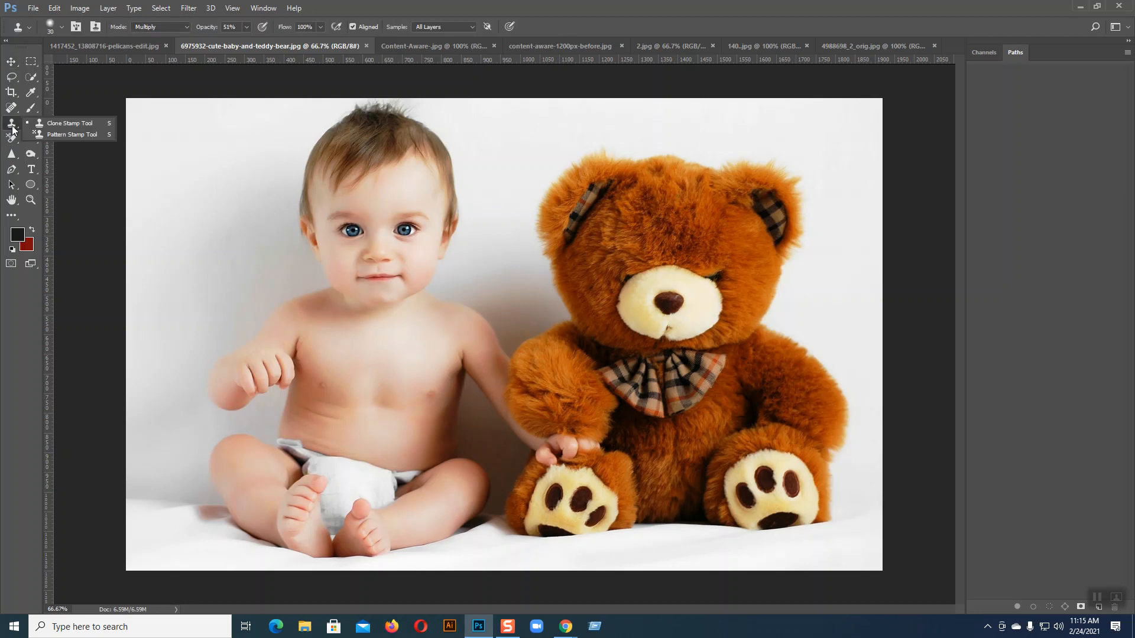
click(58, 126)
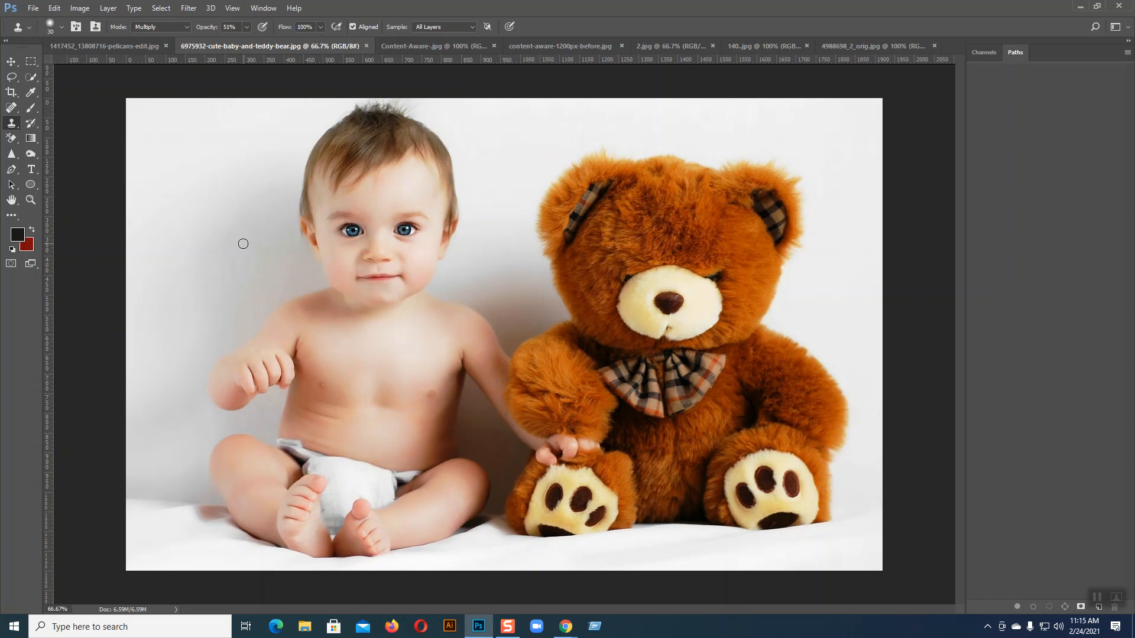
- Show the Layers panel and dock it below the Channels and Paths group
click(268, 8)
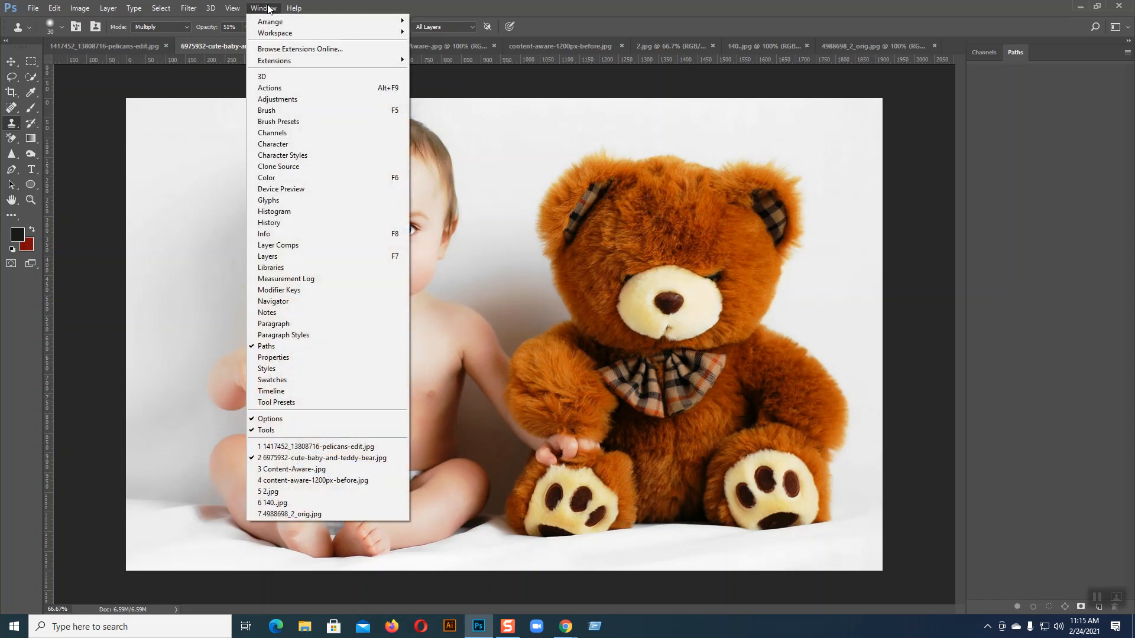
click(282, 256)
drag(886, 123, 1005, 98)
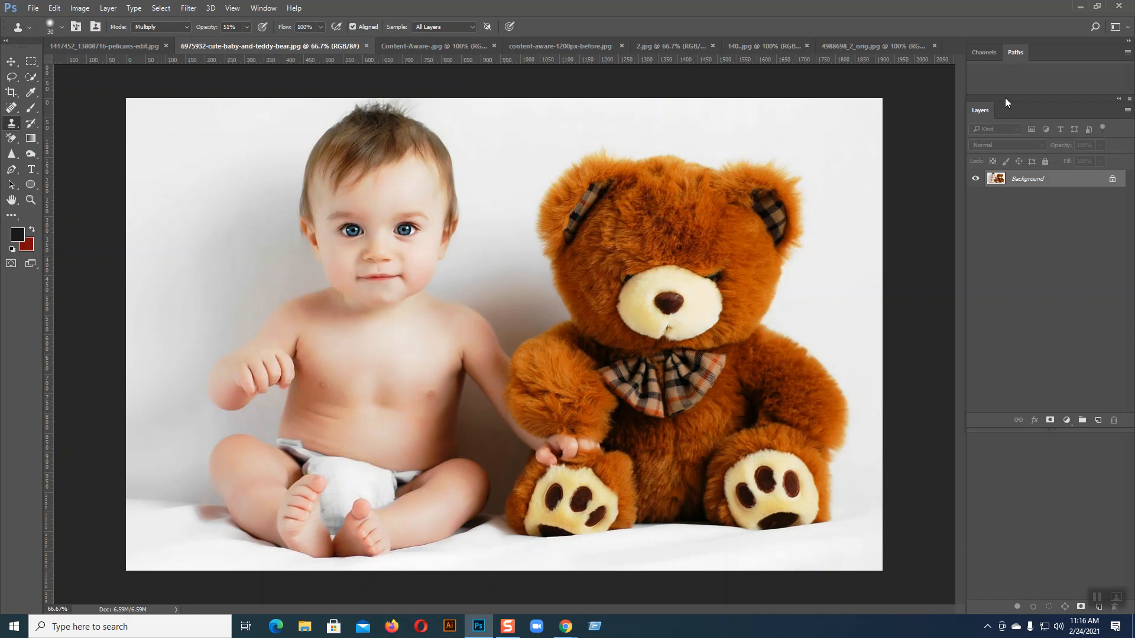
click(33, 8)
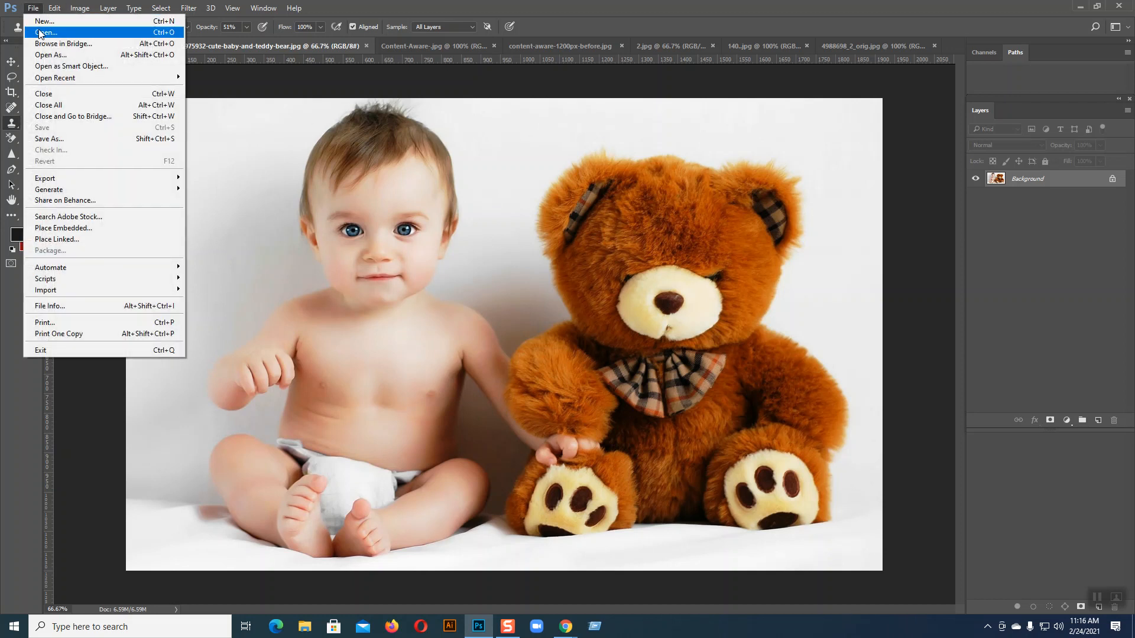
click(40, 33)
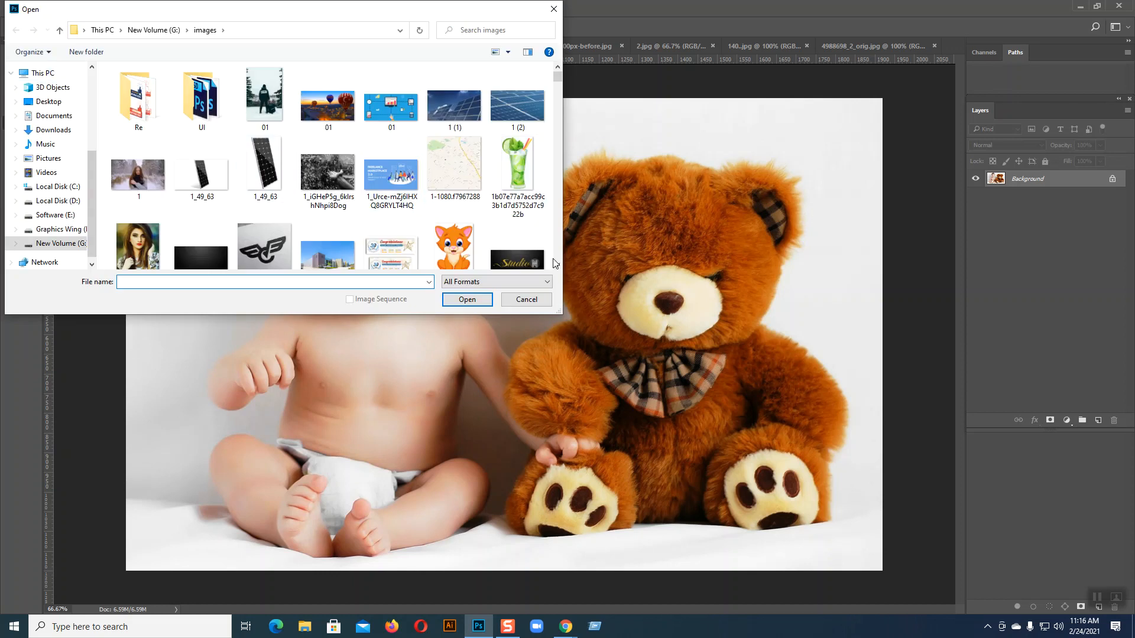
scroll(438, 226, down, 10)
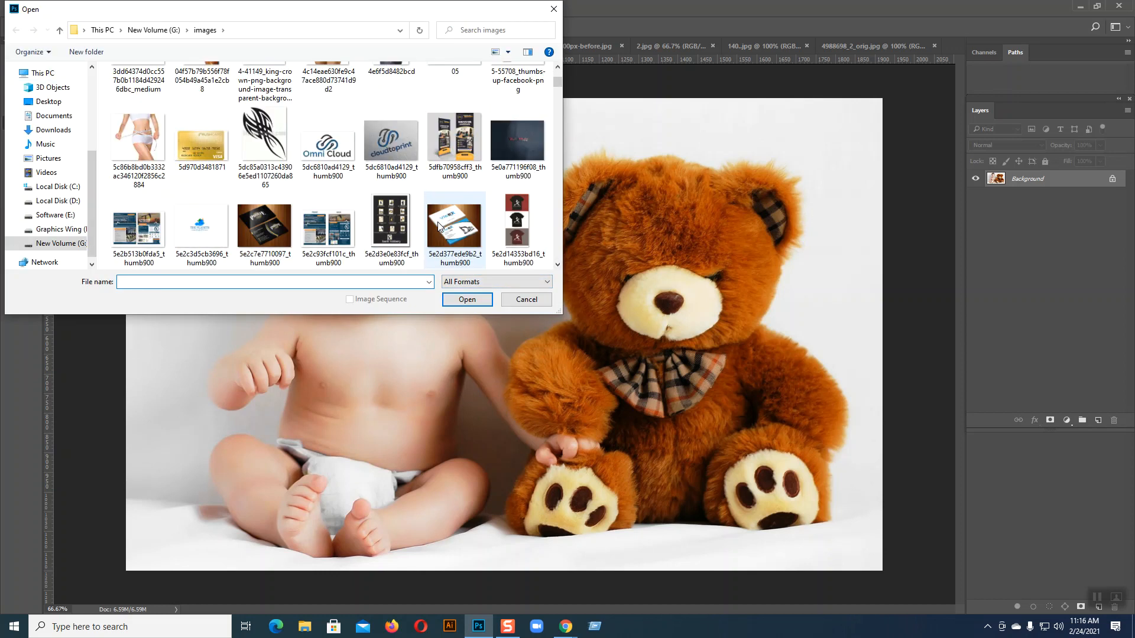
click(521, 299)
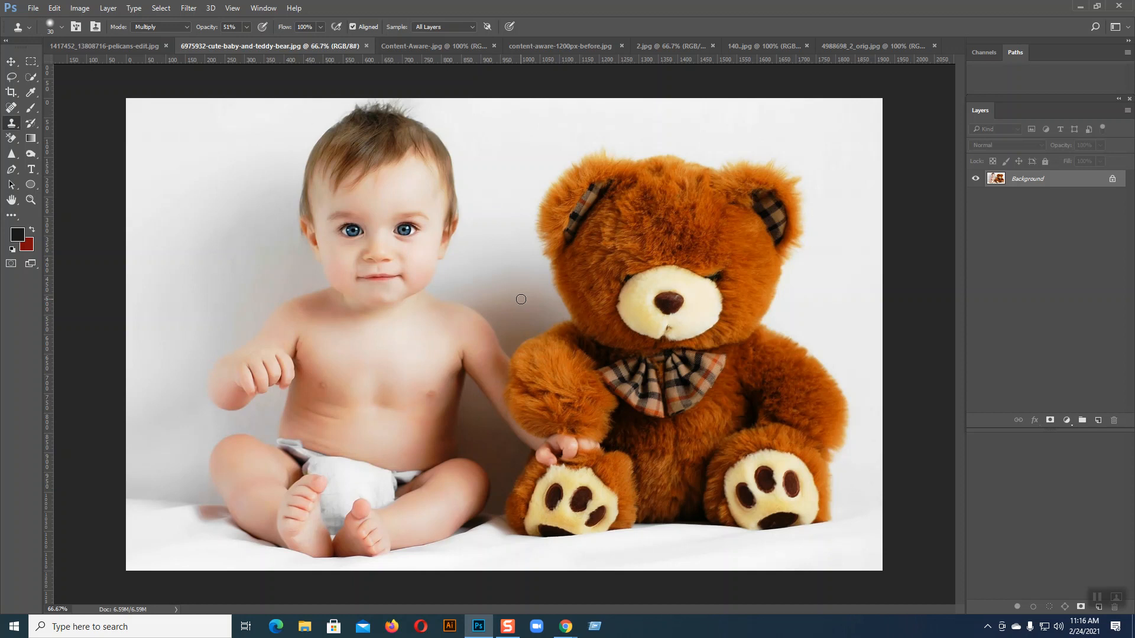
click(850, 44)
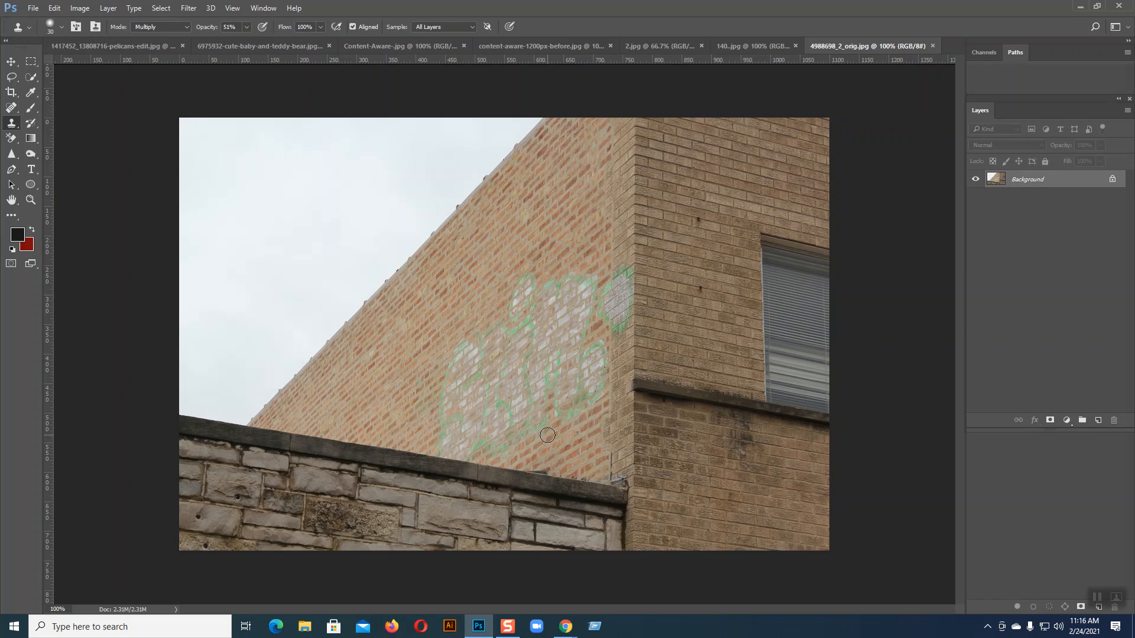
click(744, 48)
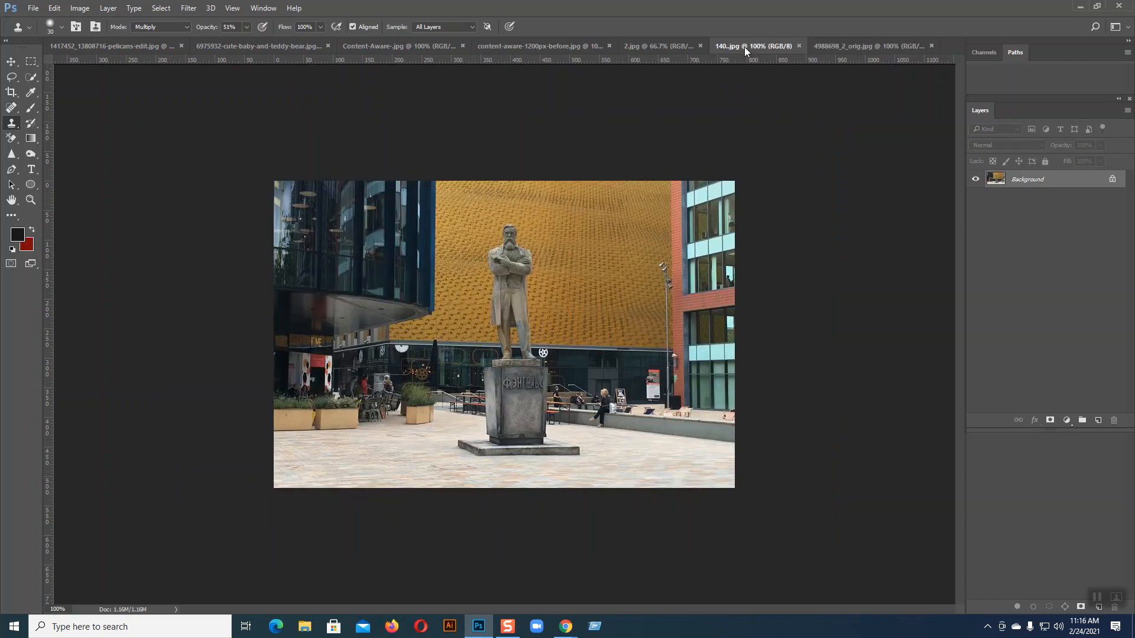
click(860, 46)
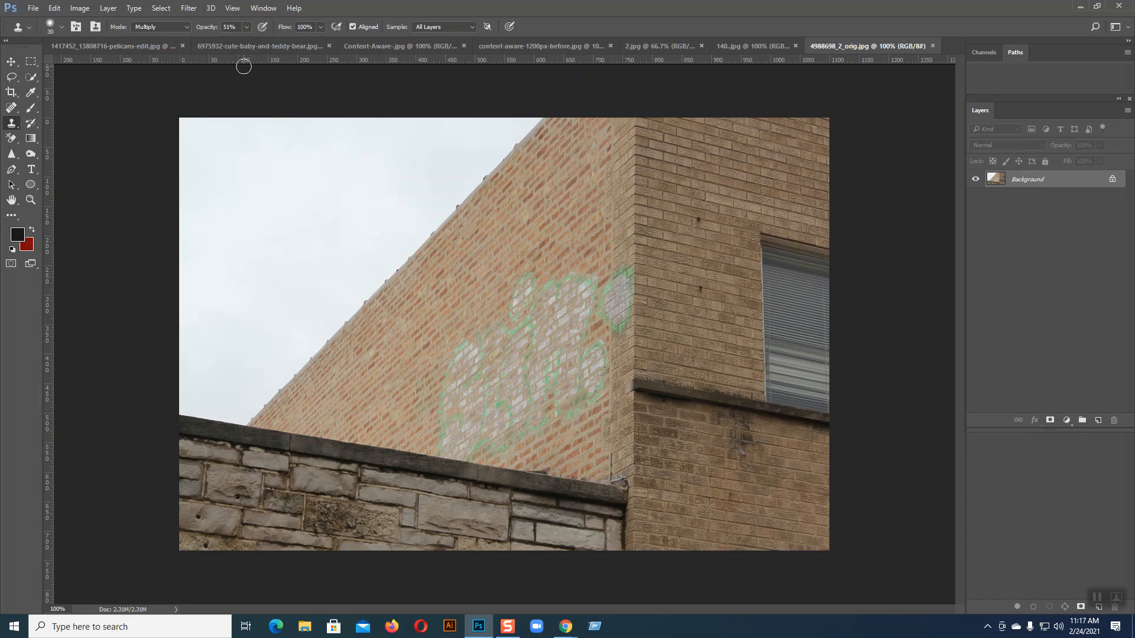
- Return to the baby and teddy bear photo and set the Clone Stamp to Normal mode with 100% opacity
click(252, 46)
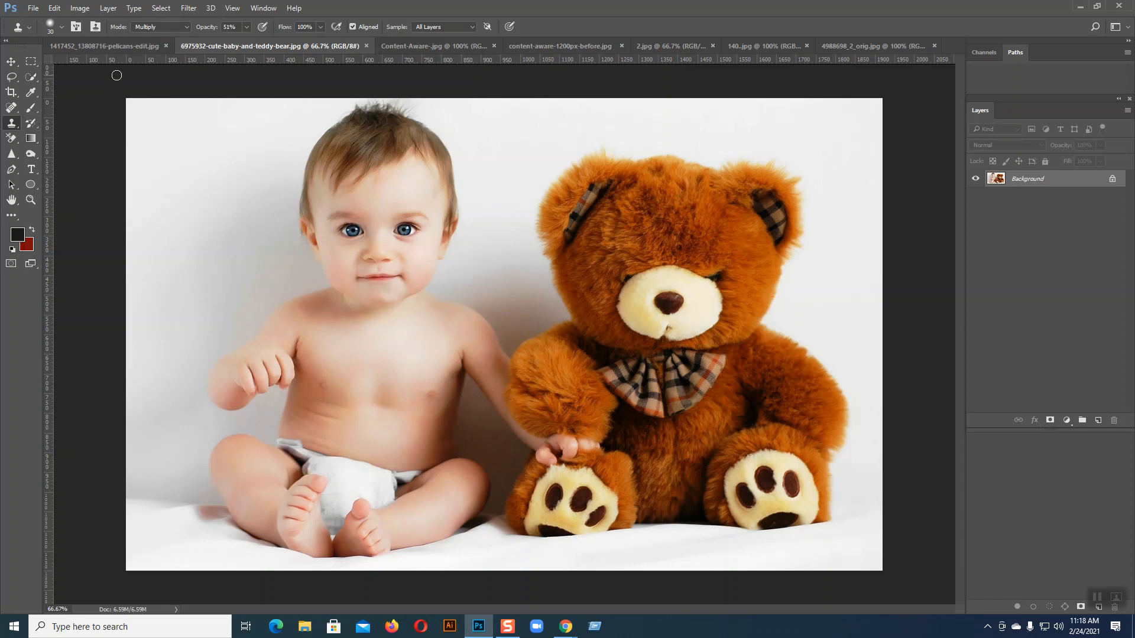
click(184, 28)
click(182, 35)
click(216, 173)
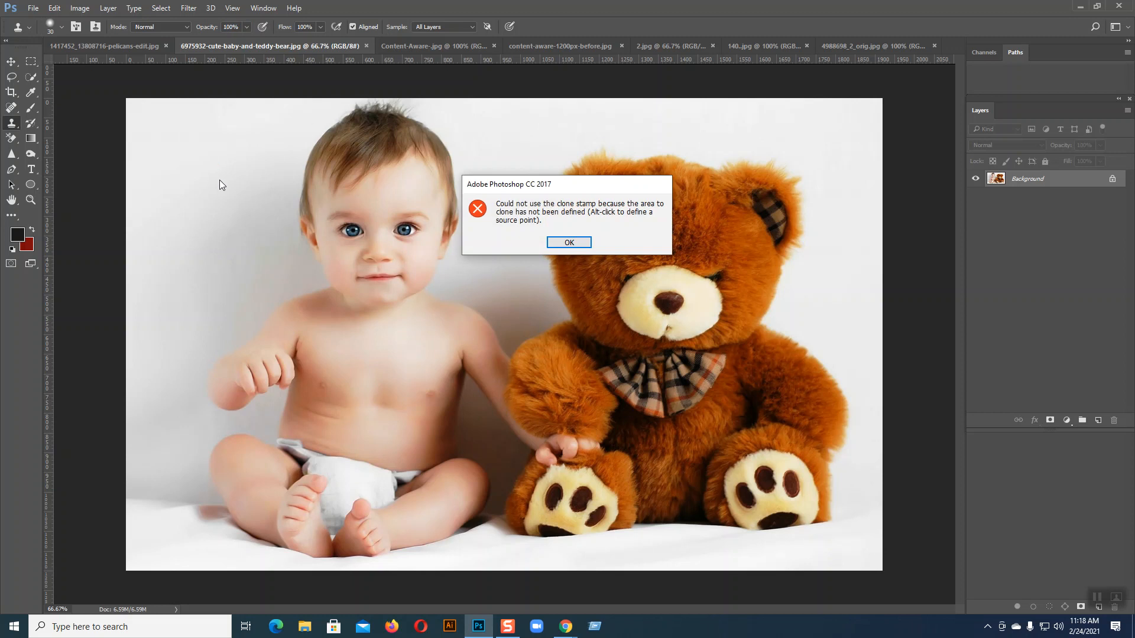
click(577, 242)
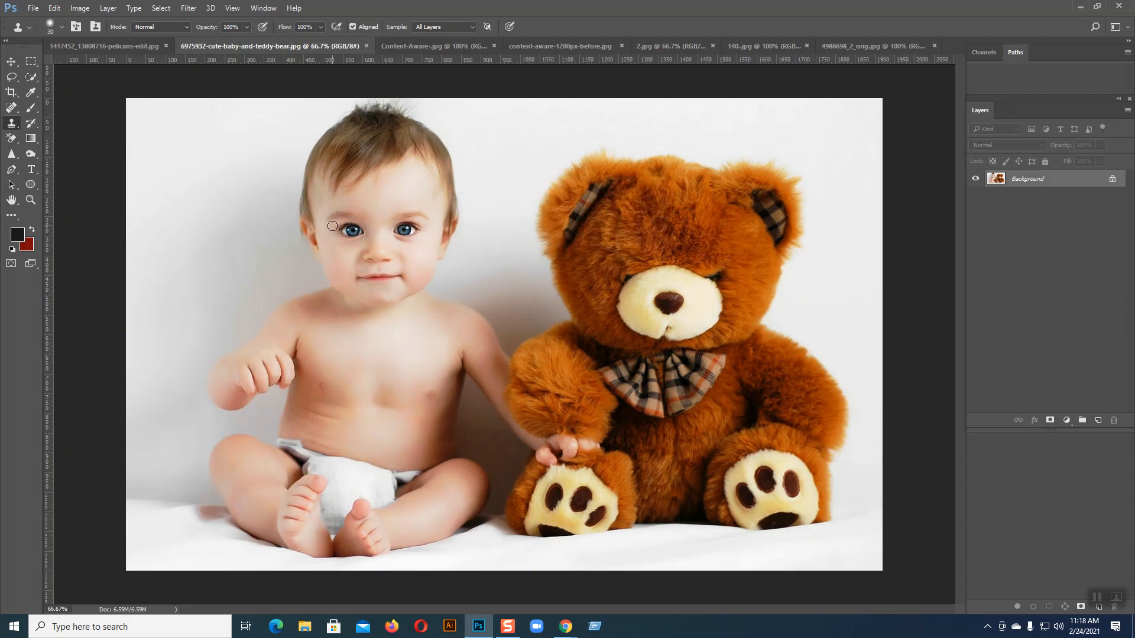
- Enlarge the Clone Stamp brush to 50 px for working on the baby's face
key(bracketright)
key(bracketright)
key(bracketright)
key(bracketright)
key(bracketright)
key(bracketleft)
key(ctrl+plus)
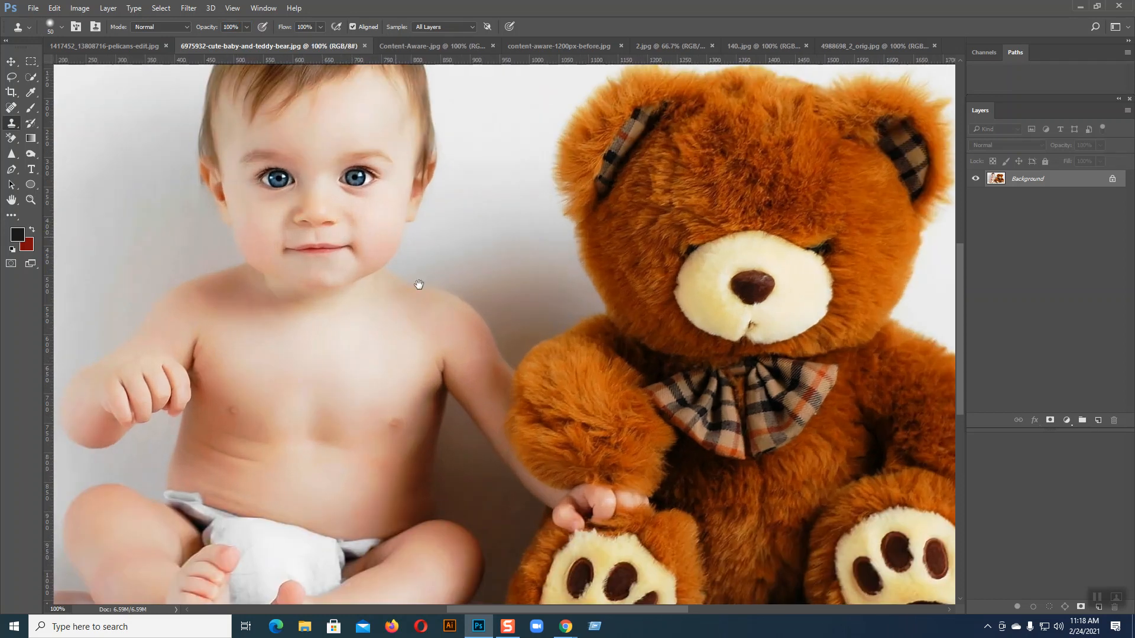
drag(419, 285, 532, 385)
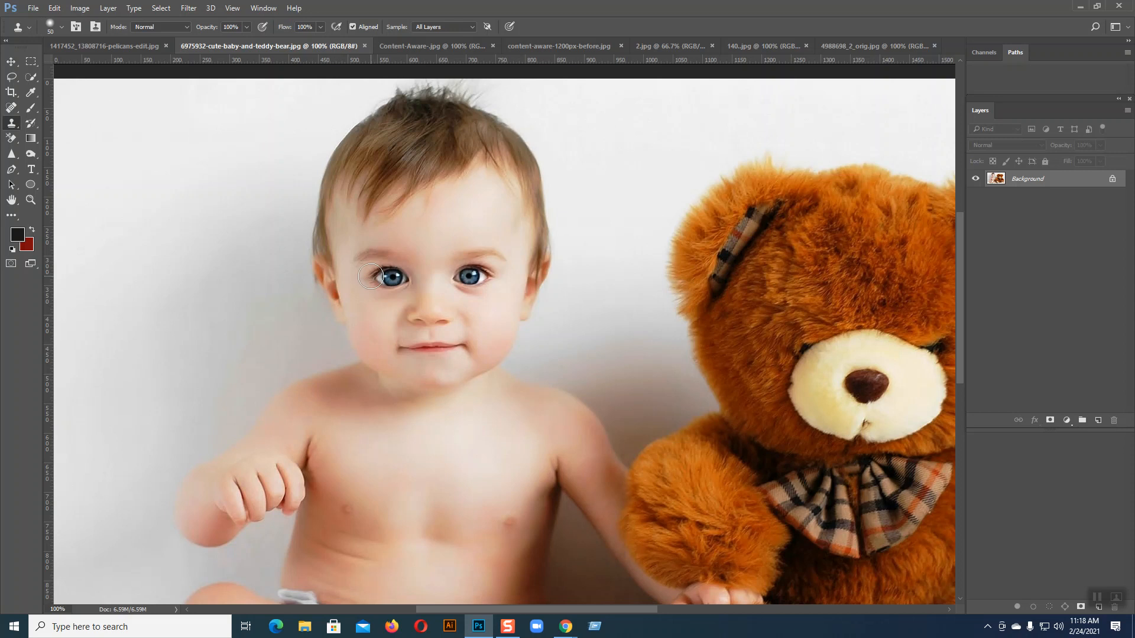
- Try to clone one of the baby's eyes onto the forehead directly above it, and undo the stroke
alt+click(371, 276)
mouse_move(371, 235)
mouse_down()
mouse_move(407, 235)
mouse_move(377, 235)
mouse_up()
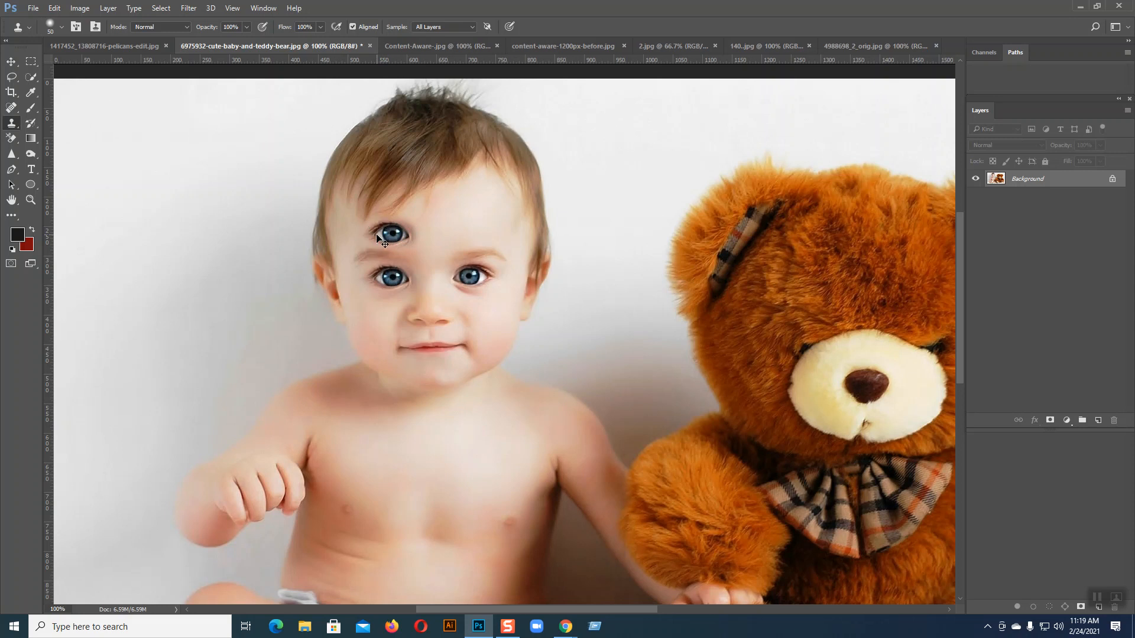
key(ctrl+z)
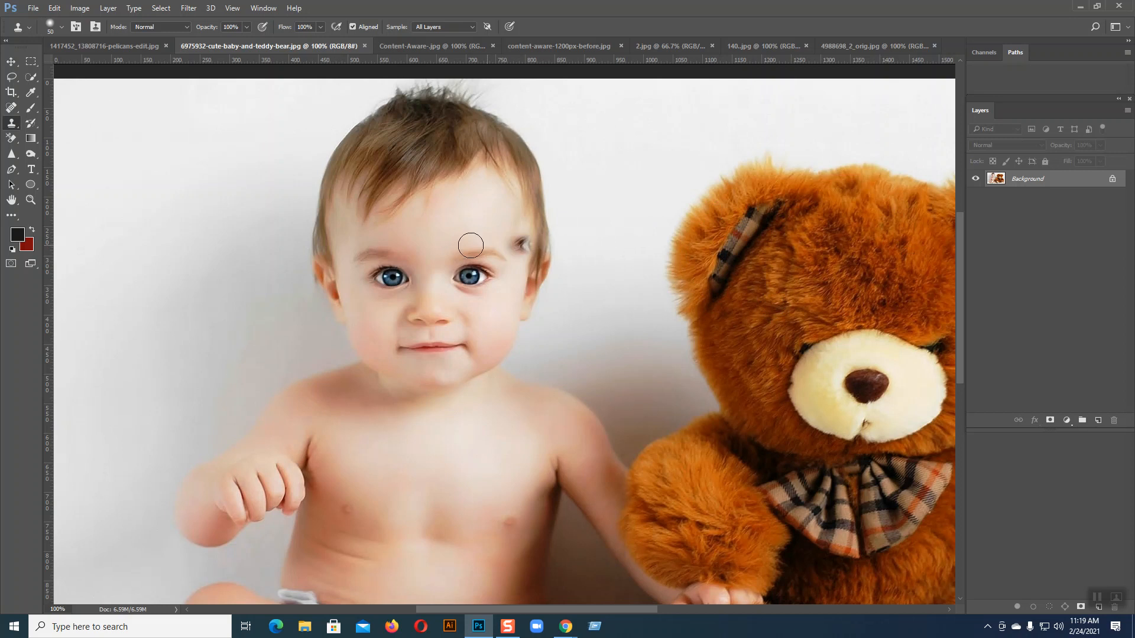
- Sample one of the baby's eyes and clone it onto the white background beside the head
alt+click(376, 278)
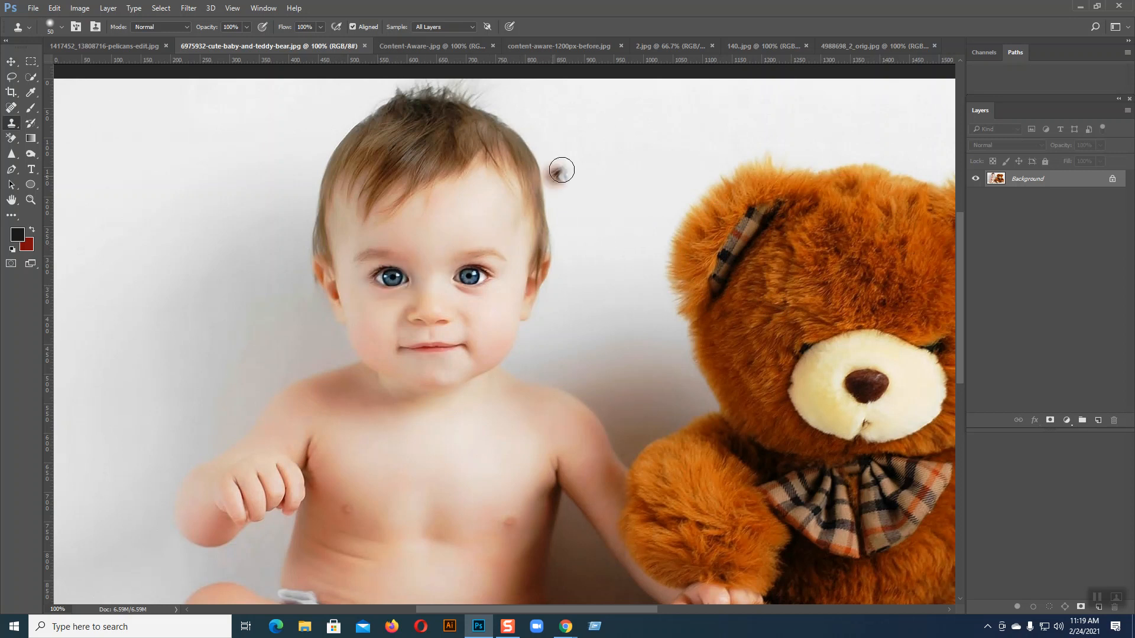
drag(570, 147, 585, 146)
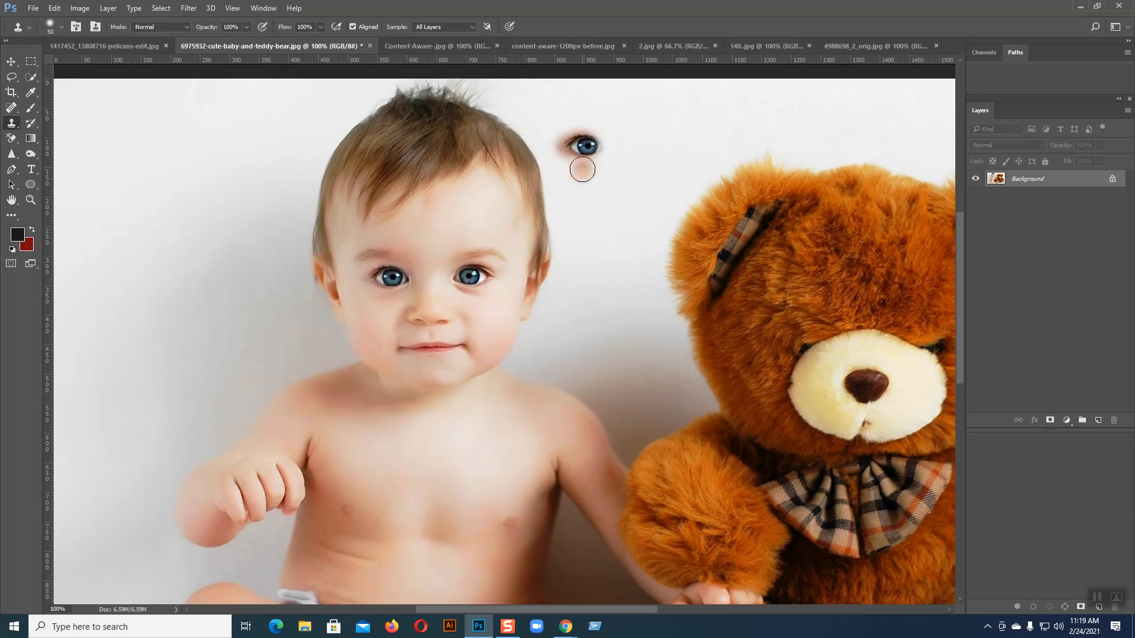
drag(587, 145, 607, 150)
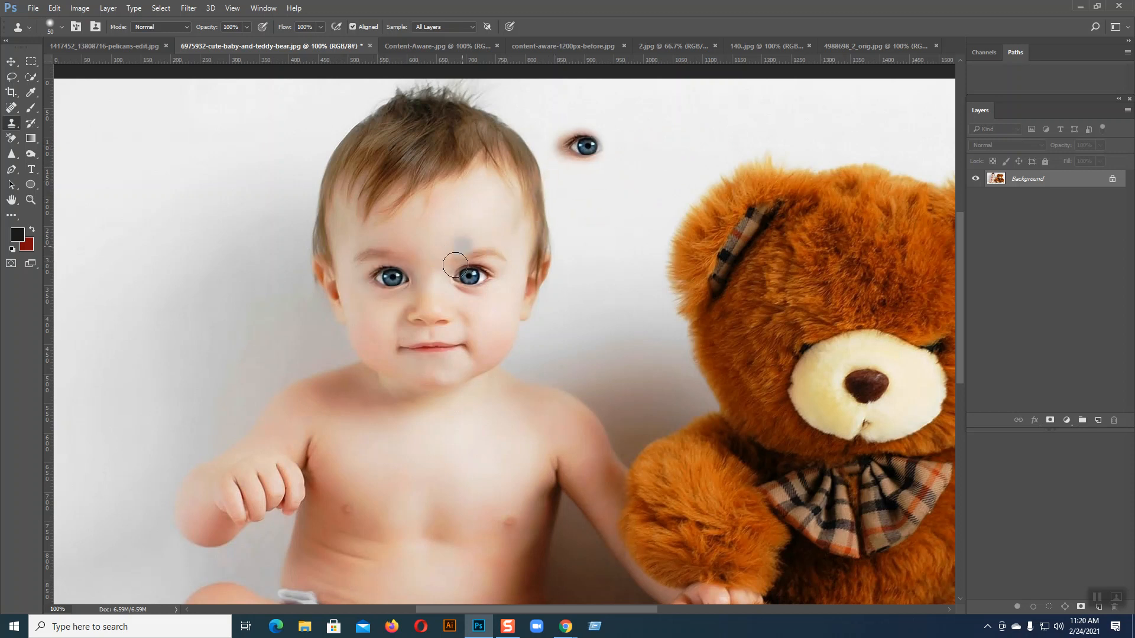
- Try to clone forehead skin onto the background beside the baby's cheek, and undo these strokes and the eye cloned on the background
key(ctrl+plus)
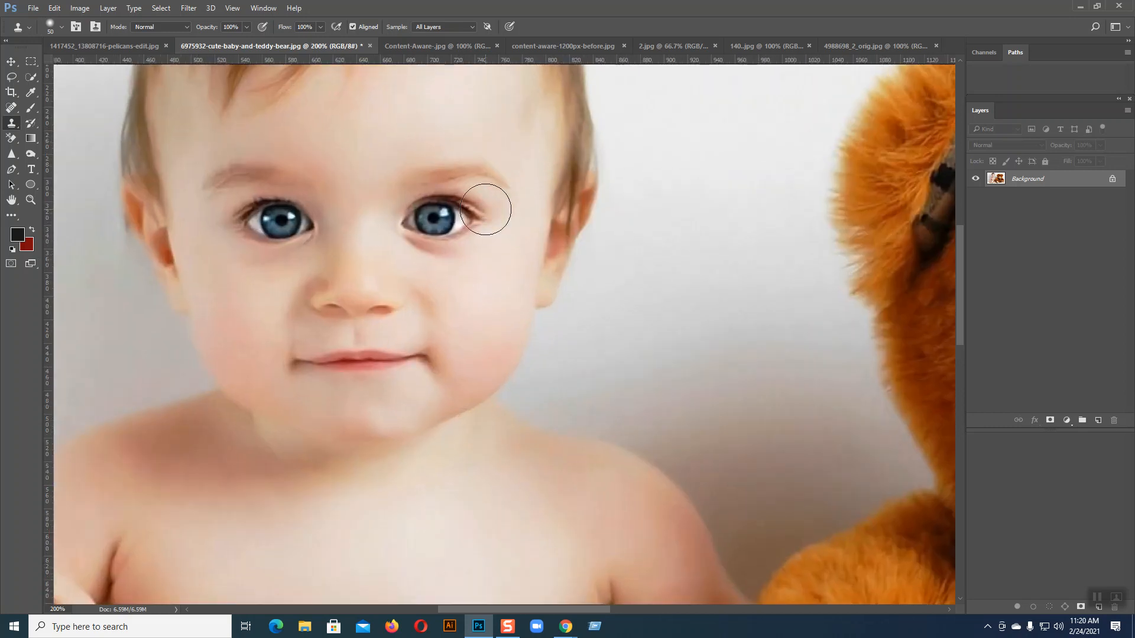
scroll(467, 177, up, 3)
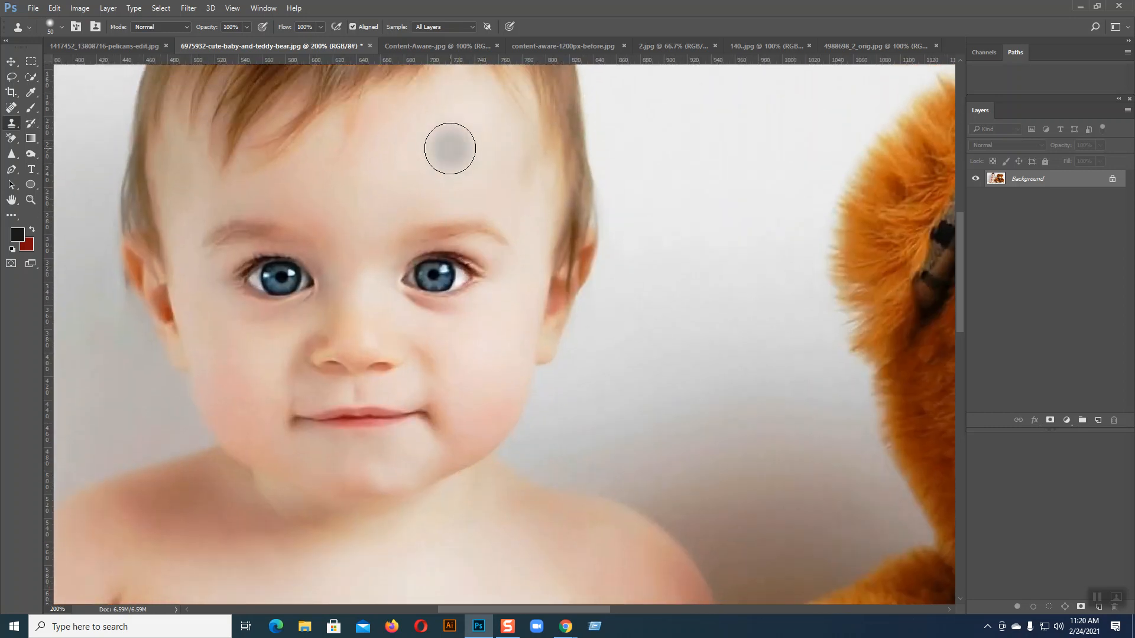
alt+click(450, 148)
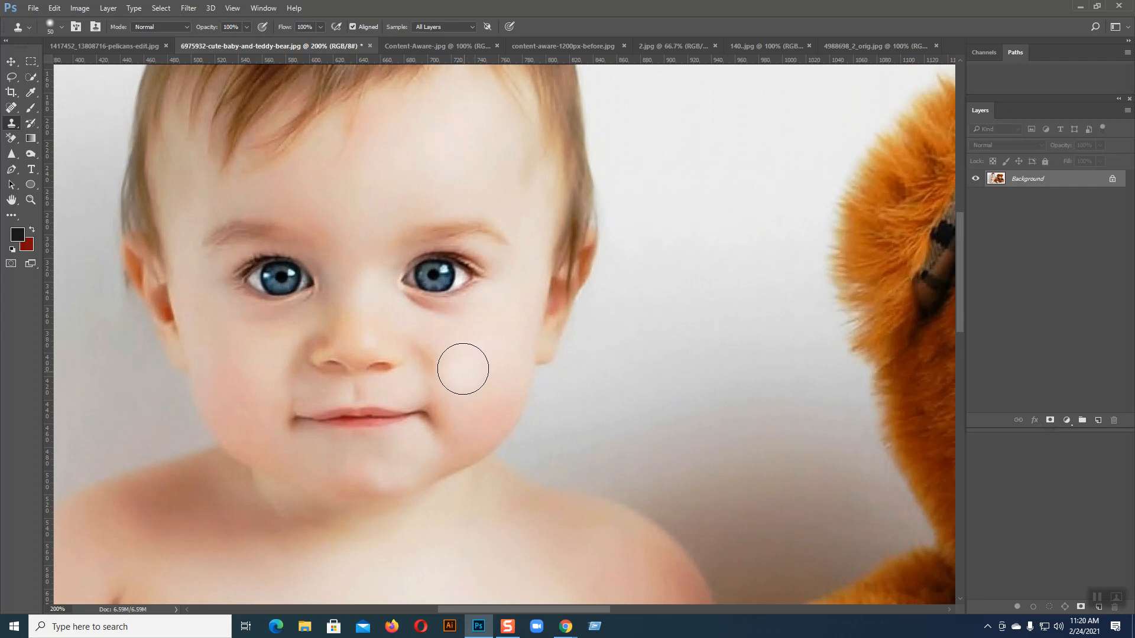
mouse_move(603, 362)
mouse_down()
mouse_move(620, 370)
mouse_move(629, 356)
mouse_move(598, 365)
mouse_move(621, 368)
mouse_move(597, 361)
mouse_move(611, 373)
mouse_move(618, 345)
mouse_move(601, 374)
mouse_move(609, 361)
mouse_up()
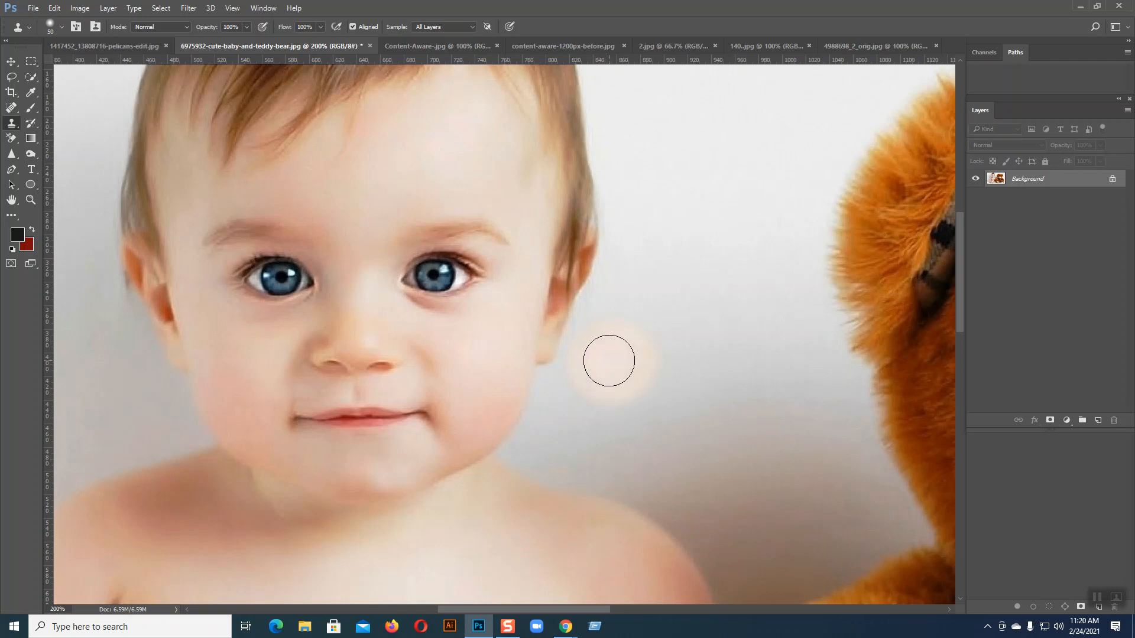
mouse_move(609, 360)
mouse_down()
mouse_move(687, 363)
mouse_move(631, 374)
mouse_up()
key(ctrl+z)
key(ctrl+z)
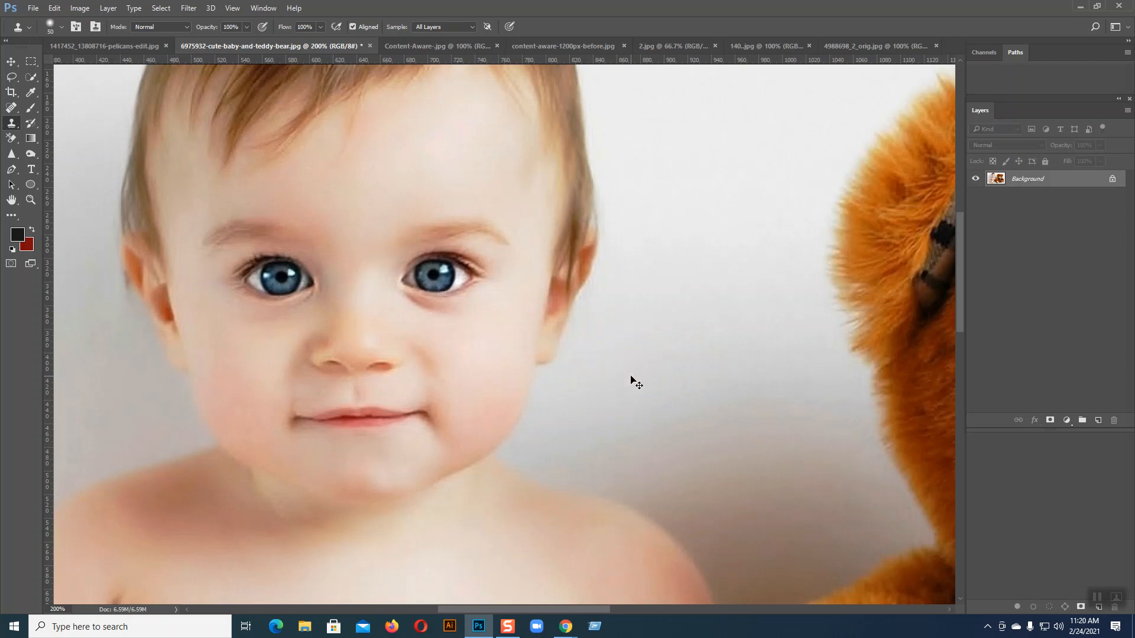
key(ctrl+minus)
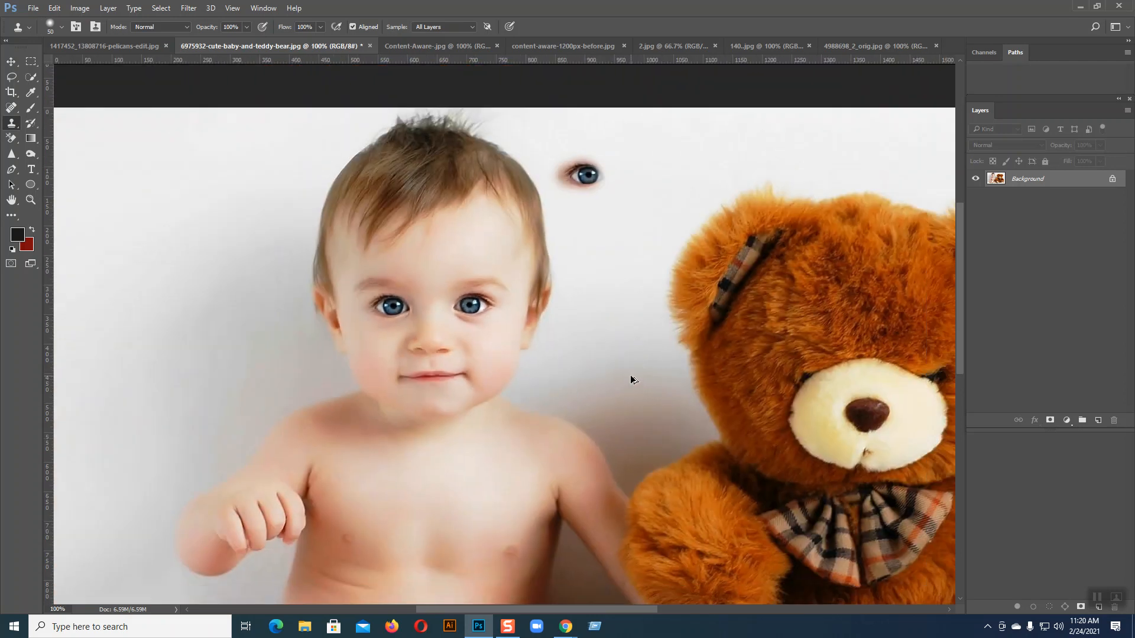
key(ctrl+z)
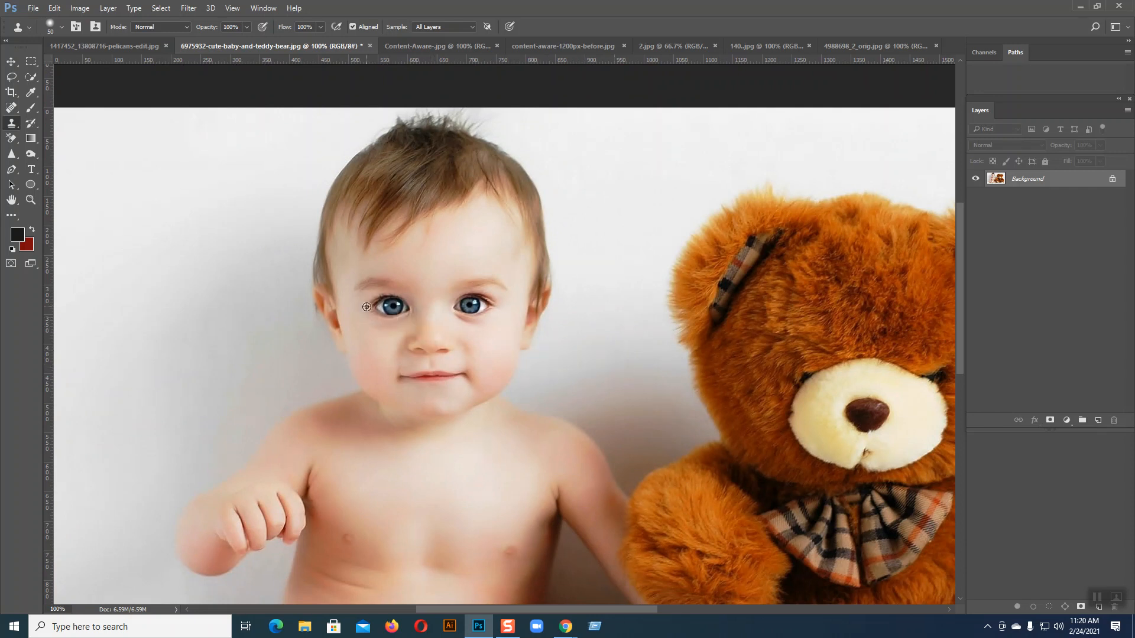
- Try to clone the baby's eye onto the background beside the head and above the teddy bear, and undo both copies
drag(578, 174, 598, 173)
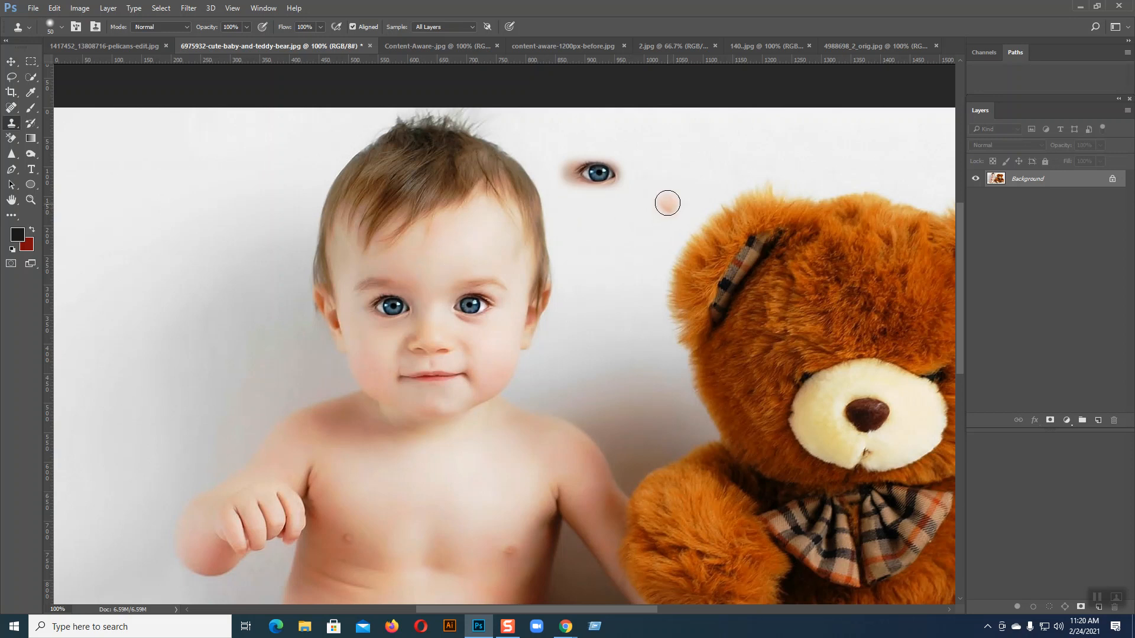
alt+click(369, 306)
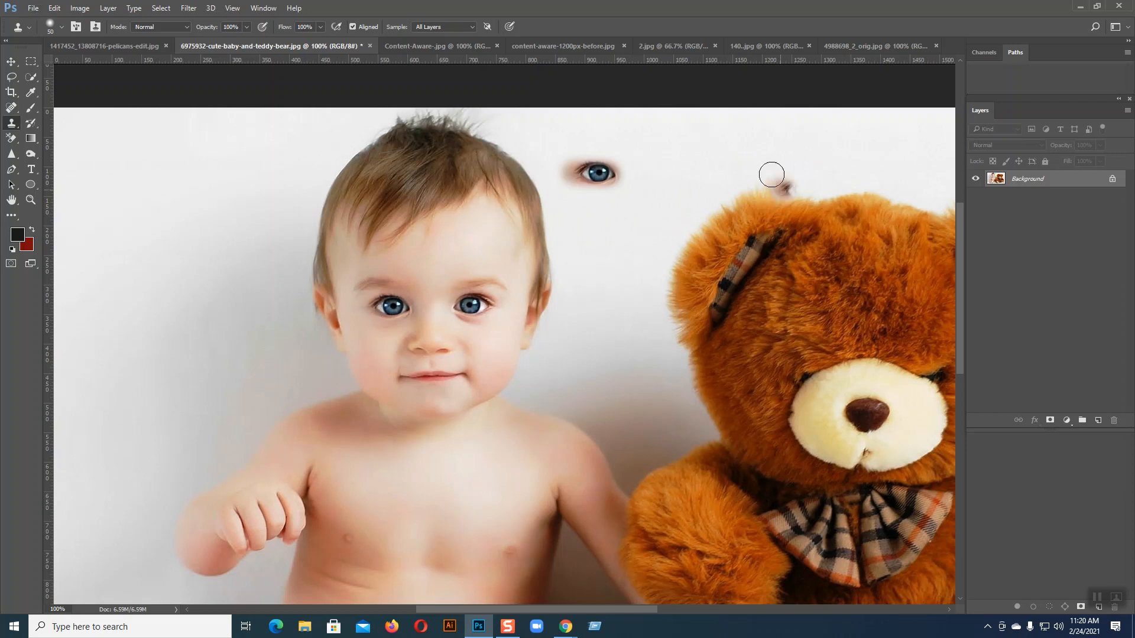
mouse_move(752, 165)
mouse_down()
mouse_move(804, 163)
mouse_move(757, 163)
mouse_up()
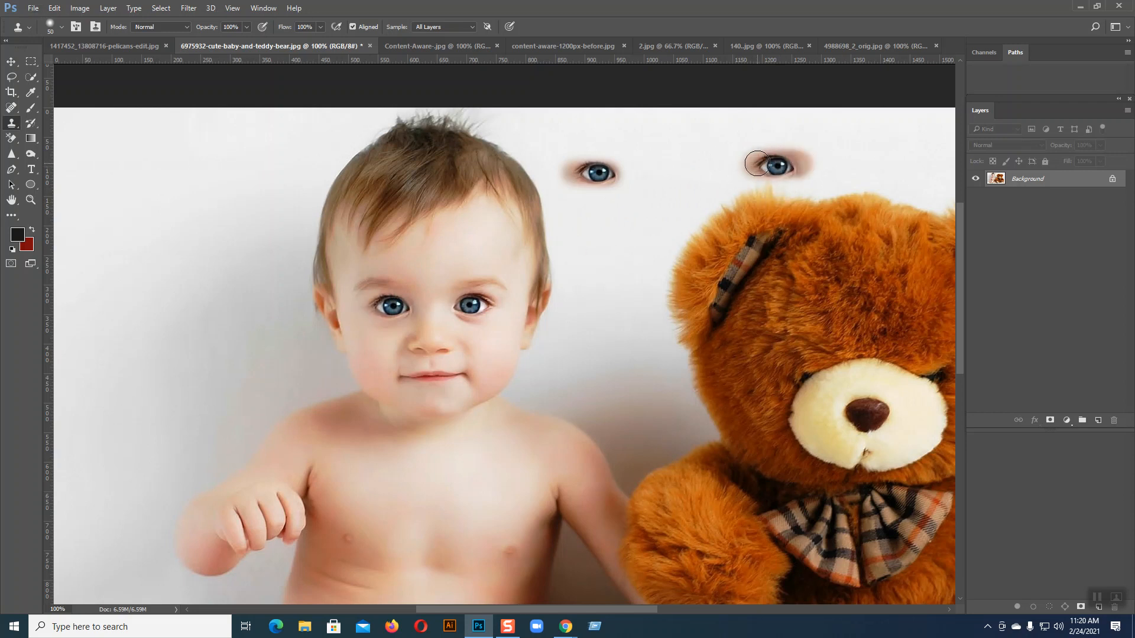
key(ctrl+z)
key(ctrl+z)
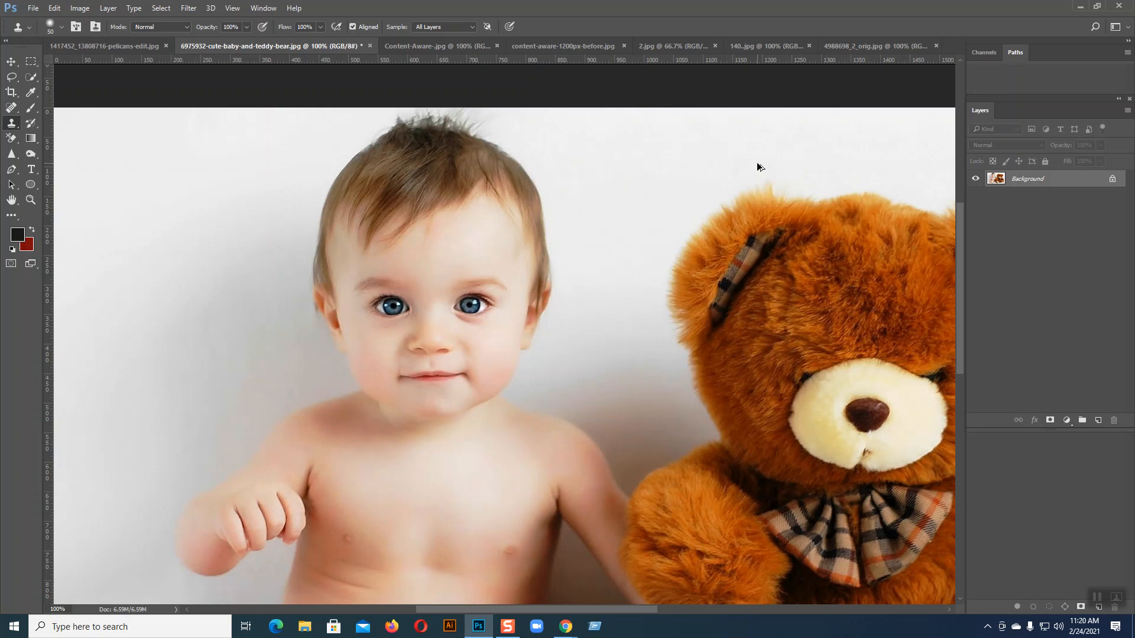
- Clone both of the baby's eyes onto the teddy bear's face above its muzzle
drag(609, 349, 530, 281)
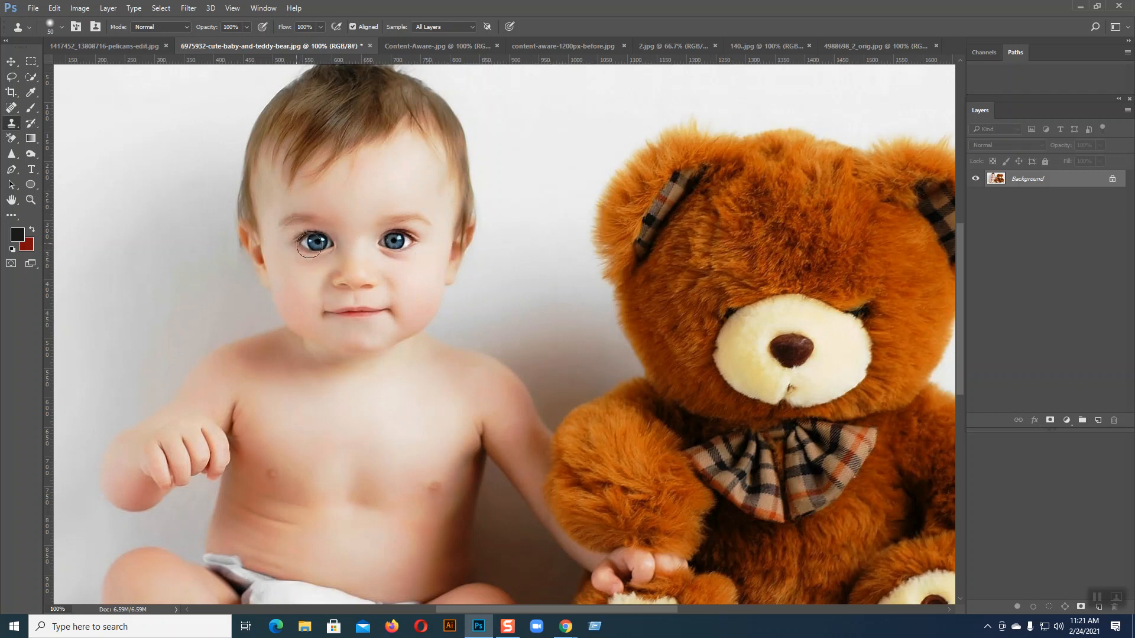
mouse_move(739, 251)
mouse_down()
mouse_move(846, 251)
mouse_move(745, 252)
mouse_move(844, 247)
mouse_move(787, 233)
mouse_move(727, 244)
mouse_move(810, 256)
mouse_move(840, 253)
mouse_move(830, 247)
mouse_move(838, 241)
mouse_move(850, 247)
mouse_move(825, 256)
mouse_up()
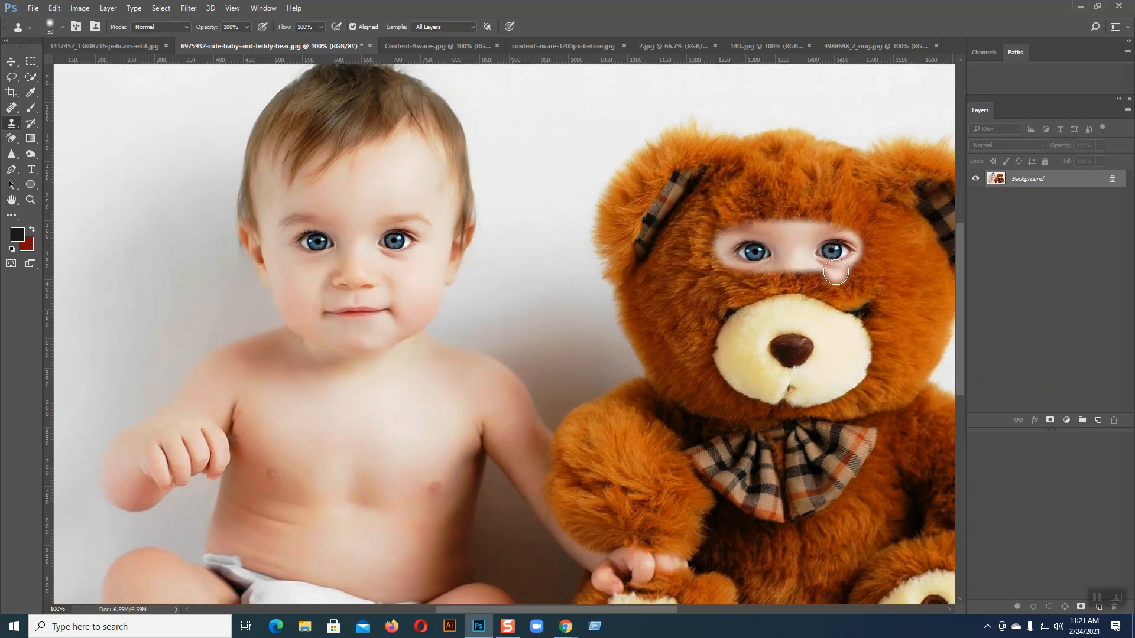
- Undo the last eye cloning and clone both of the baby's eyes onto the teddy bear's face on a new layer
key(ctrl+z)
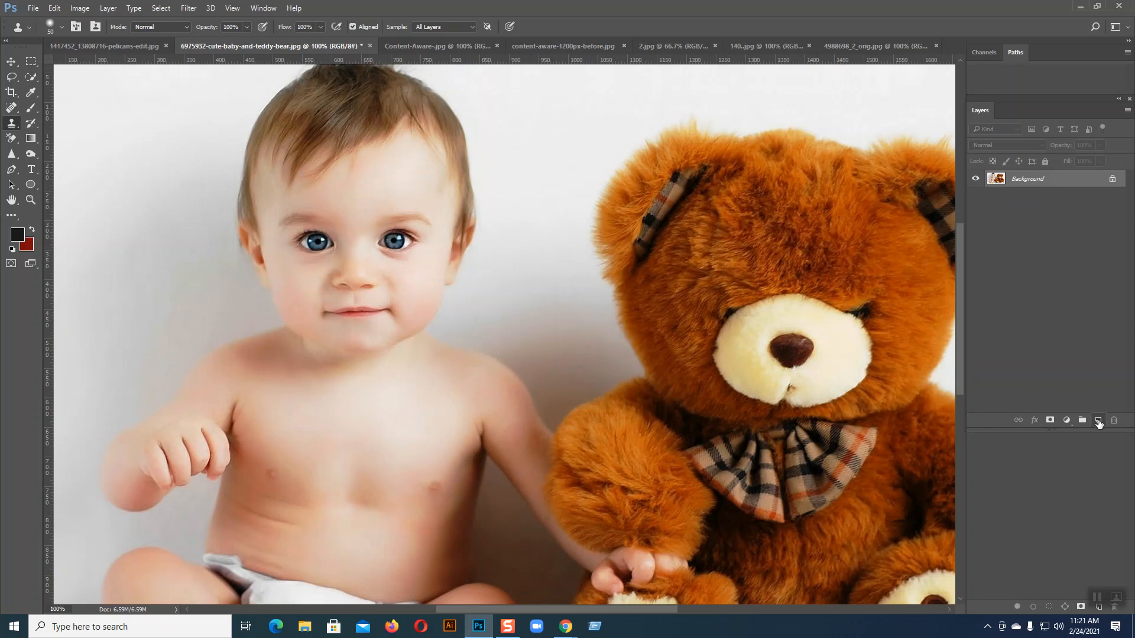
click(1097, 421)
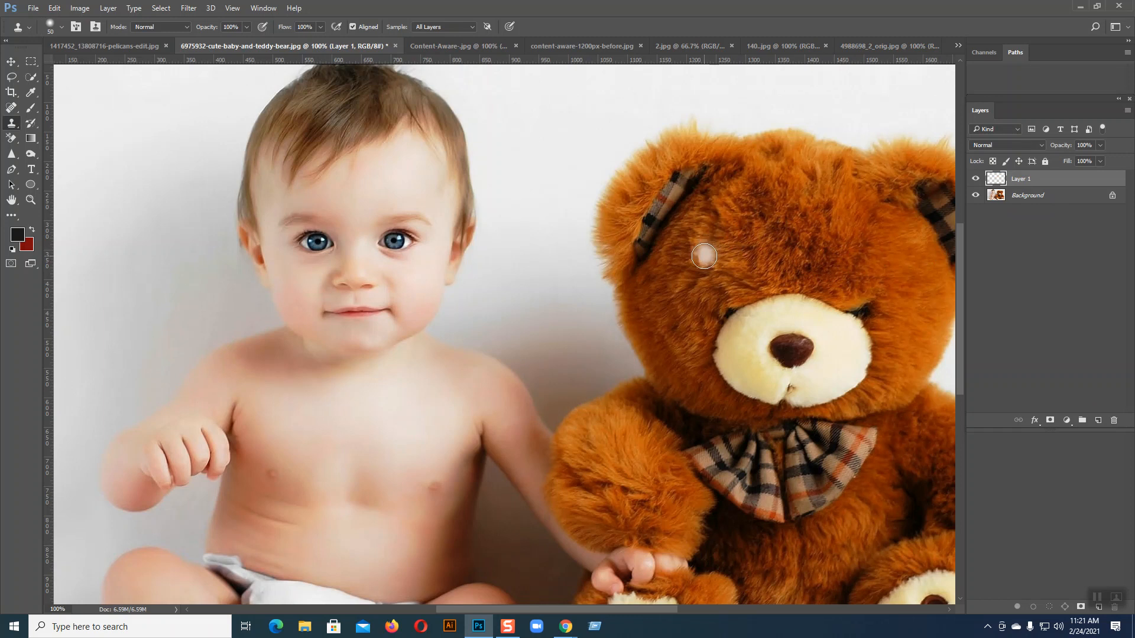
mouse_move(756, 251)
mouse_down()
mouse_move(851, 253)
mouse_move(740, 251)
mouse_move(834, 253)
mouse_up()
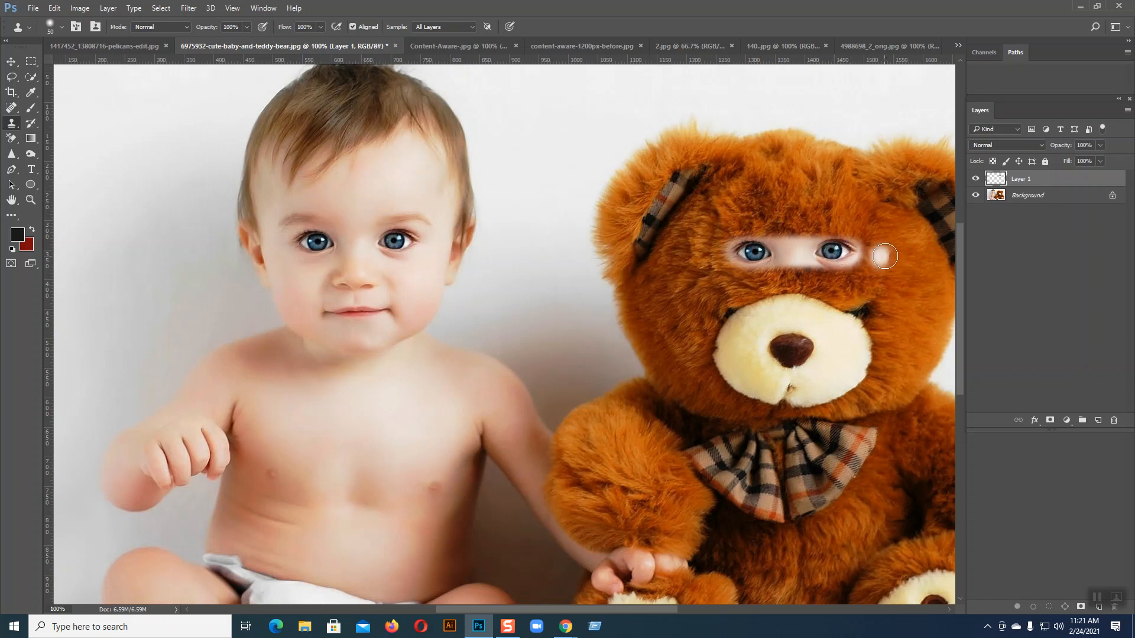
- Scale the layer with the cloned eyes on the teddy bear down to about 85%, then delete that layer
key(v)
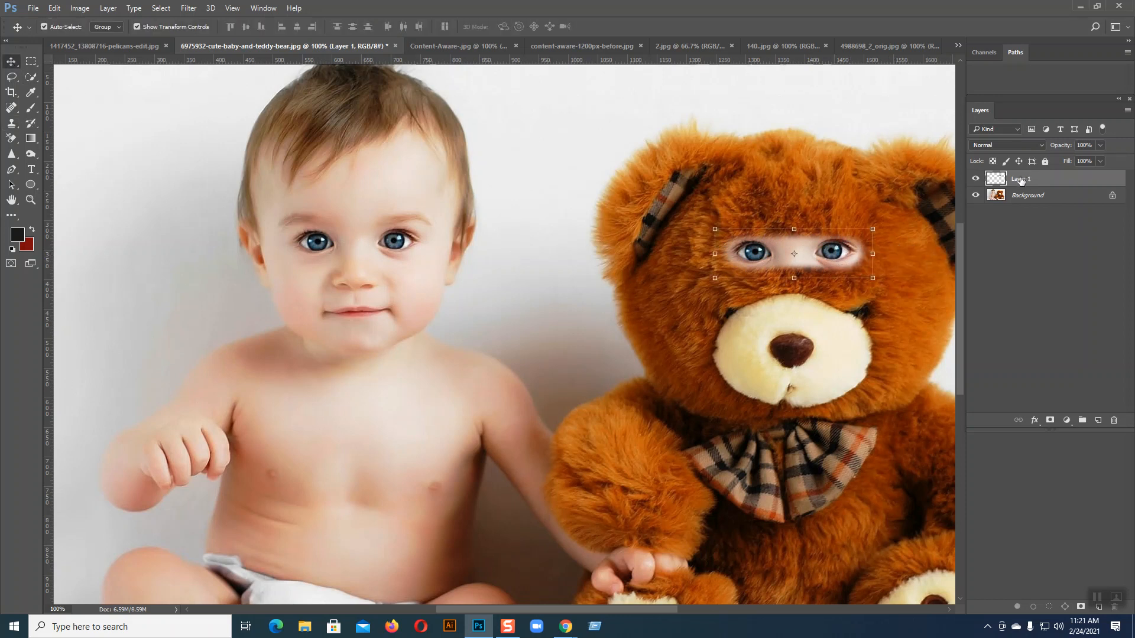
mouse_move(875, 278)
mouse_down()
mouse_move(892, 273)
mouse_move(862, 276)
mouse_up()
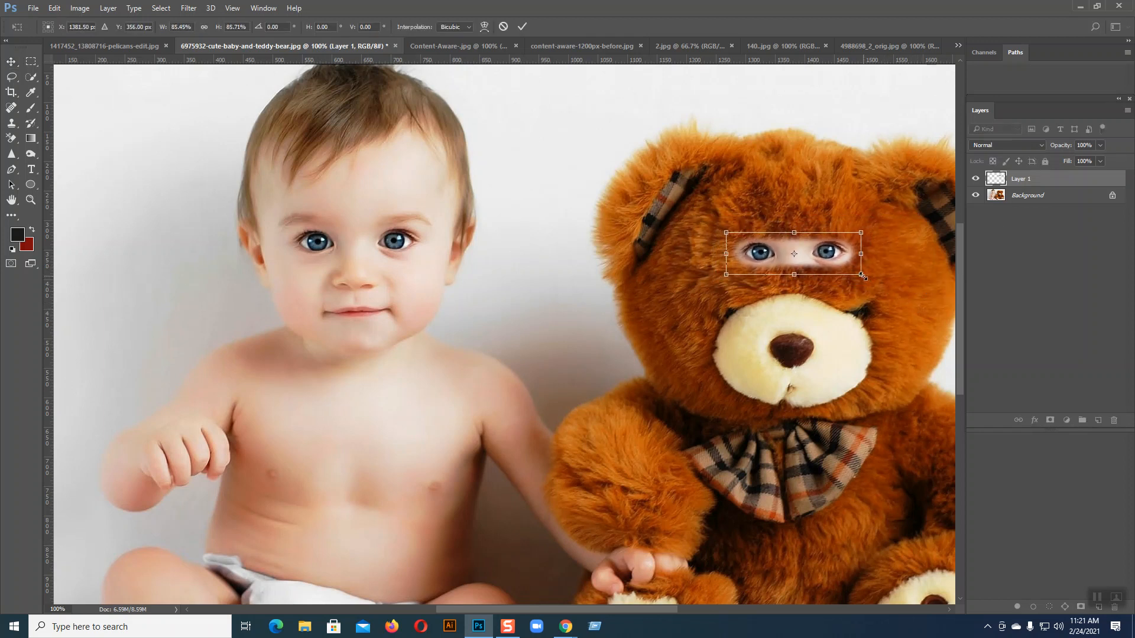
key(Return)
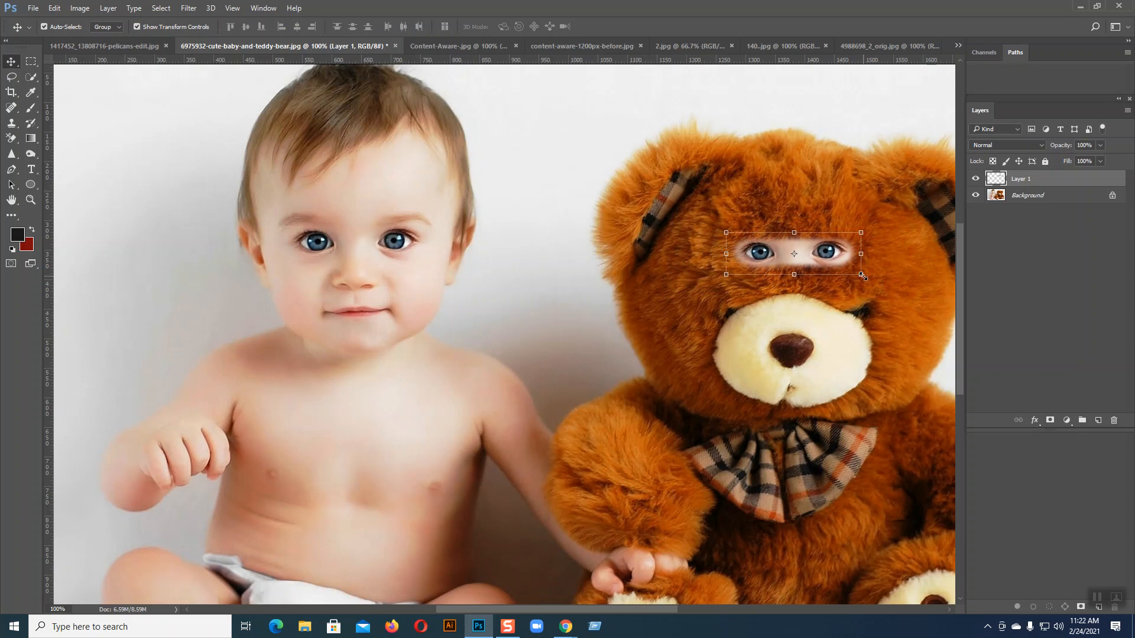
key(Delete)
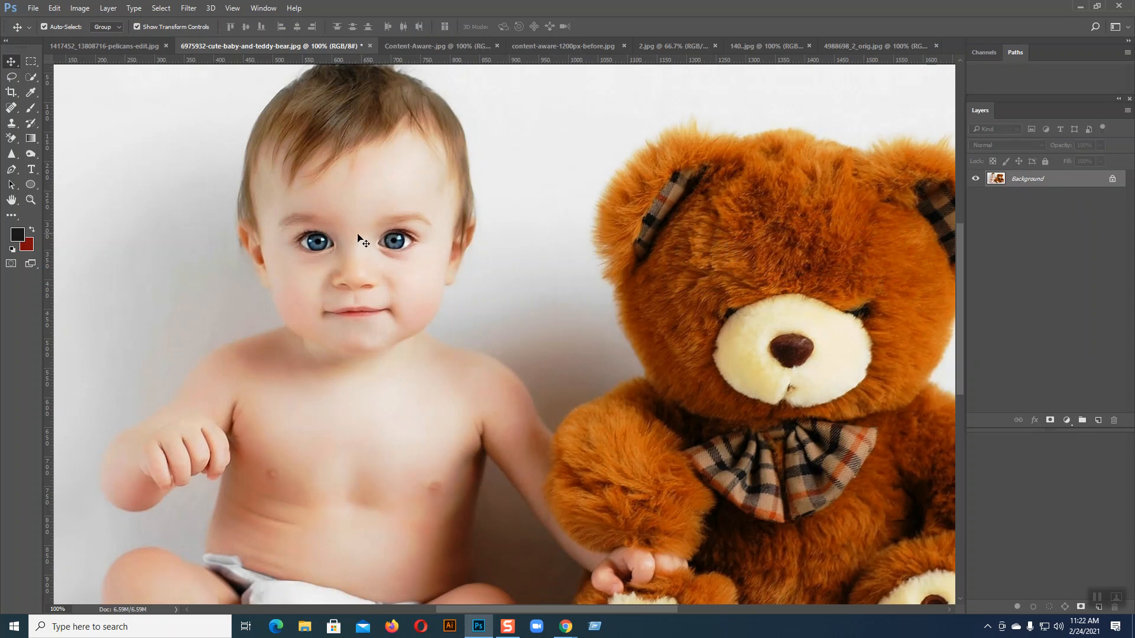
- Try to clone the baby's eyes with the Clone Stamp into the sky of the Content-Aware beach photo, and undo it
key(s)
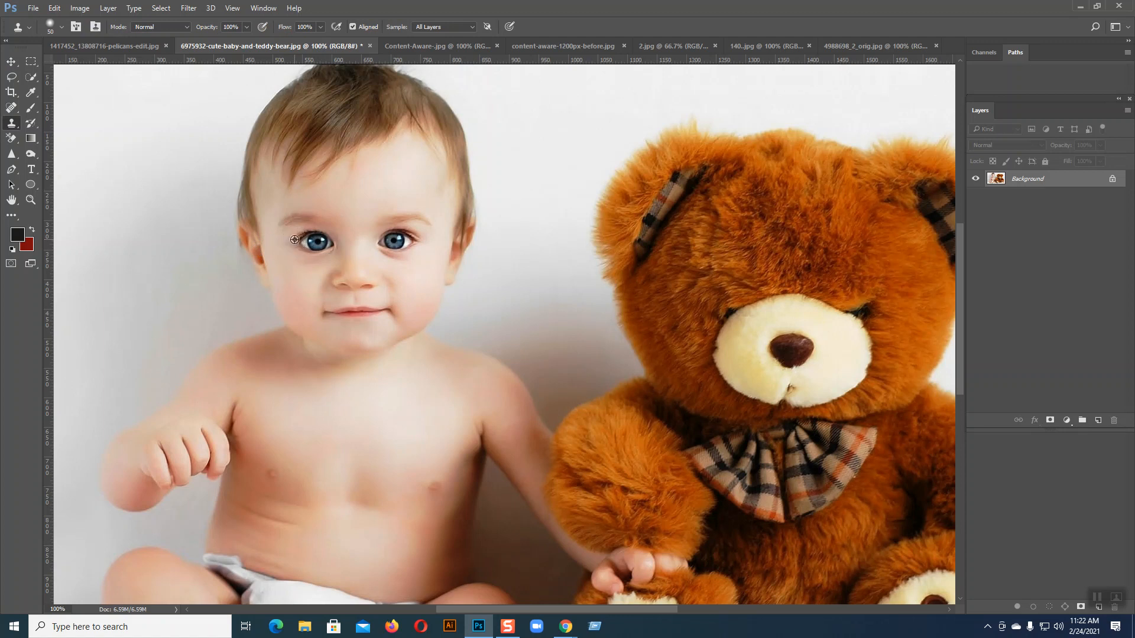
click(466, 47)
mouse_move(480, 215)
mouse_down()
mouse_move(631, 221)
mouse_move(471, 224)
mouse_move(609, 217)
mouse_move(533, 207)
mouse_move(473, 208)
mouse_move(496, 230)
mouse_move(613, 223)
mouse_move(525, 208)
mouse_up()
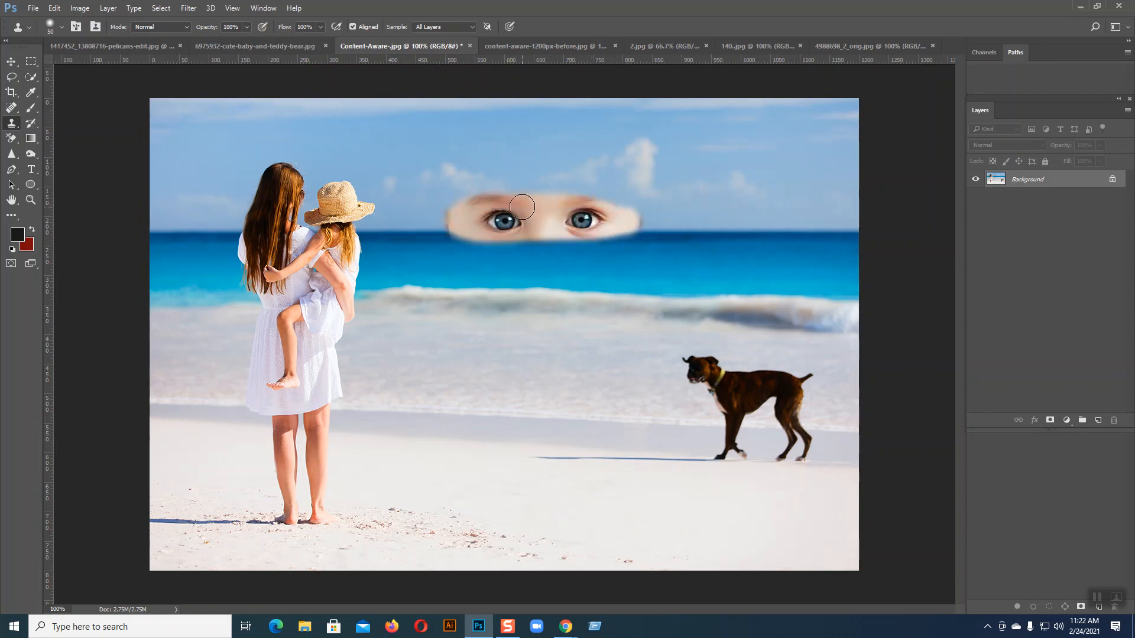
key(ctrl+z)
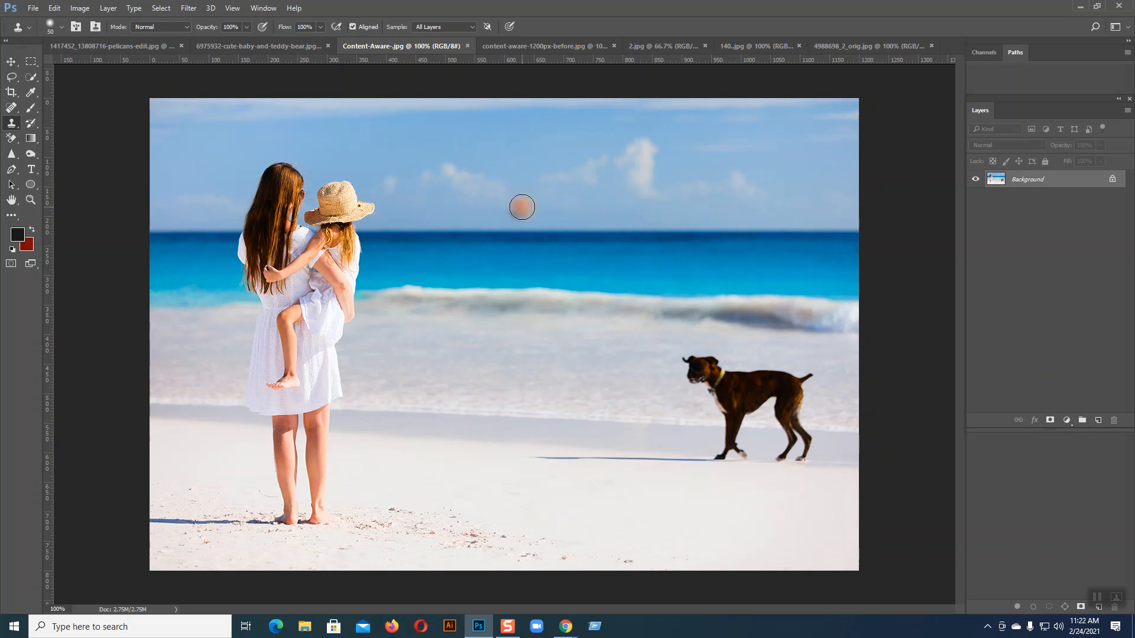
- Try cloning the baby's eyes into the sky of 2.jpg and of the Content-Aware beach photo, undoing the beach copy
click(689, 46)
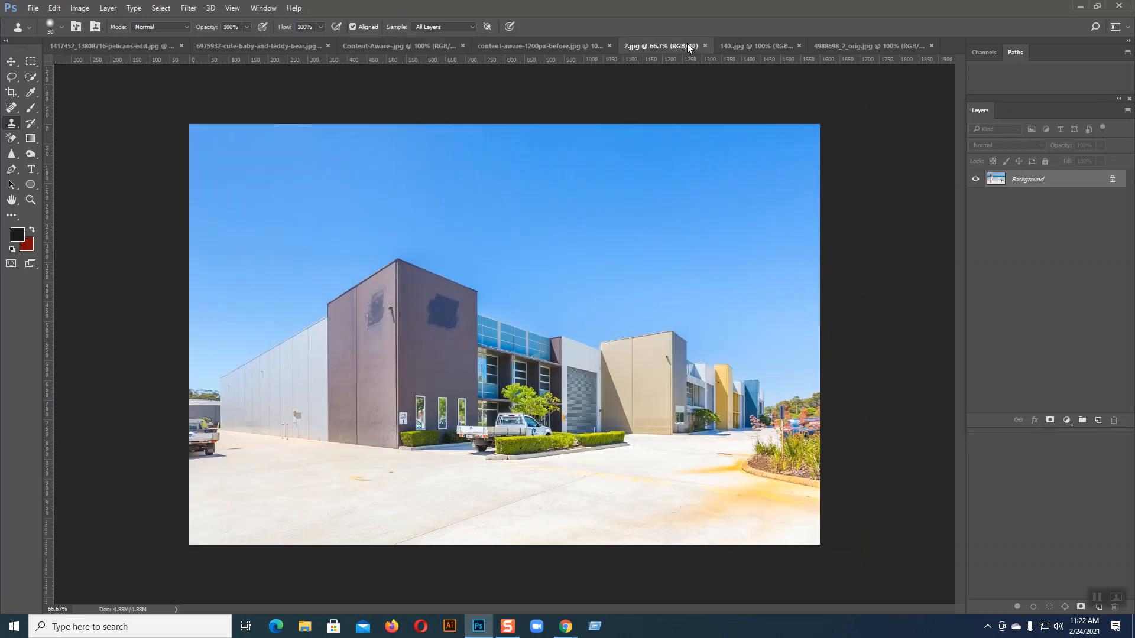
mouse_move(504, 231)
mouse_down()
mouse_move(581, 228)
mouse_move(493, 224)
mouse_move(585, 231)
mouse_up()
click(374, 48)
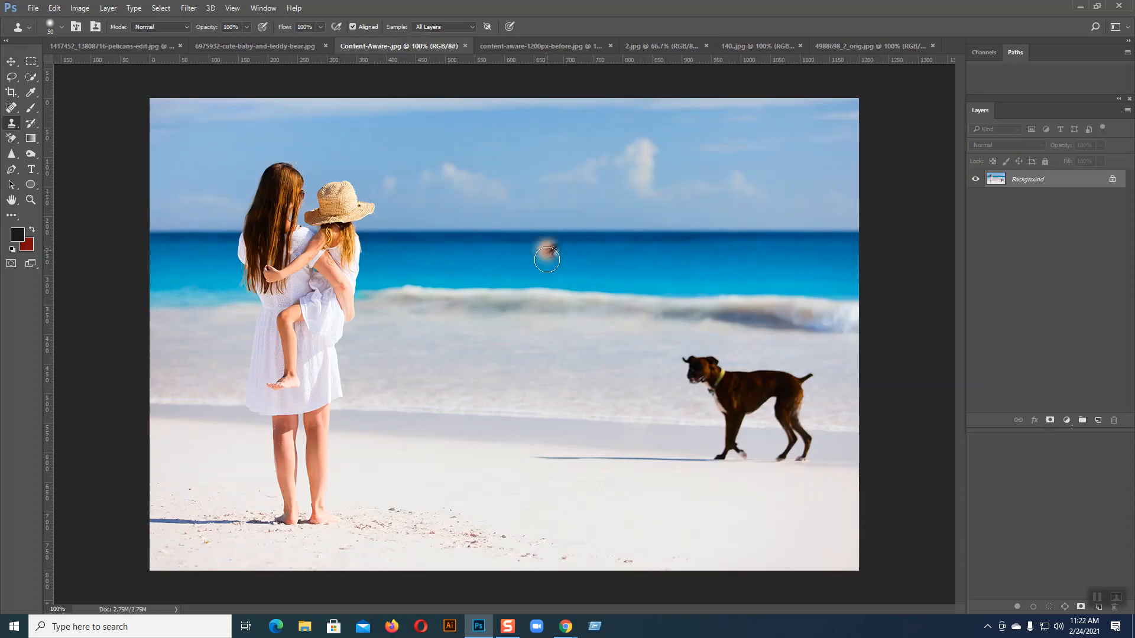
mouse_move(541, 208)
mouse_down()
mouse_move(666, 207)
mouse_move(550, 211)
mouse_up()
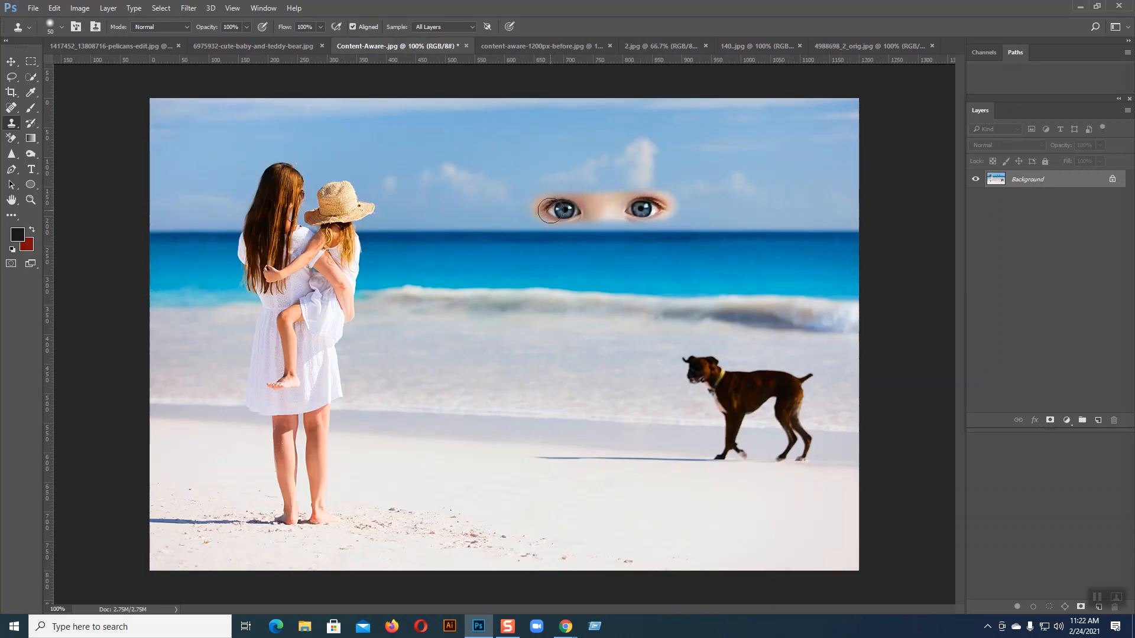
key(ctrl+z)
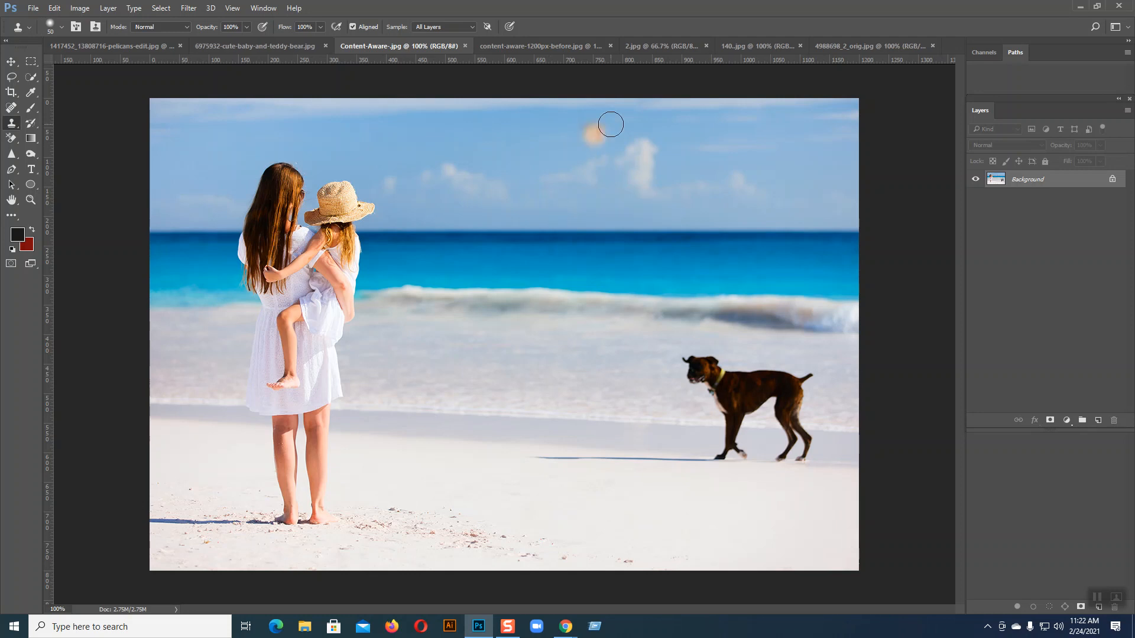
- Return to 2.jpg and undo the eyes cloned into the sky above the buildings
click(561, 45)
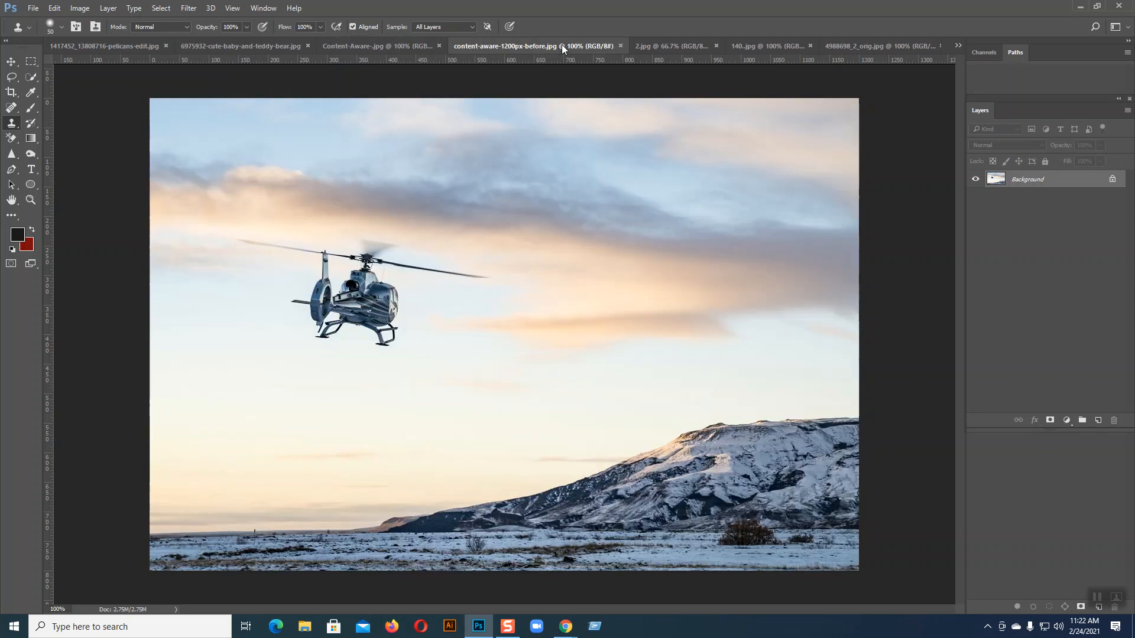
click(655, 45)
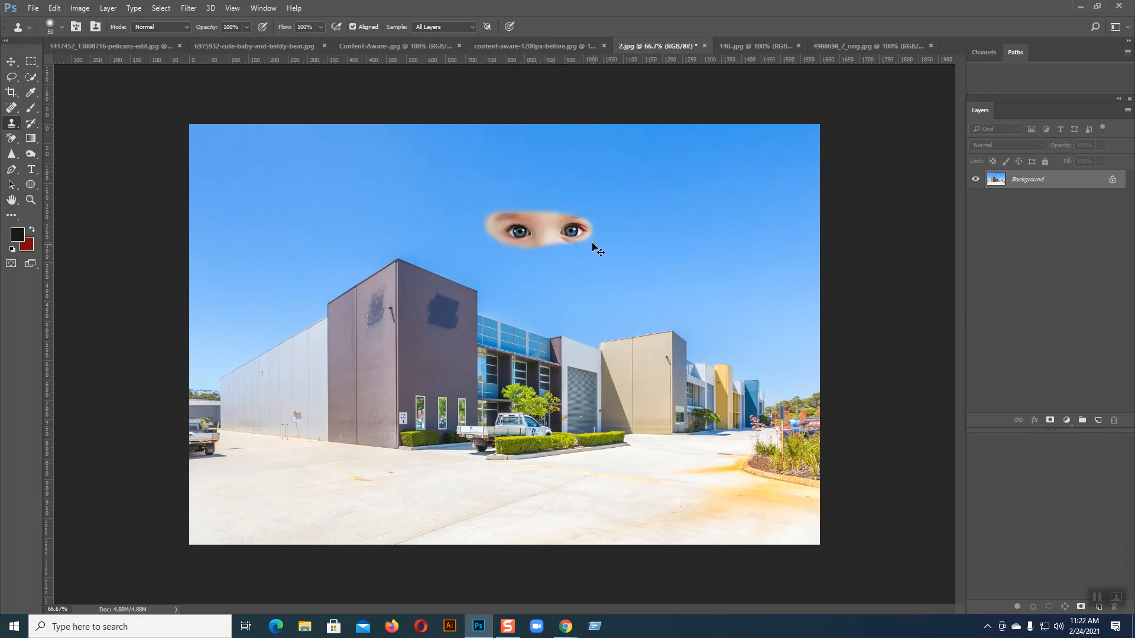
key(ctrl+z)
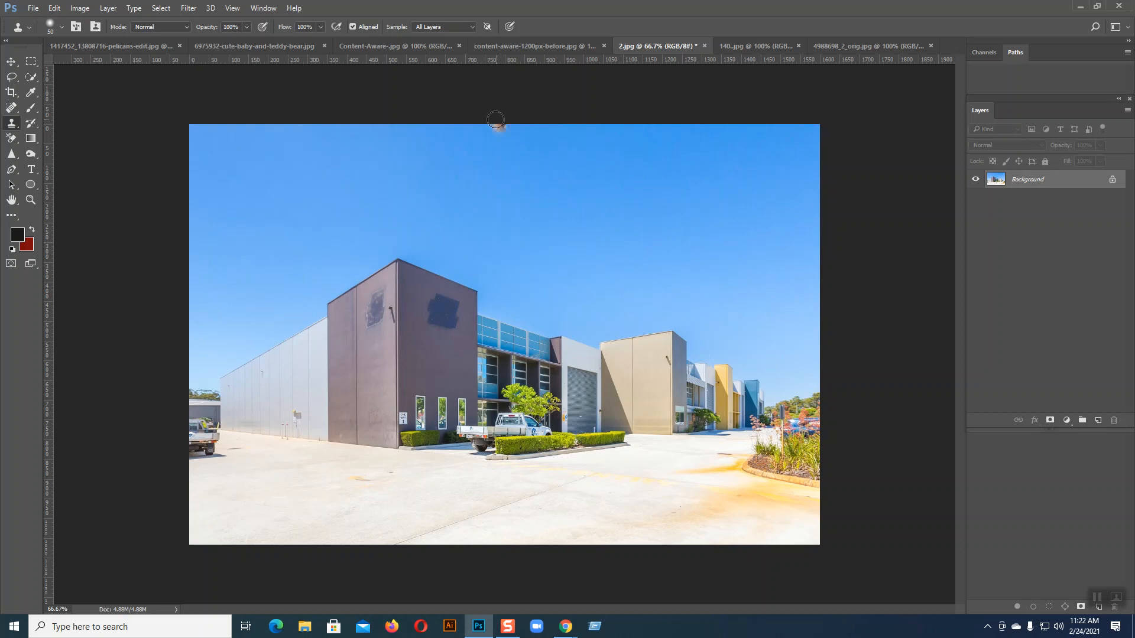
- Clone the baby's eyes into the sky of the Content-Aware beach photo on a new layer
click(243, 43)
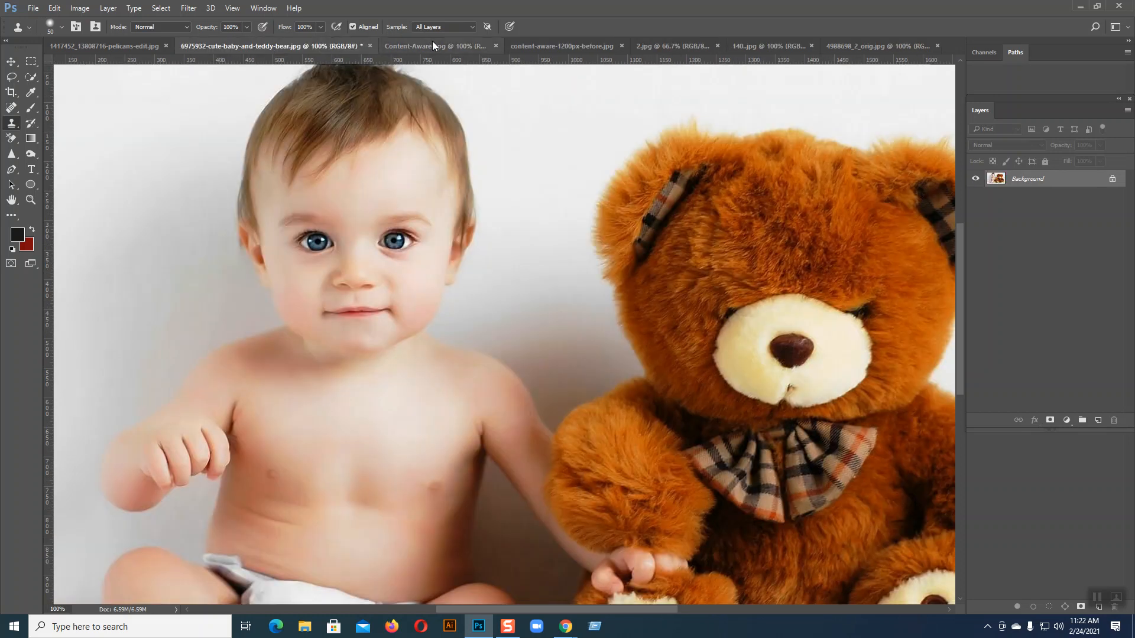
click(431, 43)
click(491, 201)
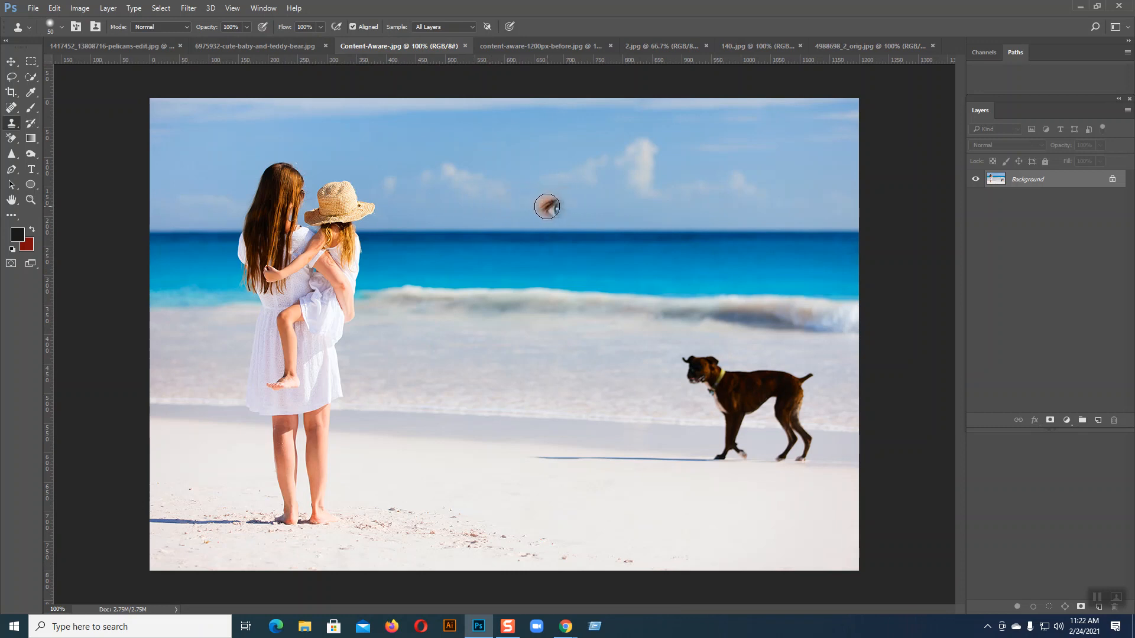
click(1096, 421)
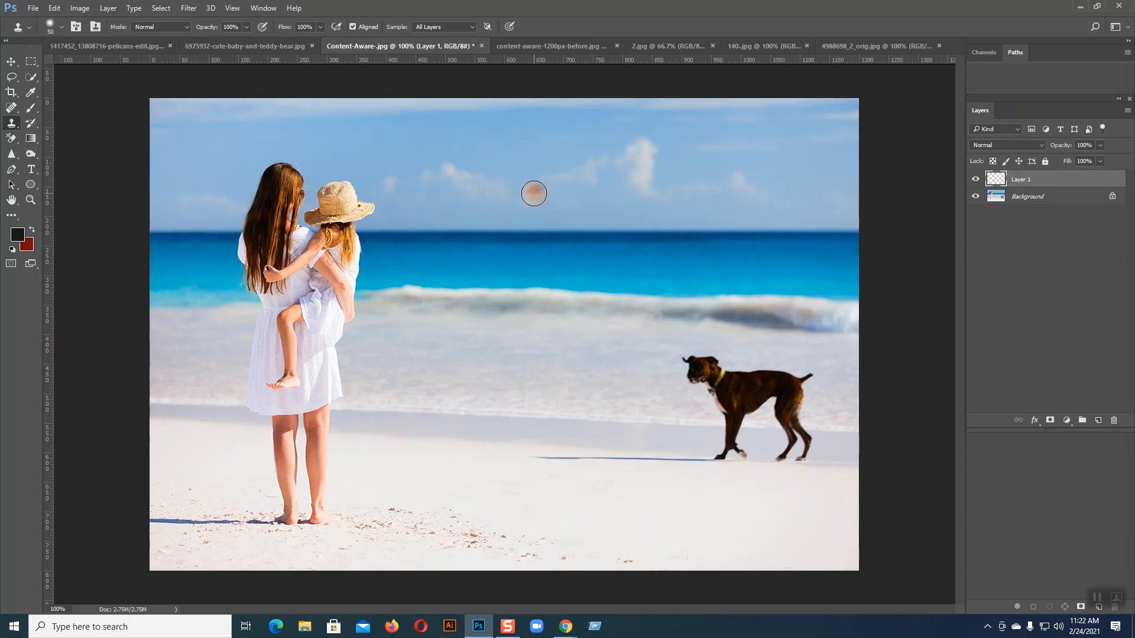
mouse_move(548, 200)
mouse_down()
mouse_move(582, 207)
mouse_move(540, 211)
mouse_move(664, 211)
mouse_move(562, 207)
mouse_move(659, 211)
mouse_move(582, 200)
mouse_move(542, 208)
mouse_move(660, 212)
mouse_up()
- Scale the eye layer in the beach photo down to about 93%, then delete that layer
click(10, 61)
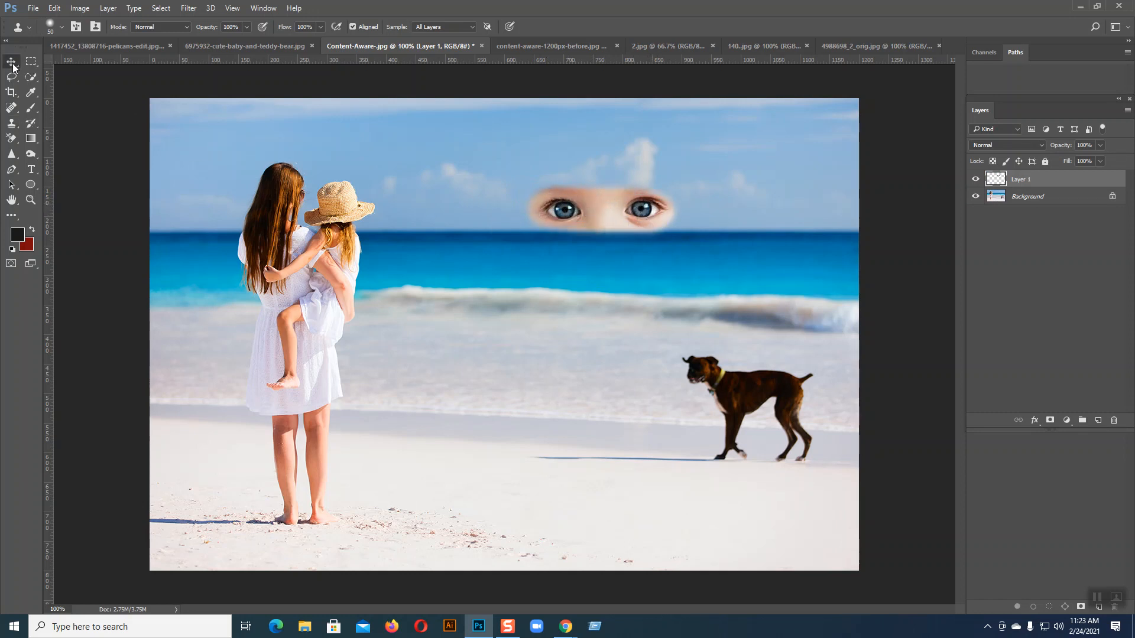
mouse_move(685, 240)
mouse_down()
mouse_move(655, 234)
mouse_move(679, 236)
mouse_move(676, 245)
mouse_up()
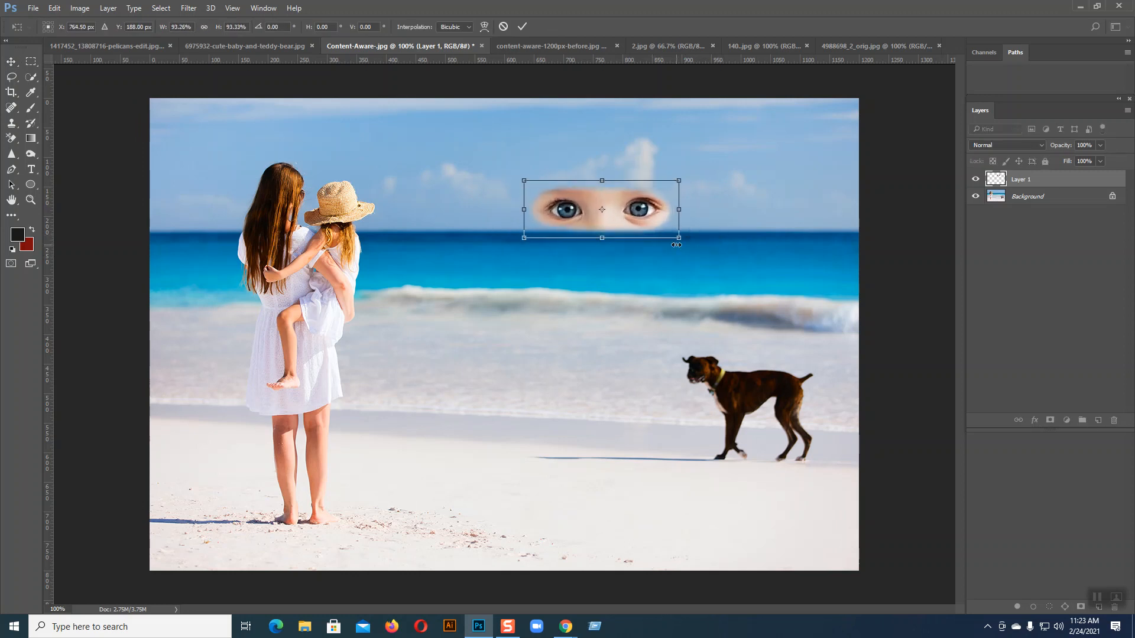
key(Return)
key(Delete)
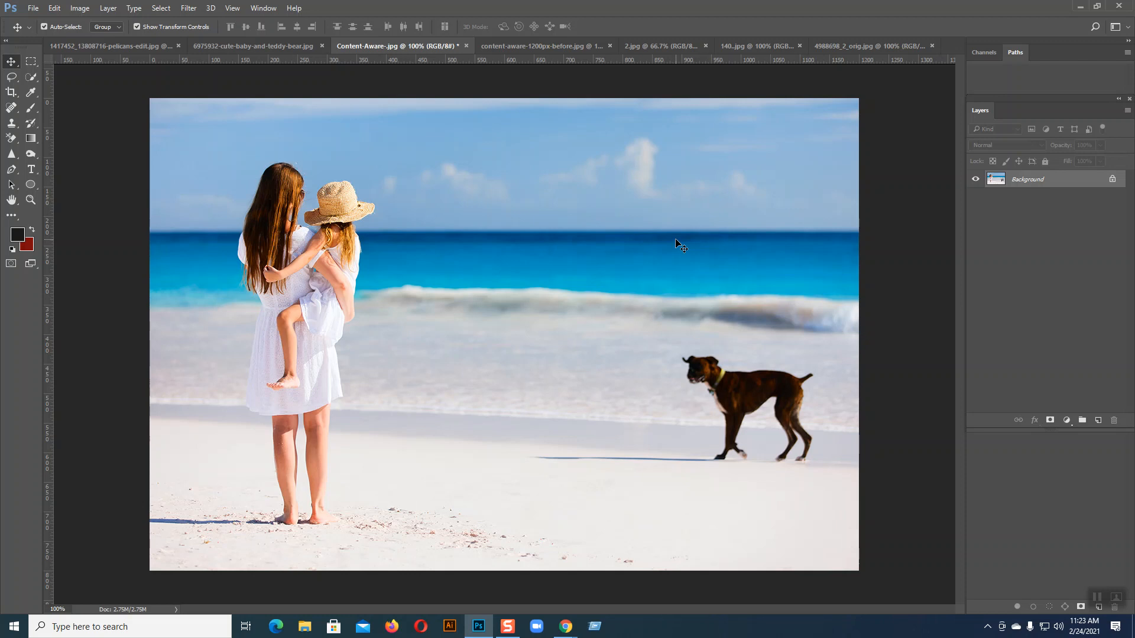
- In the baby and teddy bear photo, sample the outer corner of the baby's eye with the Clone Stamp and add a new layer
click(255, 47)
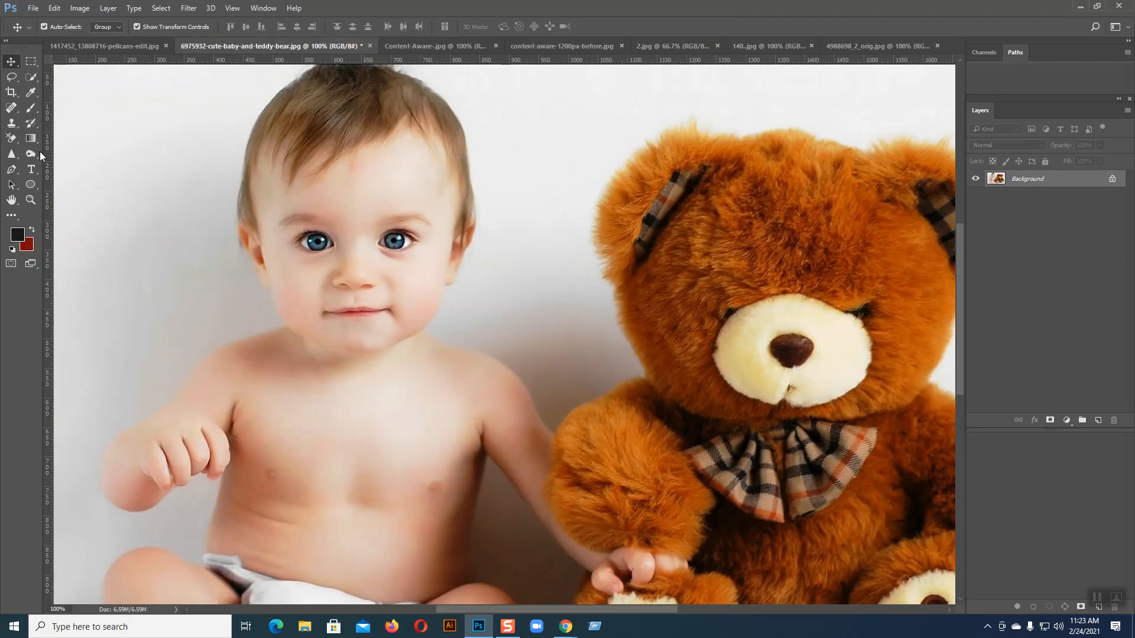
click(11, 123)
alt+click(292, 241)
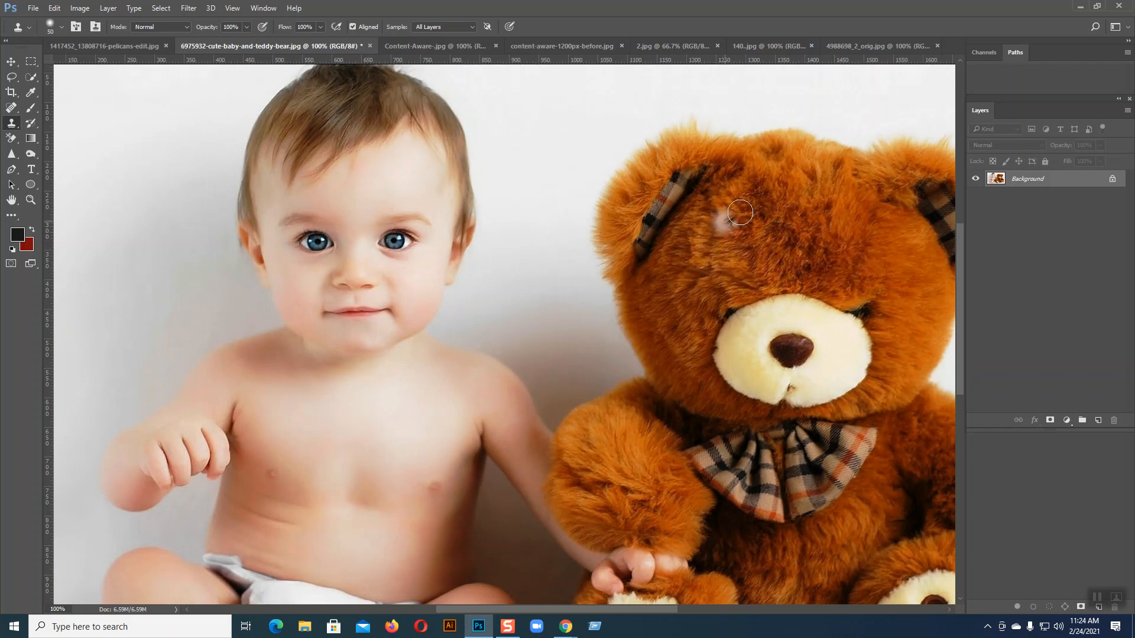
click(1097, 421)
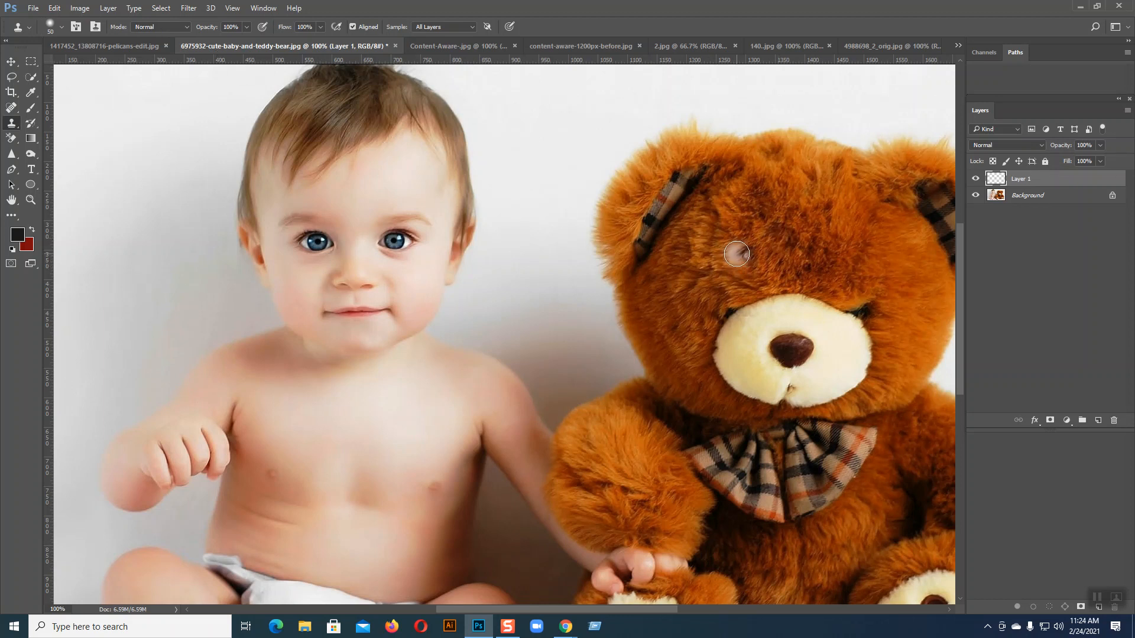
- Try to clone each of the baby's eyes separately onto the teddy bear's face, and undo both copies
mouse_move(739, 250)
mouse_down()
mouse_move(853, 245)
mouse_move(748, 246)
mouse_move(843, 244)
mouse_up()
key(ctrl+z)
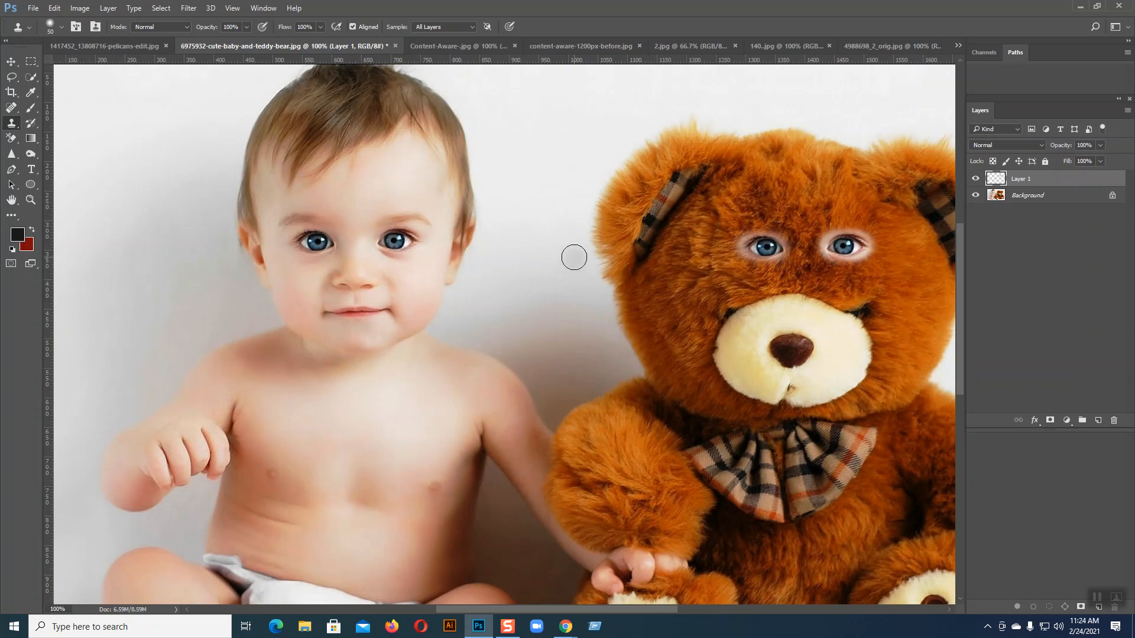
key(ctrl+z)
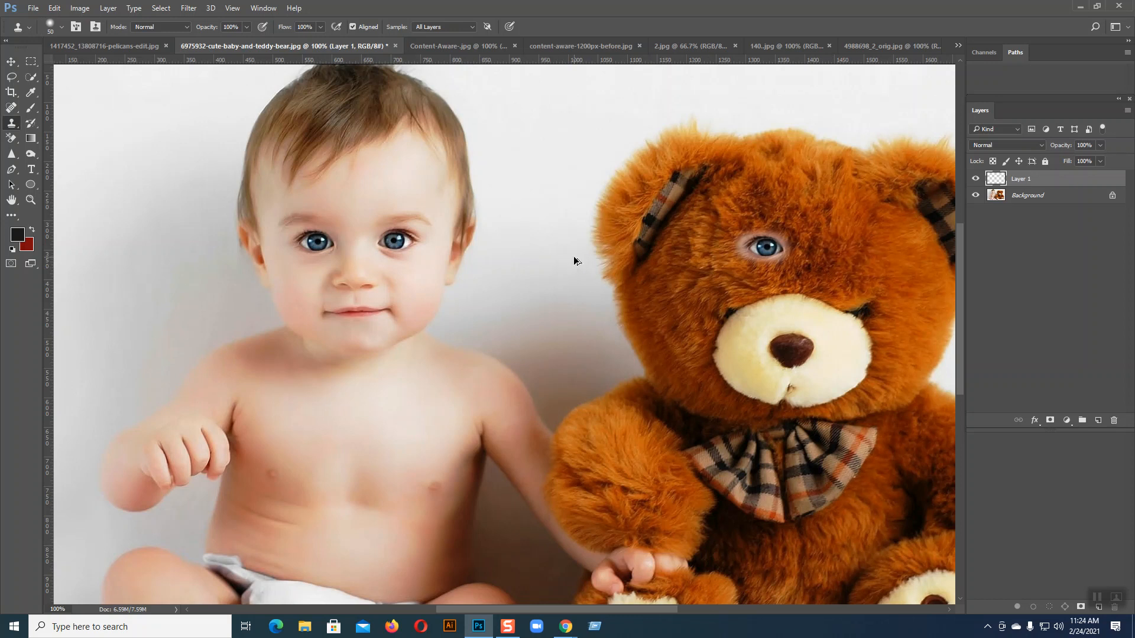
key(ctrl+z)
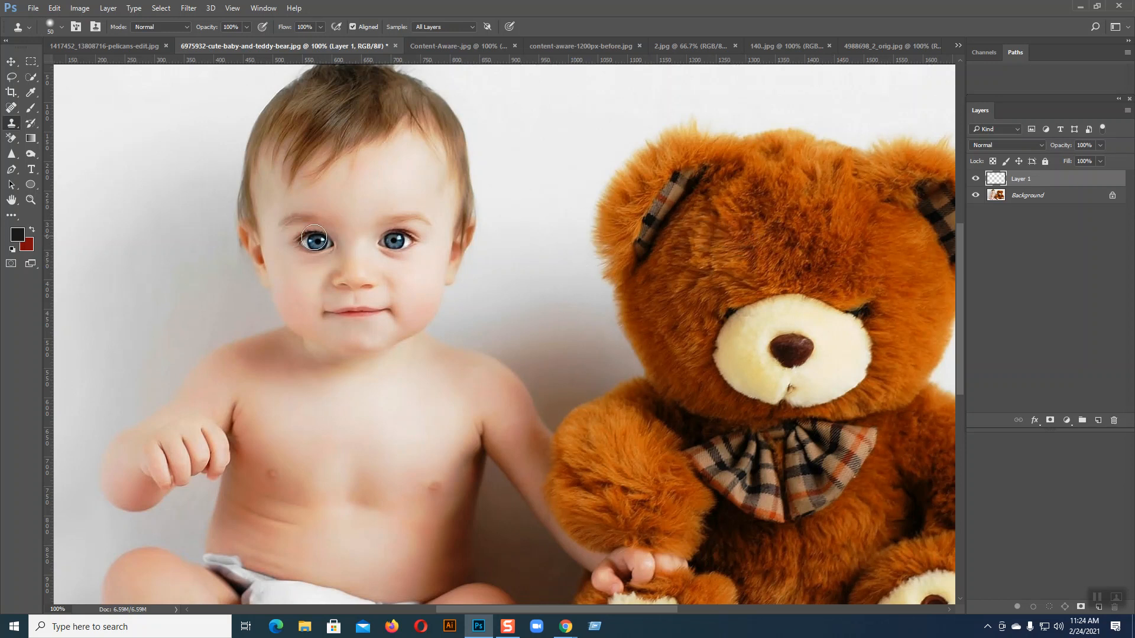
- Resample the baby's eye and clone the two eyes as separate patches above the teddy bear's muzzle on the new layer
alt+click(302, 242)
mouse_move(736, 241)
mouse_down()
mouse_move(771, 244)
mouse_move(744, 239)
mouse_move(836, 239)
mouse_up()
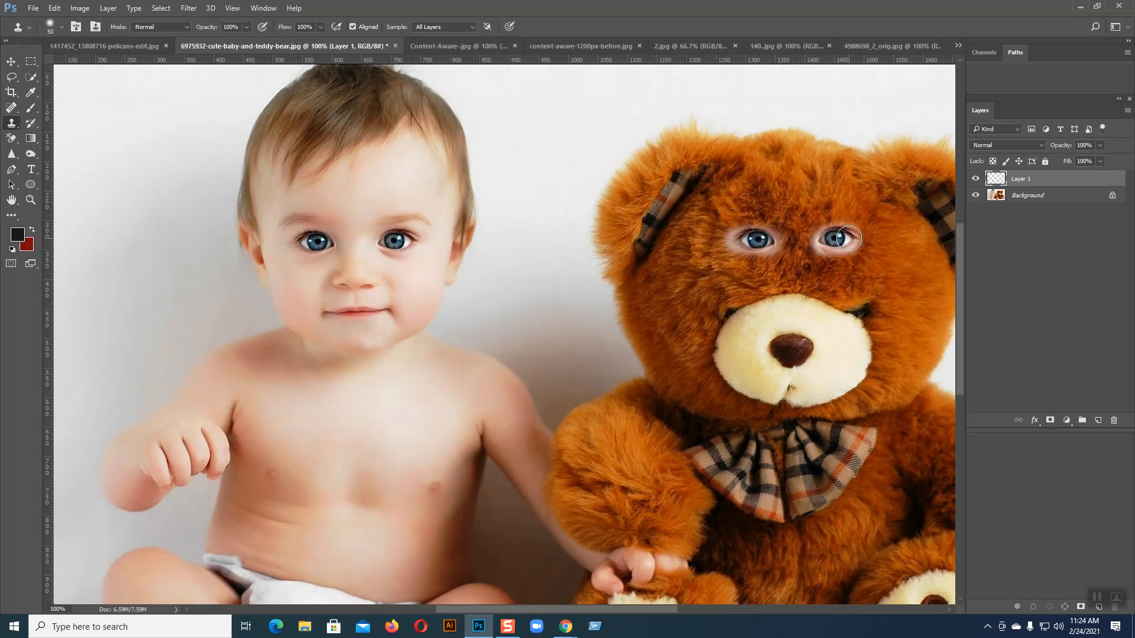
- Try several blend modes on the teddy bear's eye layer, including Multiply, Darker Color, Screen, Soft Light and Pin Light, and settle on Divide
click(1020, 147)
click(992, 184)
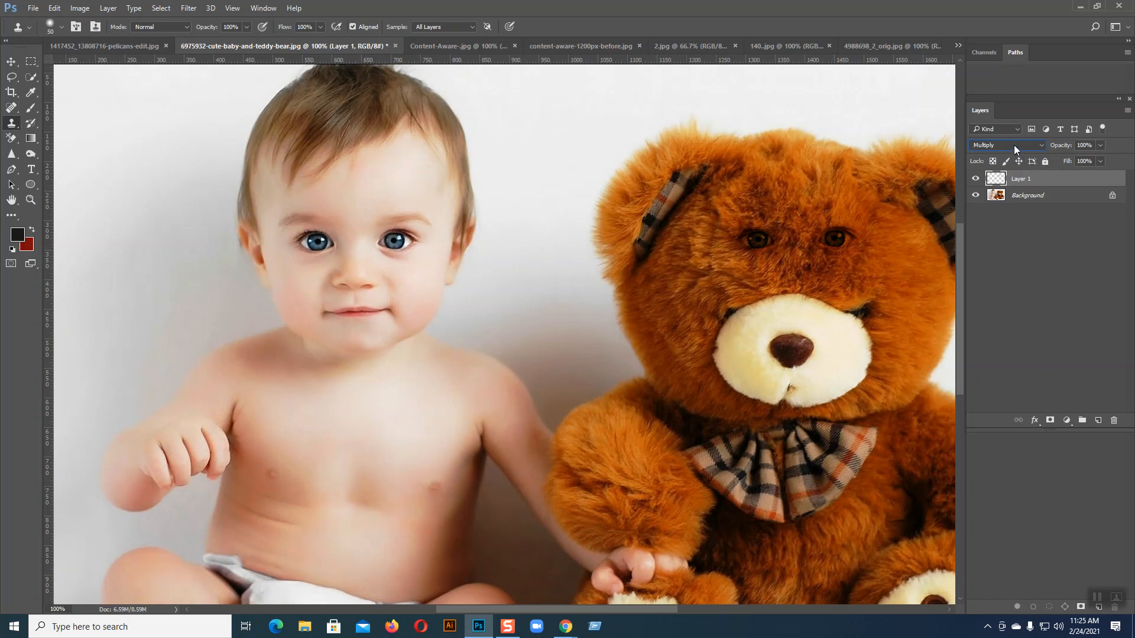
scroll(1014, 144, down, 1)
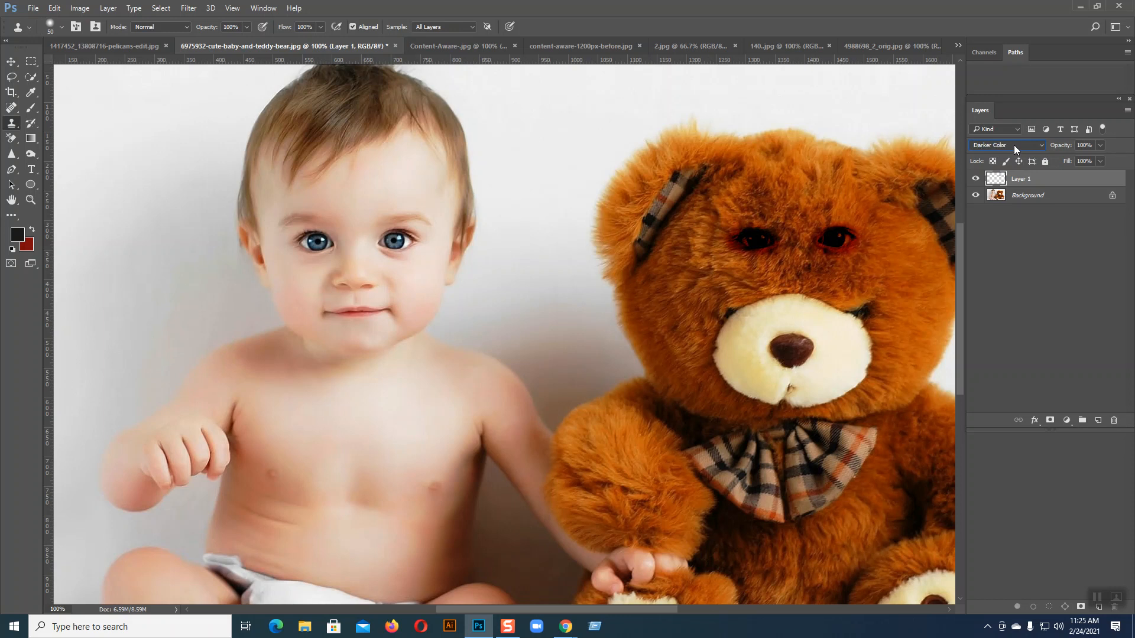
scroll(1014, 144, down, 2)
scroll(1014, 144, up, 1)
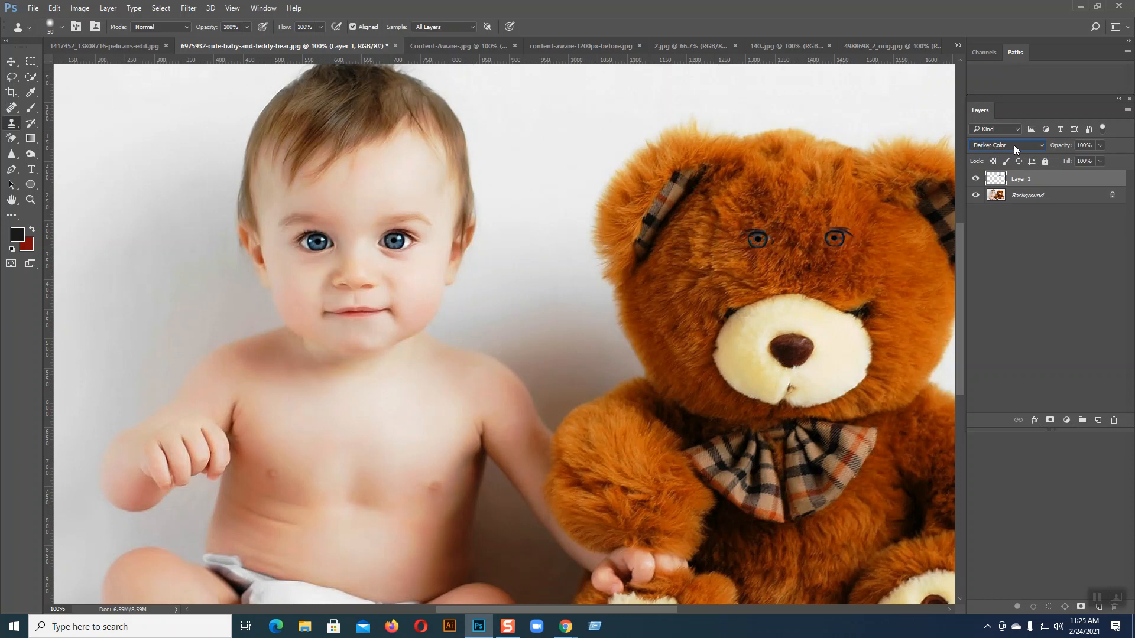
scroll(1013, 144, down, 3)
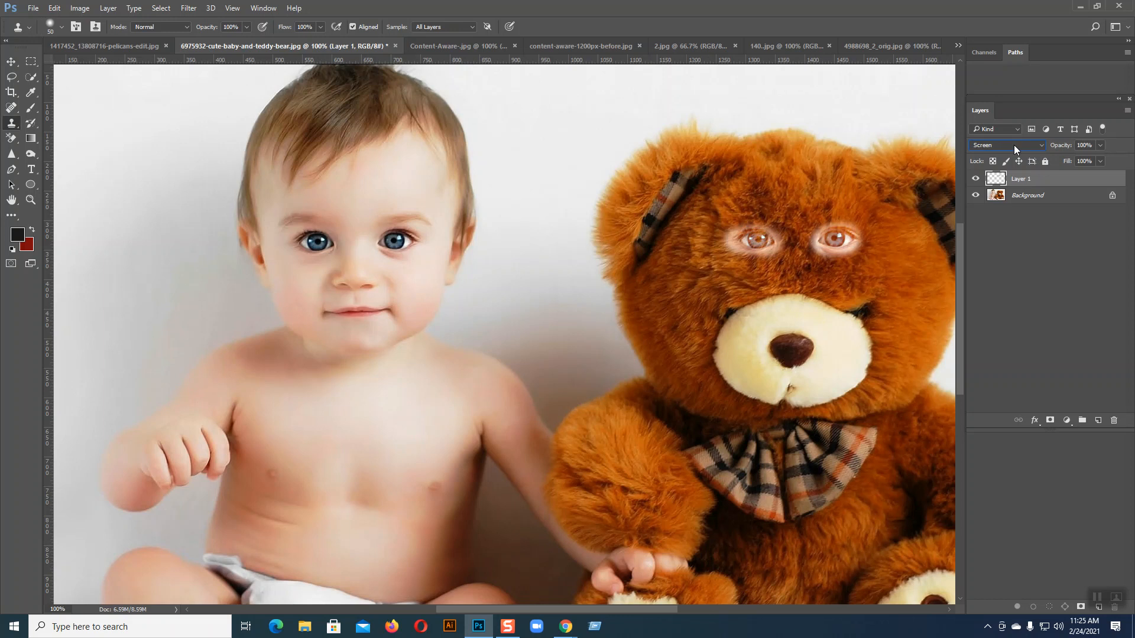
scroll(1013, 145, down, 2)
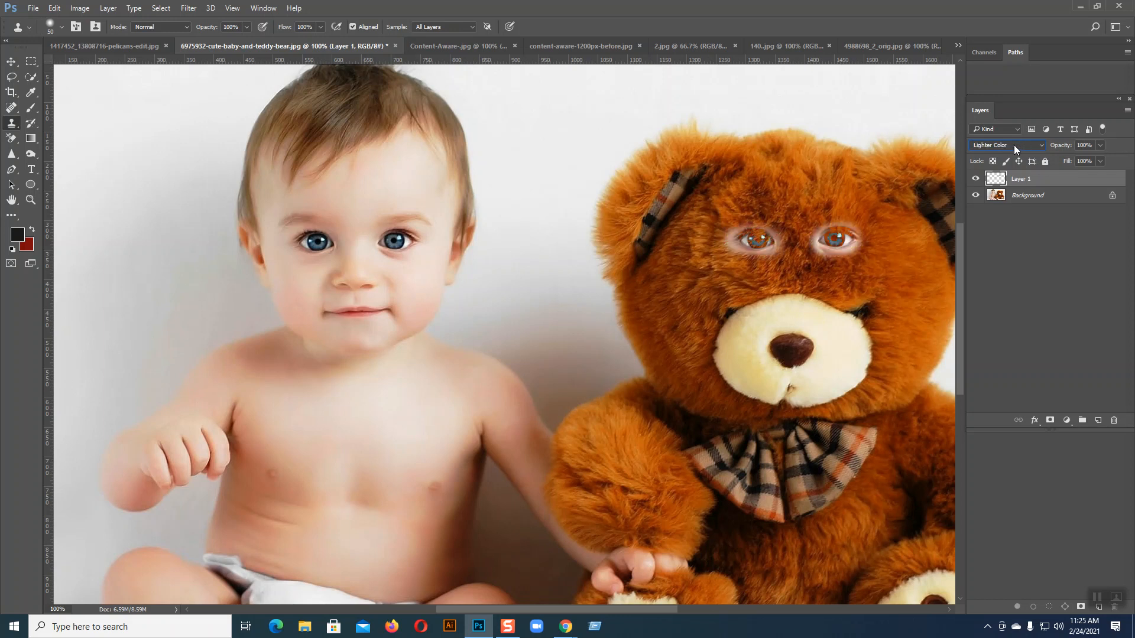
scroll(1013, 144, down, 3)
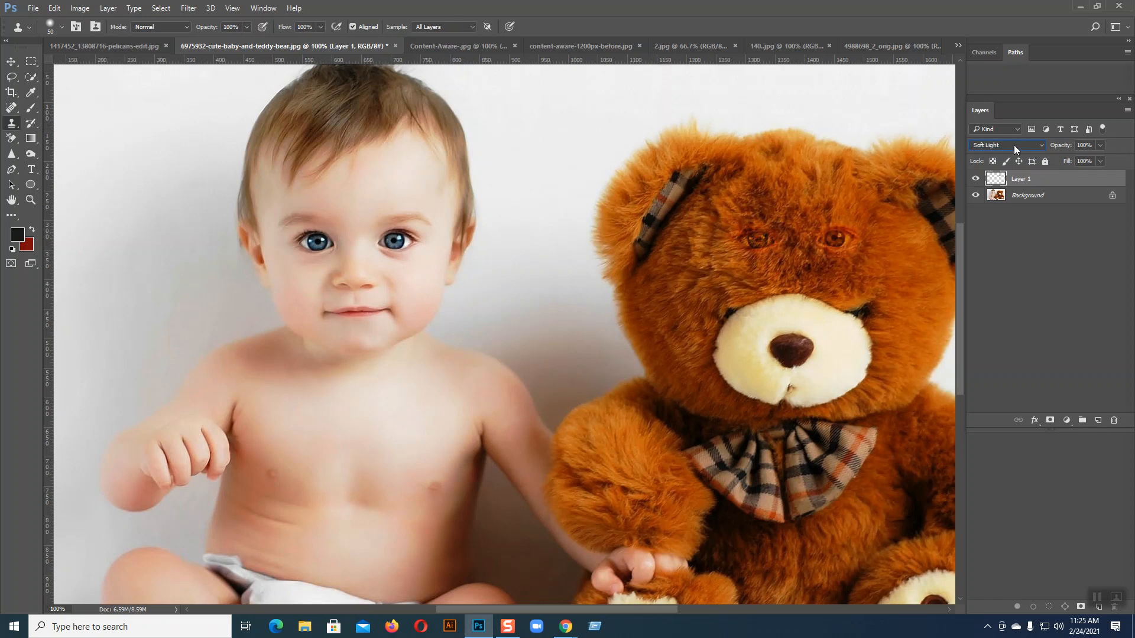
scroll(1013, 144, down, 3)
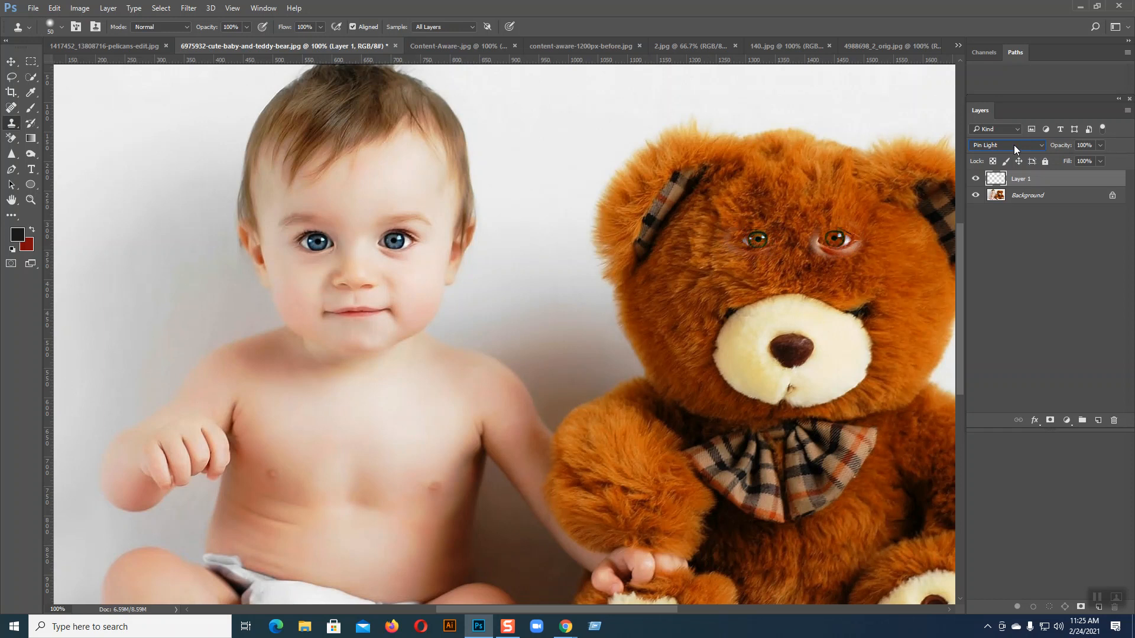
scroll(1013, 144, down, 3)
scroll(1013, 145, down, 2)
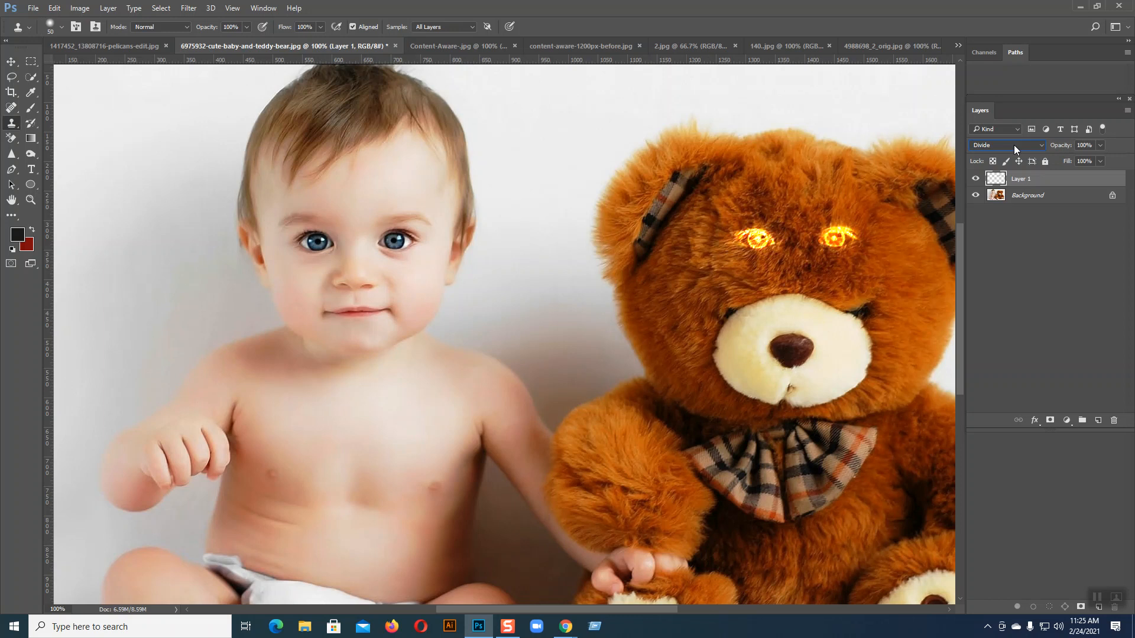
- Set the Clone Stamp's mode to Multiply and its opacity to 67%, and switch to the Content-Aware beach photo
click(470, 45)
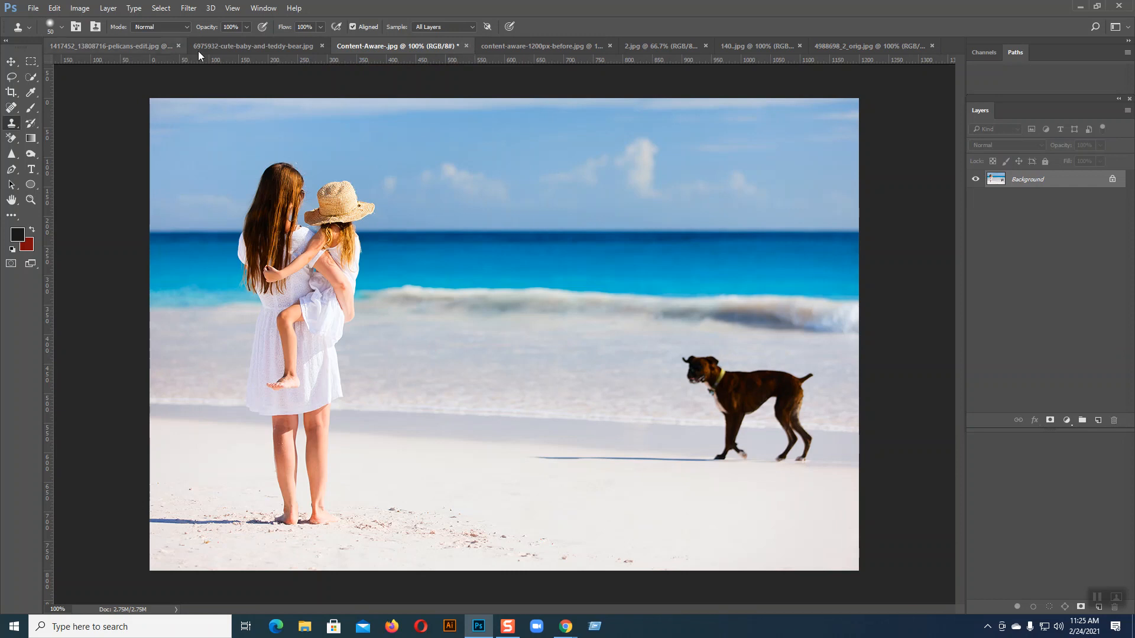
click(261, 46)
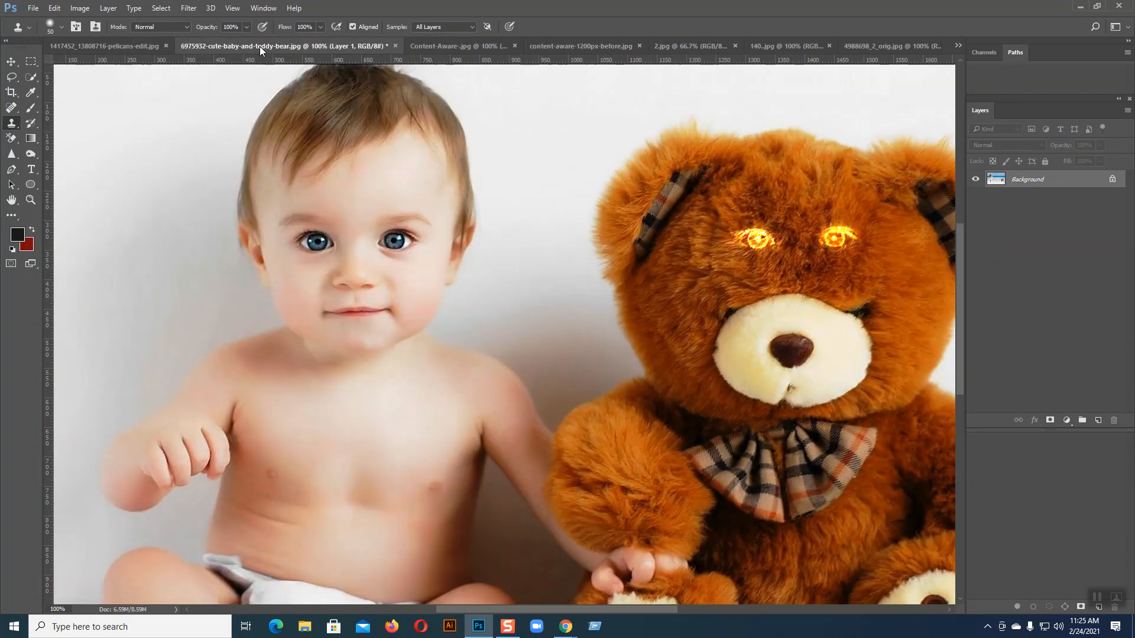
click(187, 27)
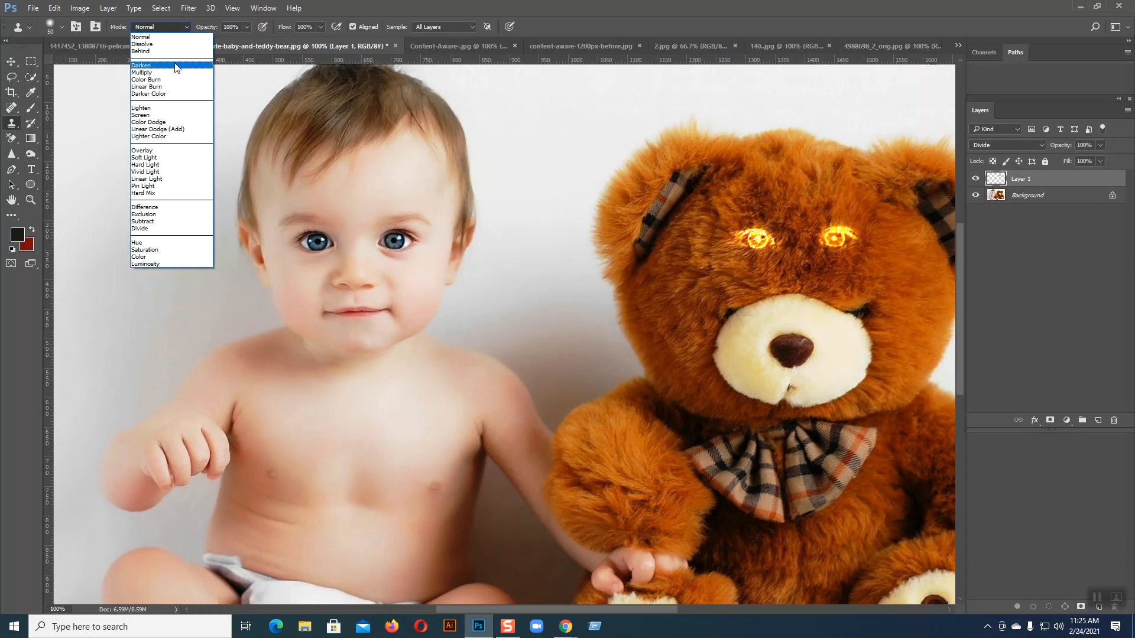
click(175, 74)
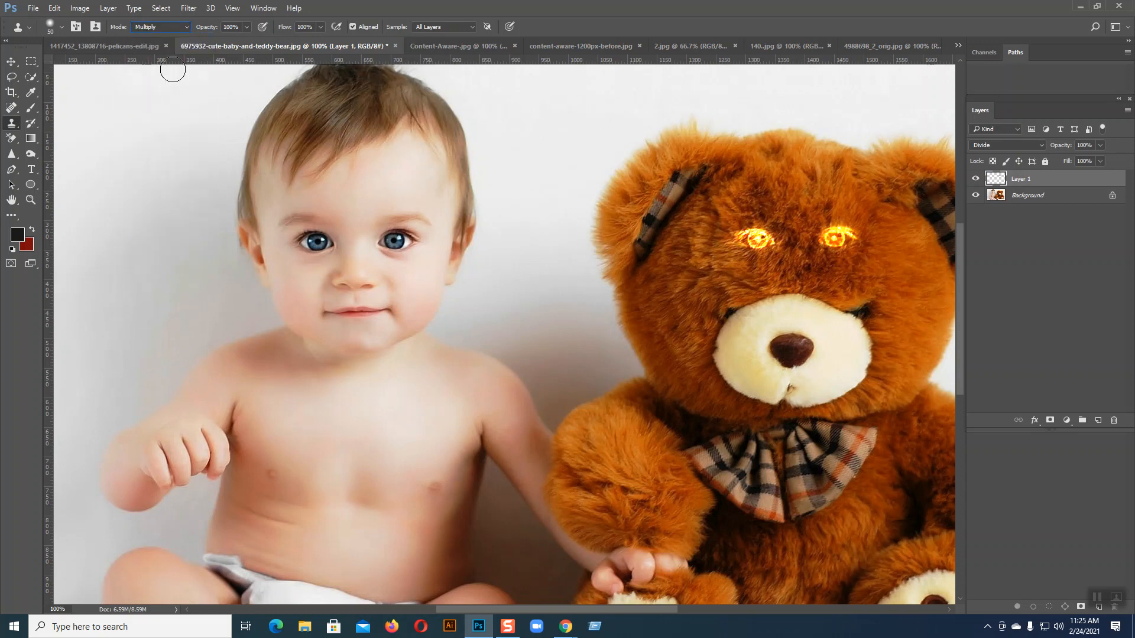
click(247, 28)
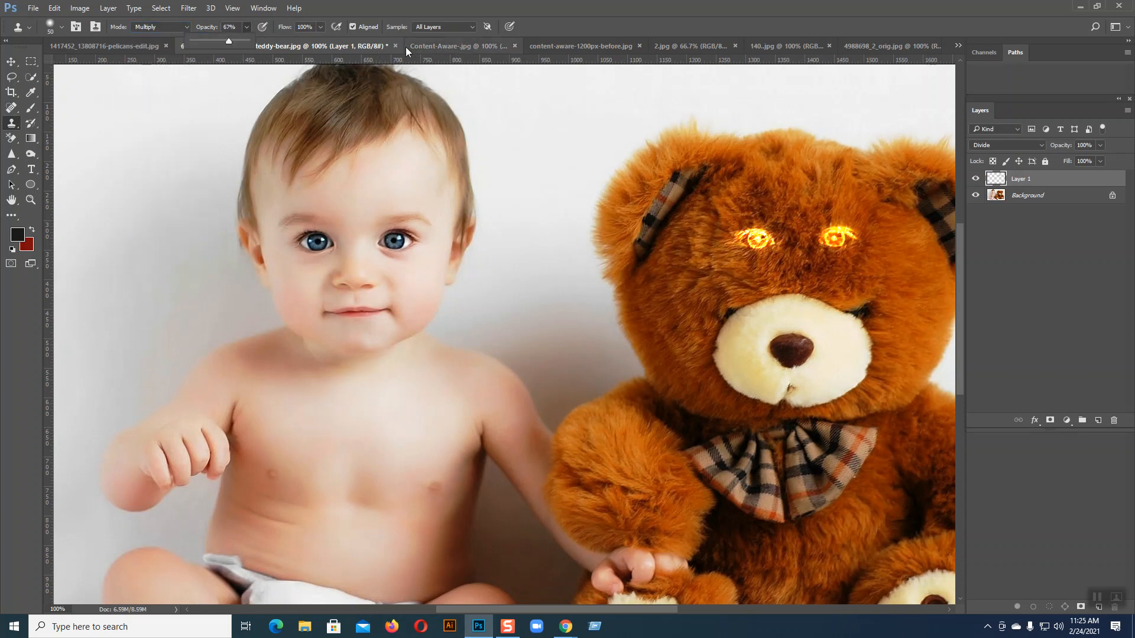
click(439, 46)
- Try to clone the baby's eyes into the sky directly on the beach photo's Background layer, and undo it
mouse_move(474, 200)
mouse_down()
mouse_move(597, 208)
mouse_move(572, 196)
mouse_move(471, 195)
mouse_move(565, 209)
mouse_up()
click(565, 210)
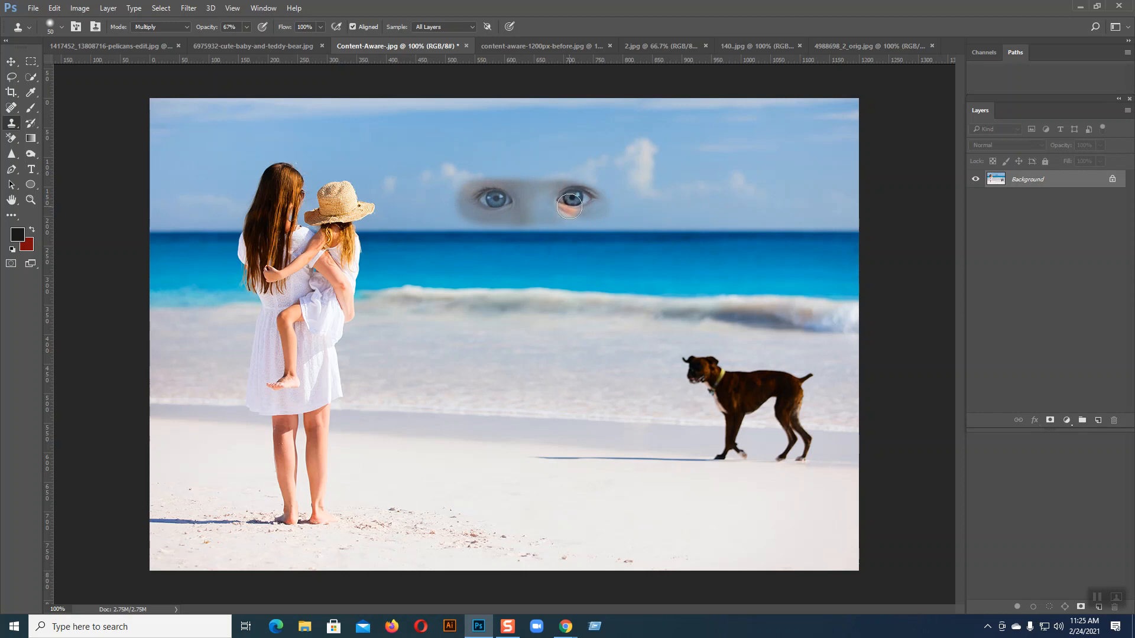
key(ctrl+z)
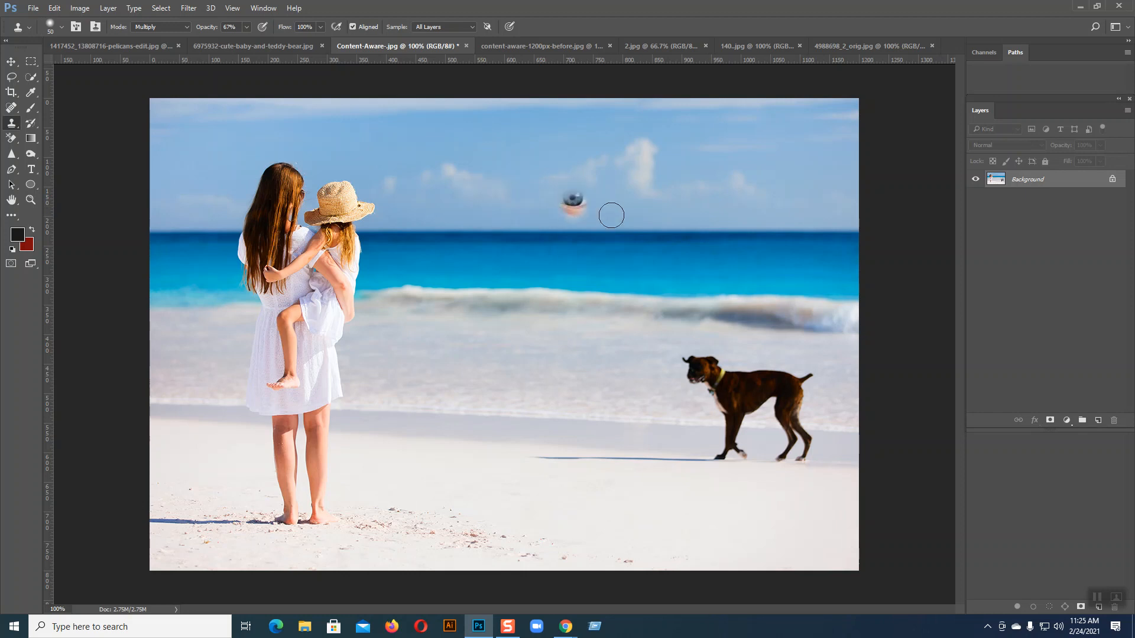
- Add a new layer to the beach photo and clone both of the baby's eyes onto it in the sky above the horizon
click(1097, 422)
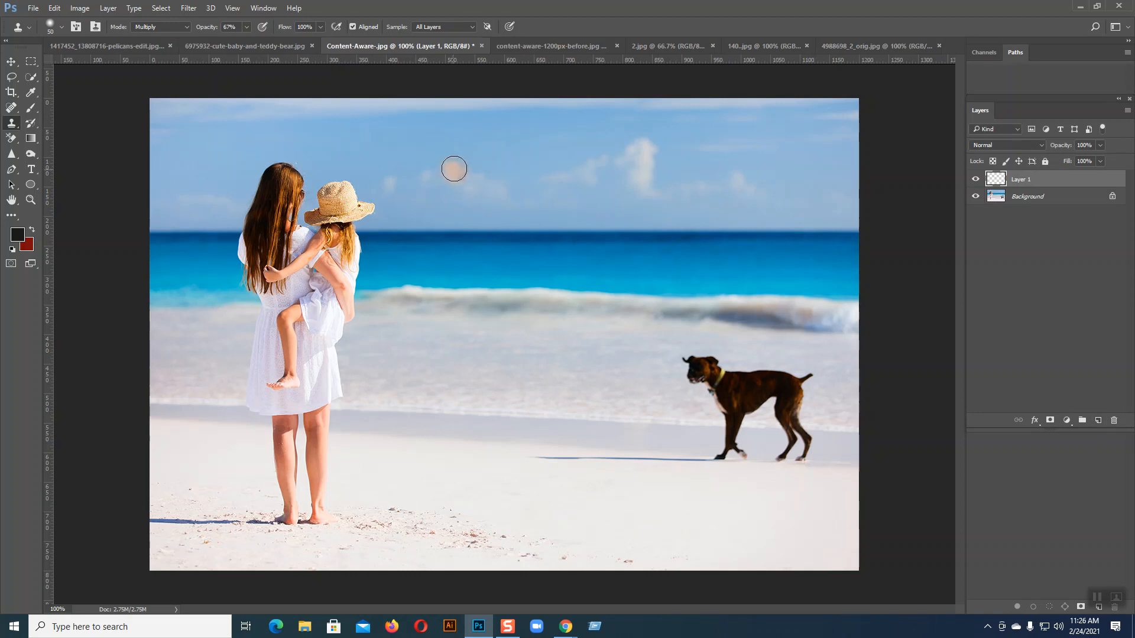
mouse_move(481, 193)
mouse_down()
mouse_move(576, 196)
mouse_move(496, 197)
mouse_up()
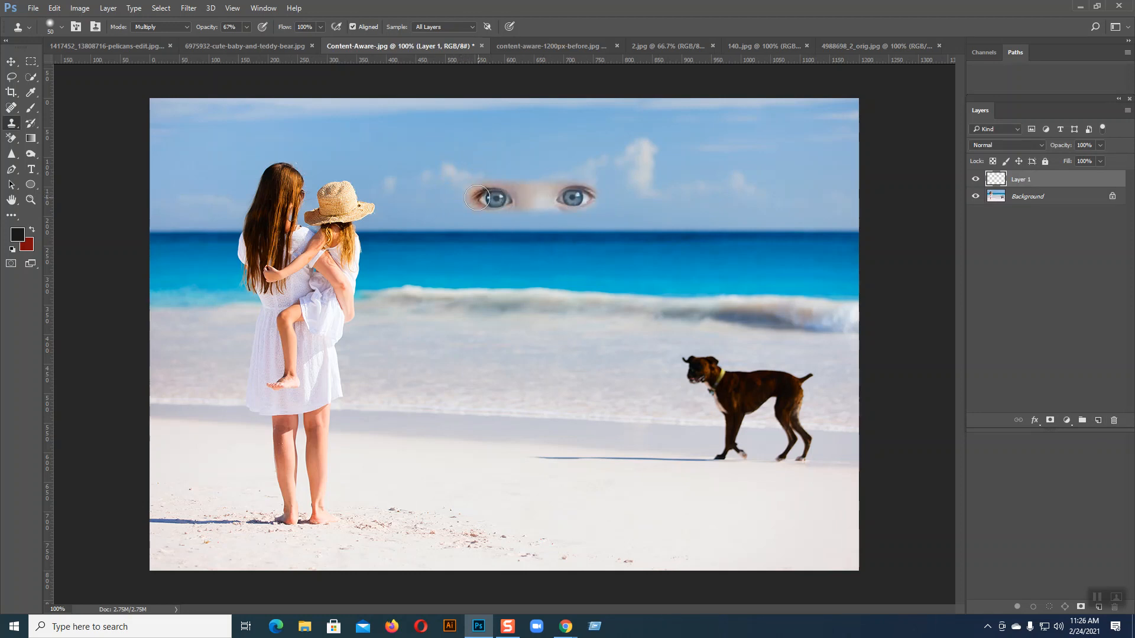
- Try Multiply and Linear Burn on the cloned eyes' layer, settle on the Color Burn blend mode, and deselect the layer
click(11, 62)
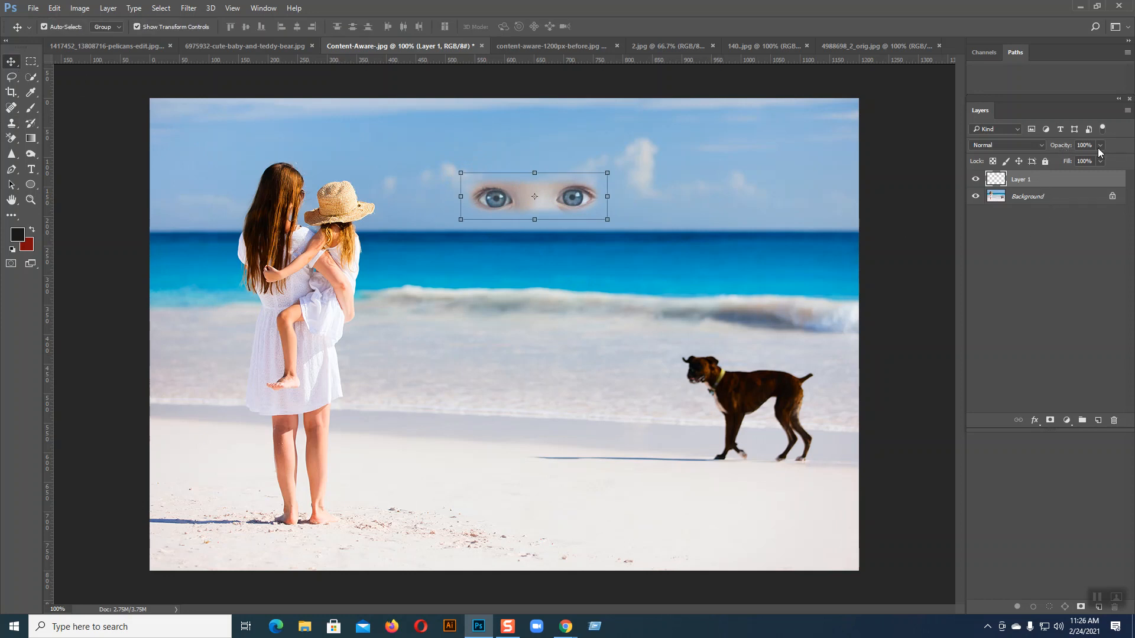
click(1032, 148)
click(1001, 182)
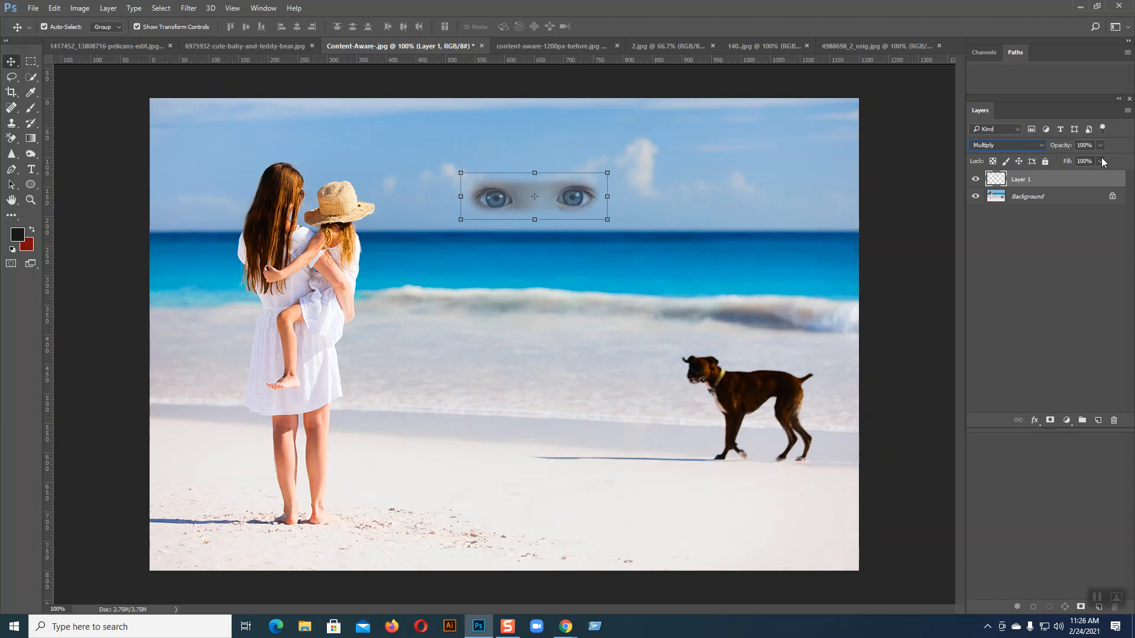
scroll(1003, 147, down, 2)
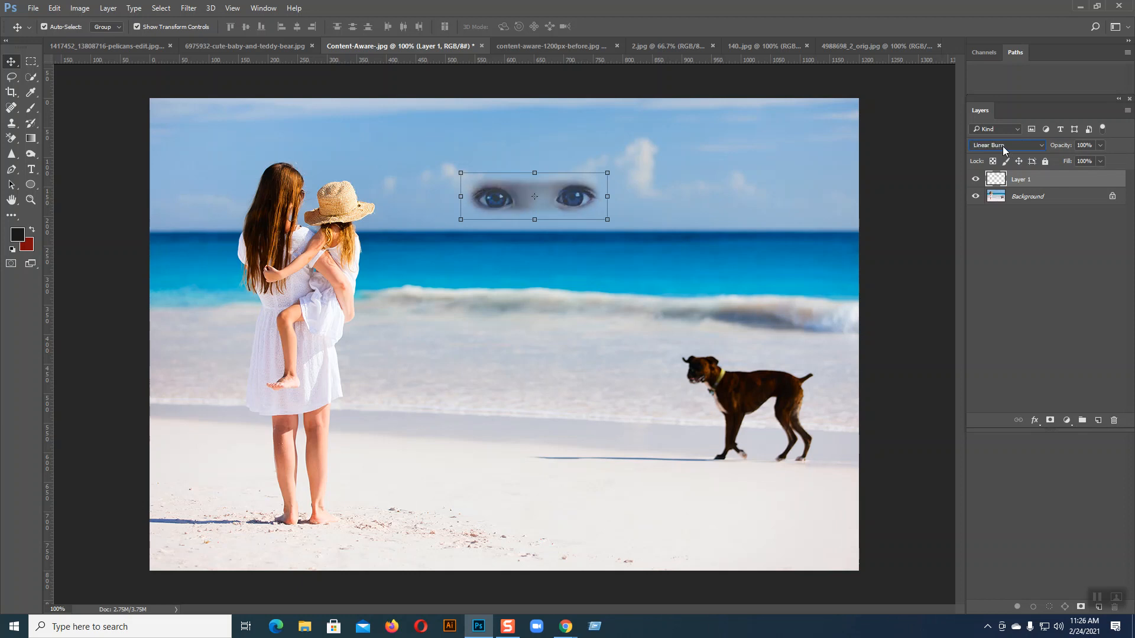
scroll(1003, 147, up, 1)
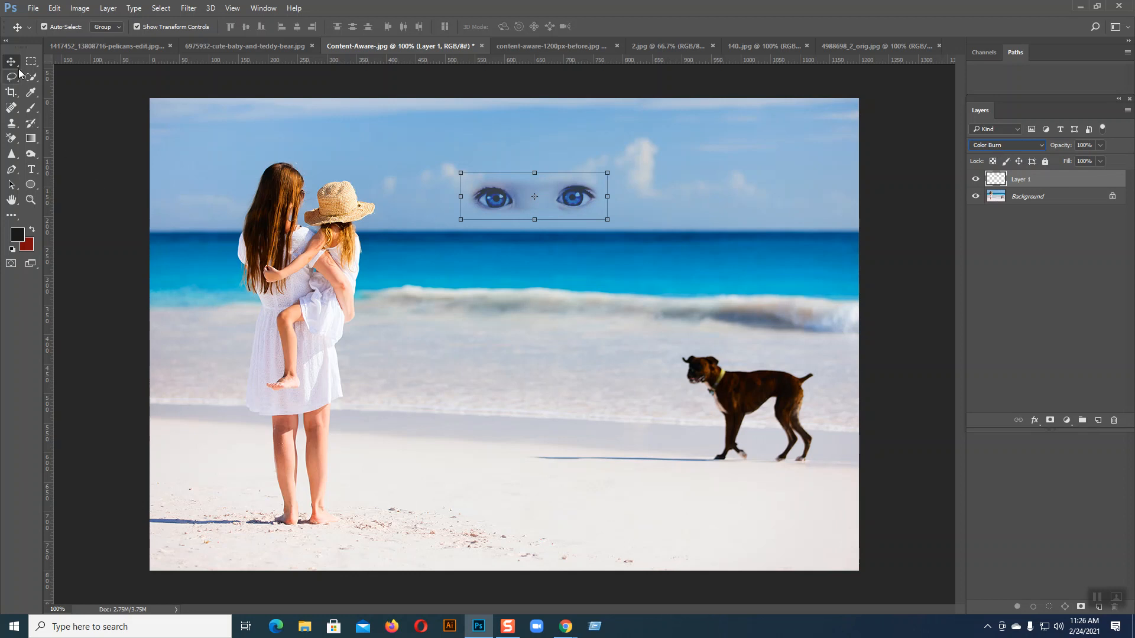
click(552, 326)
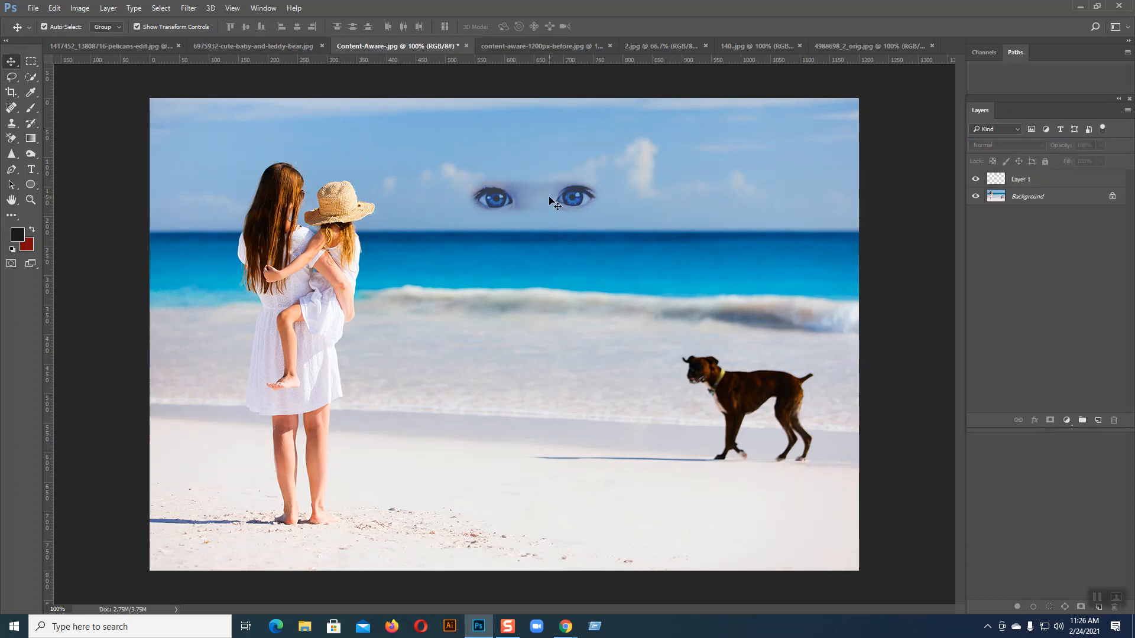
- With the Eraser Tool on the reselected eye layer, try a hard 20 px stroke above the left eye and undo it
key(ctrl+plus)
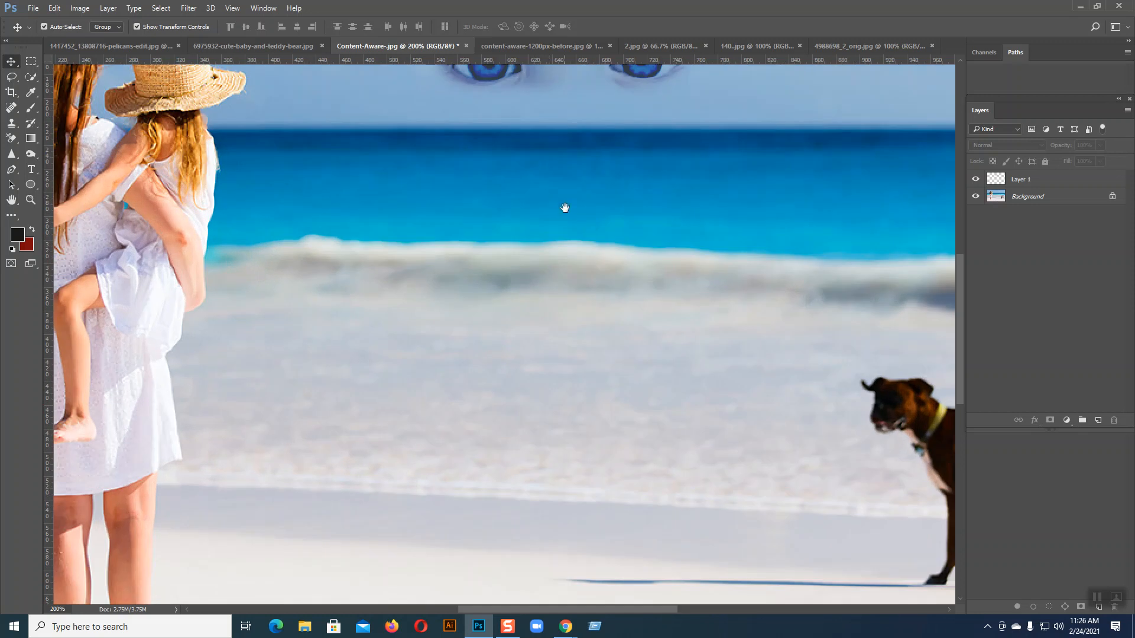
drag(565, 207, 589, 408)
click(573, 251)
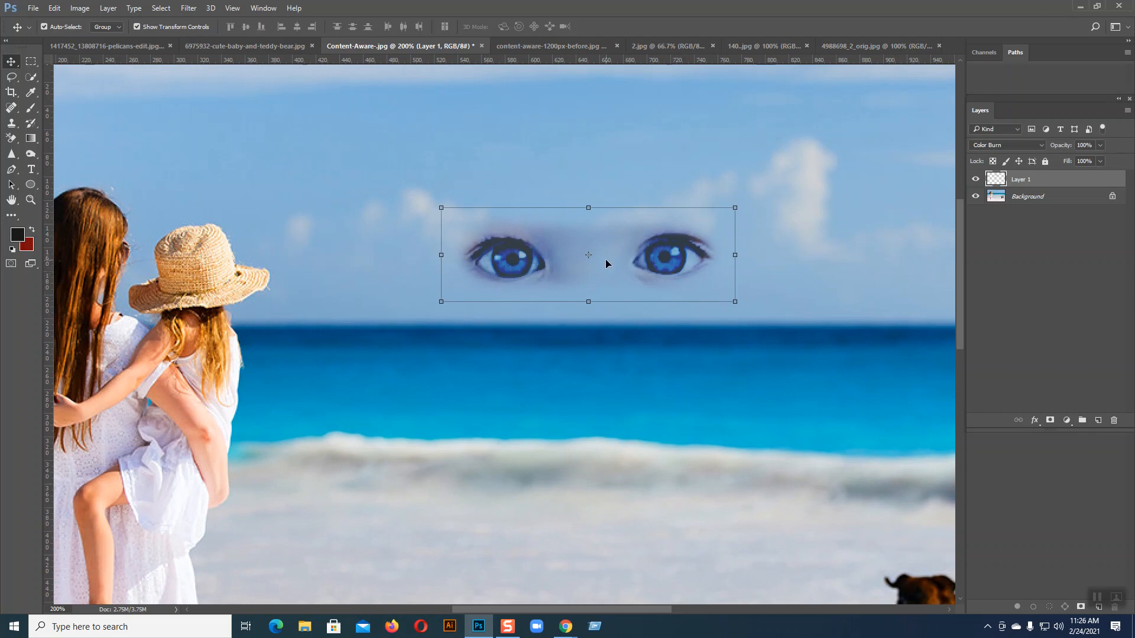
click(11, 137)
click(49, 139)
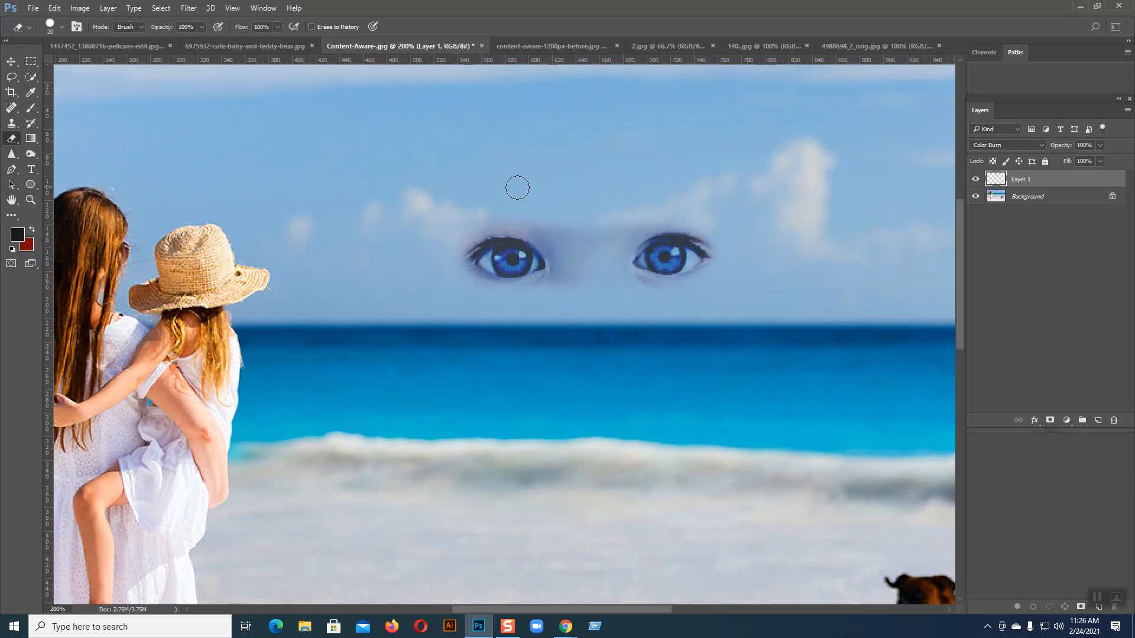
mouse_move(494, 210)
mouse_down()
mouse_move(522, 220)
mouse_move(507, 218)
mouse_up()
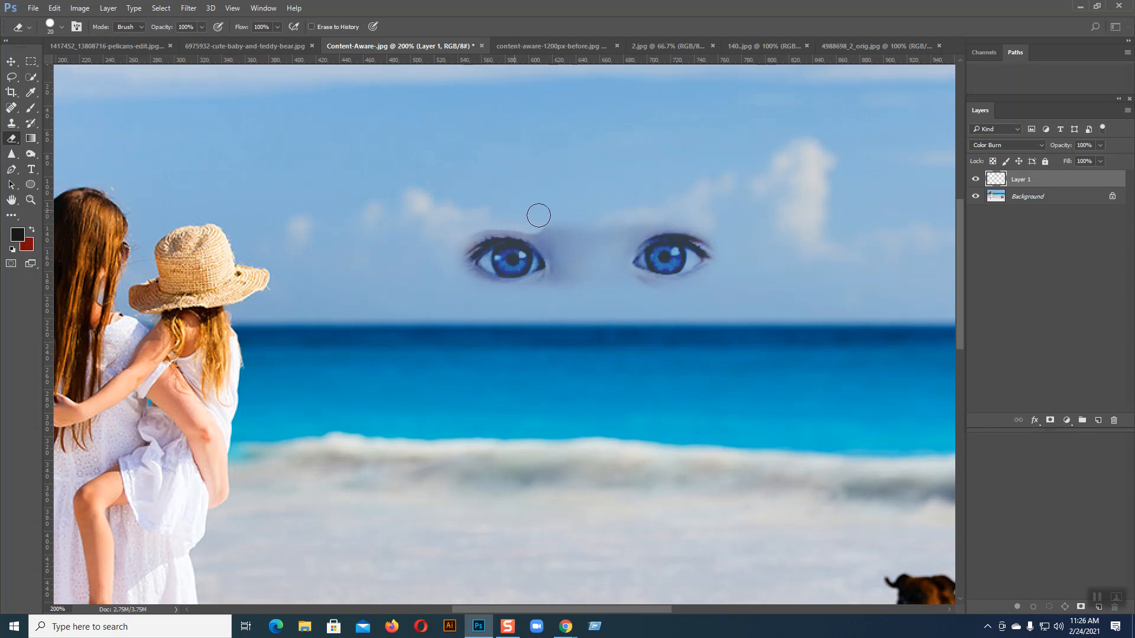
key(ctrl+z)
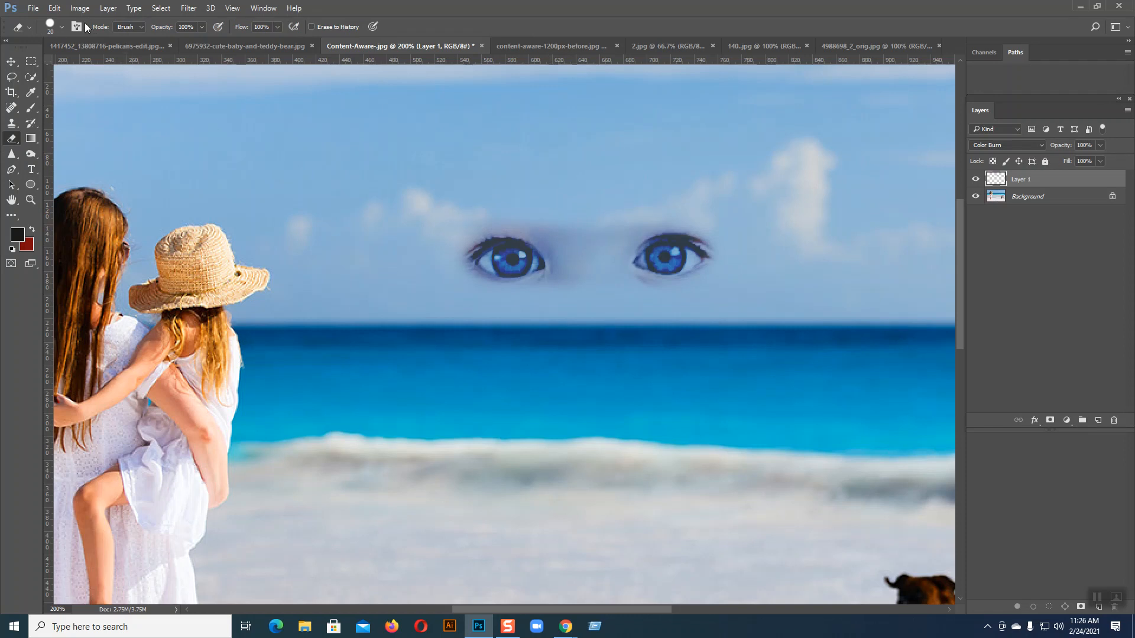
- Give the Eraser a Soft Round 40 px brush with 0% hardness and erase the leftover skin between and around the cloned eyes
click(61, 26)
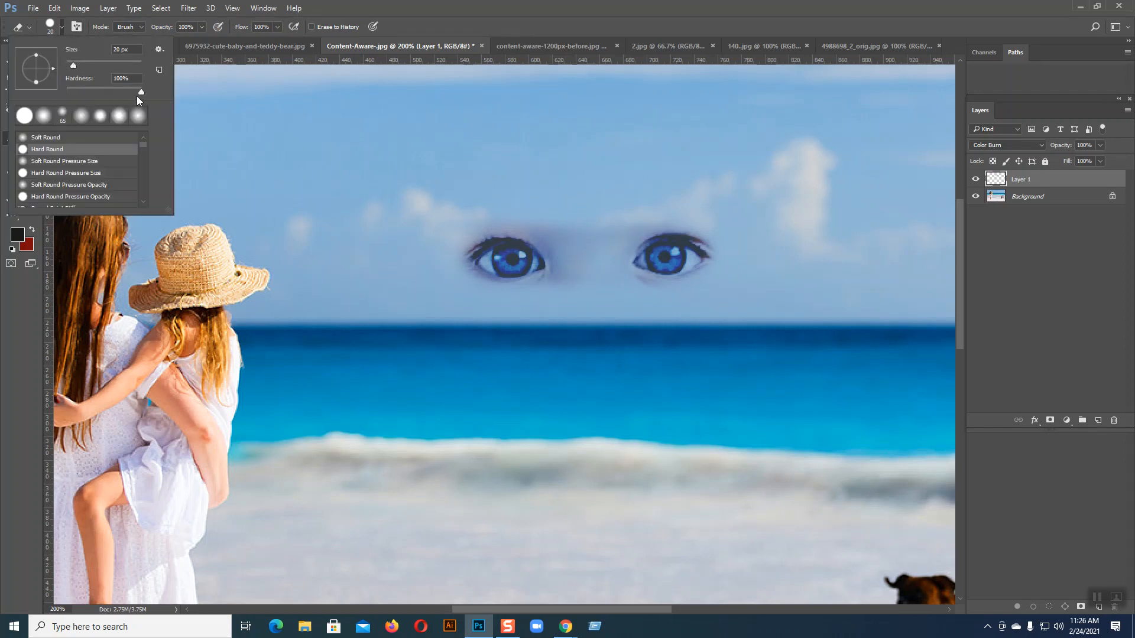
click(81, 117)
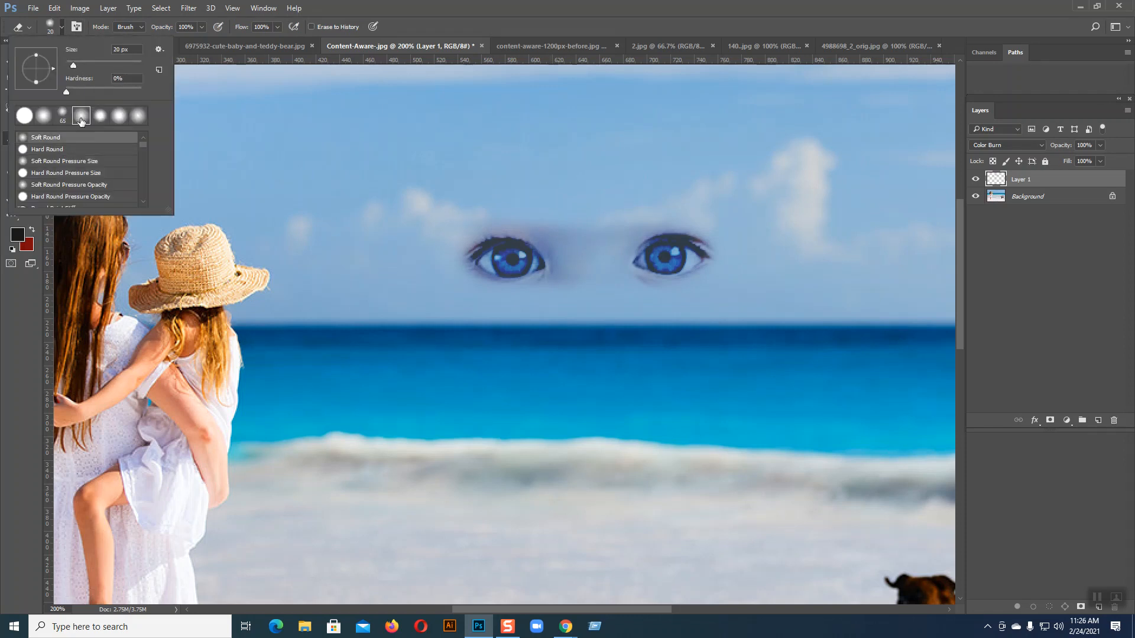
click(62, 27)
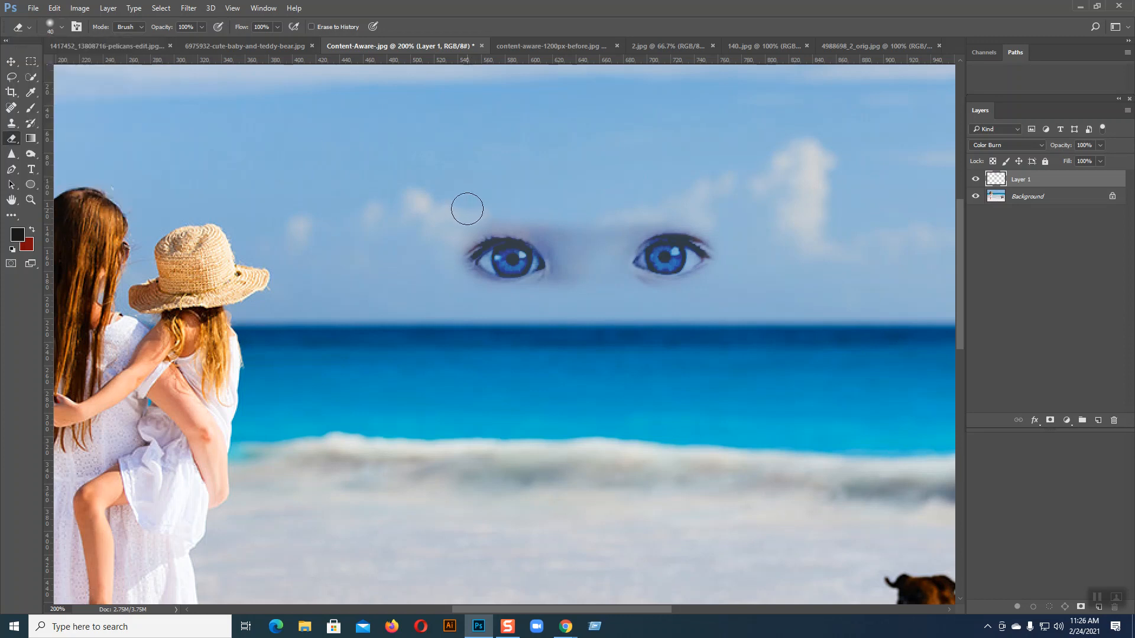
key(bracketright)
key(bracketright)
mouse_move(564, 220)
mouse_down()
mouse_move(490, 207)
mouse_move(580, 228)
mouse_move(683, 211)
mouse_move(632, 215)
mouse_move(593, 242)
mouse_move(615, 223)
mouse_move(583, 241)
mouse_move(557, 229)
mouse_move(577, 264)
mouse_move(534, 223)
mouse_move(565, 228)
mouse_move(579, 281)
mouse_up()
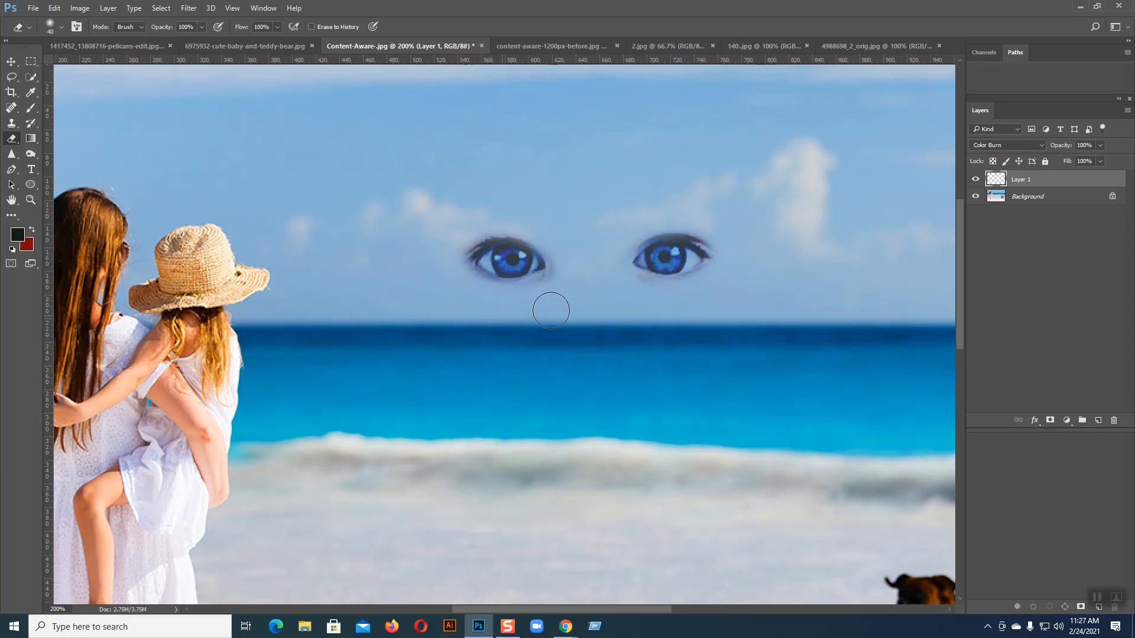
- Scale the cloned eyes' layer down, move it higher in the sky above the clouds, and deselect it
click(11, 62)
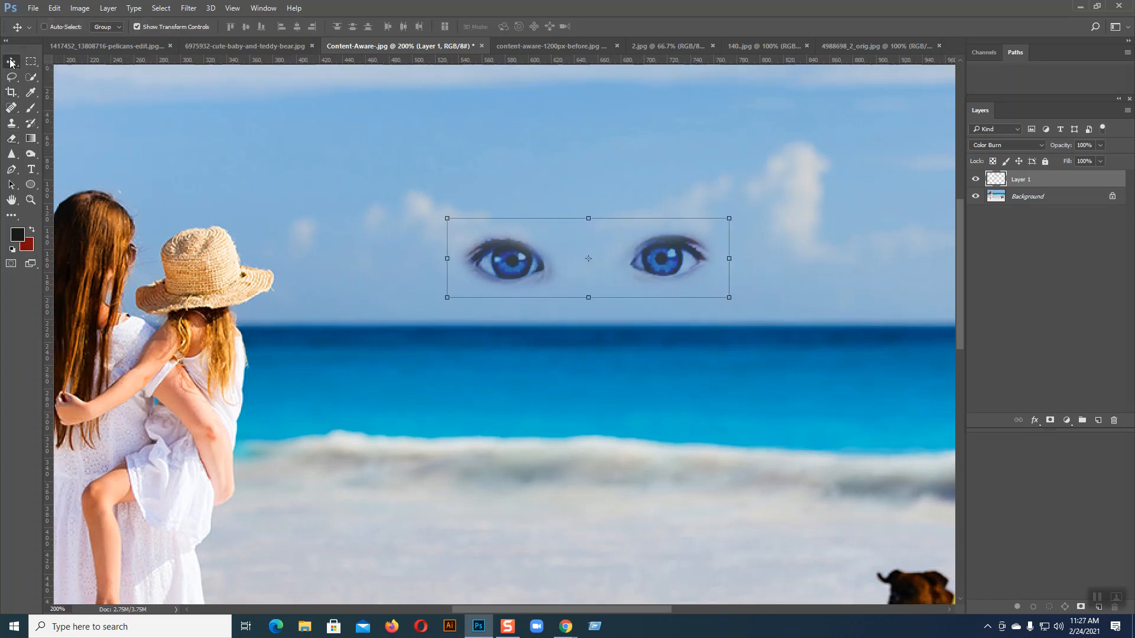
key(ctrl+1)
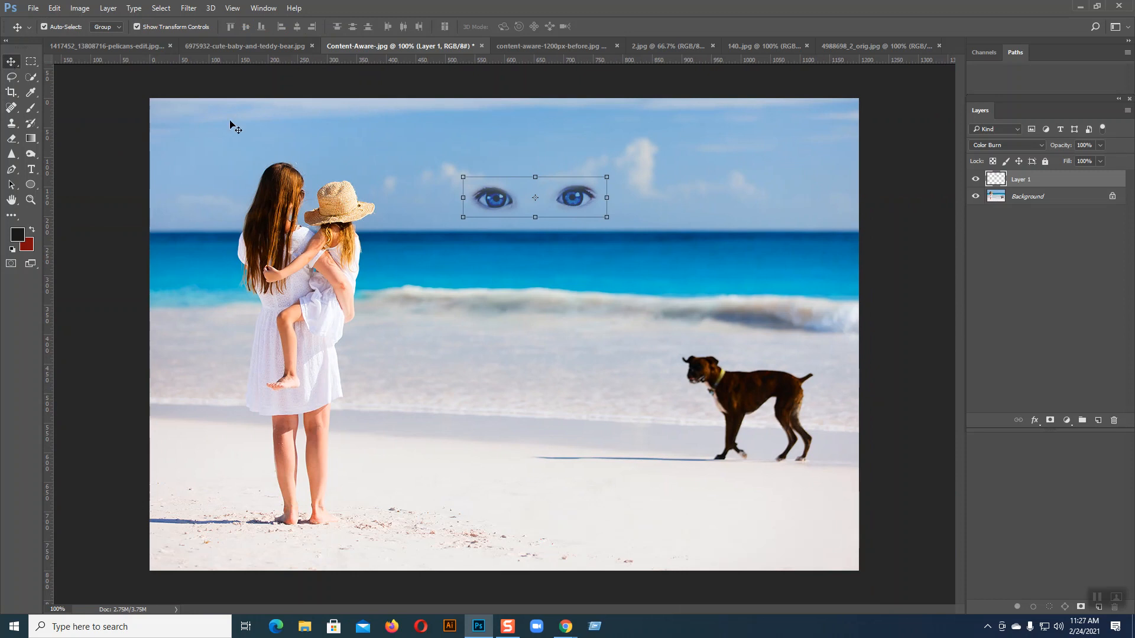
drag(607, 178, 570, 151)
key(Return)
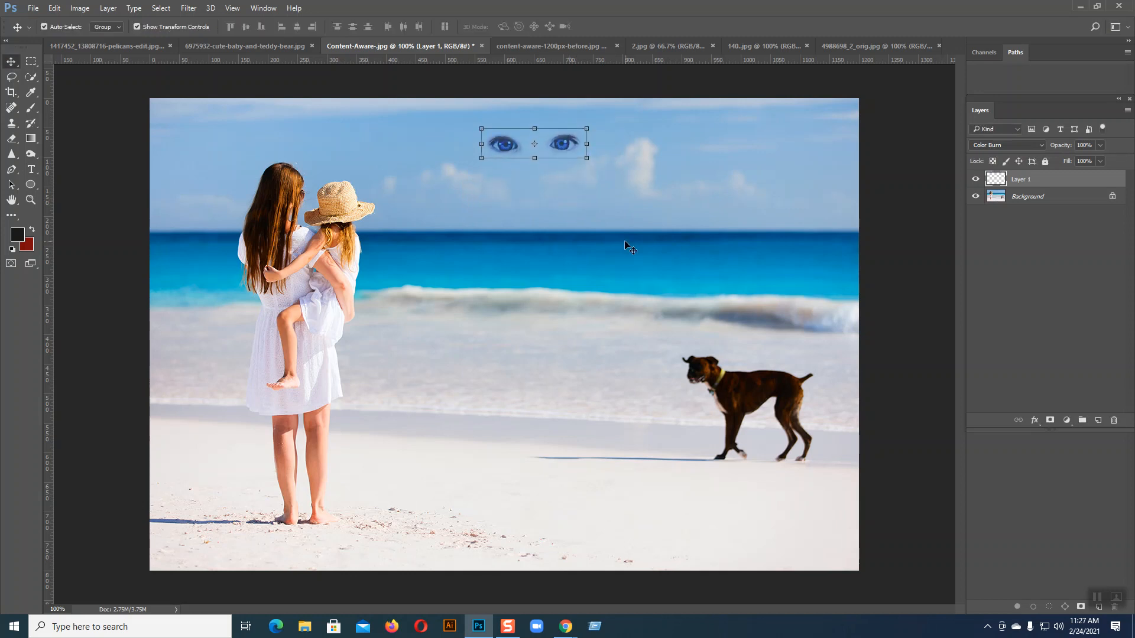
click(632, 253)
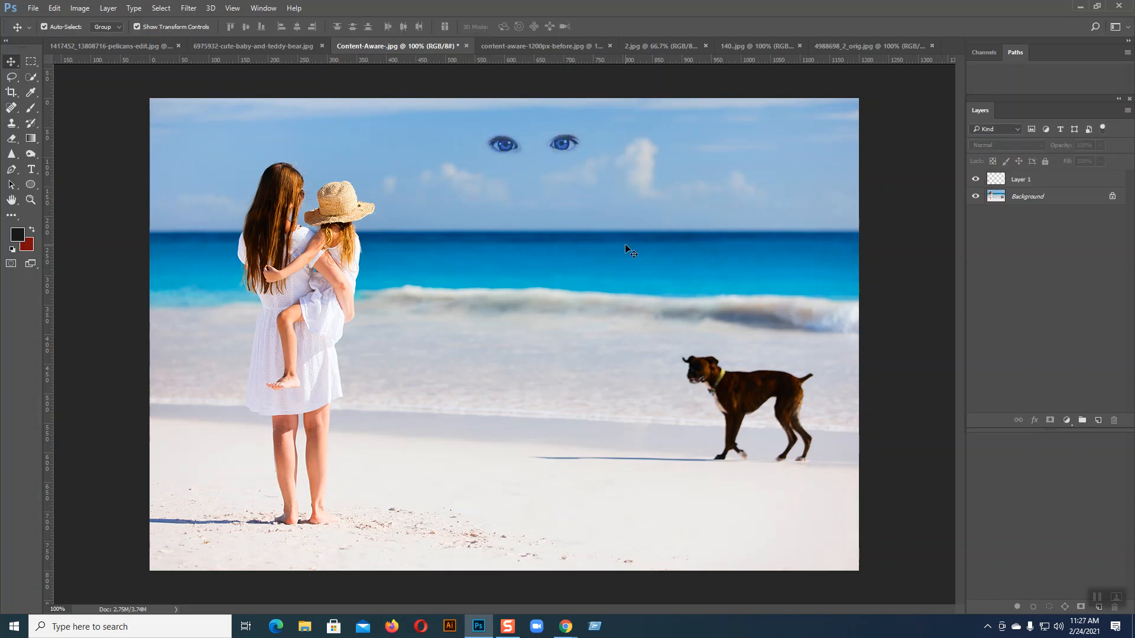
- Delete the cloned eyes' layer from the beach photo
click(572, 150)
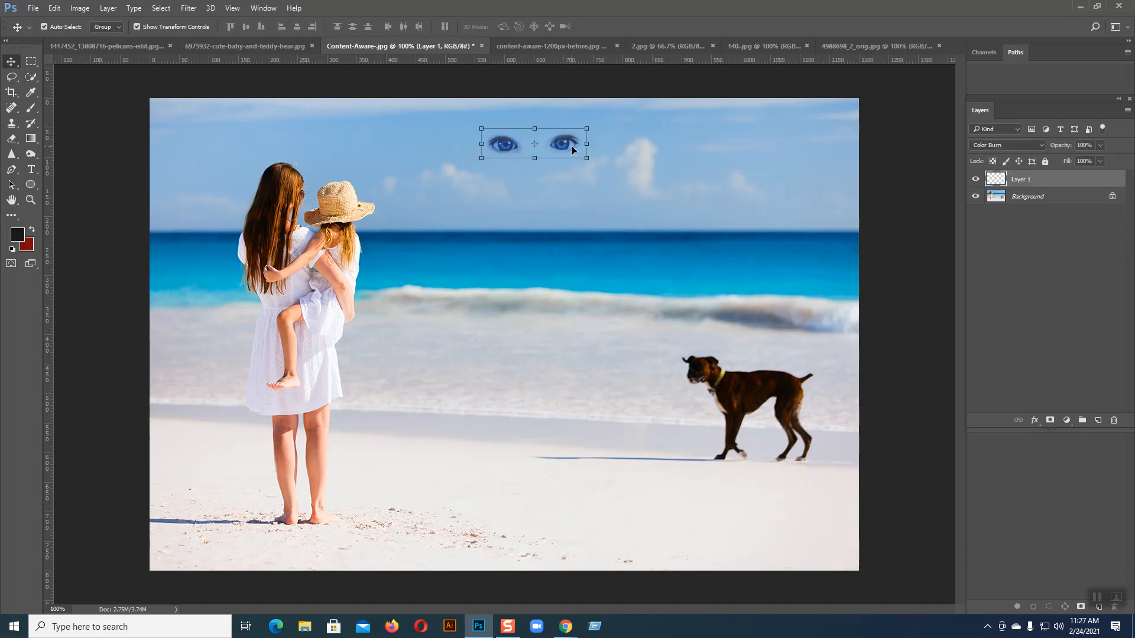
key(Delete)
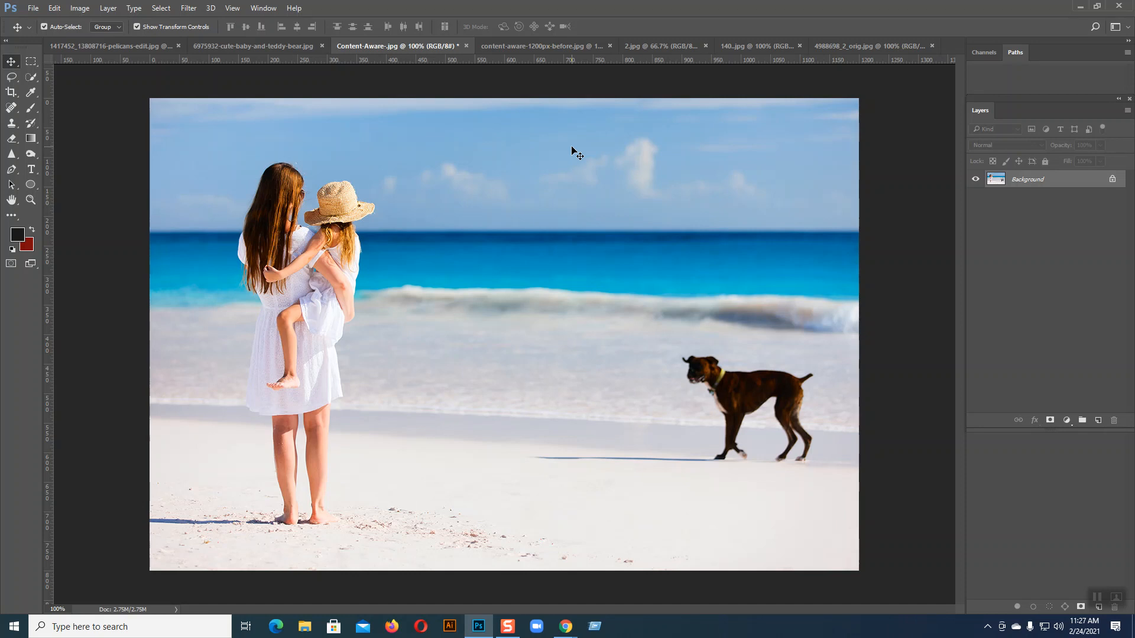
- Duplicate the Background layer twice, hide the upper copy and make Layer 1 active
key(ctrl+plus)
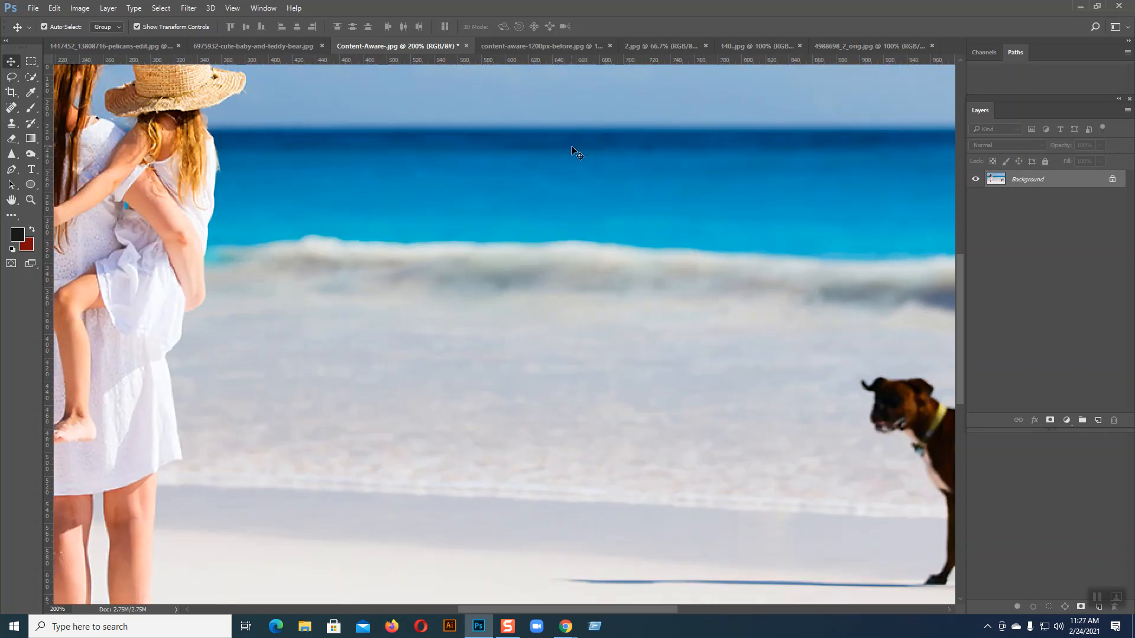
drag(600, 336, 487, 280)
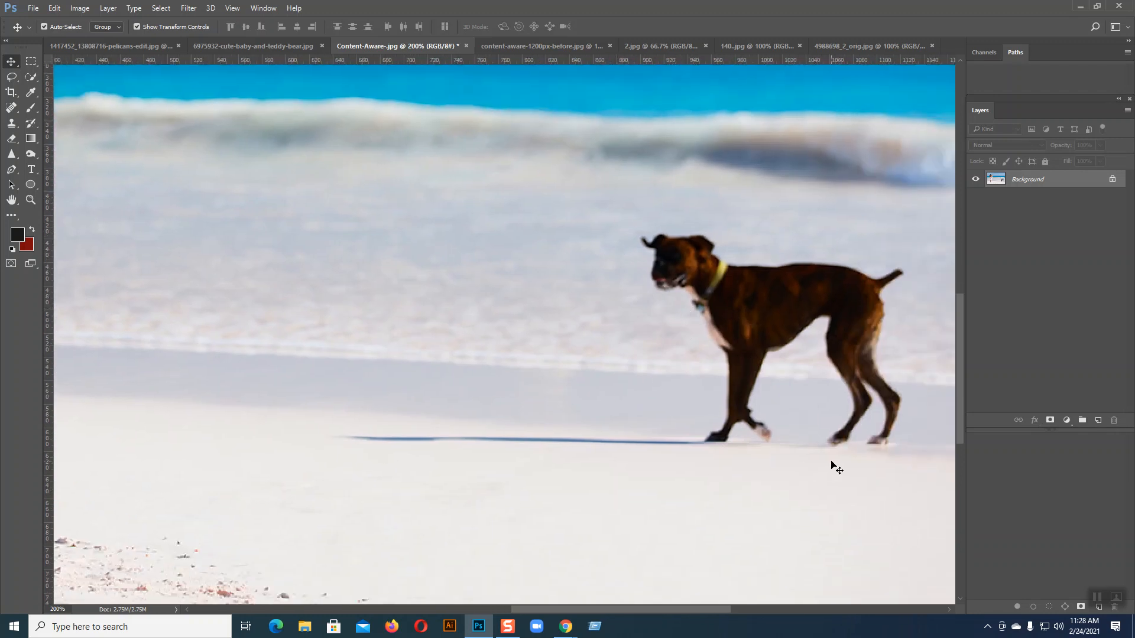
drag(862, 450, 774, 446)
key(ctrl+j)
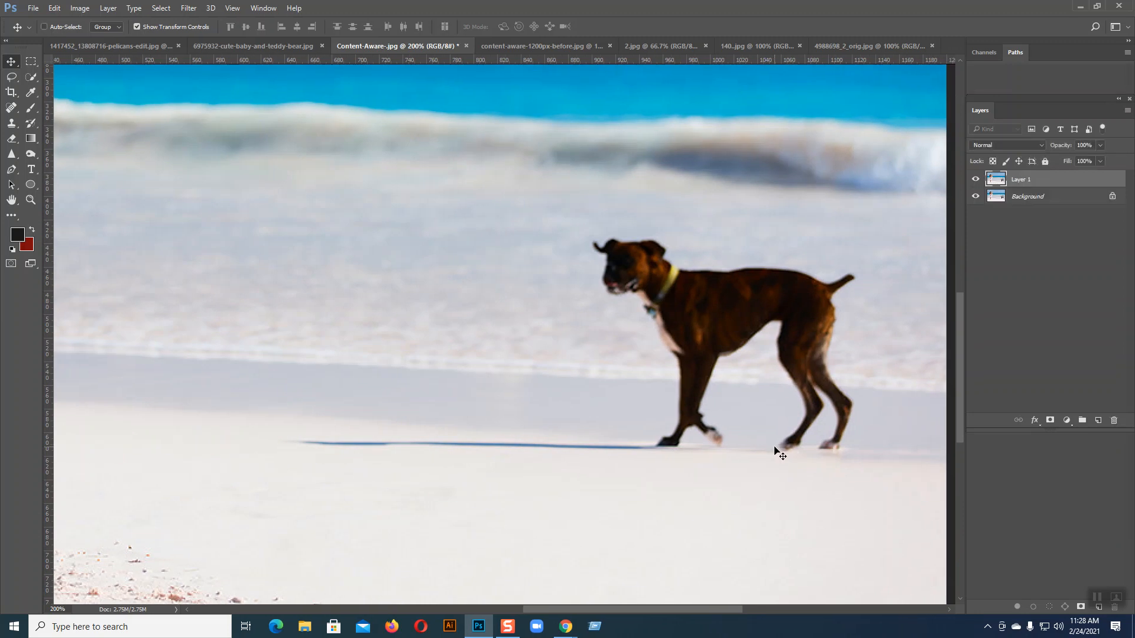
key(ctrl+j)
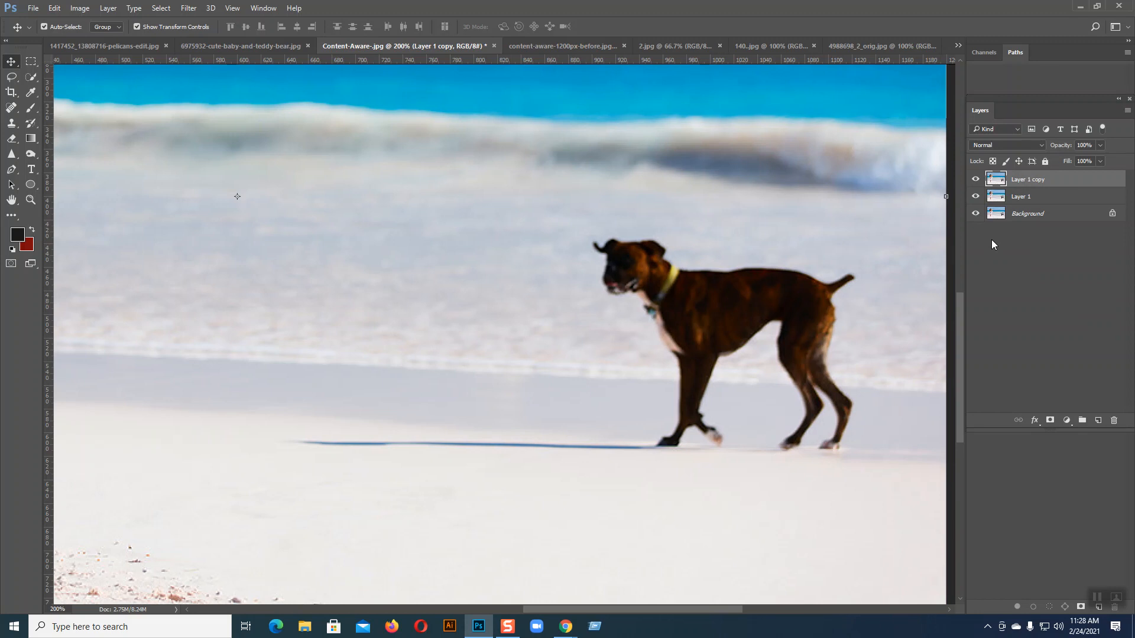
click(977, 180)
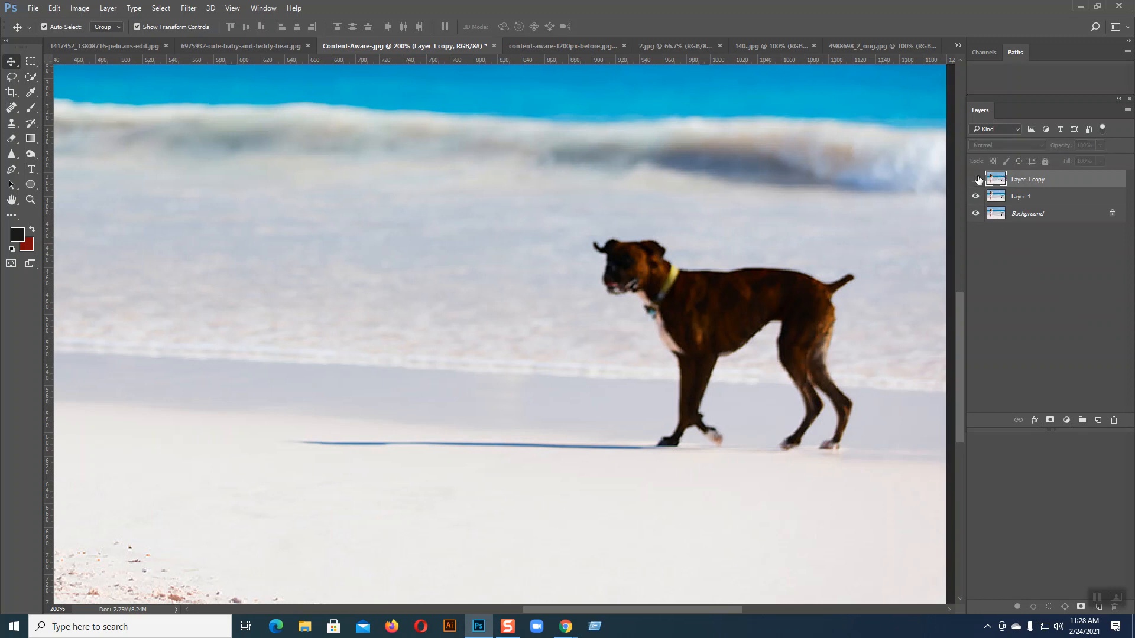
click(1017, 197)
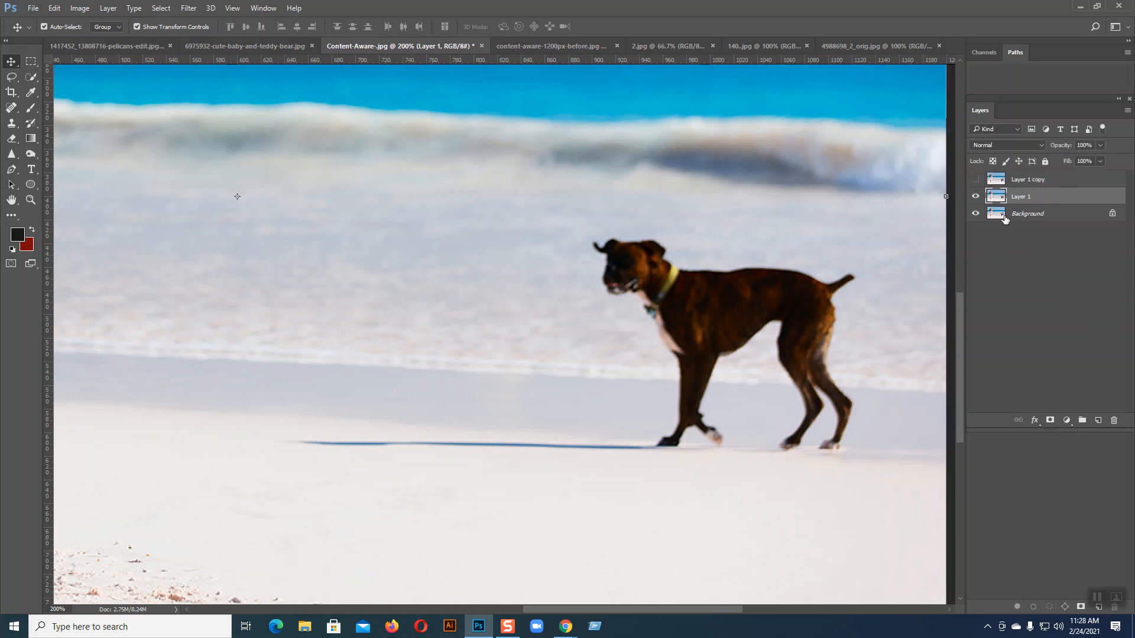
- With the Clone Stamp Tool at 25 px, Normal mode and 100% opacity, clone sand over the dog's long shadow
click(11, 124)
key(bracketleft)
key(bracketleft)
key(bracketleft)
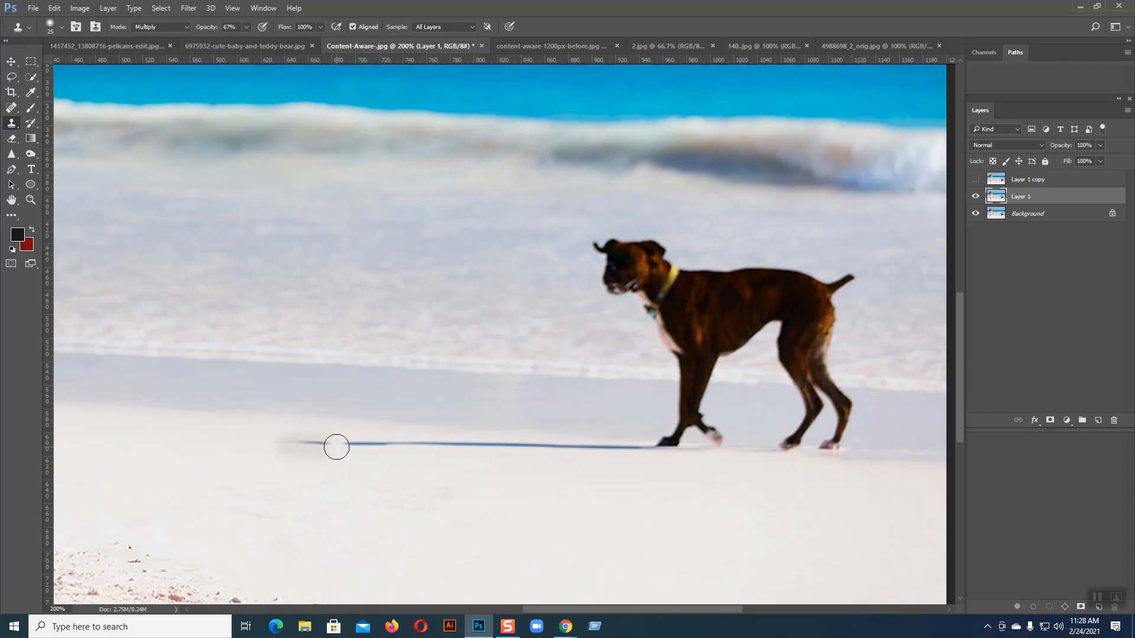
click(246, 28)
click(187, 26)
click(155, 39)
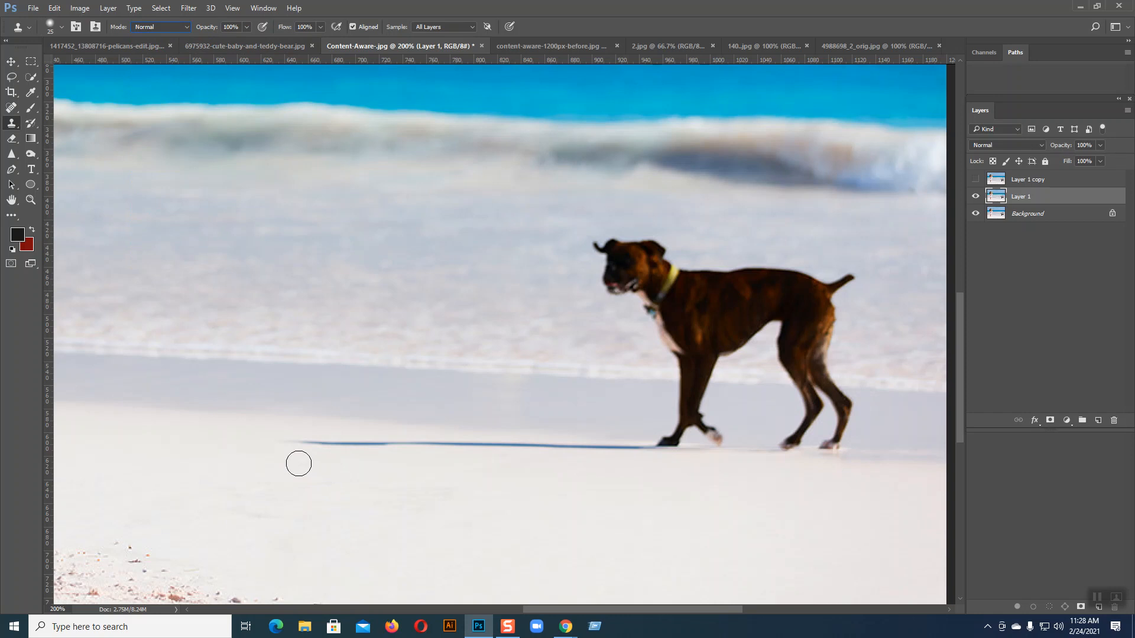
drag(284, 441, 650, 458)
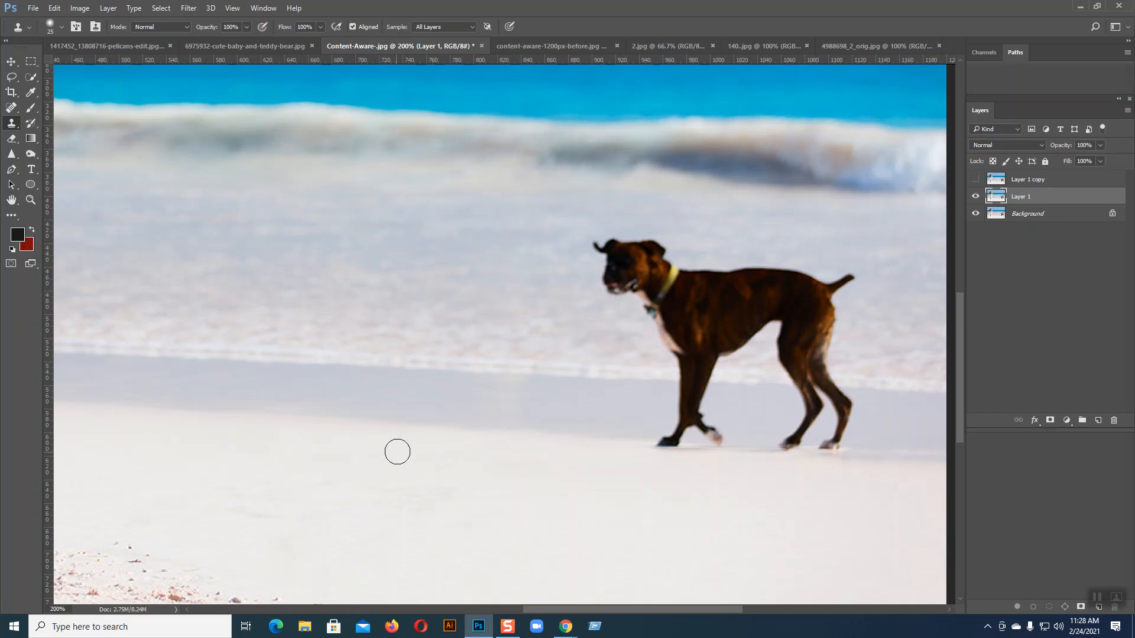
- Reduce the Clone Stamp brush to 10 px and clone sand over the remaining shadow beneath the dog's paws, redoing the stroke once
key(ctrl+plus)
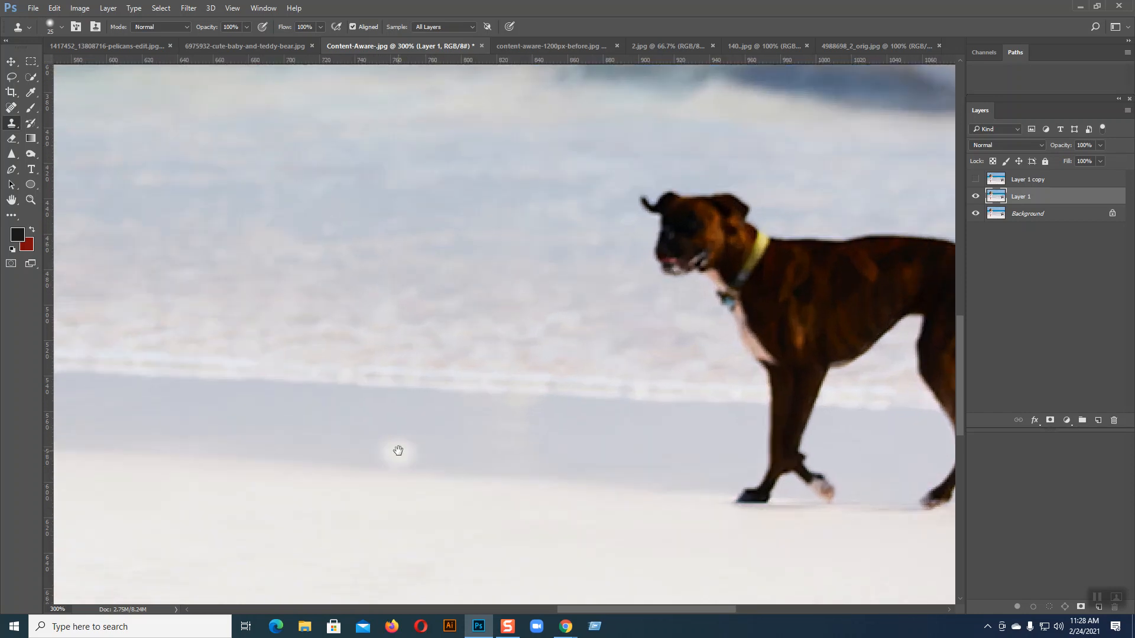
drag(690, 398, 464, 331)
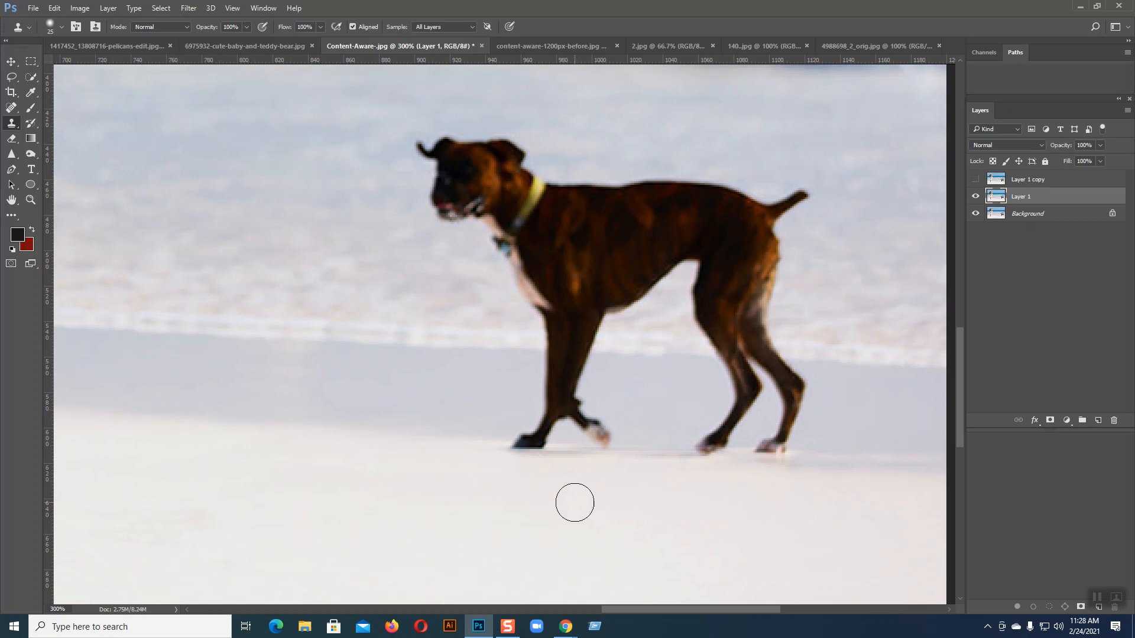
key(bracketleft)
key(bracketleft)
key(bracketleft)
mouse_move(499, 452)
mouse_down()
mouse_move(741, 460)
mouse_move(732, 462)
mouse_move(798, 480)
mouse_up()
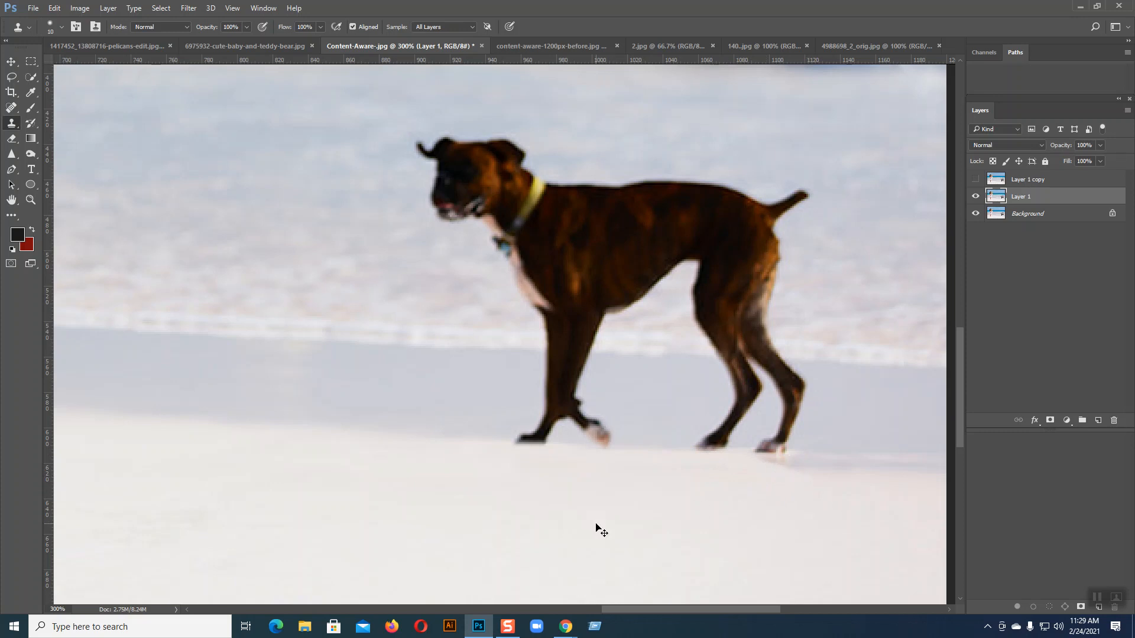
key(ctrl+z)
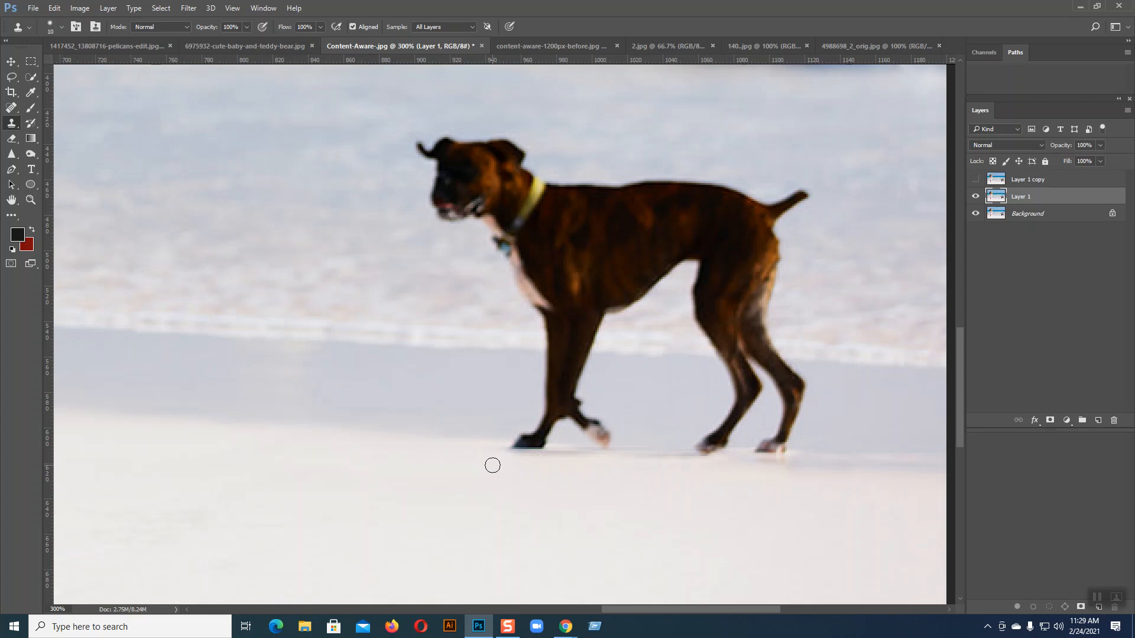
drag(475, 455, 723, 459)
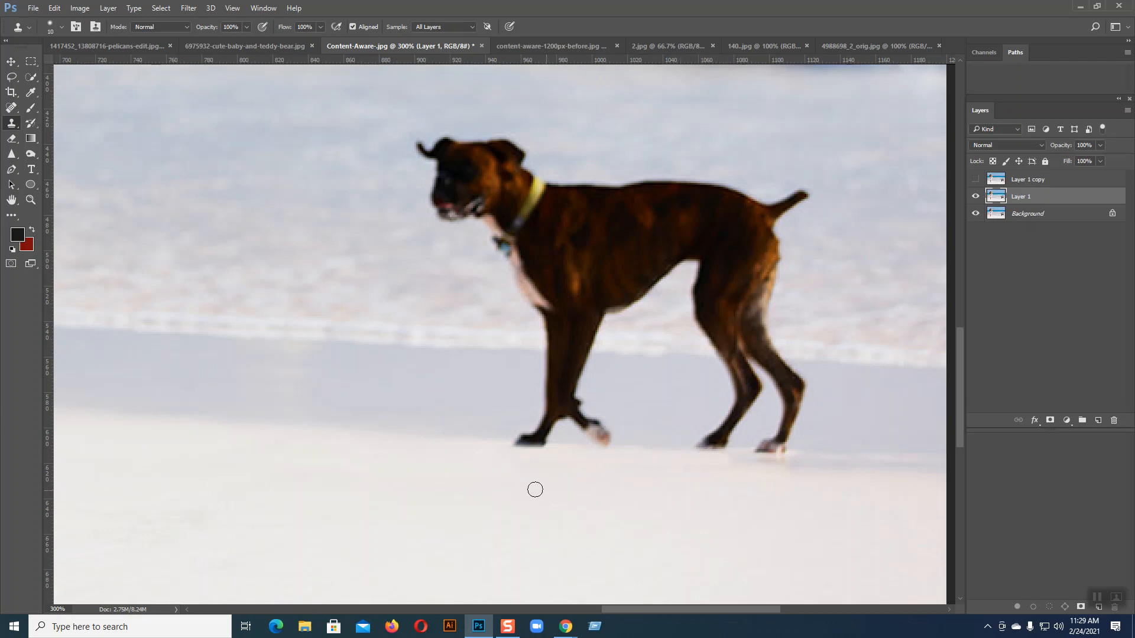
- Clone nearby wet sand and foam over the dog's front legs, using a 15 px brush and a 25 px brush for the upper part
key(bracketright)
key(bracketleft)
alt+click(429, 436)
mouse_move(517, 441)
mouse_down()
mouse_move(555, 438)
mouse_move(537, 431)
mouse_move(552, 426)
mouse_move(534, 418)
mouse_move(553, 420)
mouse_move(537, 408)
mouse_move(575, 418)
mouse_move(556, 415)
mouse_move(565, 387)
mouse_move(547, 382)
mouse_move(579, 377)
mouse_move(540, 370)
mouse_move(583, 365)
mouse_move(537, 364)
mouse_move(580, 364)
mouse_move(588, 420)
mouse_move(605, 424)
mouse_move(578, 423)
mouse_move(611, 431)
mouse_move(595, 432)
mouse_up()
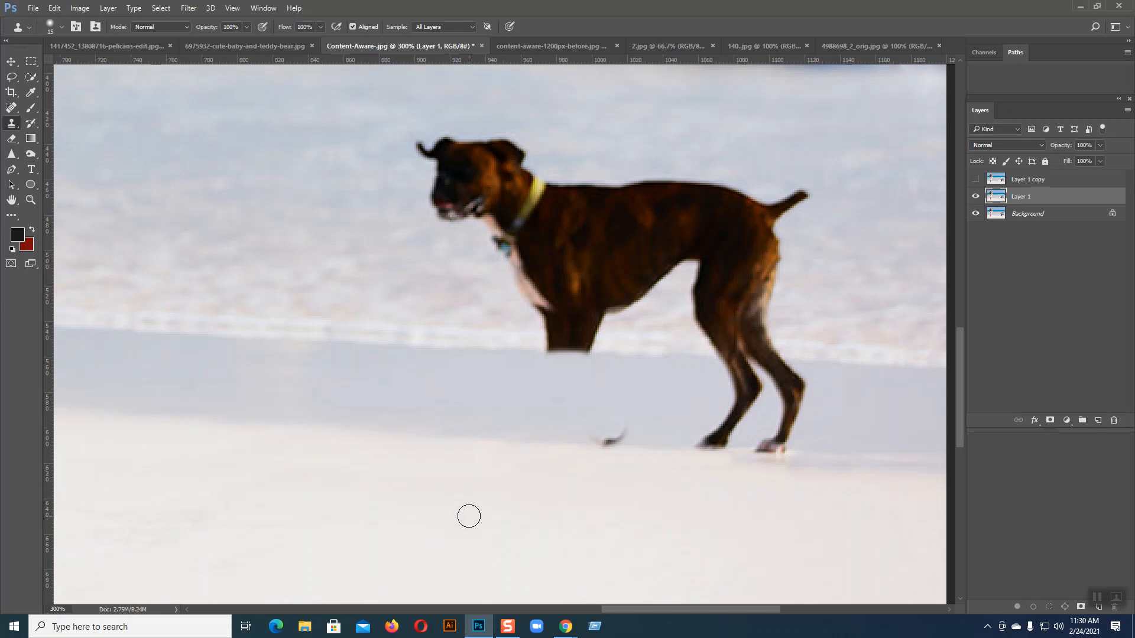
drag(595, 516, 739, 522)
drag(662, 445, 579, 436)
drag(618, 438, 577, 438)
key(bracketright)
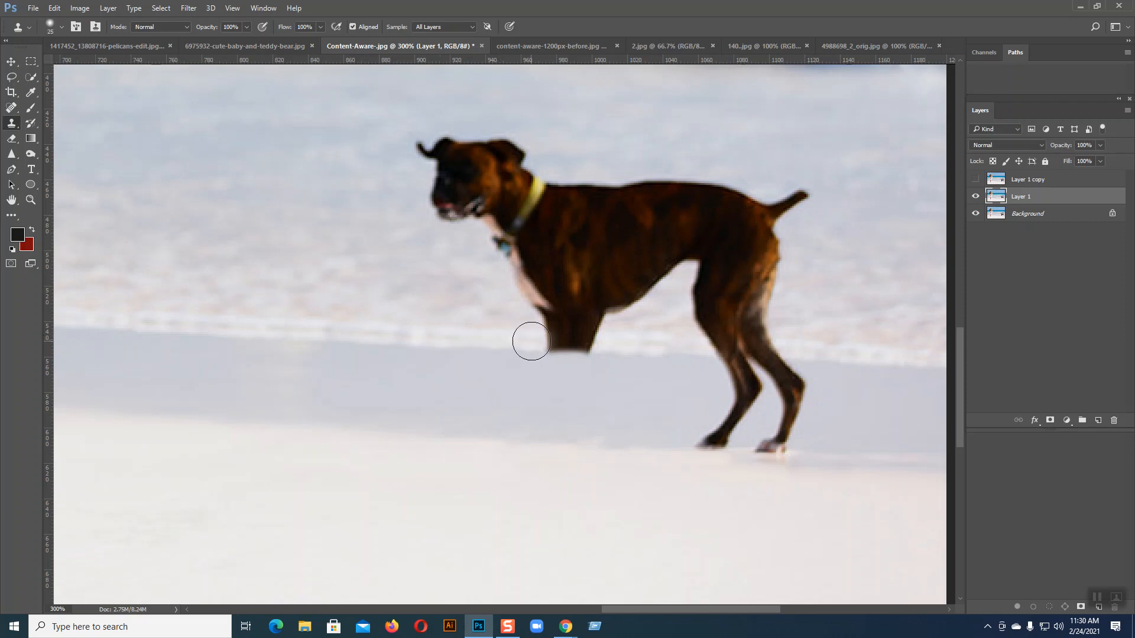
drag(532, 341, 595, 345)
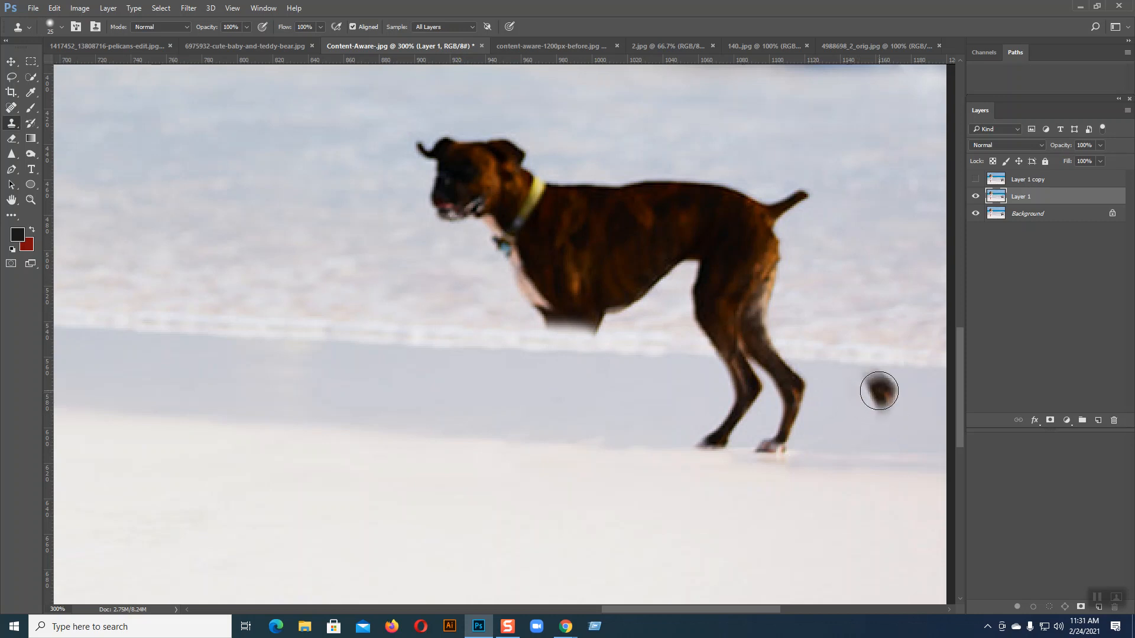
- Clone wet sand and shoreline foam over the dog's hind legs and the leftover paws with the 25 px brush
mouse_move(879, 391)
mouse_down()
mouse_move(790, 383)
mouse_move(801, 392)
mouse_move(788, 401)
mouse_move(783, 386)
mouse_move(803, 410)
mouse_move(788, 415)
mouse_move(807, 422)
mouse_up()
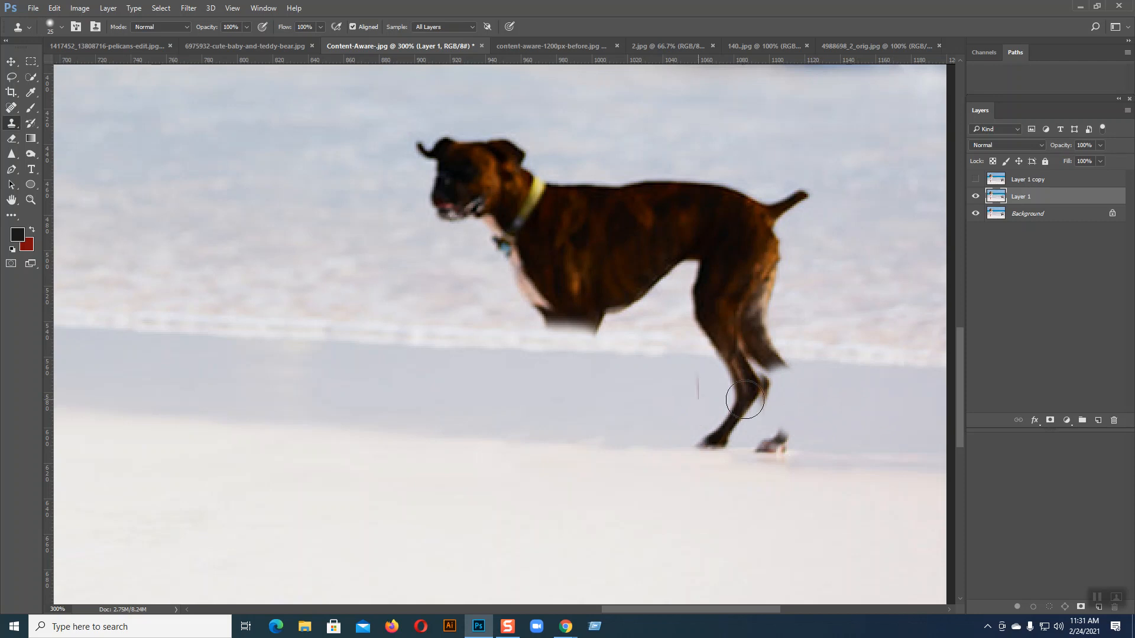
alt+click(877, 408)
mouse_move(798, 397)
mouse_down()
mouse_move(740, 390)
mouse_move(777, 406)
mouse_move(762, 420)
mouse_move(797, 424)
mouse_move(760, 428)
mouse_move(734, 415)
mouse_move(791, 384)
mouse_move(754, 380)
mouse_up()
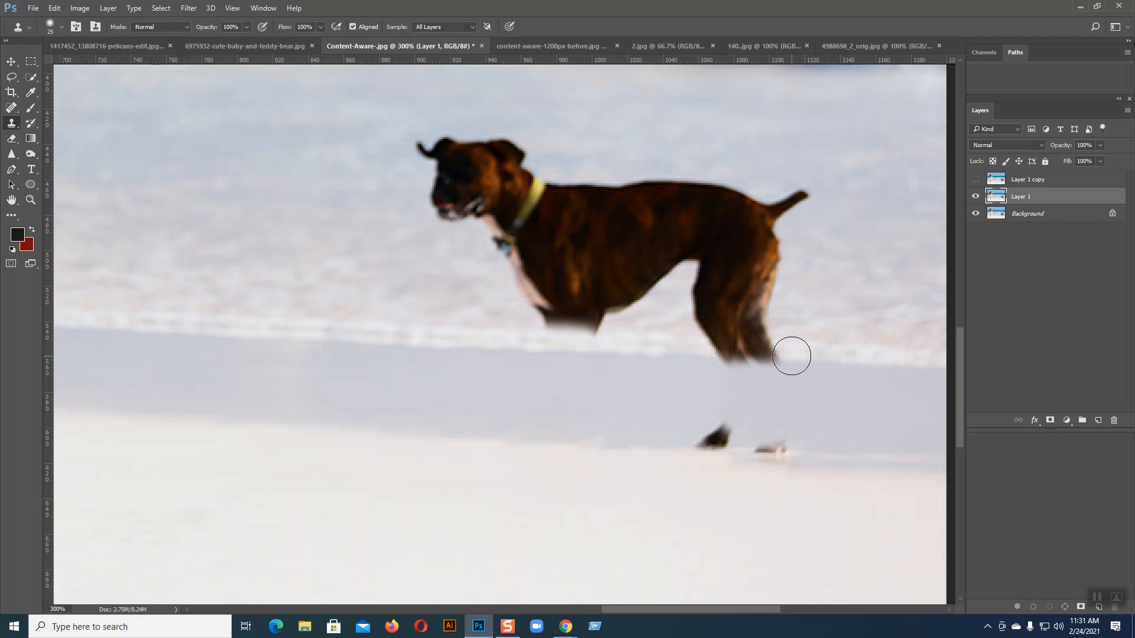
drag(791, 356, 709, 355)
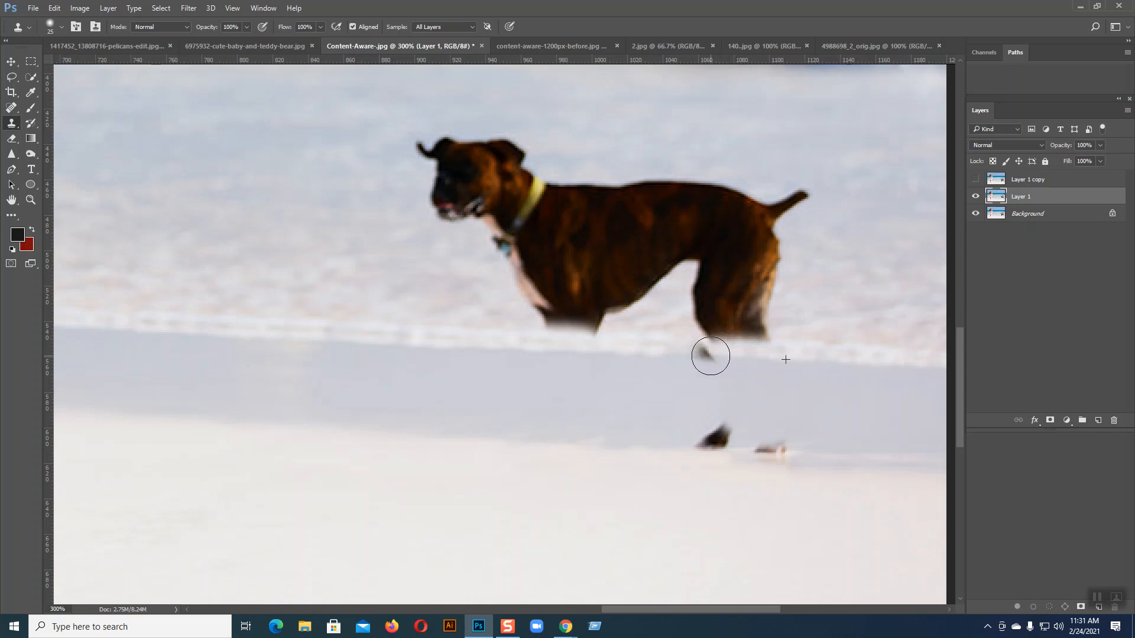
alt+click(876, 359)
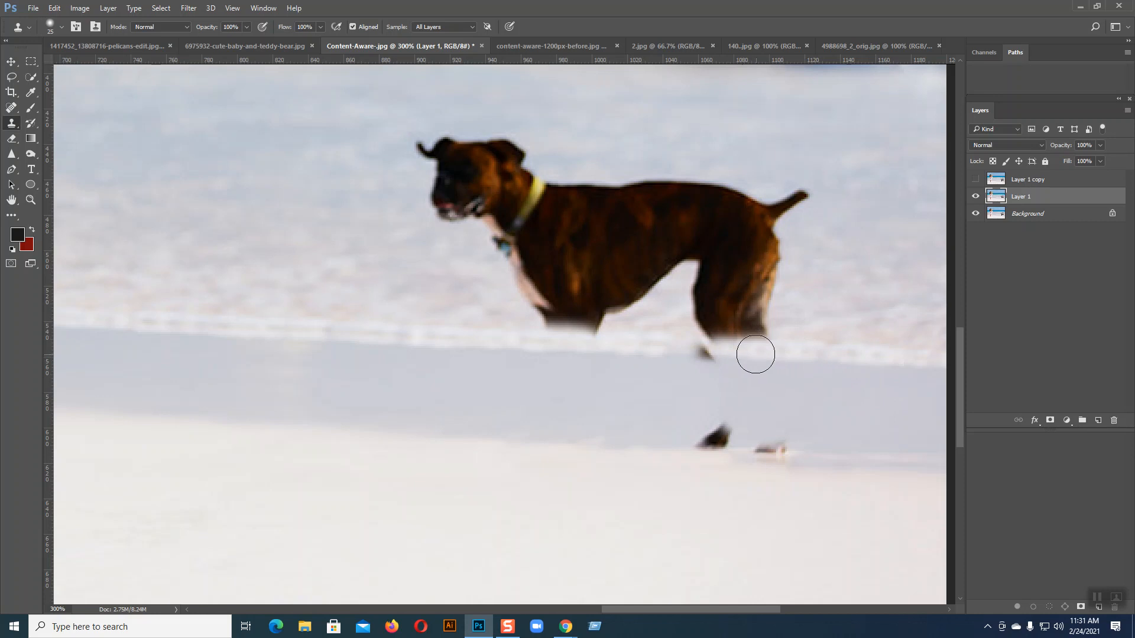
drag(718, 353, 689, 352)
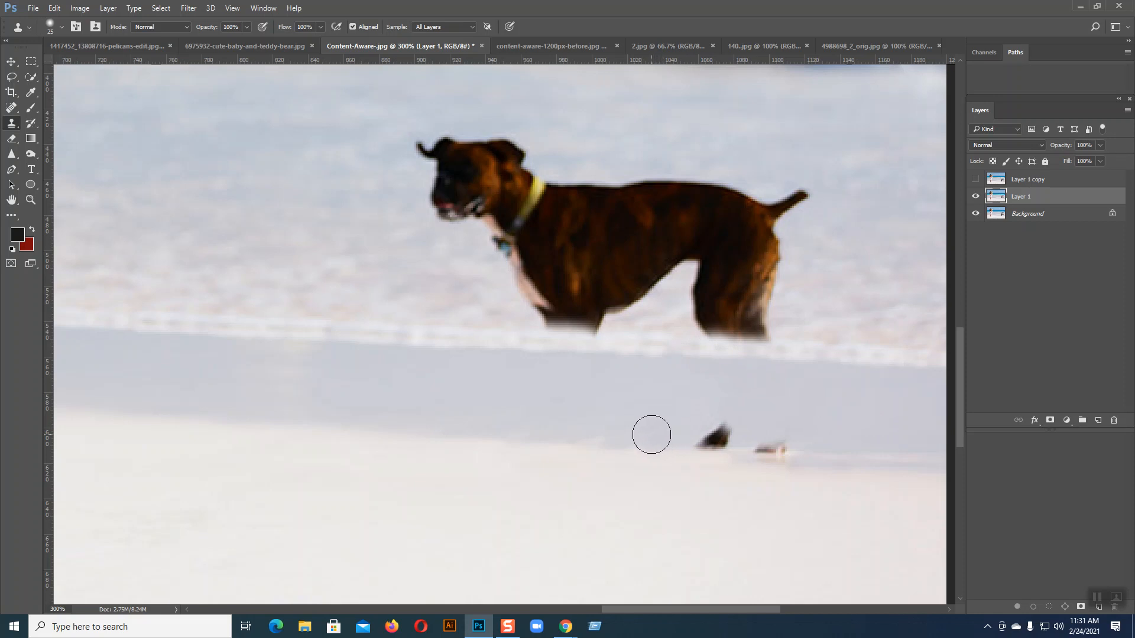
drag(684, 434, 718, 438)
mouse_move(803, 448)
mouse_down()
mouse_move(743, 436)
mouse_move(781, 437)
mouse_move(750, 433)
mouse_move(762, 434)
mouse_up()
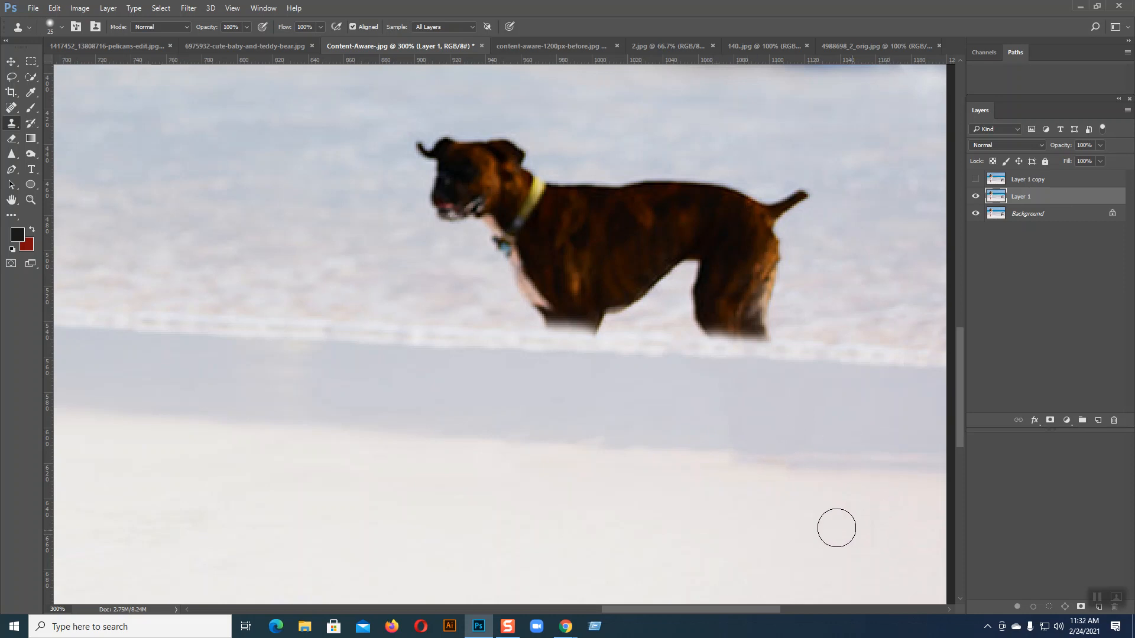
- Sample the shallow water behind the dog and clone it over the tail and hindquarters
mouse_move(791, 534)
mouse_down()
mouse_move(799, 550)
mouse_move(755, 621)
mouse_up()
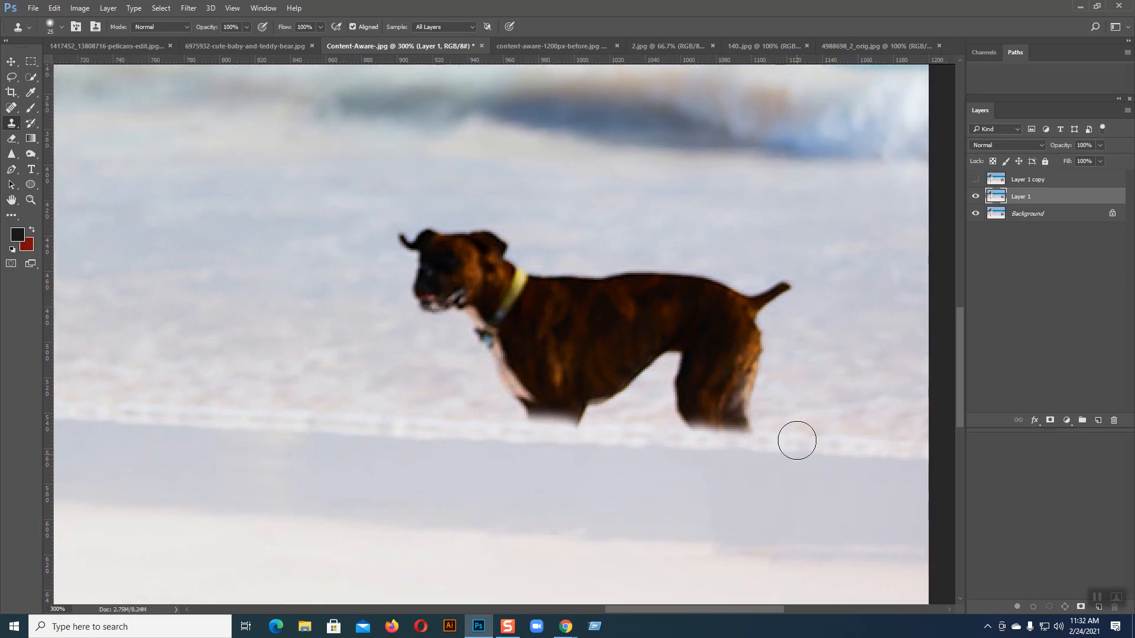
alt+click(855, 292)
mouse_move(798, 288)
mouse_down()
mouse_move(770, 299)
mouse_move(769, 289)
mouse_move(773, 398)
mouse_move(737, 274)
mouse_move(744, 263)
mouse_move(734, 281)
mouse_move(753, 416)
mouse_move(741, 418)
mouse_move(715, 412)
mouse_move(730, 322)
mouse_move(706, 277)
mouse_move(725, 304)
mouse_move(715, 399)
mouse_up()
alt+click(805, 262)
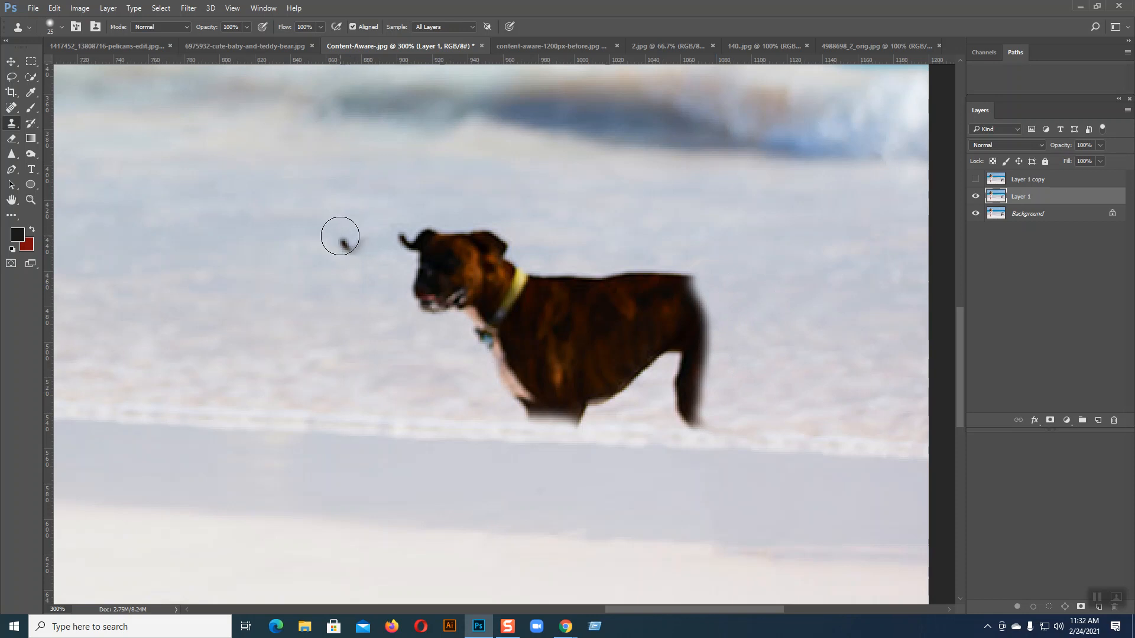
- Clone shallow water over the dog's head, collar and chest
mouse_move(355, 236)
mouse_down()
mouse_move(416, 236)
mouse_move(410, 325)
mouse_move(425, 223)
mouse_move(425, 315)
mouse_move(411, 325)
mouse_up()
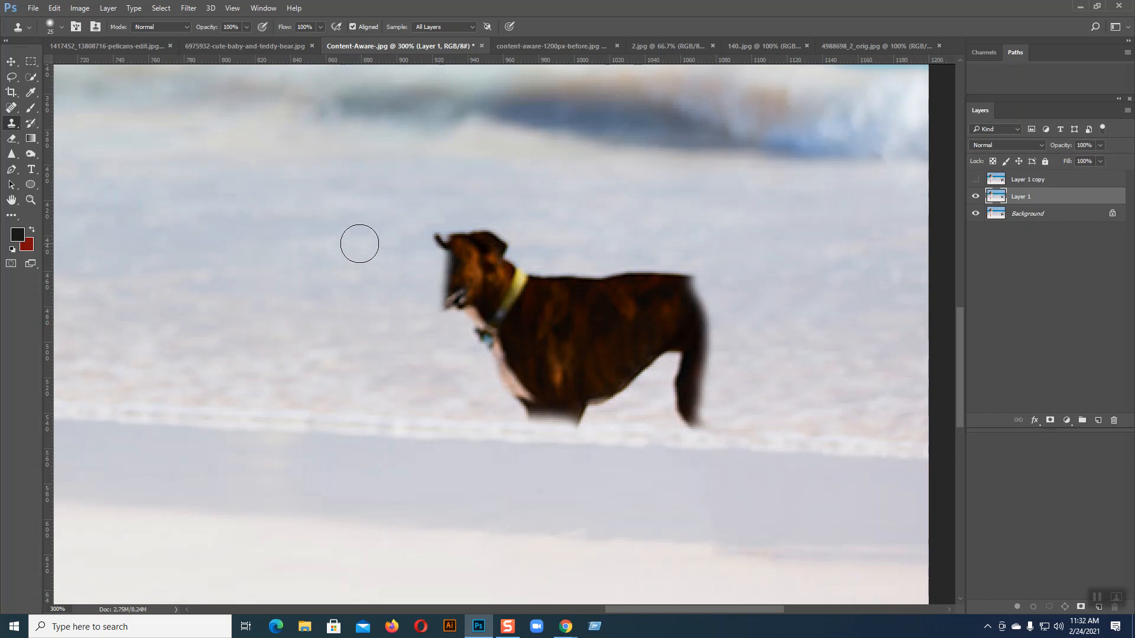
mouse_move(436, 233)
mouse_down()
mouse_move(438, 330)
mouse_move(454, 227)
mouse_move(455, 333)
mouse_move(474, 231)
mouse_move(469, 353)
mouse_up()
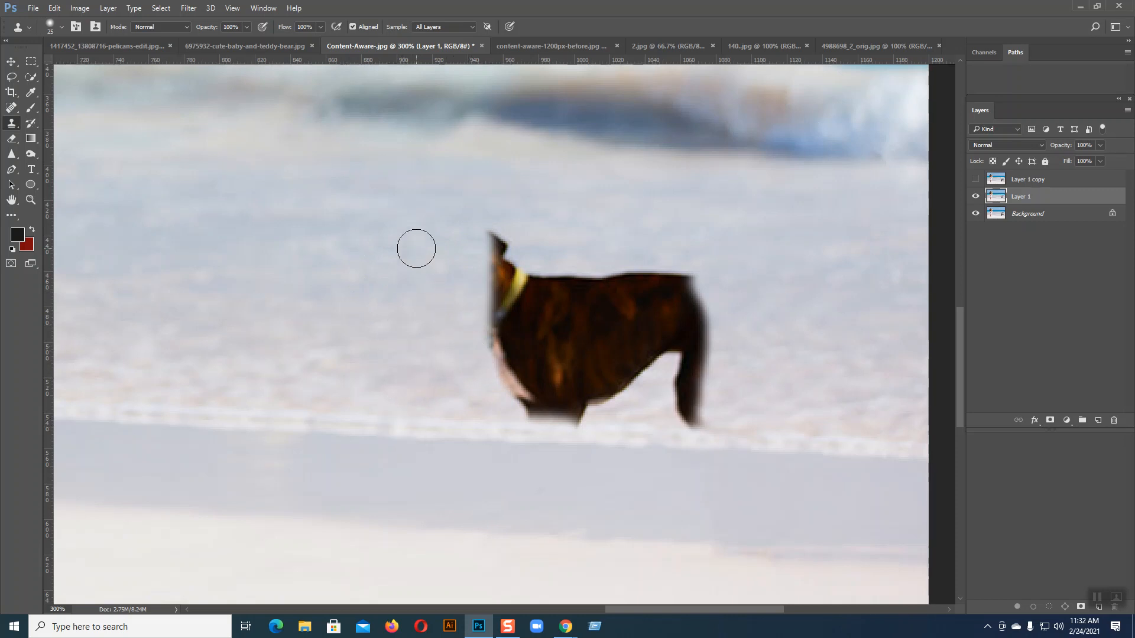
mouse_move(479, 239)
mouse_down()
mouse_move(489, 270)
mouse_move(500, 232)
mouse_move(497, 394)
mouse_move(499, 251)
mouse_up()
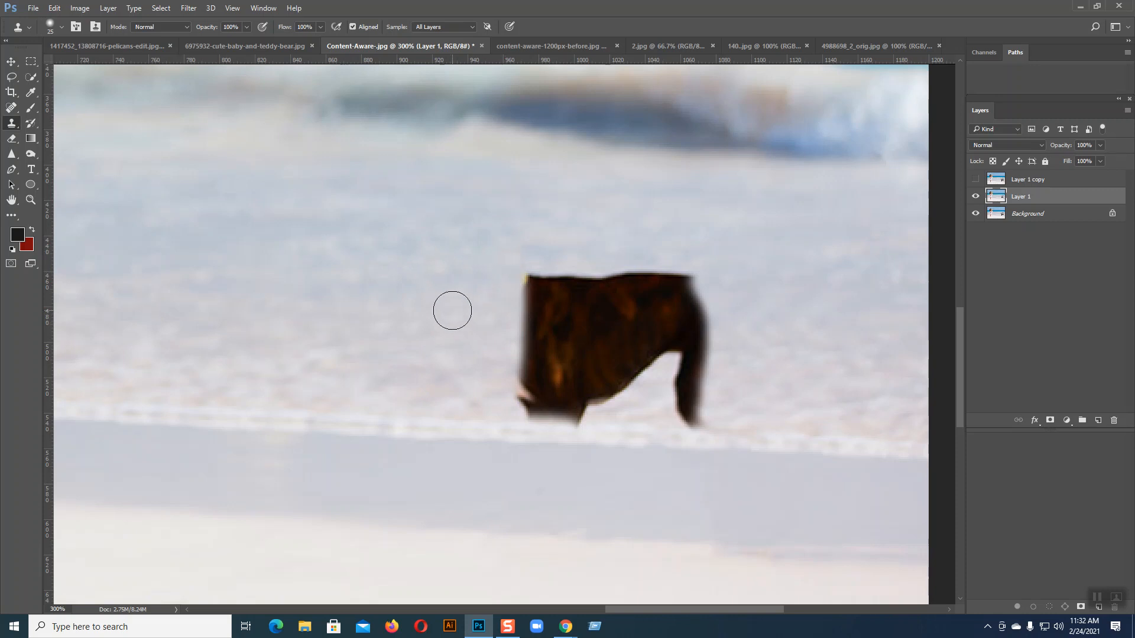
- Resample the water beside the dog and clone it over the rest of the body until the dog is completely removed
alt+click(452, 291)
mouse_move(514, 274)
mouse_down()
mouse_move(521, 407)
mouse_move(572, 424)
mouse_up()
key(ctrl+z)
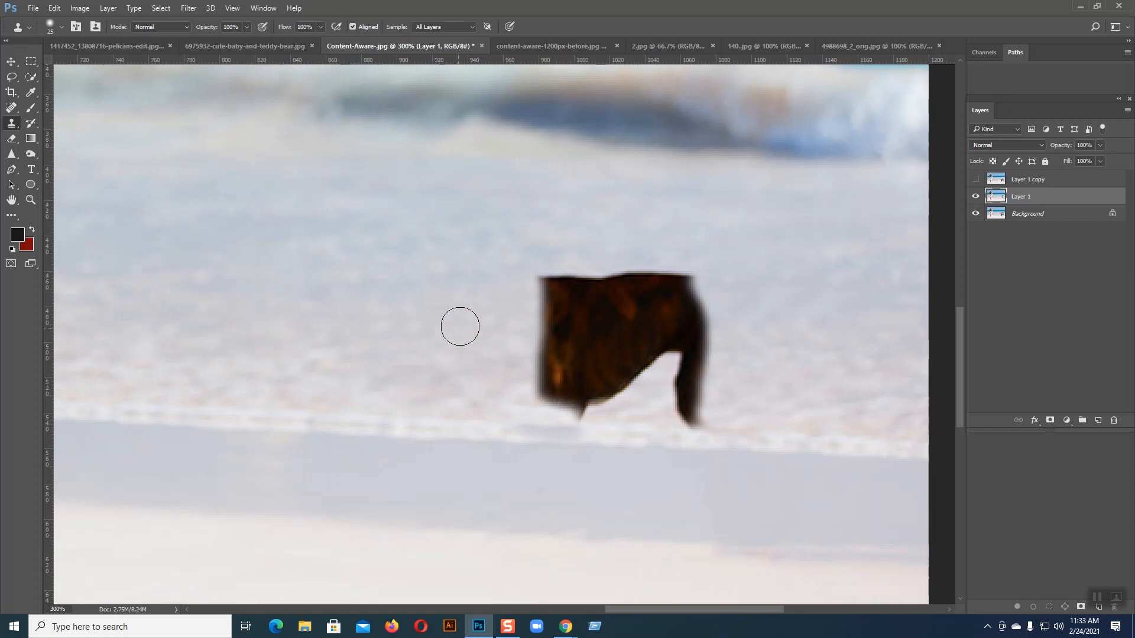
alt+click(478, 276)
mouse_move(538, 268)
mouse_down()
mouse_move(544, 365)
mouse_move(567, 270)
mouse_move(565, 348)
mouse_move(537, 379)
mouse_move(567, 390)
mouse_move(539, 396)
mouse_move(557, 395)
mouse_move(561, 362)
mouse_move(526, 389)
mouse_up()
mouse_move(588, 268)
mouse_down()
mouse_move(584, 346)
mouse_move(588, 355)
mouse_move(606, 287)
mouse_move(607, 348)
mouse_move(579, 378)
mouse_move(594, 383)
mouse_move(569, 385)
mouse_up()
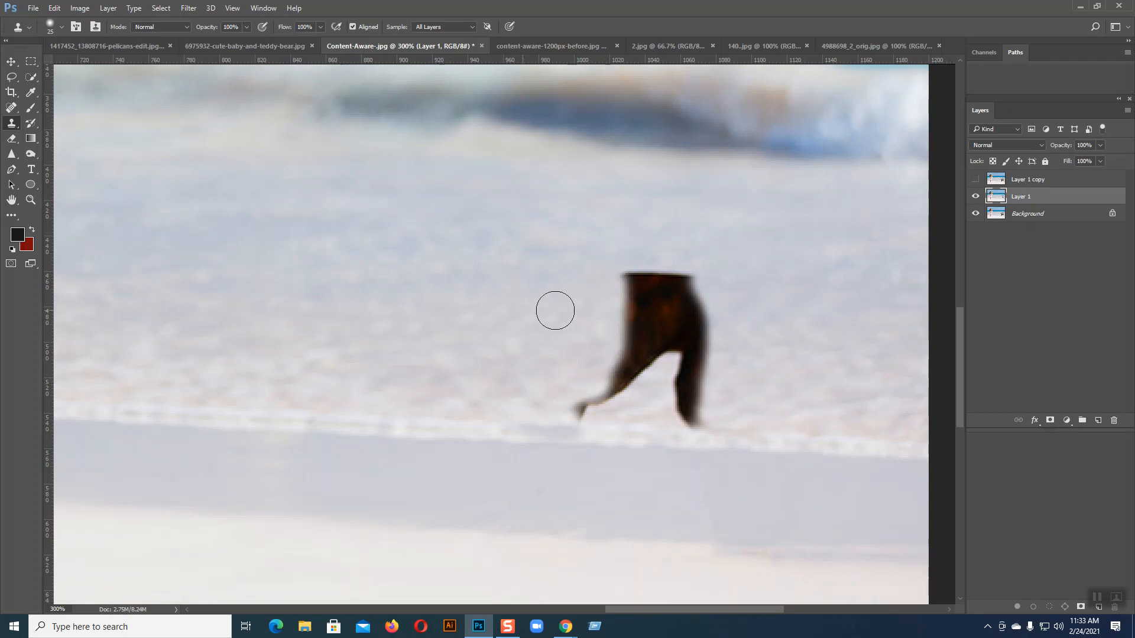
mouse_move(712, 275)
mouse_down()
mouse_move(681, 279)
mouse_move(702, 365)
mouse_move(714, 310)
mouse_move(701, 407)
mouse_move(687, 409)
mouse_move(704, 411)
mouse_move(685, 407)
mouse_move(671, 269)
mouse_move(694, 376)
mouse_up()
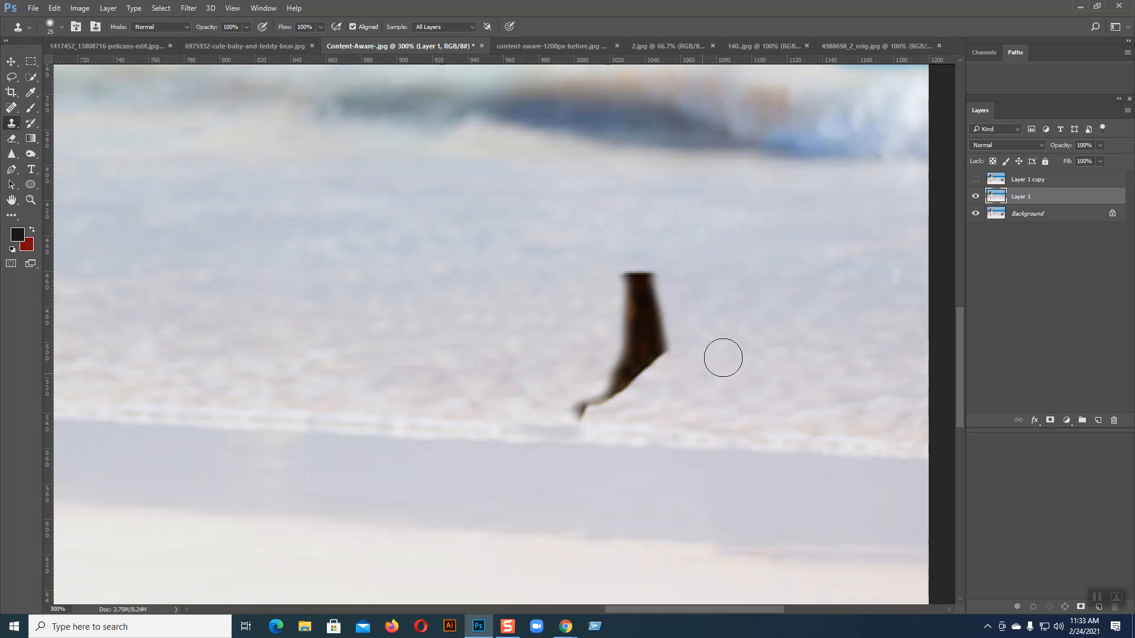
mouse_move(685, 290)
mouse_down()
mouse_move(651, 266)
mouse_move(664, 355)
mouse_move(636, 271)
mouse_move(647, 359)
mouse_move(626, 342)
mouse_move(638, 370)
mouse_move(735, 317)
mouse_move(579, 403)
mouse_move(628, 404)
mouse_move(745, 350)
mouse_up()
key(ctrl+minus)
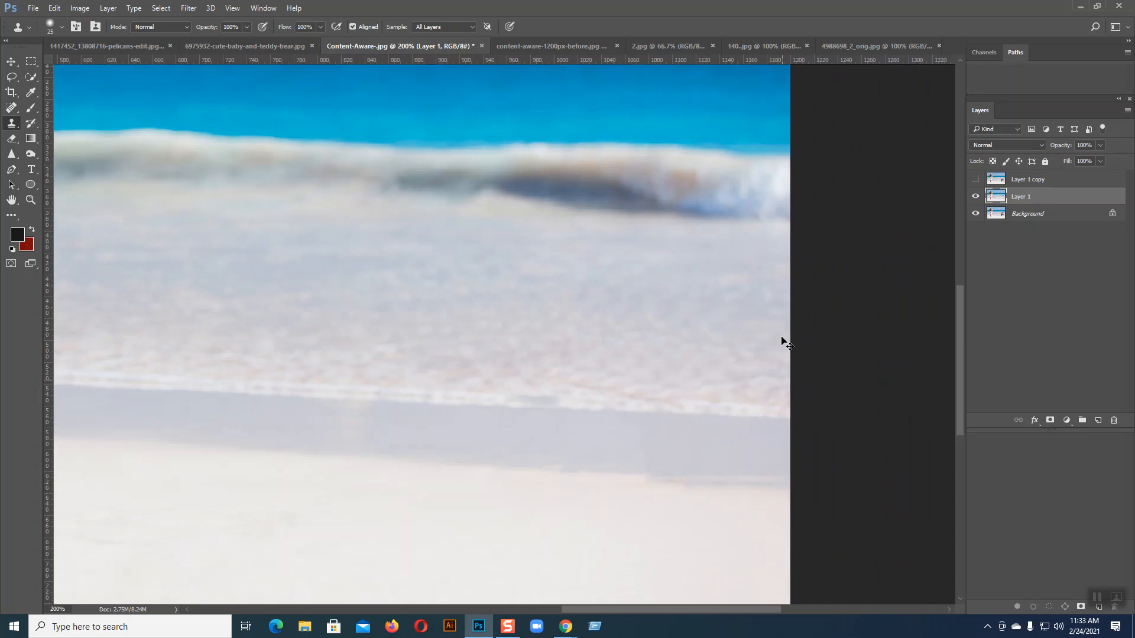
key(ctrl+minus)
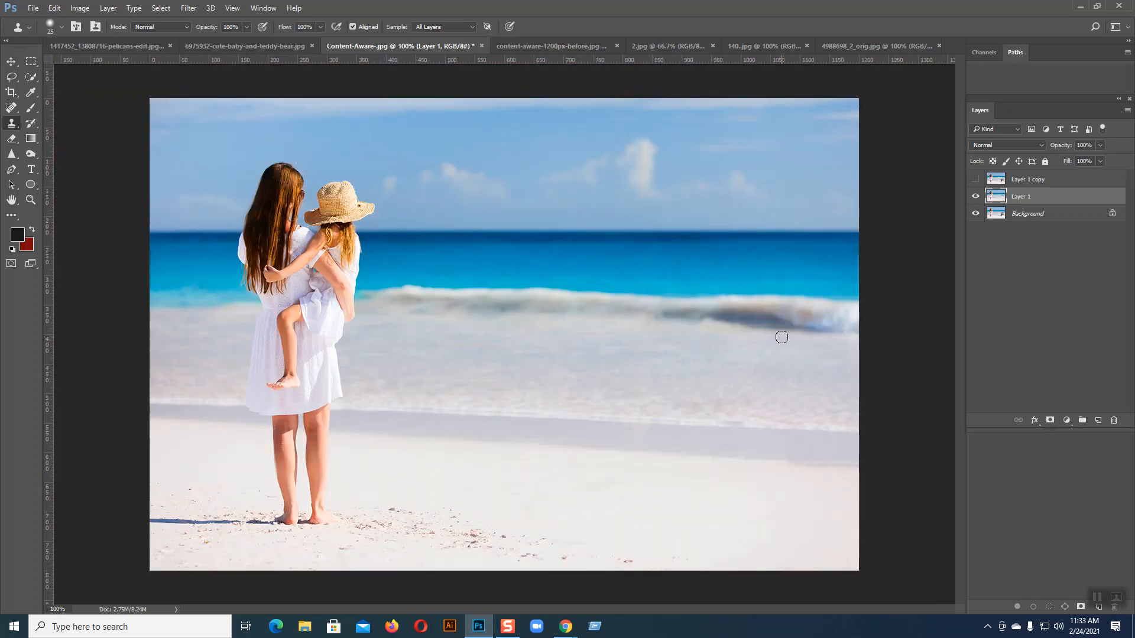
- Hide Layer 1 and the Background, show Layer 1 copy with the dog, and make it the active layer
key(ctrl+plus)
key(ctrl+minus)
click(976, 197)
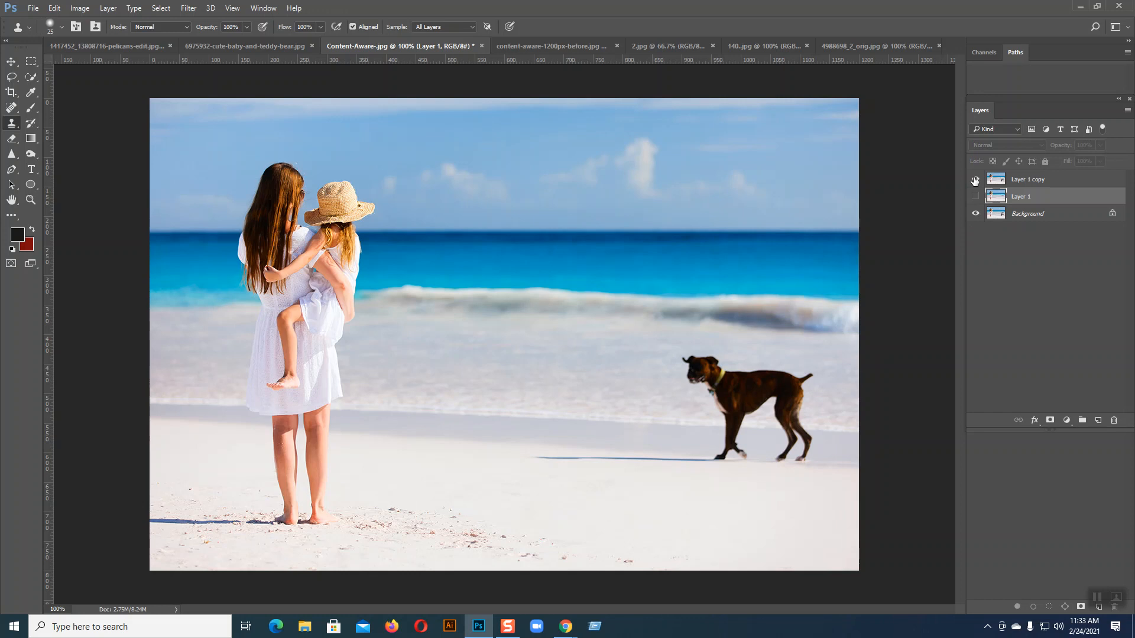
key(ctrl+plus)
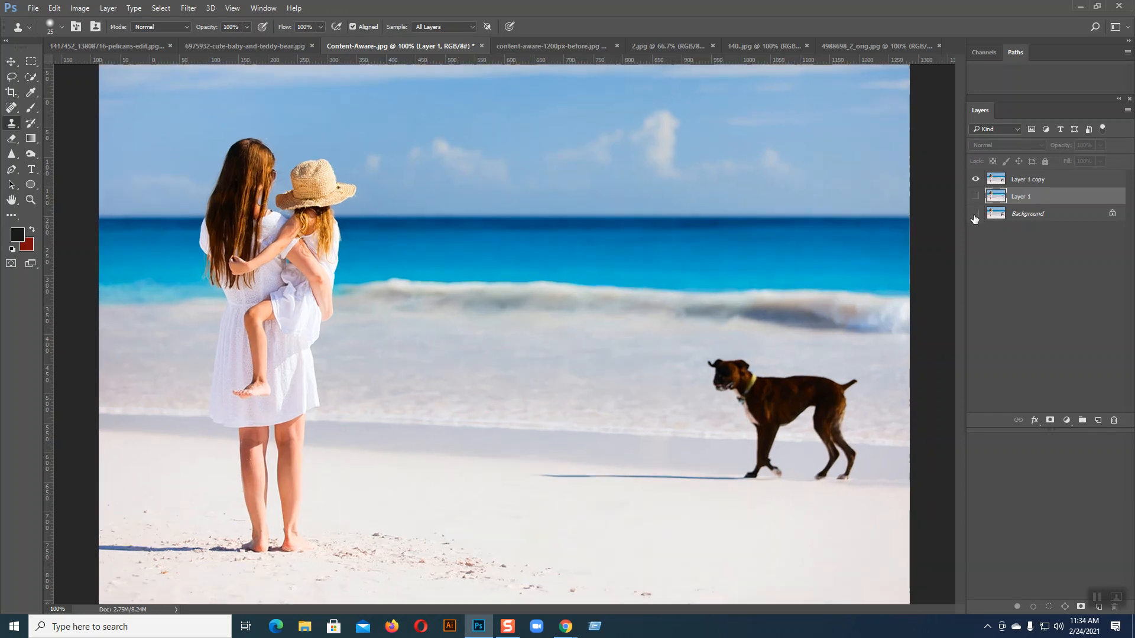
drag(723, 208, 573, 82)
drag(712, 251, 584, 256)
click(1027, 179)
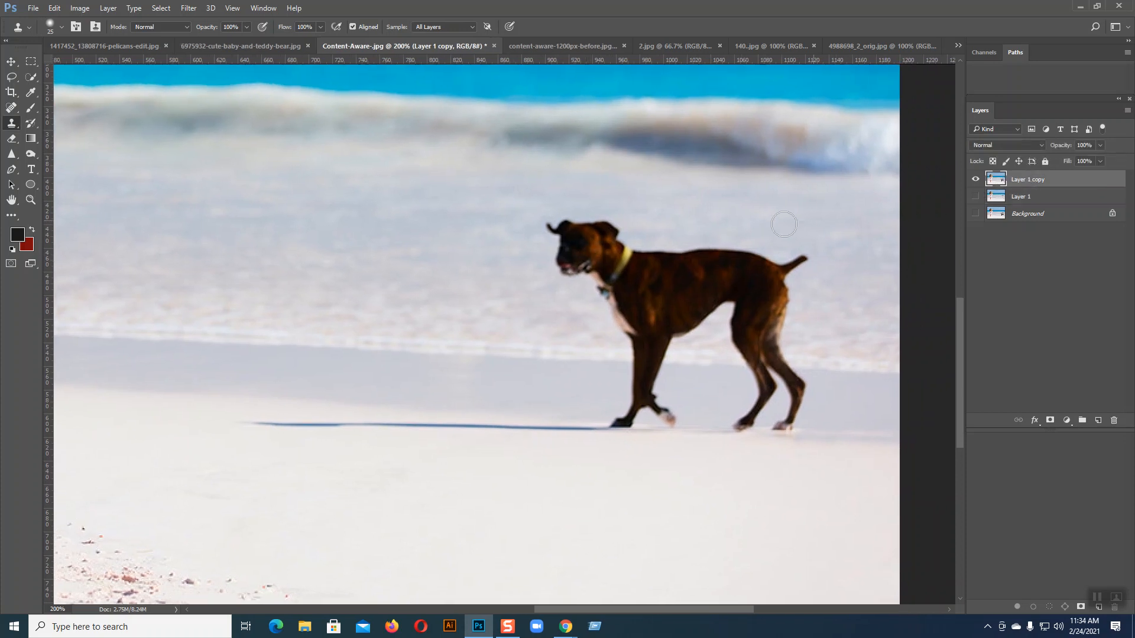
- Lasso the dog and its shadow, apply a Content-Aware fill at 100% opacity with color adaptation, and deselect
click(11, 77)
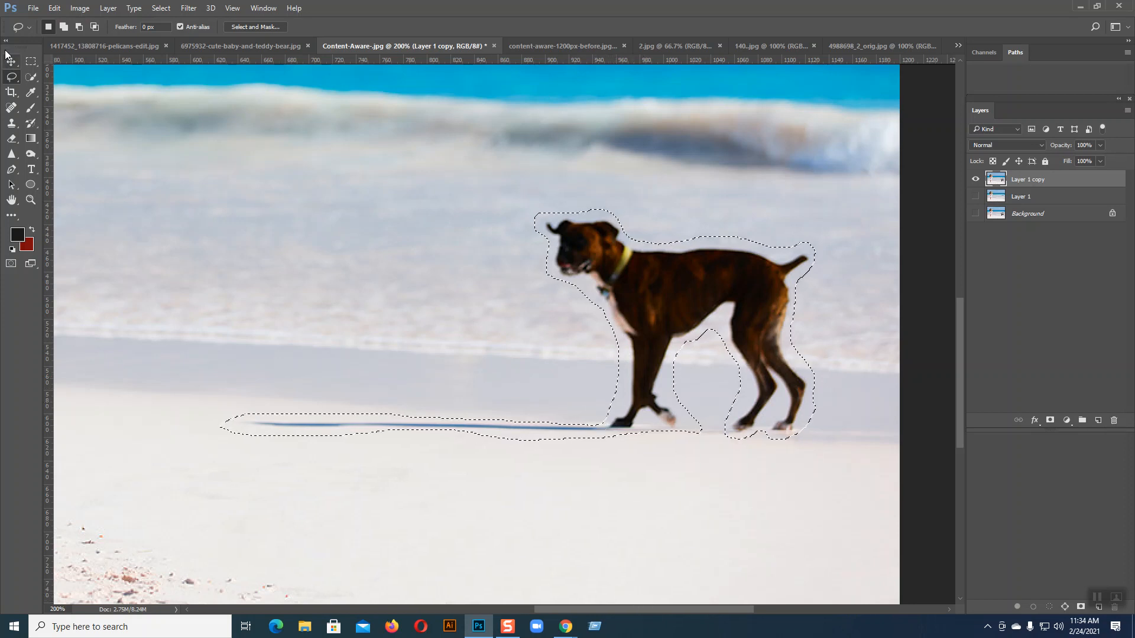
click(55, 9)
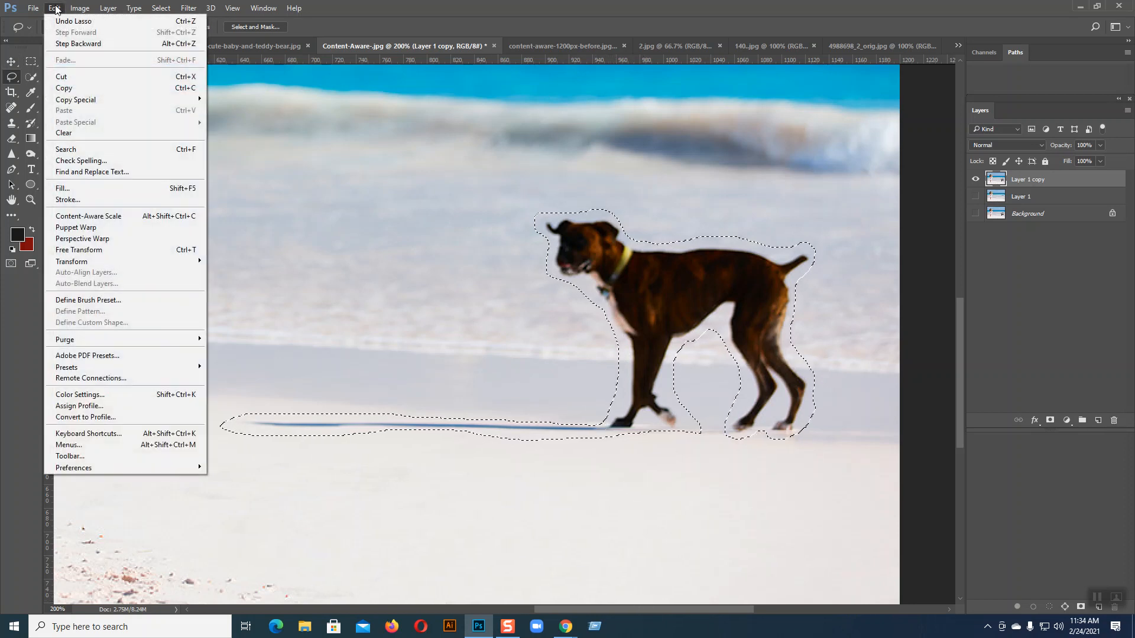
click(73, 185)
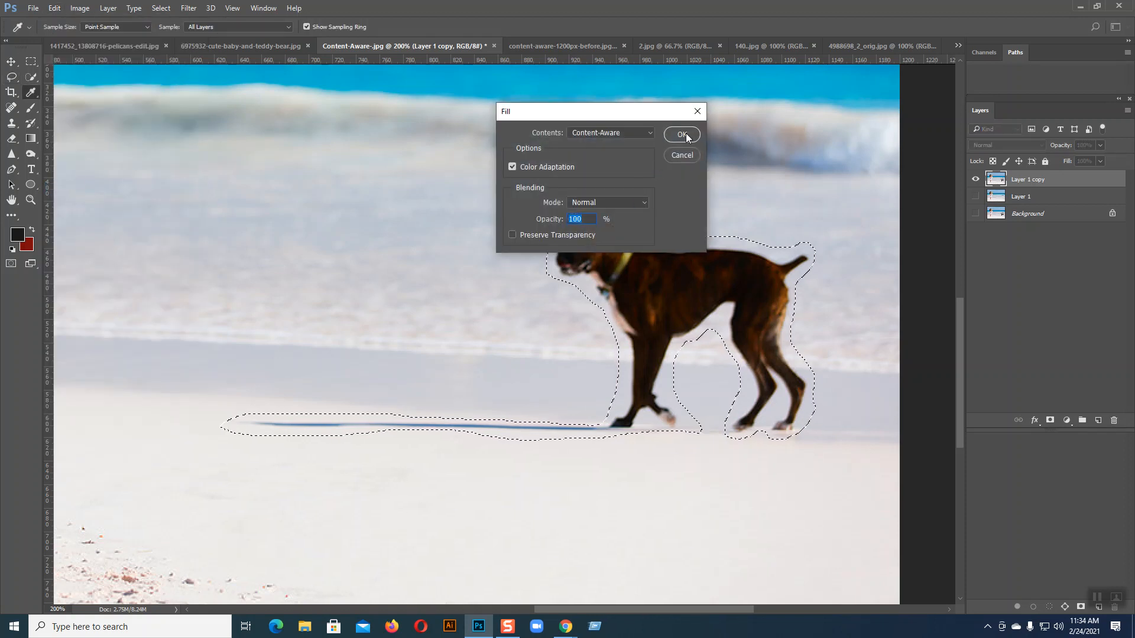
click(683, 135)
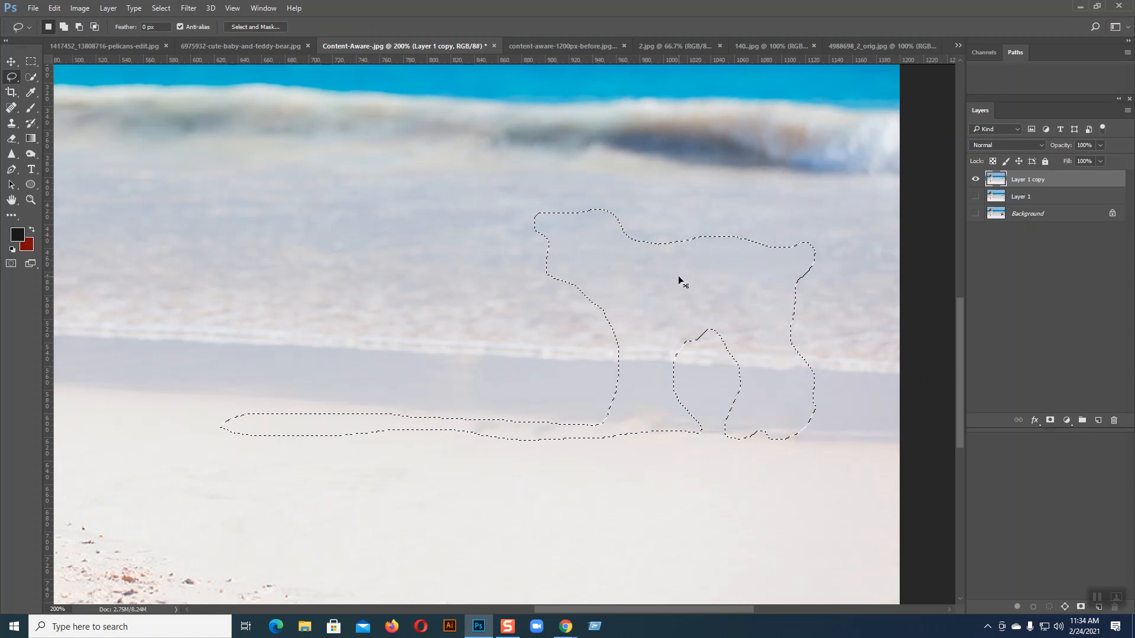
key(ctrl+d)
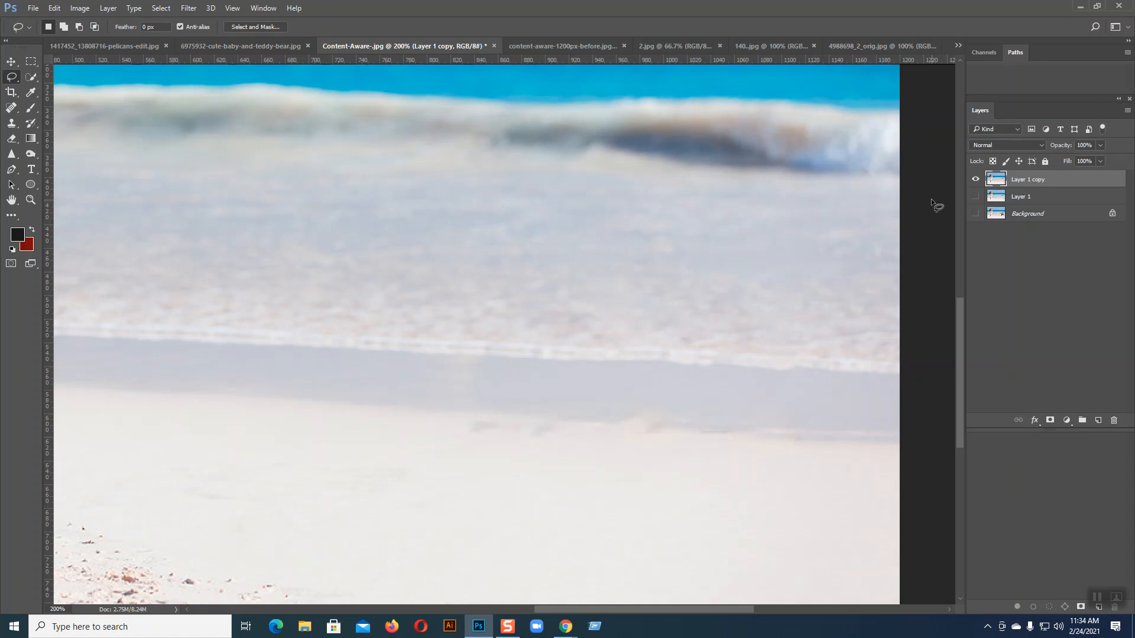
- Show Layer 1 and toggle the visibility of Layer 1 copy to compare the cloned result with the content-aware one
click(976, 180)
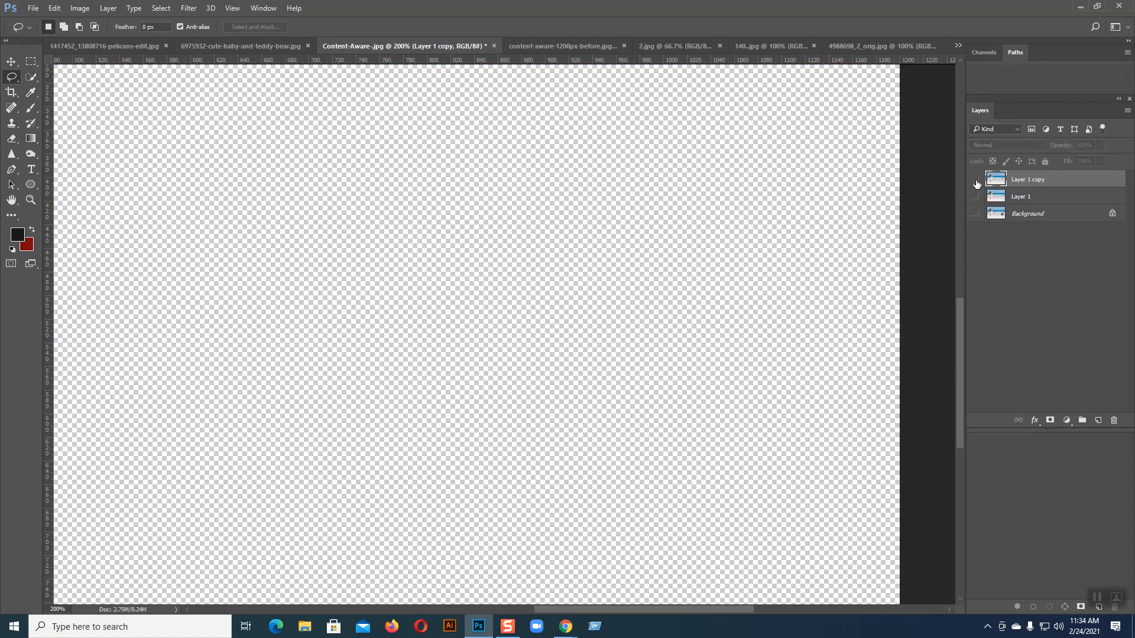
click(976, 197)
click(977, 180)
click(976, 181)
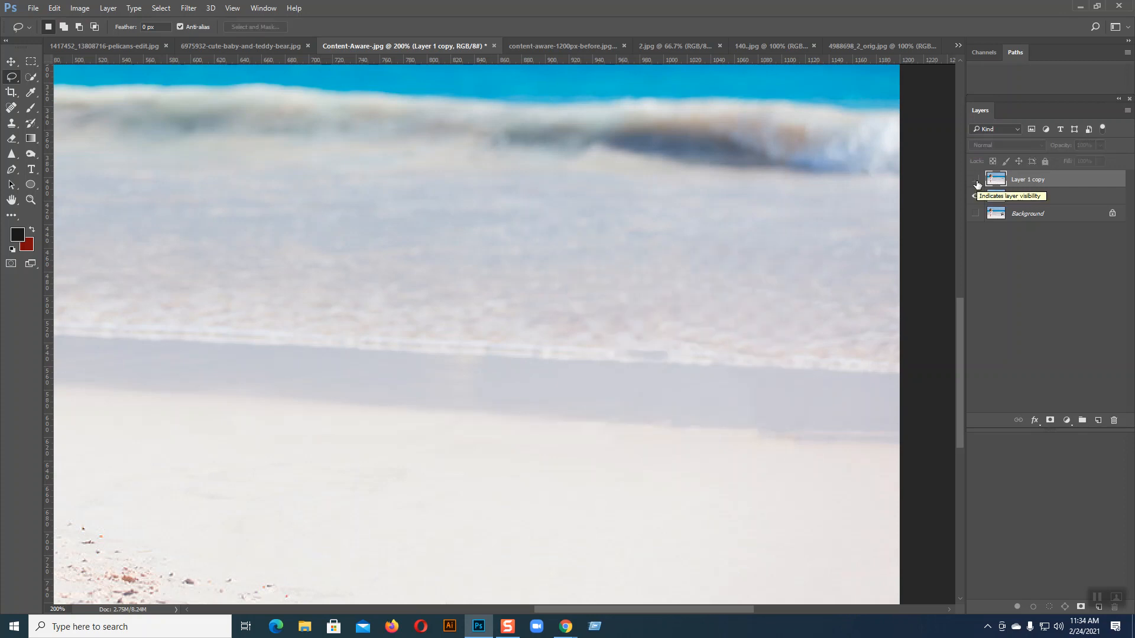
click(976, 180)
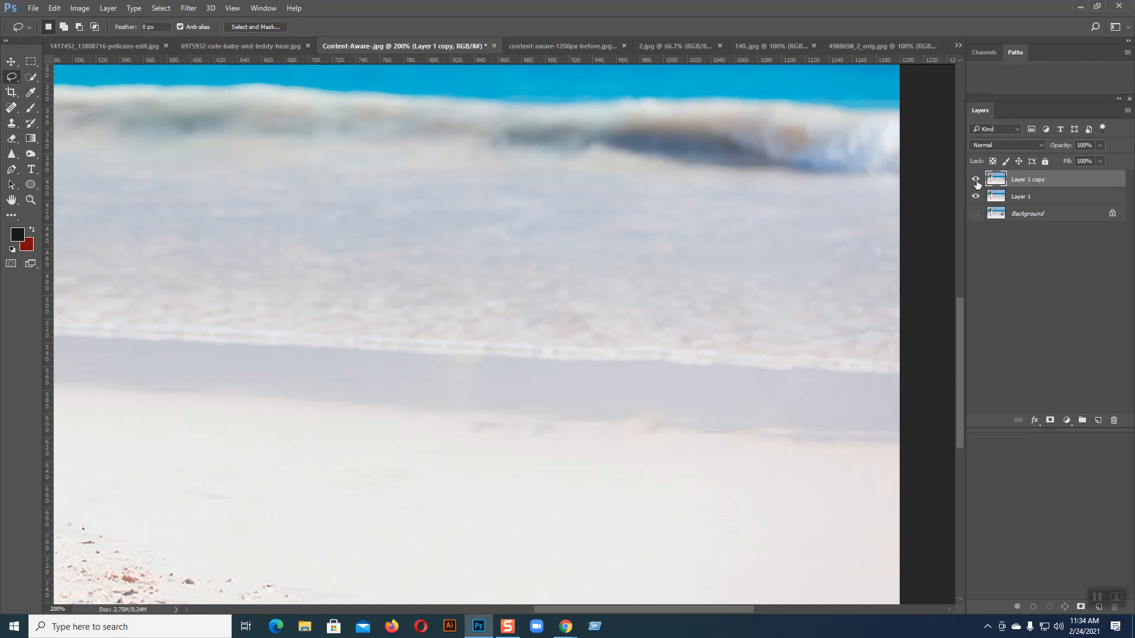
- Sample clean sand with the Clone Stamp Tool and cover the leftover smudges along the wet sand edge on Layer 1 copy
click(11, 123)
alt+click(476, 467)
mouse_move(459, 436)
mouse_down()
mouse_move(667, 453)
mouse_move(478, 451)
mouse_move(568, 456)
mouse_up()
click(559, 429)
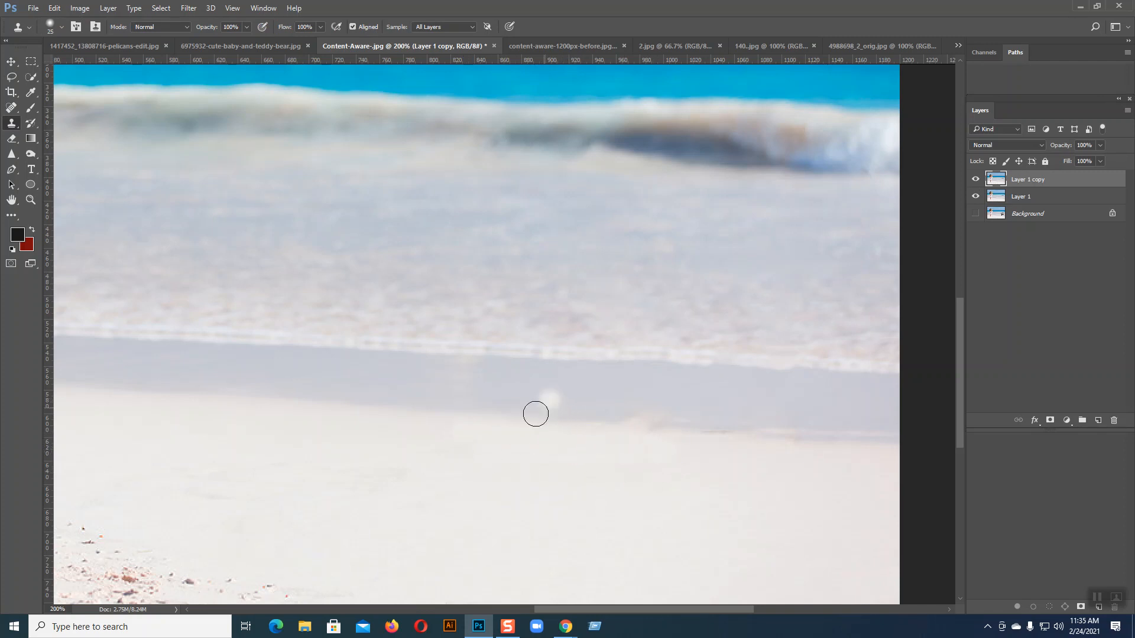
mouse_move(620, 410)
mouse_down()
mouse_move(663, 416)
mouse_move(595, 414)
mouse_up()
- Sample the shallow water and clone it over the filled water area, replacing the first stroke with a new one
alt+click(484, 285)
drag(522, 243, 573, 314)
key(ctrl+z)
mouse_move(557, 289)
mouse_down()
mouse_move(594, 327)
mouse_move(570, 317)
mouse_up()
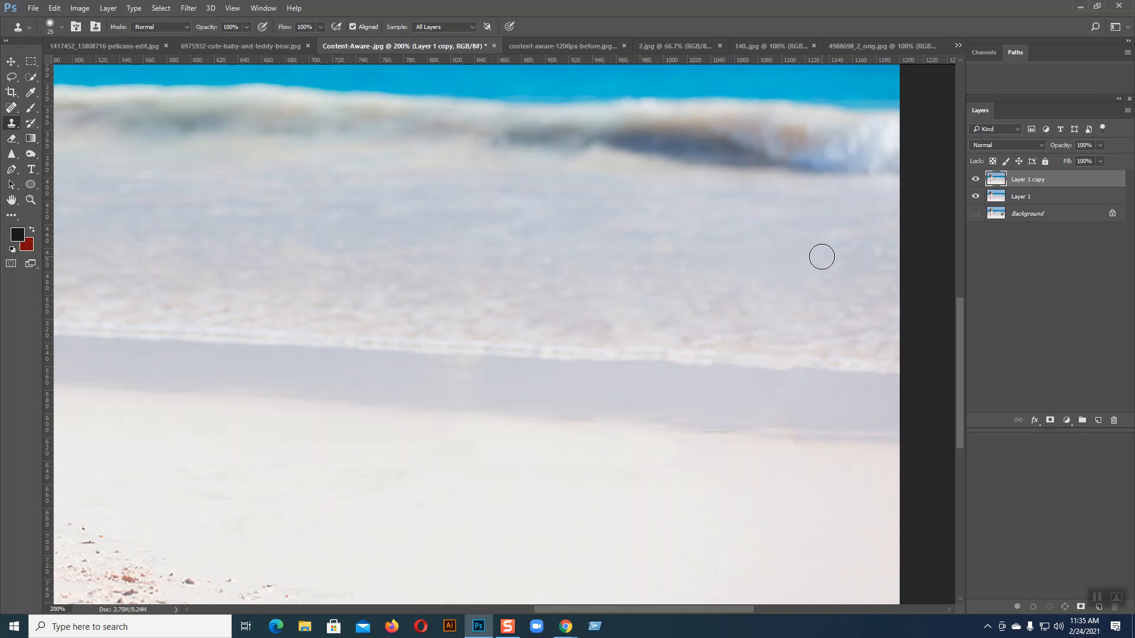
key(ctrl+minus)
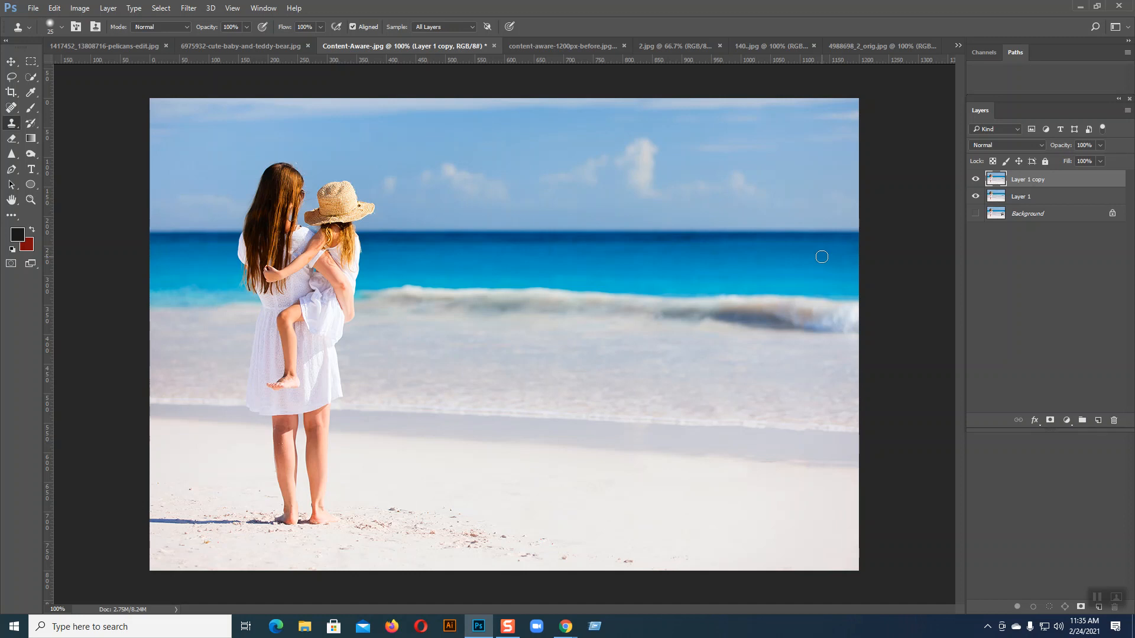
- Switch to Chrome and search Google Images for "stone in finger" in a new tab
mouse_move(566, 626)
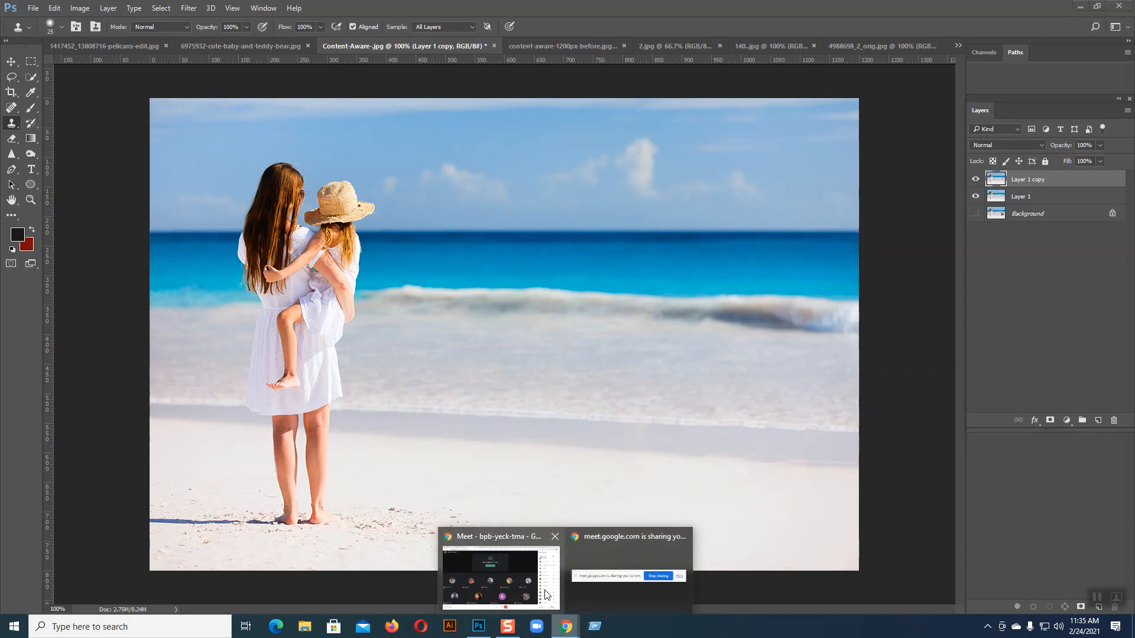
click(547, 594)
click(1016, 10)
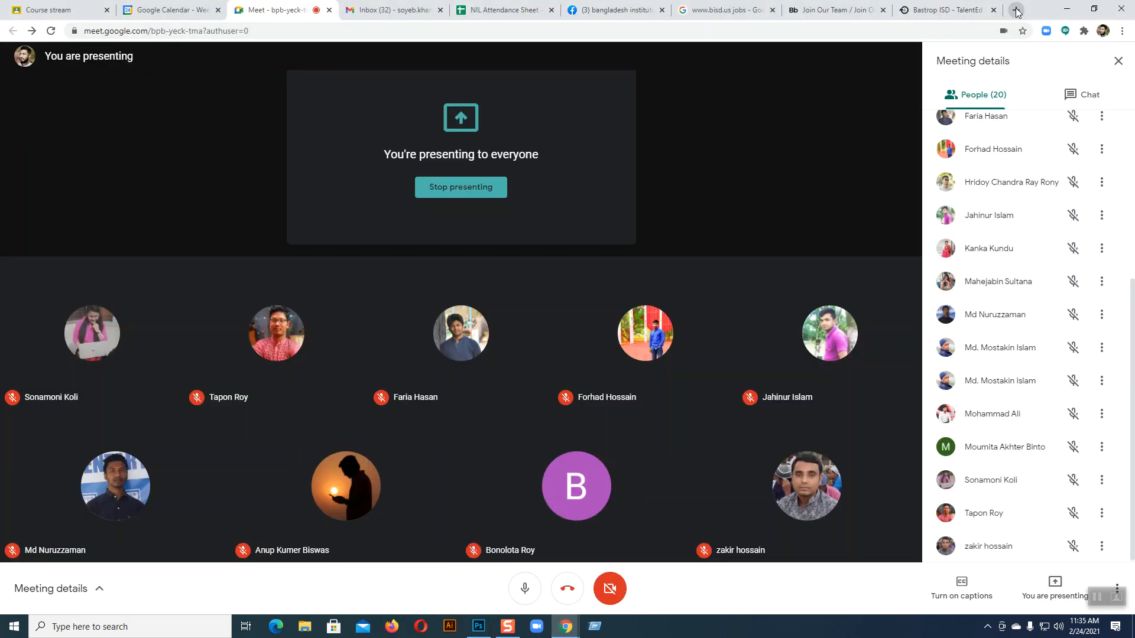
click(530, 253)
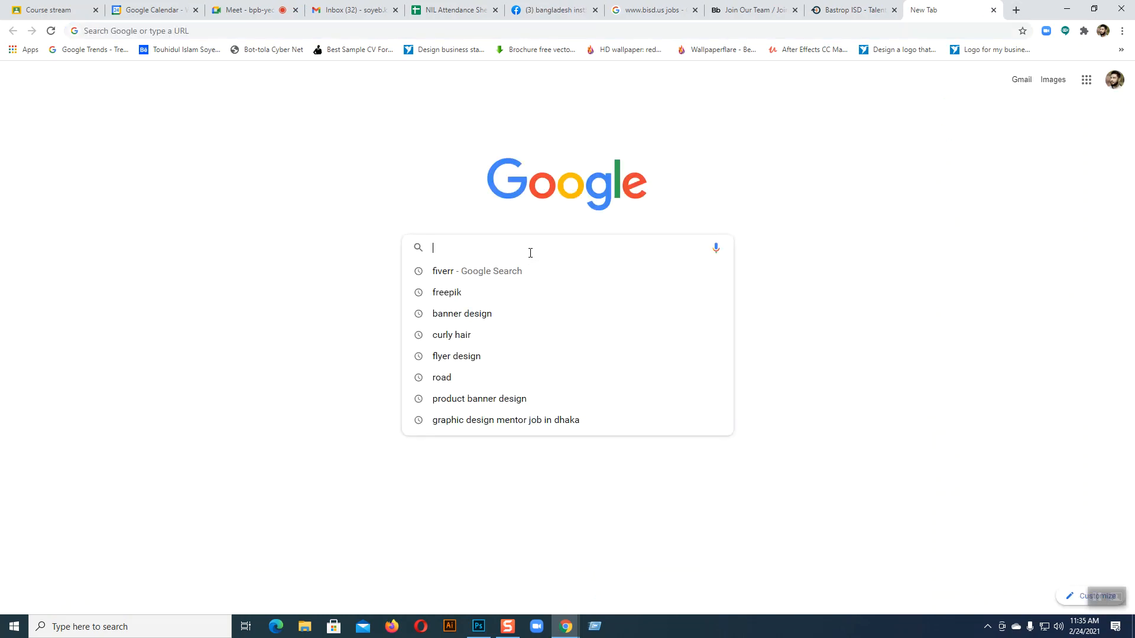
text(Sto)
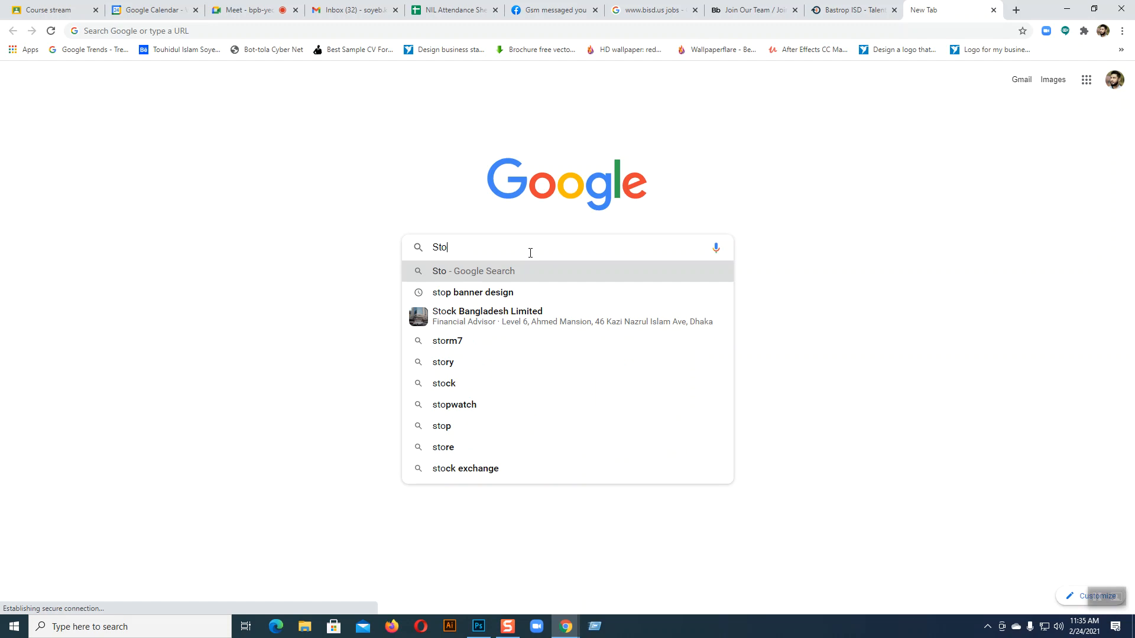
text(ne in finger)
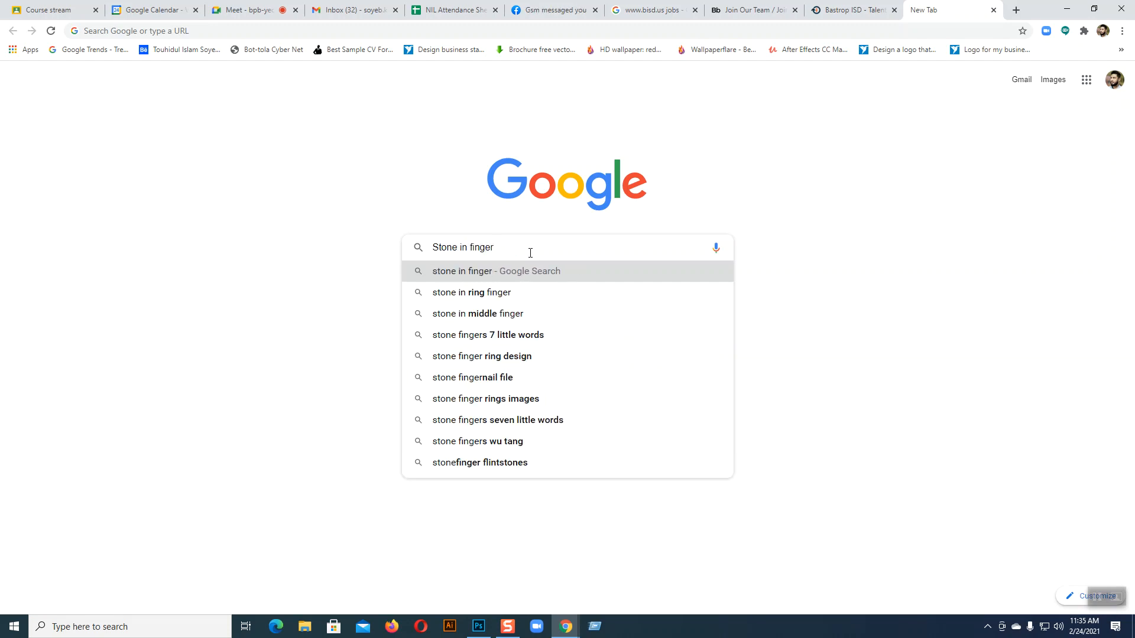
click(485, 273)
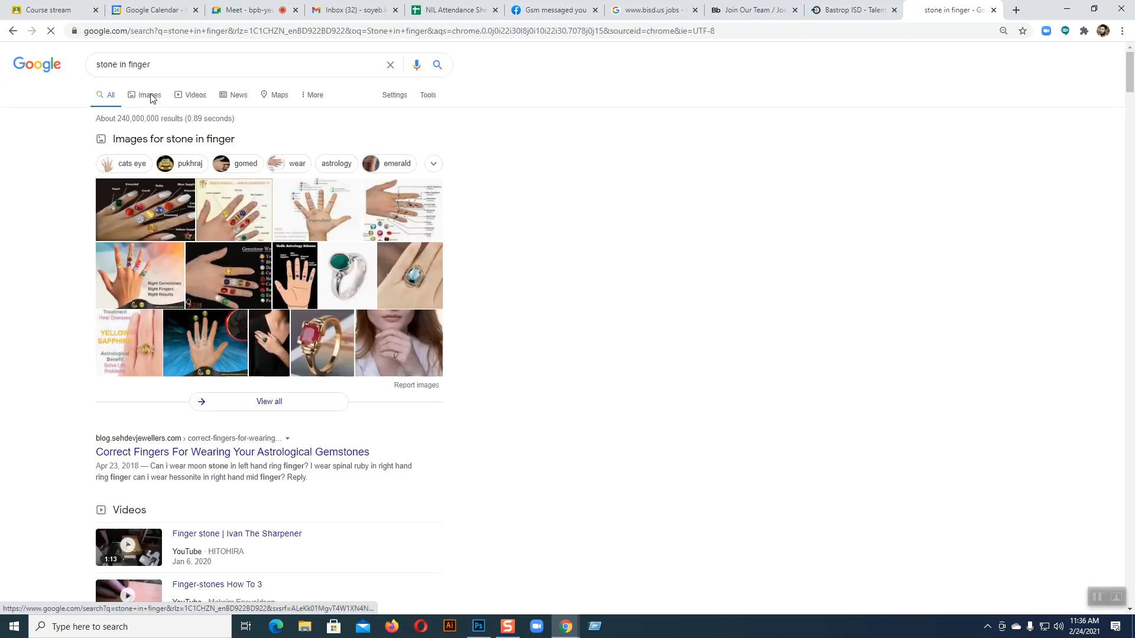
click(149, 95)
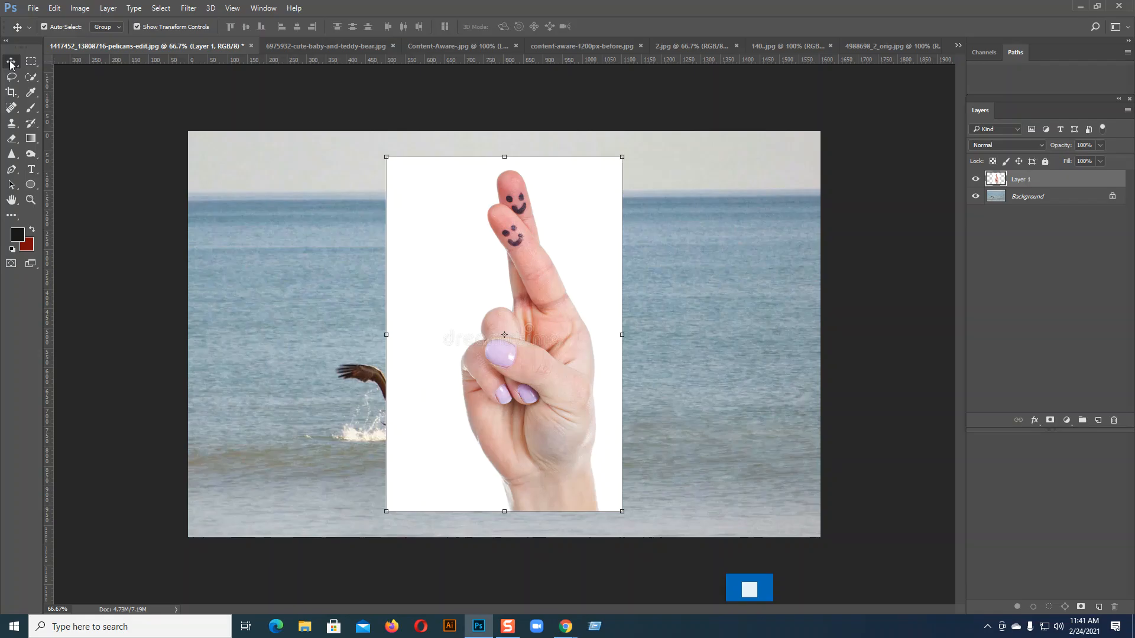
- Set up the Clone Stamp Tool with a 10 px brush for the smiley face on the front finger
key(ctrl+plus)
key(ctrl+plus)
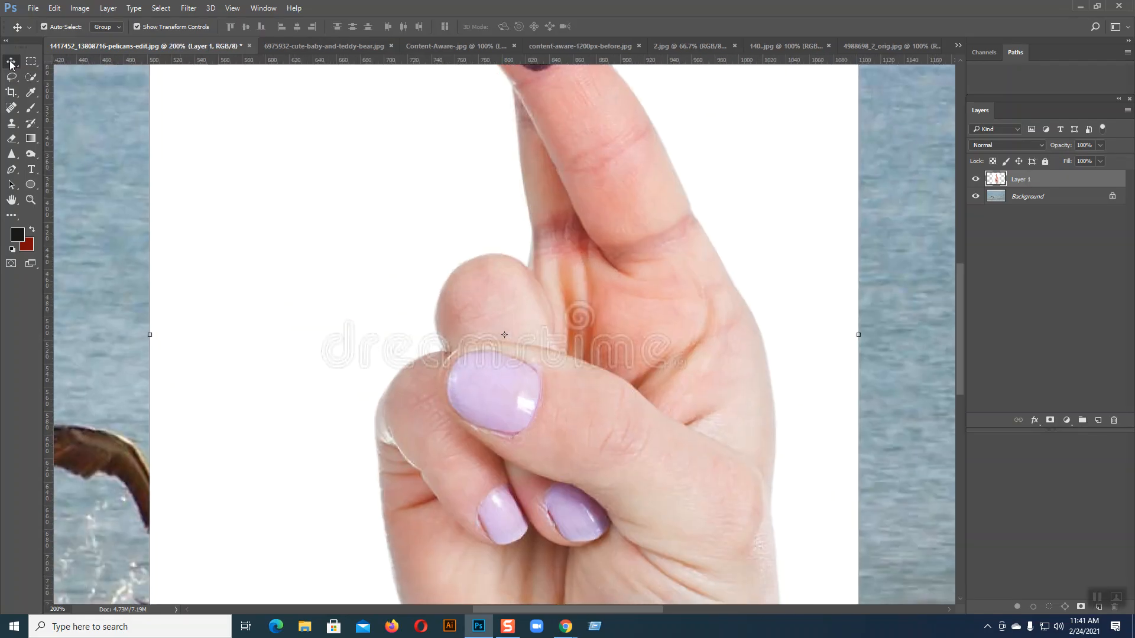
drag(500, 171, 462, 338)
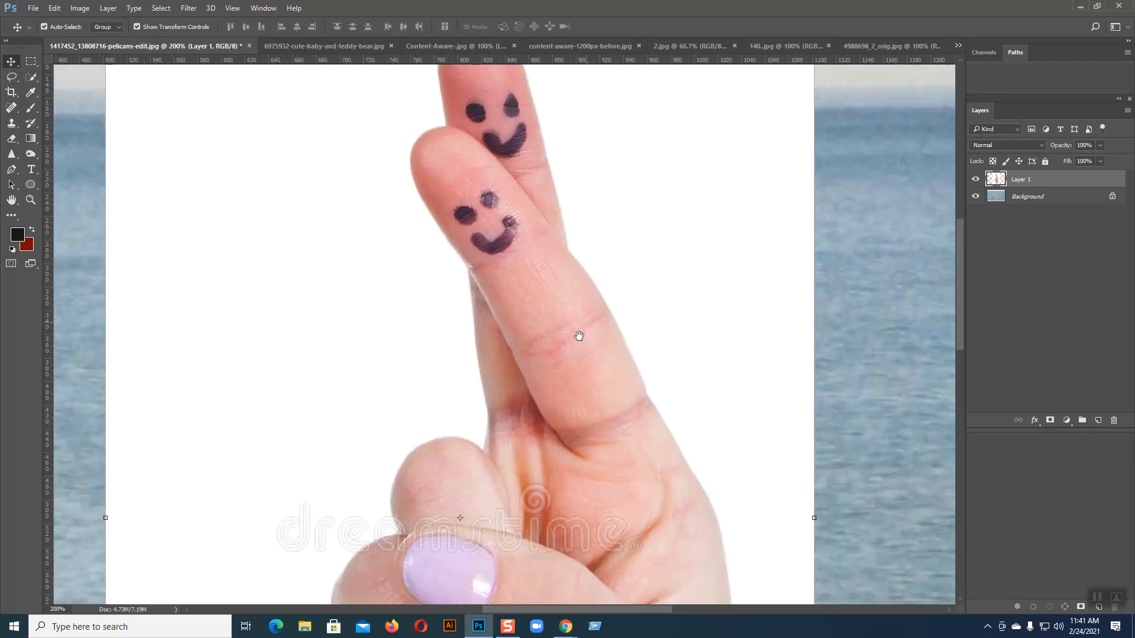
drag(594, 335, 572, 350)
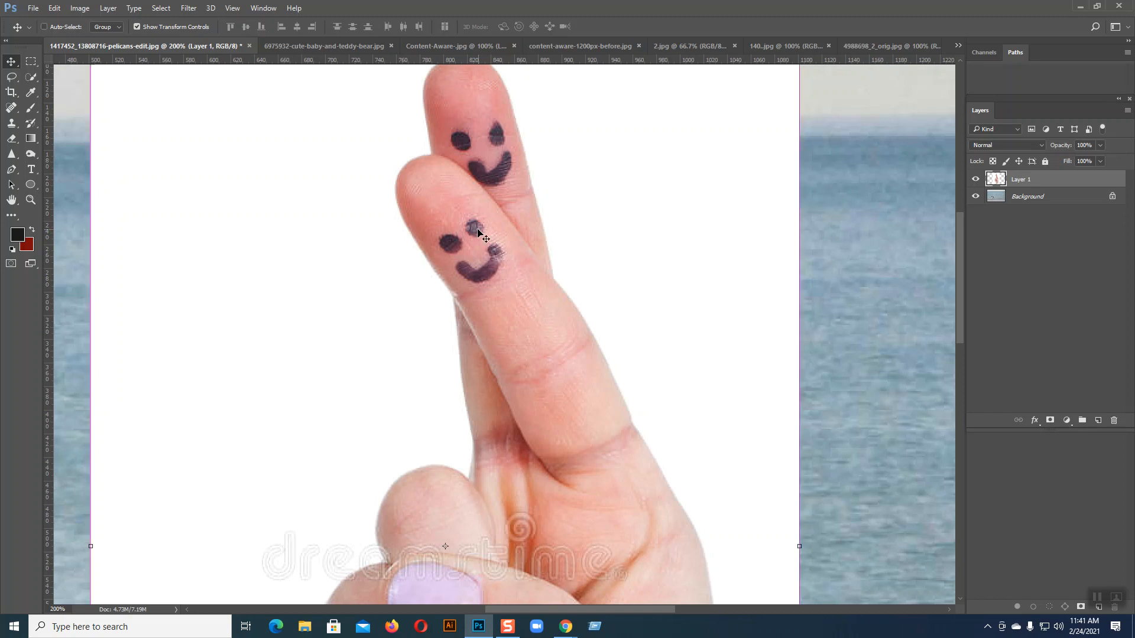
key(ctrl+plus)
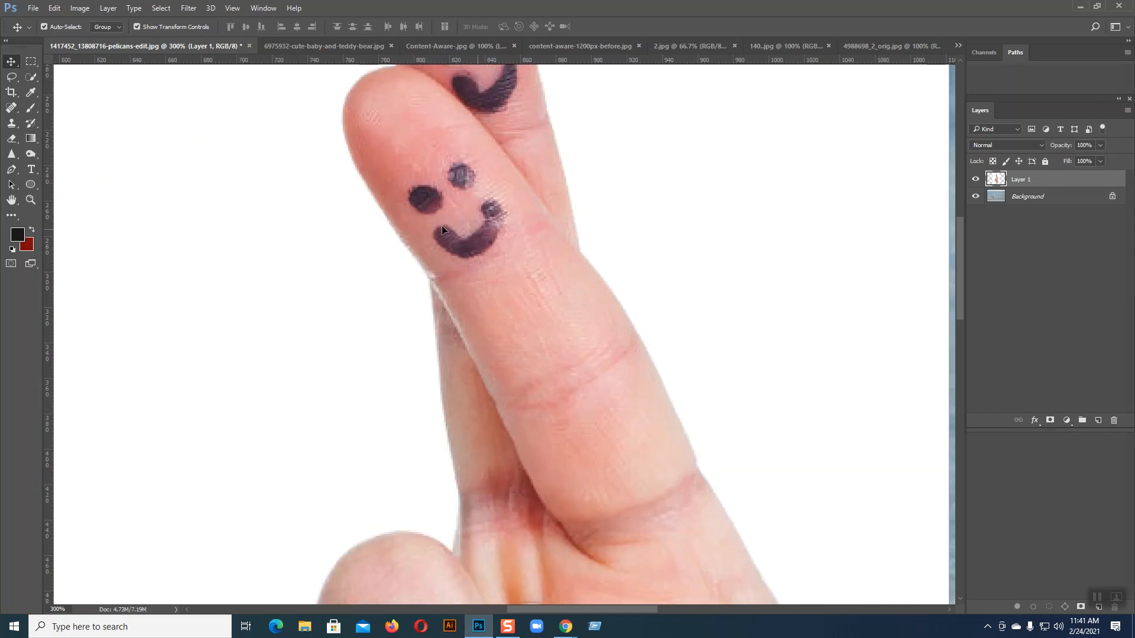
right_click(12, 124)
click(76, 122)
key(bracketleft)
key(bracketleft)
key(bracketleft)
key(bracketright)
key(bracketright)
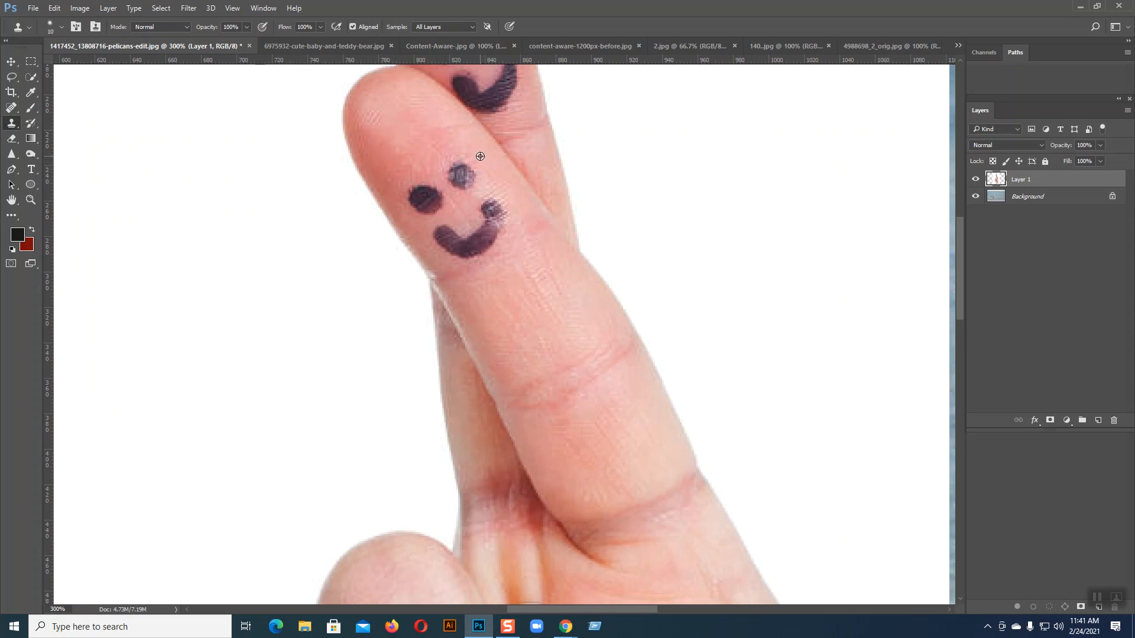
mouse_move(477, 158)
mouse_down()
mouse_move(462, 167)
mouse_move(473, 178)
mouse_move(449, 177)
mouse_move(497, 193)
mouse_move(486, 203)
mouse_move(484, 194)
mouse_move(494, 221)
mouse_move(478, 225)
mouse_move(499, 230)
mouse_up()
key(ctrl+z)
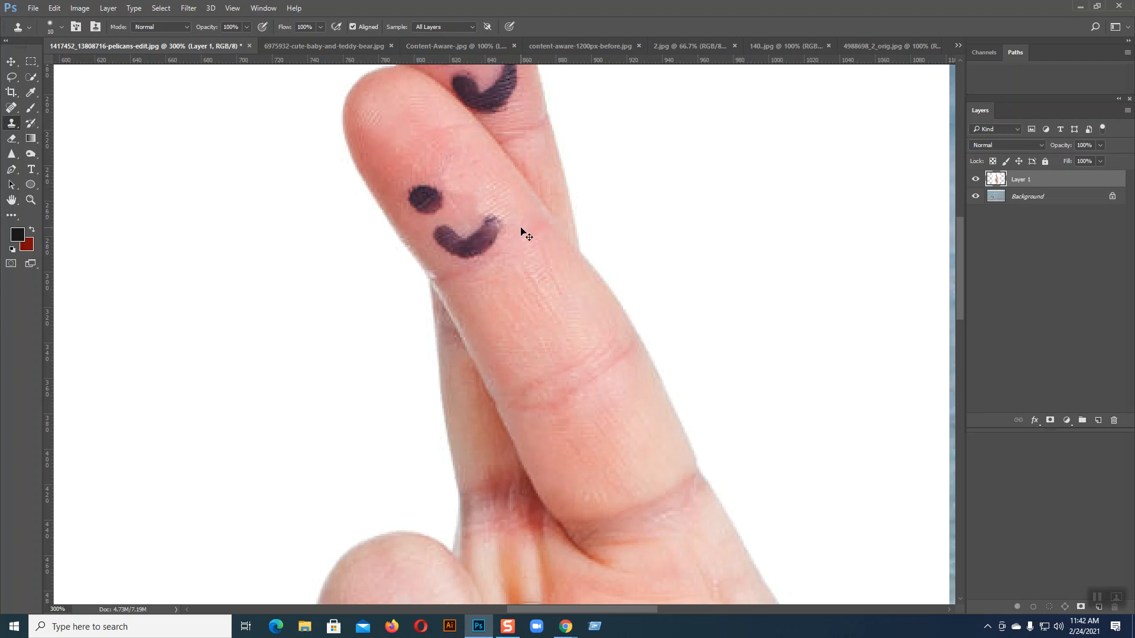
key(ctrl+z)
key(ctrl+z)
key(ctrl+z)
key(ctrl+z)
key(ctrl+z)
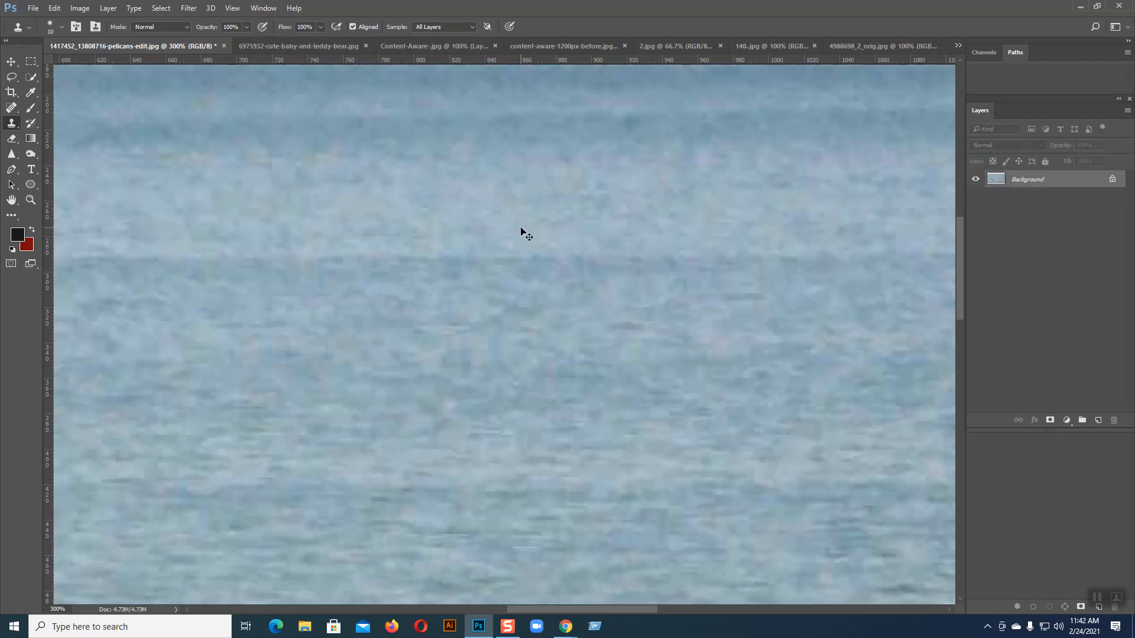
key(ctrl+shift+z)
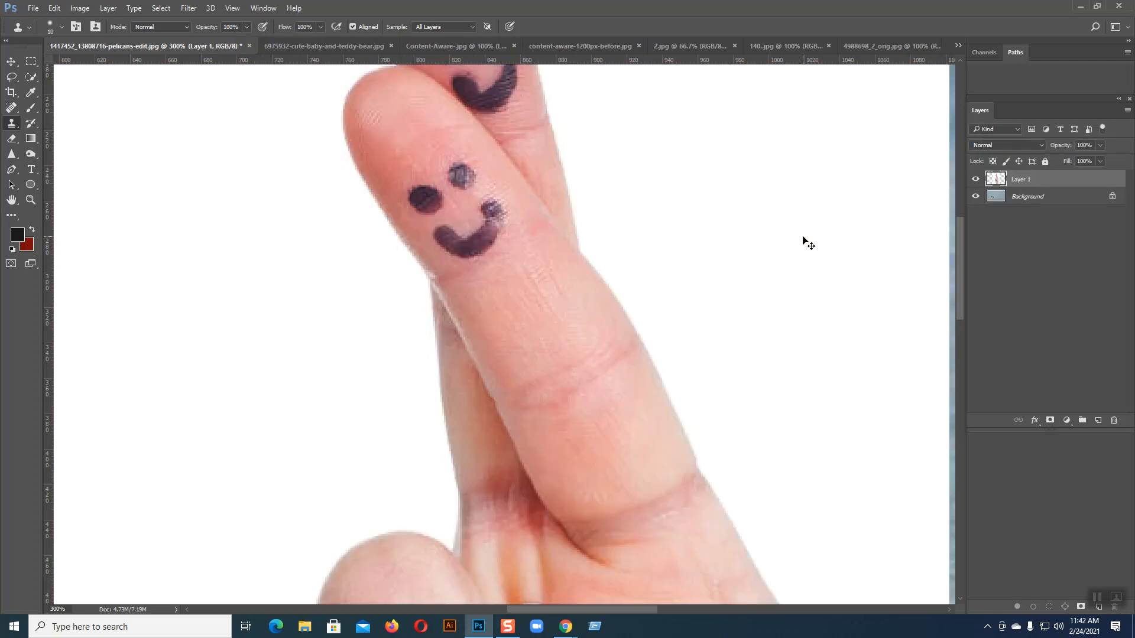
- Duplicate the hand layer, hide the duplicate, and make Layer 1 active
key(ctrl+j)
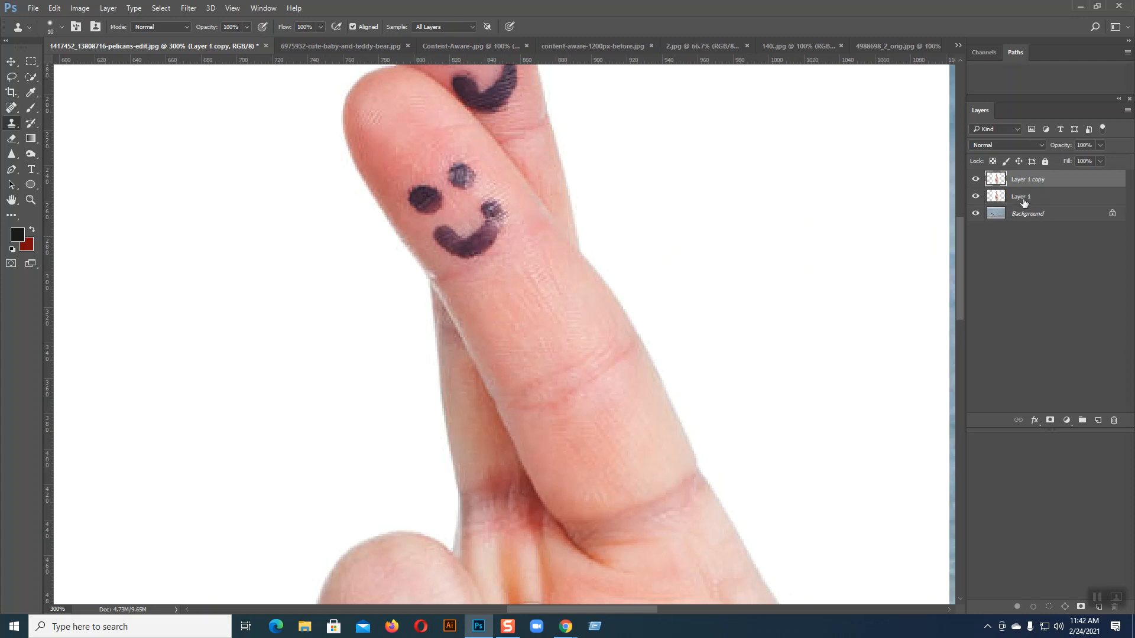
click(975, 180)
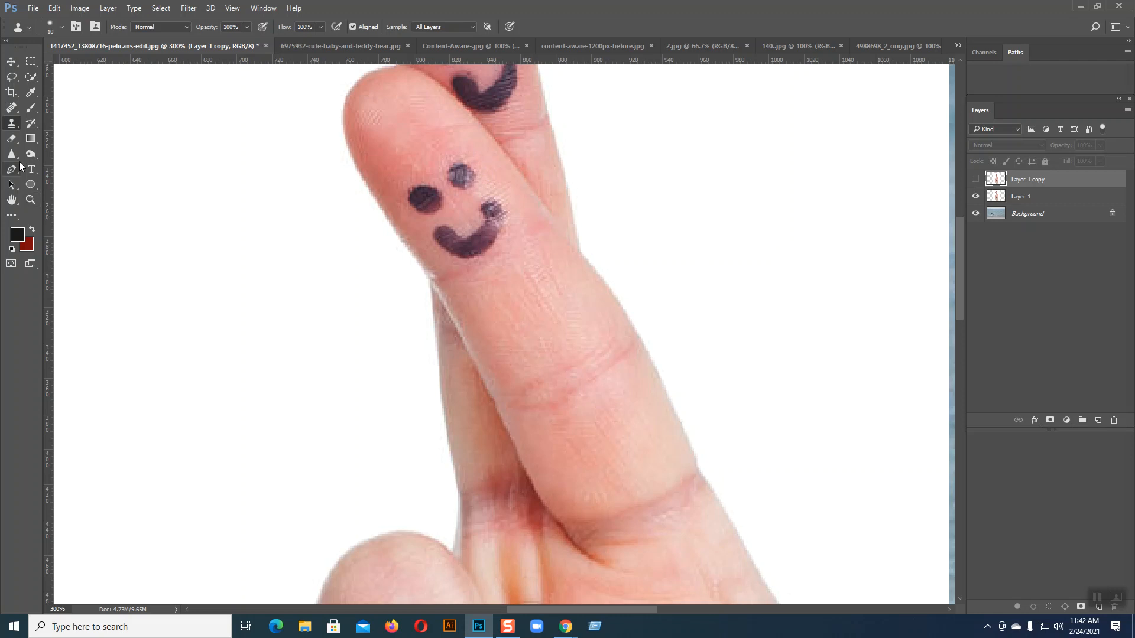
click(1006, 196)
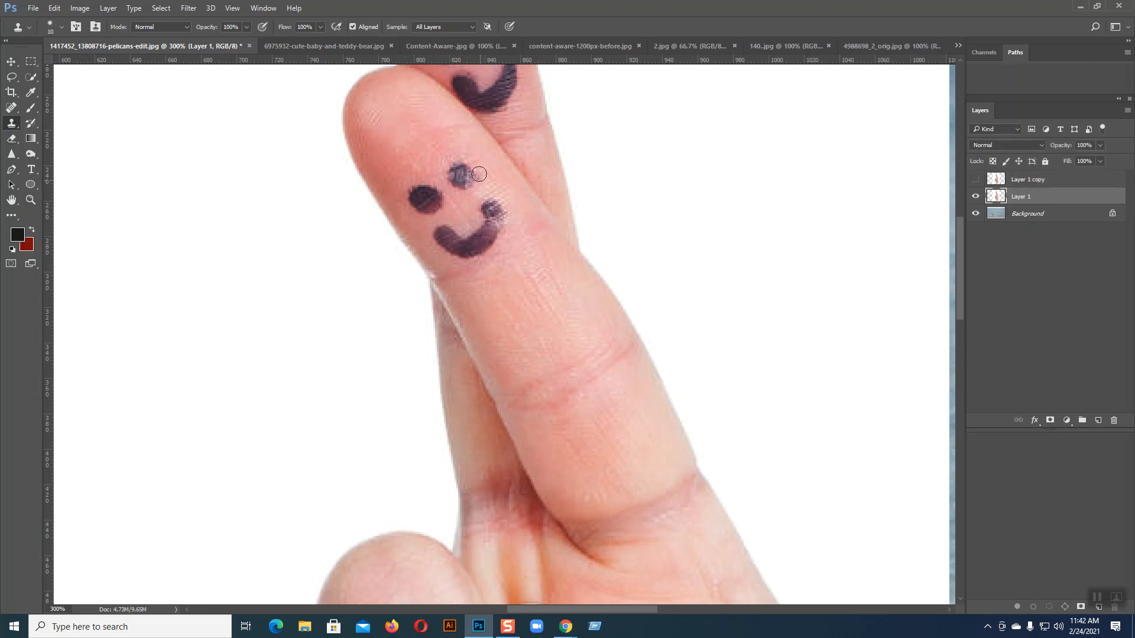
- Clone nearby skin over the eyes and smile drawn on the front finger, resampling around the face until it is removed
mouse_move(465, 144)
mouse_down()
mouse_move(450, 171)
mouse_move(469, 166)
mouse_move(450, 174)
mouse_move(462, 173)
mouse_move(403, 190)
mouse_move(434, 185)
mouse_move(416, 195)
mouse_move(437, 188)
mouse_move(417, 203)
mouse_move(436, 194)
mouse_move(429, 211)
mouse_move(437, 200)
mouse_move(420, 210)
mouse_move(467, 176)
mouse_move(464, 186)
mouse_move(453, 178)
mouse_move(472, 175)
mouse_move(466, 187)
mouse_move(457, 178)
mouse_move(499, 201)
mouse_move(503, 227)
mouse_move(467, 238)
mouse_move(494, 240)
mouse_move(450, 218)
mouse_up()
alt+click(443, 152)
alt+click(494, 184)
alt+click(476, 203)
alt+click(482, 193)
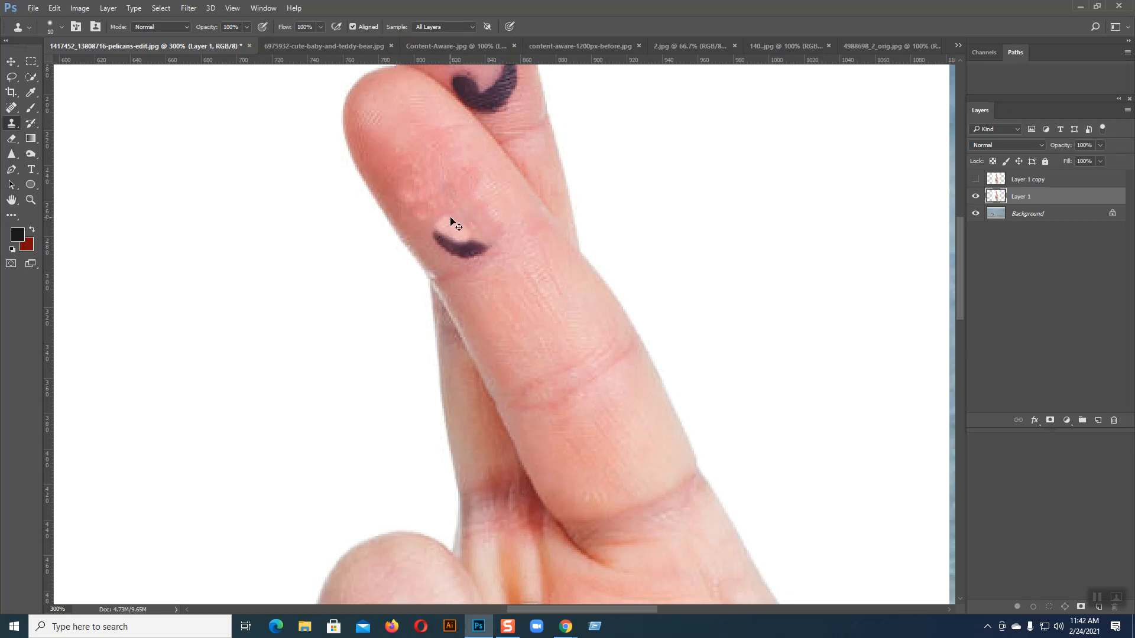
key(ctrl+z)
mouse_move(448, 227)
mouse_down()
mouse_move(482, 237)
mouse_move(452, 248)
mouse_move(482, 248)
mouse_move(467, 244)
mouse_up()
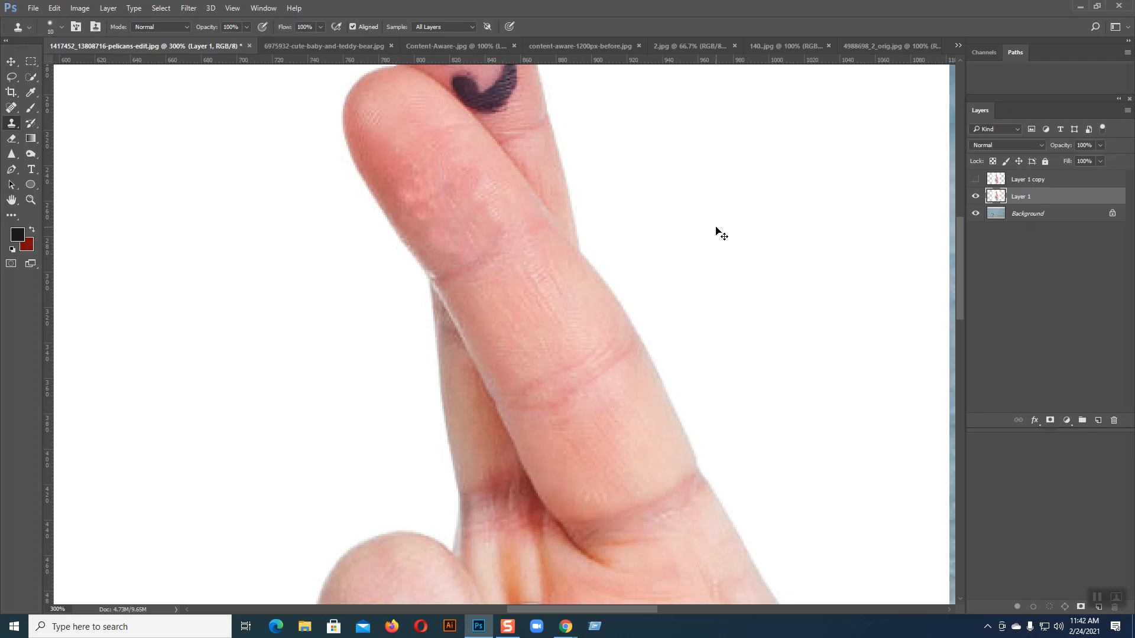
key(ctrl+minus)
key(ctrl+minus)
key(ctrl+minus)
key(ctrl+plus)
key(ctrl+plus)
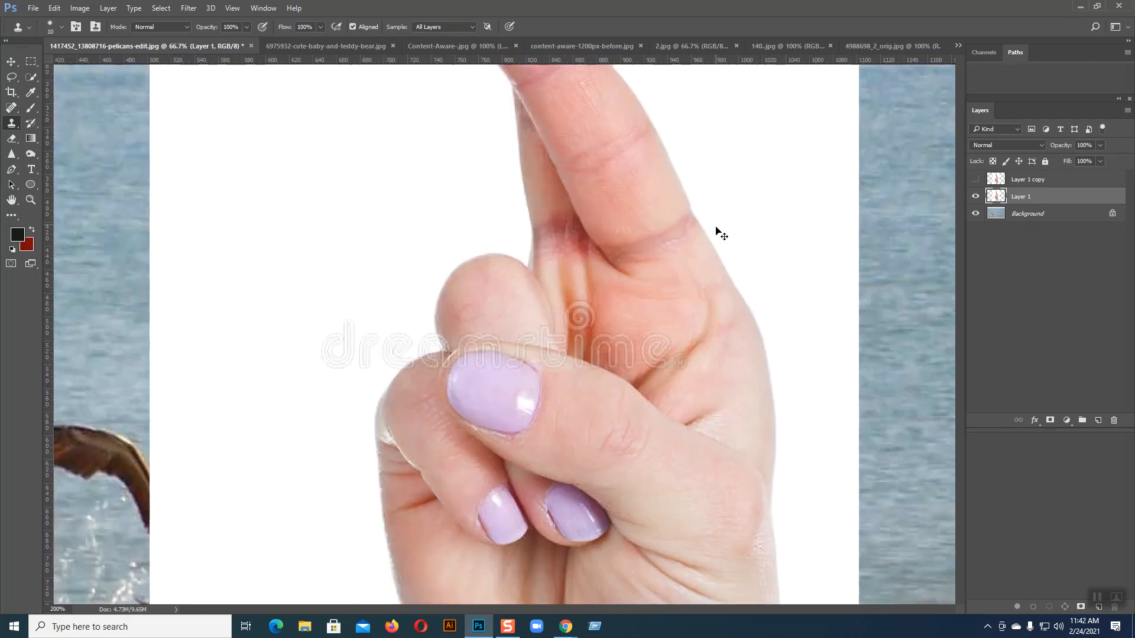
- Hide Layer 1 and show Layer 1 copy so the original smiley face on the front finger is displayed
key(ctrl+plus)
scroll(664, 219, up, 5)
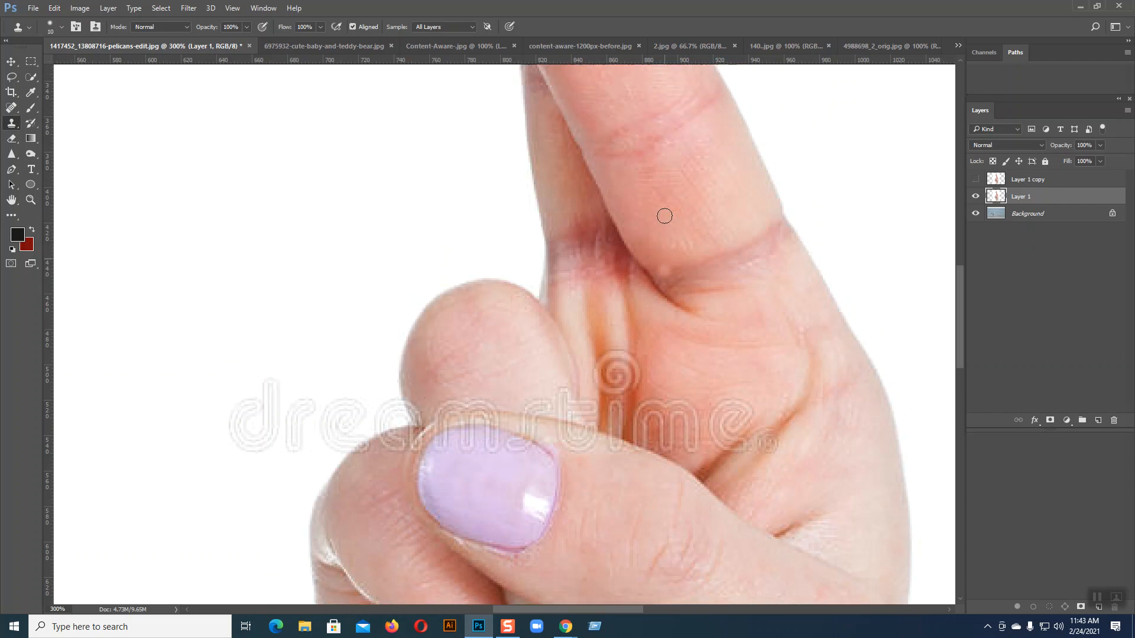
scroll(664, 219, up, 10)
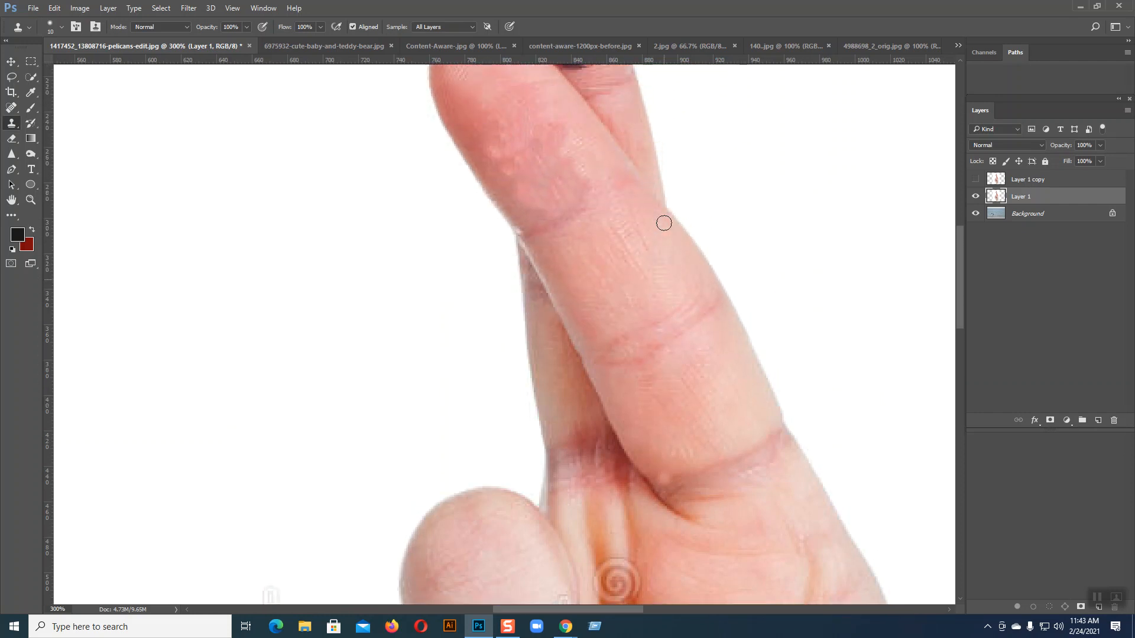
click(976, 195)
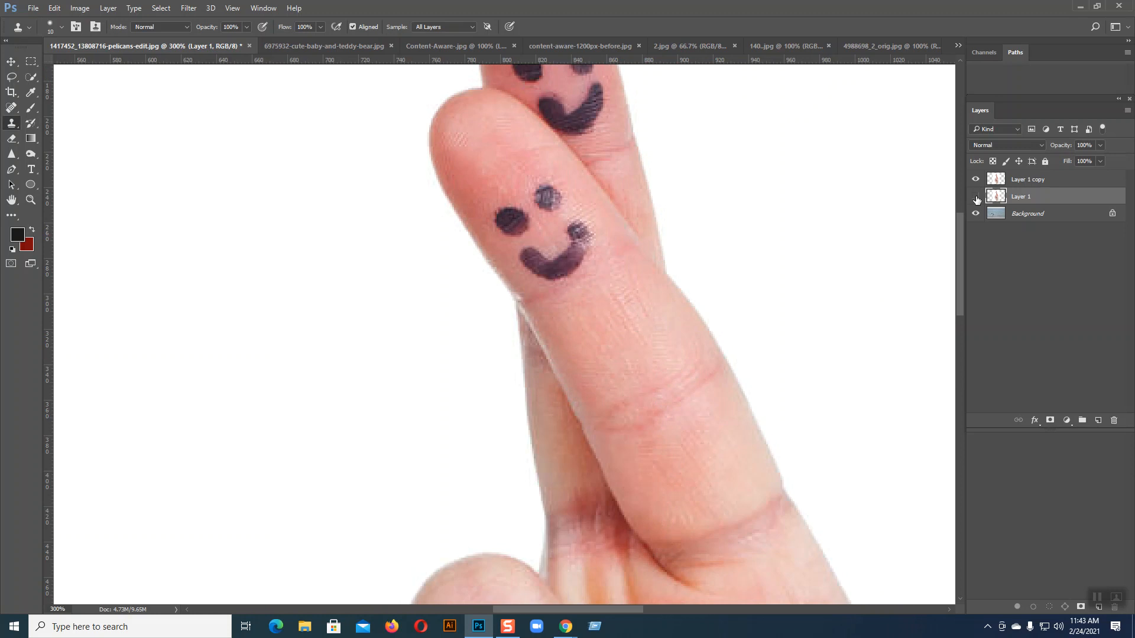
- Lasso both eyes and the smile on the front finger into one combined selection
click(13, 77)
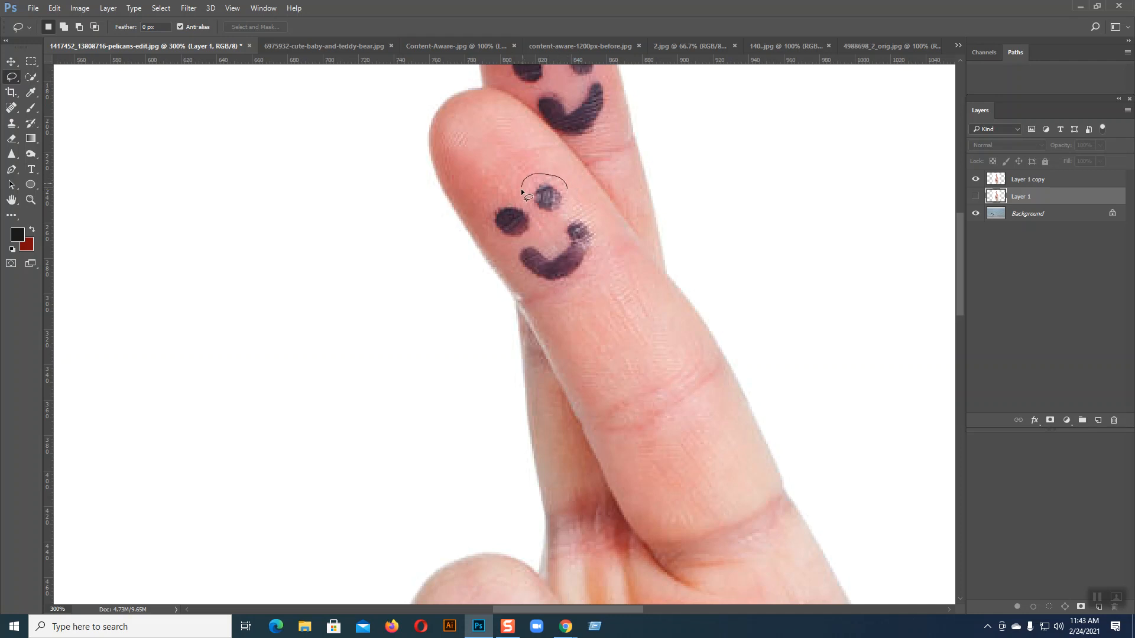
drag(569, 192, 571, 201)
key(shift)
mouse_move(498, 229)
mouse_down()
mouse_move(526, 232)
mouse_move(530, 206)
mouse_up()
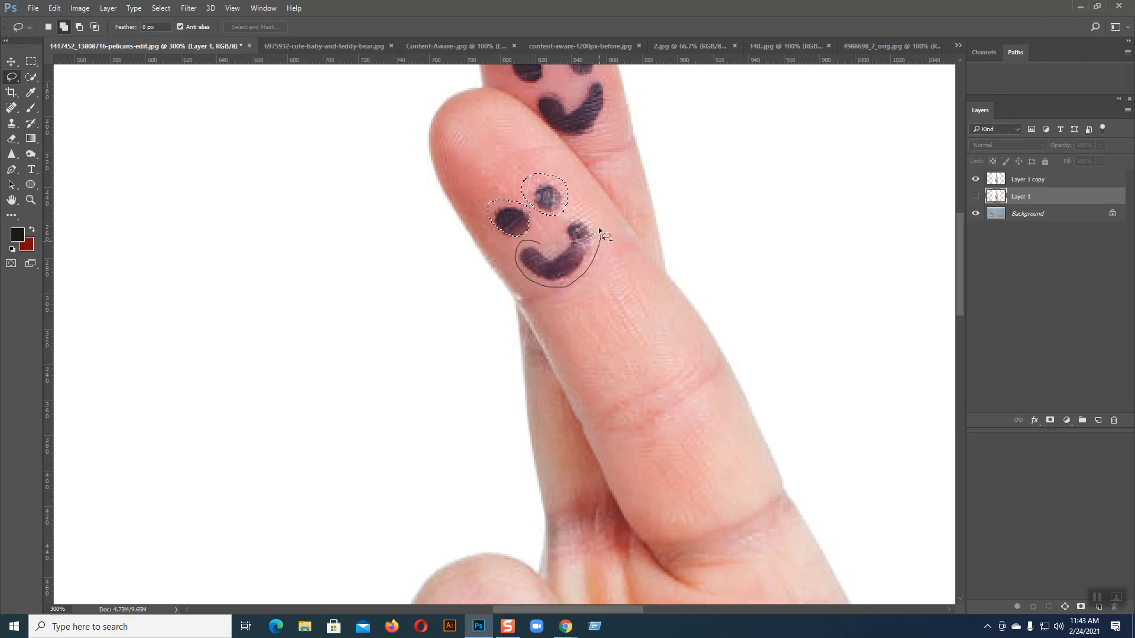
drag(577, 213, 554, 237)
drag(536, 244, 535, 244)
- Fill the selected smiley face on Layer 1 copy with Content-Aware at 100% opacity and clear the selection
click(54, 9)
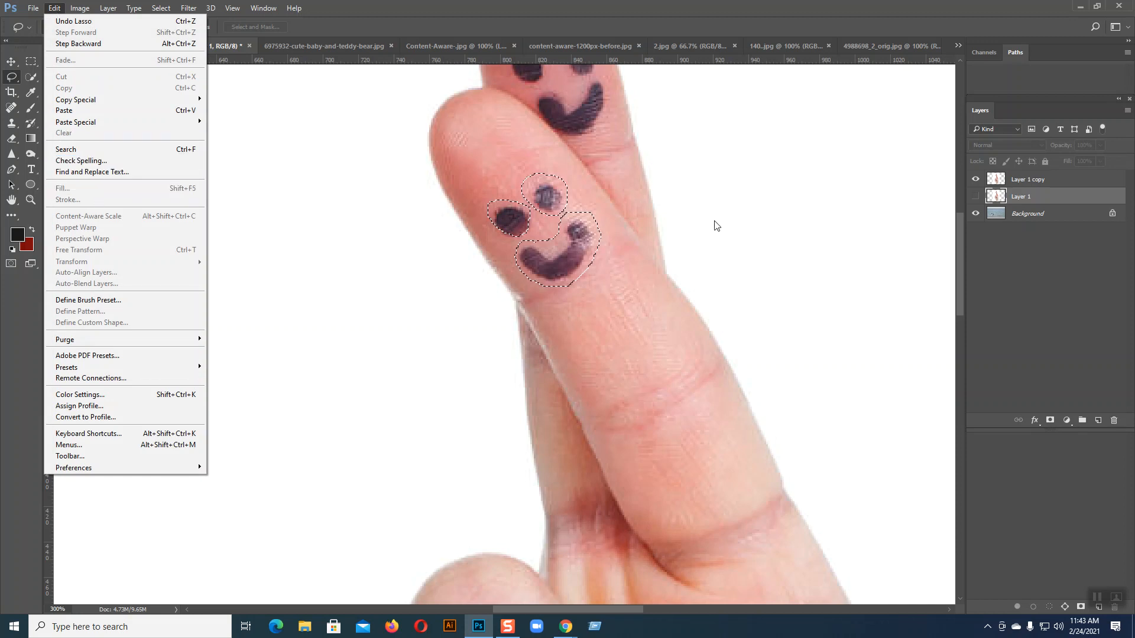
click(1017, 177)
click(53, 9)
click(118, 188)
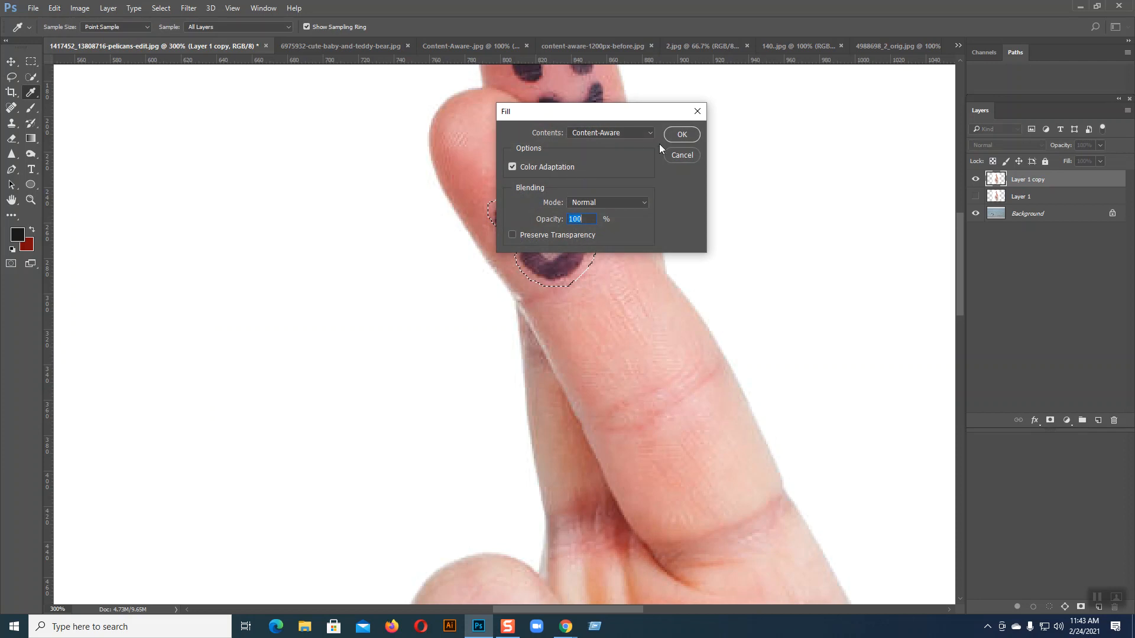
click(680, 135)
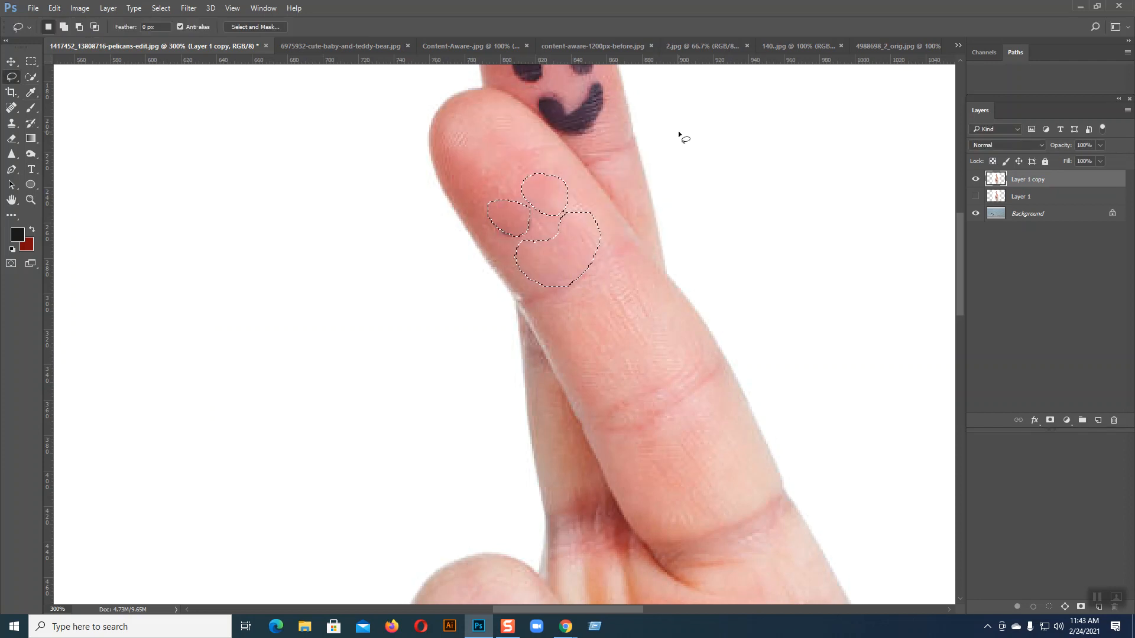
key(ctrl+d)
- Lasso the dark remnant where the outer eye was, fill it with Content-Aware, and deselect
mouse_move(532, 216)
mouse_down()
mouse_move(500, 222)
mouse_move(494, 236)
mouse_move(530, 223)
mouse_up()
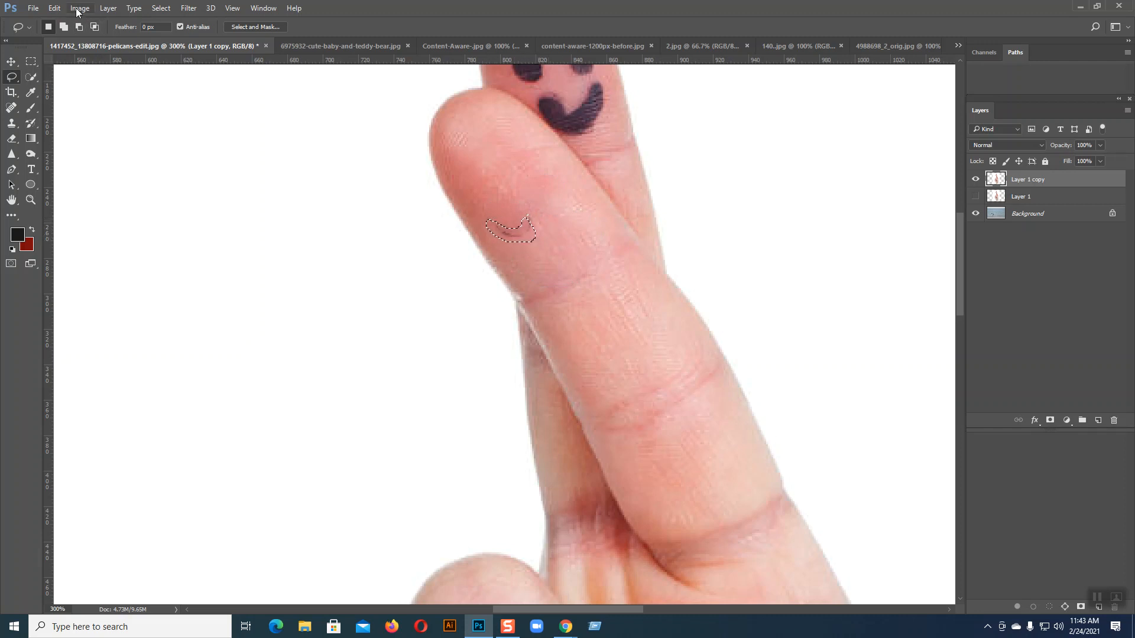
click(54, 7)
click(84, 190)
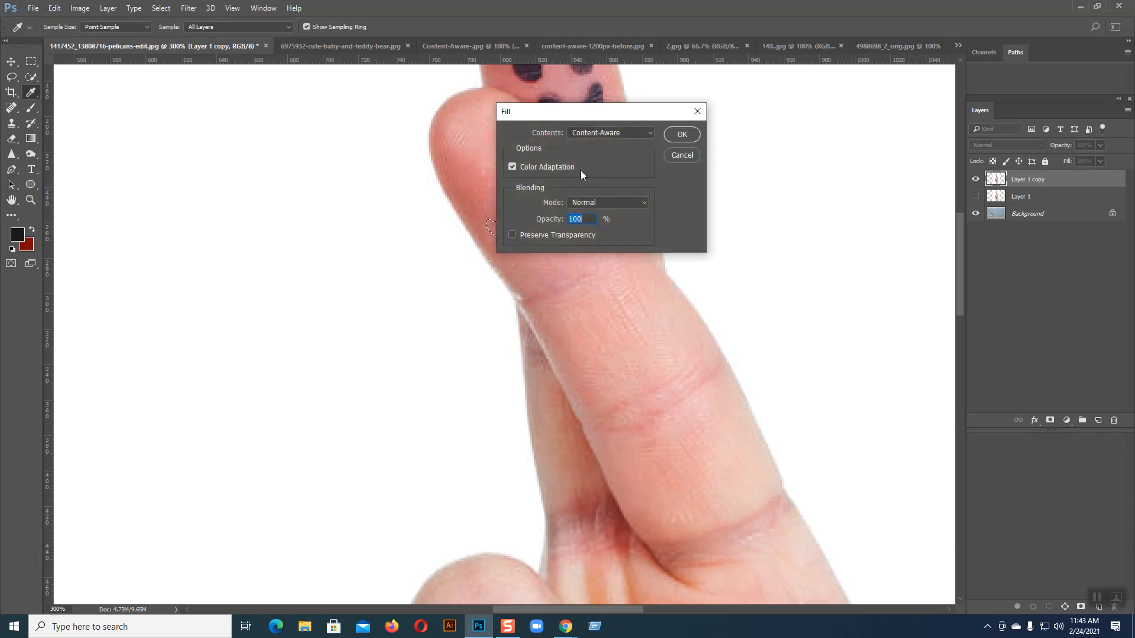
click(678, 134)
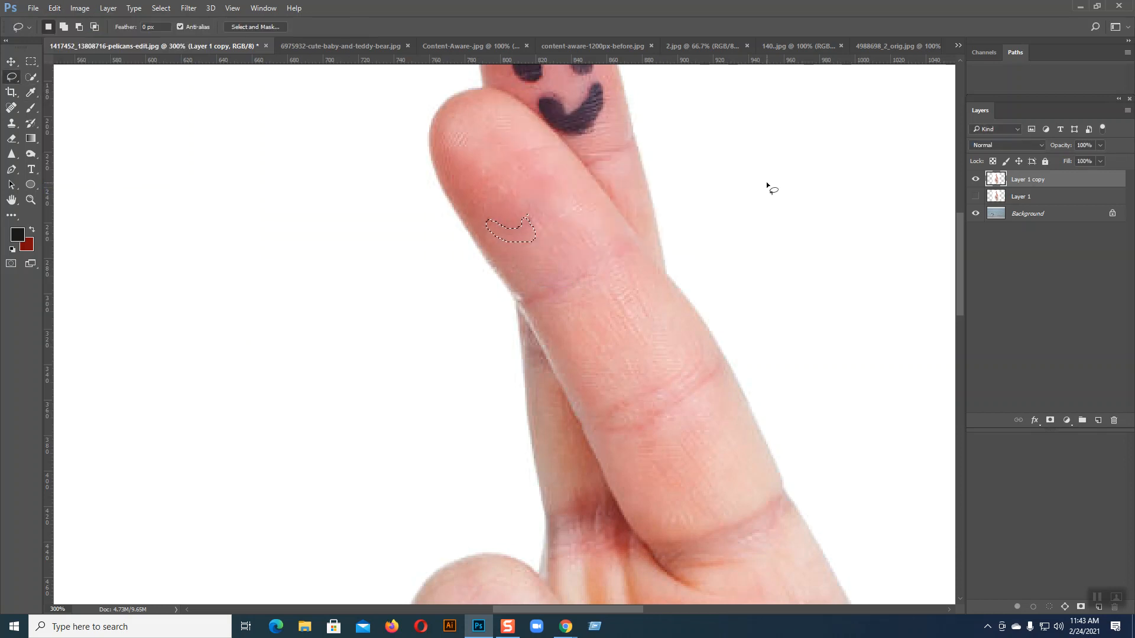
key(ctrl+d)
- Compare the Clone Stamp retouch on Layer 1 with the Content-Aware fill on Layer 1 copy by alternating their visibility
click(976, 180)
click(976, 197)
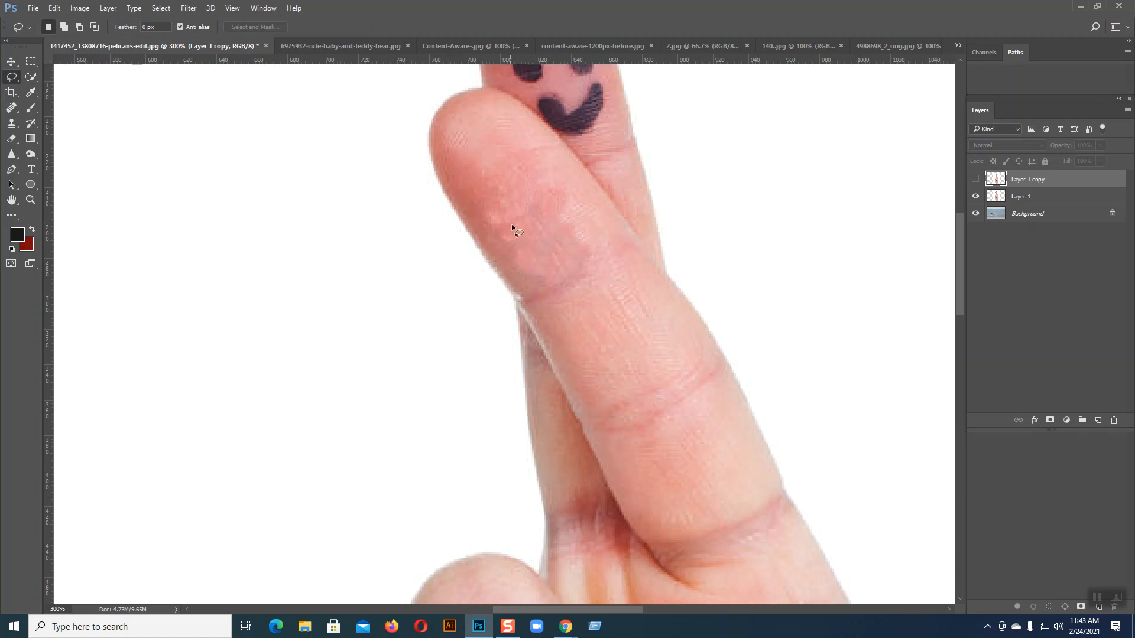
click(976, 180)
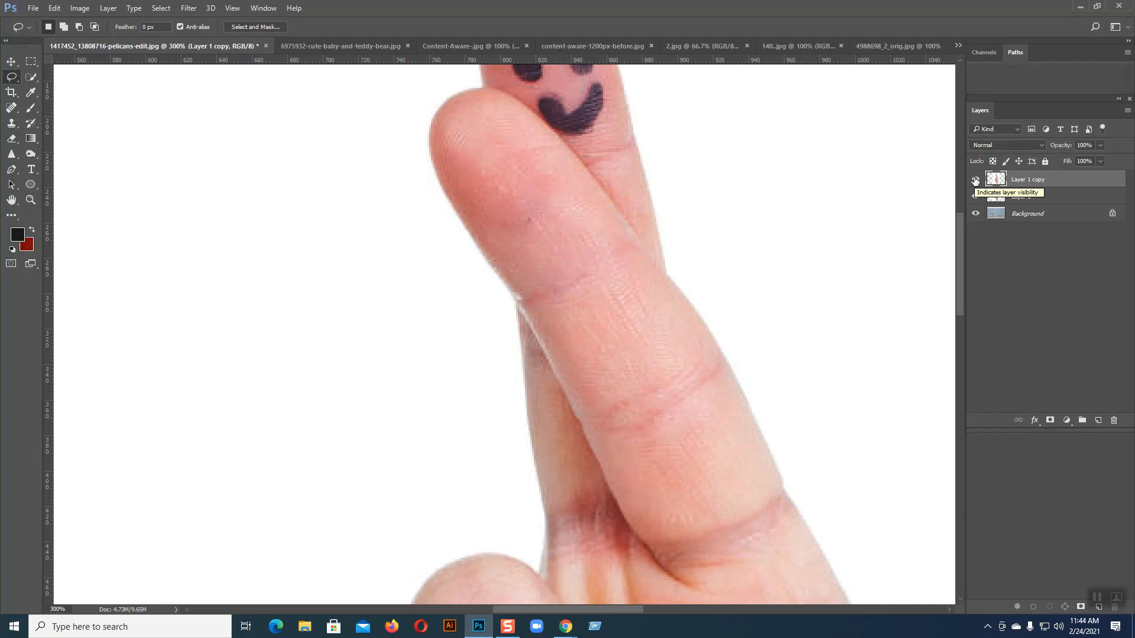
click(977, 179)
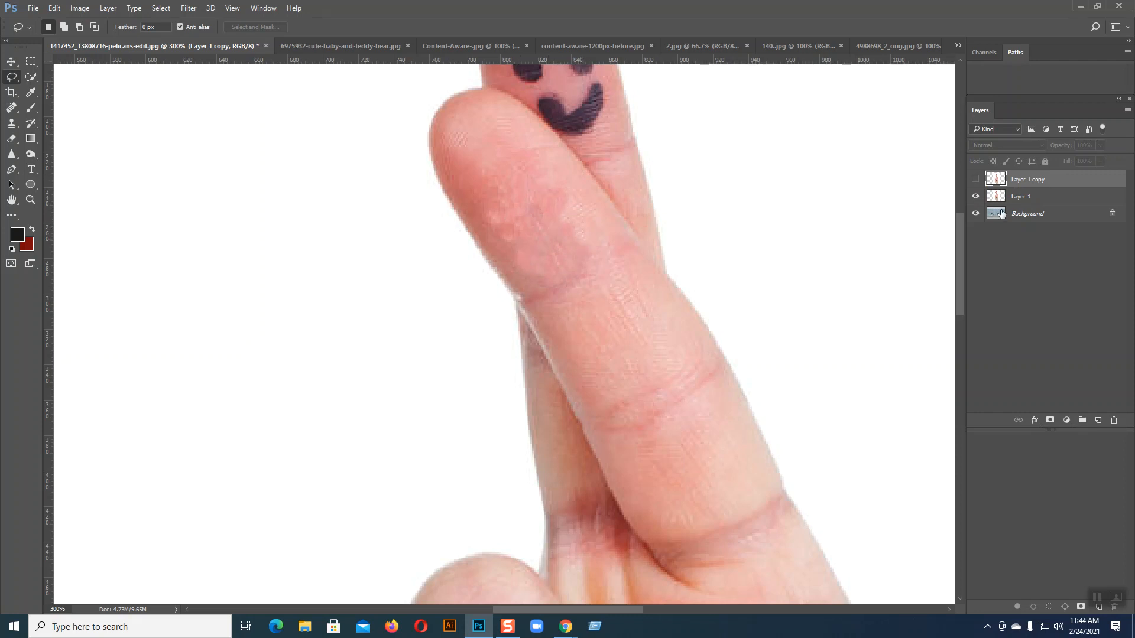
click(1021, 201)
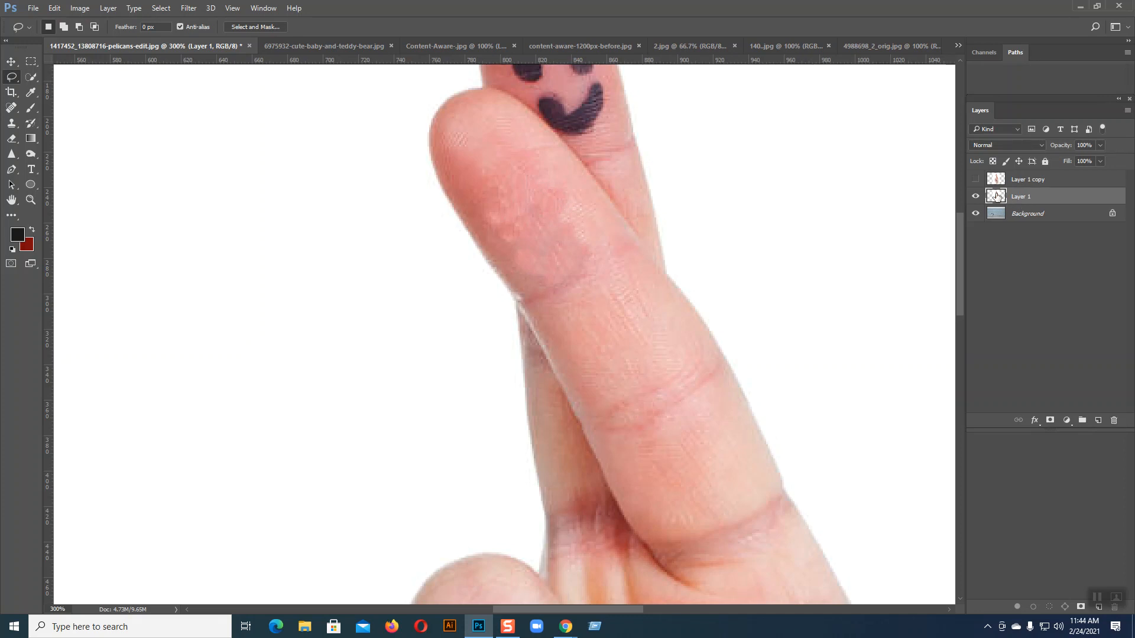
click(976, 179)
click(976, 197)
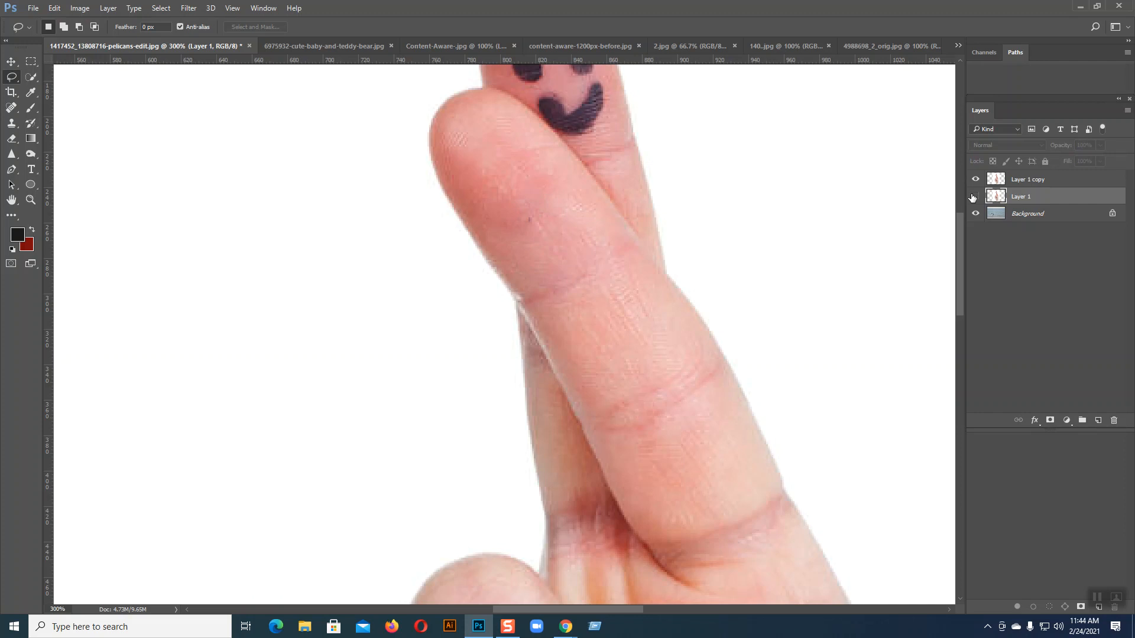
- Hide both hand layers and make the Background layer active
click(975, 196)
click(976, 179)
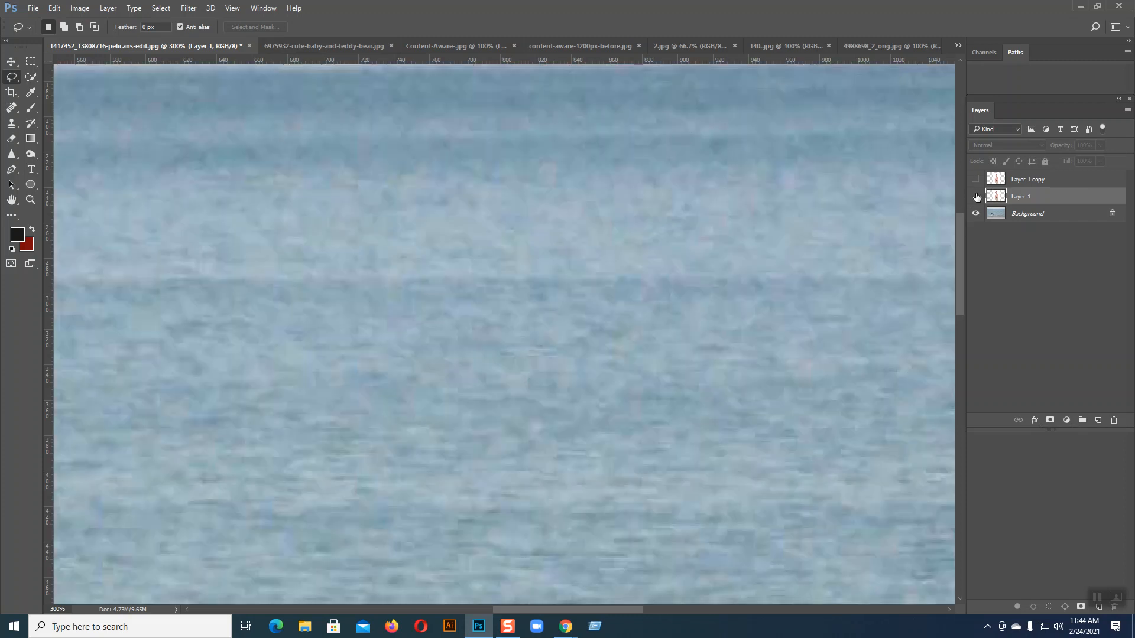
click(1009, 215)
- Duplicate the pelican Background layer twice and hide the lower duplicate, Background copy
key(ctrl+minus)
key(ctrl+minus)
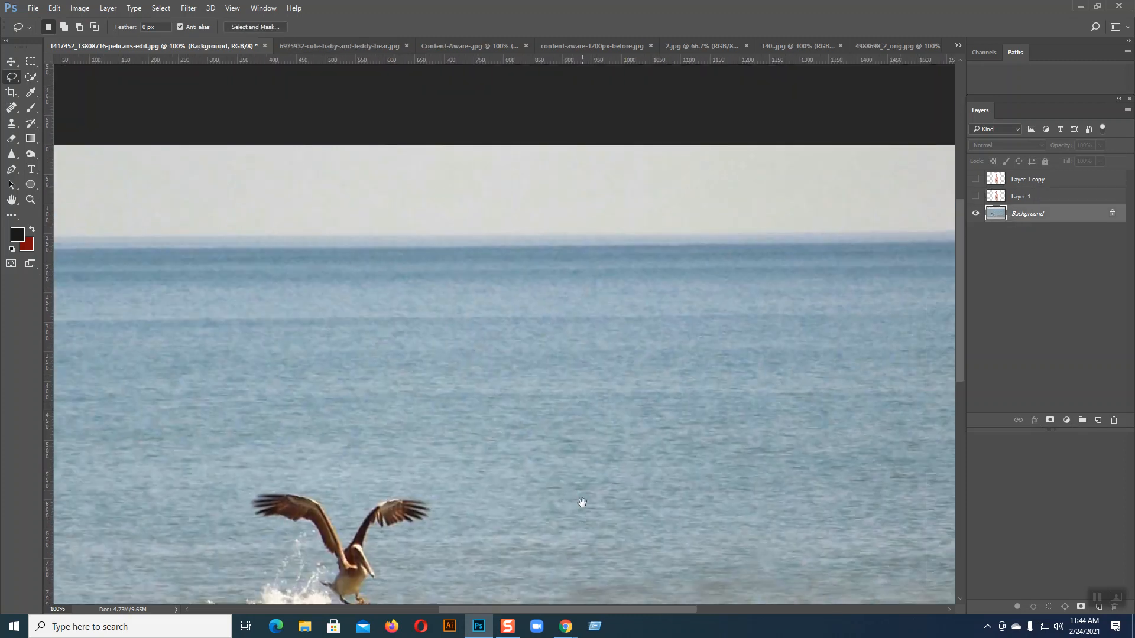
drag(582, 503, 643, 295)
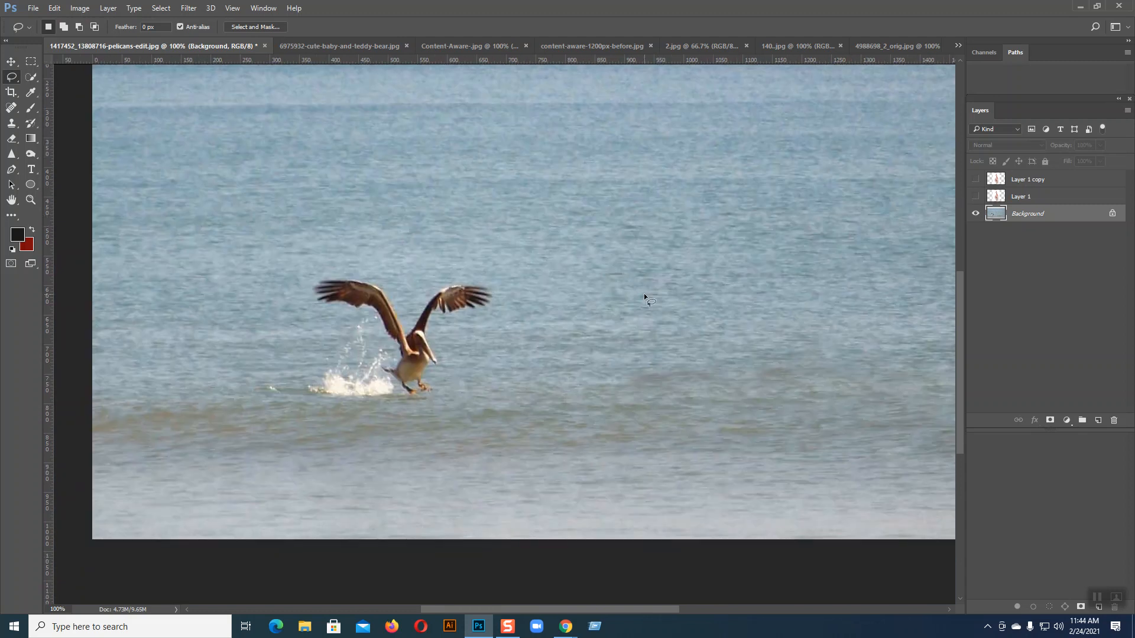
key(ctrl+j)
key(ctrl+j)
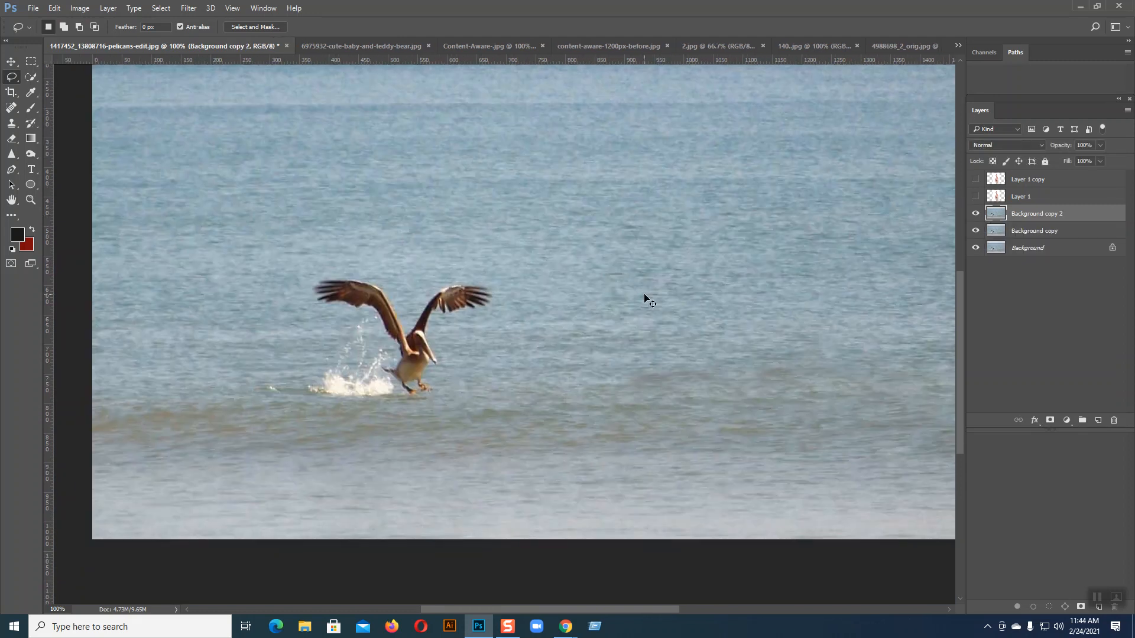
click(976, 231)
- Lasso the pelican with its water splash on Background copy 2, fill the area with Content-Aware, and deselect
mouse_move(295, 391)
mouse_down()
mouse_move(406, 406)
mouse_move(440, 375)
mouse_up()
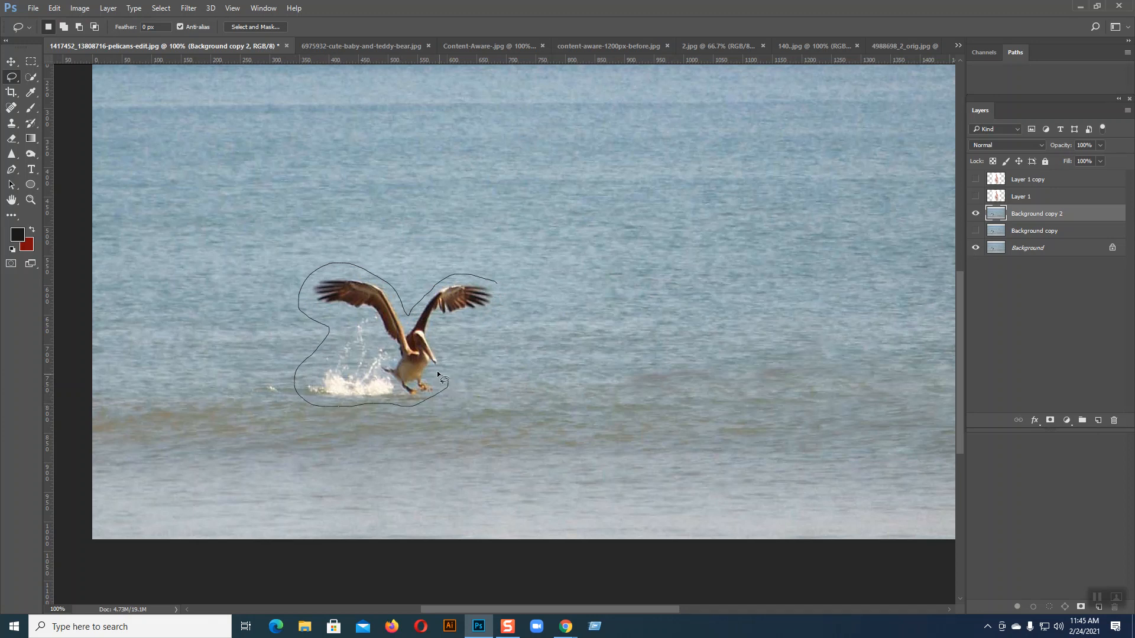
drag(500, 288, 500, 288)
click(53, 8)
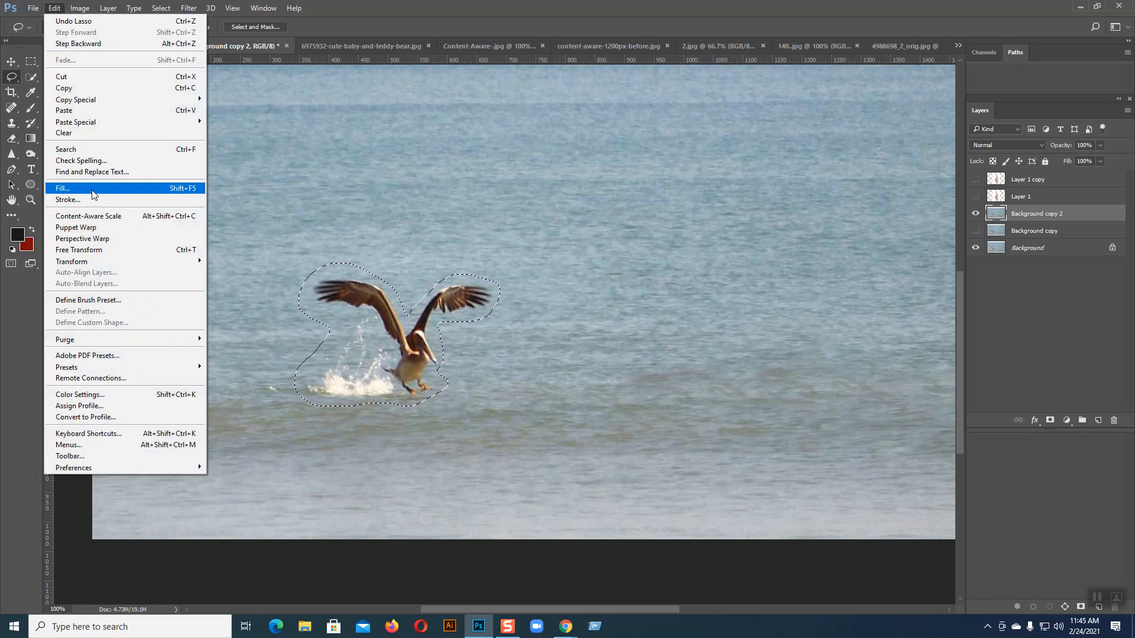
click(93, 200)
click(680, 134)
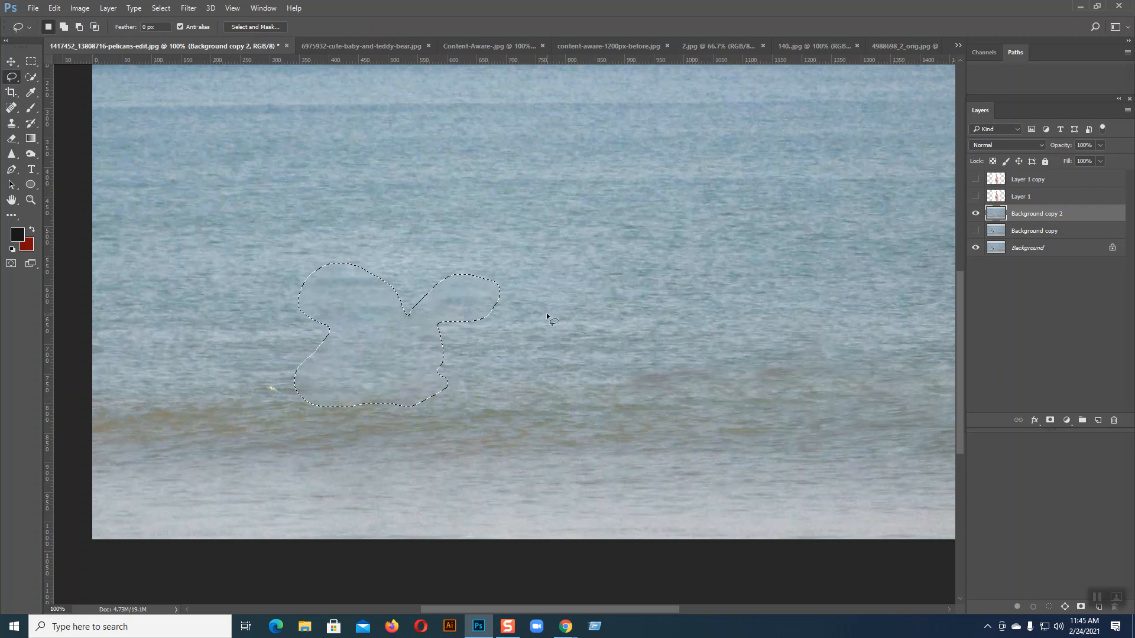
key(ctrl+d)
- Hide Background copy 2, show Background copy, and make Background copy the active layer
click(975, 213)
click(975, 230)
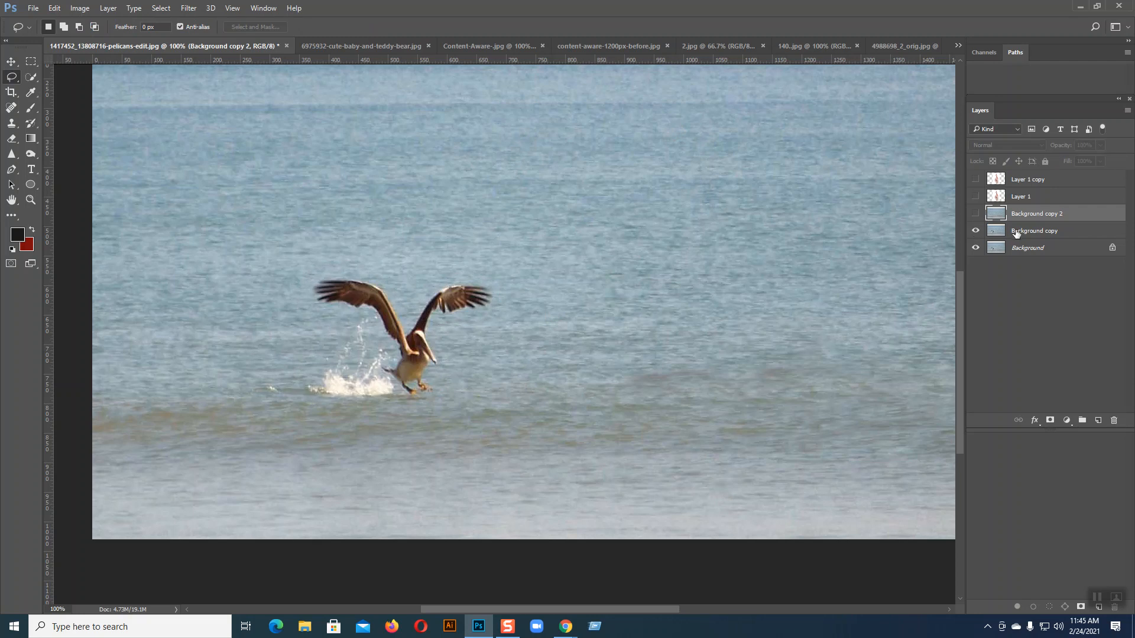
click(1020, 231)
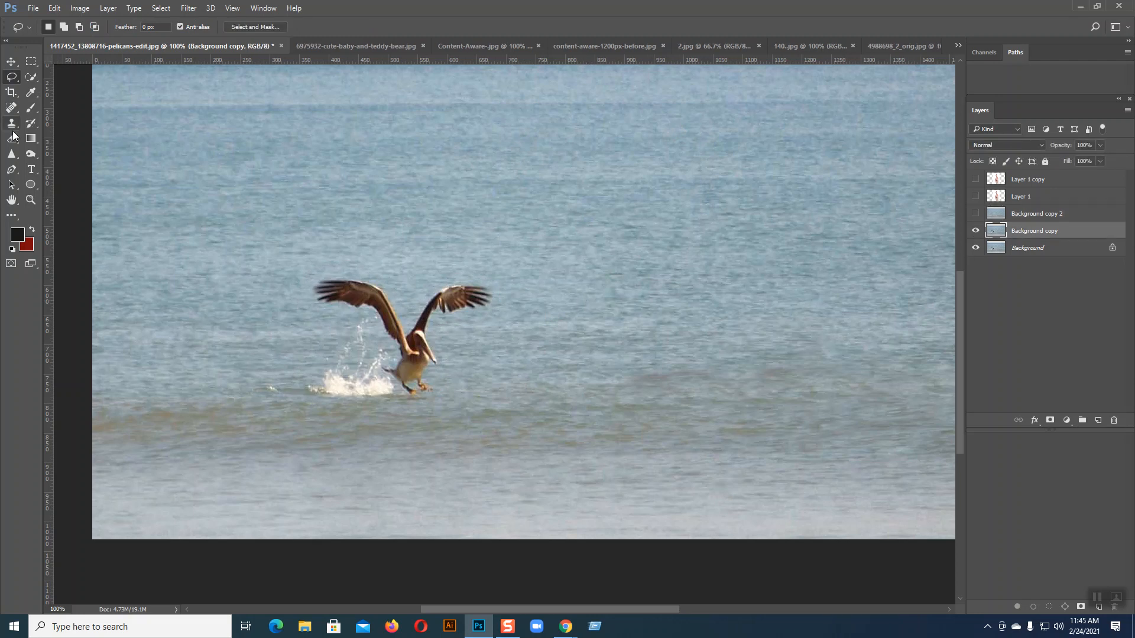
- Activate the Clone Stamp Tool and set its blending mode to Multiply
drag(11, 123, 60, 129)
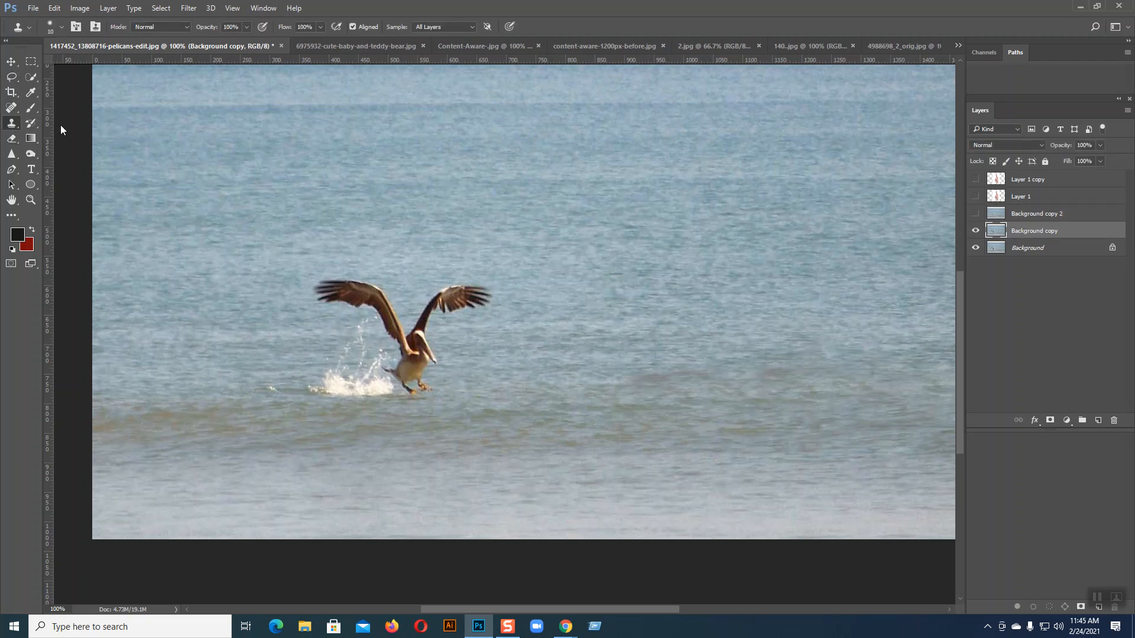
click(160, 26)
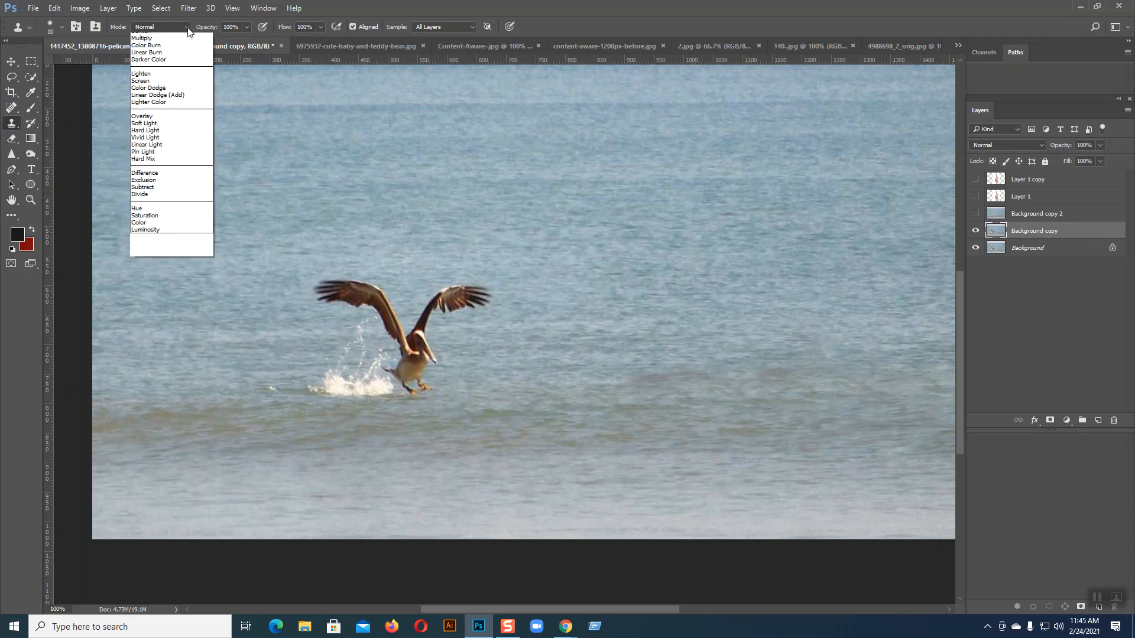
click(171, 74)
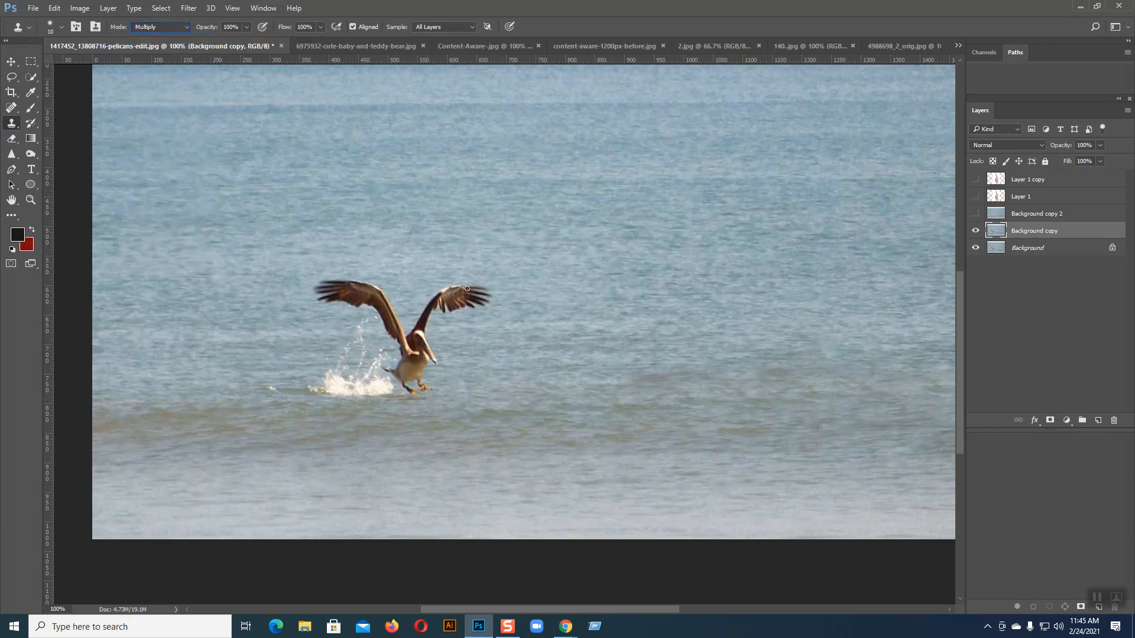
- Add an empty layer above Background copy and enlarge the Clone Stamp brush for the pelican
click(1099, 419)
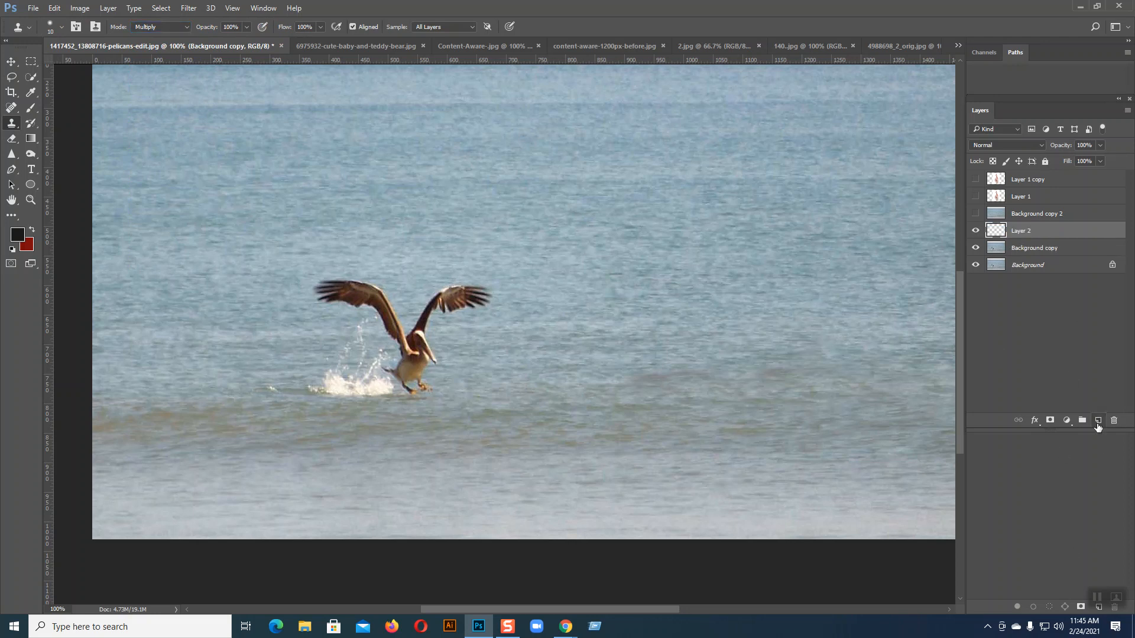
key(ctrl+equal)
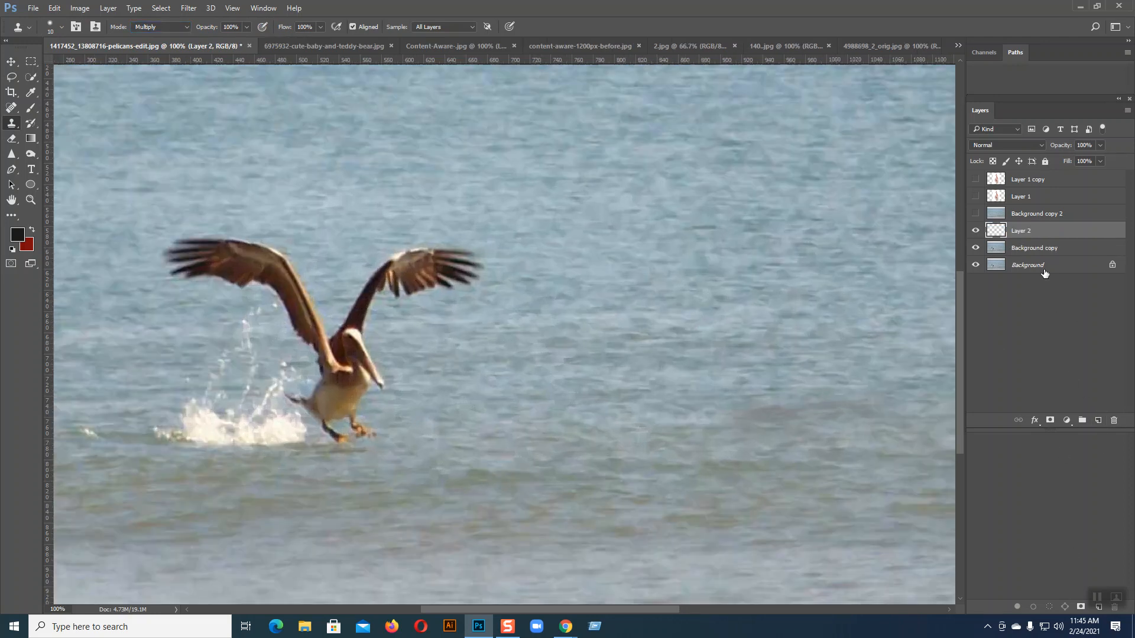
key(bracketright)
key(bracketright)
key(bracketright)
key(bracketright)
key(bracketright)
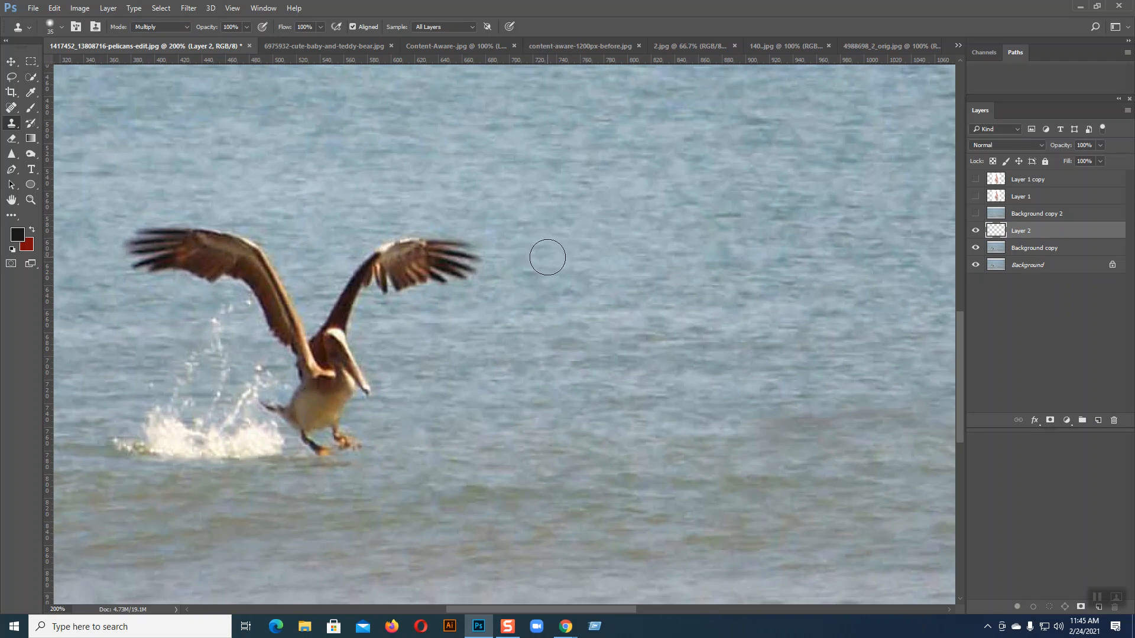
- Clone water over the feather tips of the pelican's wing nearest the open water, and undo the last stroke
mouse_move(502, 256)
mouse_down()
mouse_move(440, 251)
mouse_move(471, 250)
mouse_move(457, 270)
mouse_move(470, 274)
mouse_move(439, 275)
mouse_move(434, 250)
mouse_move(429, 282)
mouse_move(484, 257)
mouse_move(385, 258)
mouse_move(424, 247)
mouse_move(414, 275)
mouse_up()
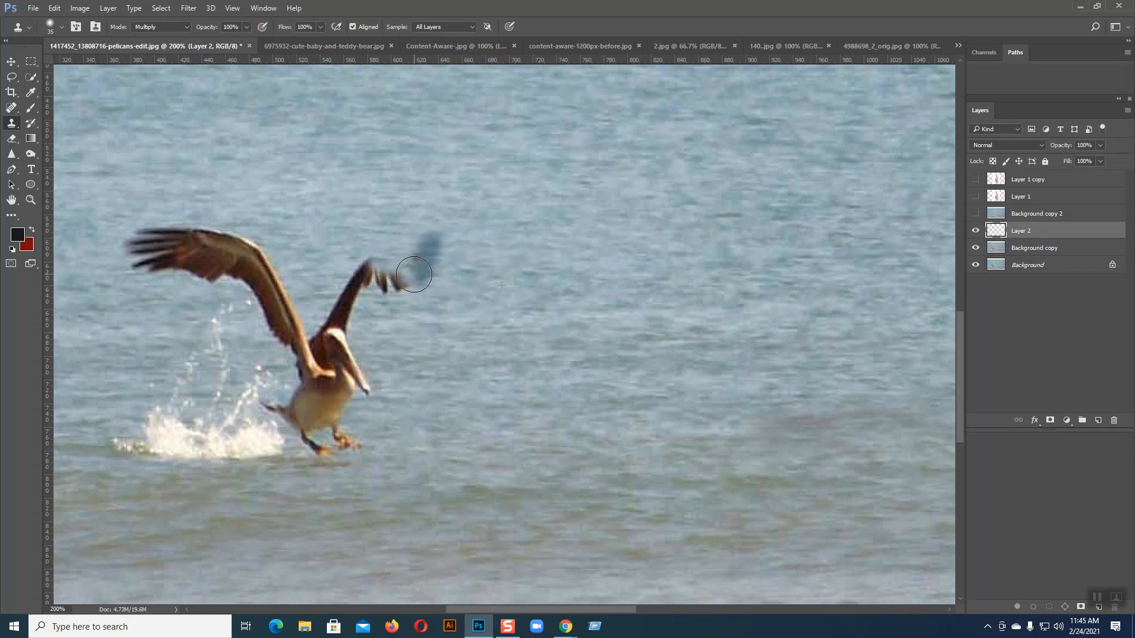
key(ctrl+z)
key(ctrl+z)
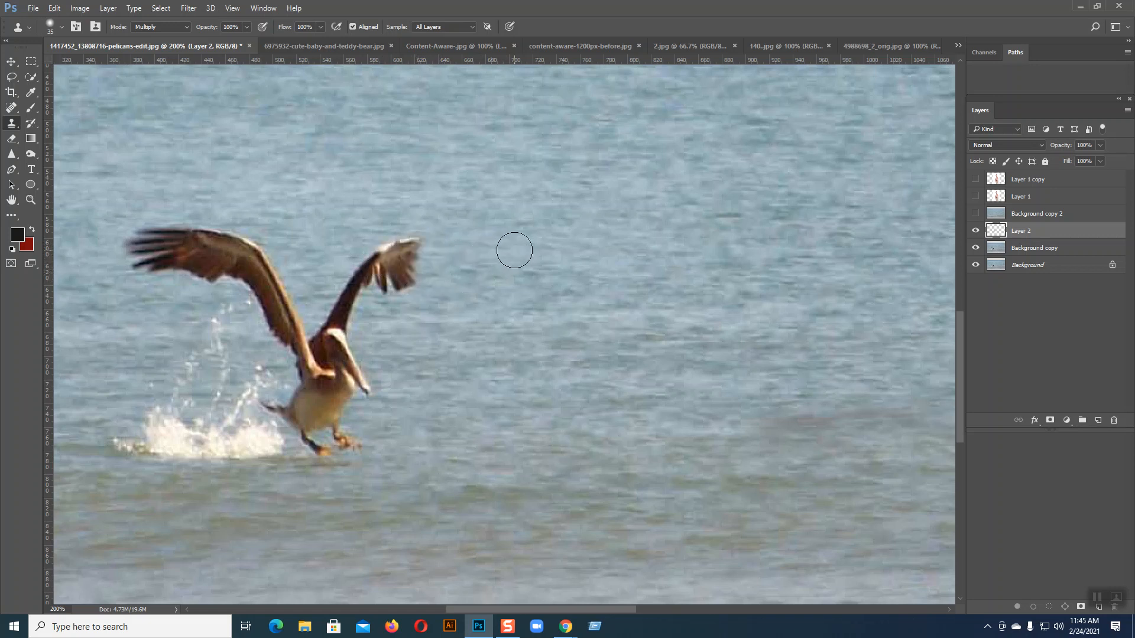
- Try to clone freshly sampled water over the rest of the shortened wing, and undo the strokes
alt+click(515, 250)
mouse_move(421, 248)
mouse_down()
mouse_move(403, 278)
mouse_move(387, 255)
mouse_move(380, 288)
mouse_move(362, 266)
mouse_move(374, 247)
mouse_up()
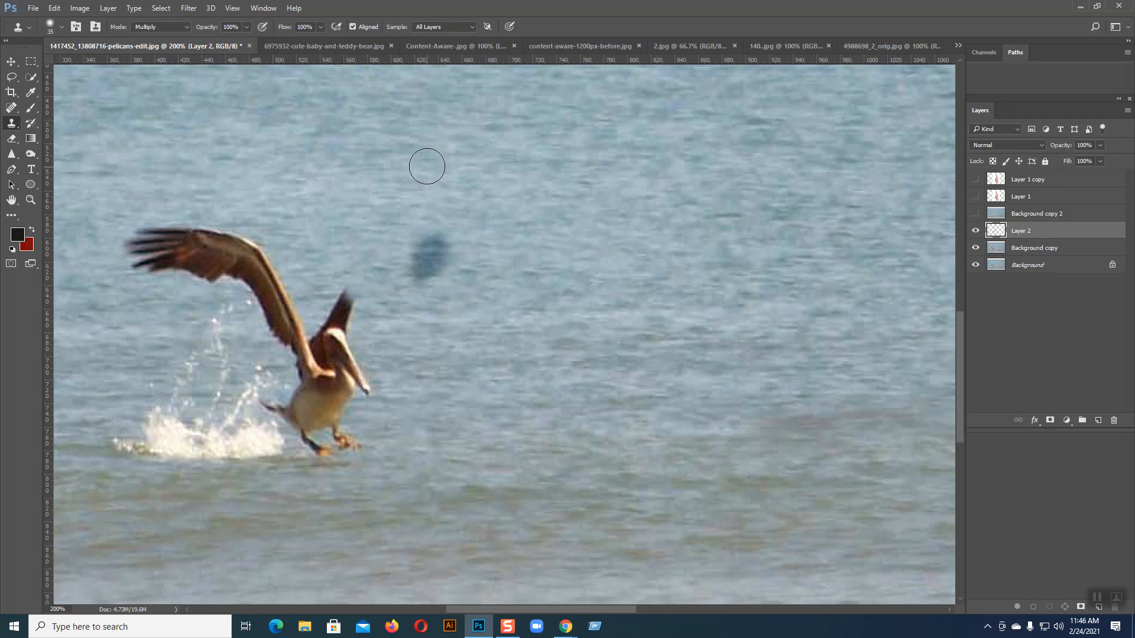
mouse_move(431, 225)
mouse_down()
mouse_move(421, 281)
mouse_move(448, 215)
mouse_up()
key(ctrl+z)
key(ctrl+z)
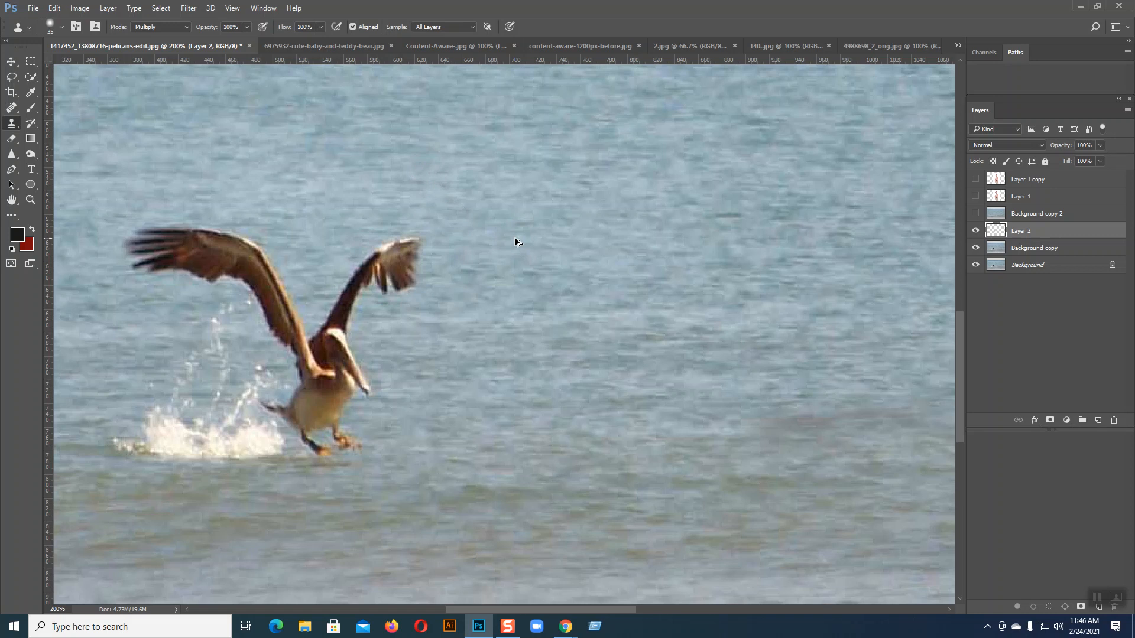
- Set the Clone Stamp mode to Normal and clone water over the pelican's shortened wing, head, body and feet
click(180, 27)
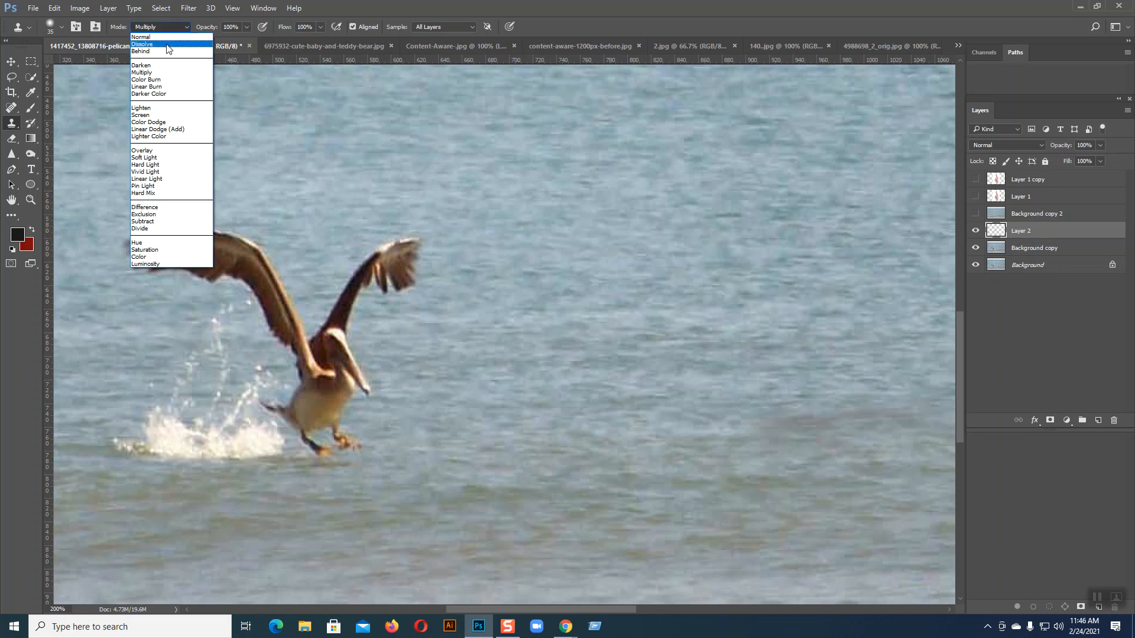
click(159, 36)
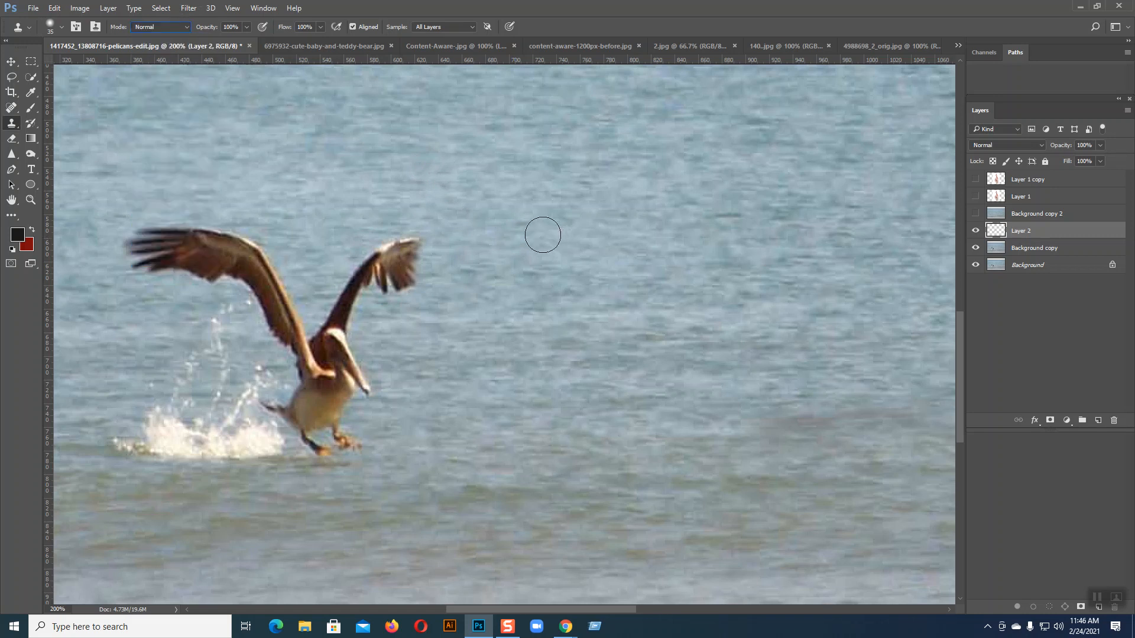
mouse_move(415, 245)
mouse_down()
mouse_move(412, 277)
mouse_move(405, 243)
mouse_move(391, 249)
mouse_move(399, 280)
mouse_move(370, 258)
mouse_move(384, 282)
mouse_move(363, 275)
mouse_move(370, 287)
mouse_move(364, 273)
mouse_move(344, 312)
mouse_move(355, 464)
mouse_move(340, 319)
mouse_move(317, 454)
mouse_move(326, 325)
mouse_move(303, 440)
mouse_move(289, 410)
mouse_up()
drag(490, 349, 641, 347)
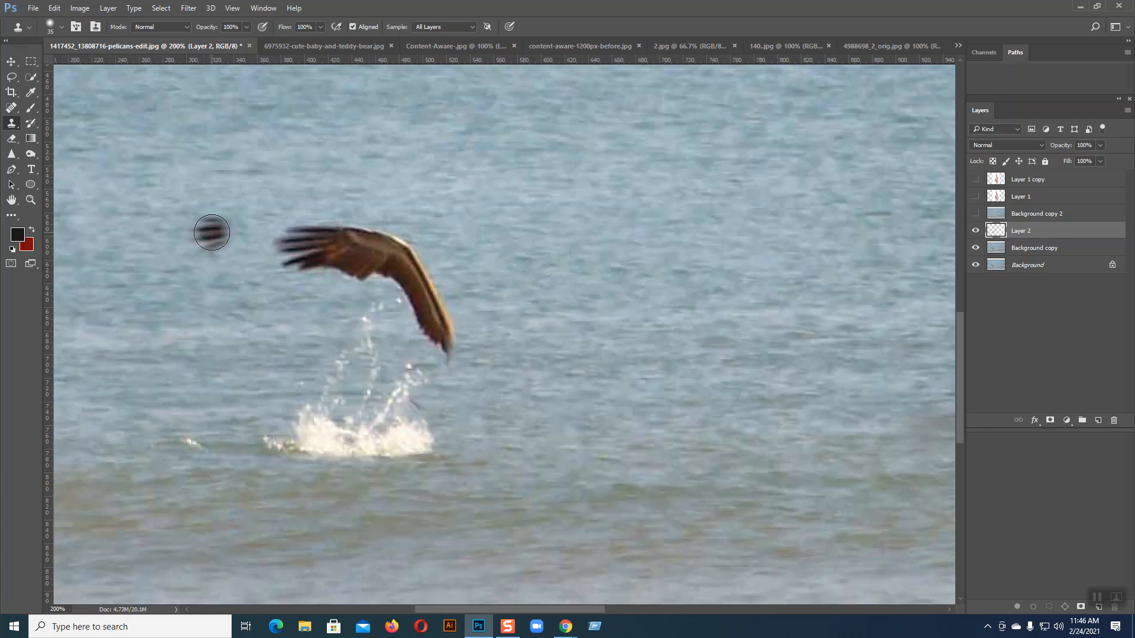
- Clone water over the pelican's remaining wing and the white splash beneath it, resampling nearby clean water
mouse_move(254, 239)
mouse_down()
mouse_move(299, 233)
mouse_move(287, 274)
mouse_move(315, 233)
mouse_move(310, 261)
mouse_move(320, 226)
mouse_move(348, 228)
mouse_move(325, 254)
mouse_move(364, 237)
mouse_move(339, 269)
mouse_move(386, 239)
mouse_move(360, 265)
mouse_move(409, 246)
mouse_move(386, 275)
mouse_move(405, 272)
mouse_move(367, 270)
mouse_up()
alt+click(217, 243)
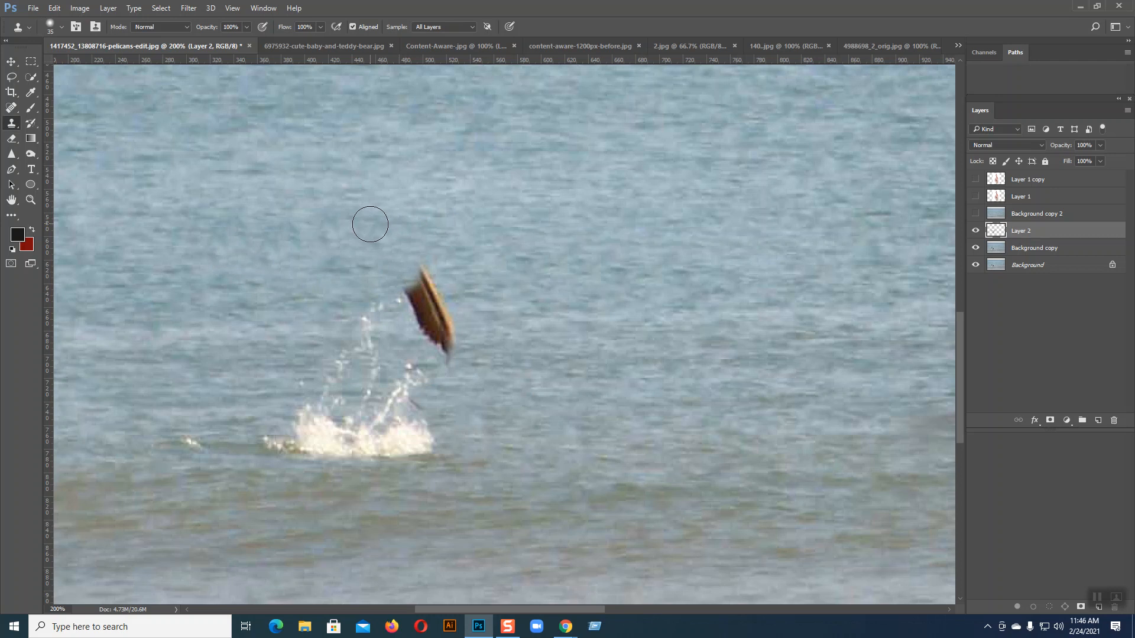
mouse_move(310, 321)
mouse_down()
mouse_move(382, 312)
mouse_move(434, 321)
mouse_move(404, 321)
mouse_move(425, 307)
mouse_move(399, 308)
mouse_move(424, 282)
mouse_up()
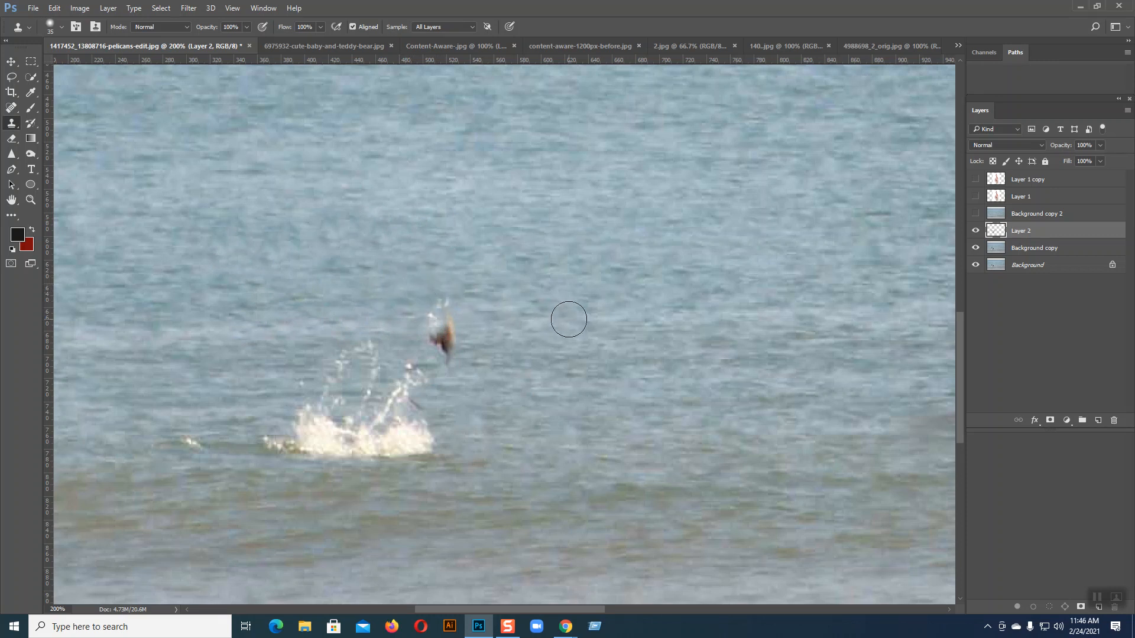
mouse_move(469, 329)
mouse_down()
mouse_move(444, 328)
mouse_move(455, 308)
mouse_move(423, 308)
mouse_move(458, 324)
mouse_move(434, 337)
mouse_move(464, 341)
mouse_move(416, 371)
mouse_move(447, 376)
mouse_move(400, 393)
mouse_move(428, 415)
mouse_move(410, 423)
mouse_move(436, 431)
mouse_move(400, 454)
mouse_move(429, 441)
mouse_move(380, 431)
mouse_move(401, 456)
mouse_up()
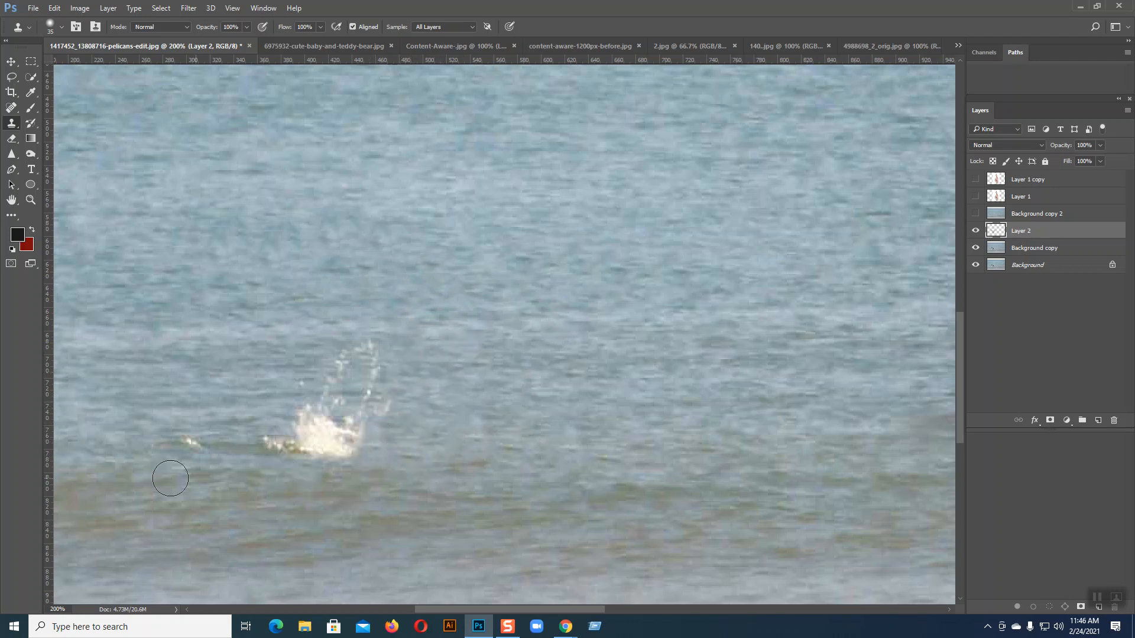
mouse_move(127, 452)
mouse_down()
mouse_move(205, 437)
mouse_move(184, 445)
mouse_move(140, 423)
mouse_move(178, 445)
mouse_move(250, 447)
mouse_move(223, 451)
mouse_move(196, 435)
mouse_move(215, 454)
mouse_move(331, 453)
mouse_move(177, 421)
mouse_move(274, 463)
mouse_move(322, 458)
mouse_move(347, 451)
mouse_move(303, 436)
mouse_move(355, 431)
mouse_move(310, 398)
mouse_move(360, 363)
mouse_move(363, 400)
mouse_move(309, 398)
mouse_move(277, 380)
mouse_move(370, 357)
mouse_move(370, 388)
mouse_up()
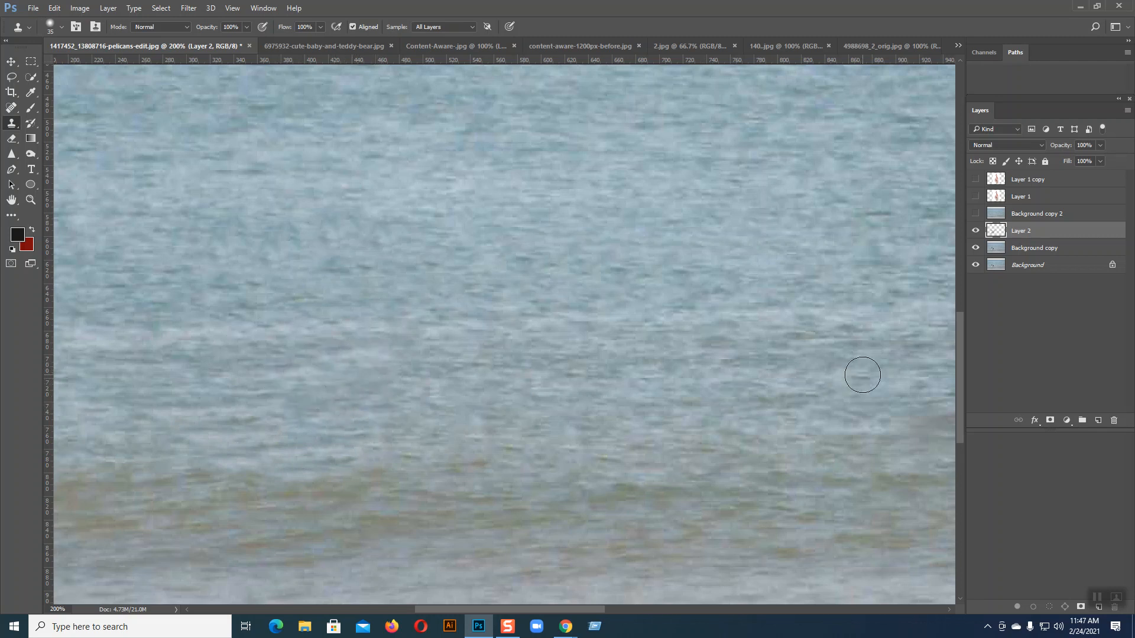
- Toggle the visibility of Background copy 2 and Layer 2 to compare both pelican removals with the original
key(ctrl+minus)
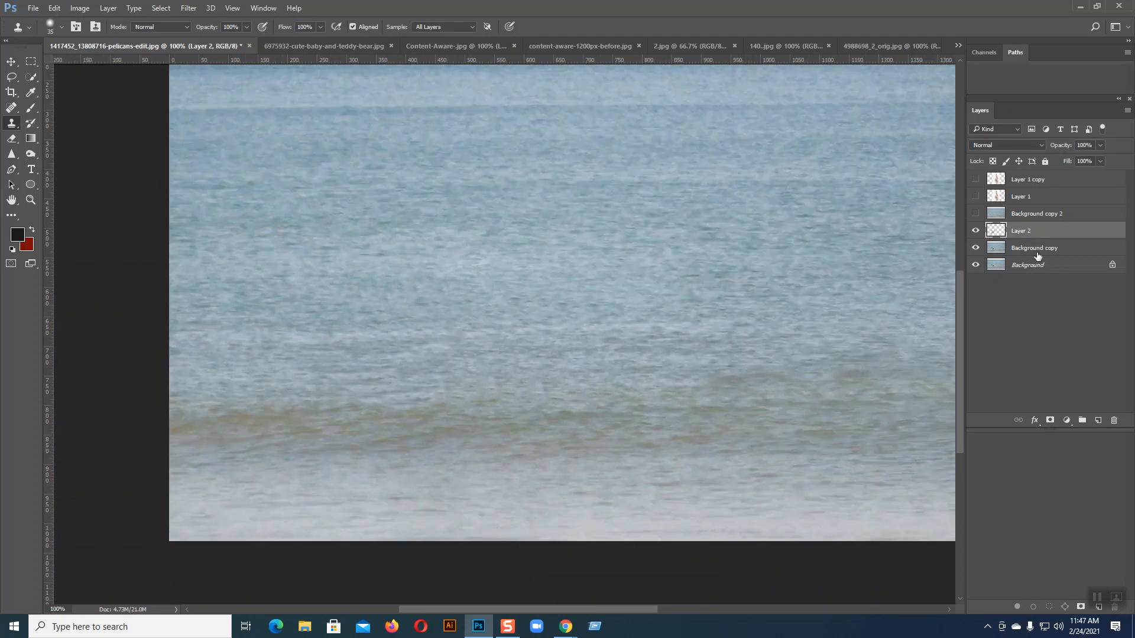
click(975, 214)
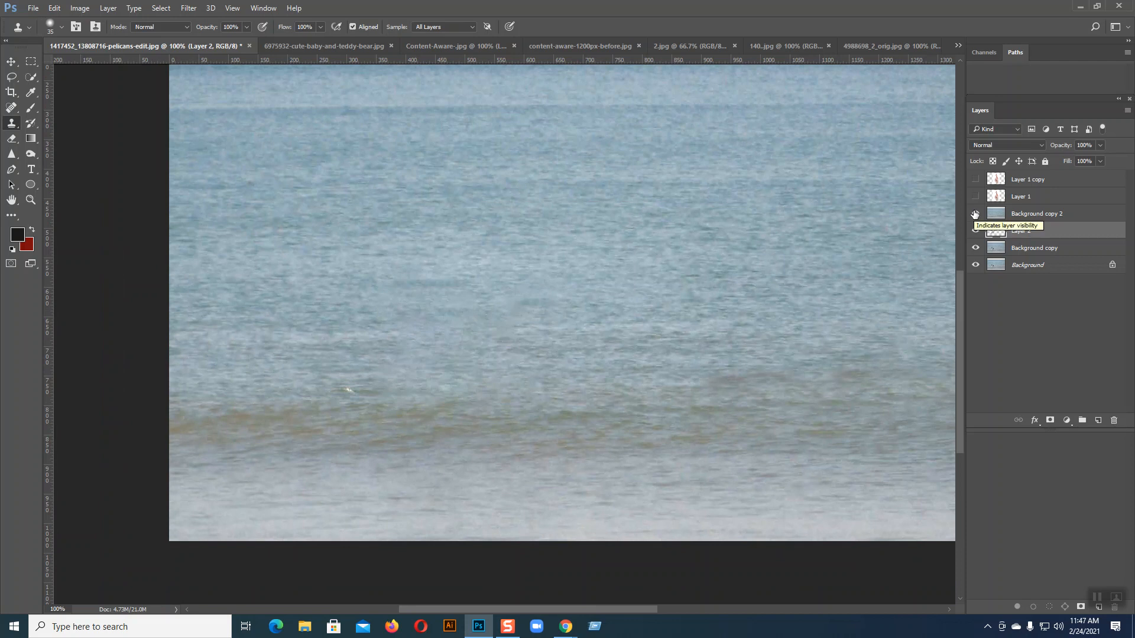
click(976, 231)
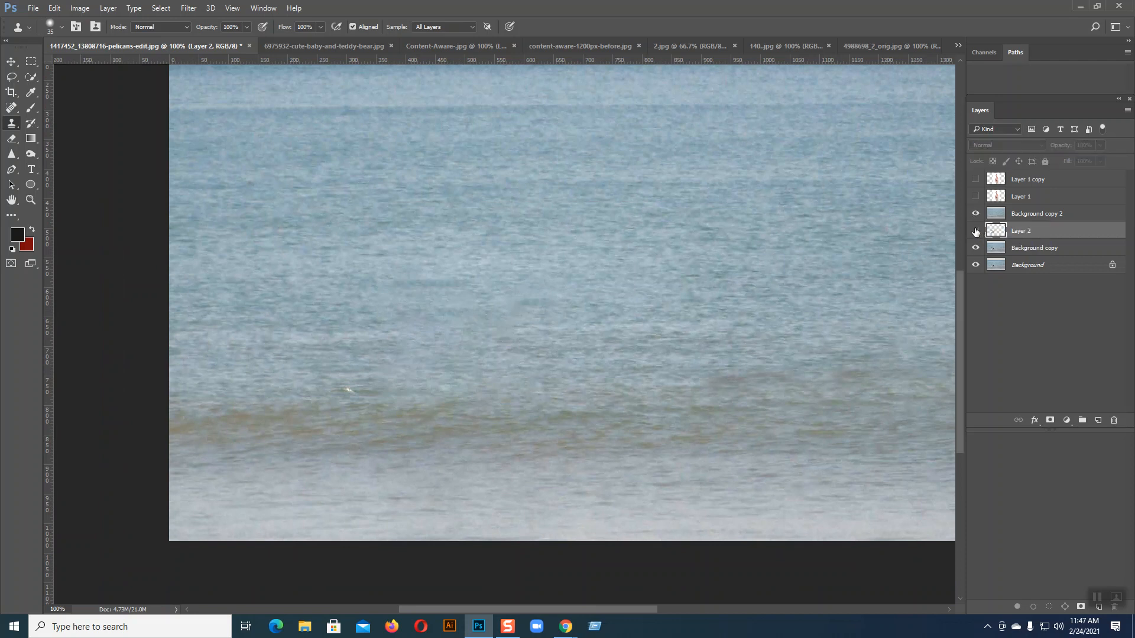
click(976, 215)
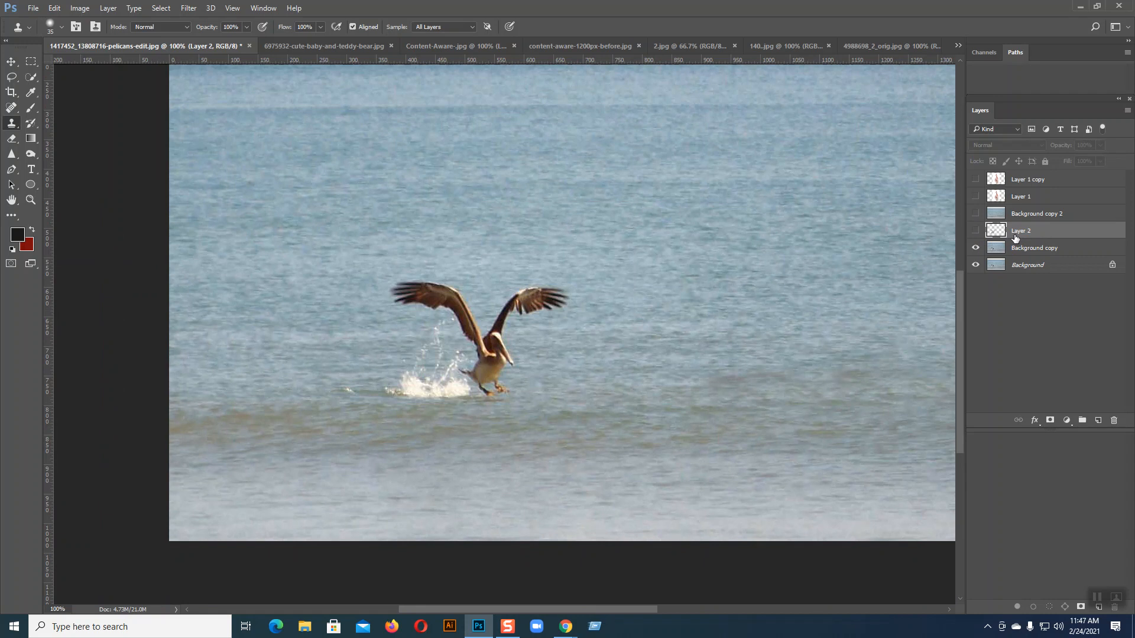
click(976, 231)
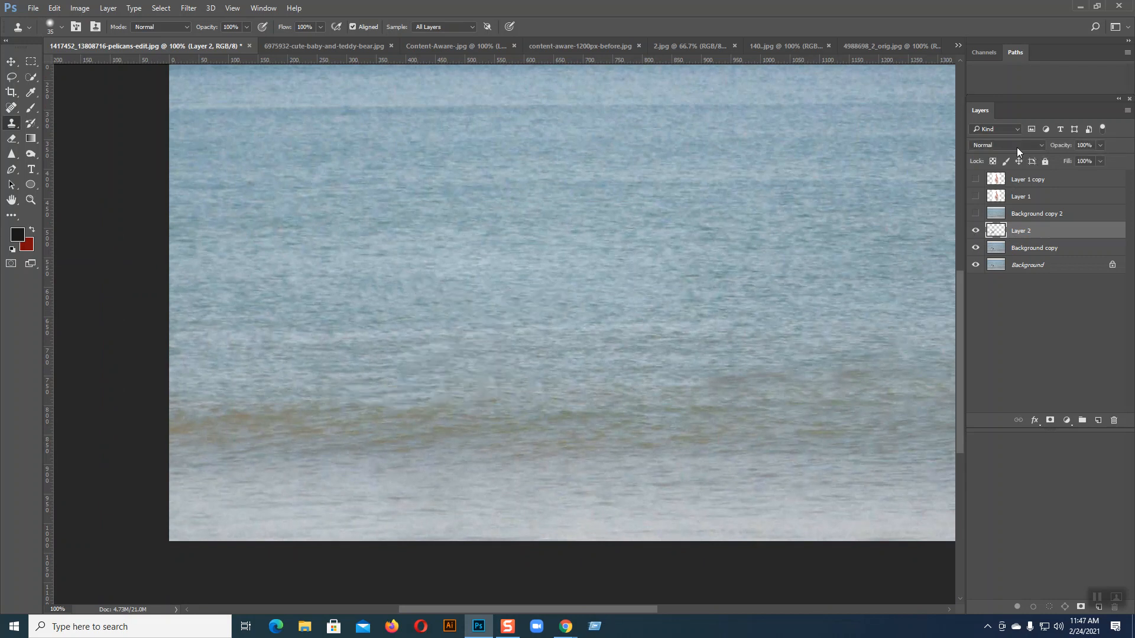
- Try the Multiply blending mode on Layer 2, and restore it to Normal
click(1017, 146)
click(991, 185)
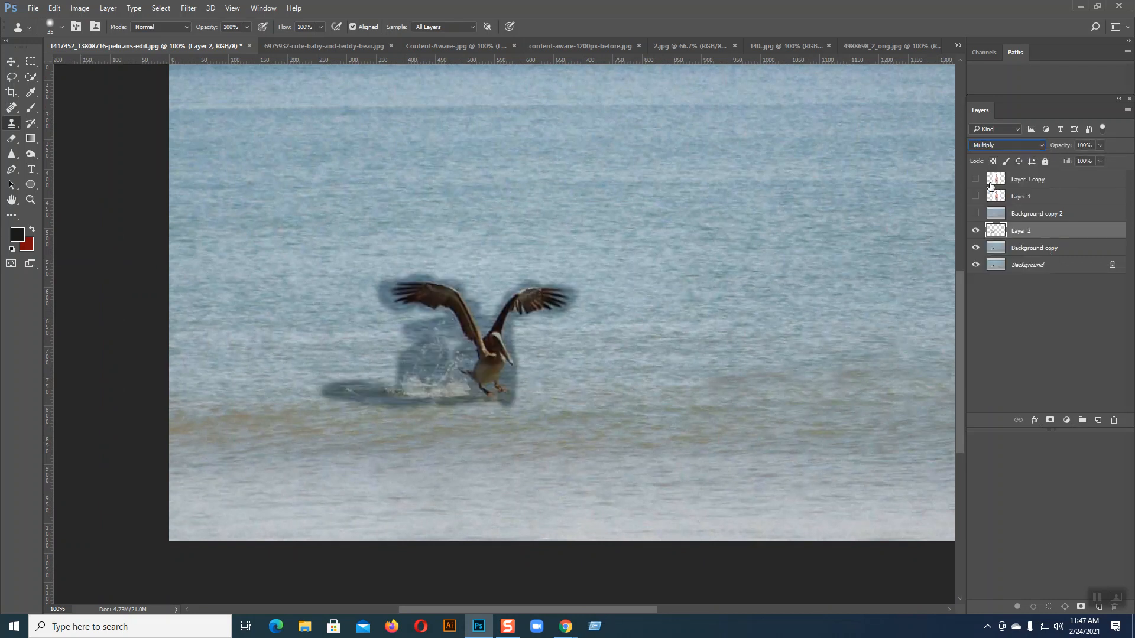
click(998, 143)
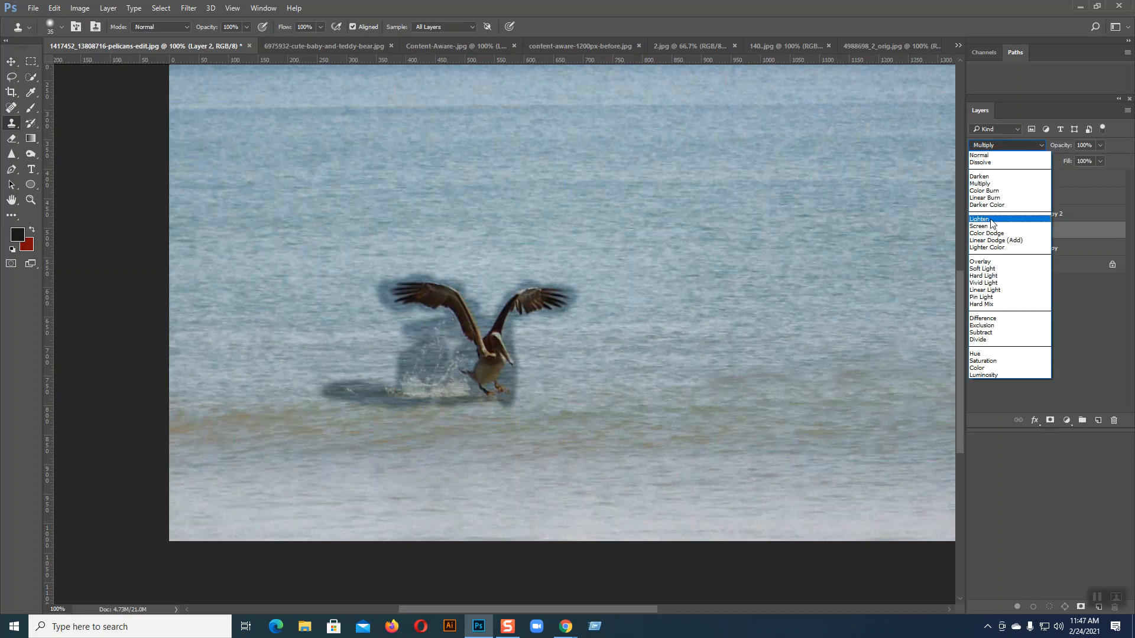
click(990, 155)
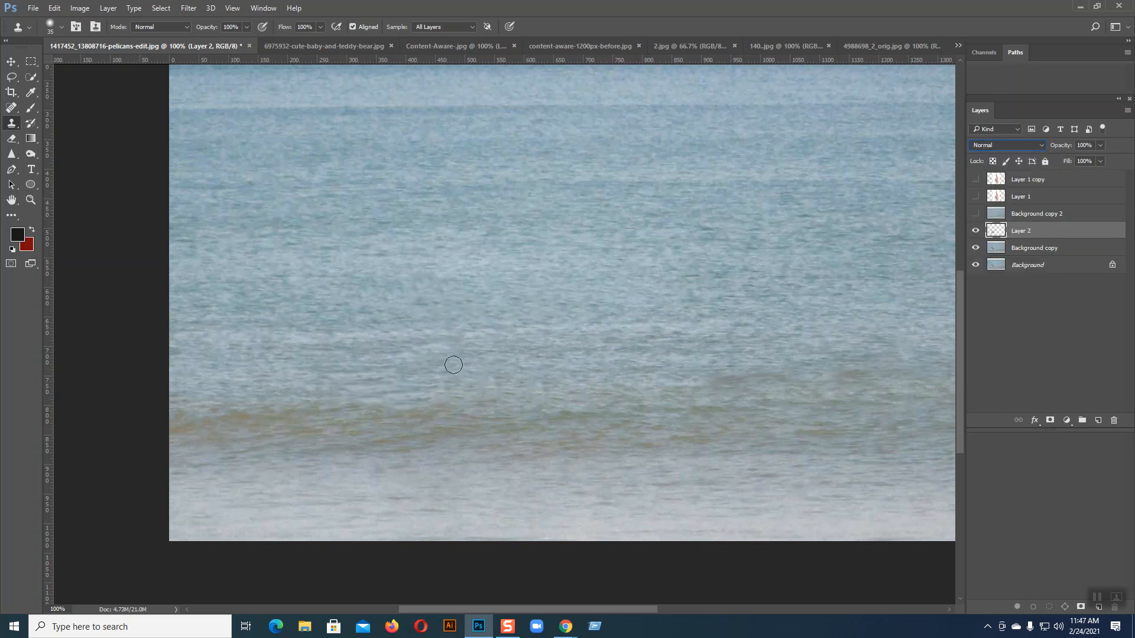
- Show and hide Background copy 2 to compare its fill with the cloned water
click(976, 216)
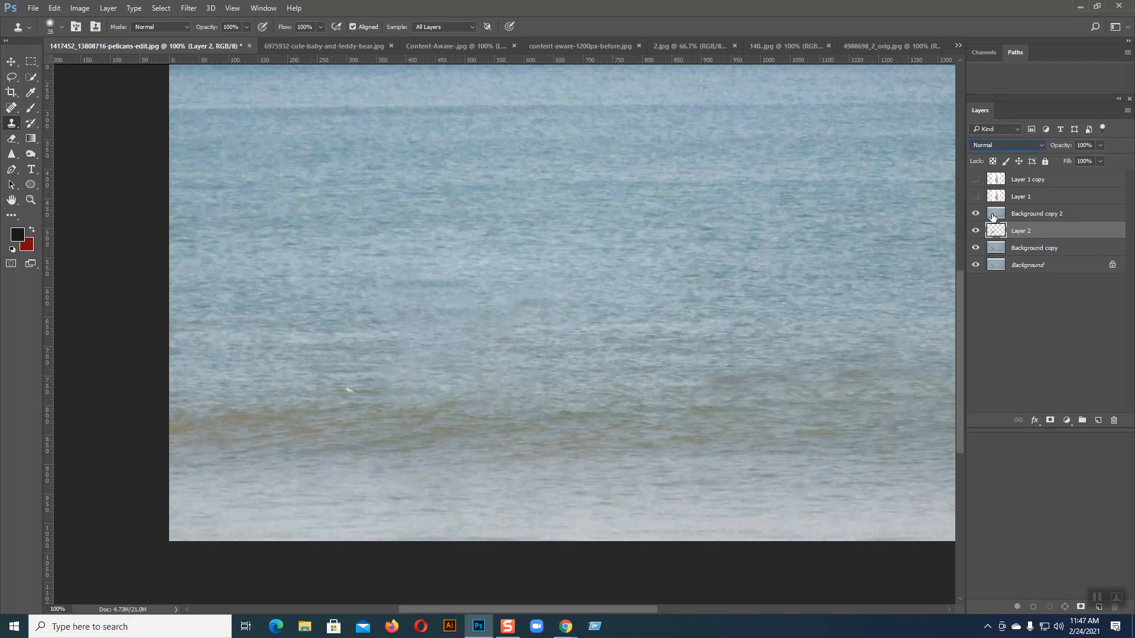
click(976, 215)
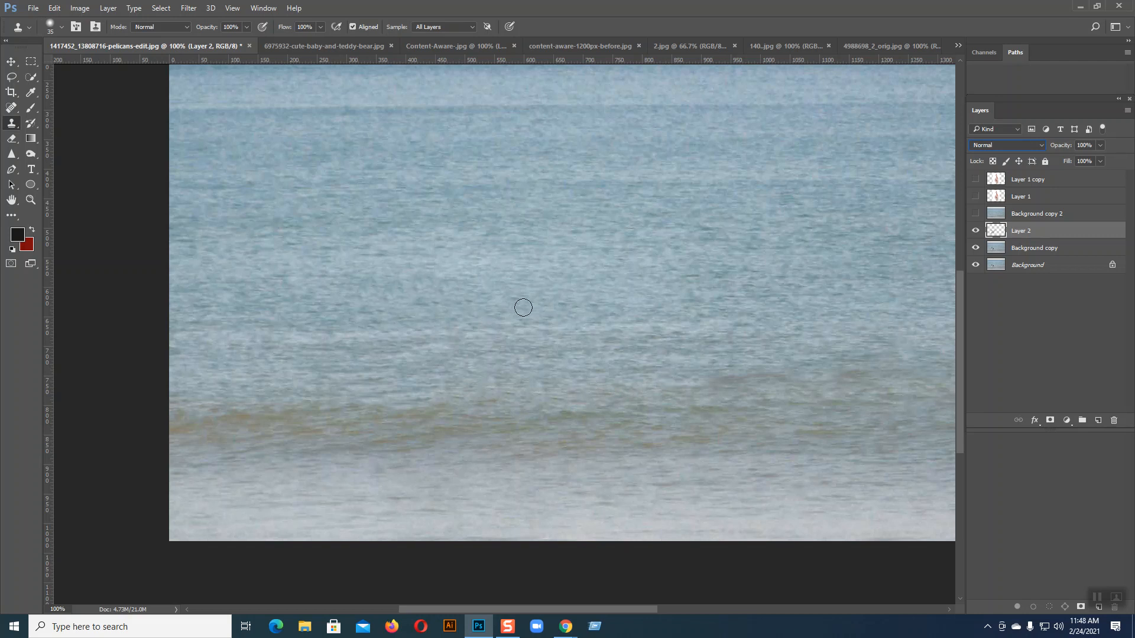
- In Content-Aware.jpg, hide Layer 1 copy and duplicate Layer 1 for cleaning up the sand debris
click(442, 45)
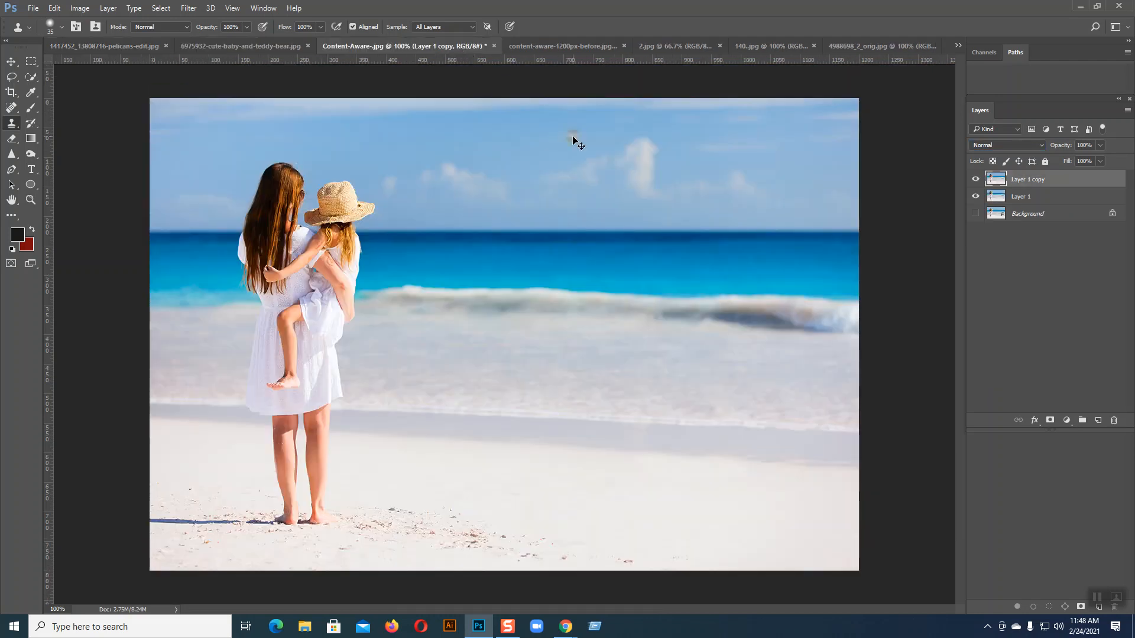
key(ctrl+plus)
key(ctrl+plus)
key(ctrl+plus)
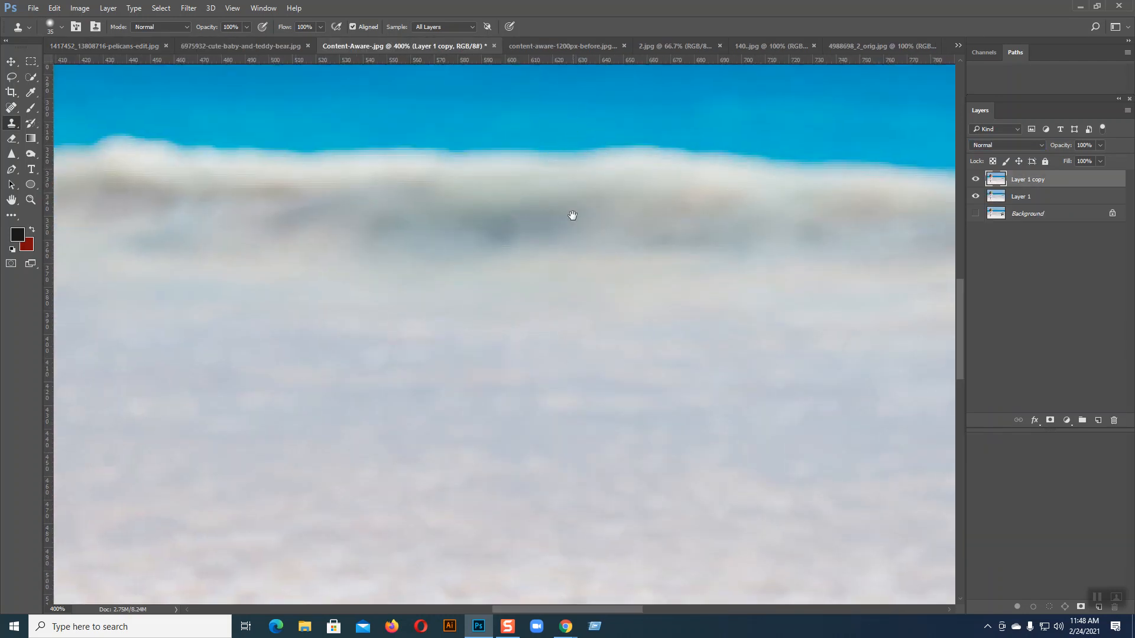
drag(573, 215, 599, 146)
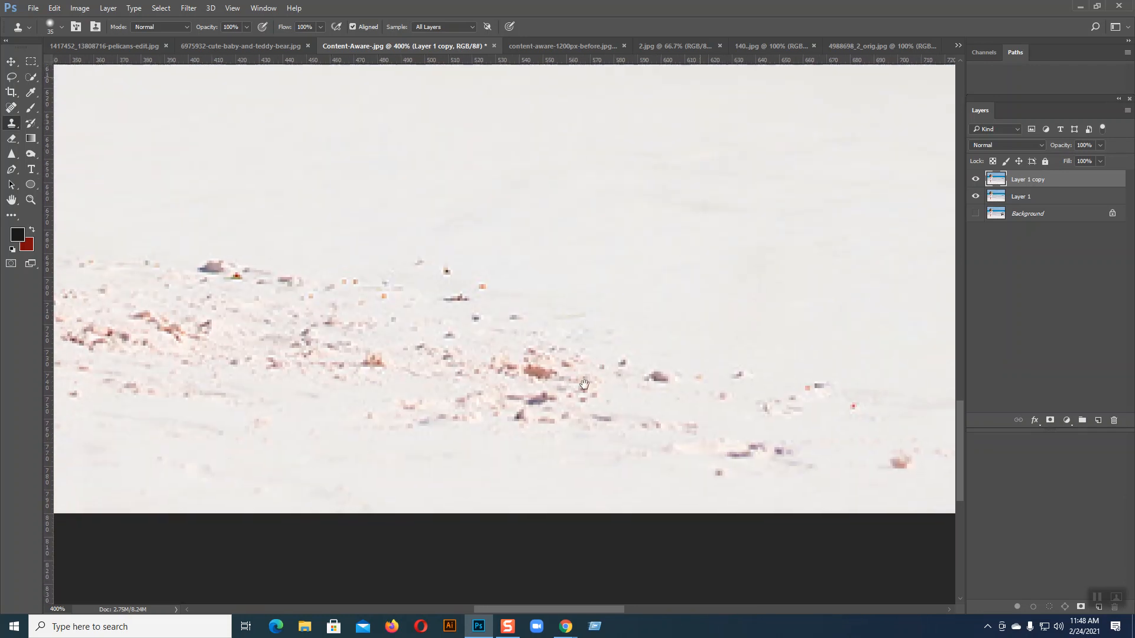
drag(550, 339, 426, 332)
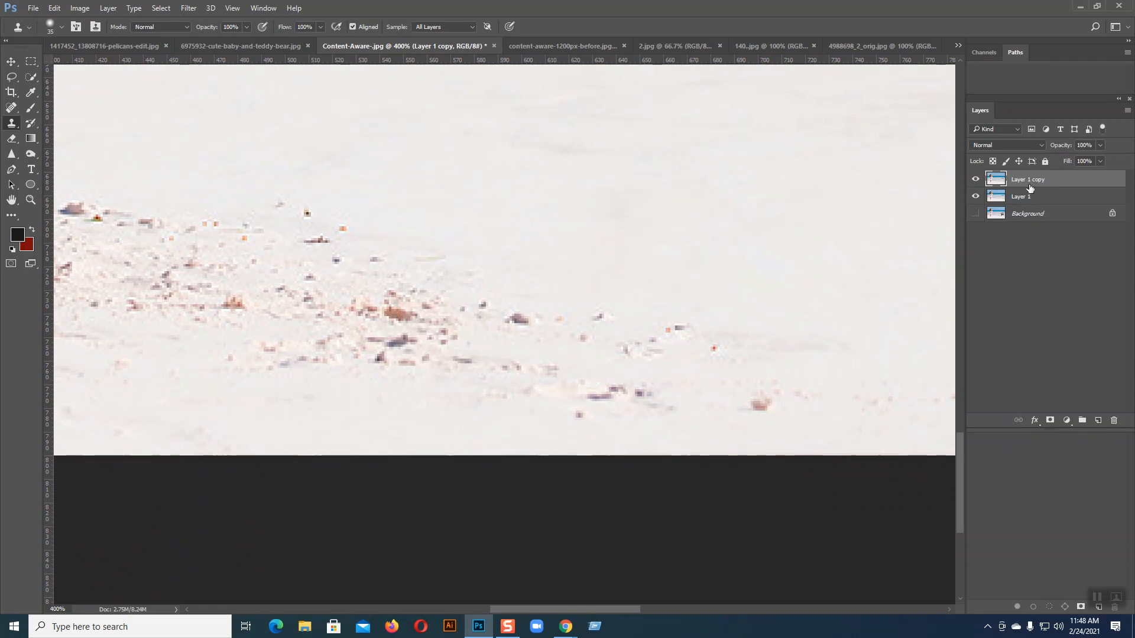
click(976, 180)
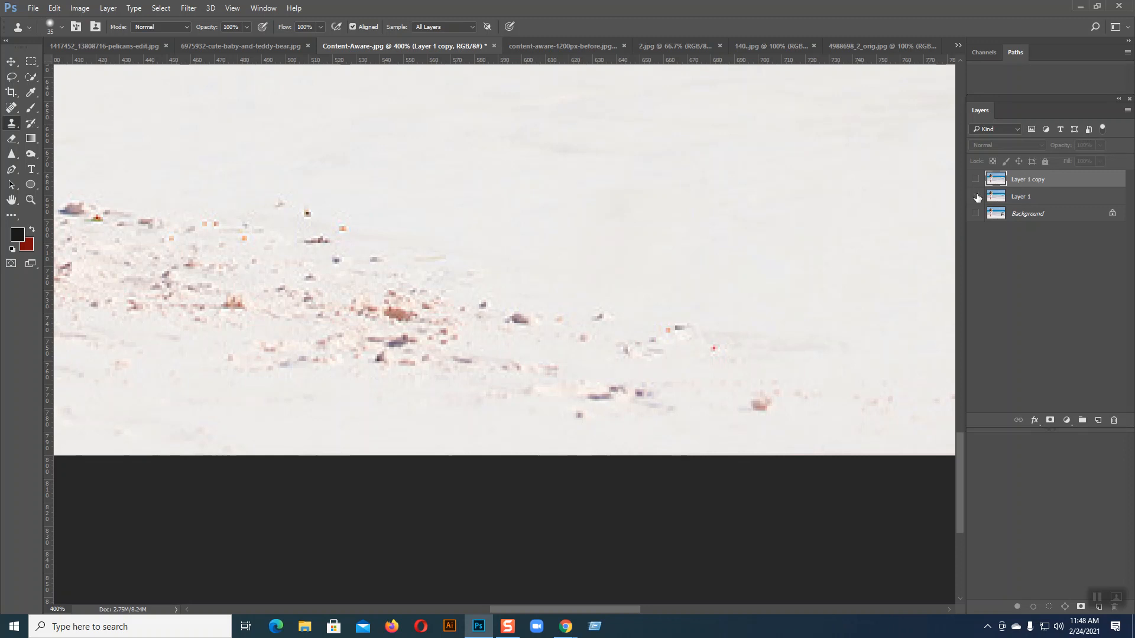
click(976, 197)
click(976, 197)
click(1018, 197)
key(ctrl+j)
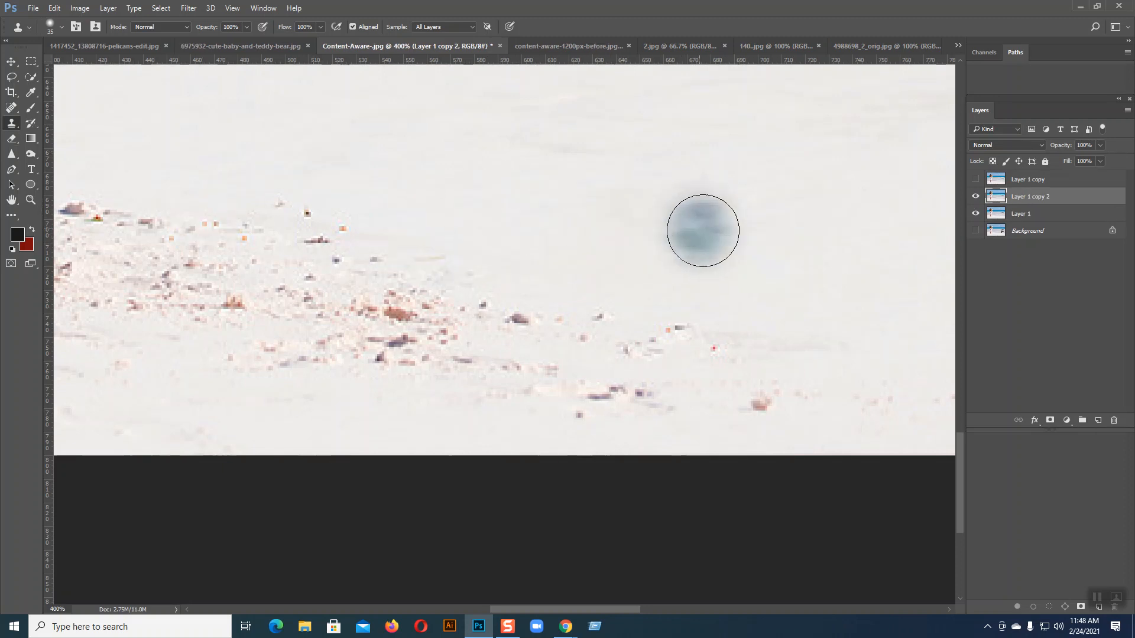
- Clone clean sand over the outer part of the debris trail, farthest from the woman's feet
alt+click(794, 246)
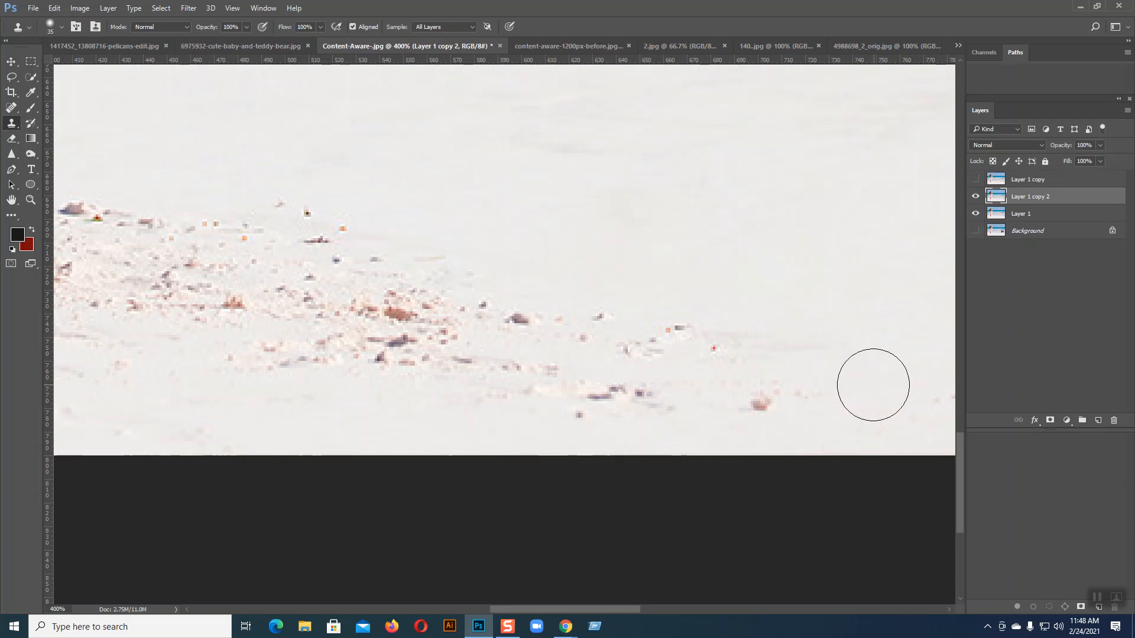
mouse_move(796, 379)
mouse_down()
mouse_move(628, 314)
mouse_move(750, 380)
mouse_move(583, 375)
mouse_up()
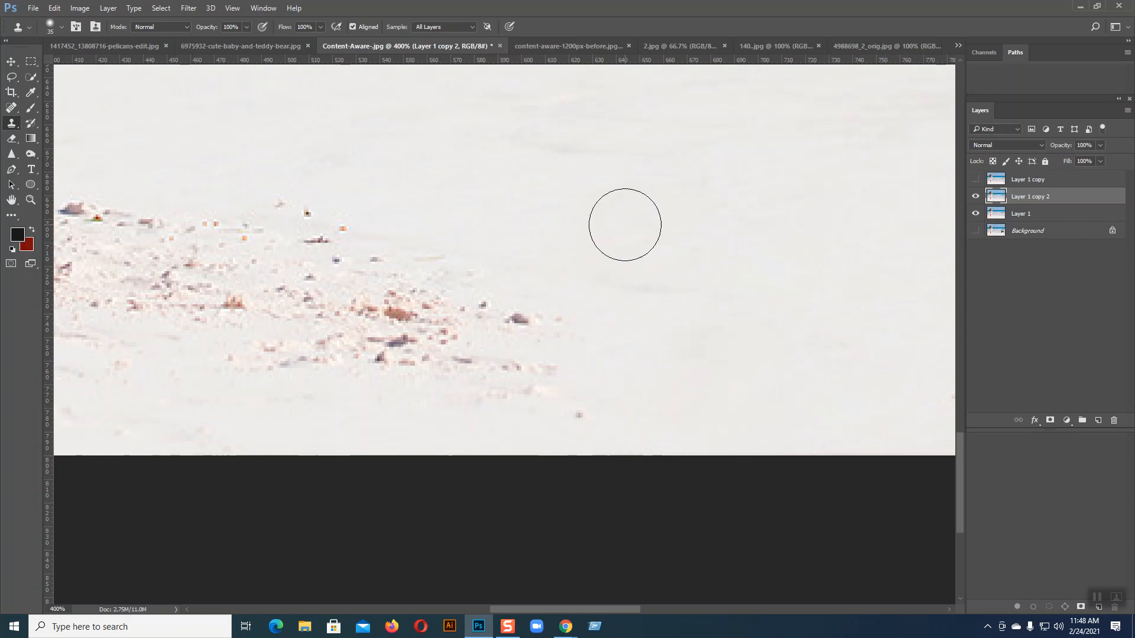
alt+click(346, 128)
mouse_move(282, 175)
mouse_down()
mouse_move(355, 240)
mouse_move(513, 269)
mouse_move(470, 281)
mouse_move(574, 302)
mouse_up()
alt+click(283, 129)
mouse_move(195, 204)
mouse_down()
mouse_move(395, 269)
mouse_move(393, 289)
mouse_move(534, 313)
mouse_move(448, 313)
mouse_move(575, 353)
mouse_move(473, 372)
mouse_move(645, 402)
mouse_up()
- Clone clean sand over the thicker debris beside the woman's foot, resampling nearby sand between strokes
drag(619, 314, 907, 370)
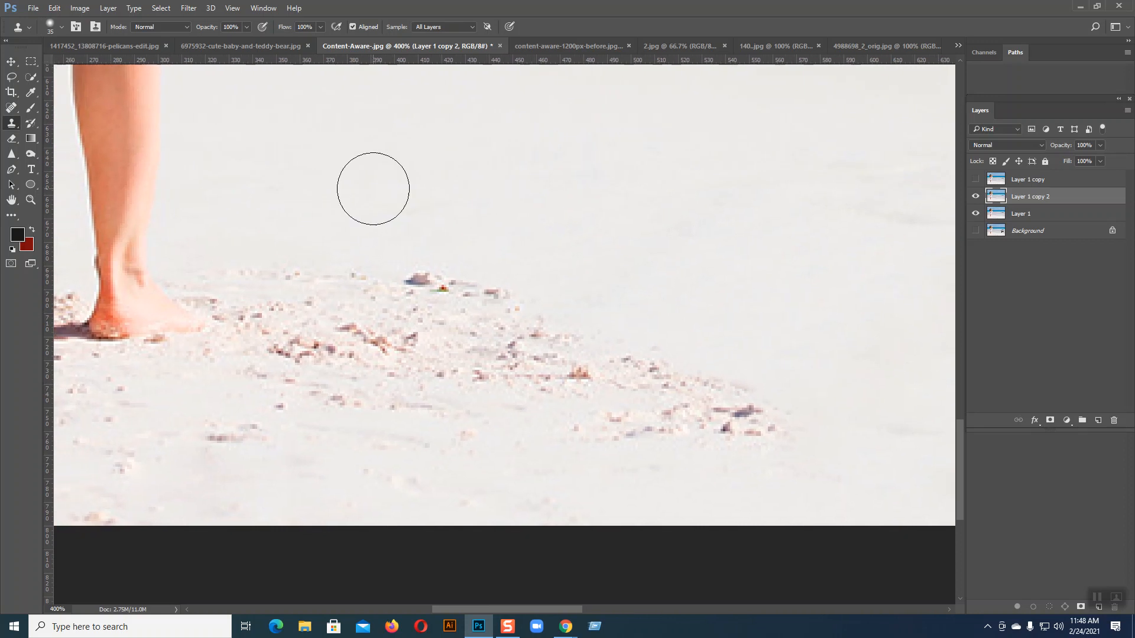
alt+click(355, 170)
mouse_move(319, 203)
mouse_down()
mouse_move(457, 258)
mouse_move(340, 261)
mouse_move(561, 296)
mouse_up()
alt+click(329, 158)
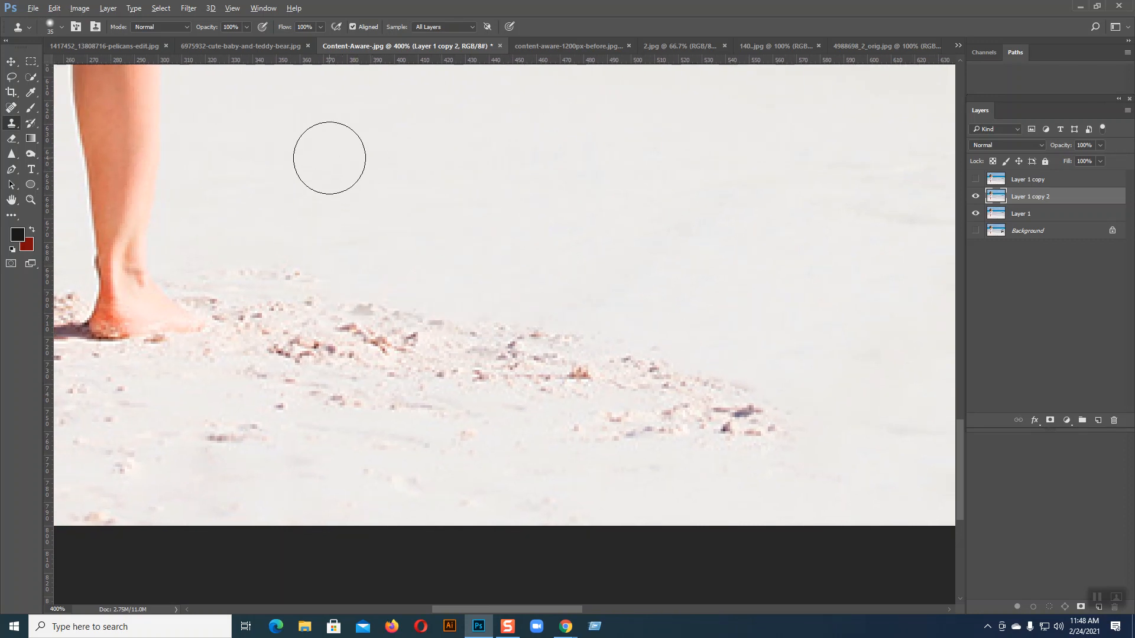
mouse_move(284, 247)
mouse_down()
mouse_move(447, 342)
mouse_move(640, 353)
mouse_move(783, 395)
mouse_move(648, 421)
mouse_move(557, 424)
mouse_up()
alt+click(401, 158)
mouse_move(278, 302)
mouse_down()
mouse_move(372, 347)
mouse_move(324, 406)
mouse_move(515, 375)
mouse_move(657, 446)
mouse_move(681, 499)
mouse_up()
- Clone clean sand over the leftover specks beyond the feet and the last debris patch along the photo's lower edge
drag(596, 337, 818, 299)
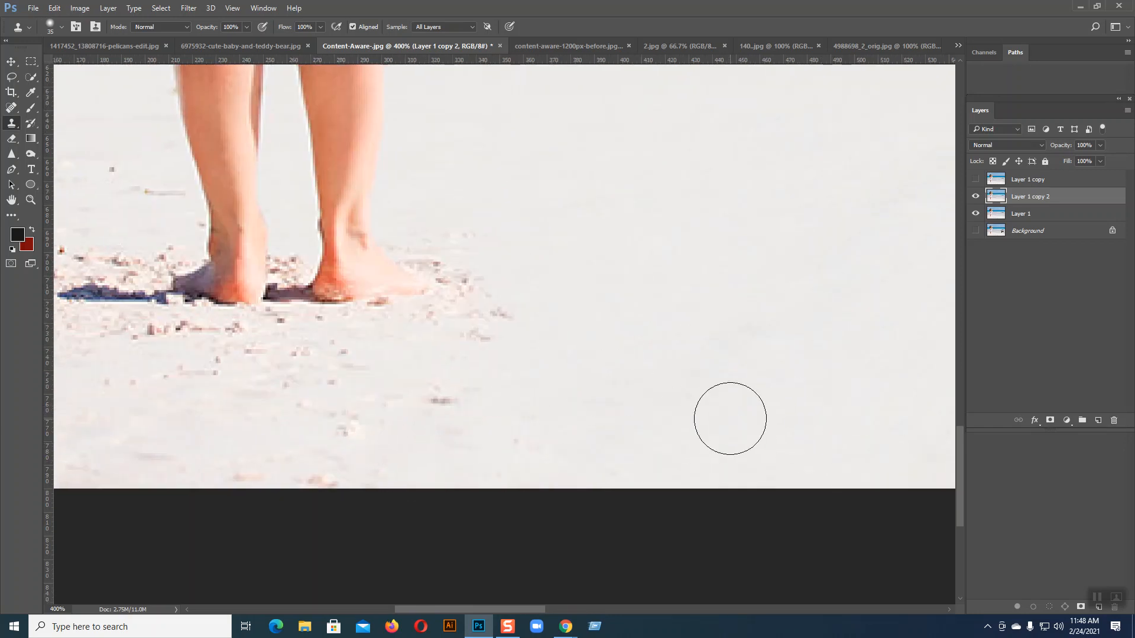
mouse_move(515, 397)
mouse_down()
mouse_move(317, 431)
mouse_move(588, 438)
mouse_move(717, 393)
mouse_move(875, 362)
mouse_up()
mouse_move(753, 389)
mouse_down()
mouse_move(857, 372)
mouse_move(479, 568)
mouse_up()
key(ctrl+minus)
key(ctrl+minus)
key(ctrl+minus)
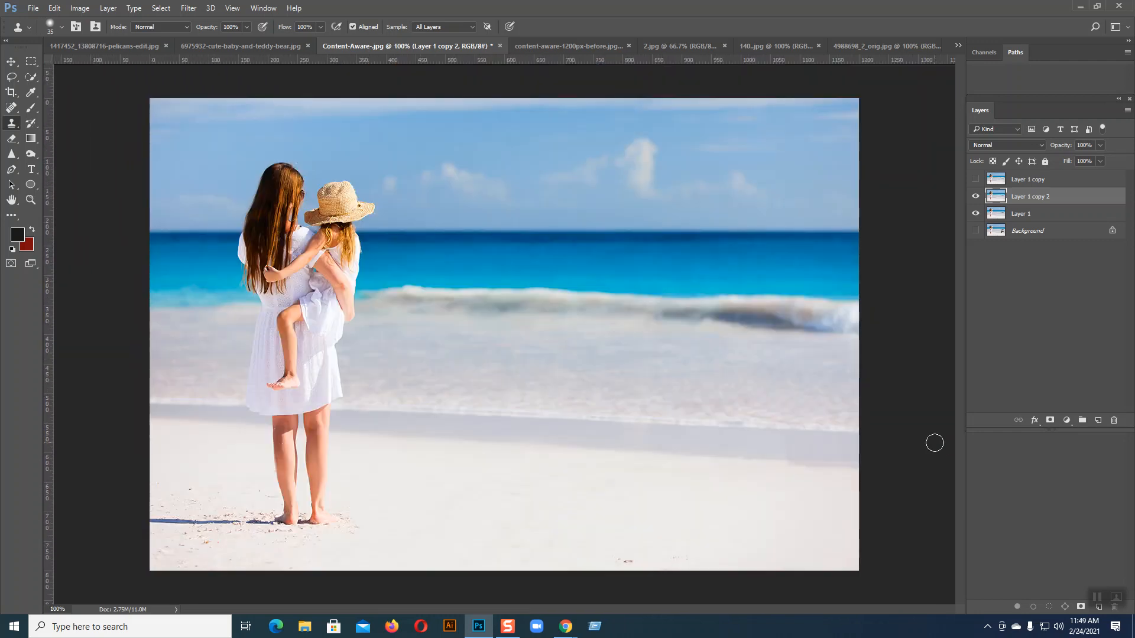
alt+click(738, 555)
drag(659, 566, 615, 563)
- Show Layer 1 copy, hide Layer 1 copy 2 and Layer 1, and duplicate Layer 1 copy
click(976, 179)
click(975, 196)
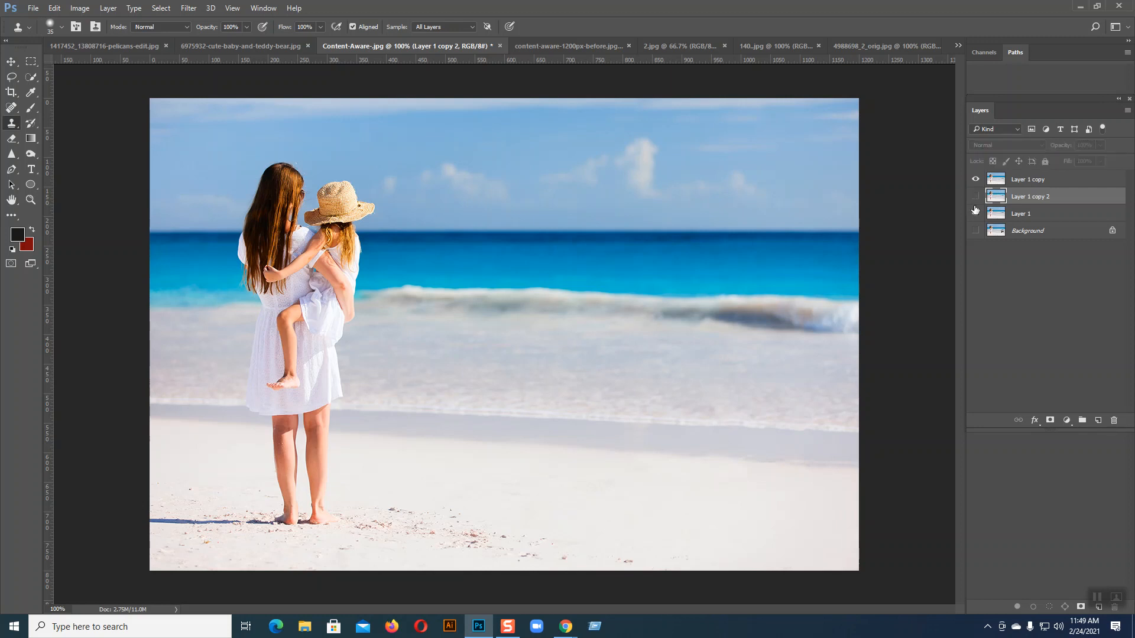
click(1012, 182)
key(ctrl+j)
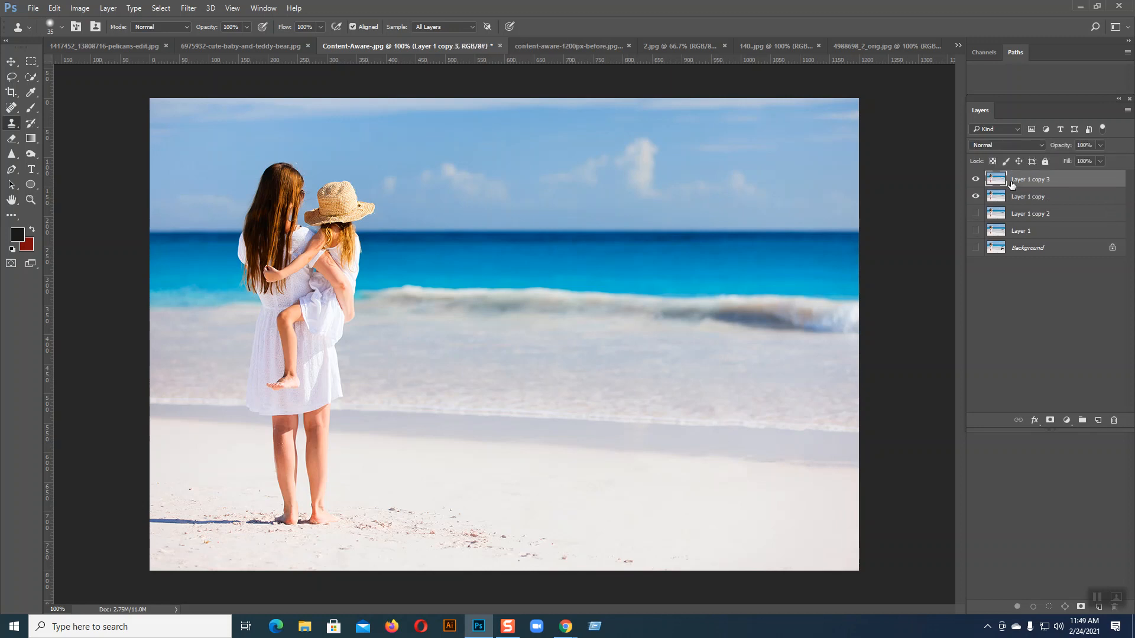
- Lasso the sand debris farthest from the woman's feet on Layer 1 copy 3, replace it with a Content-Aware fill, and deselect
key(ctrl+plus)
drag(649, 346, 605, 30)
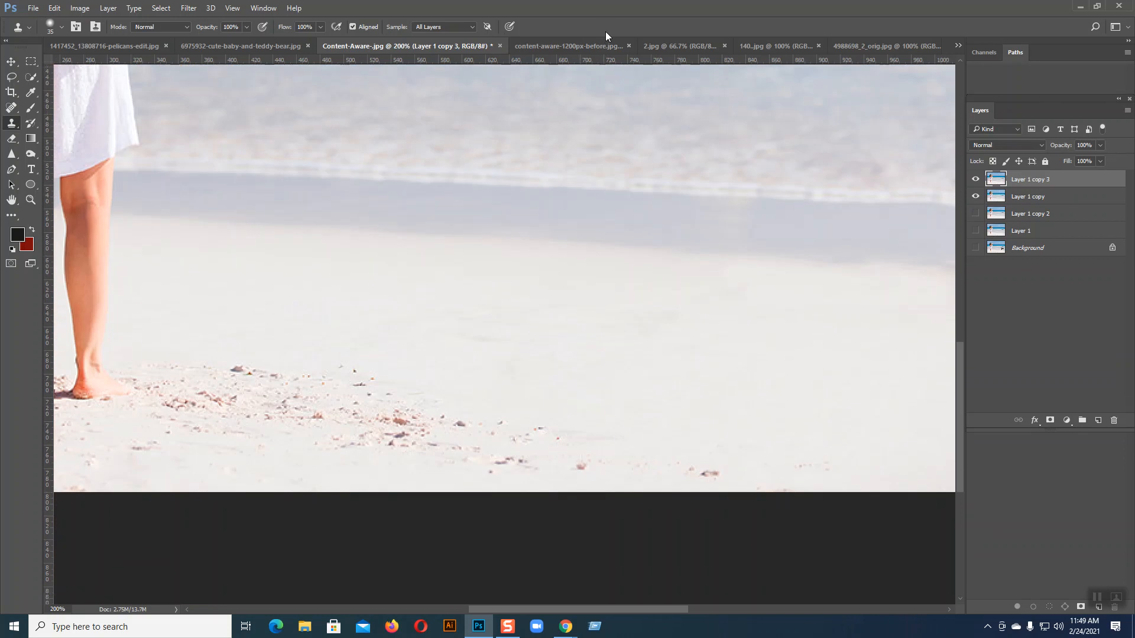
click(11, 77)
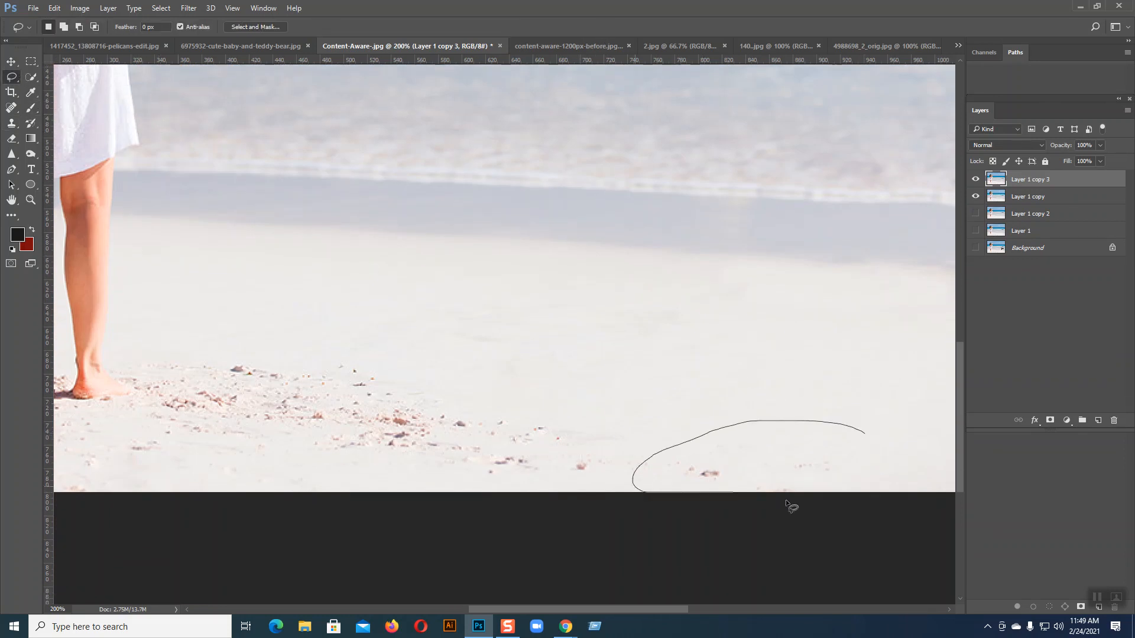
drag(859, 431, 860, 434)
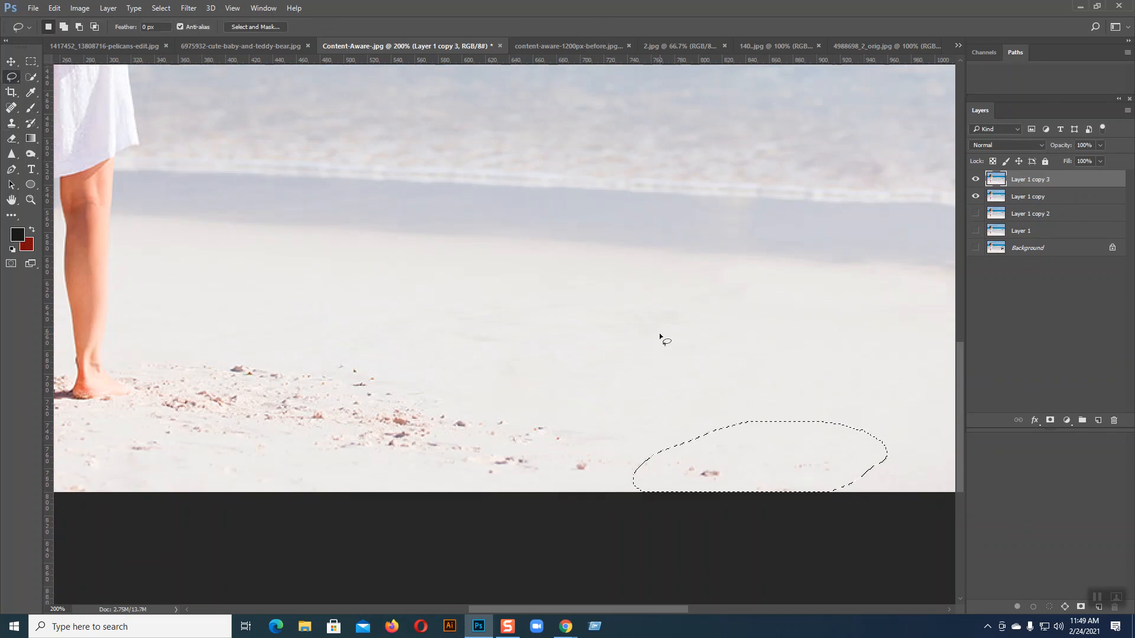
click(33, 8)
mouse_move(52, 10)
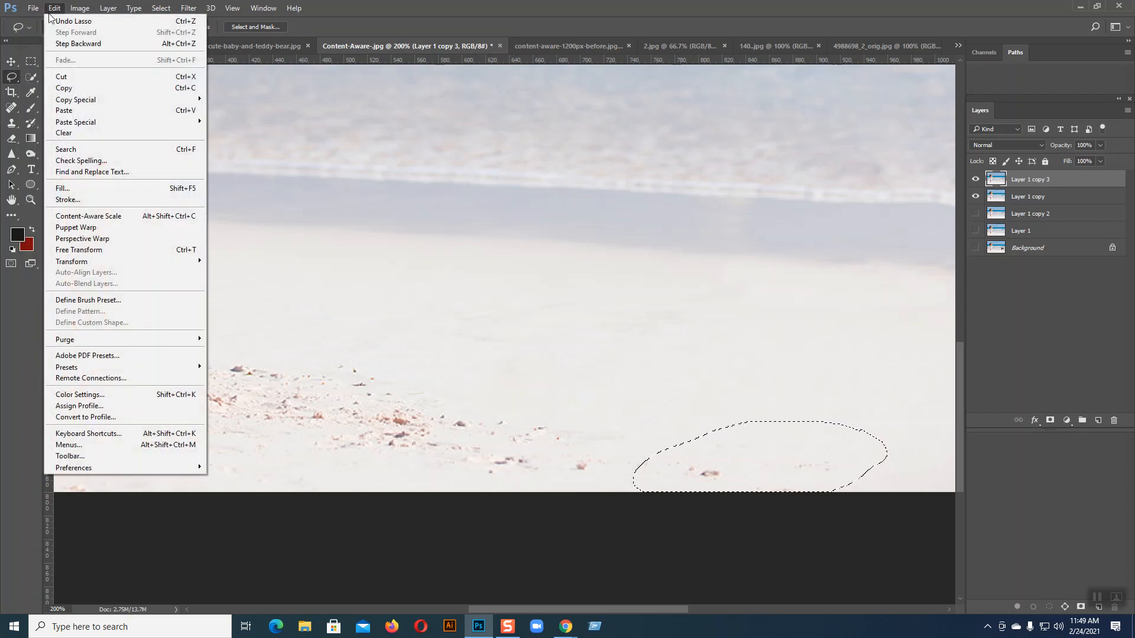
click(75, 188)
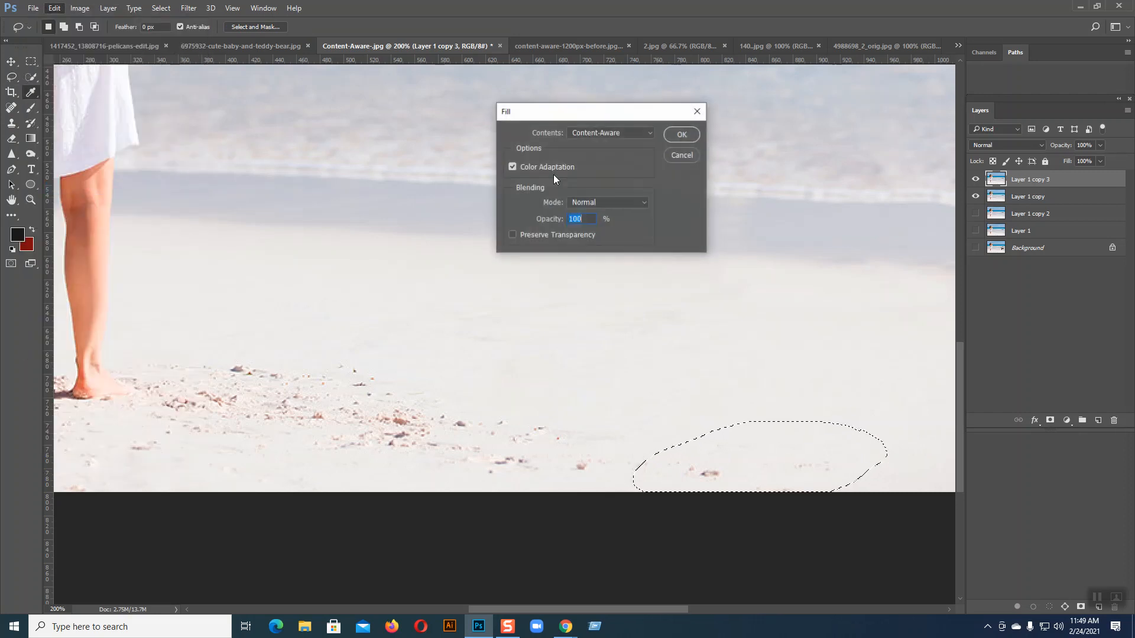
click(678, 136)
key(ctrl+d)
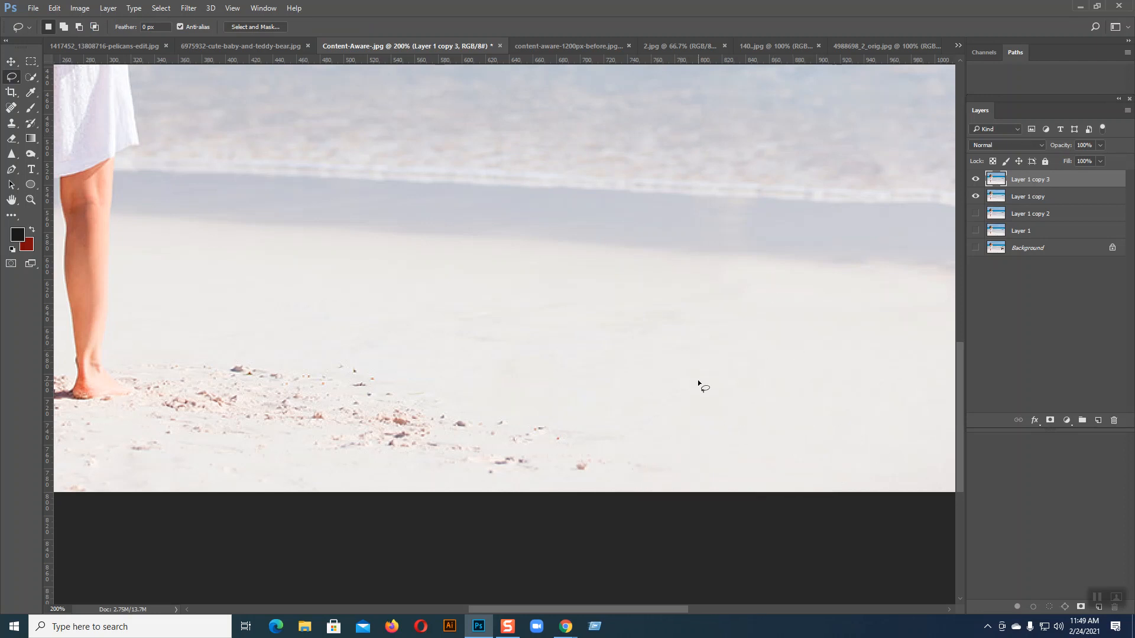
- Lasso the next debris patch inward along the trail, replace it with a Content-Aware fill, and deselect
drag(631, 373, 650, 372)
click(54, 7)
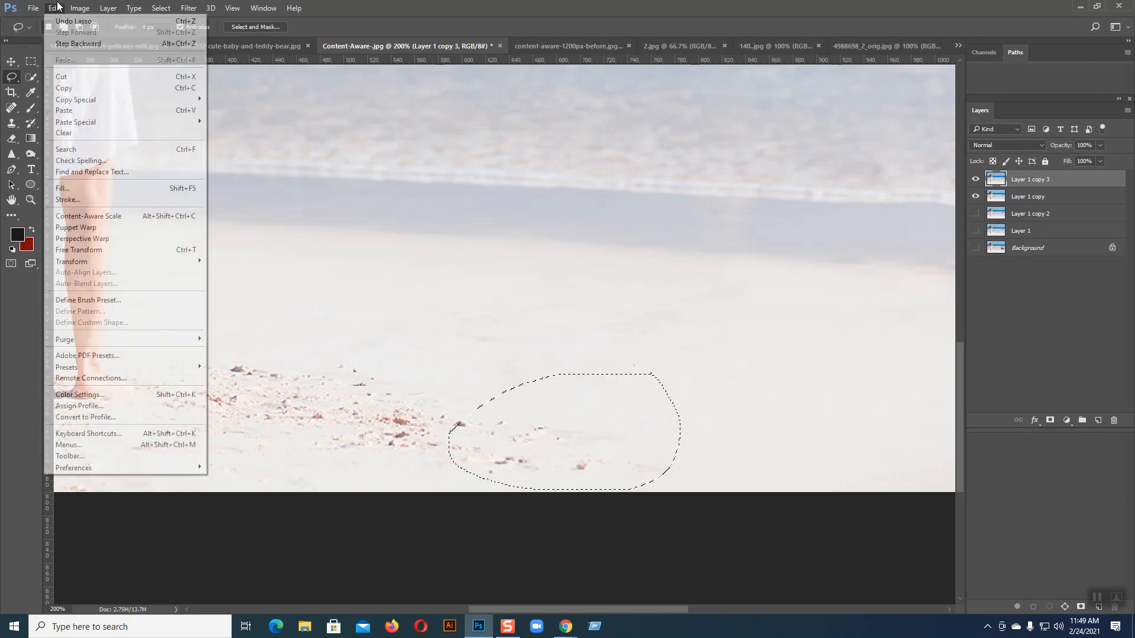
click(82, 188)
click(678, 135)
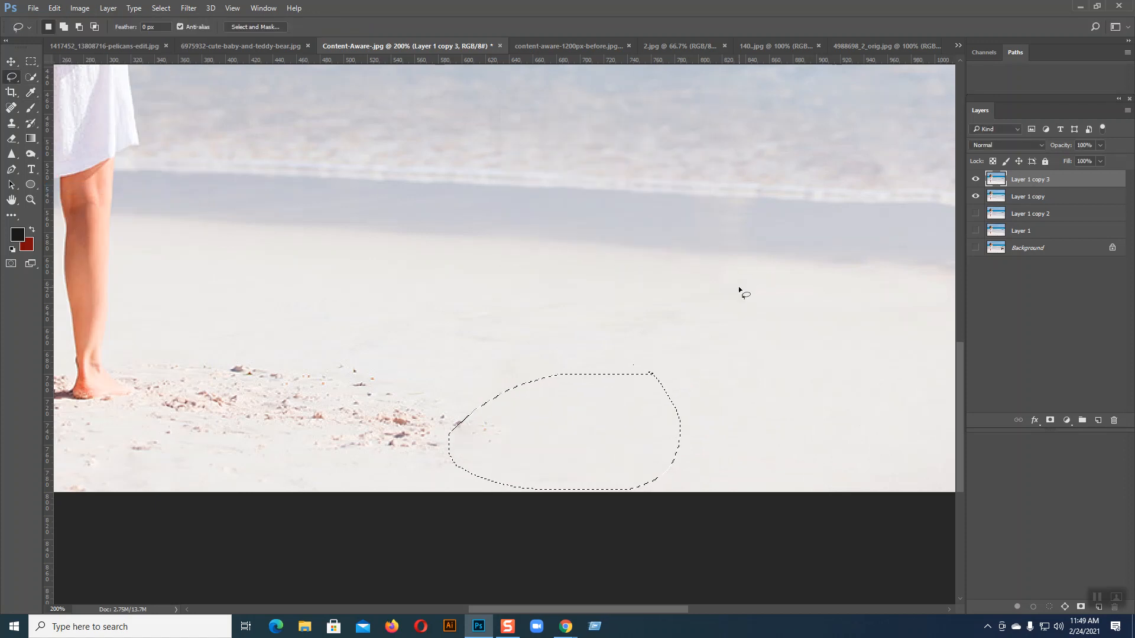
key(ctrl+d)
- Lasso the thick debris in the middle of the trail, replace it with a Content-Aware fill, and deselect
mouse_move(360, 348)
mouse_down()
mouse_move(473, 486)
mouse_move(549, 375)
mouse_move(495, 330)
mouse_up()
click(54, 8)
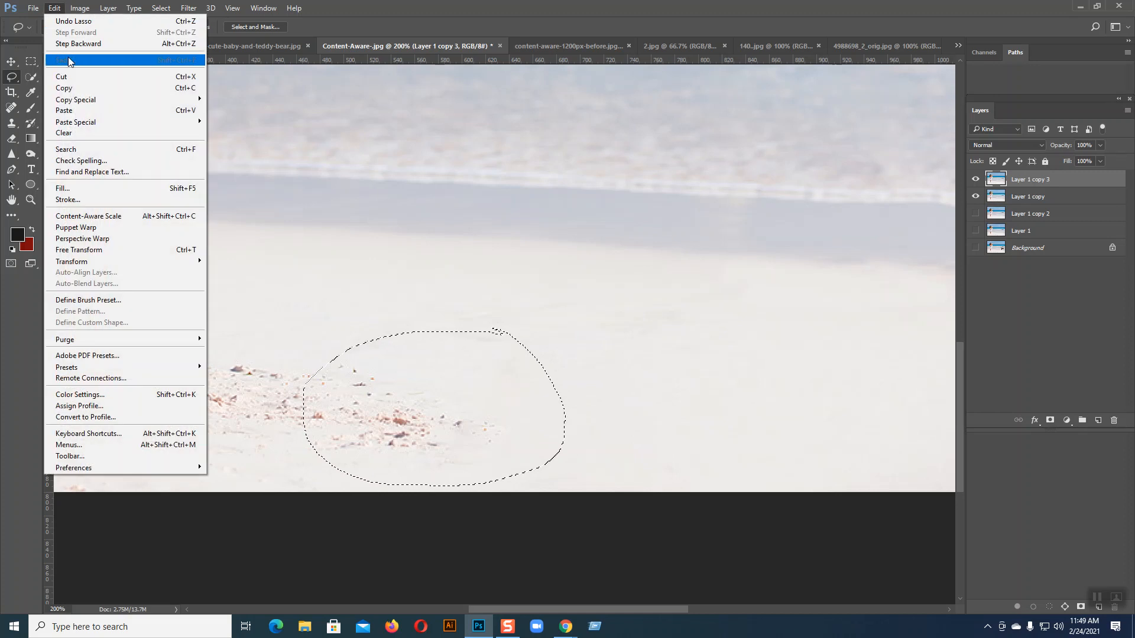
click(85, 188)
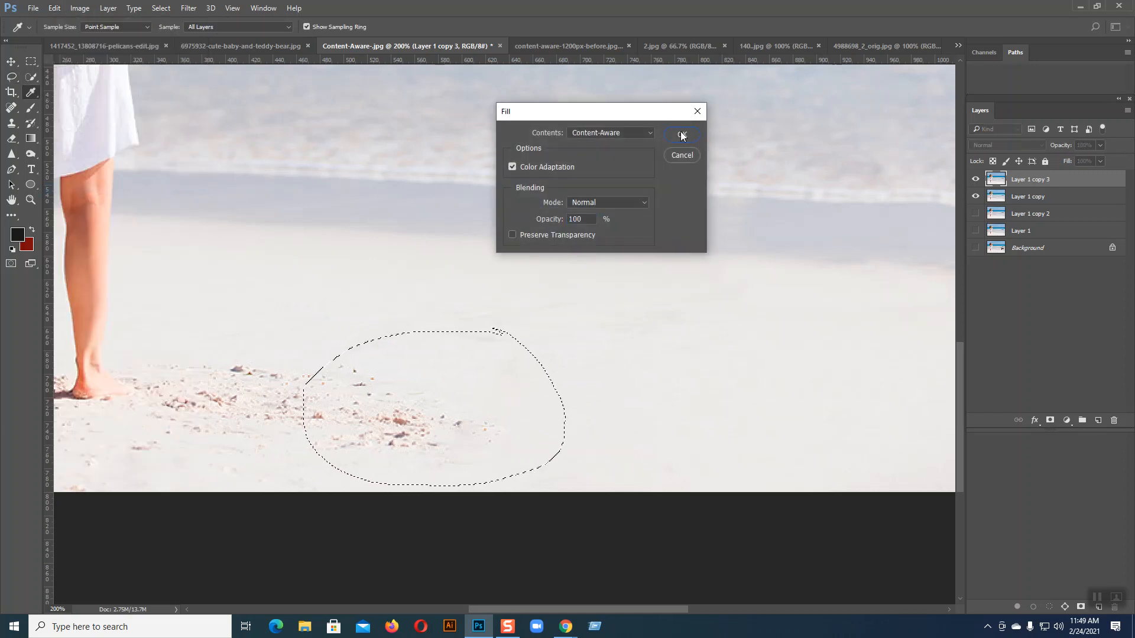
click(682, 133)
key(ctrl+d)
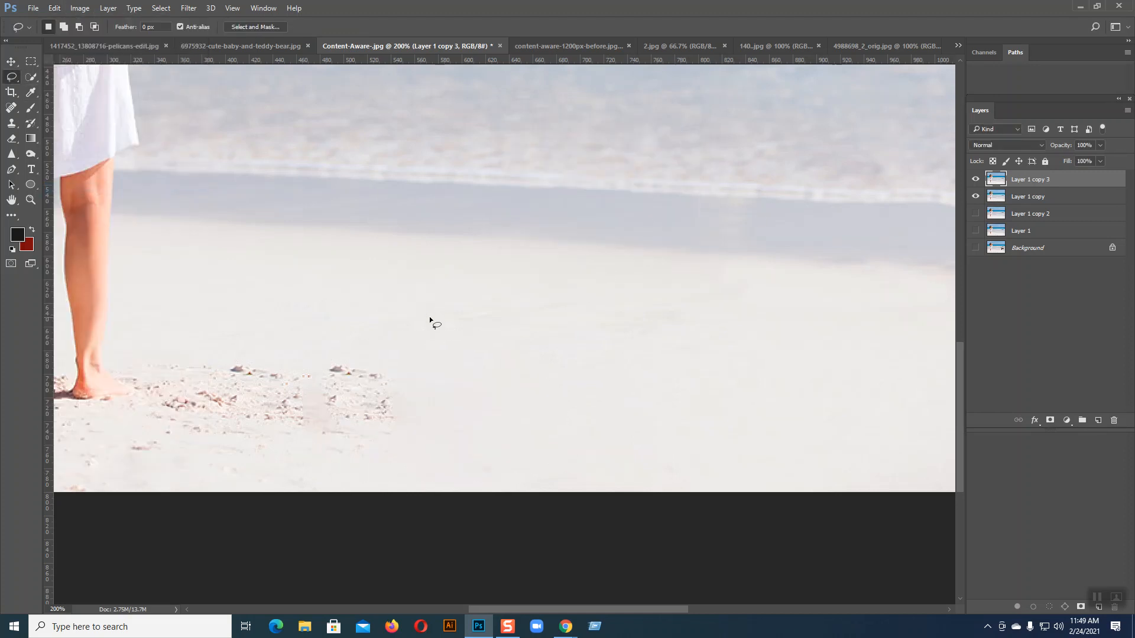
- Lasso the repeated debris left by the previous fill, apply Content-Aware fill to it again, and deselect
drag(413, 328, 414, 322)
click(55, 9)
click(81, 189)
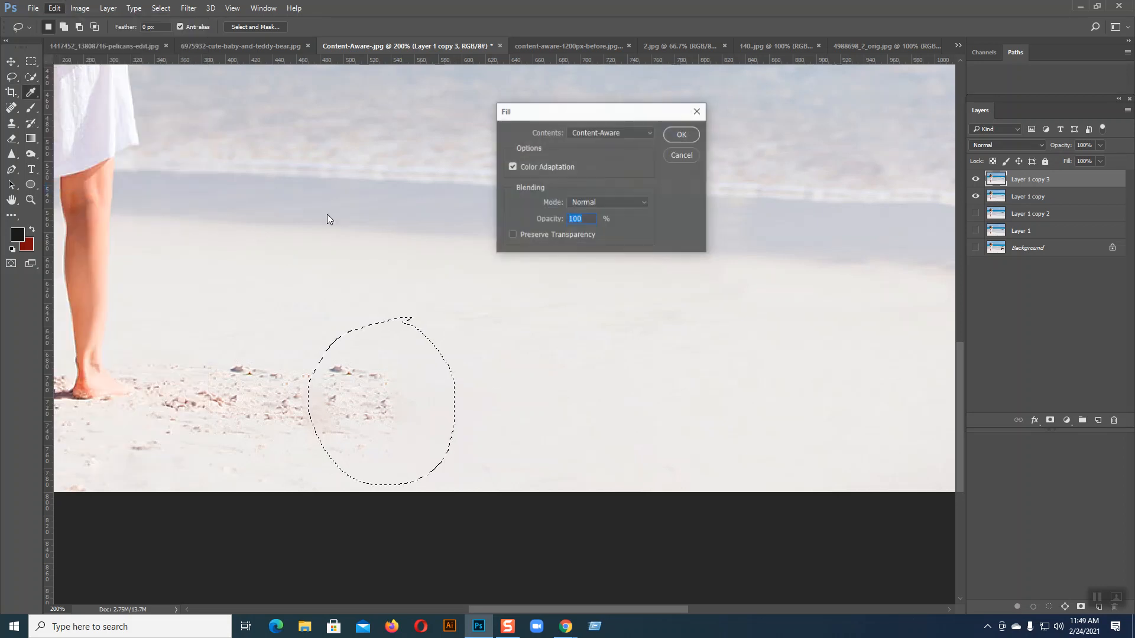
click(677, 136)
key(ctrl+d)
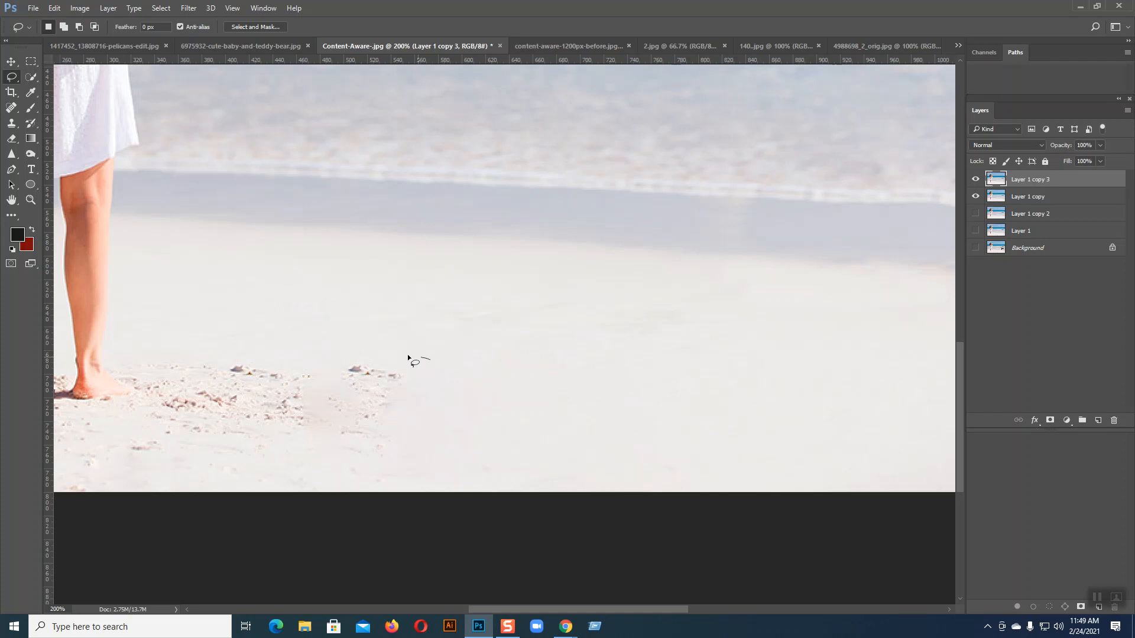
- Select both remaining debris clusters beside the woman's foot in one lasso, apply Content-Aware fill, and deselect
drag(241, 362, 400, 463)
drag(424, 351, 417, 351)
click(55, 7)
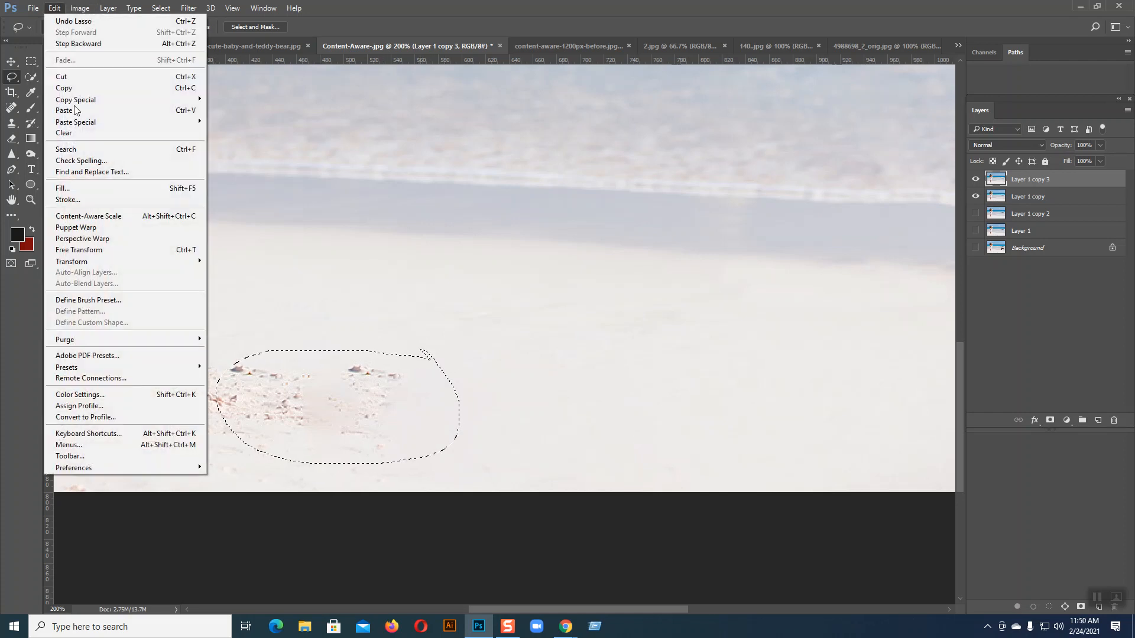
click(84, 188)
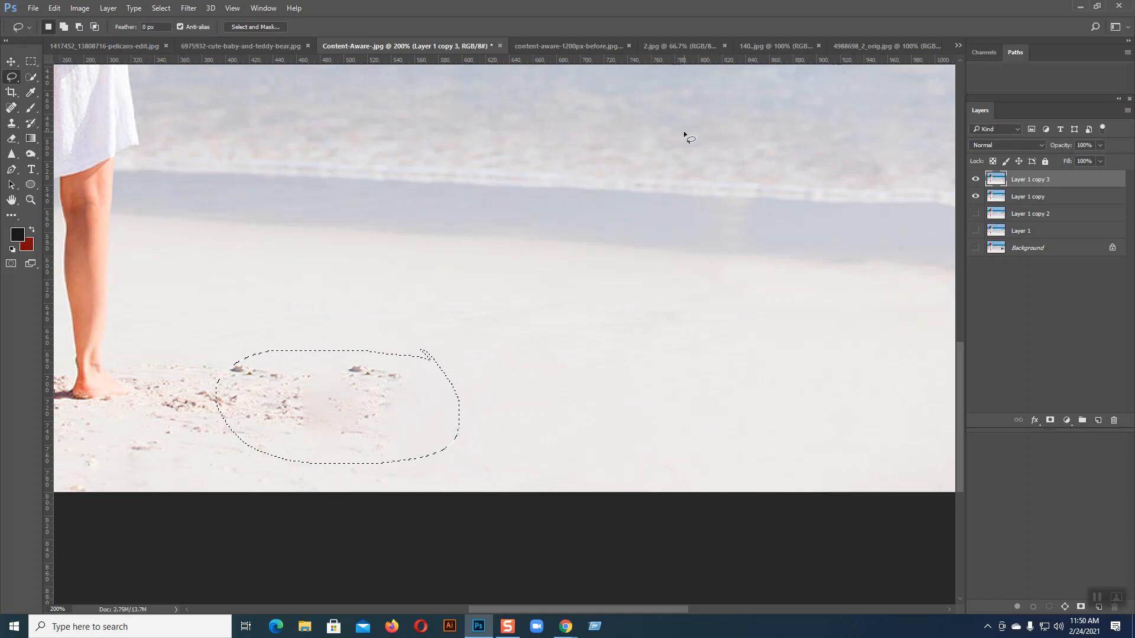
key(ctrl+d)
- Lasso the faint debris strip along the photo's lower edge, replace it with a Content-Aware fill, and deselect
drag(497, 317, 659, 208)
drag(605, 339, 418, 338)
drag(602, 334, 604, 336)
click(54, 7)
click(83, 189)
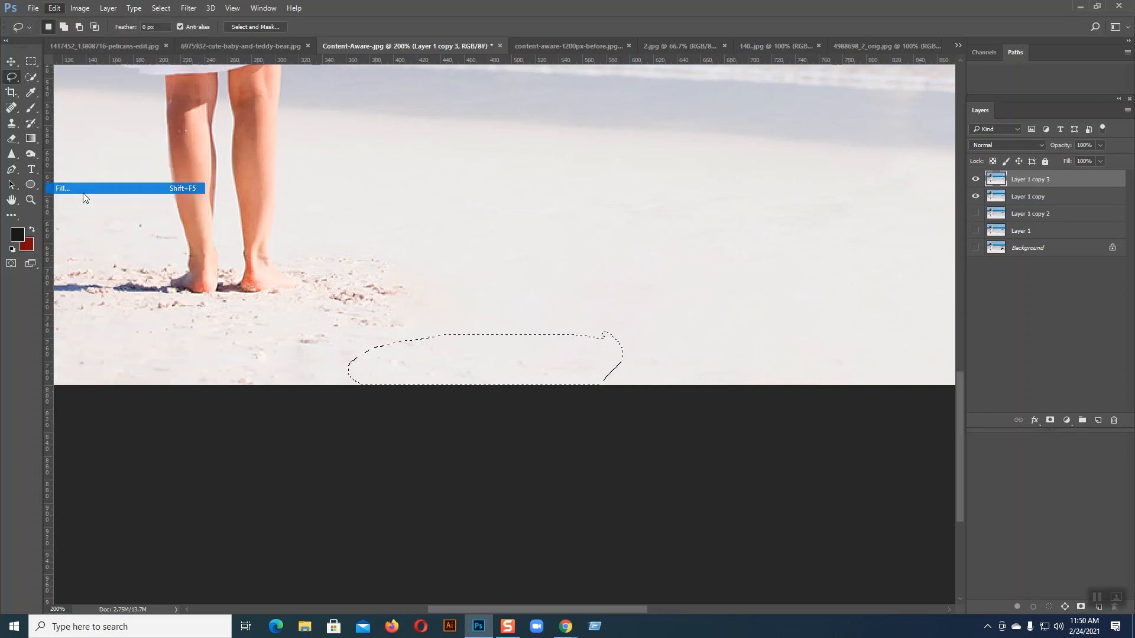
click(676, 133)
key(ctrl+d)
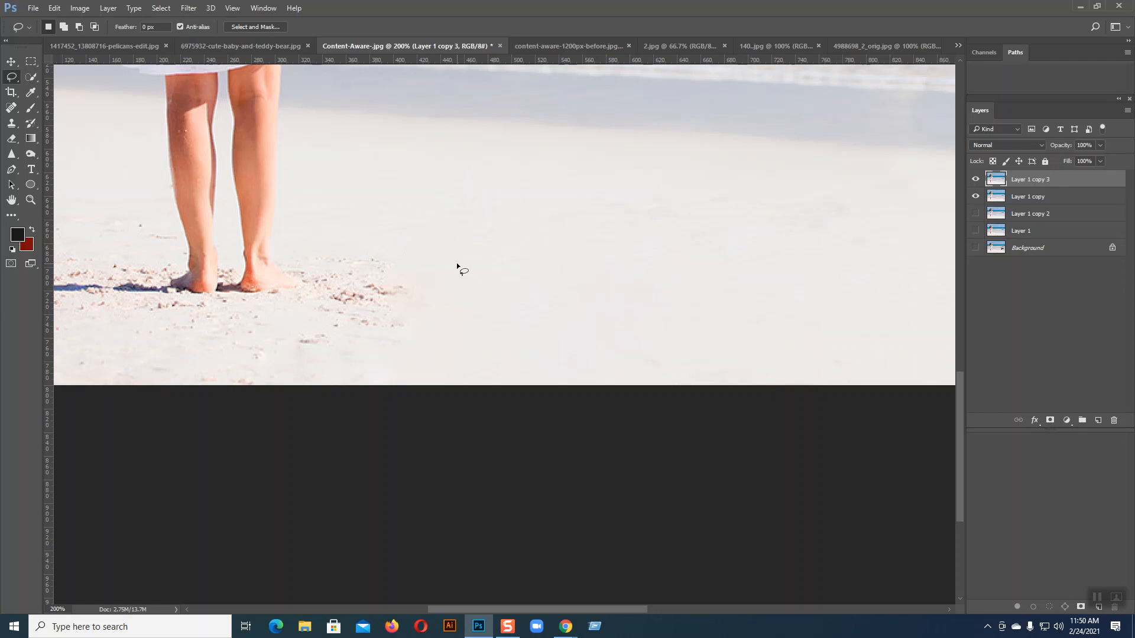
- Compare the retouched beach versions by toggling the visibility of Layer 1 copy 3, Layer 1 copy, and Layer 1 copy 2
key(ctrl+minus)
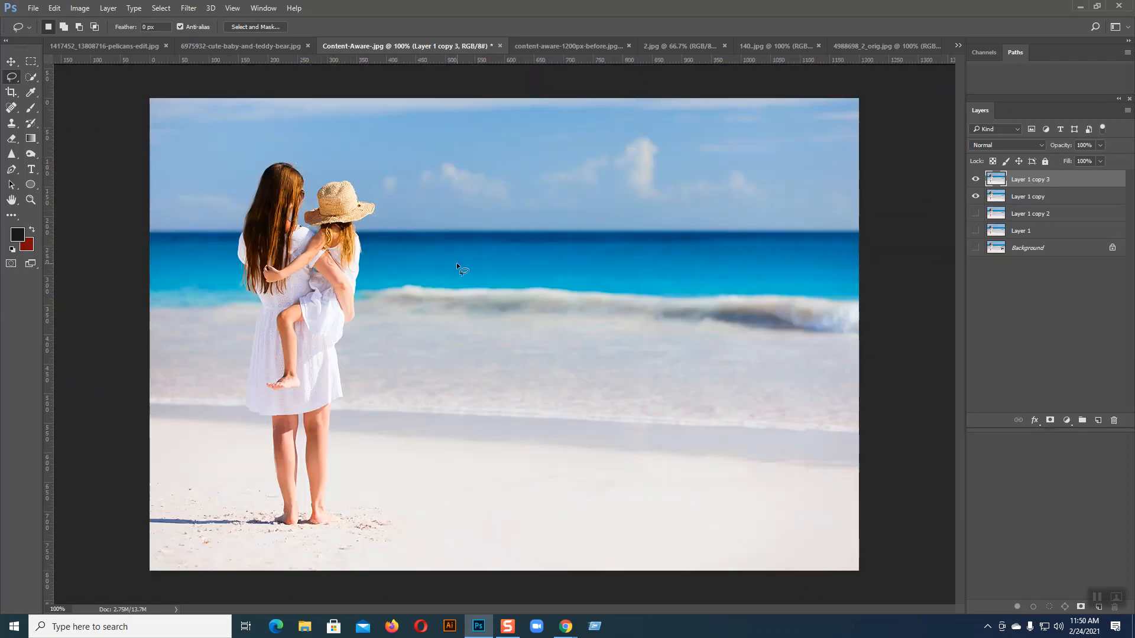
click(976, 179)
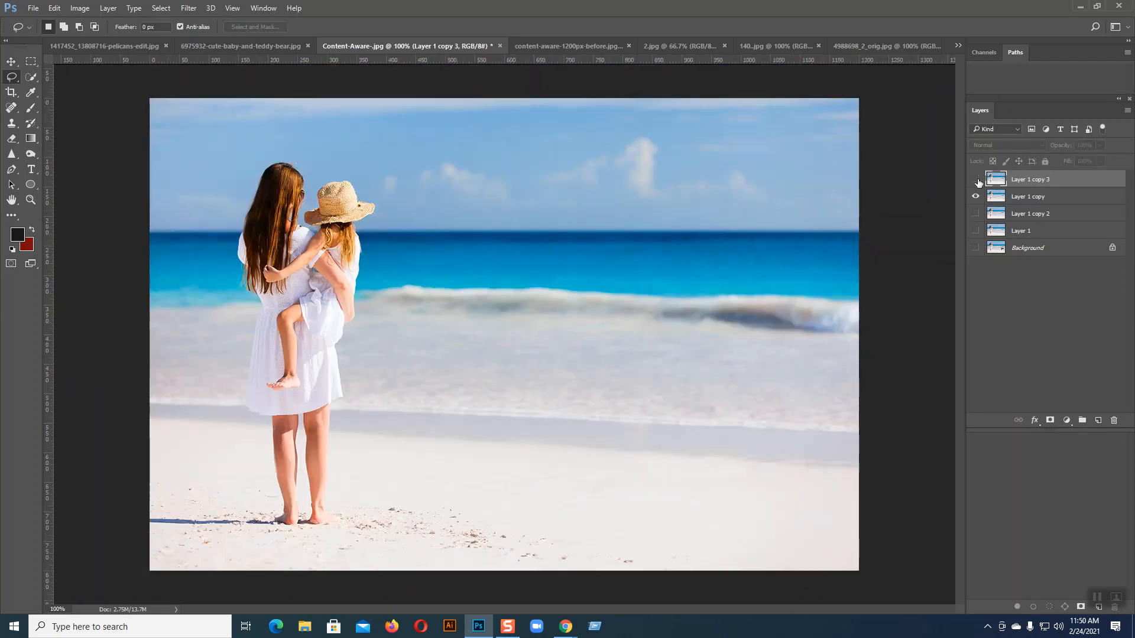
click(974, 197)
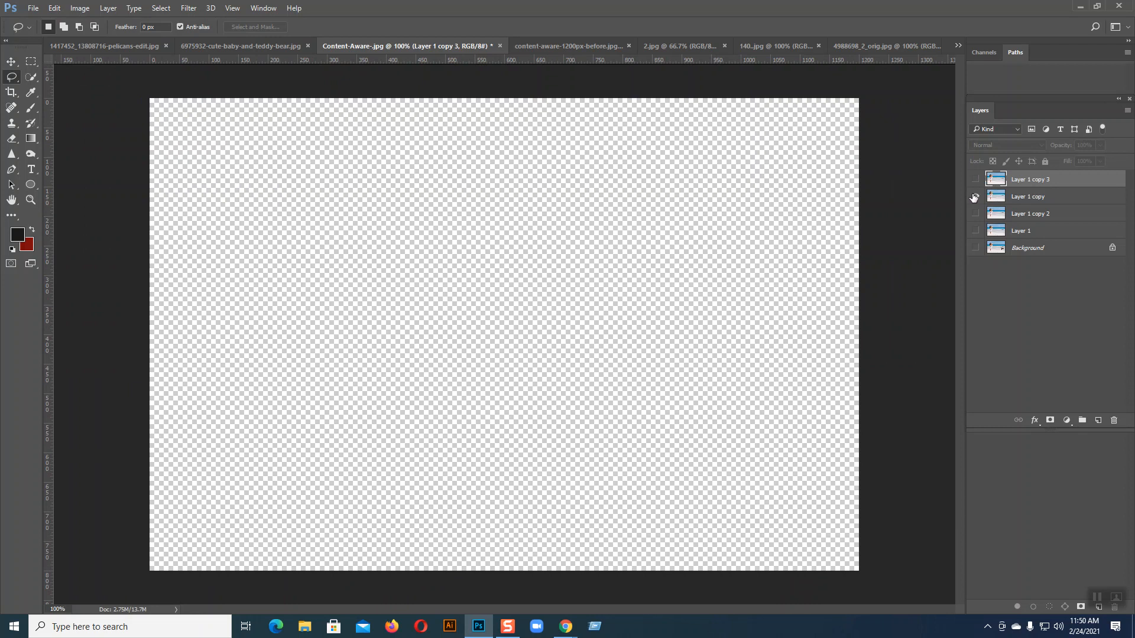
click(975, 197)
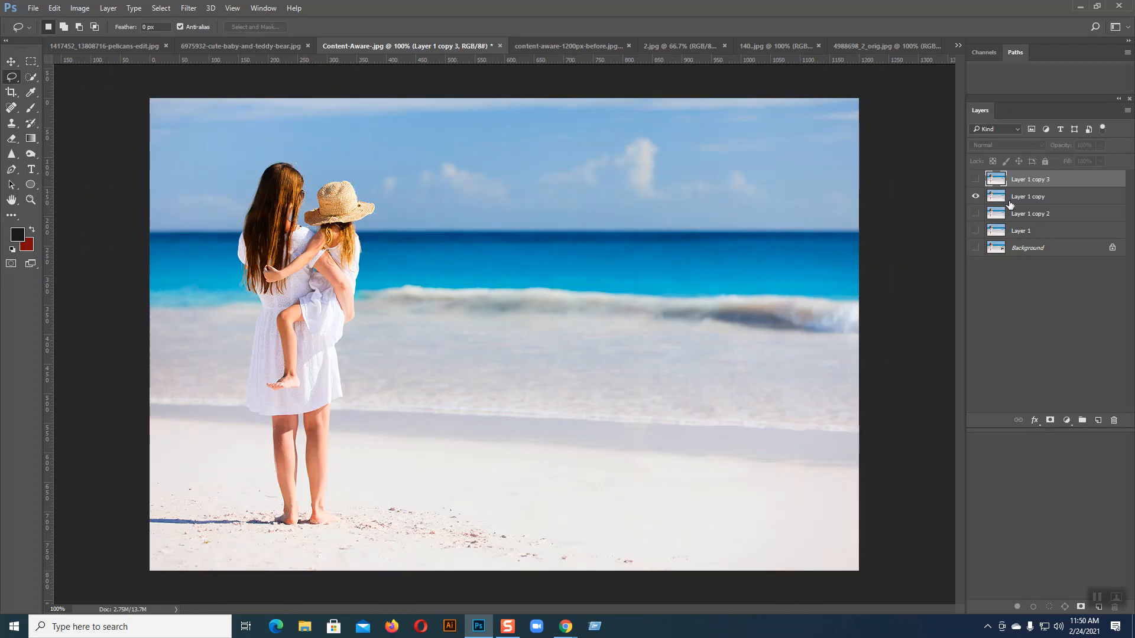
click(999, 197)
click(975, 197)
click(976, 214)
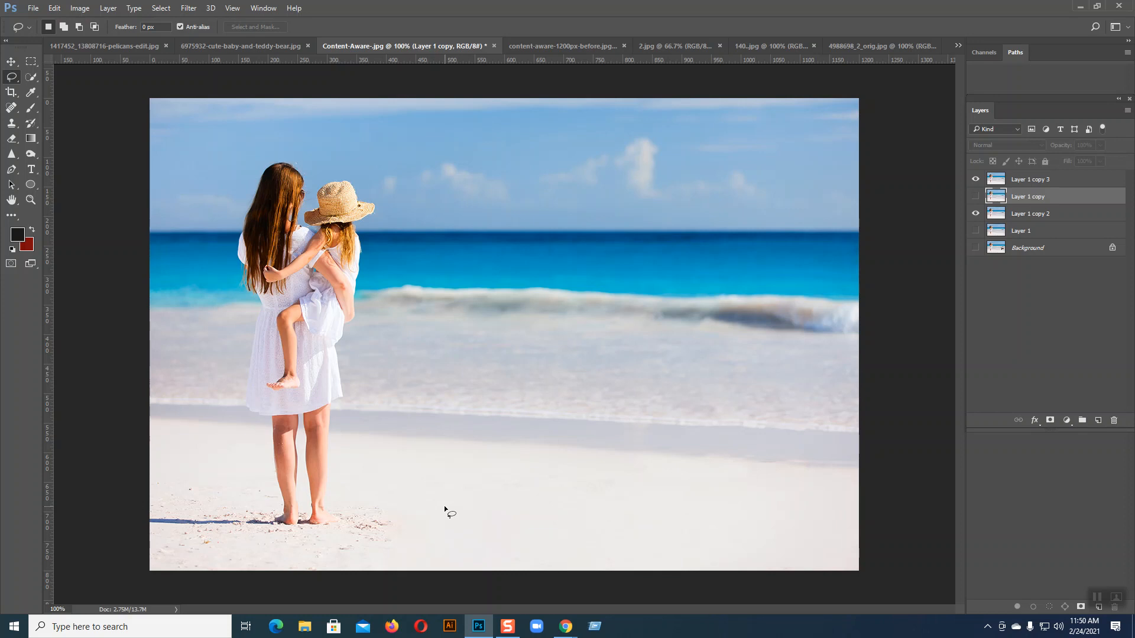
- Switch to the helicopter photo content-aware-1200px-before.jpg and duplicate its Background layer twice
click(592, 39)
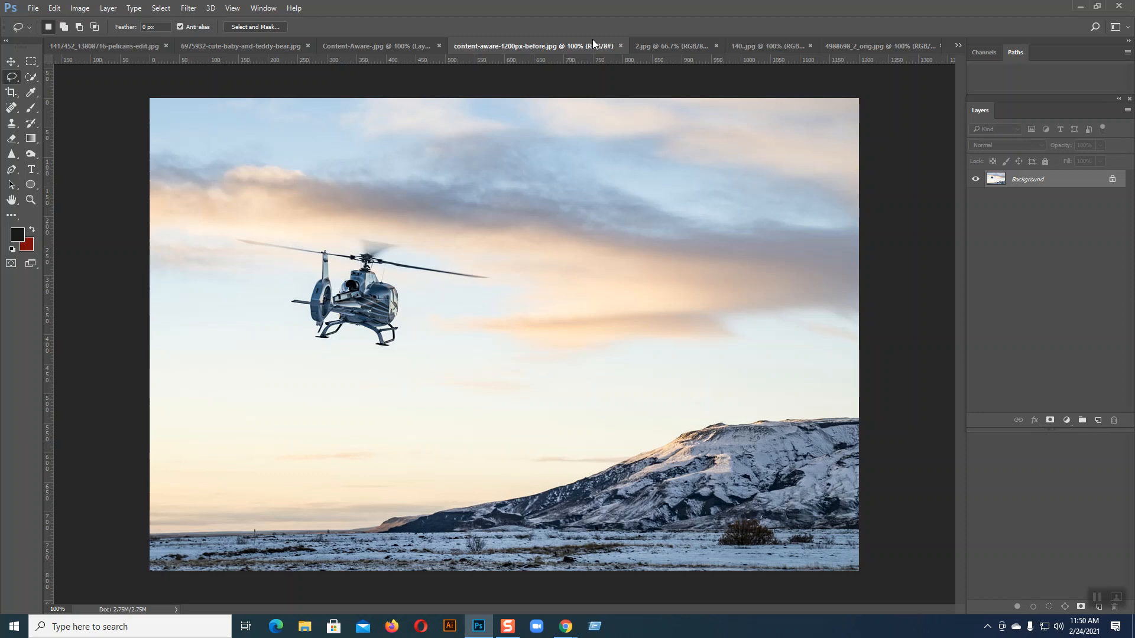
key(ctrl+j)
key(ctrl+j)
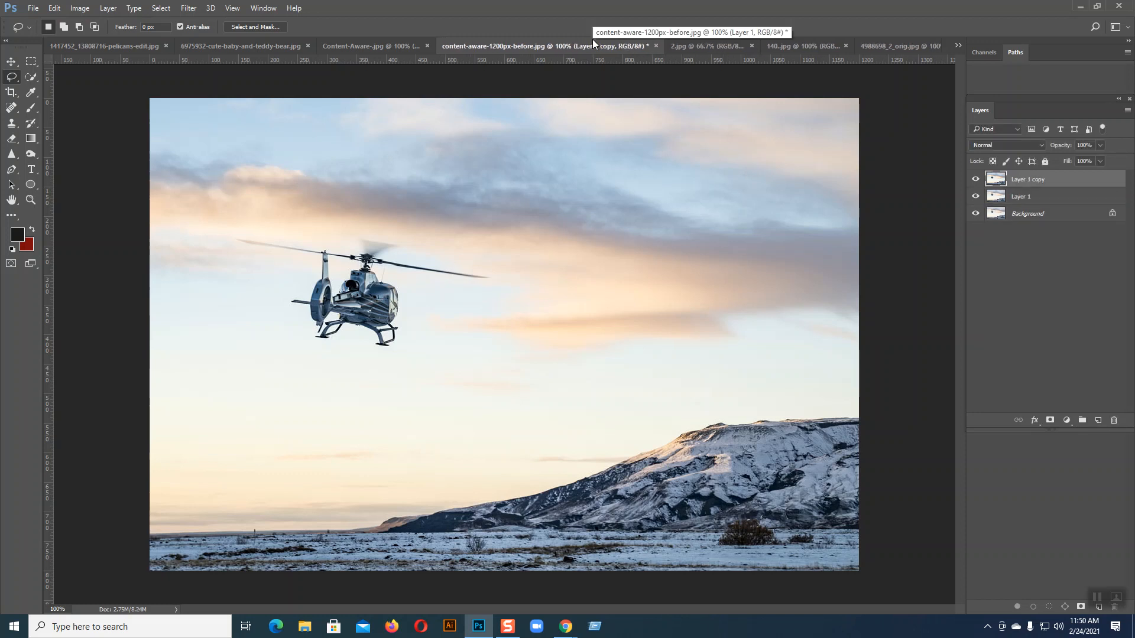
- With the Clone Stamp Tool at brush size 45, clone nearby sky over the long rotor blade extending toward the photo's center
click(12, 123)
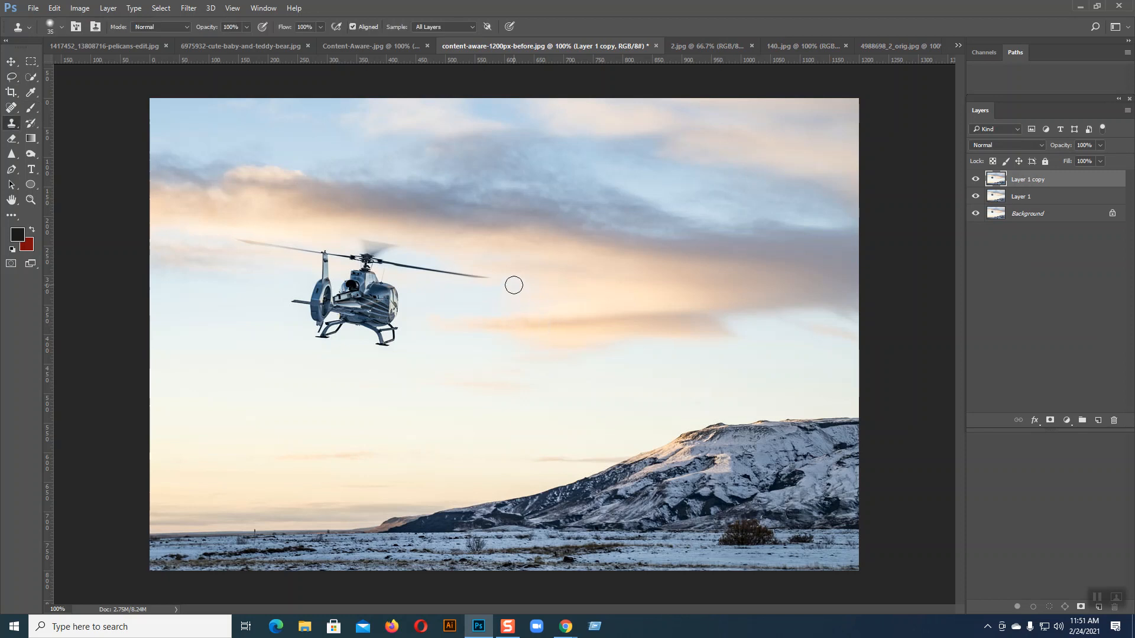
key(bracketright)
alt+click(514, 285)
mouse_move(498, 280)
mouse_down()
mouse_move(423, 268)
mouse_move(532, 278)
mouse_move(440, 269)
mouse_up()
alt+click(442, 290)
mouse_move(405, 271)
mouse_down()
mouse_move(431, 272)
mouse_move(420, 261)
mouse_move(435, 284)
mouse_up()
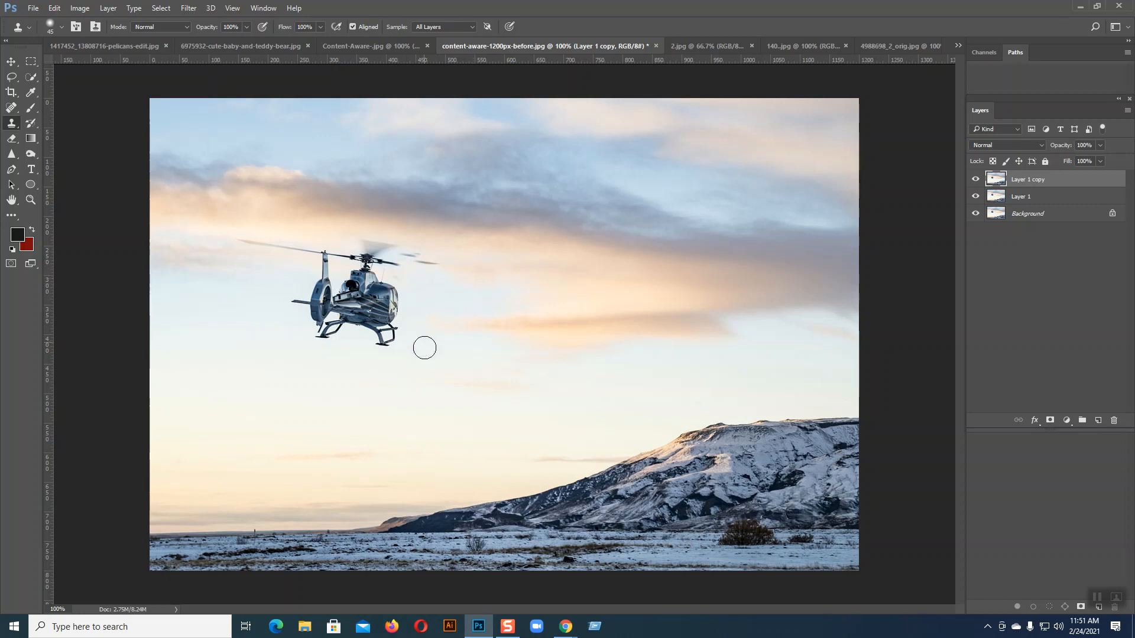
- Clone clear sky over the helicopter's landing skids and body, resampling the sky beside the tail
alt+click(263, 328)
mouse_move(302, 329)
mouse_down()
mouse_move(393, 337)
mouse_move(353, 343)
mouse_up()
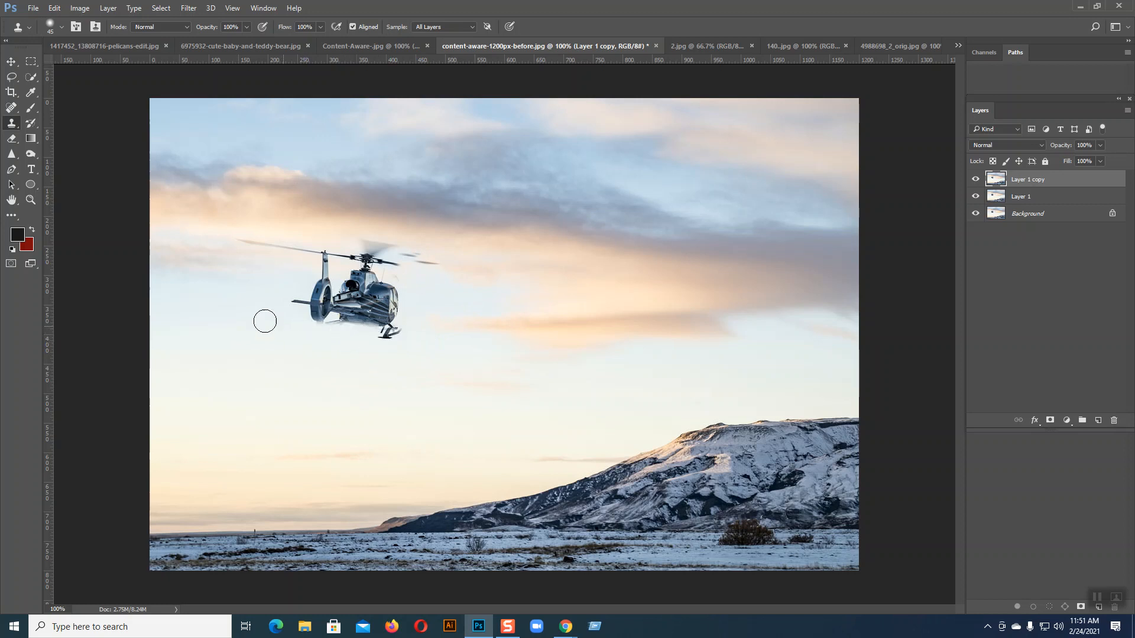
alt+click(241, 303)
mouse_move(306, 291)
mouse_down()
mouse_move(311, 322)
mouse_move(321, 286)
mouse_move(322, 321)
mouse_move(343, 284)
mouse_move(360, 320)
mouse_move(370, 288)
mouse_move(368, 320)
mouse_move(386, 291)
mouse_move(383, 320)
mouse_up()
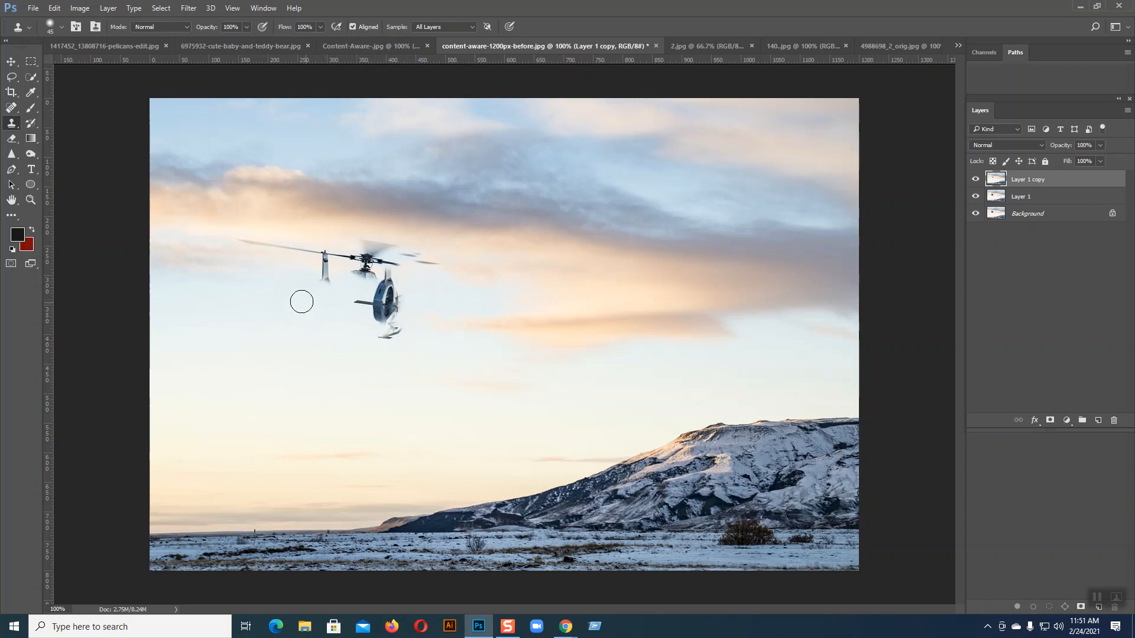
mouse_move(360, 309)
mouse_down()
mouse_move(373, 295)
mouse_move(385, 332)
mouse_move(395, 322)
mouse_move(365, 325)
mouse_up()
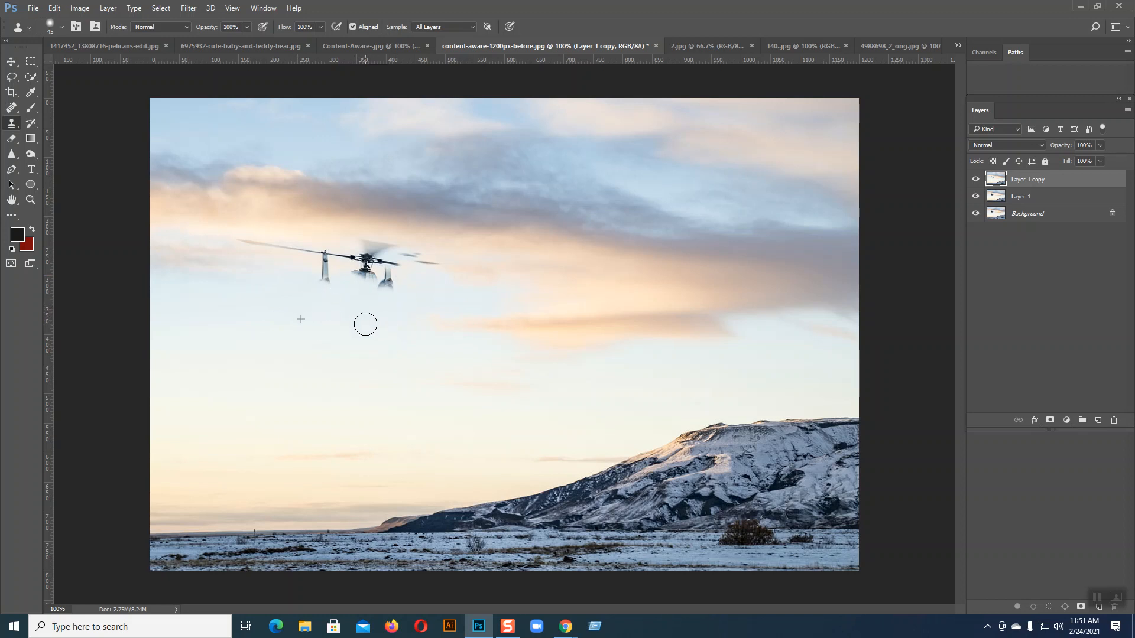
- Clone nearby sky and cloud over the remaining rotor blade, tail fin, and rotor hub, resampling between strokes
alt+click(215, 237)
mouse_move(231, 243)
mouse_down()
mouse_move(262, 246)
mouse_move(200, 232)
mouse_move(331, 256)
mouse_move(325, 281)
mouse_move(335, 258)
mouse_move(332, 284)
mouse_up()
alt+click(200, 237)
alt+click(234, 241)
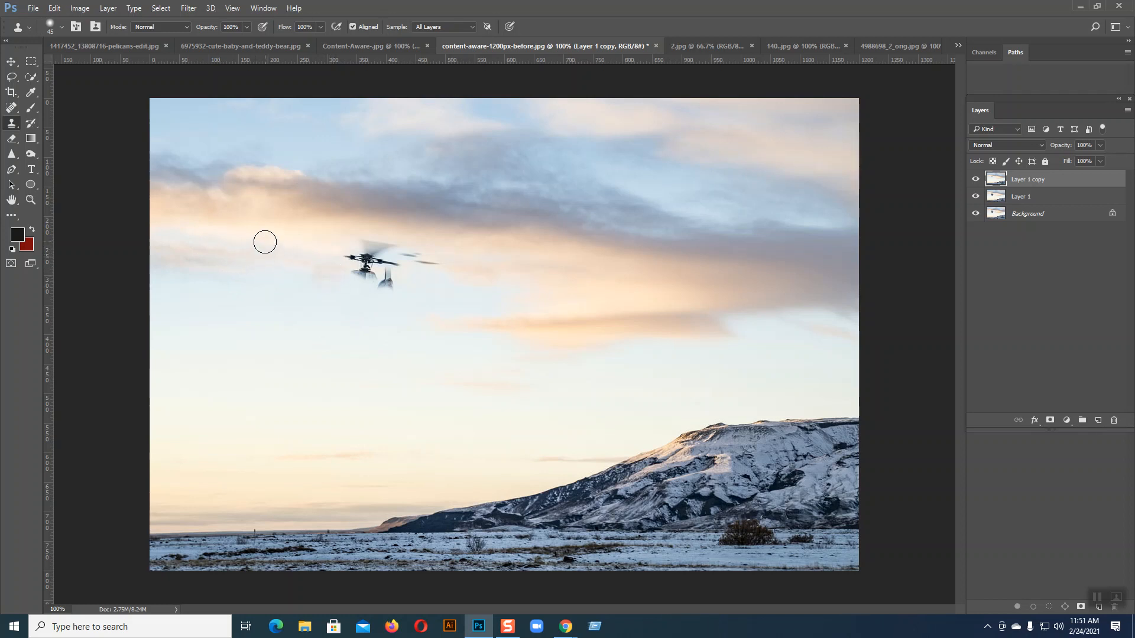
mouse_move(345, 253)
mouse_down()
mouse_move(370, 256)
mouse_move(372, 244)
mouse_move(366, 272)
mouse_move(375, 263)
mouse_move(376, 249)
mouse_move(356, 273)
mouse_move(373, 277)
mouse_move(389, 251)
mouse_move(417, 258)
mouse_move(395, 266)
mouse_move(385, 290)
mouse_move(439, 268)
mouse_move(398, 284)
mouse_up()
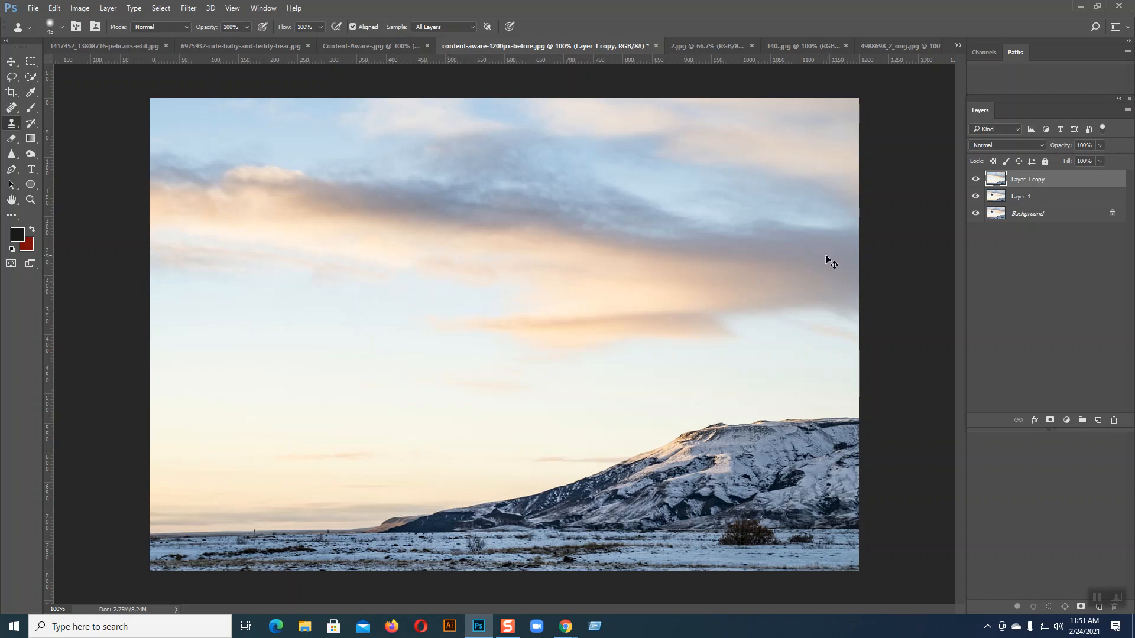
- Hide the cloned Layer 1 copy and select Layer 1, which still contains the helicopter
key(ctrl+minus)
key(ctrl+plus)
click(975, 179)
click(1011, 200)
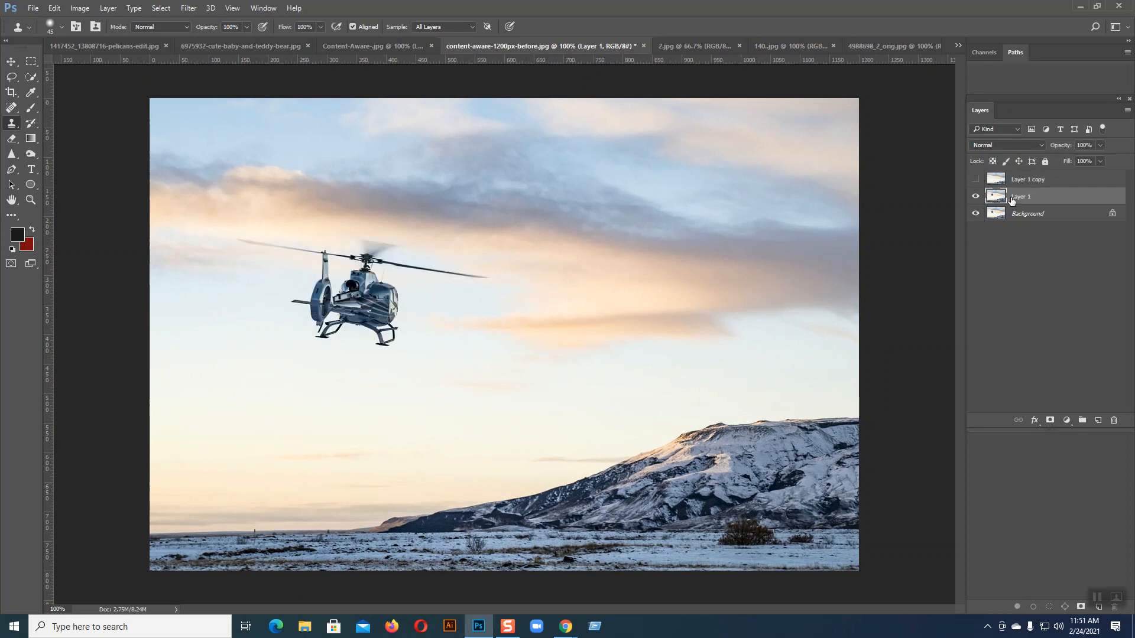
- Lasso the helicopter with its rotor blades on Layer 1, replace it using a Content-Aware fill, and deselect
click(11, 77)
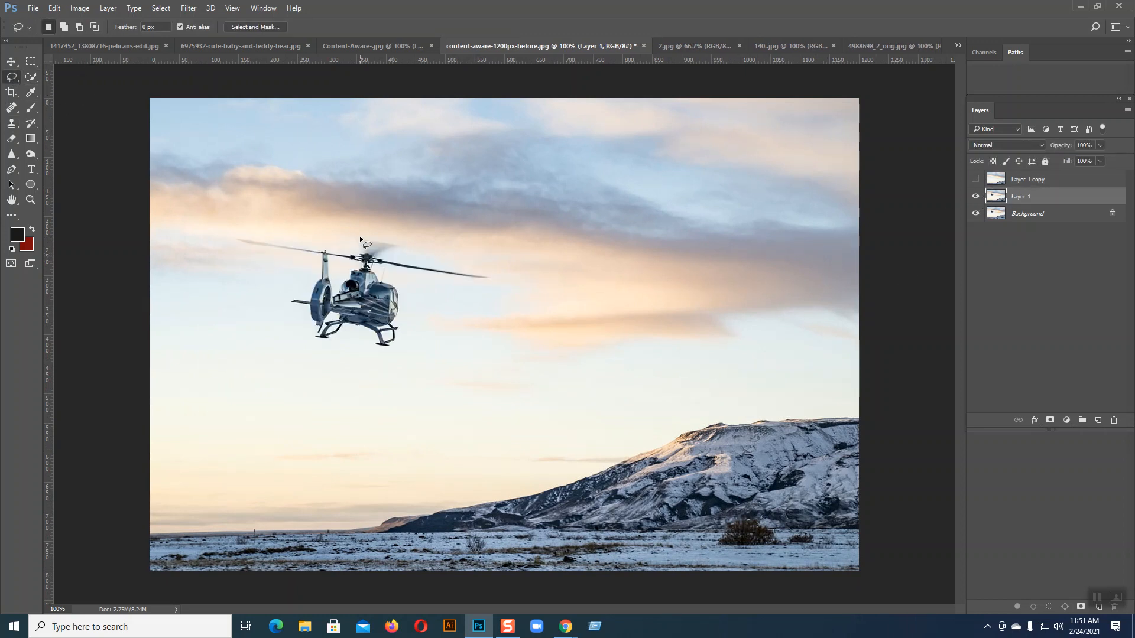
mouse_move(357, 250)
mouse_down()
mouse_move(379, 223)
mouse_move(404, 229)
mouse_move(393, 256)
mouse_move(498, 282)
mouse_move(393, 276)
mouse_move(405, 290)
mouse_move(406, 339)
mouse_move(387, 354)
mouse_move(350, 337)
mouse_move(306, 347)
mouse_move(298, 316)
mouse_move(279, 308)
mouse_move(307, 270)
mouse_move(245, 250)
mouse_move(235, 230)
mouse_up()
drag(305, 234, 358, 250)
click(54, 7)
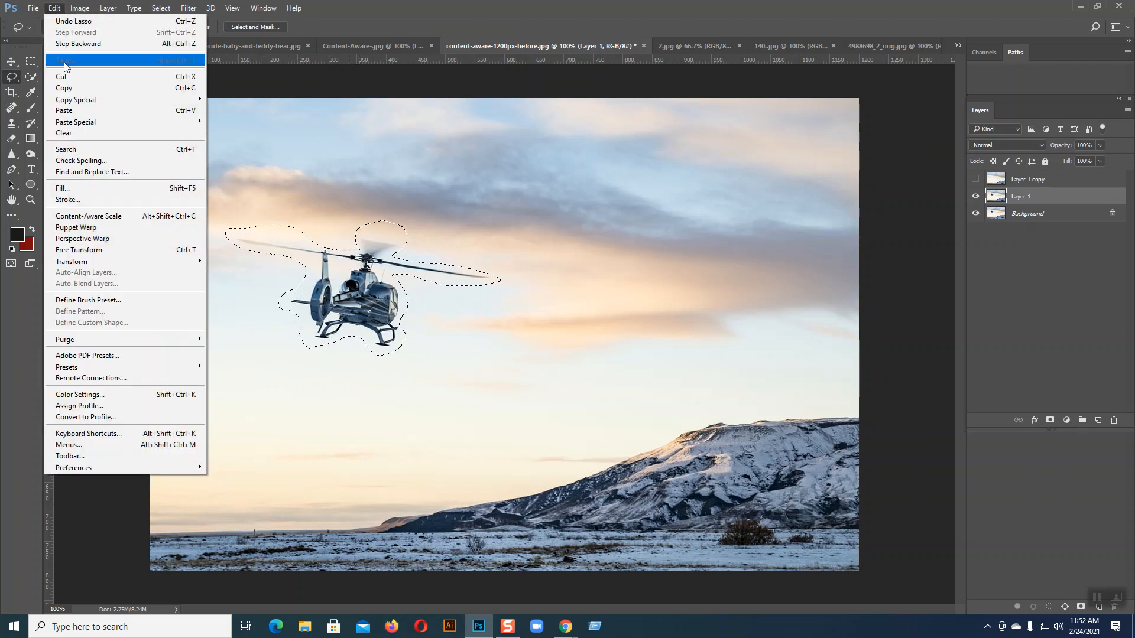
click(59, 189)
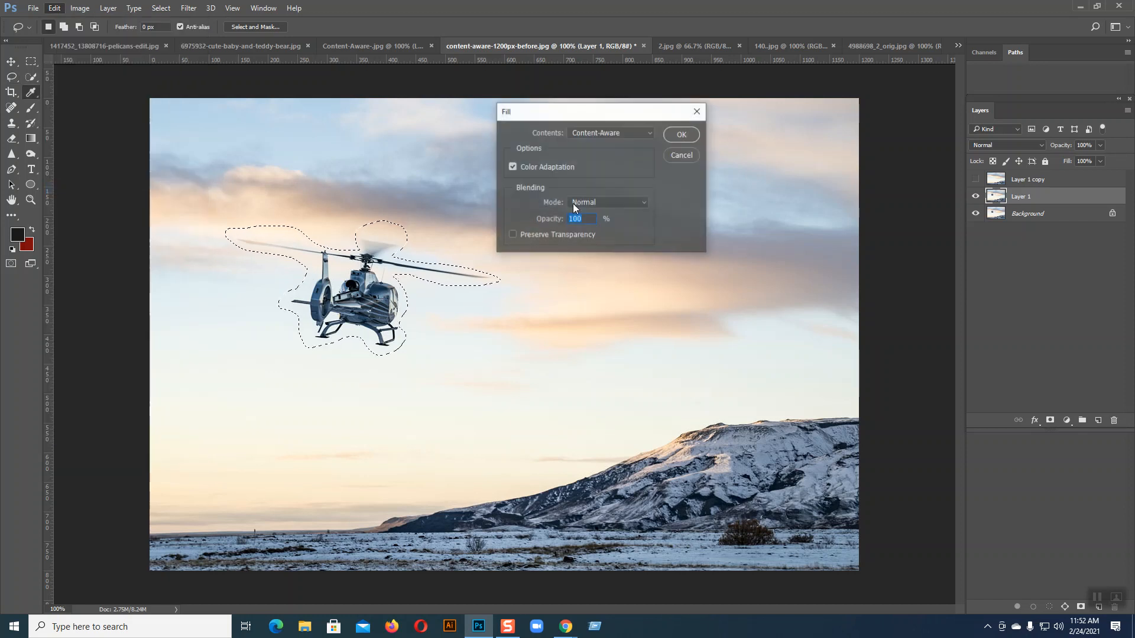
click(683, 136)
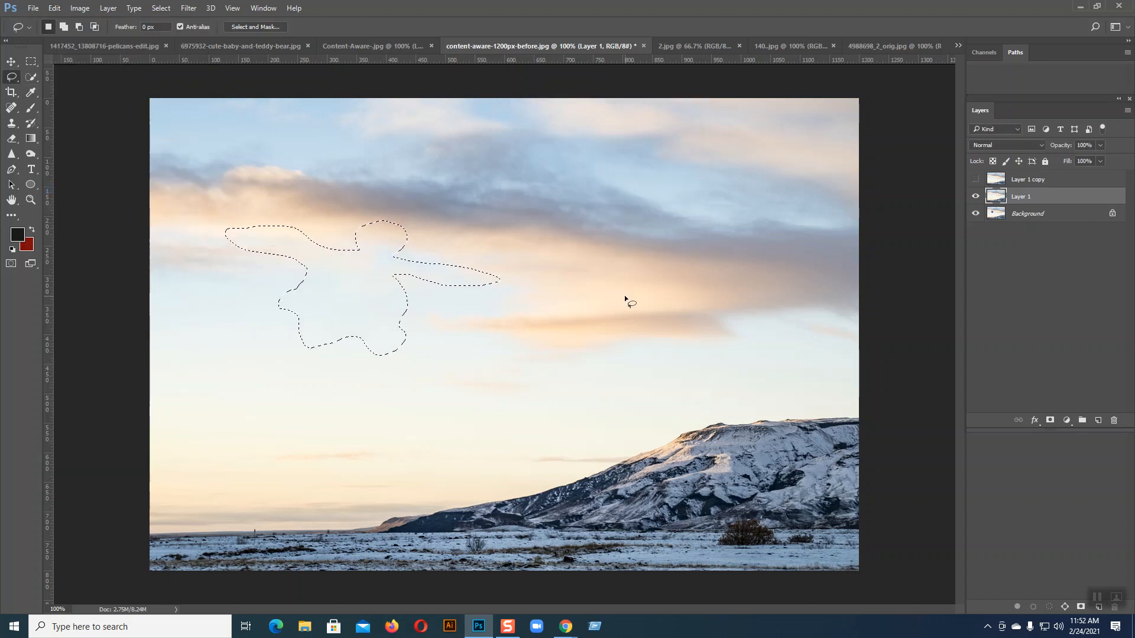
key(ctrl+d)
key(ctrl+minus)
key(ctrl+plus)
- Switch to the building photo 2.jpg and duplicate its Background layer
click(715, 51)
key(ctrl+plus)
key(ctrl+plus)
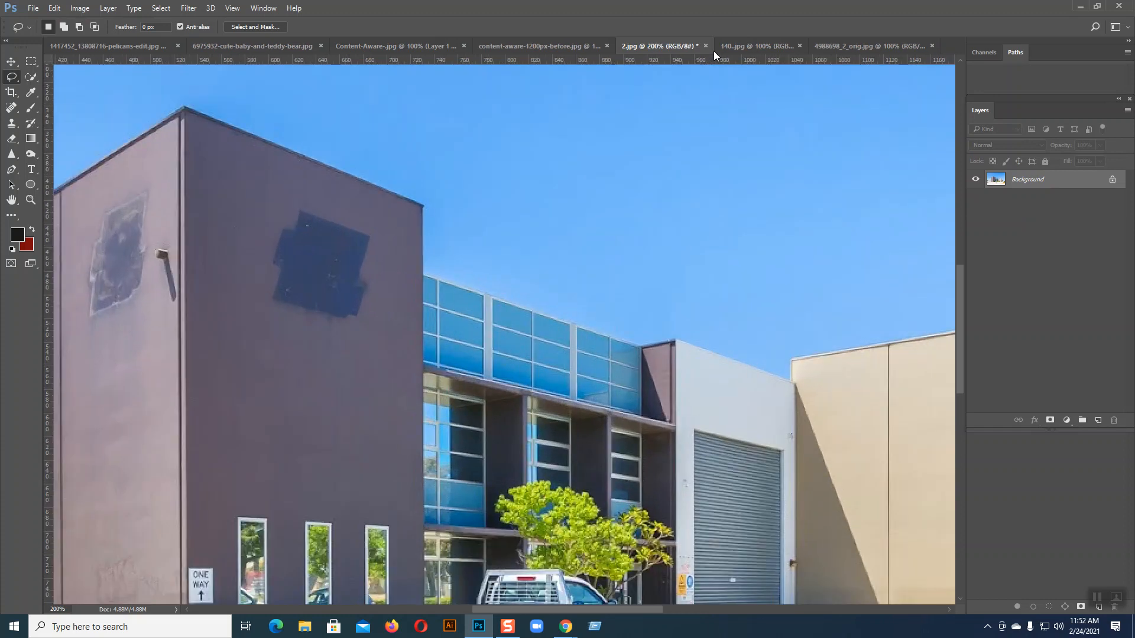
drag(500, 296, 767, 238)
drag(320, 237, 464, 442)
drag(457, 370, 442, 190)
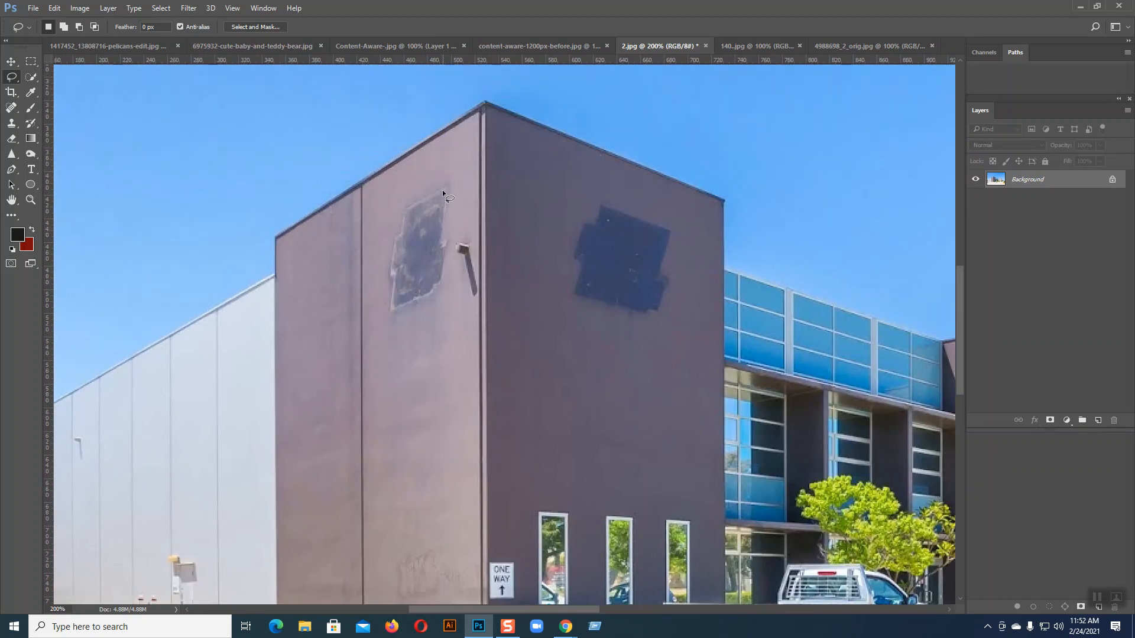
key(ctrl+plus)
drag(608, 298, 646, 360)
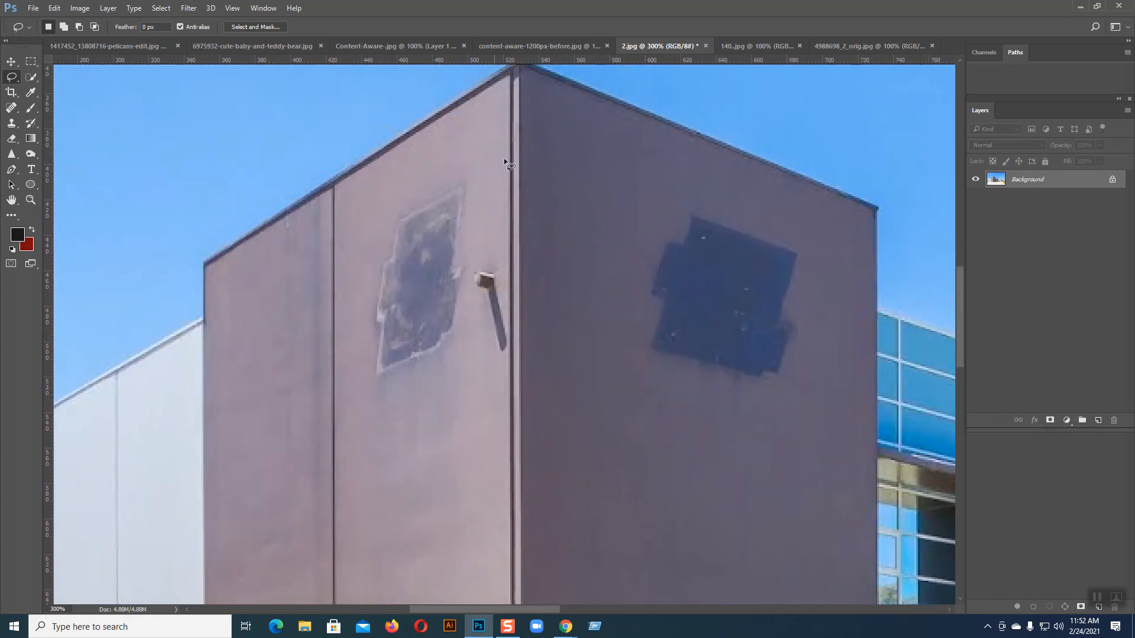
key(ctrl+j)
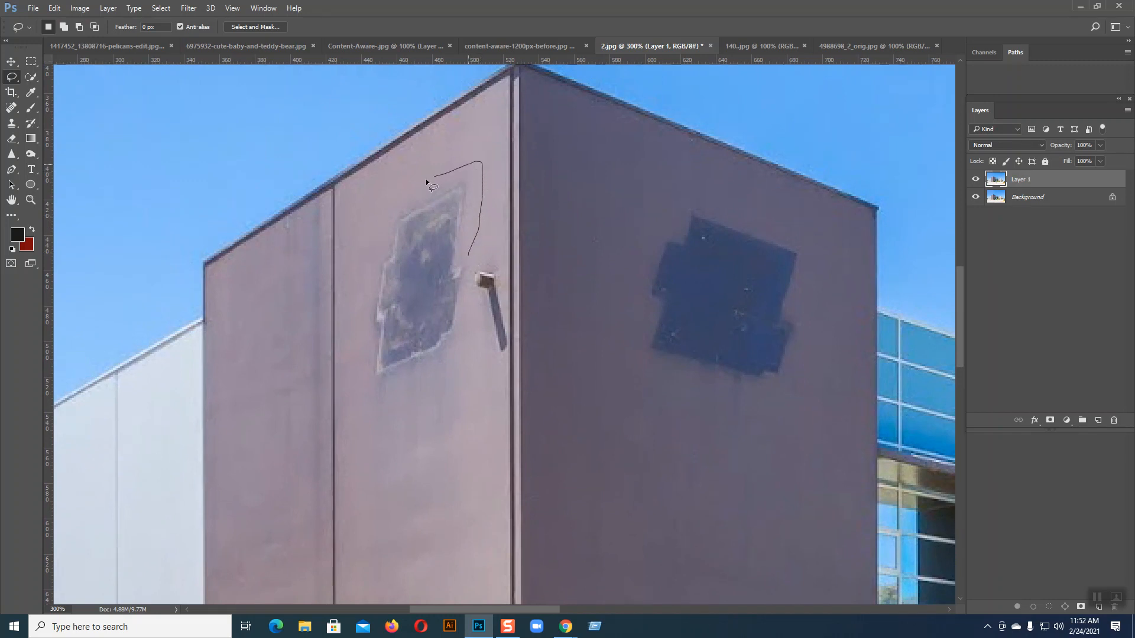
- Lasso the faded paint patch on the building's lighter brown wall, remove it with a Content-Aware fill, and deselect
drag(357, 314, 409, 380)
drag(459, 332, 473, 254)
click(55, 8)
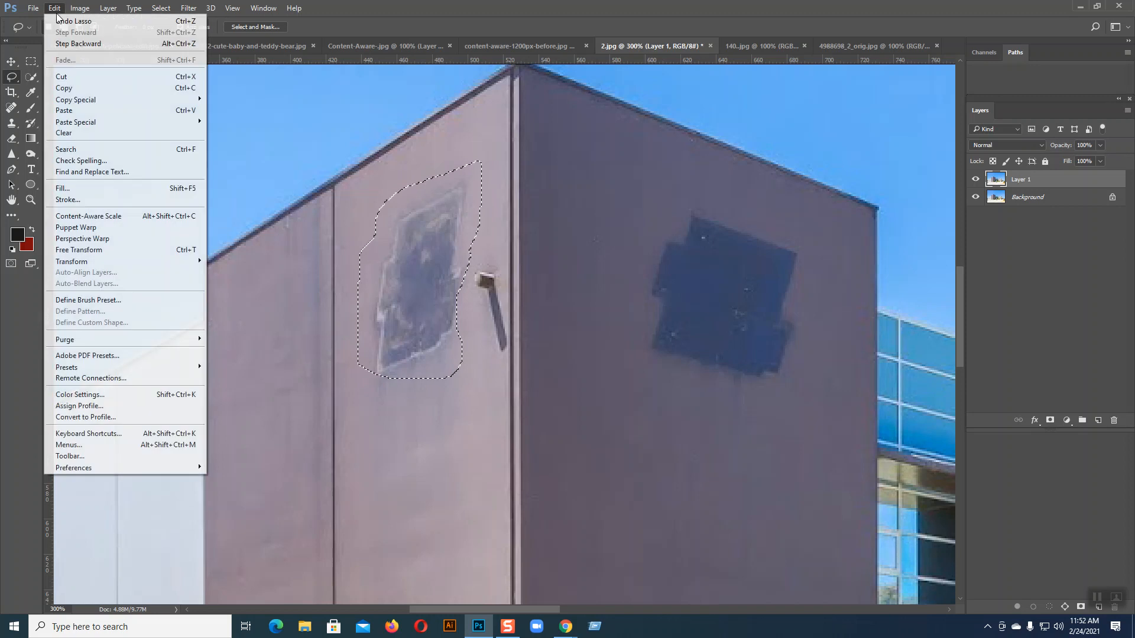
click(63, 188)
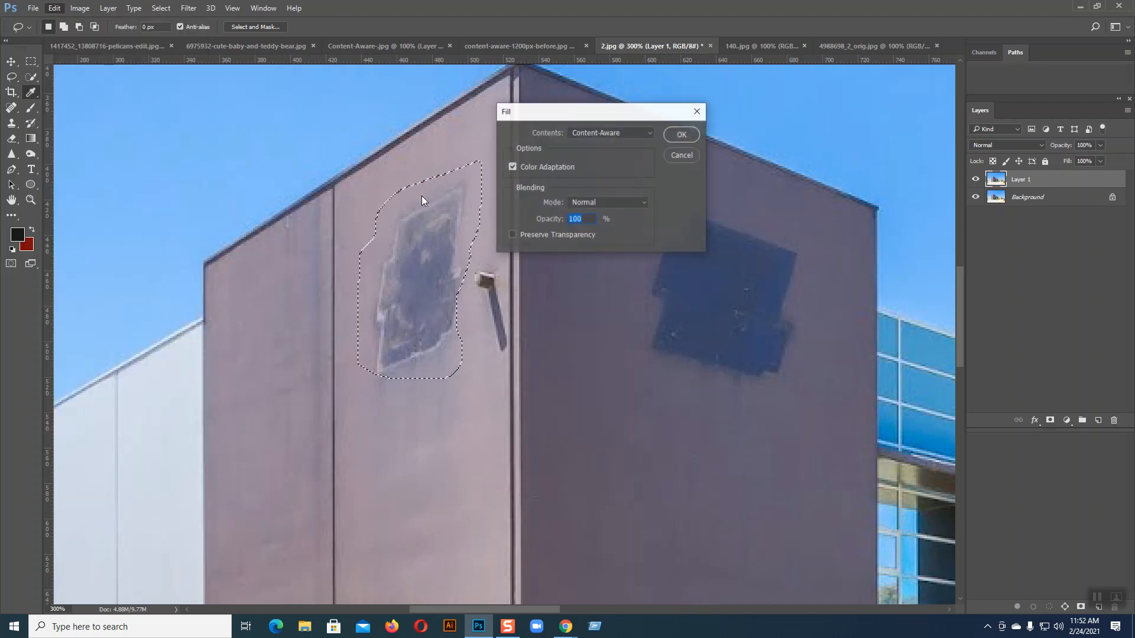
click(681, 135)
key(ctrl+d)
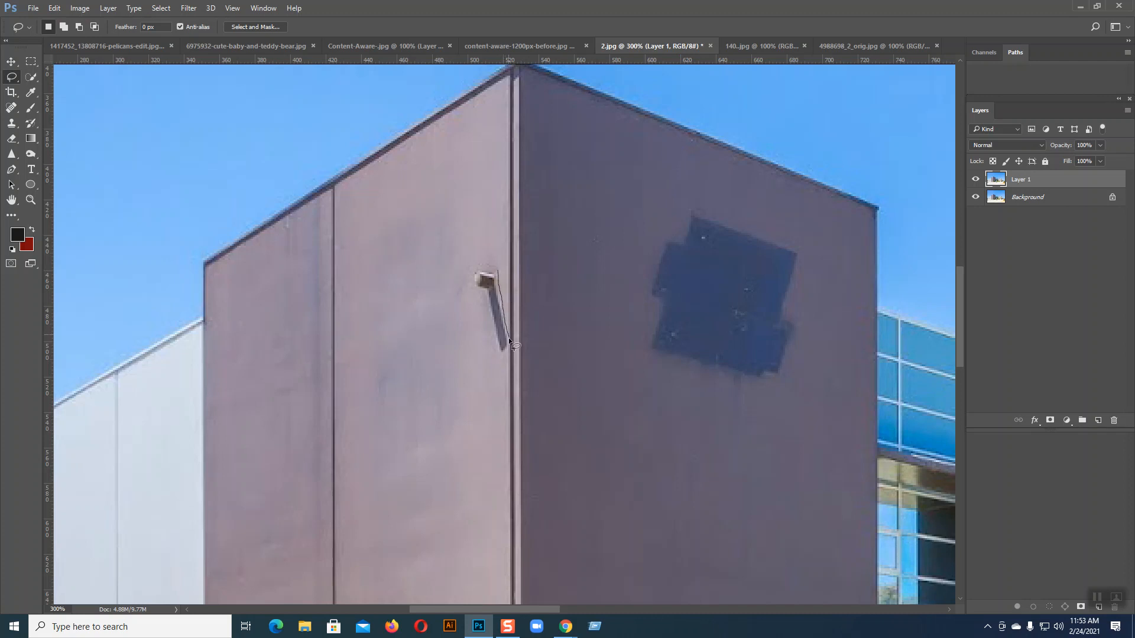
- Remove the small wall lamp and its shadow near the building's corner with a lasso selection and Content-Aware fill
mouse_move(466, 291)
mouse_down()
mouse_move(466, 264)
mouse_move(499, 275)
mouse_up()
click(53, 8)
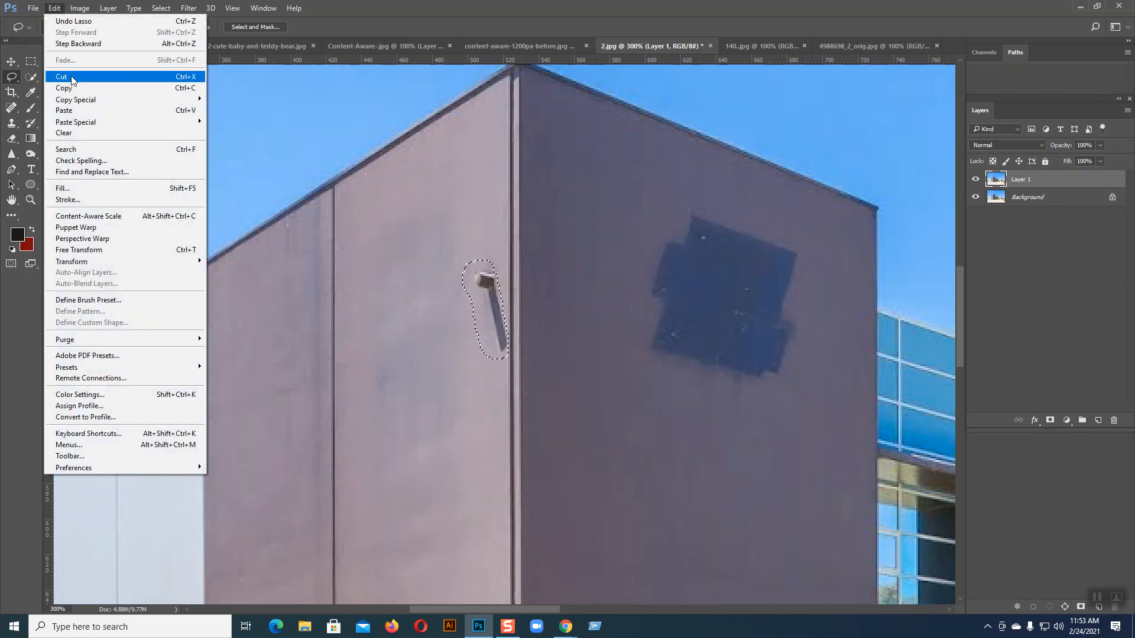
click(85, 188)
click(681, 136)
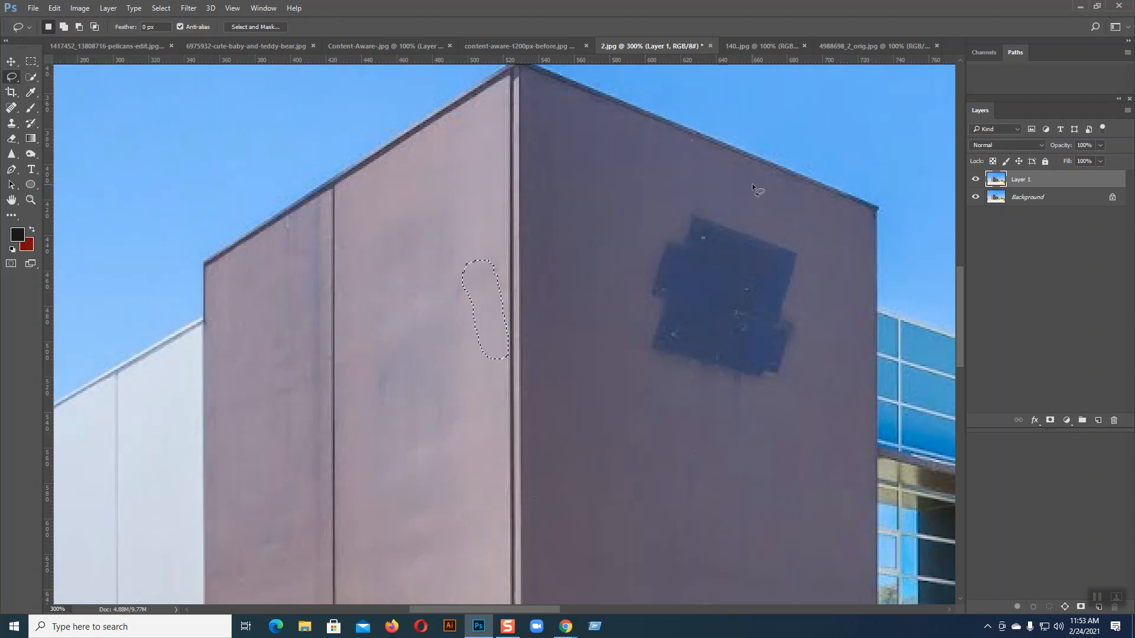
key(ctrl+d)
- Lasso around the dark blue patch on the shaded brown wall, fill it with Content-Aware, and deselect
scroll(709, 249, right, 5)
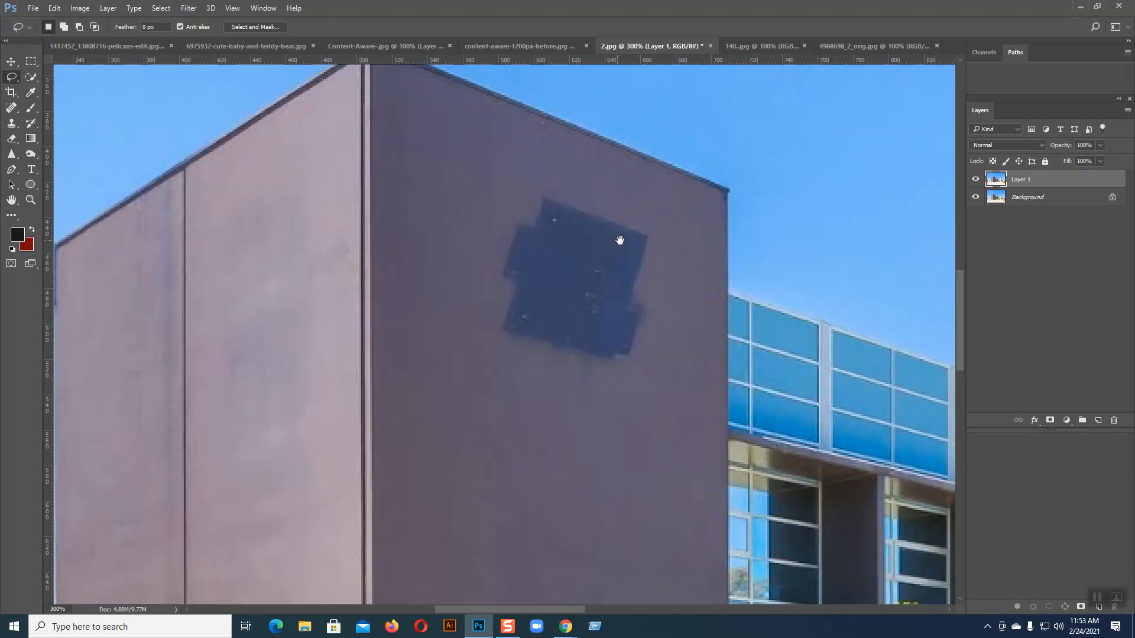
mouse_move(529, 212)
mouse_down()
mouse_move(535, 181)
mouse_move(580, 191)
mouse_up()
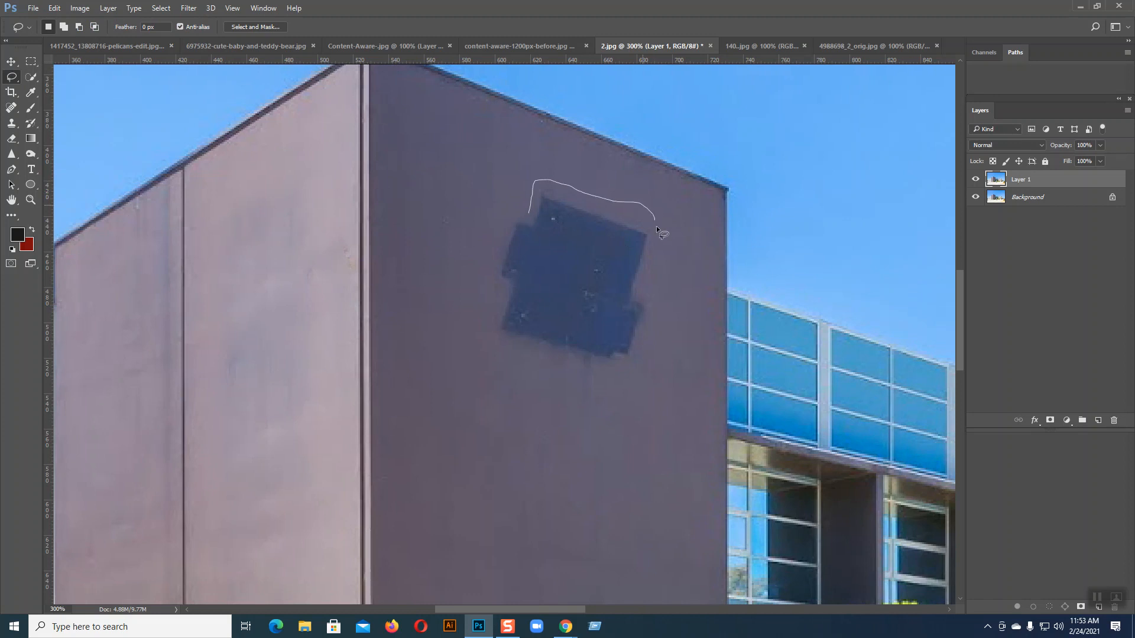
drag(642, 287, 655, 315)
drag(552, 361, 550, 361)
mouse_move(526, 207)
mouse_down()
mouse_move(535, 179)
mouse_move(588, 188)
mouse_up()
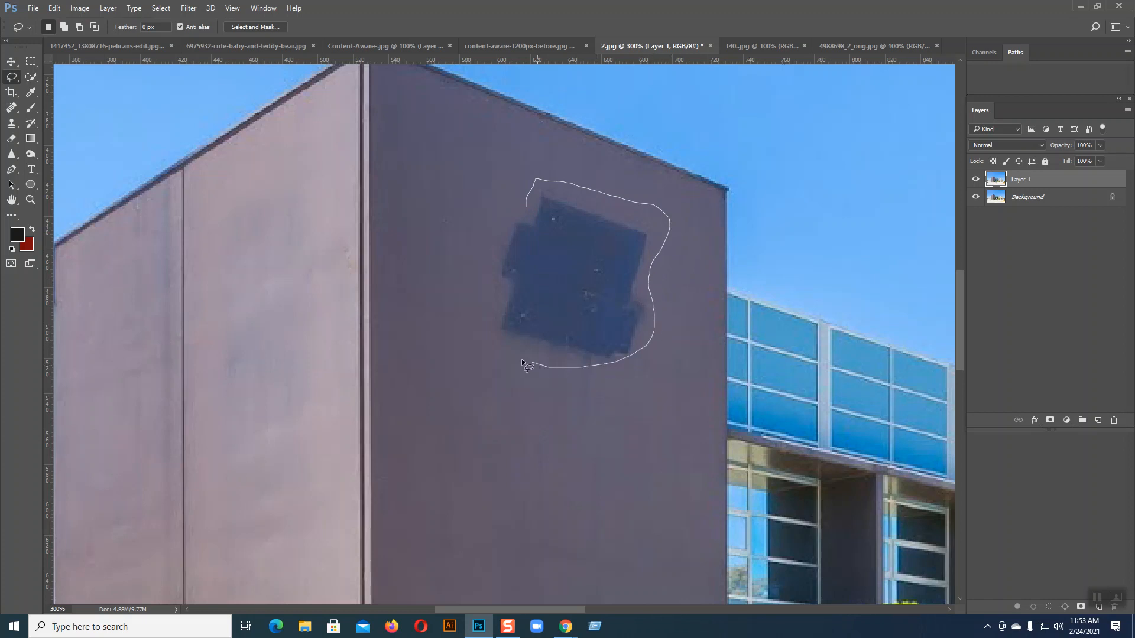
drag(489, 231, 526, 207)
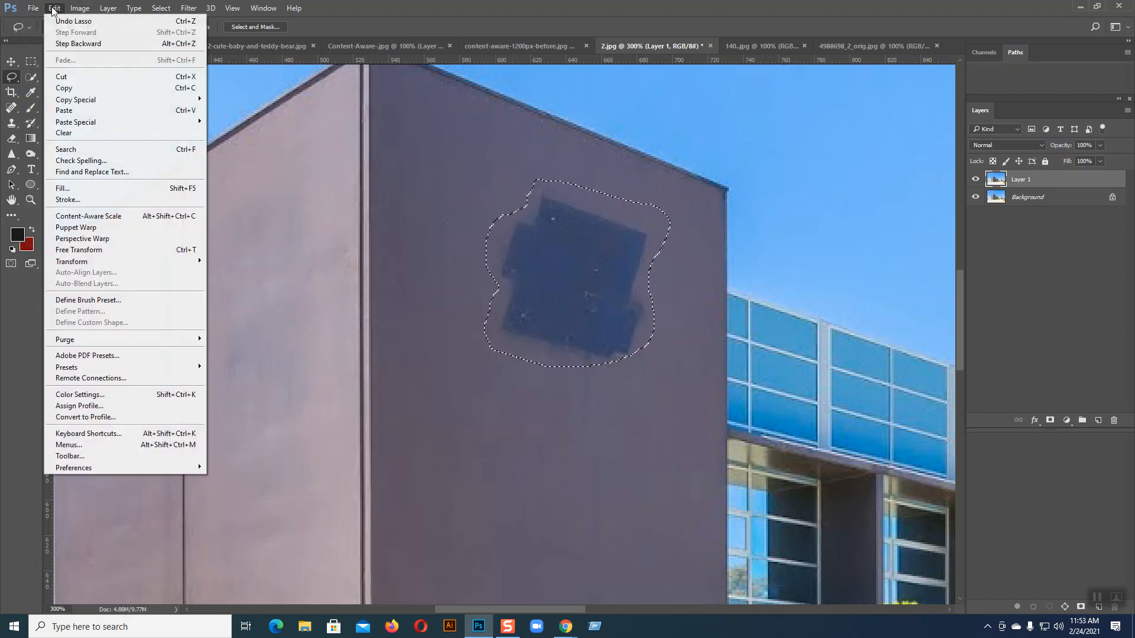
click(89, 188)
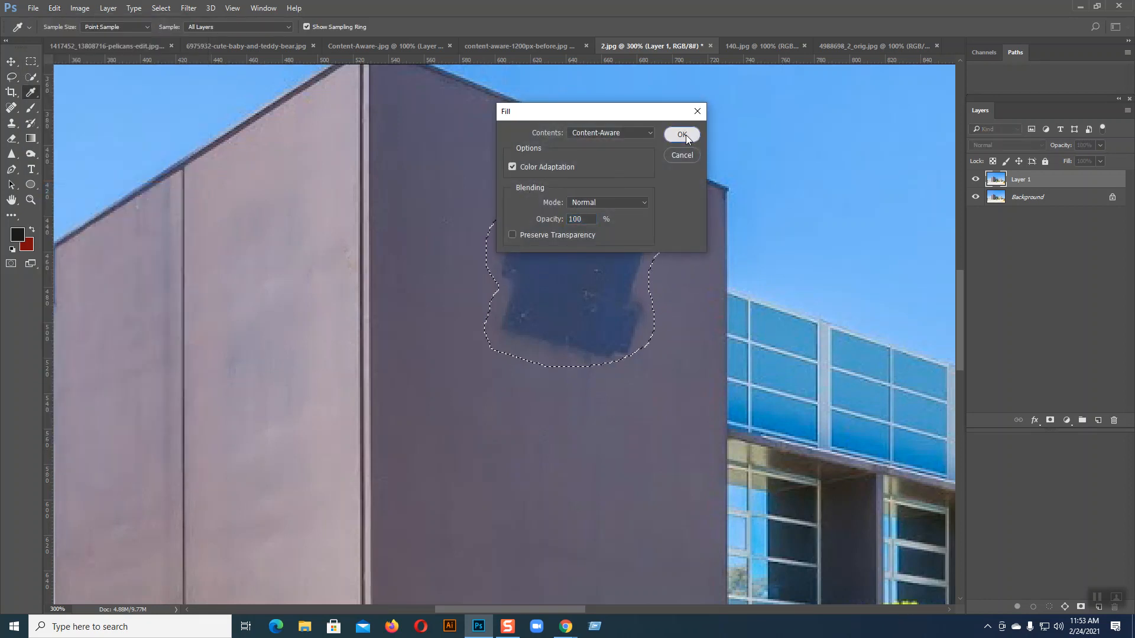
click(682, 135)
key(ctrl+d)
- Remove the graffiti scribbles and stains low on the brown wall beside the ONE WAY sign using Content-Aware fill
drag(397, 416, 946, 204)
mouse_move(585, 208)
mouse_down()
mouse_move(525, 116)
mouse_move(458, 75)
mouse_up()
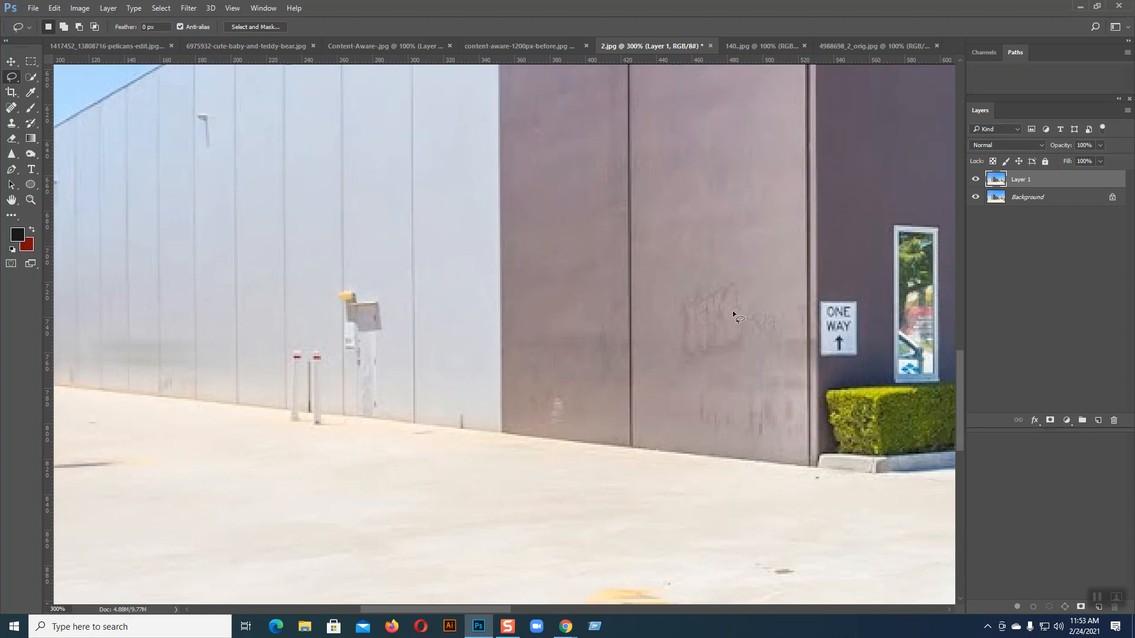
mouse_move(796, 314)
mouse_down()
mouse_move(756, 288)
mouse_move(699, 278)
mouse_move(667, 338)
mouse_move(696, 435)
mouse_up()
mouse_move(783, 438)
mouse_down()
mouse_move(795, 405)
mouse_move(791, 309)
mouse_up()
click(55, 8)
click(76, 188)
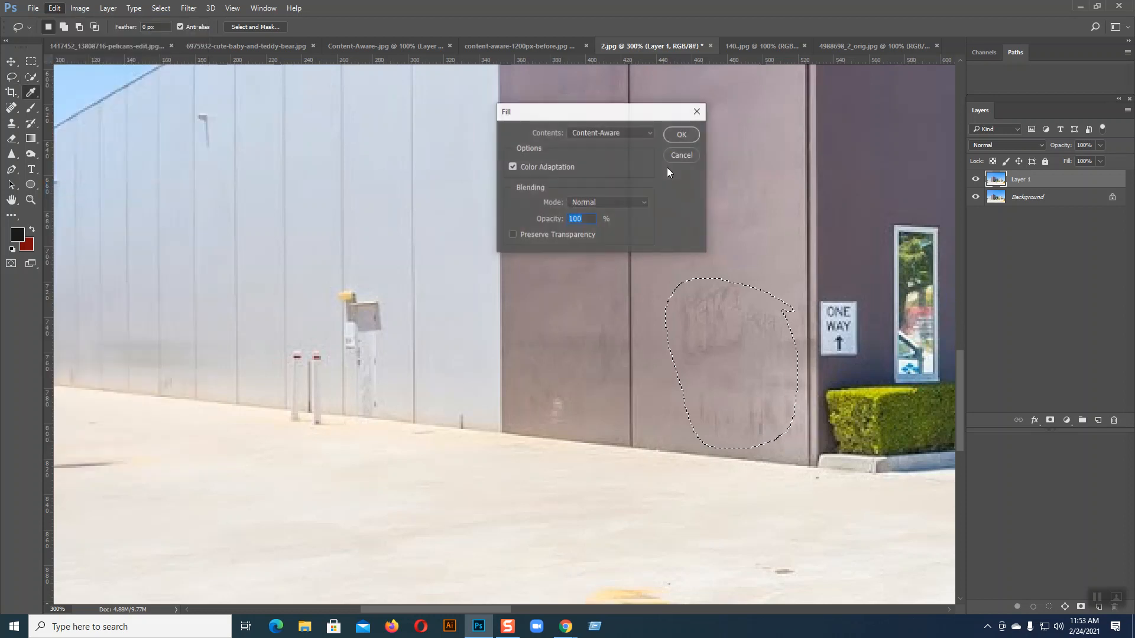
click(694, 136)
key(ctrl+d)
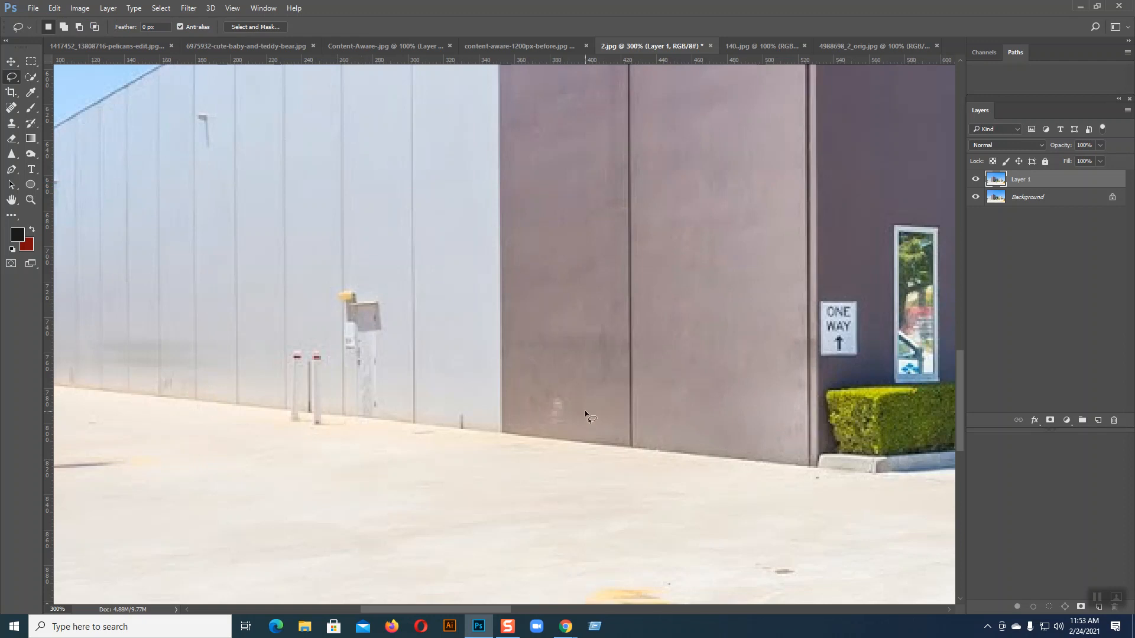
- Lasso the utility box and yellow fixture on the white panelled wall, erase them with a Content-Aware fill, and deselect
key(ctrl+plus)
key(ctrl+plus)
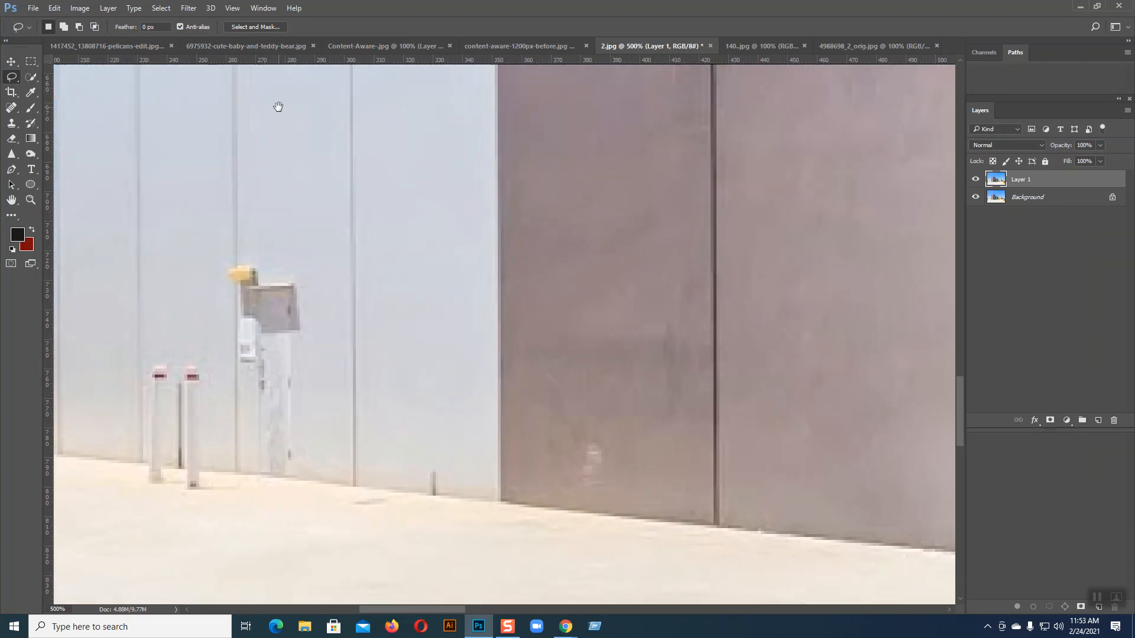
drag(351, 364, 505, 294)
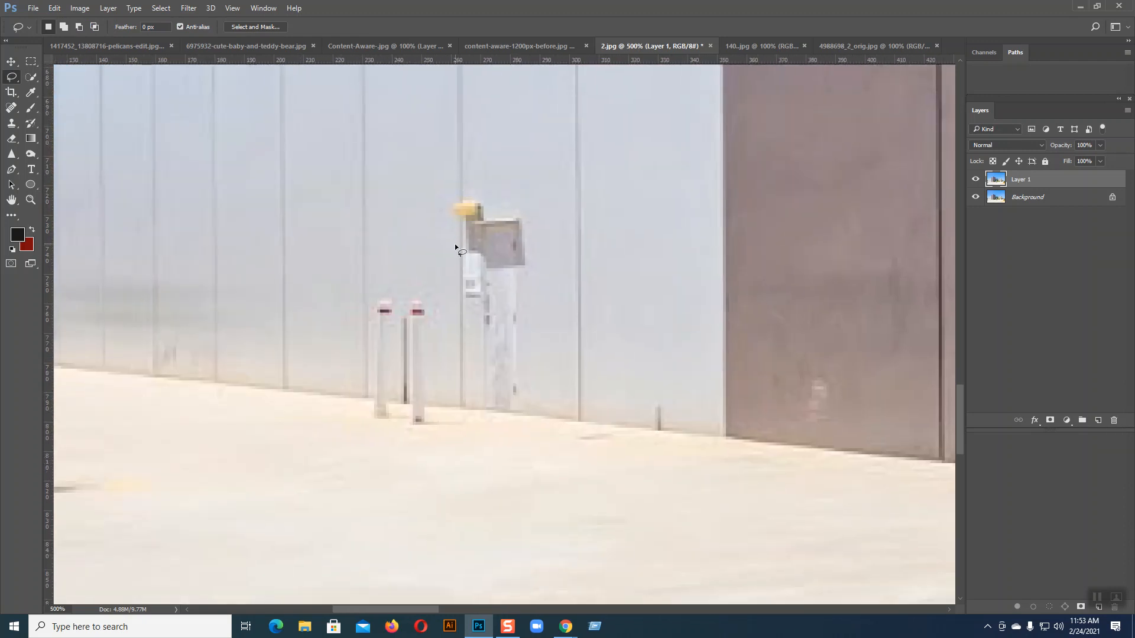
scroll(467, 251, up, 3)
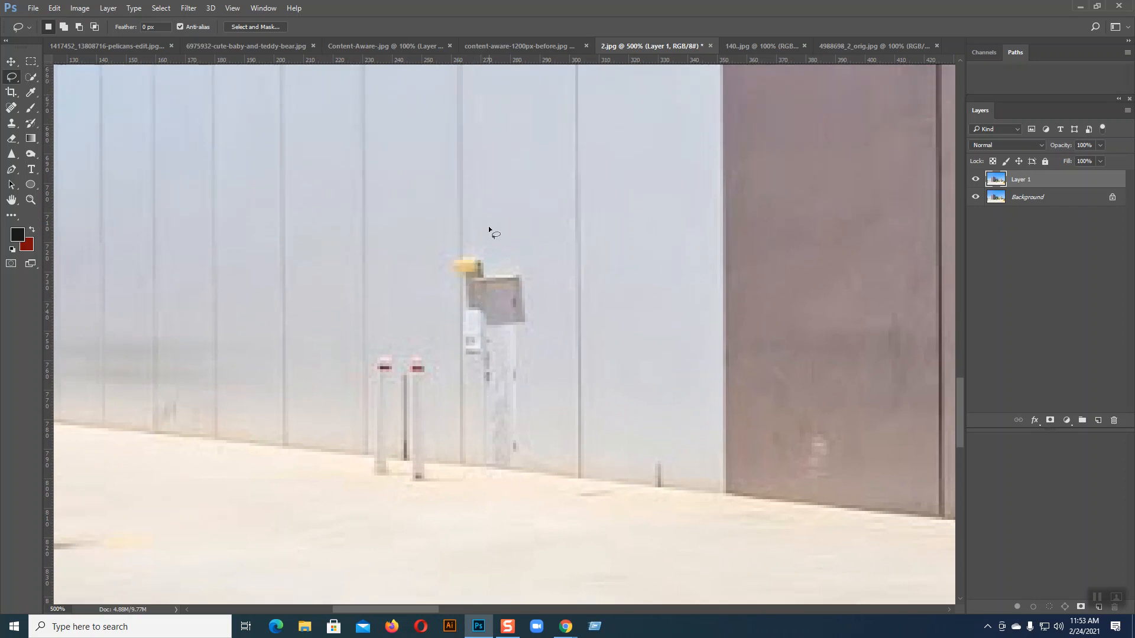
mouse_move(485, 239)
mouse_down()
mouse_move(448, 250)
mouse_move(440, 279)
mouse_move(464, 459)
mouse_move(529, 452)
mouse_move(537, 265)
mouse_up()
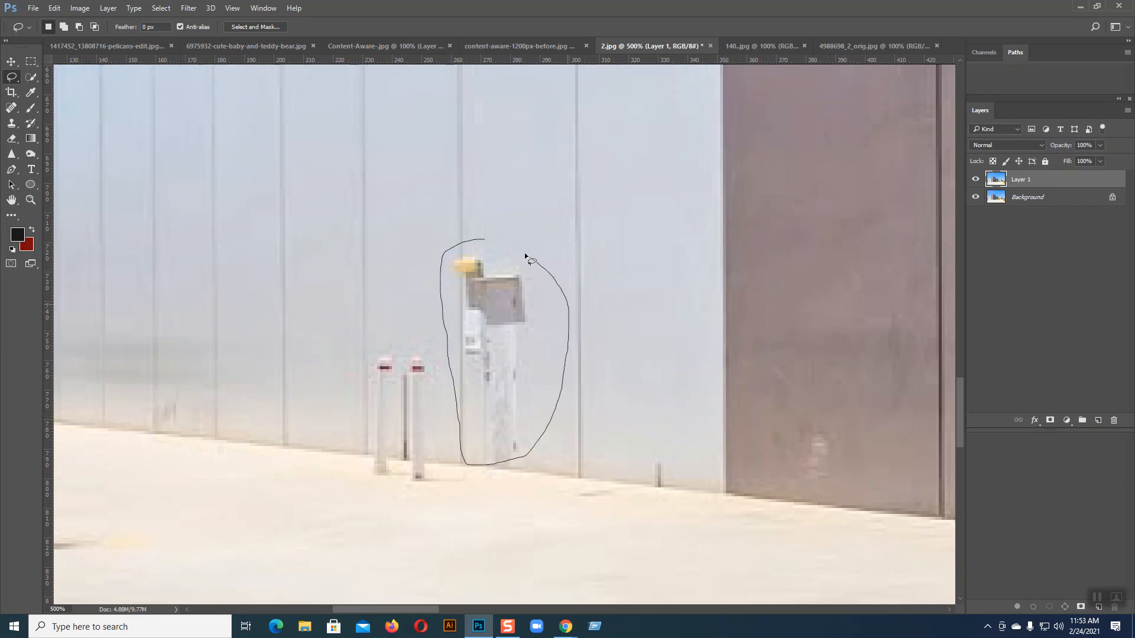
drag(484, 236, 485, 239)
click(53, 8)
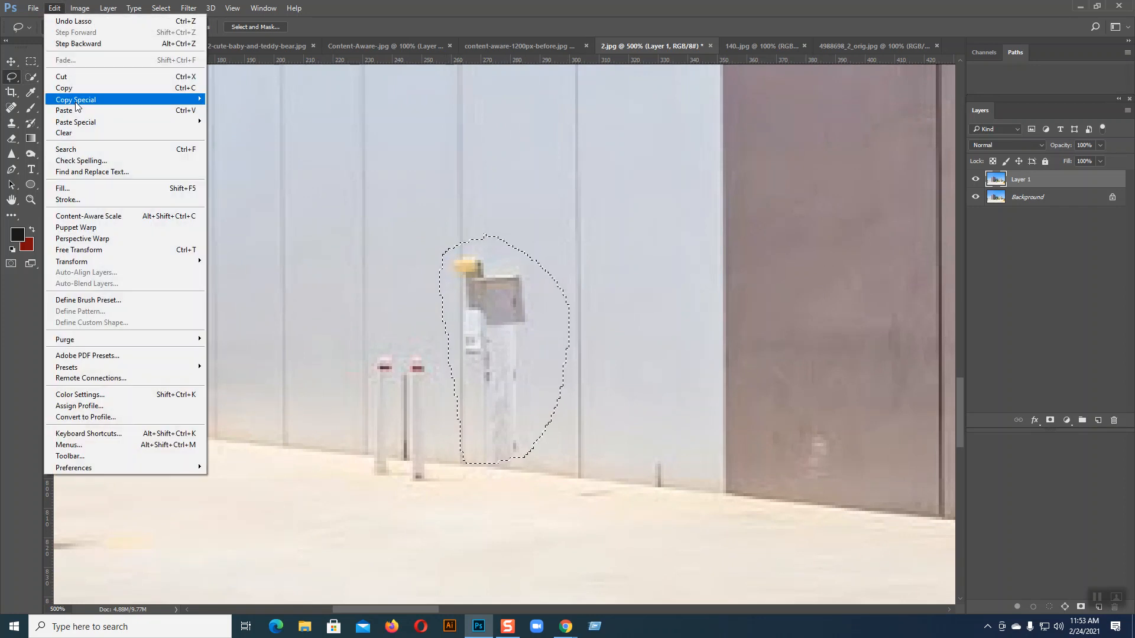
click(86, 187)
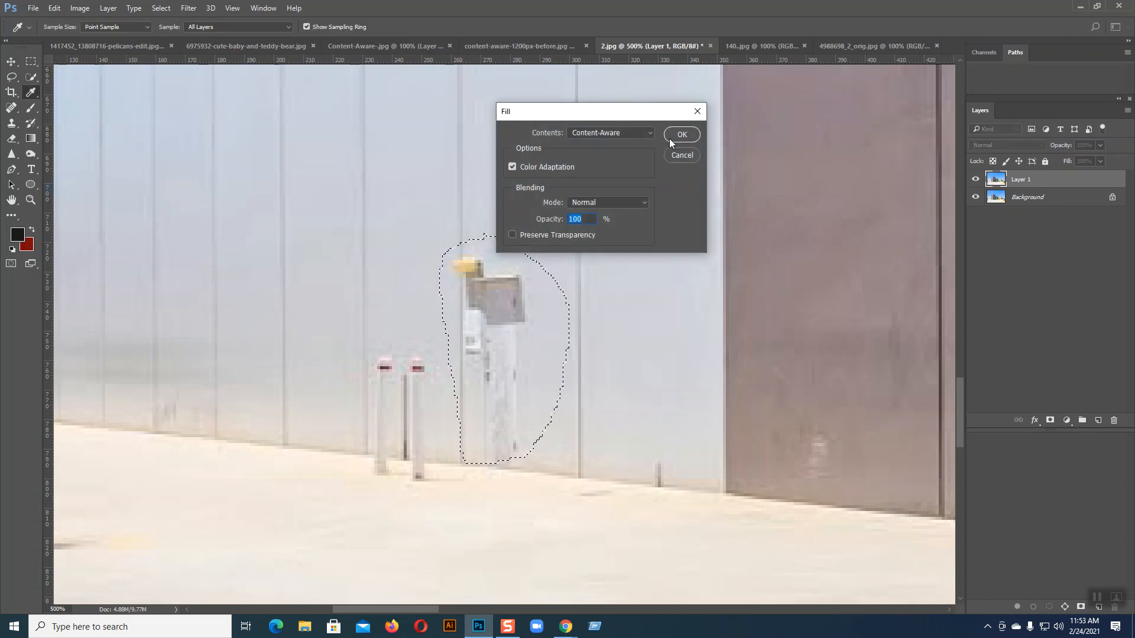
click(672, 136)
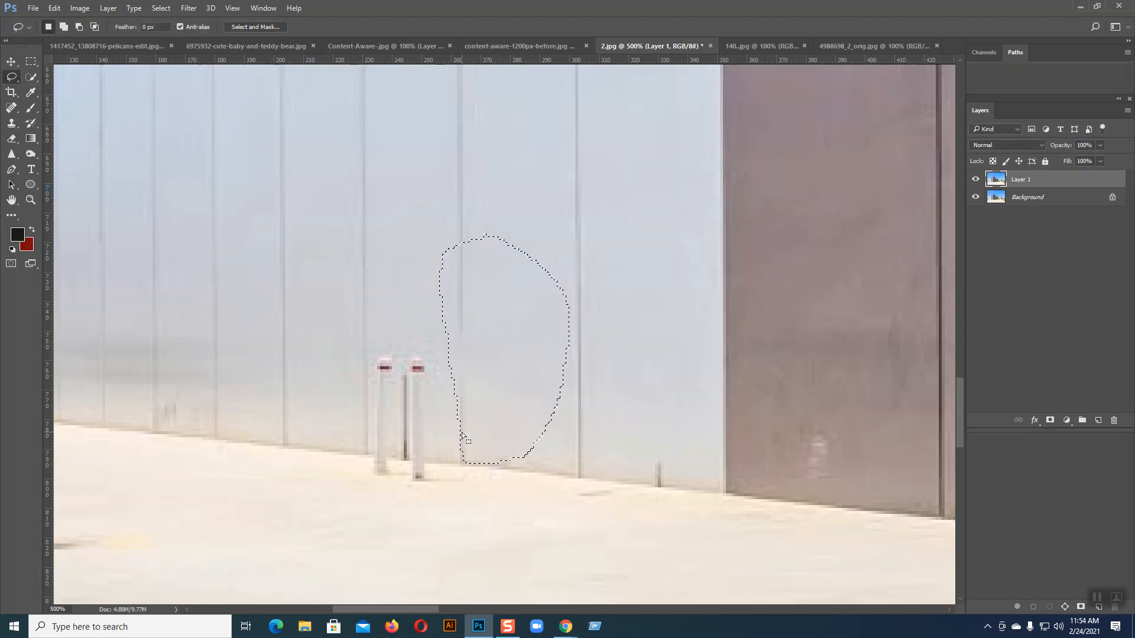
key(ctrl+d)
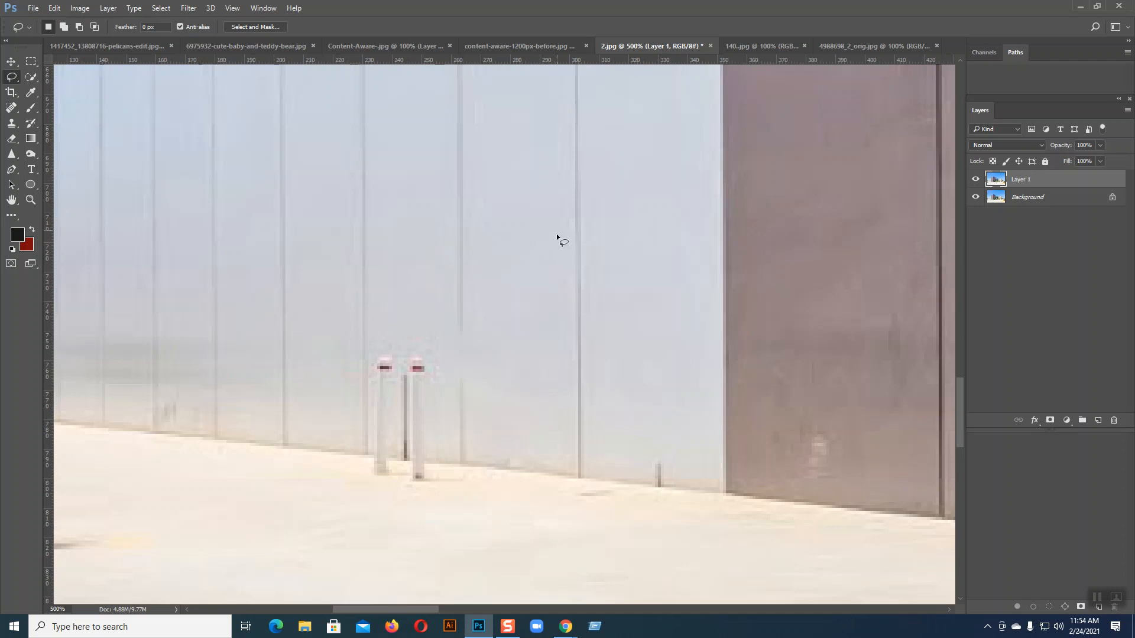
- With the Clone Stamp Tool at brush size 20, rebuild the missing panel seam down to the ground where the utility box stood
right_click(12, 123)
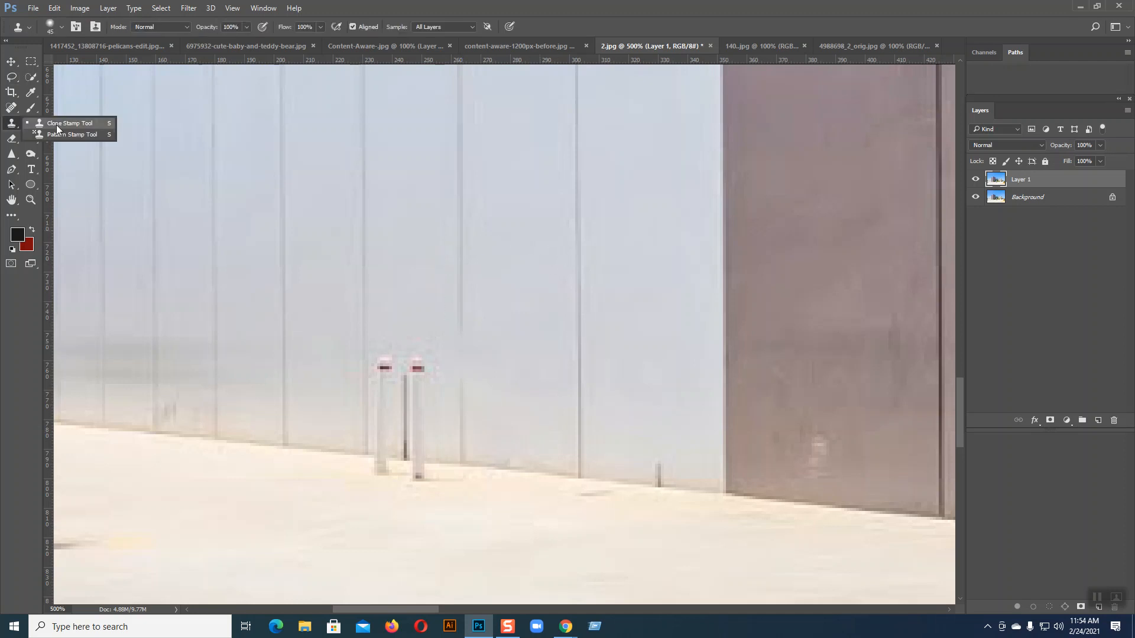
click(102, 123)
key(bracketleft)
key(bracketleft)
key(bracketleft)
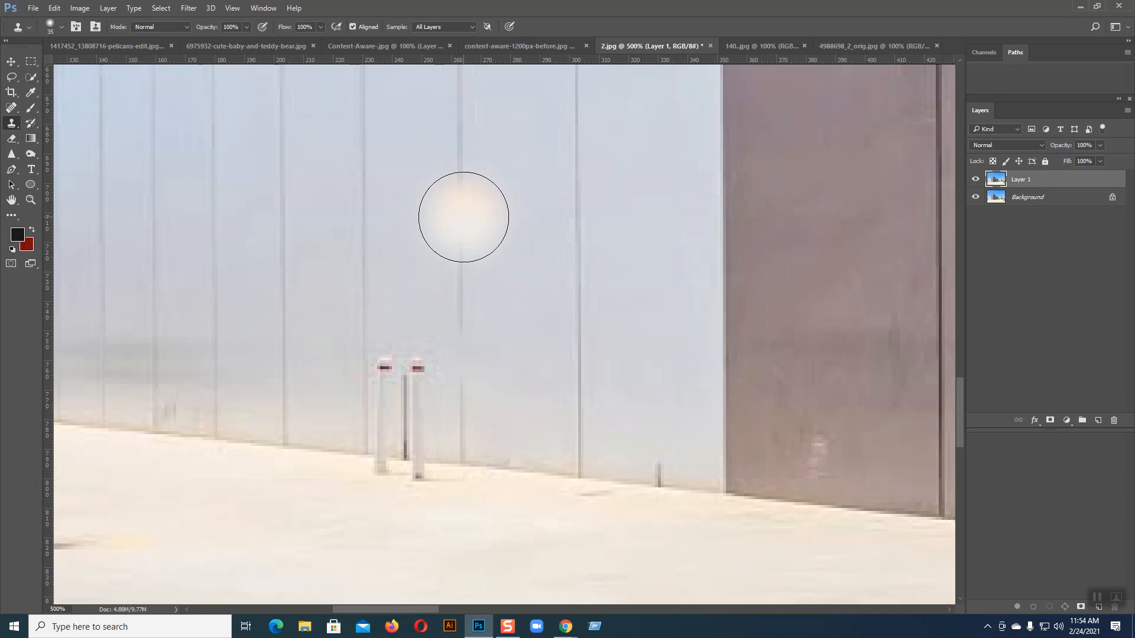
key(bracketright)
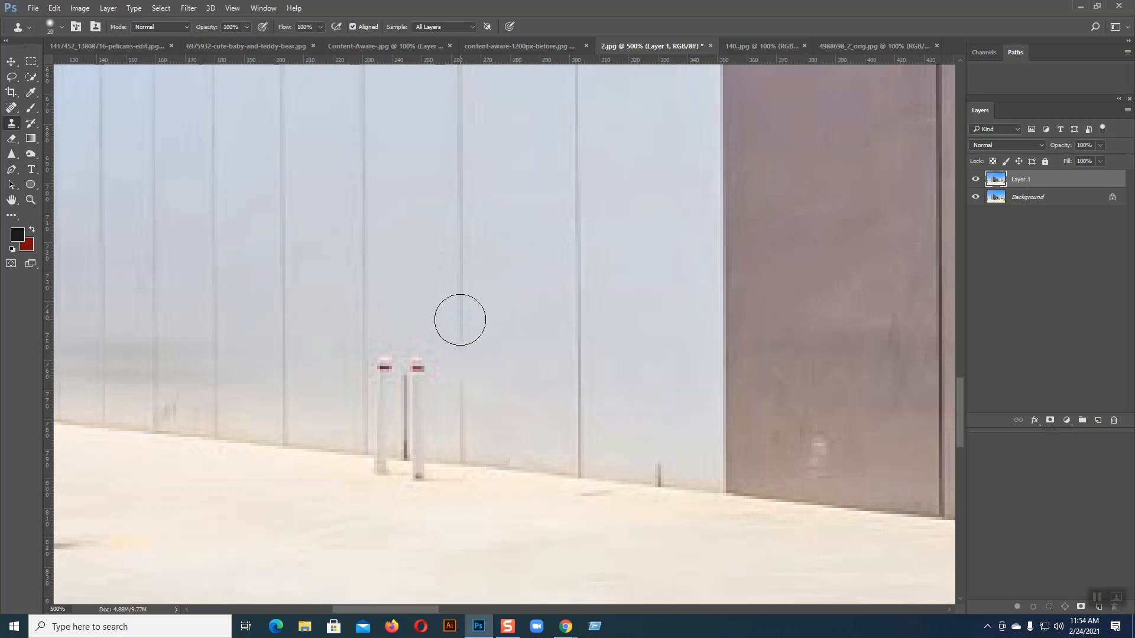
drag(460, 320, 461, 443)
click(16, 62)
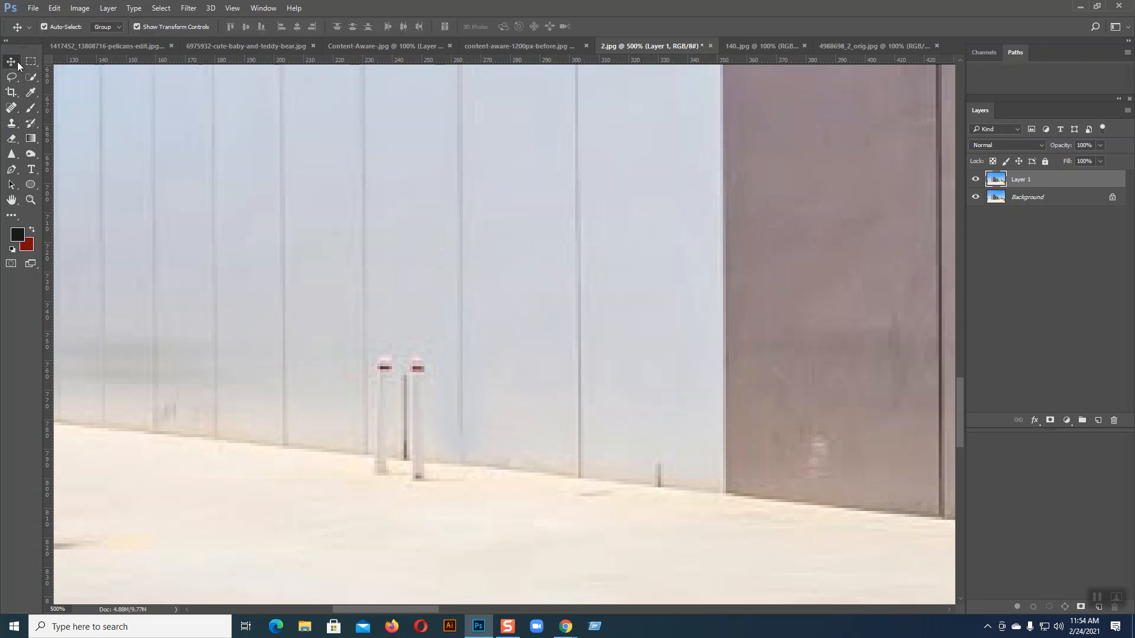
key(ctrl+minus)
key(ctrl+minus)
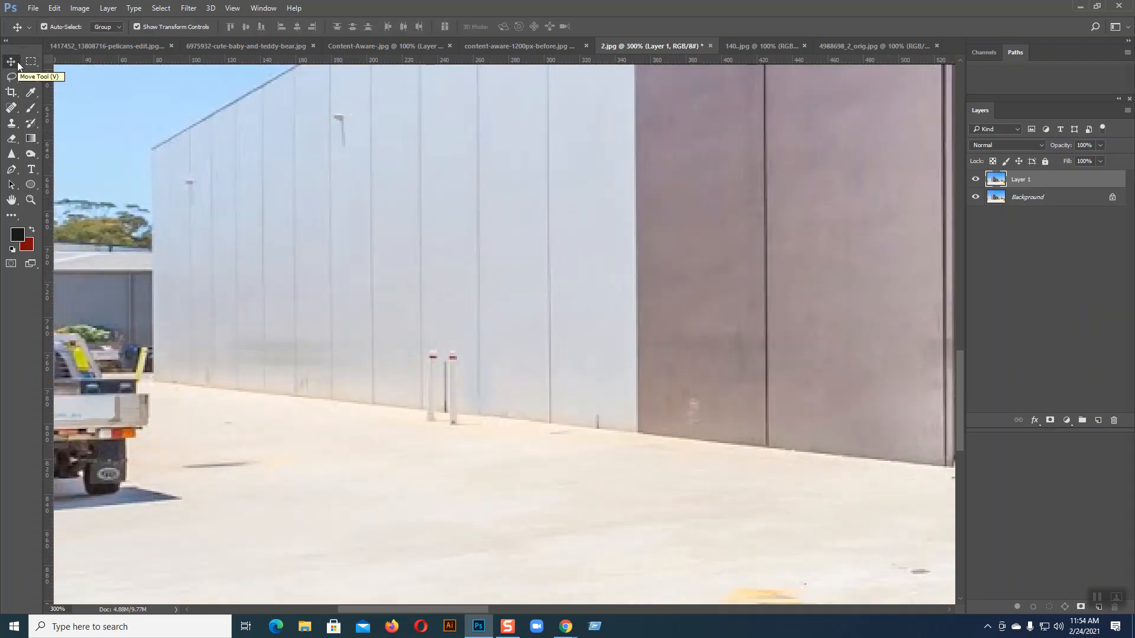
key(ctrl+plus)
key(ctrl+plus)
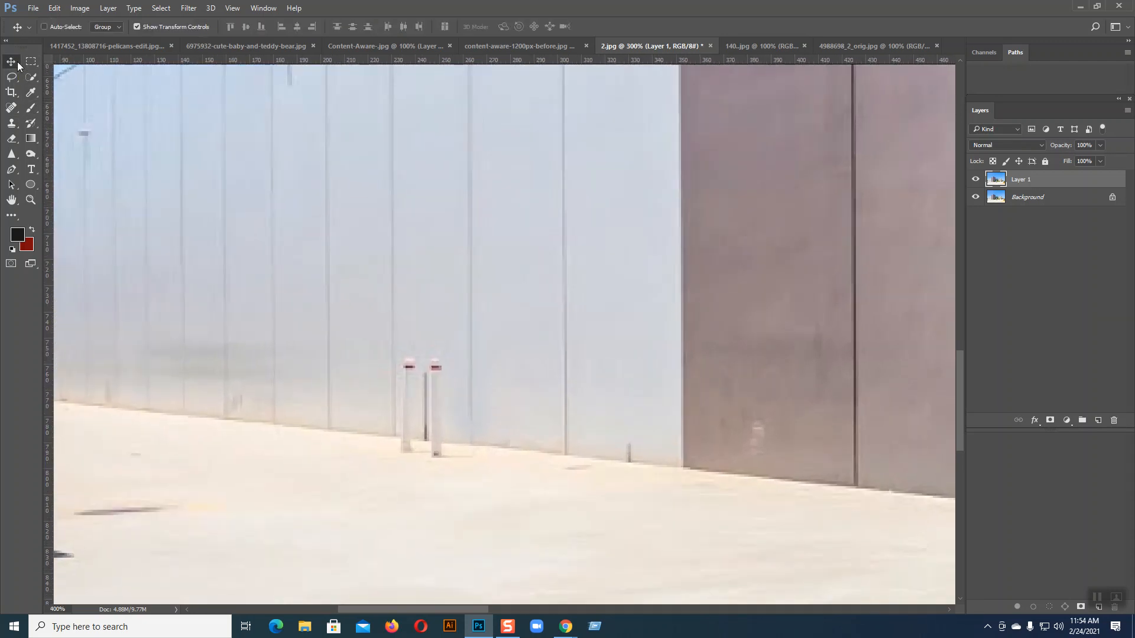
- Undo the seam repair, try cloning the panel seam in Multiply mode, undo those strokes, and return the Clone Stamp mode to Normal
key(ctrl+z)
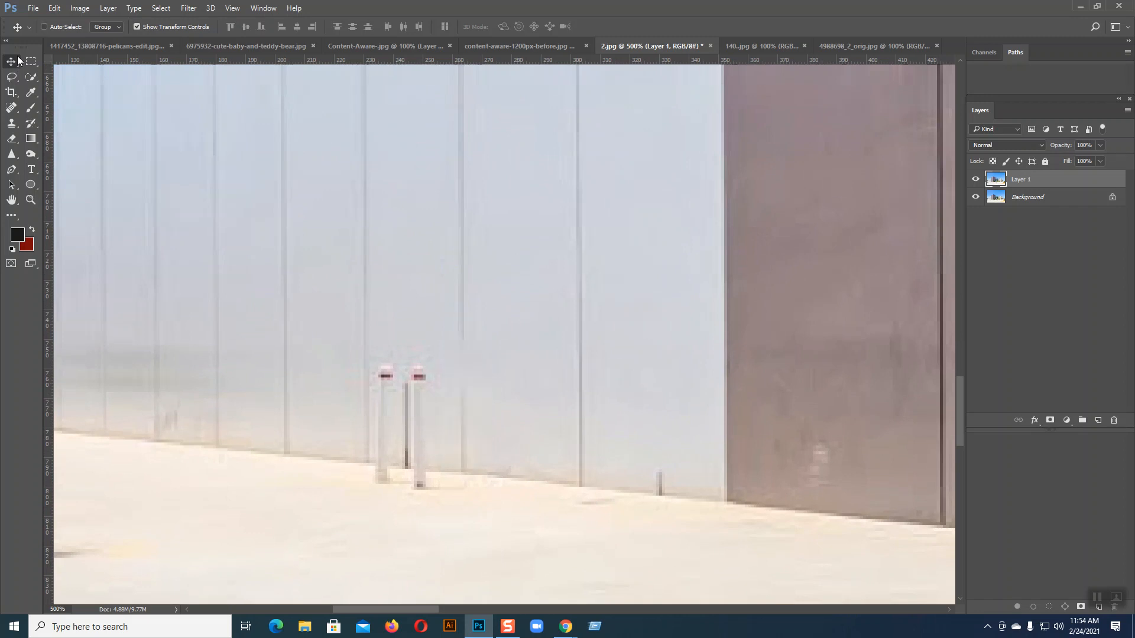
click(12, 123)
click(164, 29)
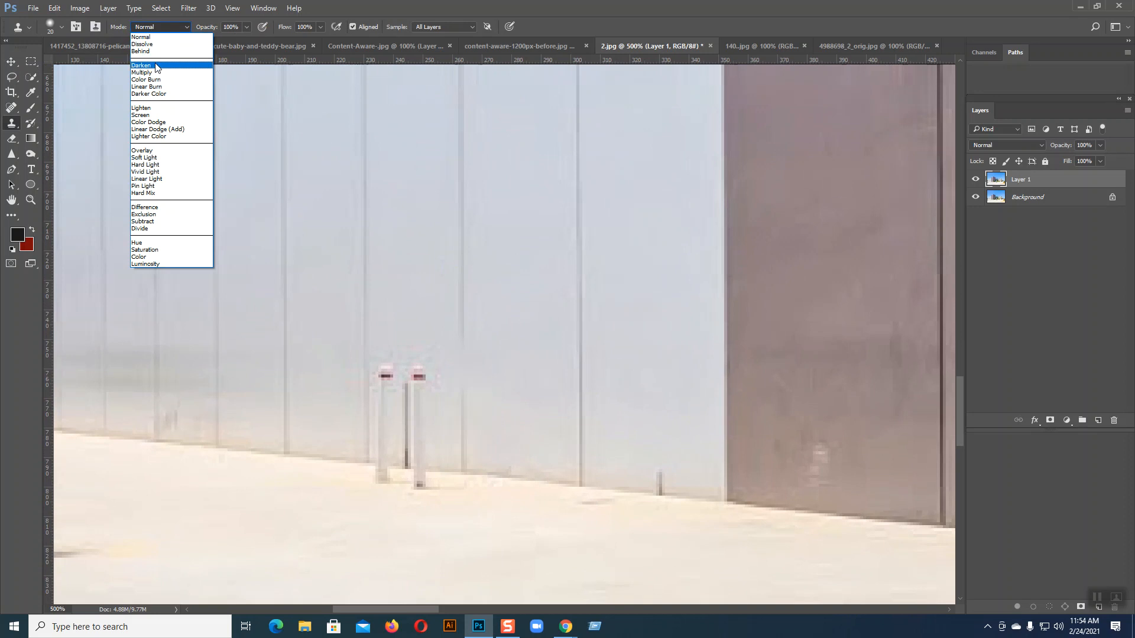
click(148, 72)
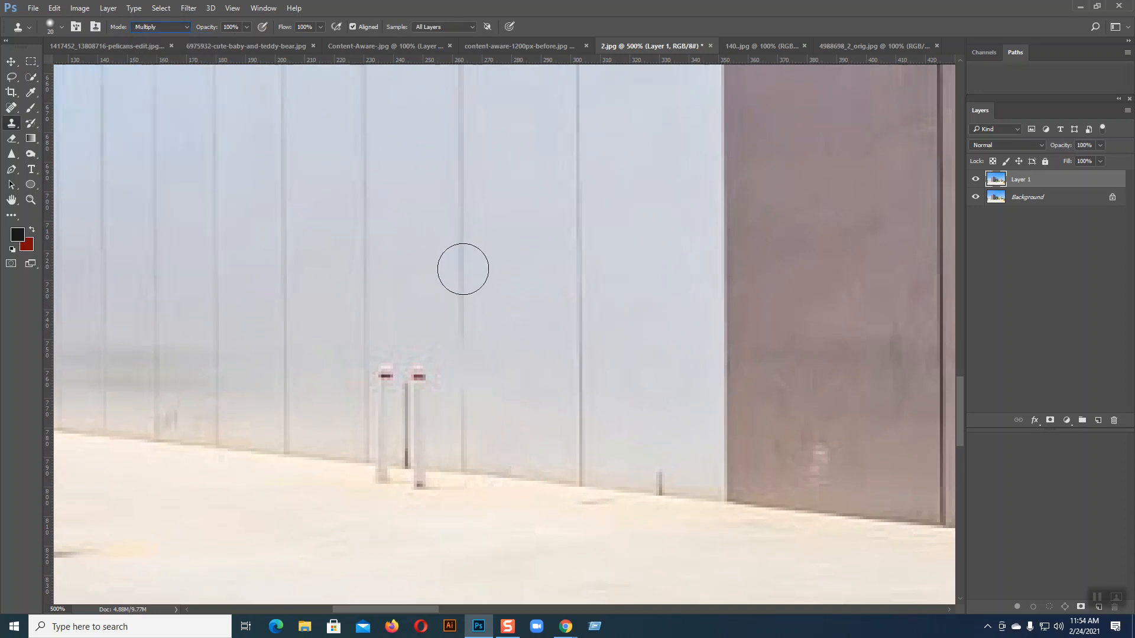
alt+click(463, 269)
click(463, 345)
drag(463, 345, 464, 399)
key(ctrl+z)
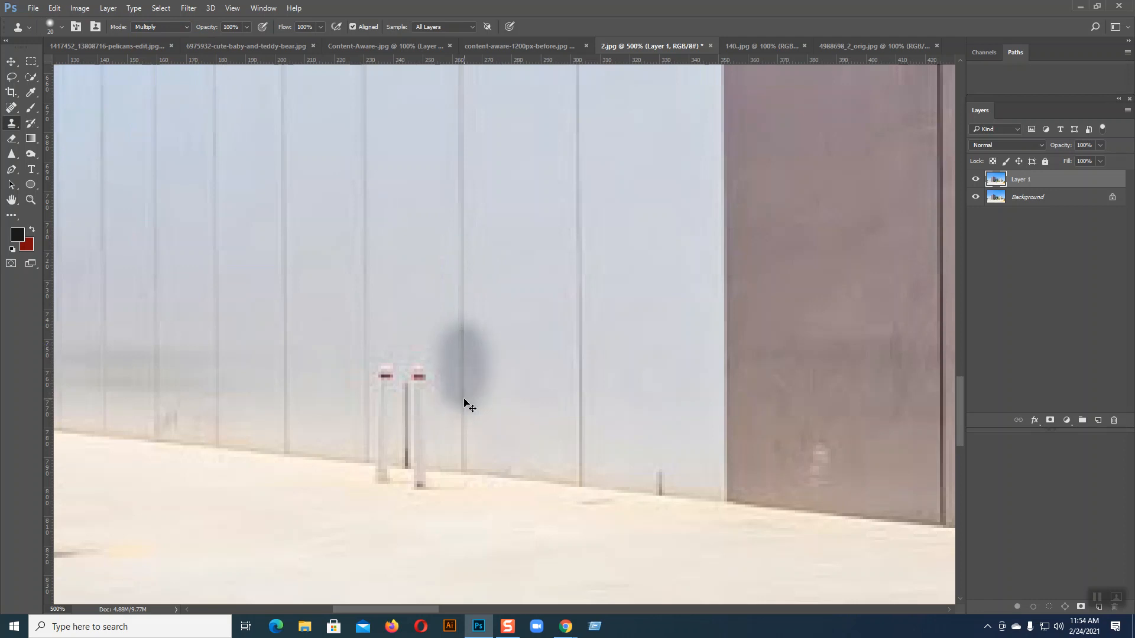
key(ctrl+z)
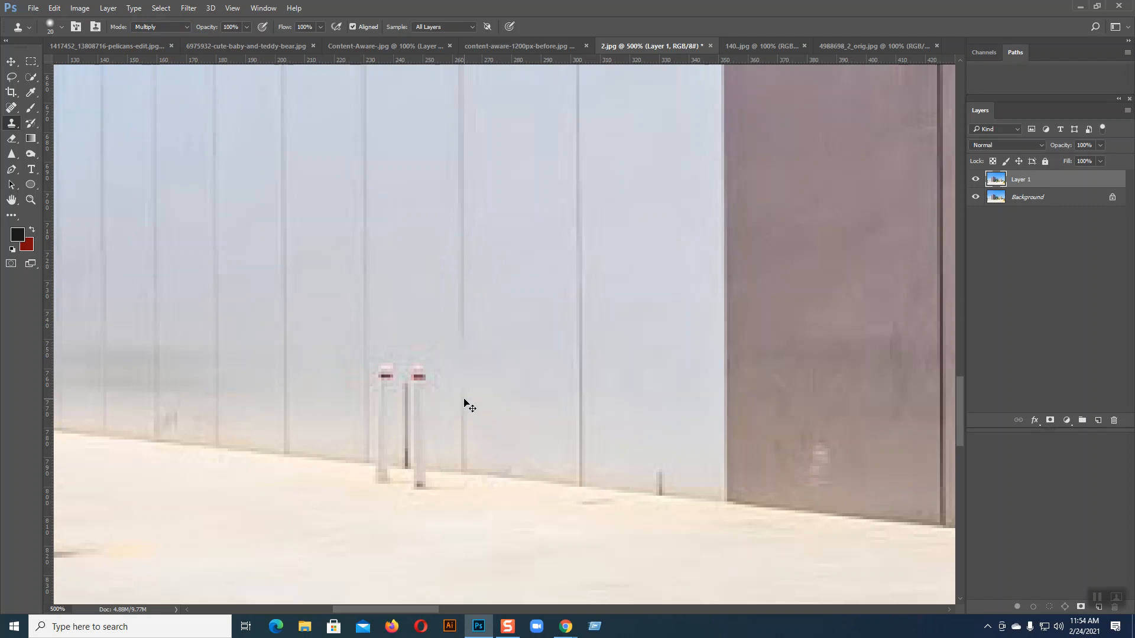
click(172, 27)
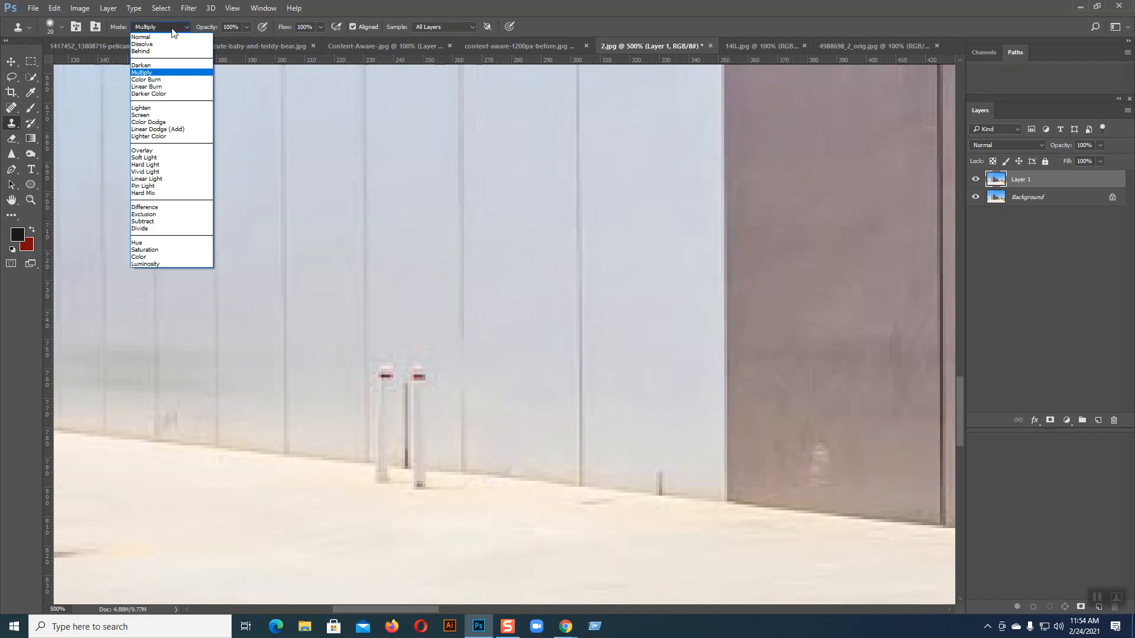
click(169, 36)
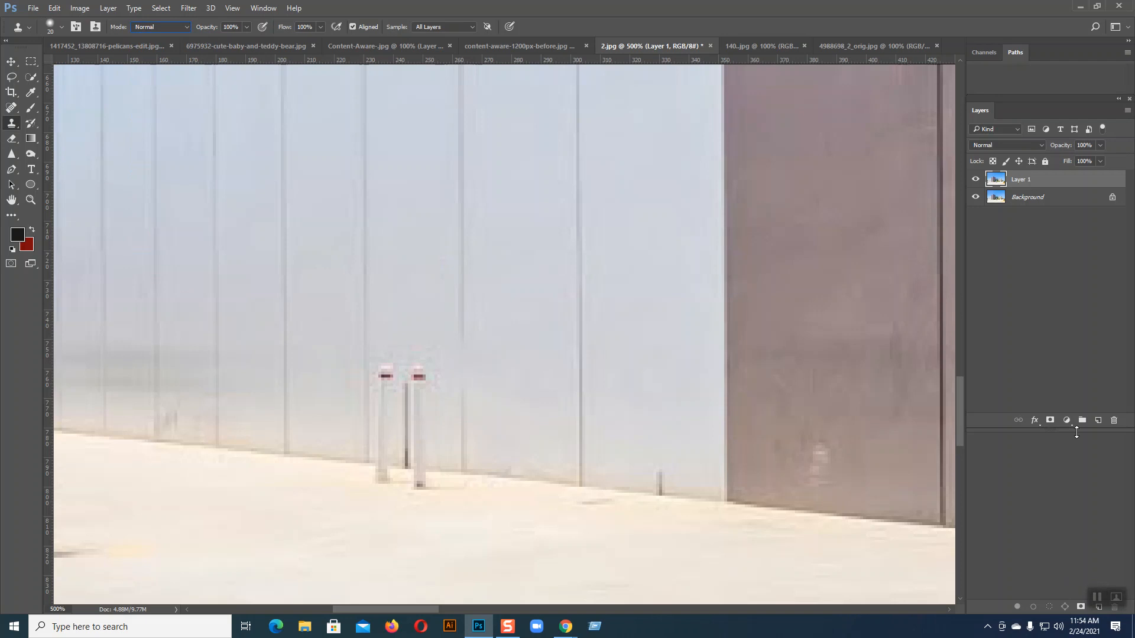
- On a new layer, clone the missing panel seam down to the ground and lower the layer's opacity to about 70%
click(1098, 421)
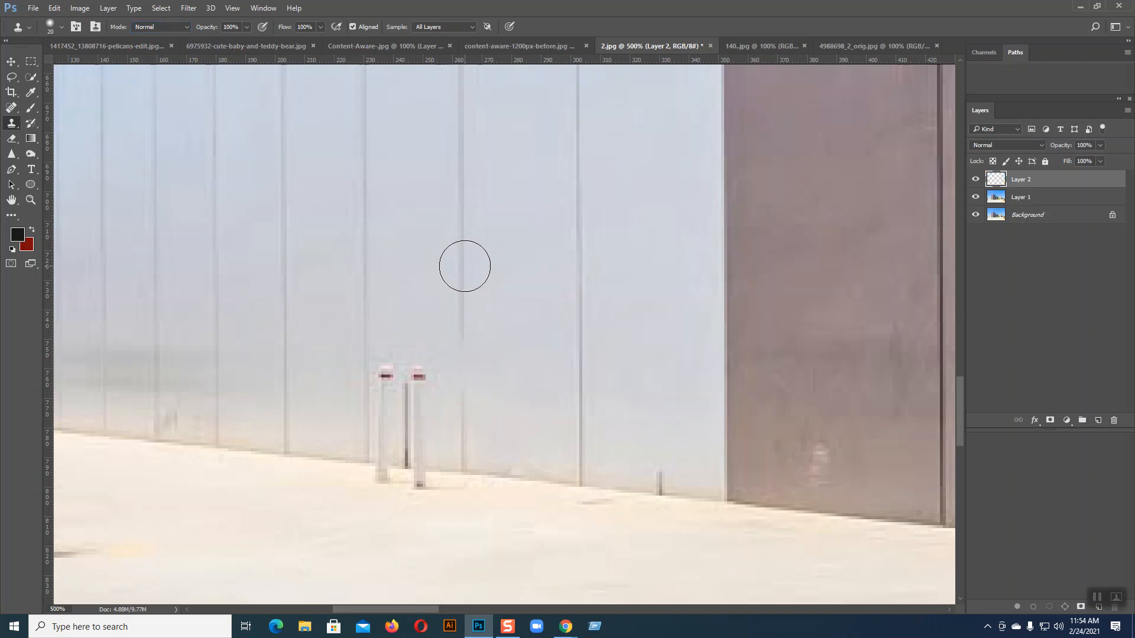
alt+click(464, 268)
drag(464, 359, 466, 435)
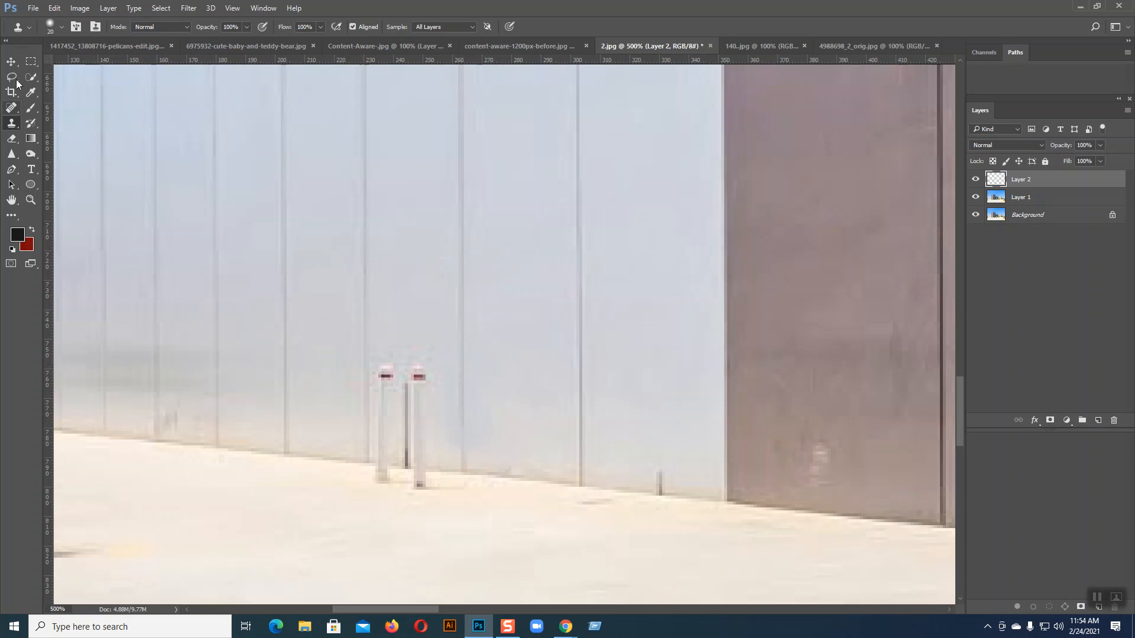
click(11, 61)
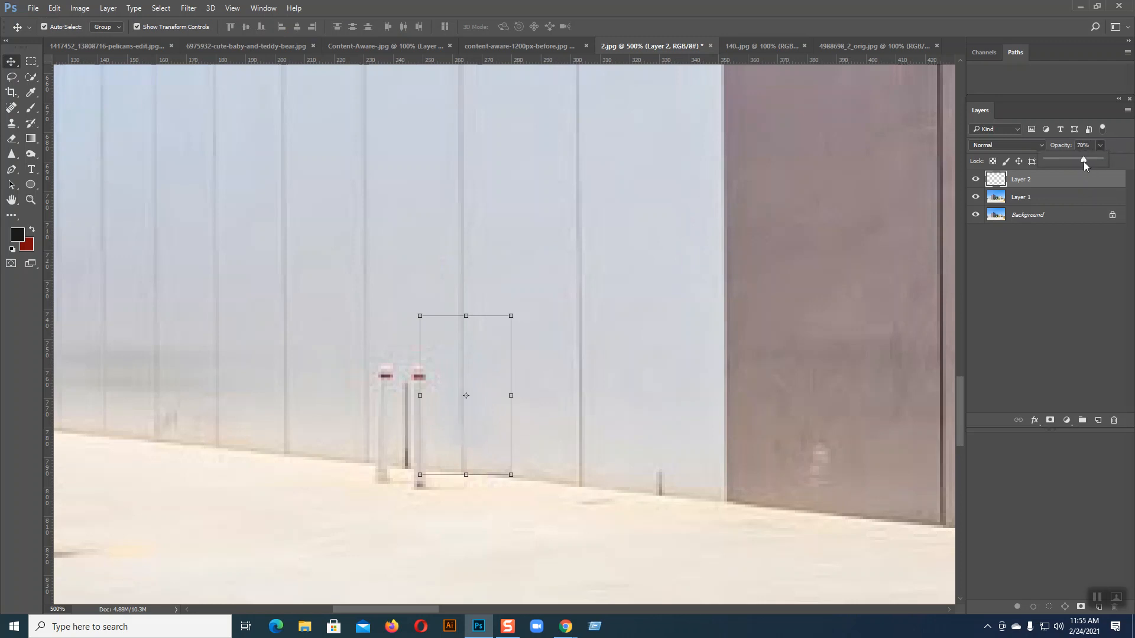
- On Layer 1, lasso the lamp and its shadow high on the white panelled wall, remove them with a Content-Aware fill, and deselect
click(635, 308)
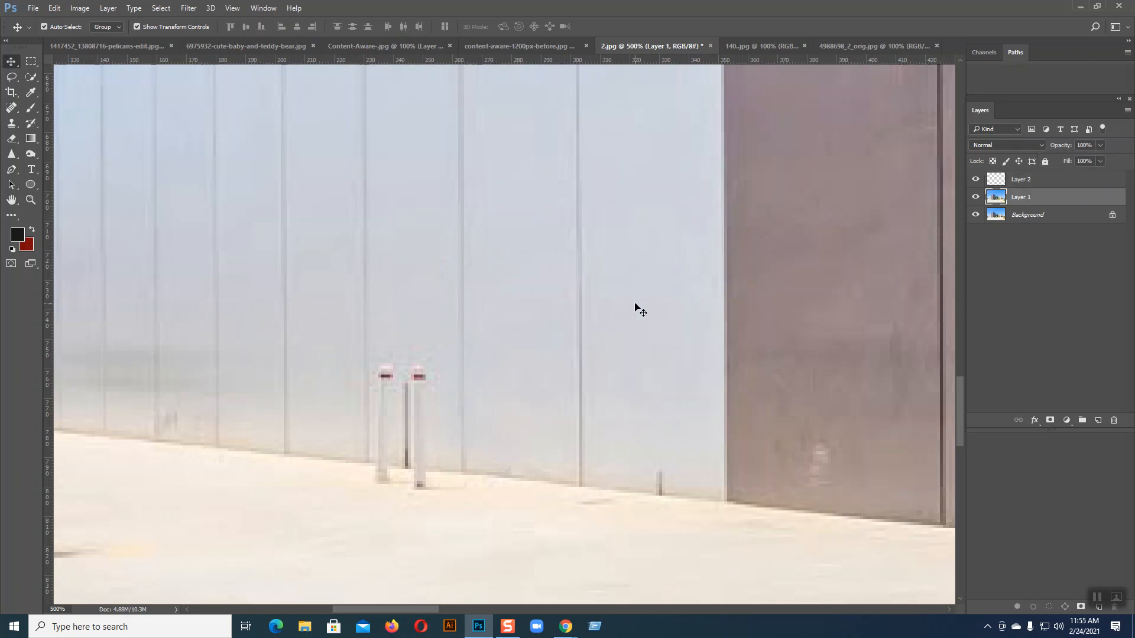
scroll(635, 307, down, 2)
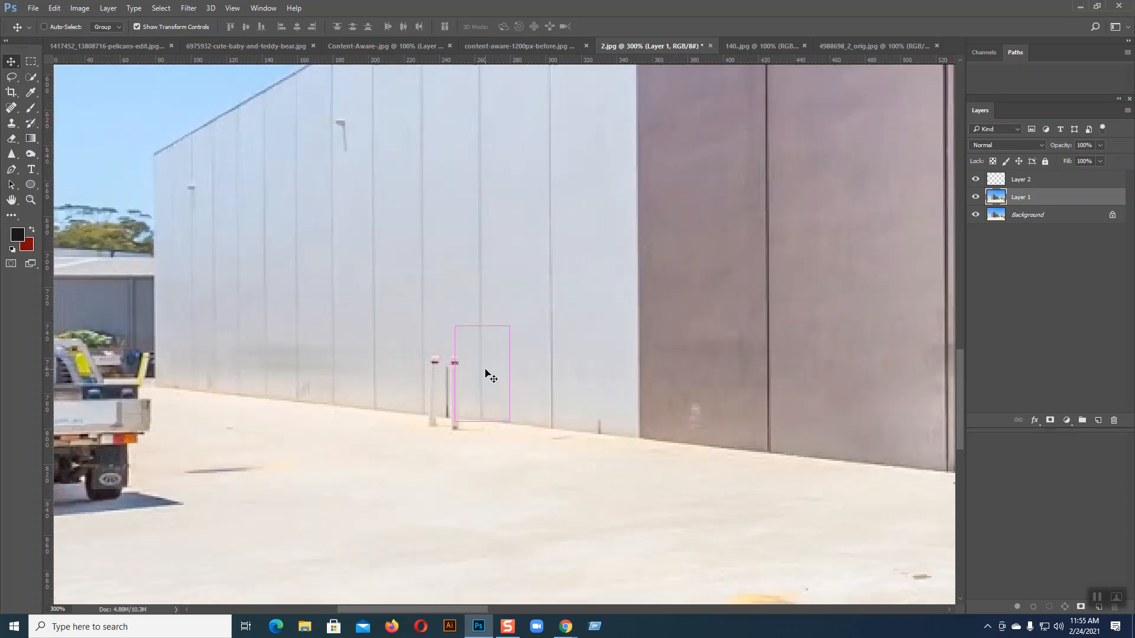
key(ctrl+plus)
drag(443, 97, 626, 342)
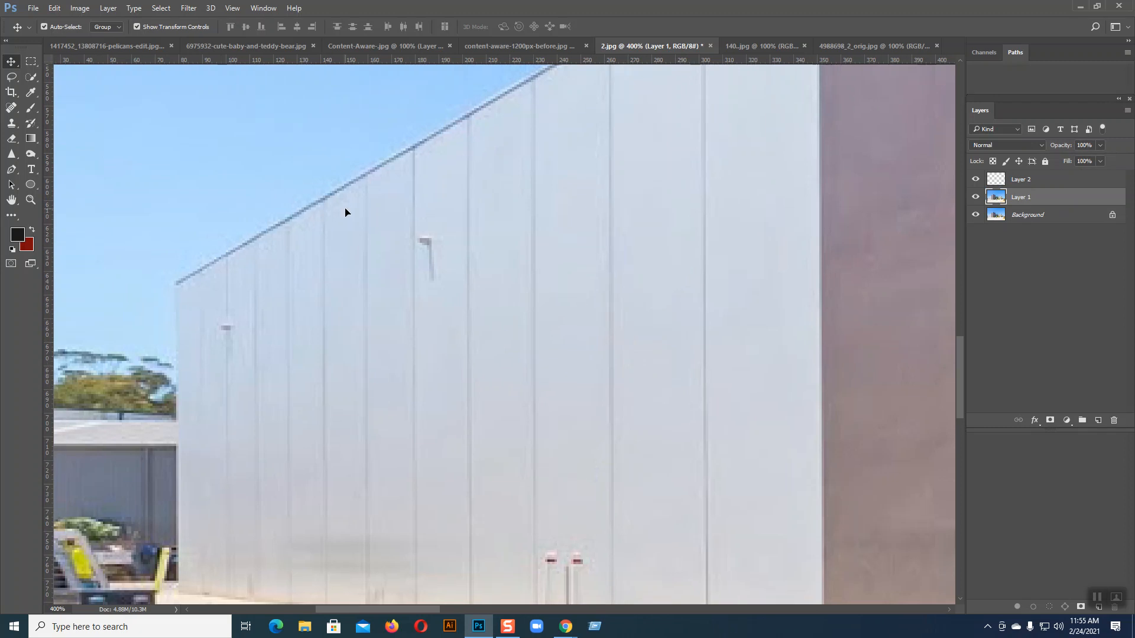
click(15, 77)
drag(442, 262, 434, 238)
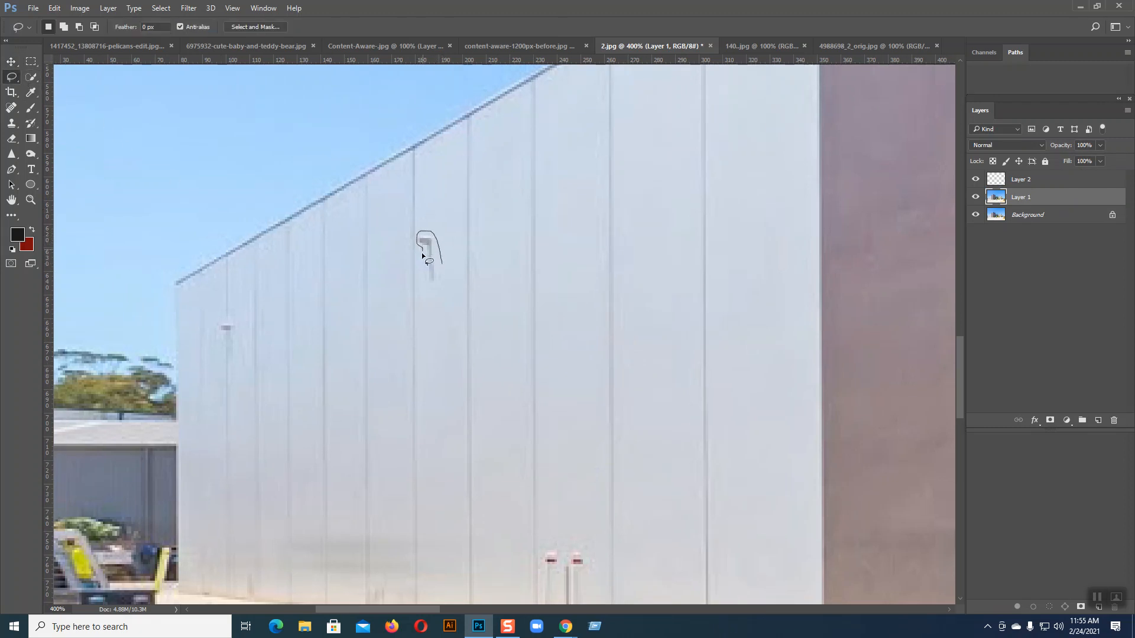
drag(428, 283, 442, 264)
click(54, 8)
click(72, 190)
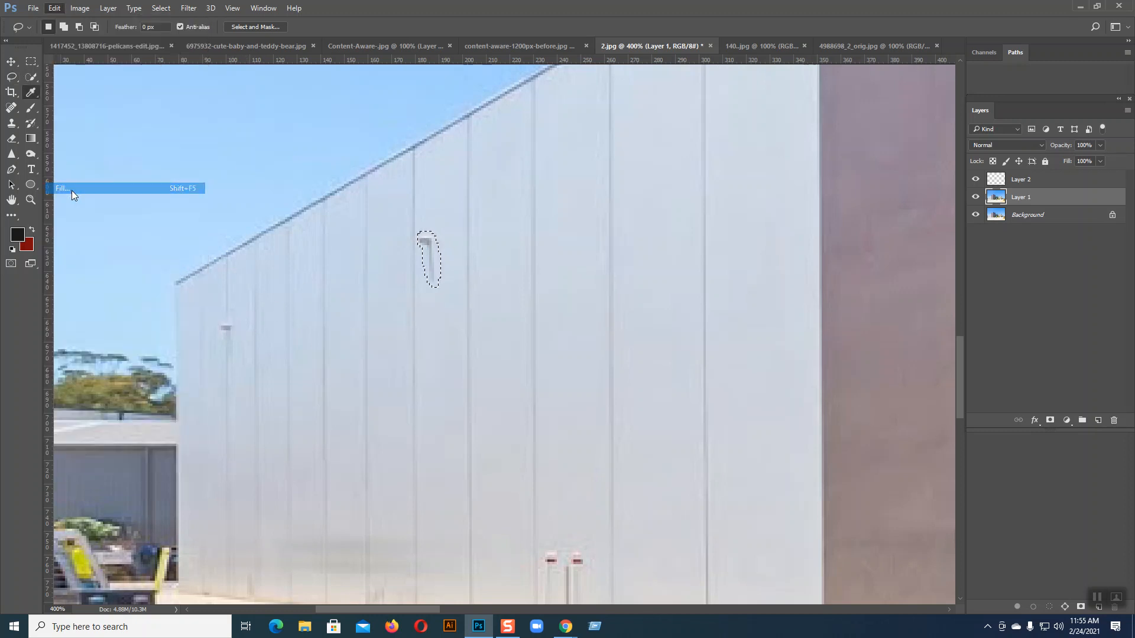
key(Return)
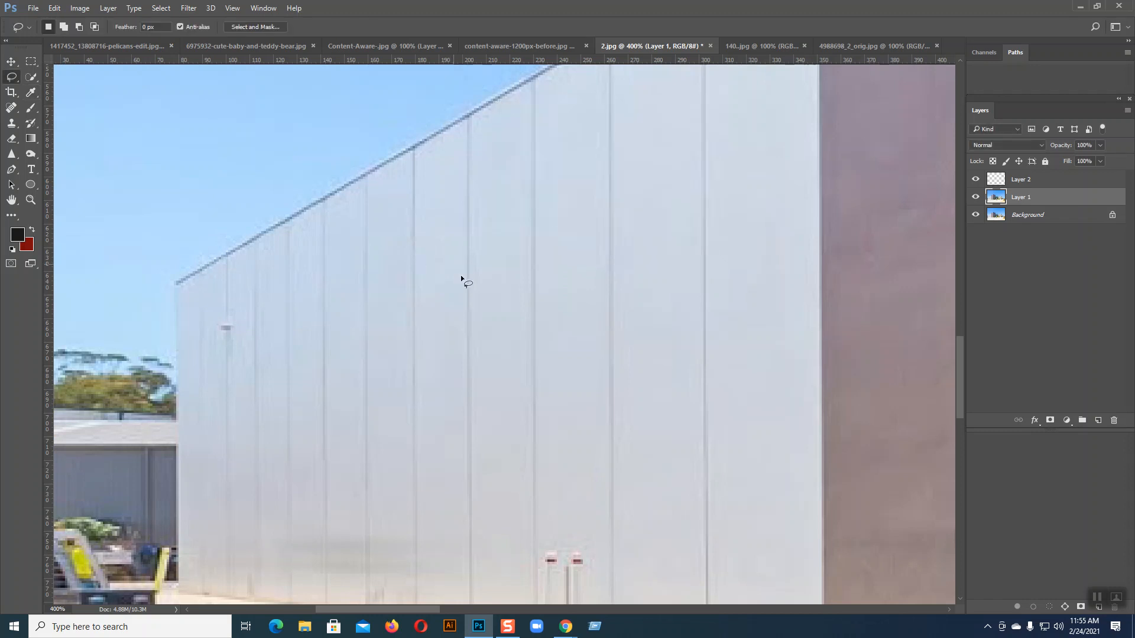
- With the Clone Stamp Tool at brush size 10, paint out the small fixture near the far end of the white panelled wall
drag(413, 385, 602, 342)
key(s)
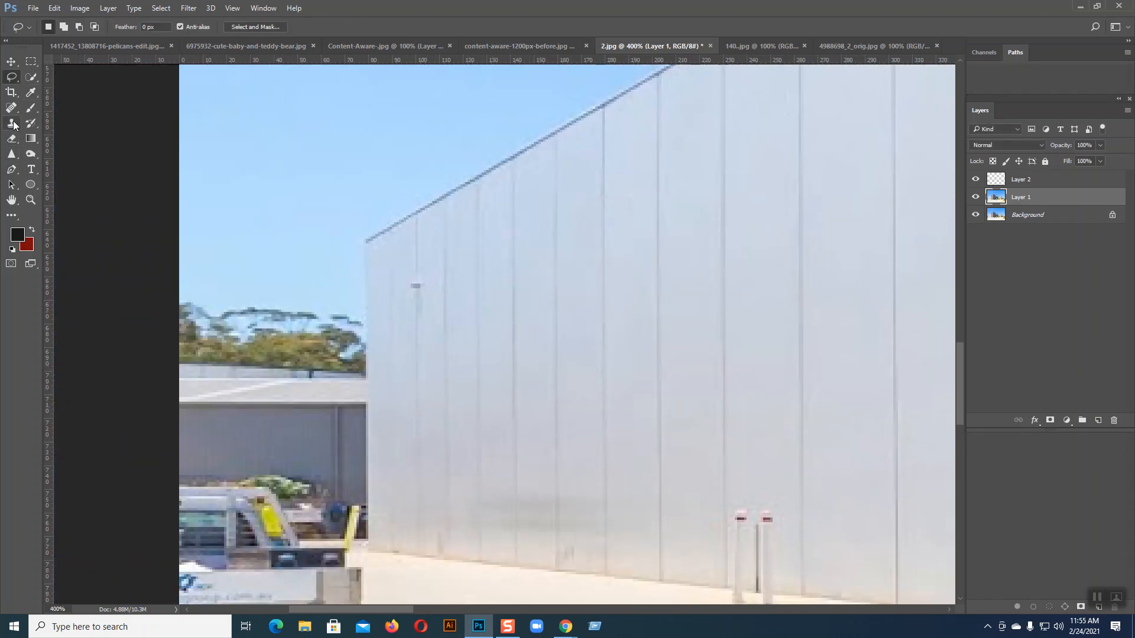
key(ctrl+equal)
key(ctrl+equal)
key(ctrl+equal)
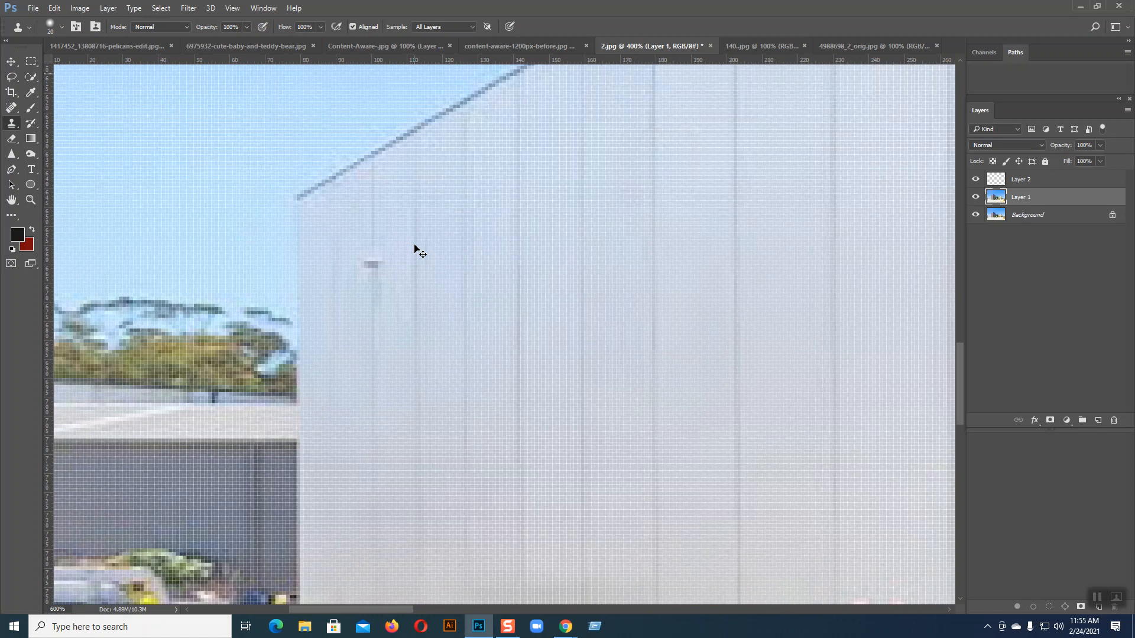
key(bracketleft)
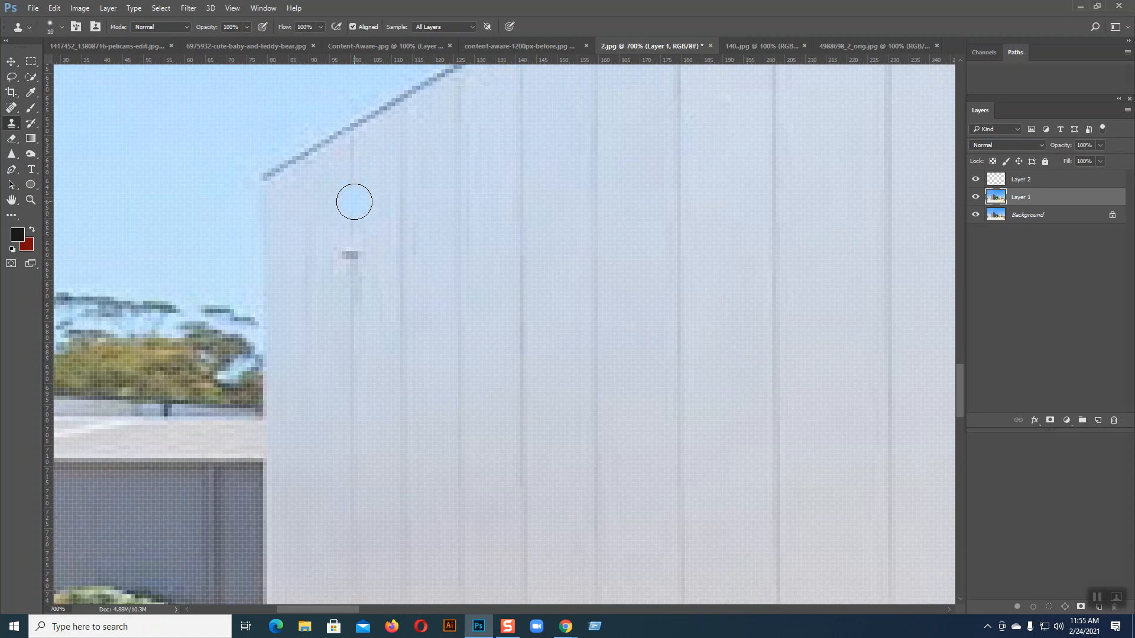
drag(350, 215, 355, 269)
key(ctrl+minus)
key(ctrl+minus)
key(ctrl+minus)
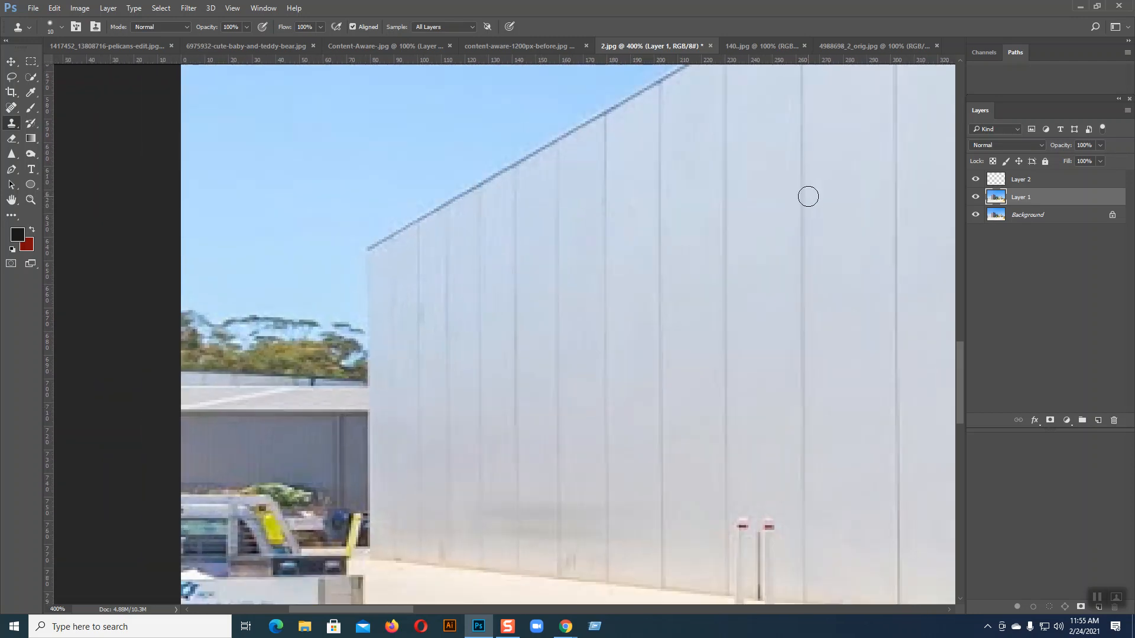
- Lasso the lamp and its shadow high on the beige building wall, remove them with a Content-Aware fill, and deselect
drag(913, 290, 397, 431)
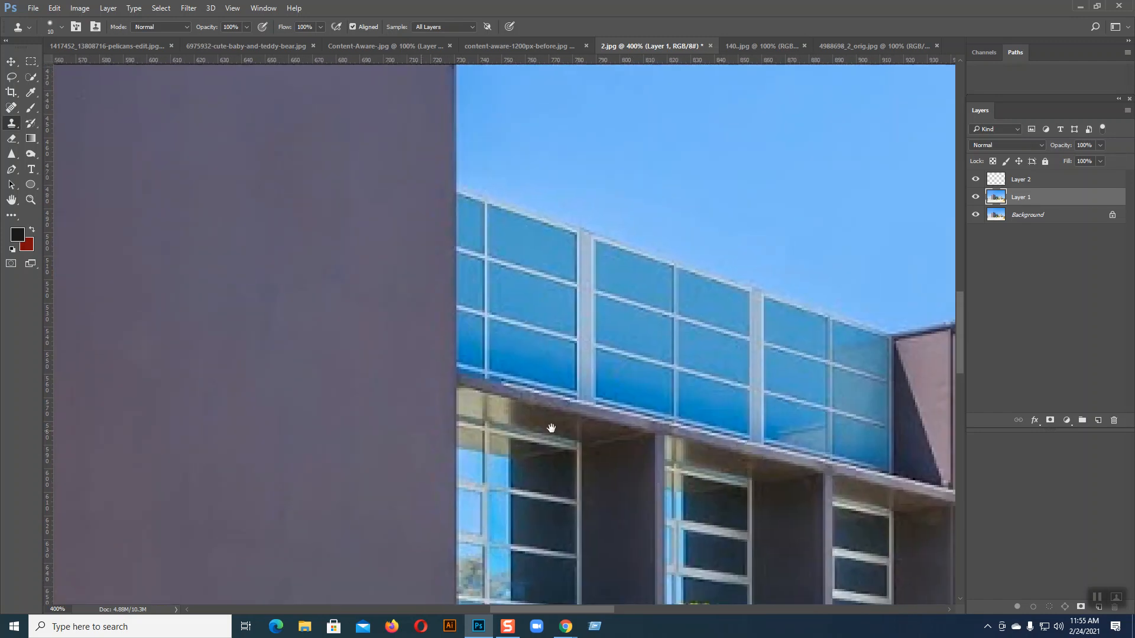
drag(904, 382, 689, 375)
mouse_move(887, 556)
mouse_down()
mouse_move(727, 436)
mouse_move(661, 433)
mouse_up()
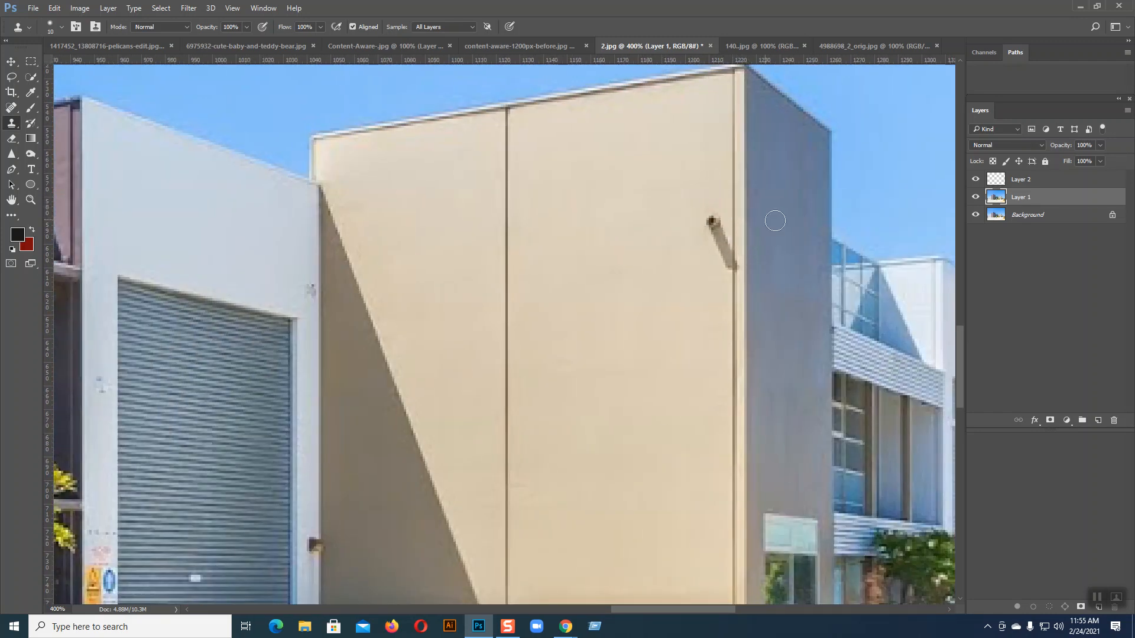
key(ctrl+plus)
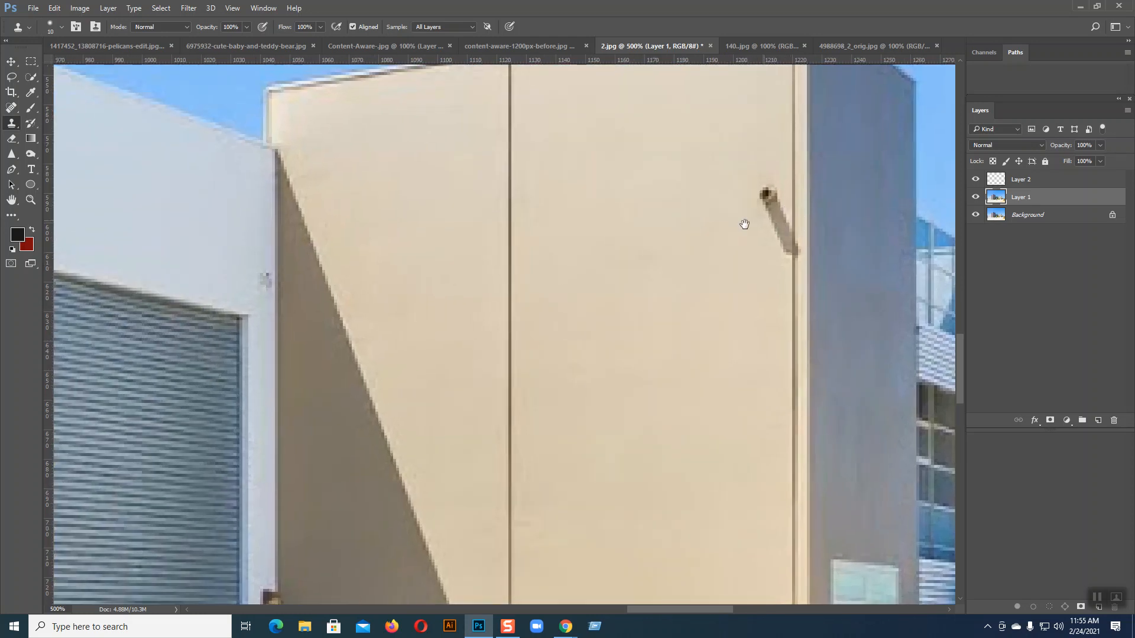
drag(743, 225, 654, 235)
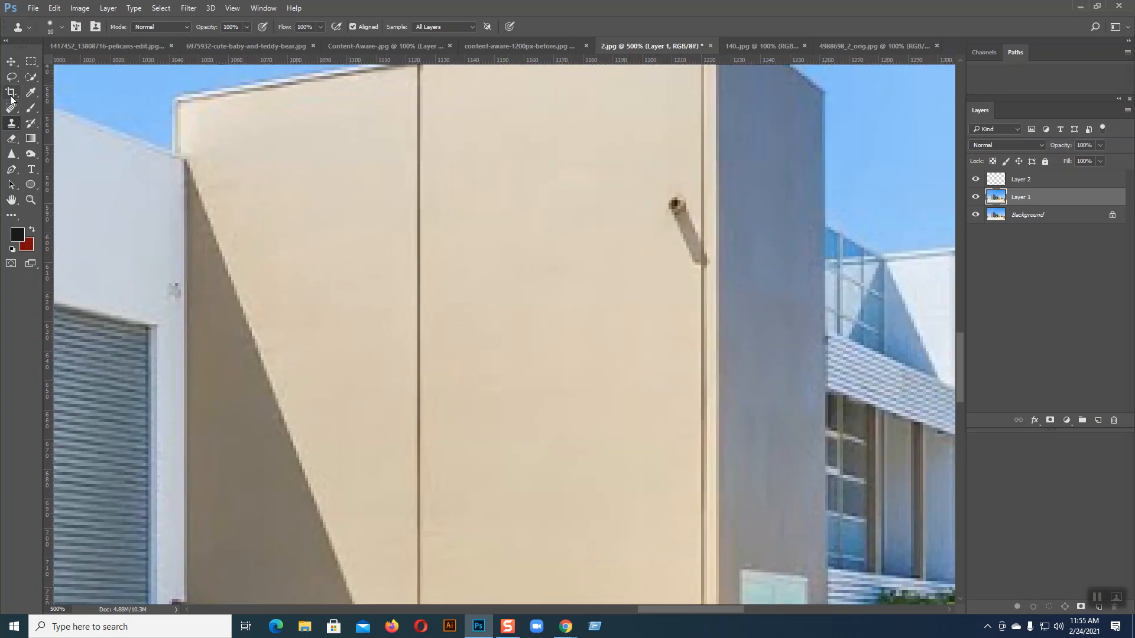
click(11, 77)
mouse_move(693, 208)
mouse_down()
mouse_move(678, 184)
mouse_move(666, 195)
mouse_move(676, 266)
mouse_move(692, 280)
mouse_move(712, 259)
mouse_up()
drag(693, 206, 695, 208)
click(50, 9)
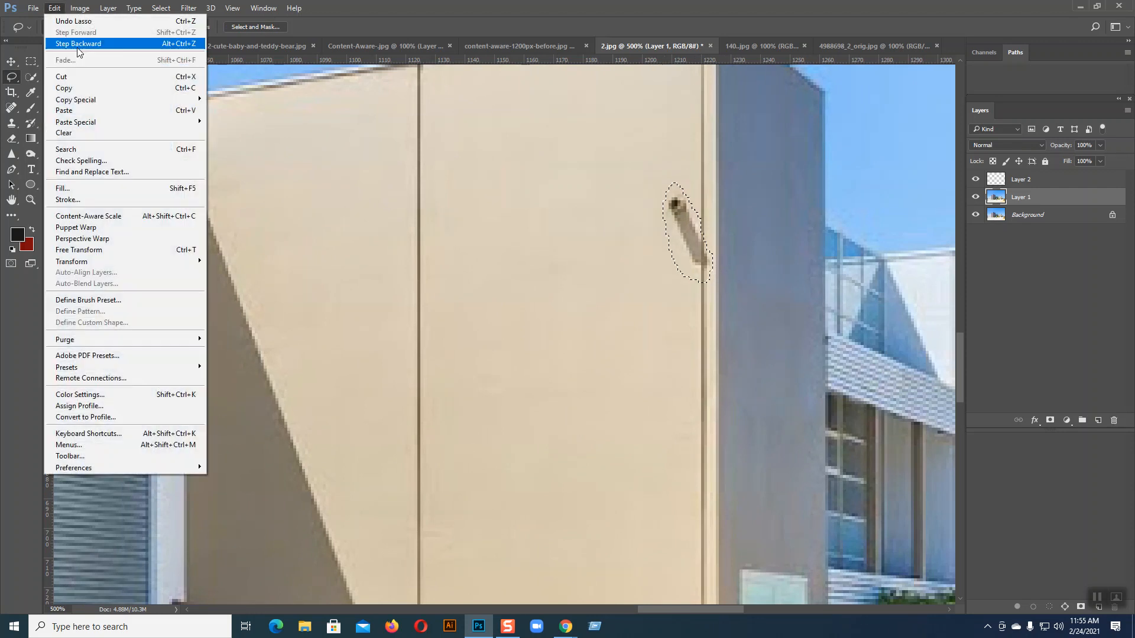
click(89, 190)
key(Return)
key(ctrl+d)
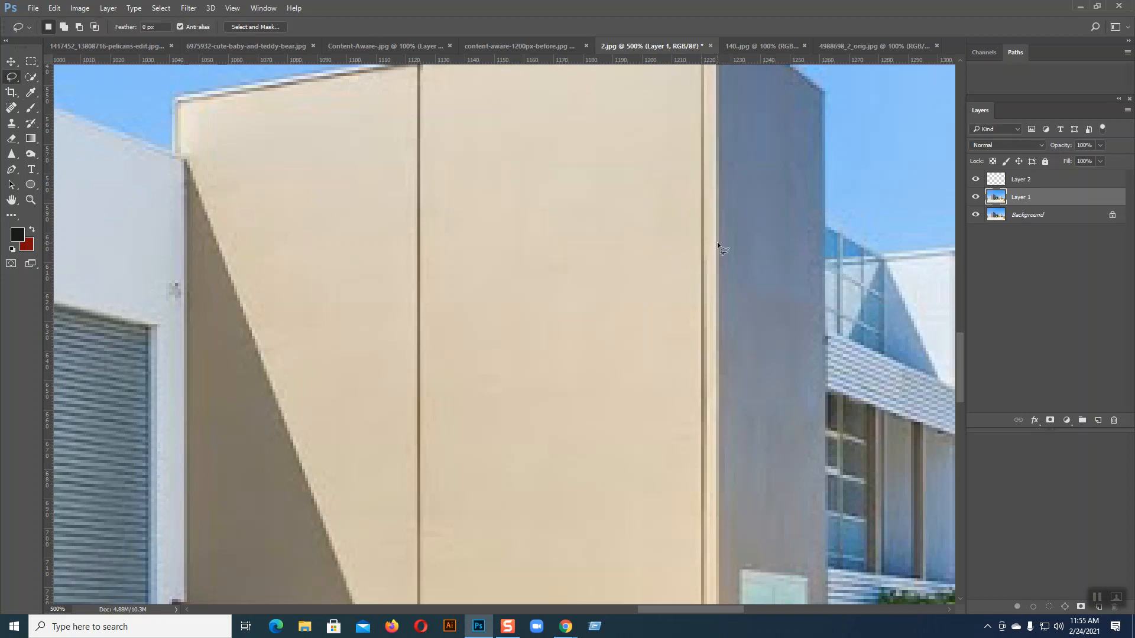
- Lasso the small grey mark on the white wall above the roller door's corner, erase it with a Content-Aware fill, and deselect
key(ctrl+minus)
key(ctrl+minus)
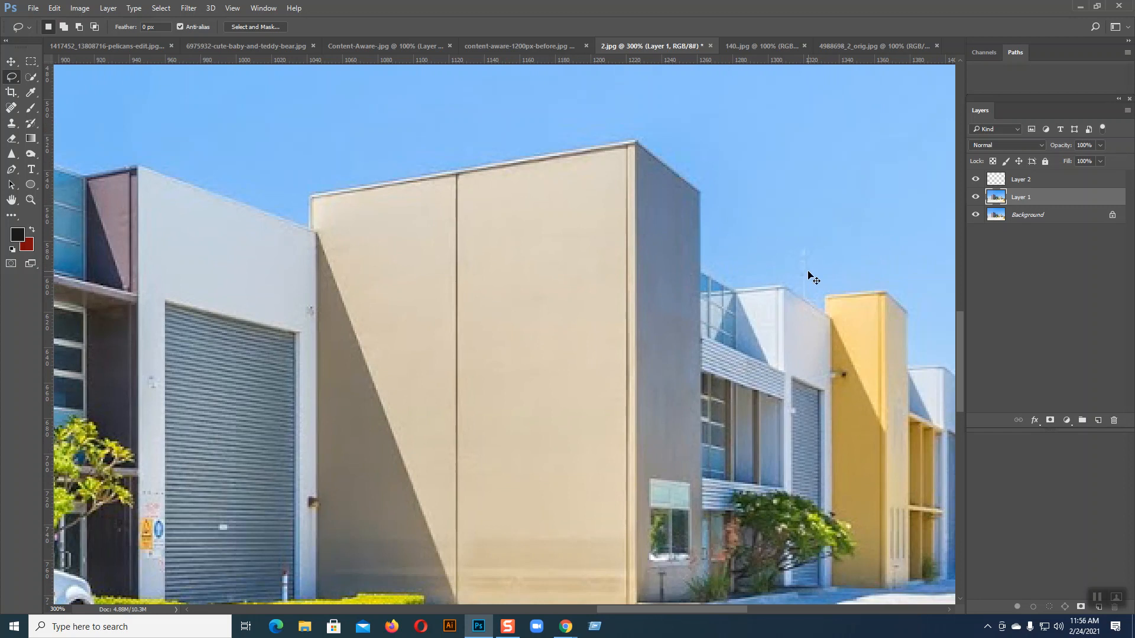
key(ctrl+minus)
key(ctrl+plus)
key(ctrl+plus)
key(ctrl+plus)
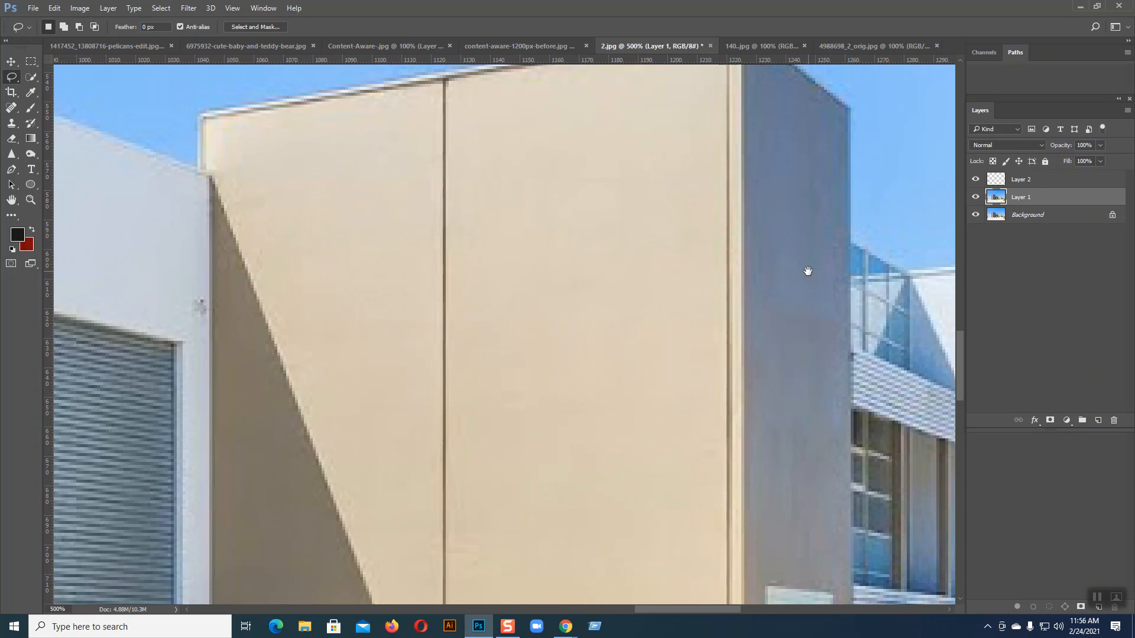
drag(467, 380, 636, 355)
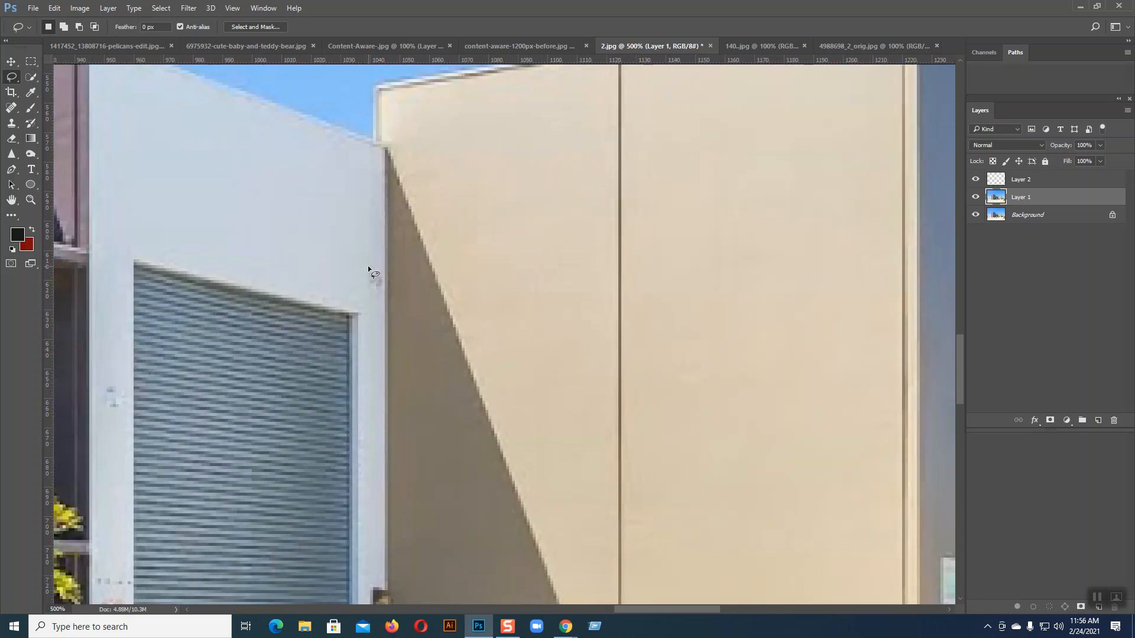
mouse_move(369, 268)
mouse_down()
mouse_move(380, 292)
mouse_move(365, 276)
mouse_up()
click(54, 8)
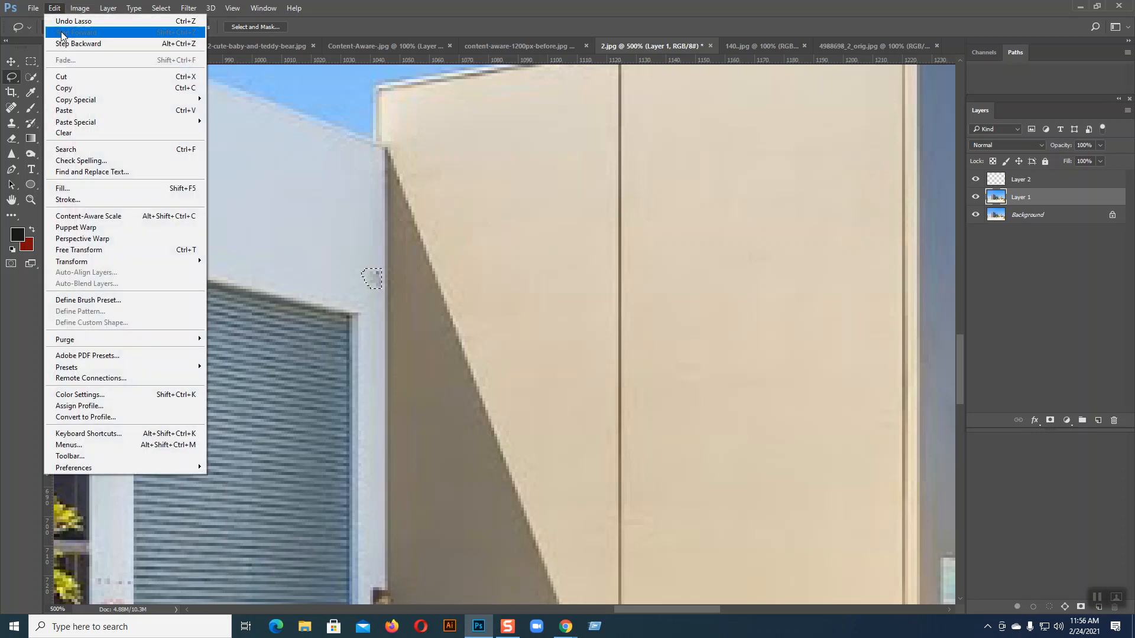
click(76, 183)
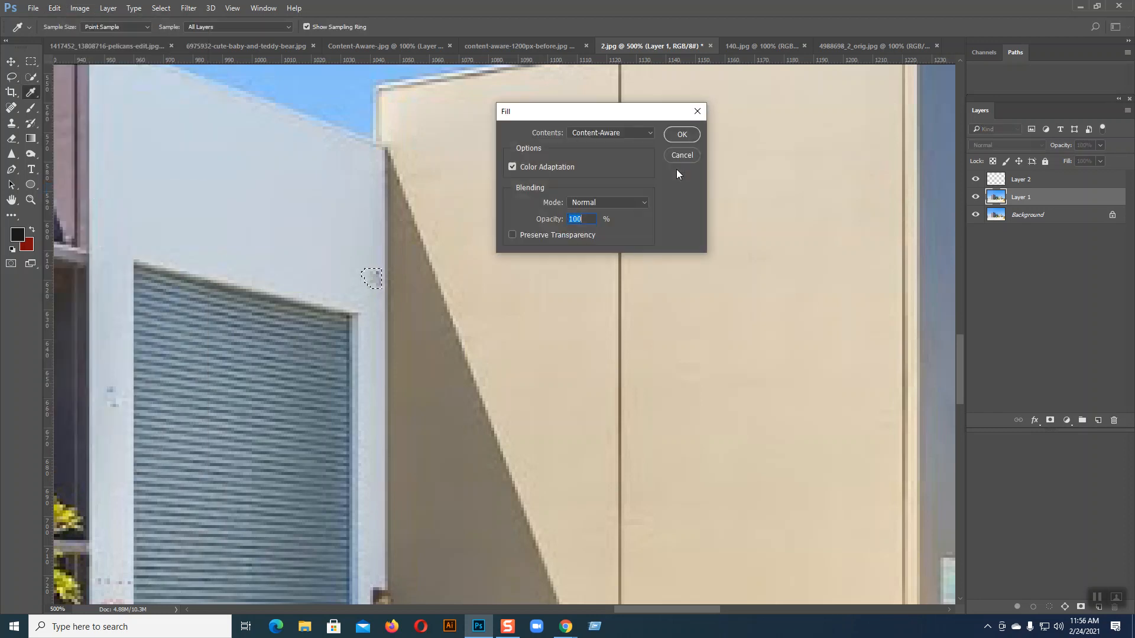
click(680, 136)
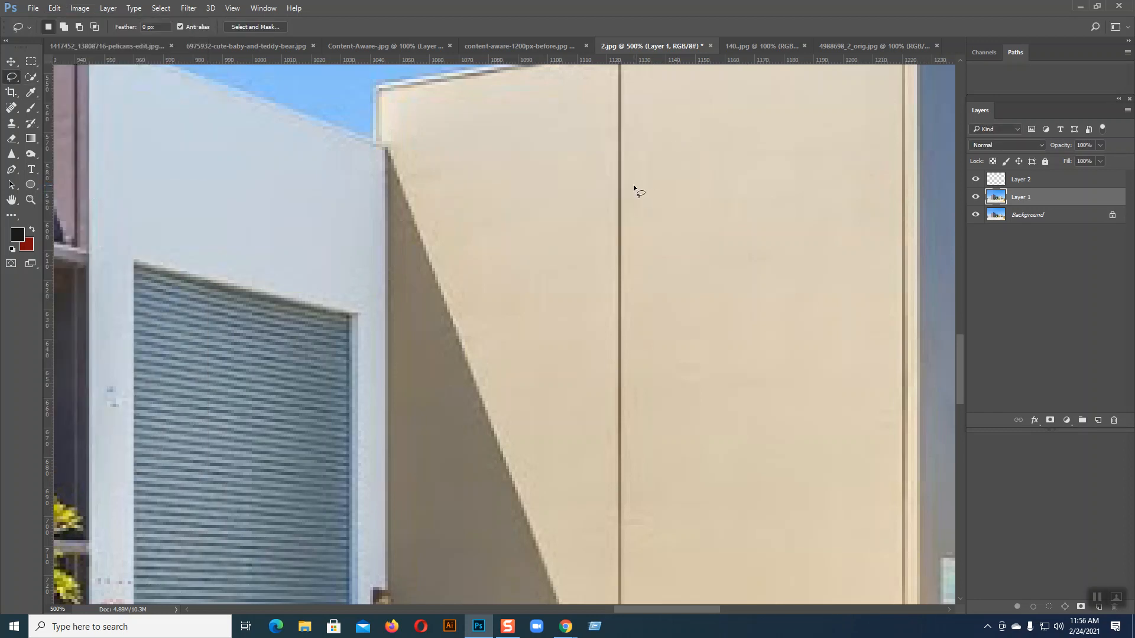
- Lasso the small dark fixture on the white post's edge beside the shaded beige wall, remove it with a Content-Aware fill, and deselect
scroll(633, 185, down, 5)
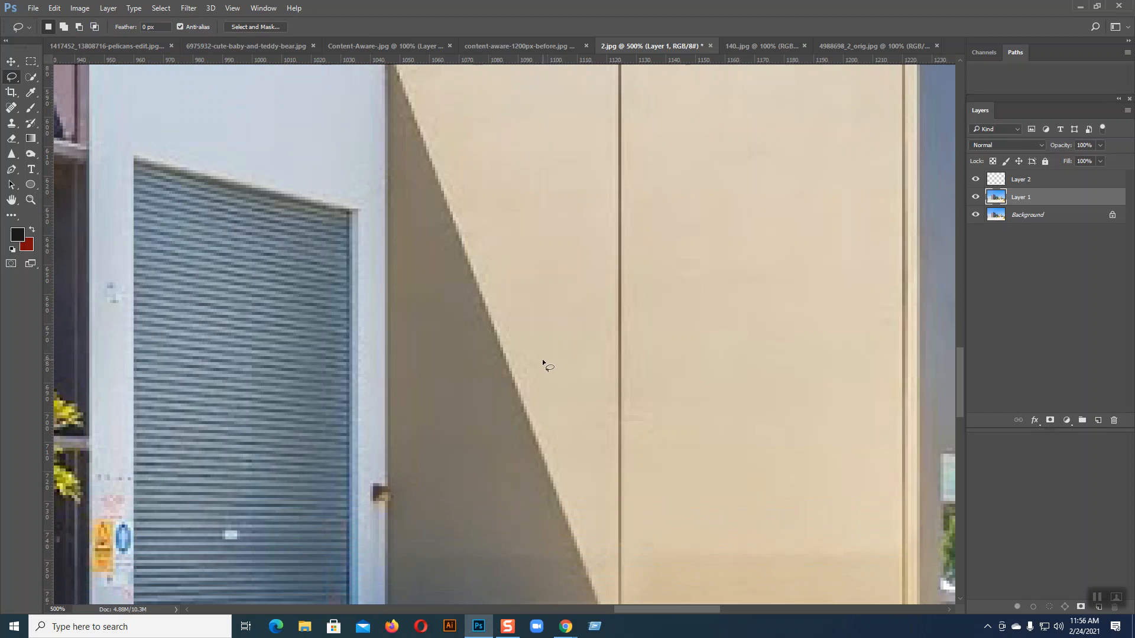
key(ctrl+plus)
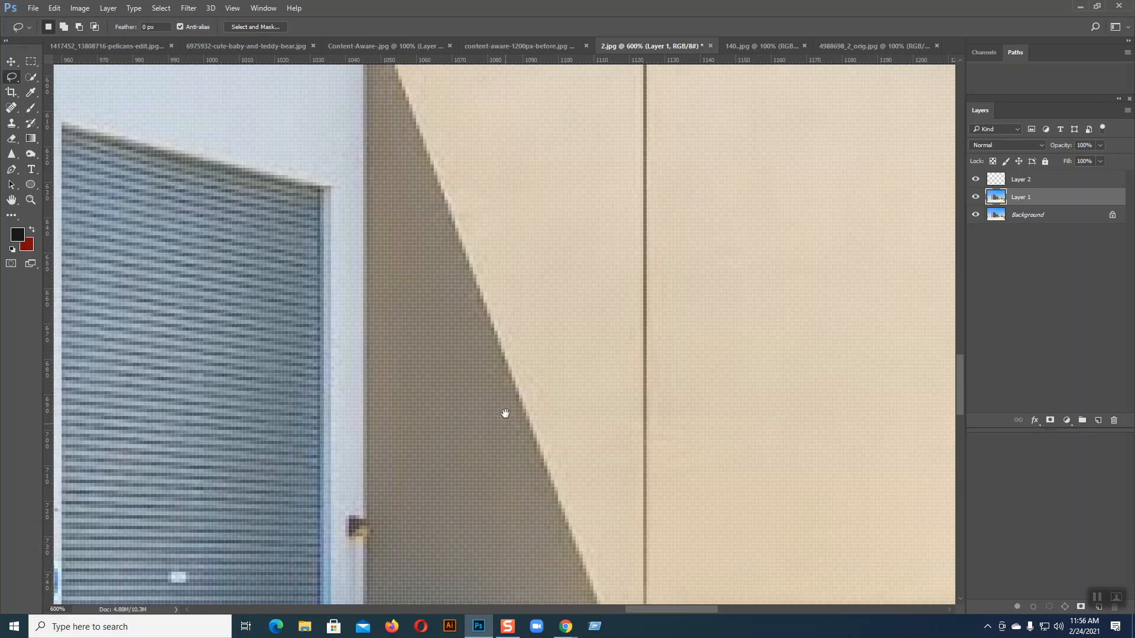
drag(505, 423, 535, 245)
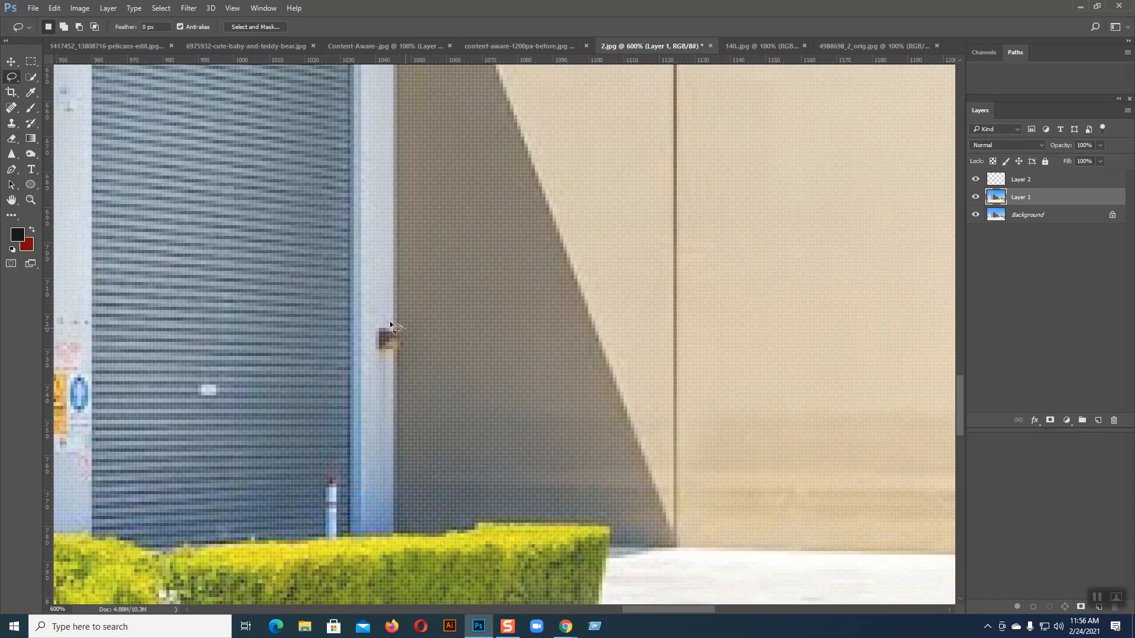
drag(405, 334, 385, 335)
click(54, 8)
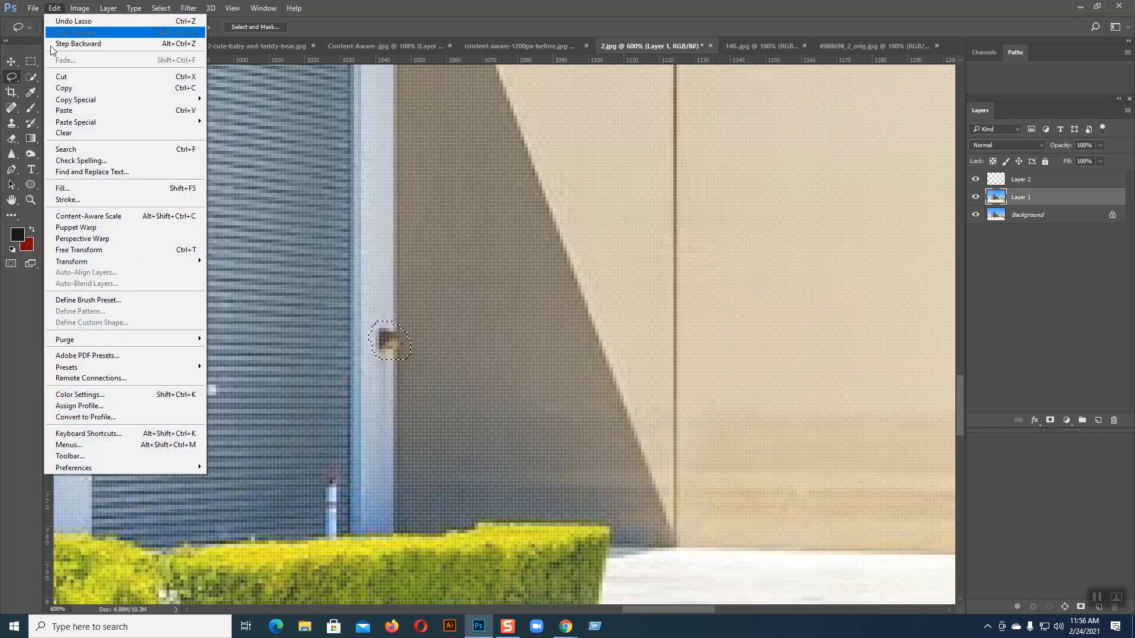
click(62, 188)
click(678, 136)
click(459, 291)
- Try to remove the safety signs on the white pillar beside the roller door with a freehand selection and a Content-Aware fill
key(ctrl+minus)
key(ctrl+minus)
key(ctrl+minus)
key(ctrl+minus)
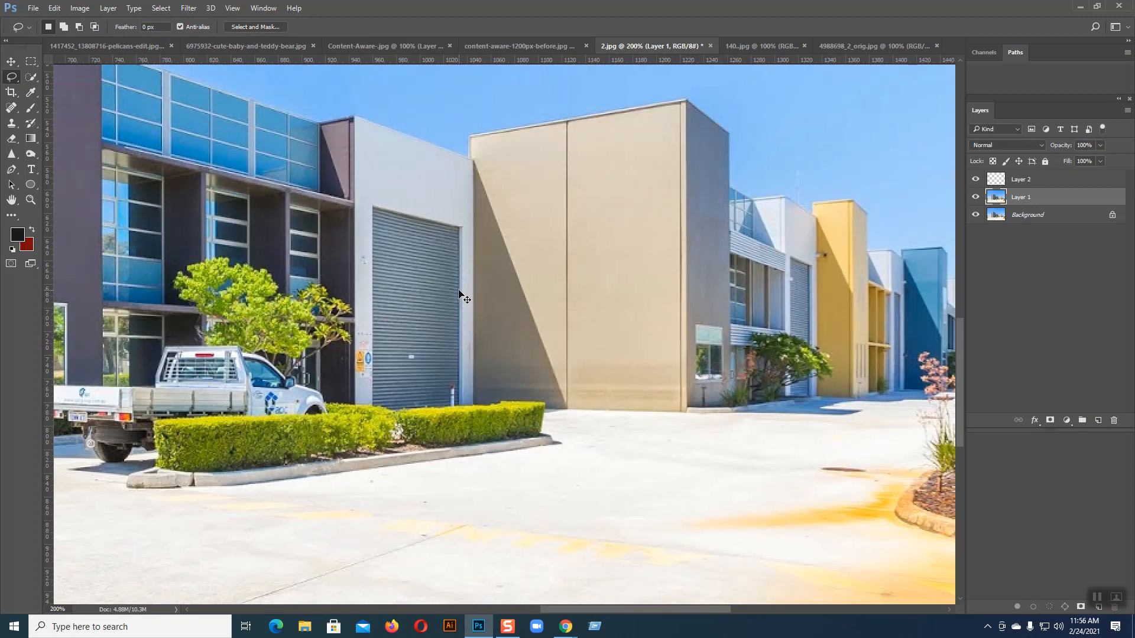
key(ctrl+plus)
key(ctrl+plus)
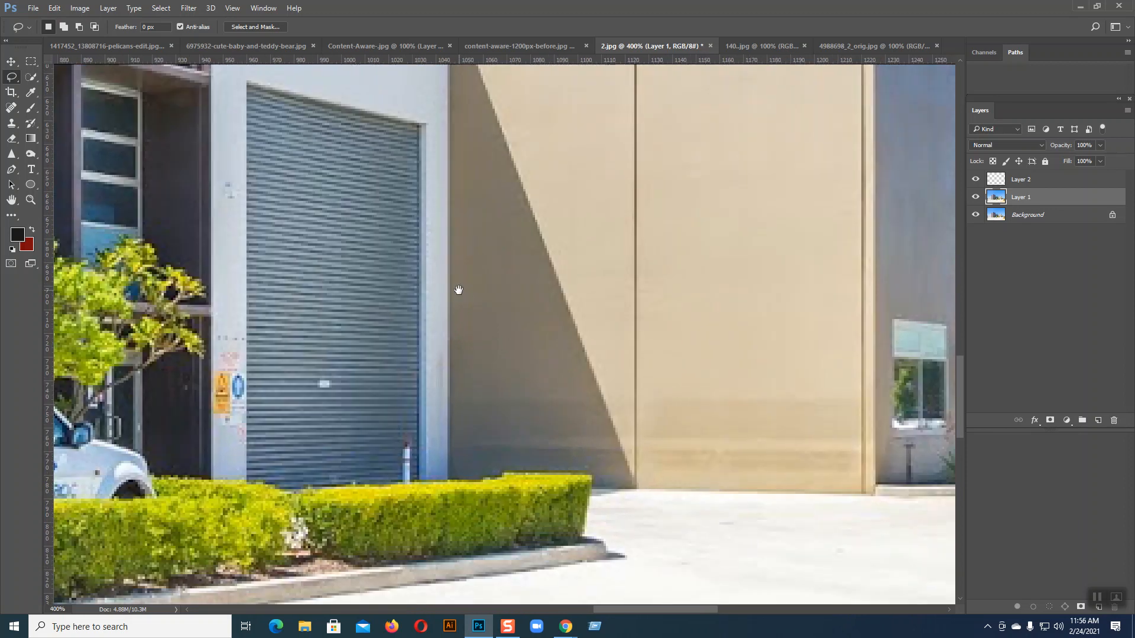
mouse_move(471, 236)
mouse_down()
mouse_move(629, 274)
mouse_move(633, 253)
mouse_up()
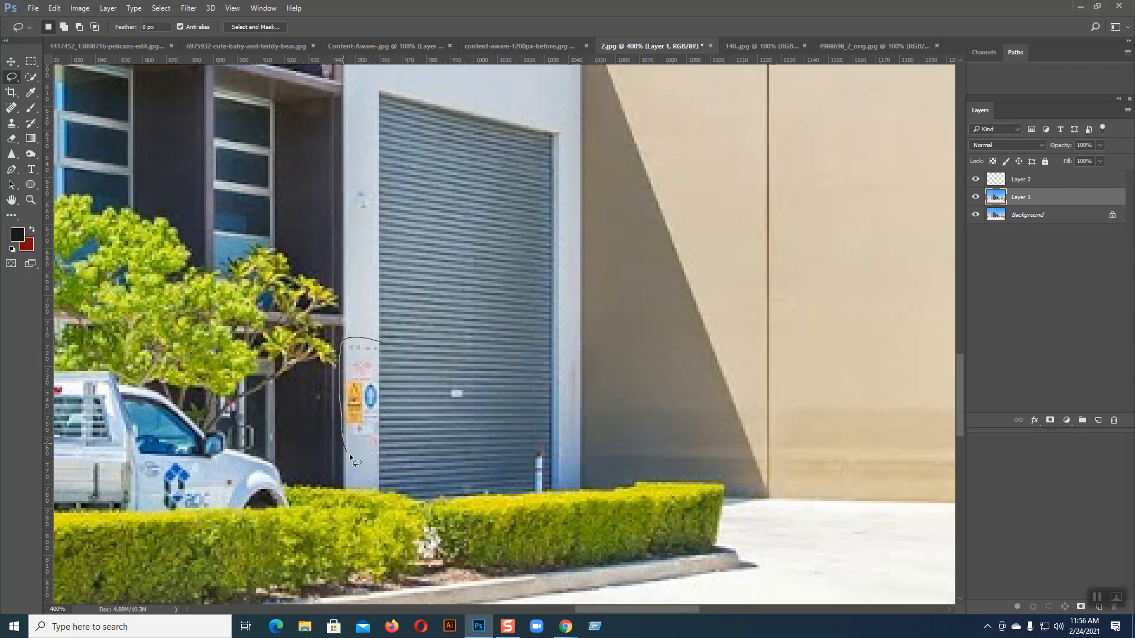
drag(383, 342, 387, 344)
click(53, 8)
click(70, 189)
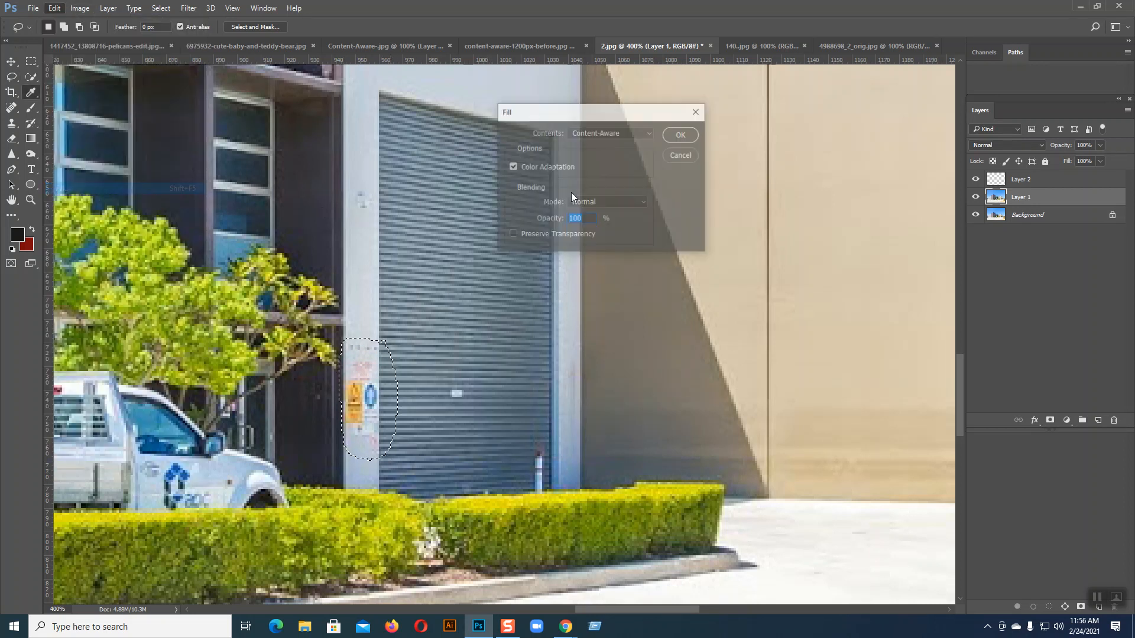
click(681, 138)
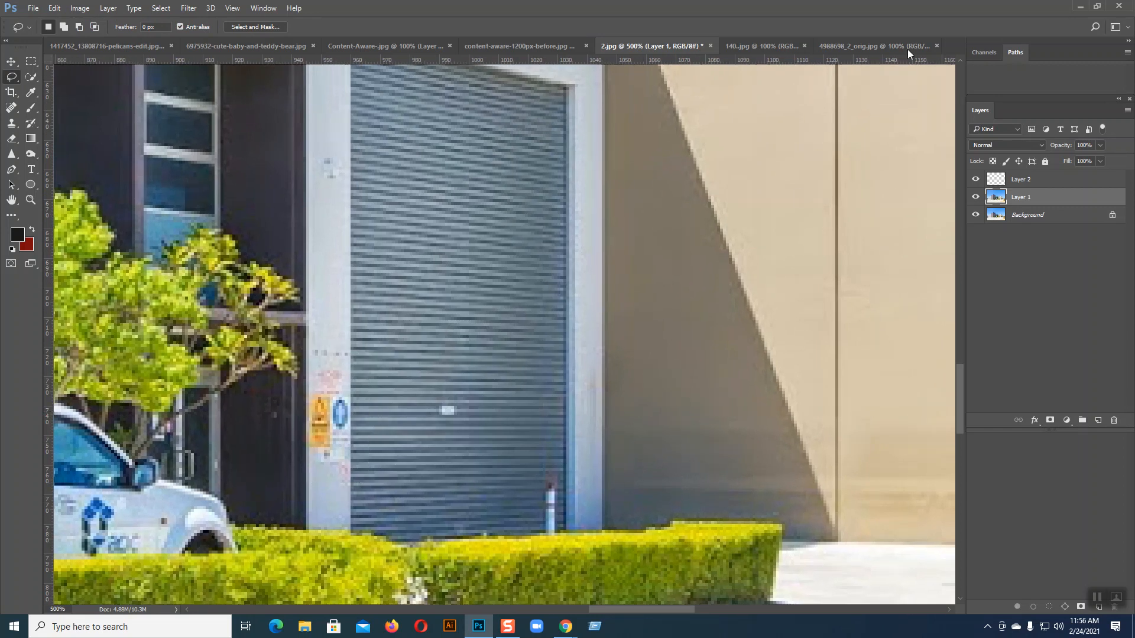
- With the Polygonal Lasso Tool, outline the white pillar beside the roller door so that the signs and marks lie inside the selection
right_click(12, 77)
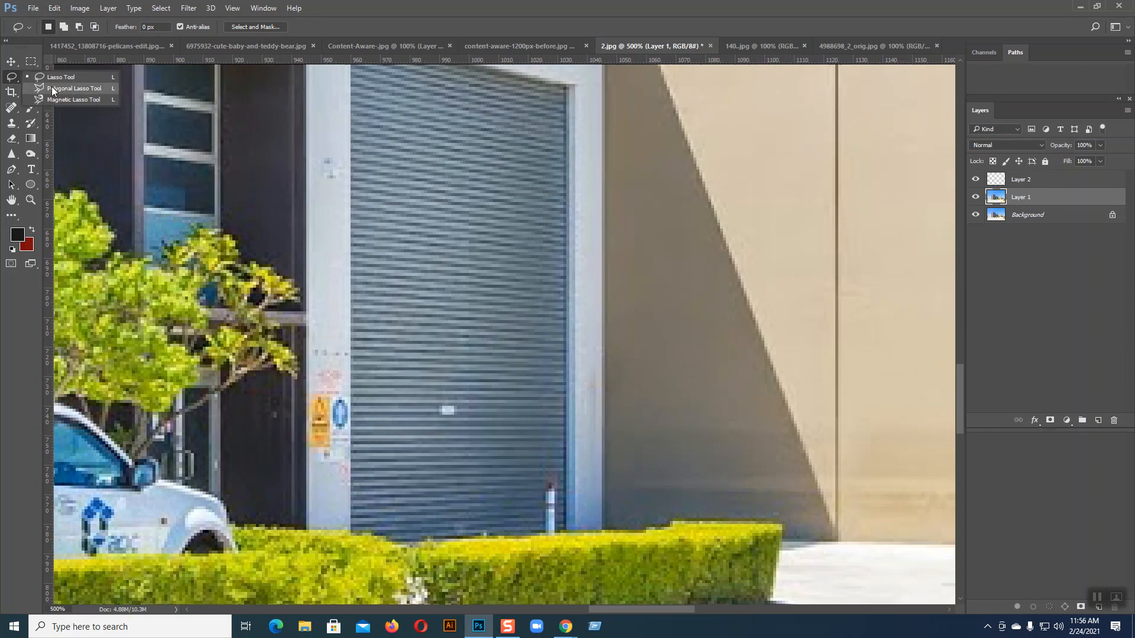
click(51, 88)
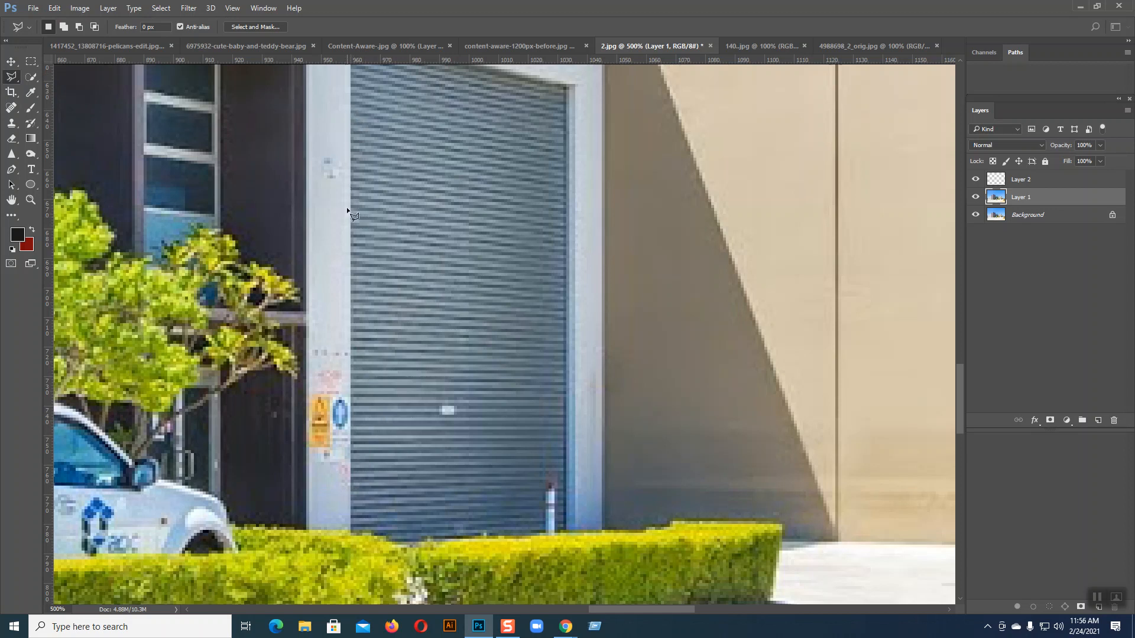
click(351, 120)
click(308, 521)
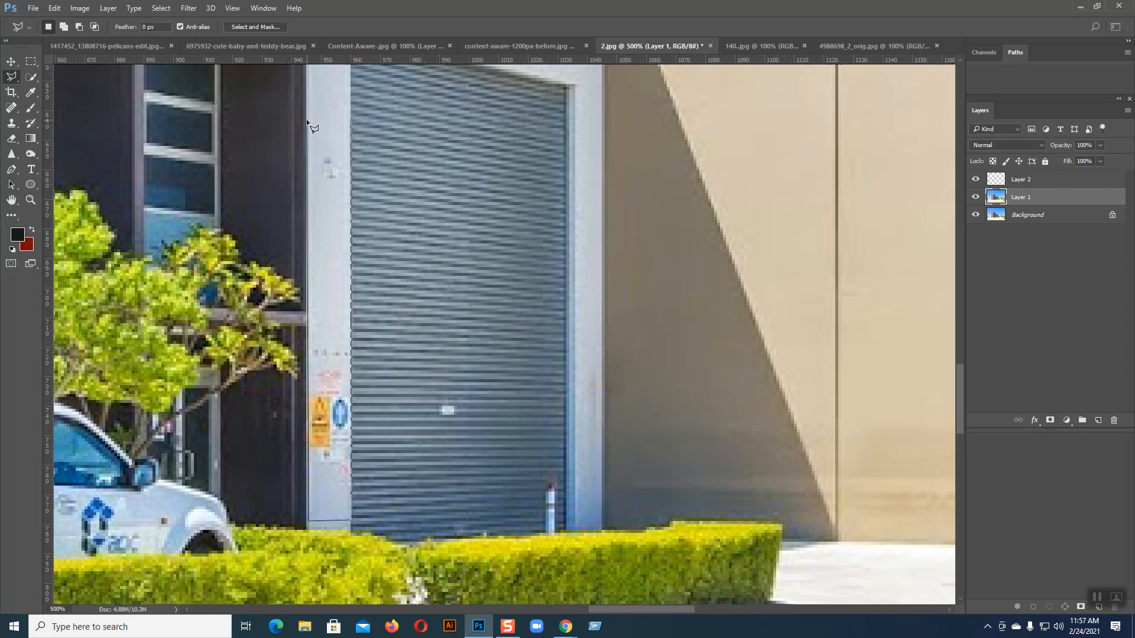
click(351, 127)
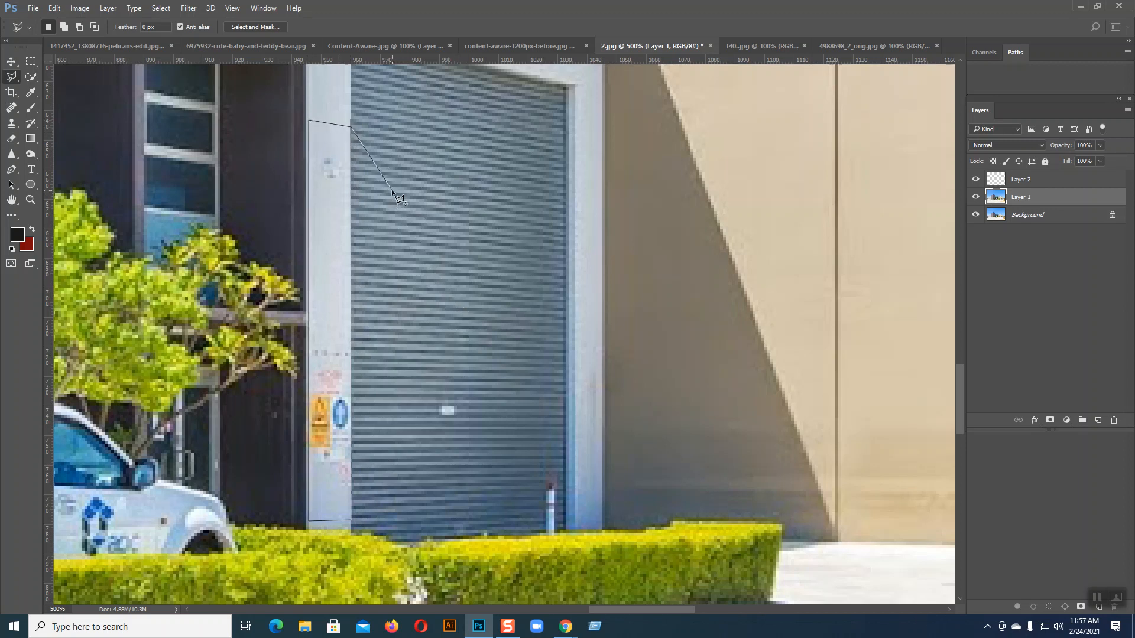
click(350, 119)
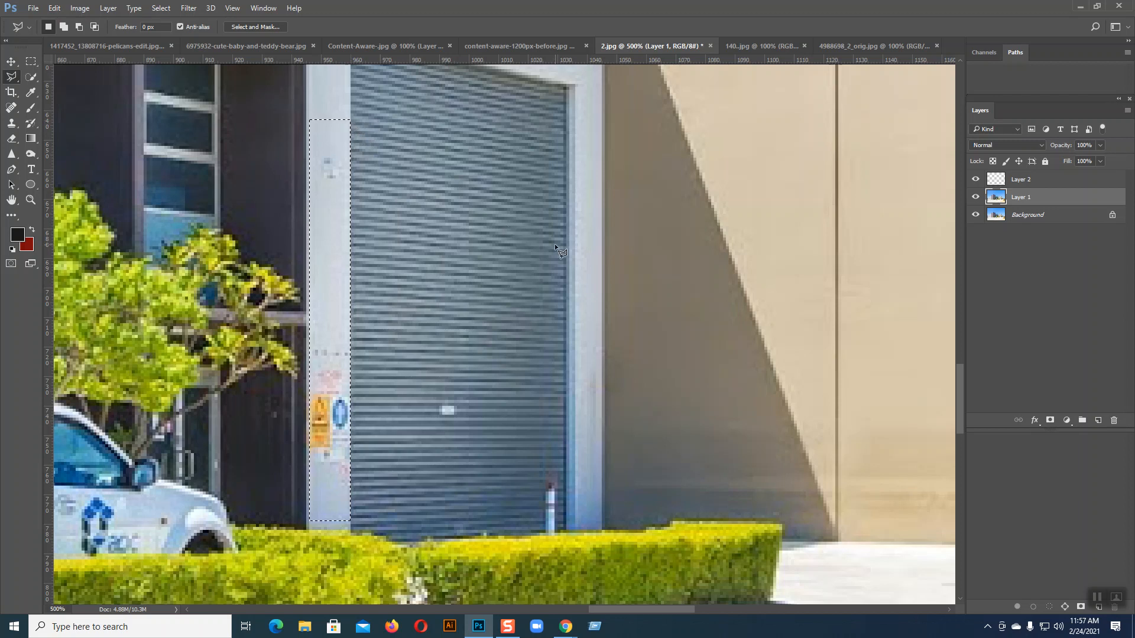
- Try a Clone Stamp stroke over the pillar's marks on Layer 2, undo it, and add a new layer above
right_click(11, 123)
click(82, 123)
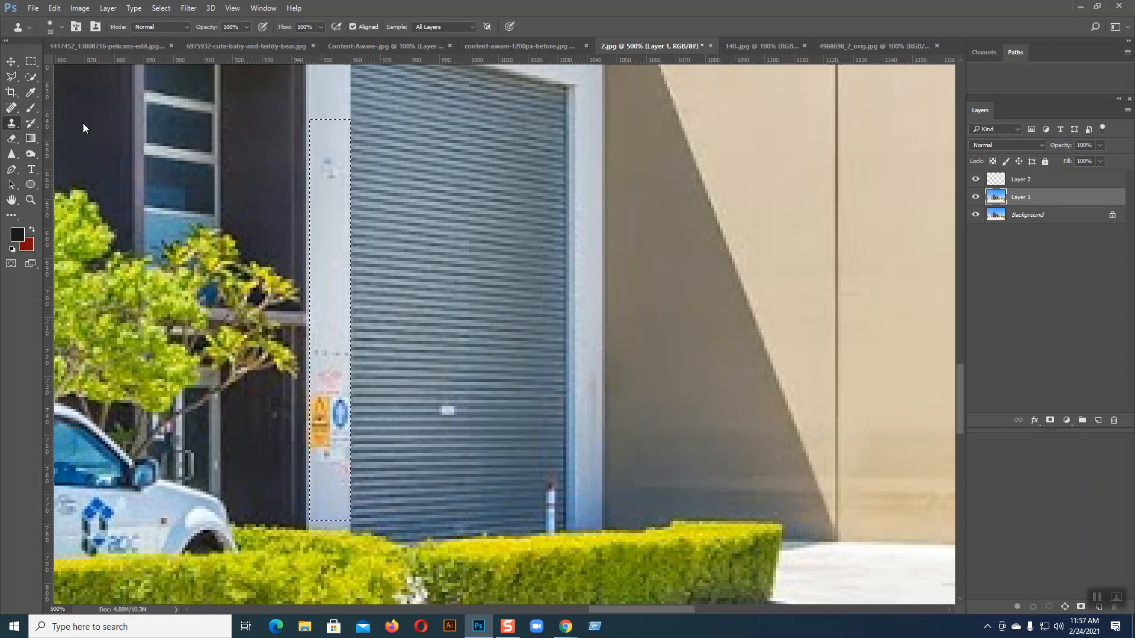
click(1030, 183)
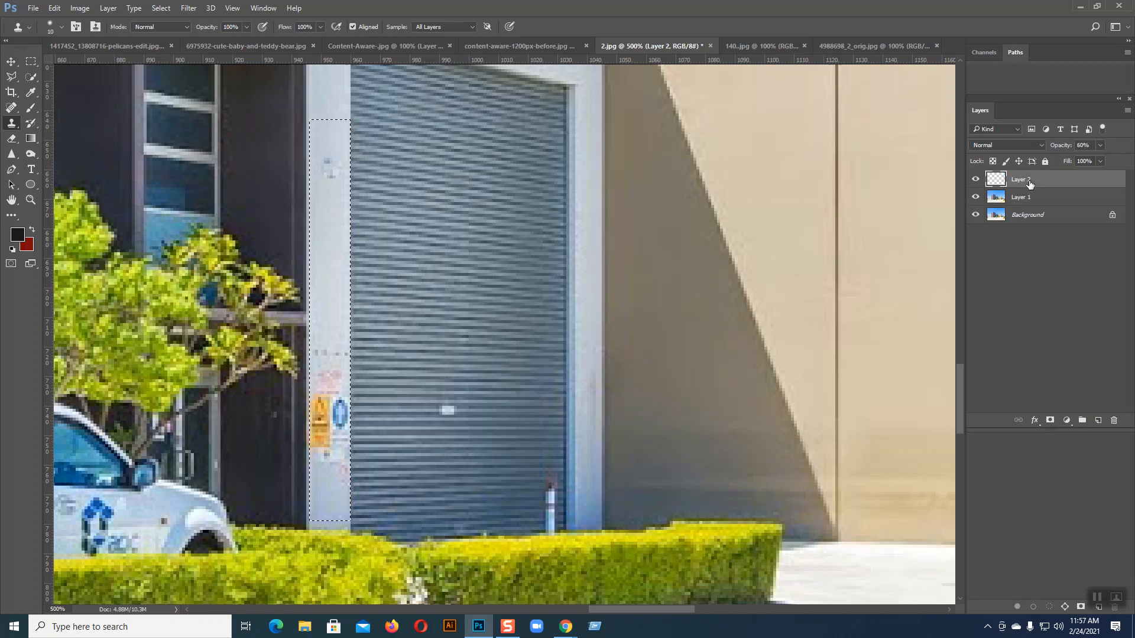
alt+click(330, 301)
drag(322, 353, 340, 366)
key(ctrl+z)
click(1098, 421)
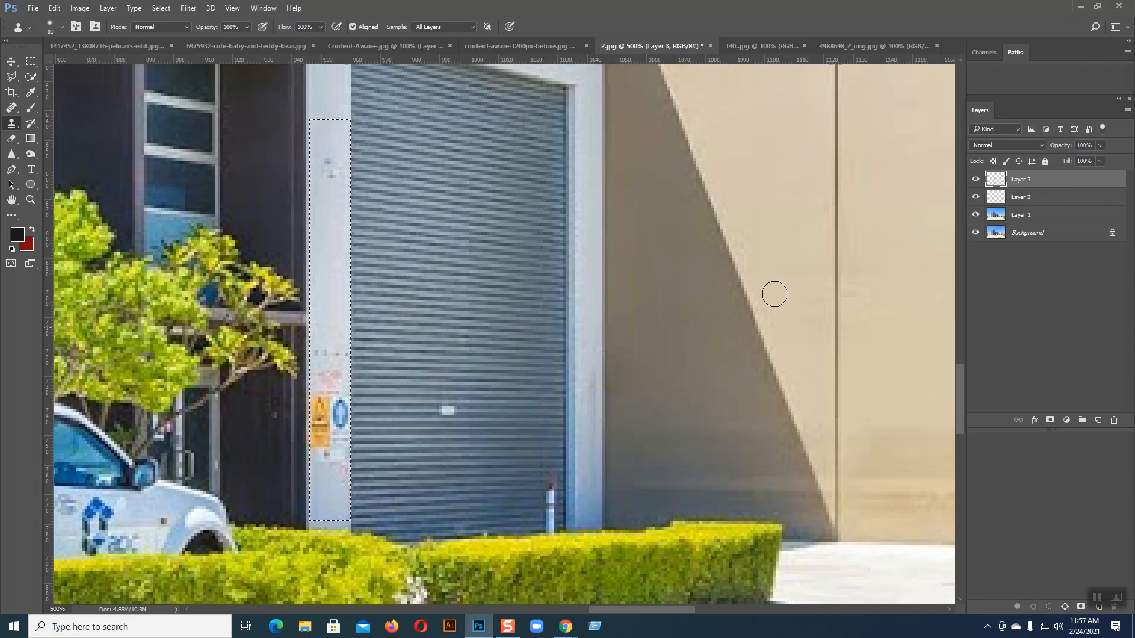
- On the new layer, clone clean wall over the signs and marks inside the selected pillar with the Clone Stamp Tool, and deselect
alt+click(322, 258)
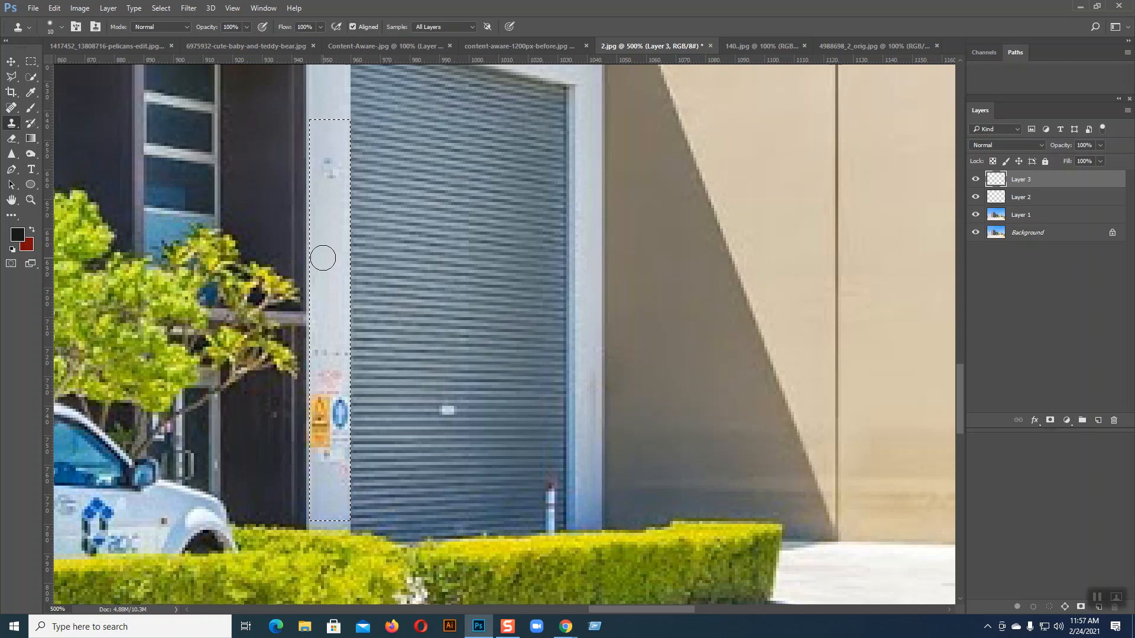
mouse_move(314, 324)
mouse_down()
mouse_move(317, 371)
mouse_move(332, 346)
mouse_up()
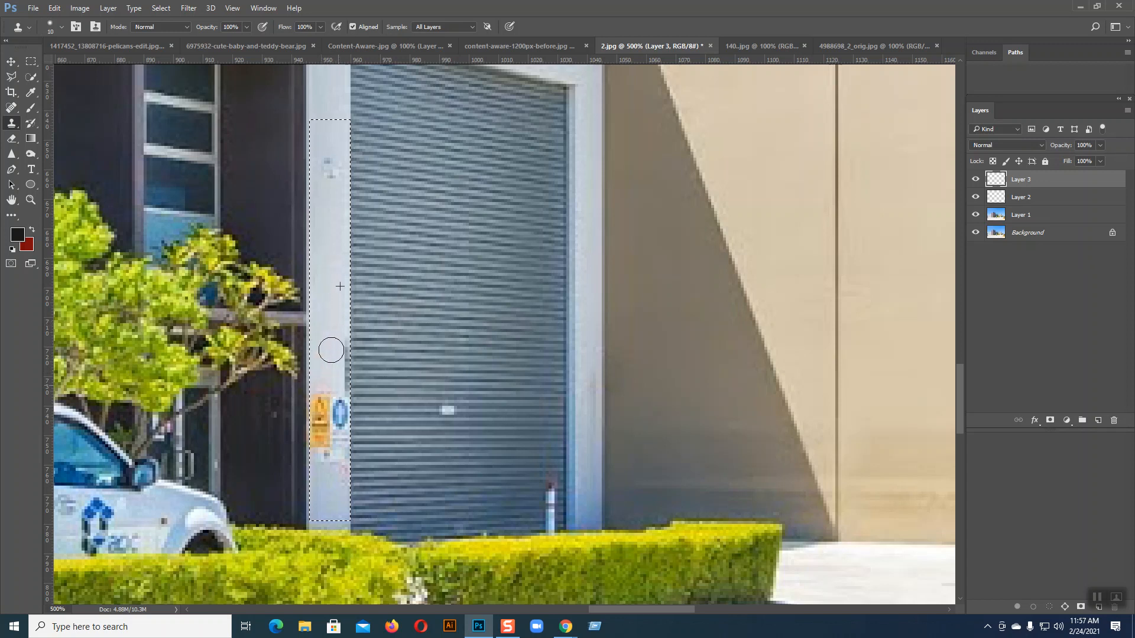
key(ctrl+z)
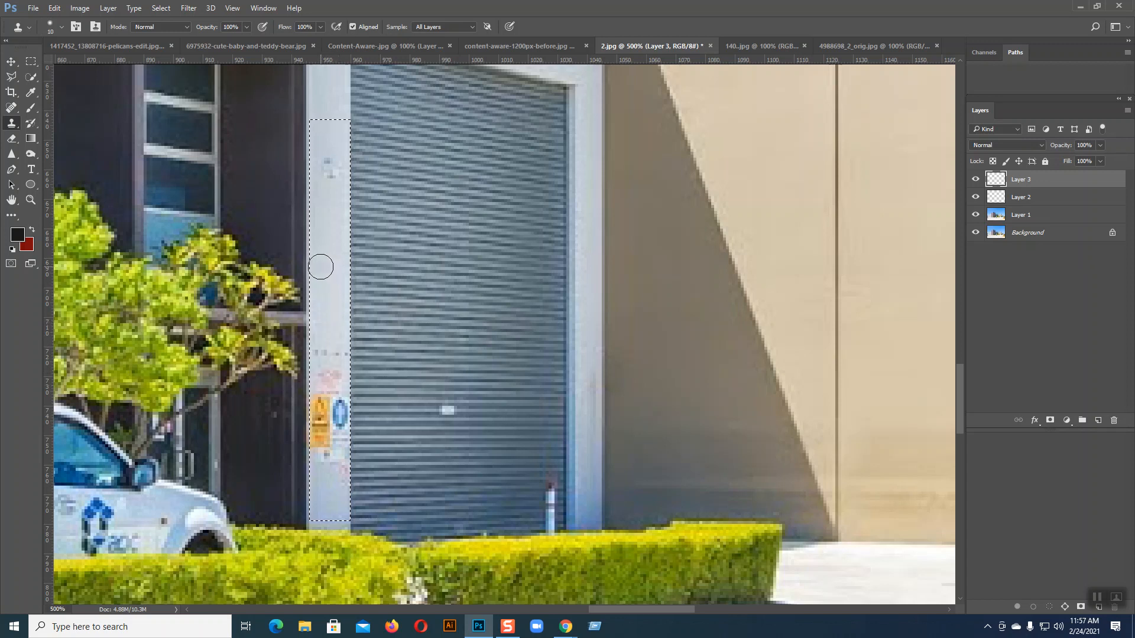
mouse_move(318, 357)
mouse_down()
mouse_move(319, 408)
mouse_move(324, 339)
mouse_move(325, 389)
mouse_move(328, 350)
mouse_move(332, 392)
mouse_move(336, 351)
mouse_move(339, 373)
mouse_move(338, 363)
mouse_move(315, 427)
mouse_move(322, 386)
mouse_move(326, 428)
mouse_move(333, 405)
mouse_move(337, 420)
mouse_move(345, 403)
mouse_move(342, 430)
mouse_up()
alt+click(321, 318)
key(ctrl+z)
alt+click(347, 335)
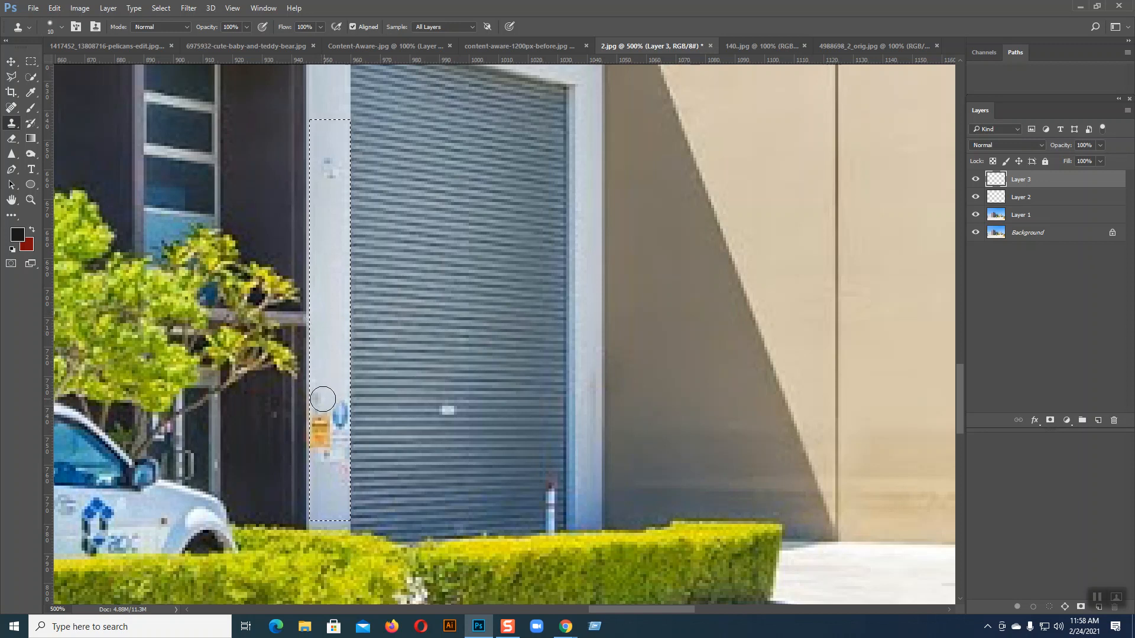
drag(315, 408, 318, 453)
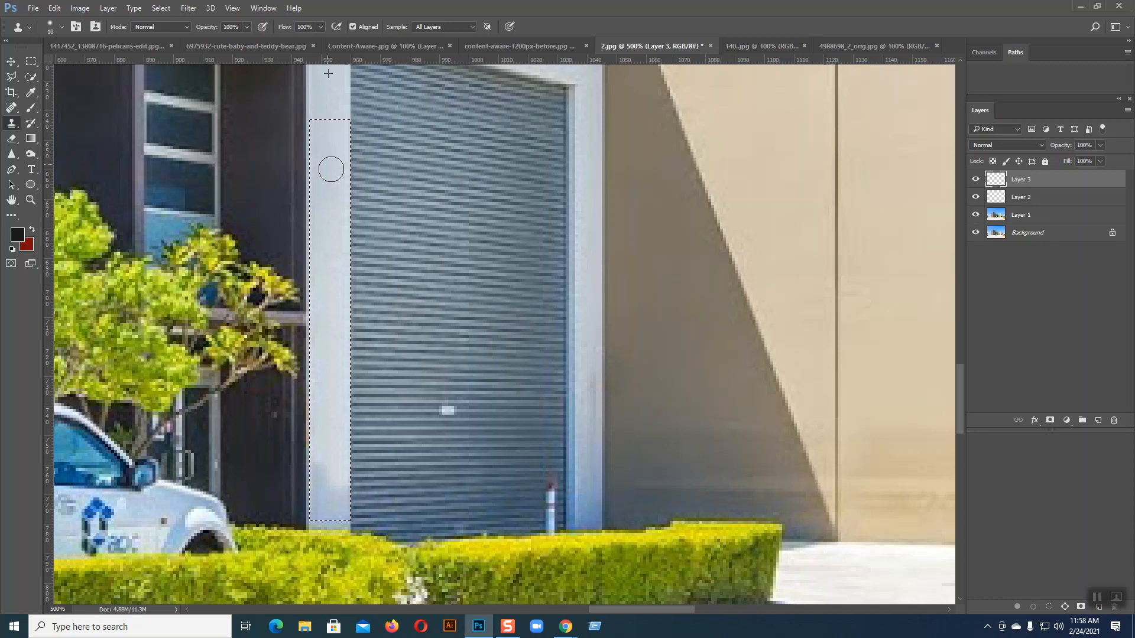
key(ctrl+d)
- Merge Layer 1, Layer 2 and Layer 3 into a single retouched layer above the Background
key(ctrl+minus)
key(ctrl+minus)
key(ctrl+minus)
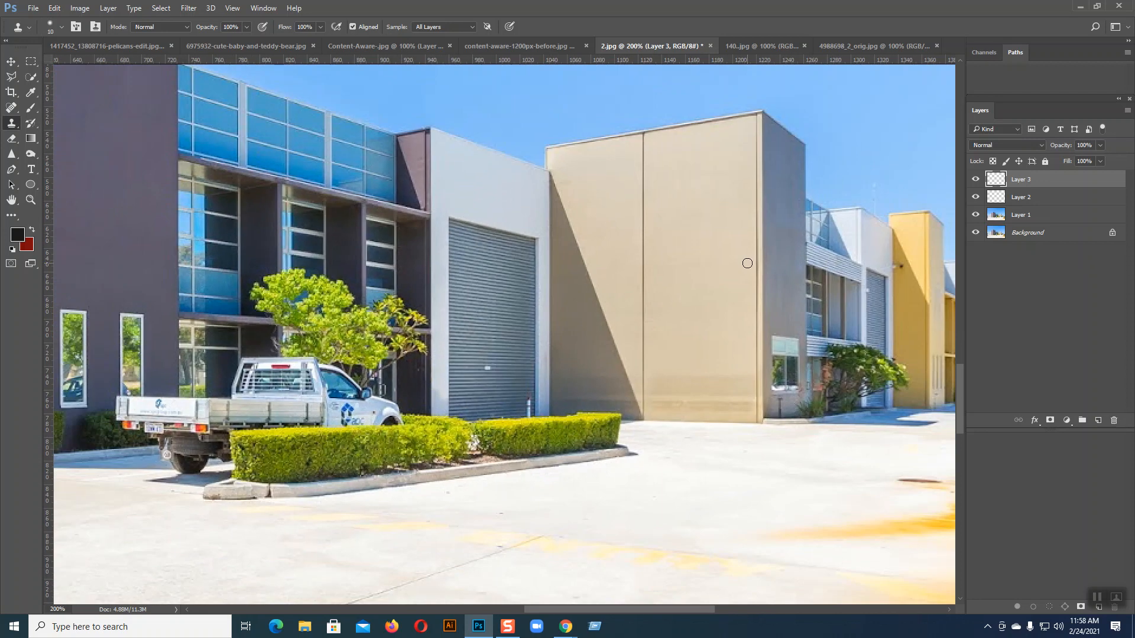
key(ctrl+minus)
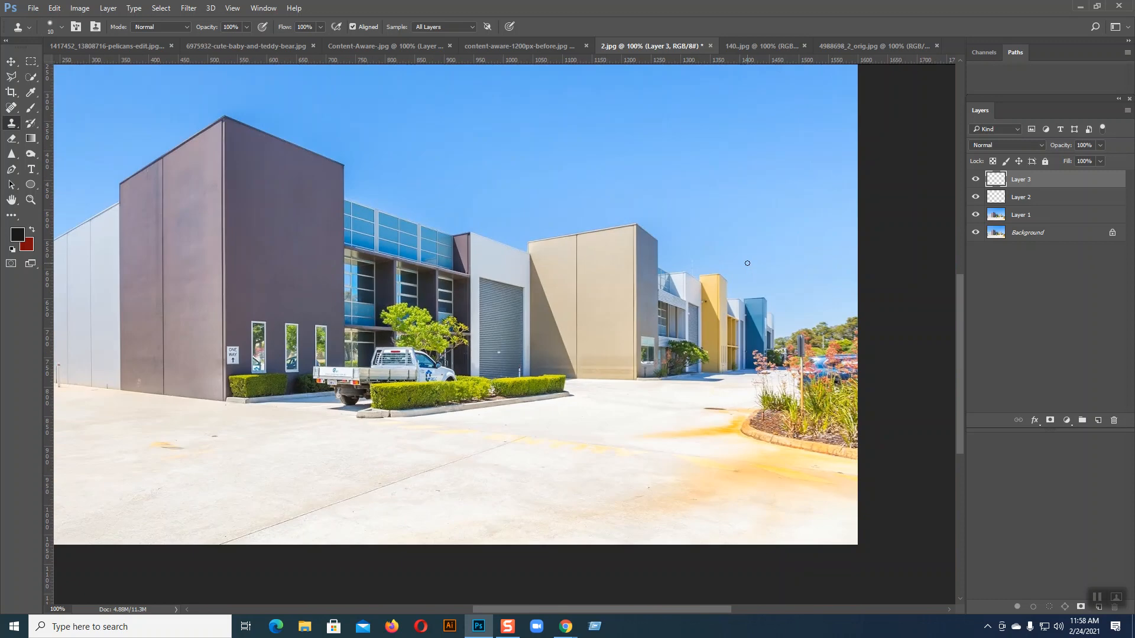
key(ctrl+minus)
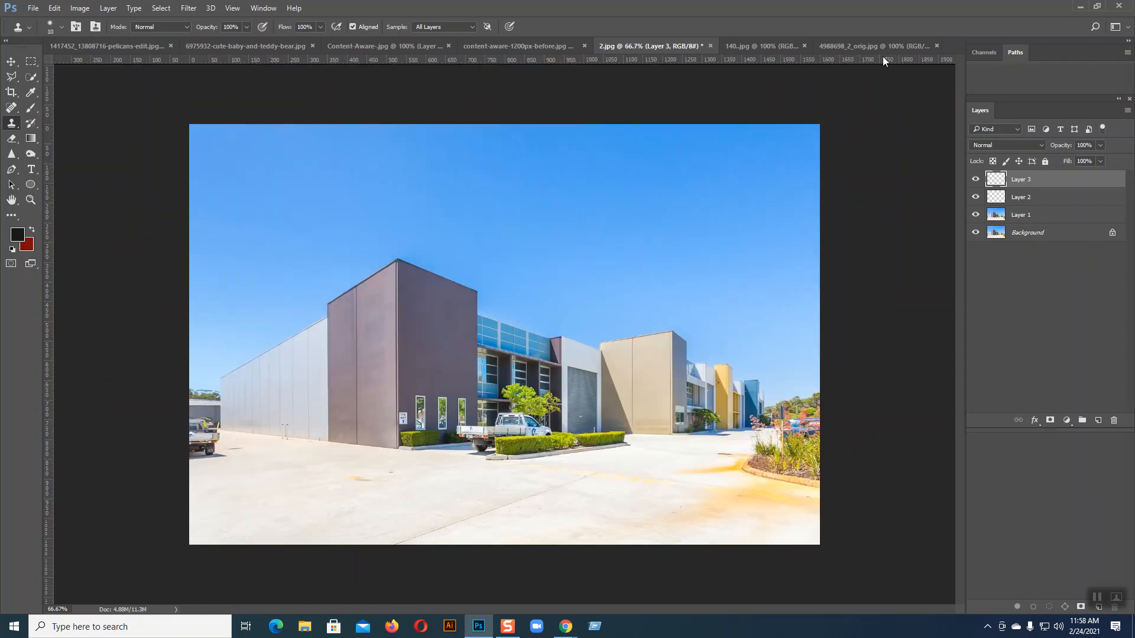
key(ctrl+plus)
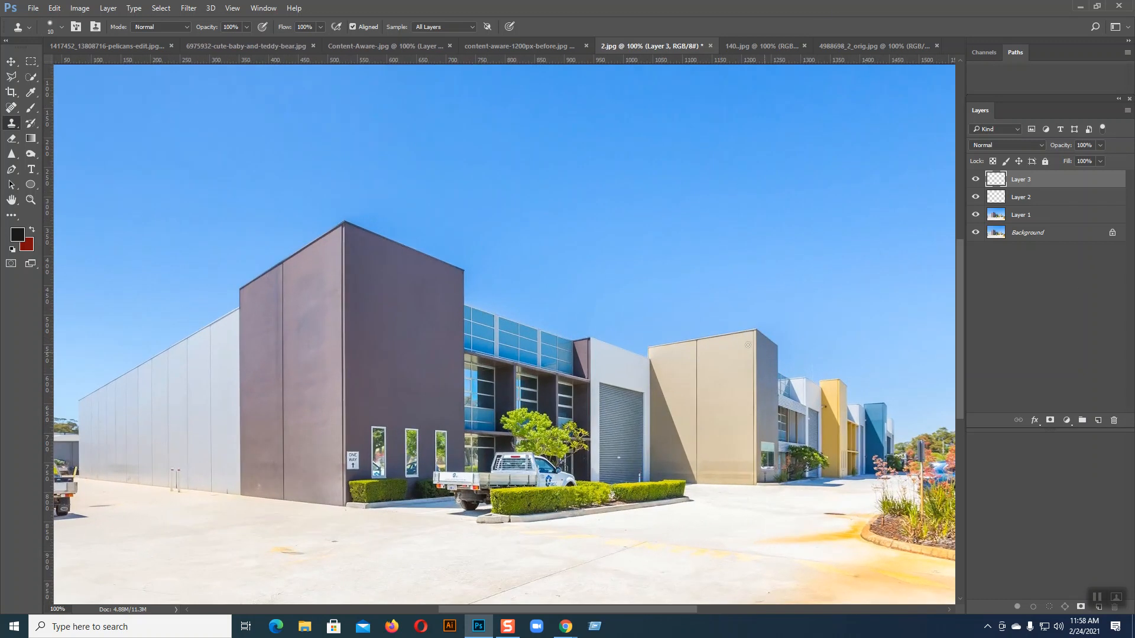
shift+click(1018, 216)
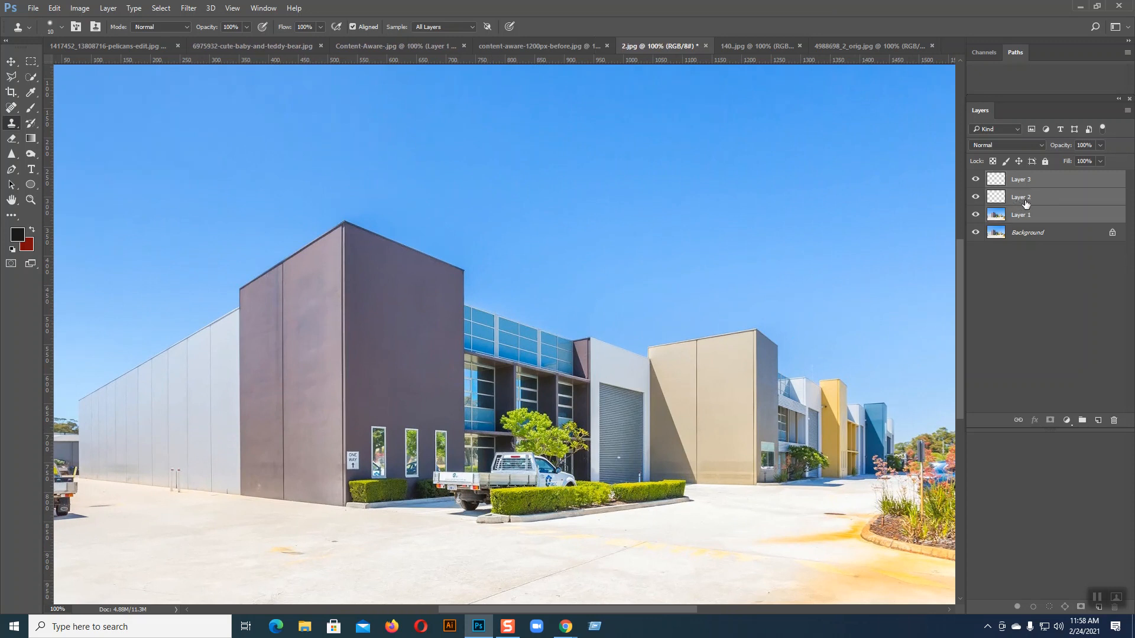
right_click(1025, 204)
click(943, 430)
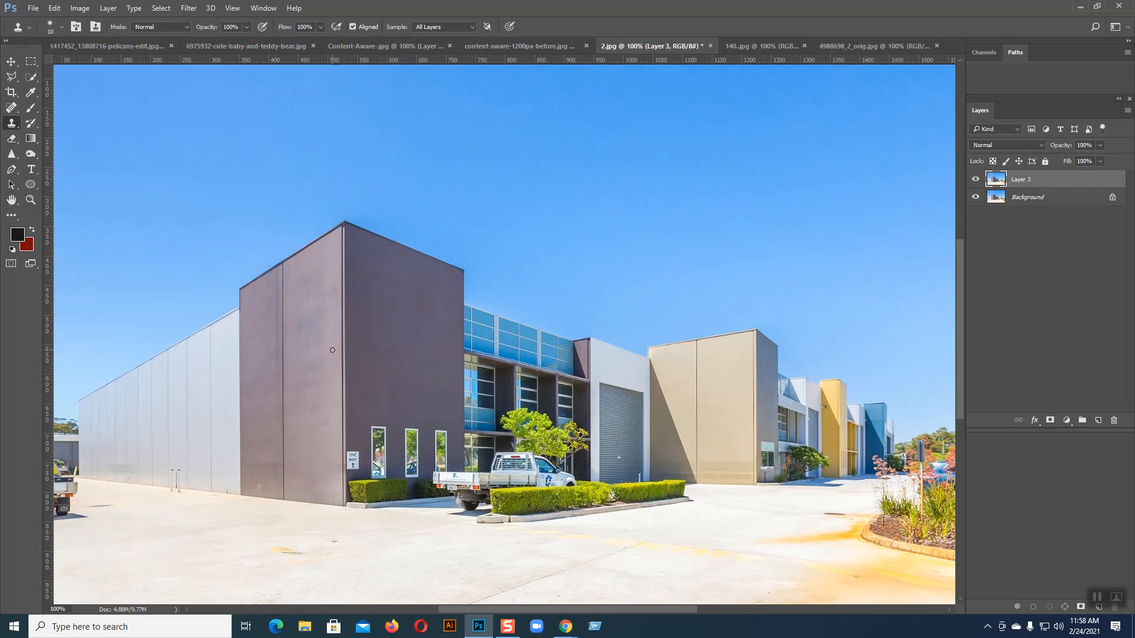
- Toggle the merged layer's visibility repeatedly to compare the retouched building photo with the original
click(976, 180)
click(976, 180)
click(975, 180)
click(975, 180)
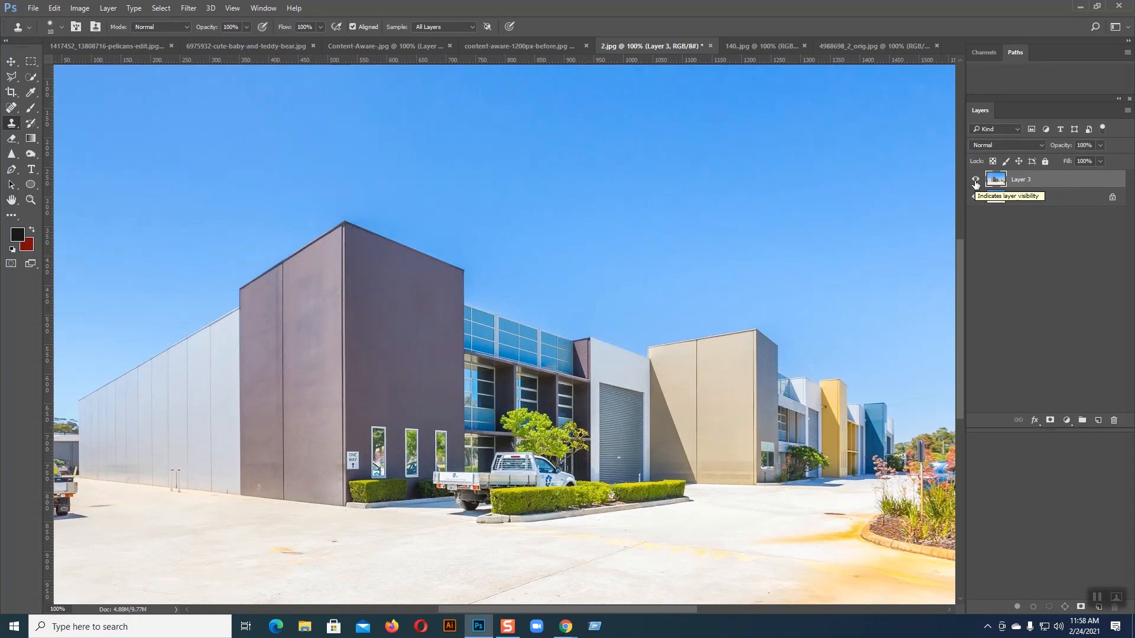
click(975, 181)
click(976, 182)
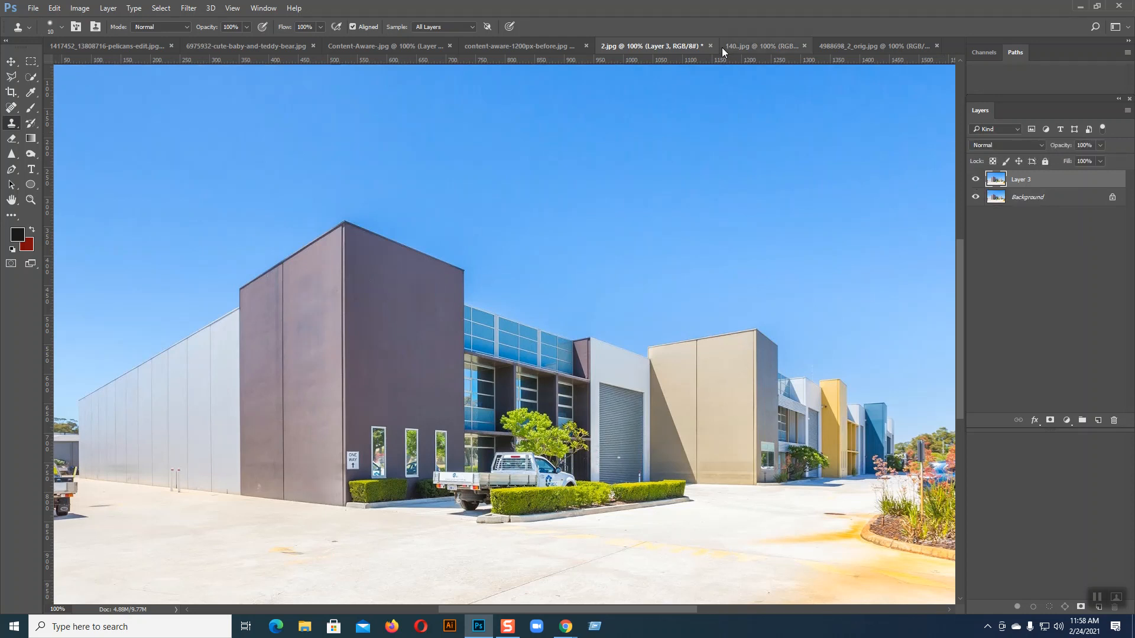
- Switch to the statue photo and draw a rectangular marquee selection over the patterned yellow wall beside the statue
click(754, 46)
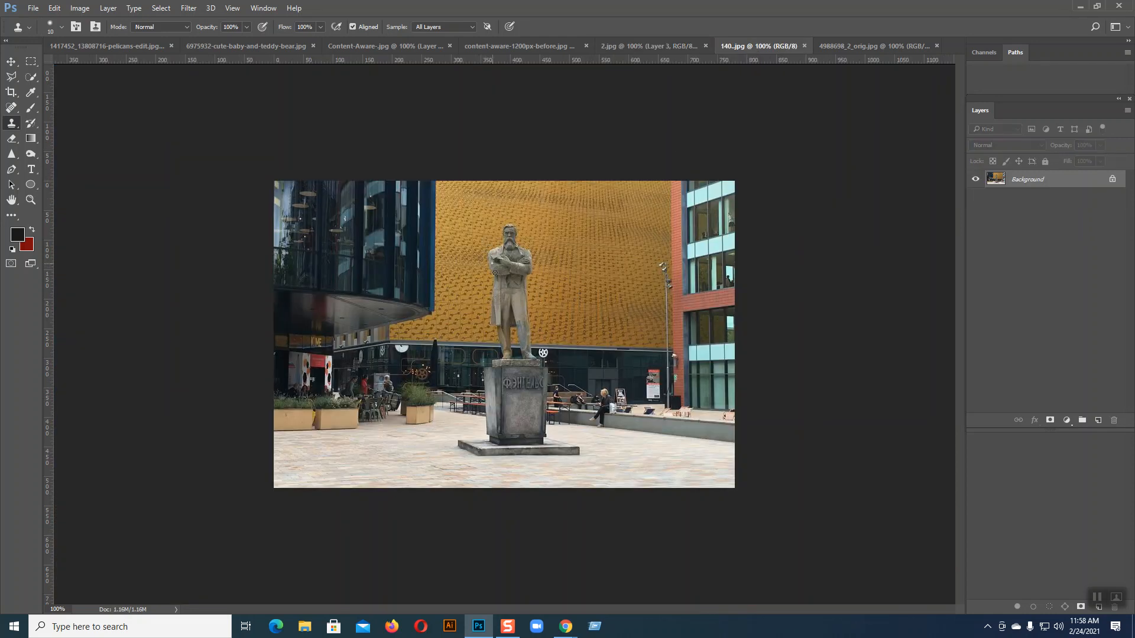
key(ctrl+plus)
key(ctrl+plus)
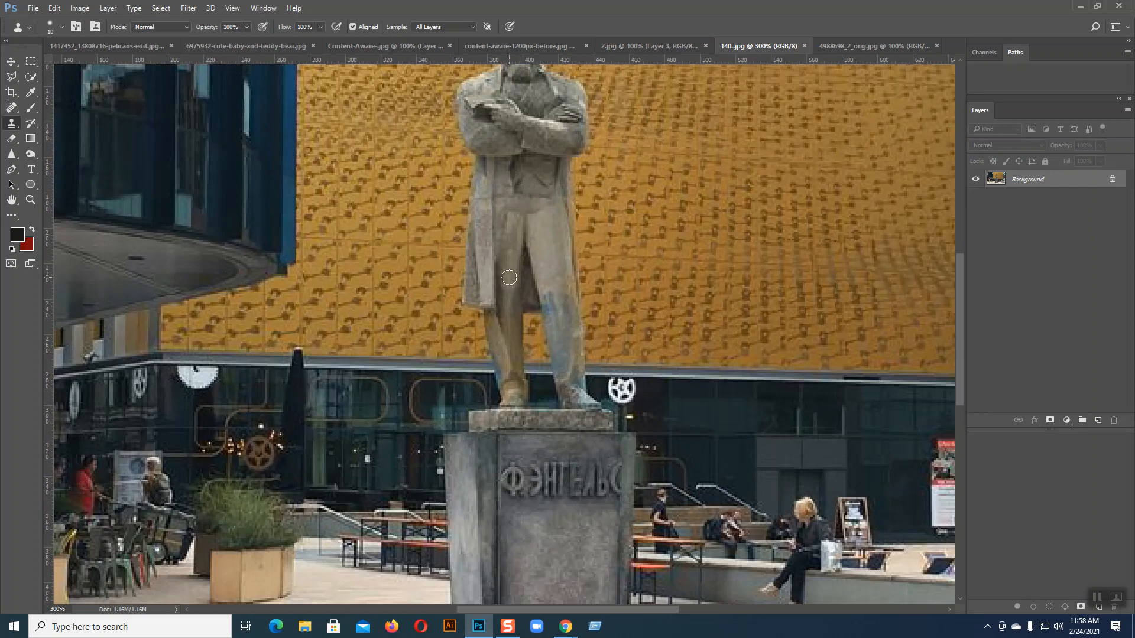
key(ctrl+minus)
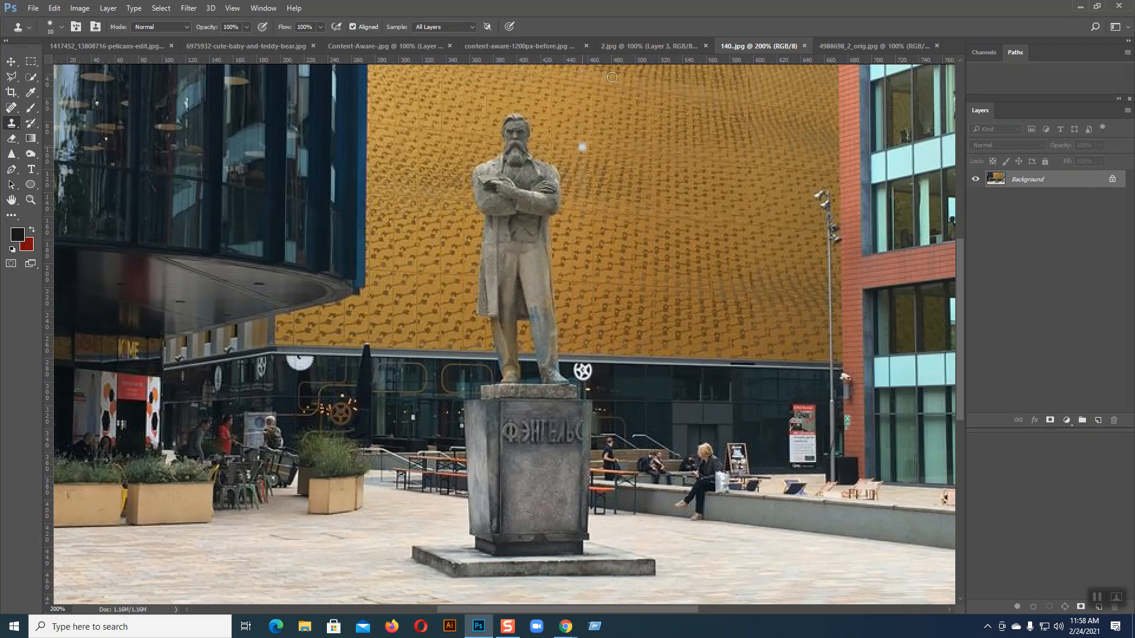
scroll(590, 275, up, 3)
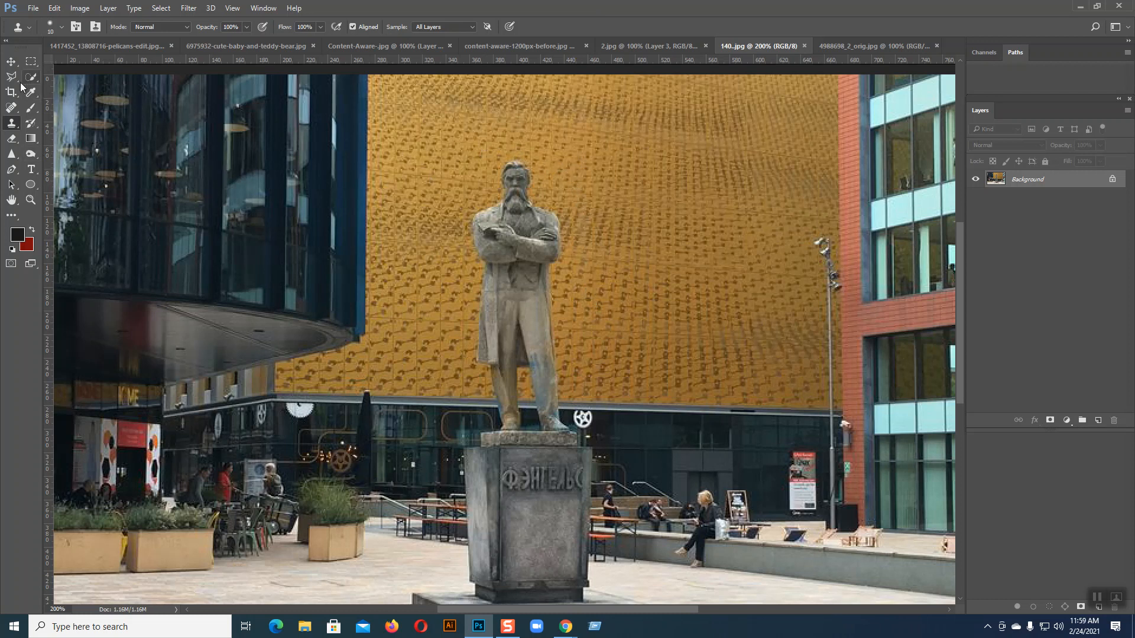
click(30, 62)
drag(572, 145, 728, 363)
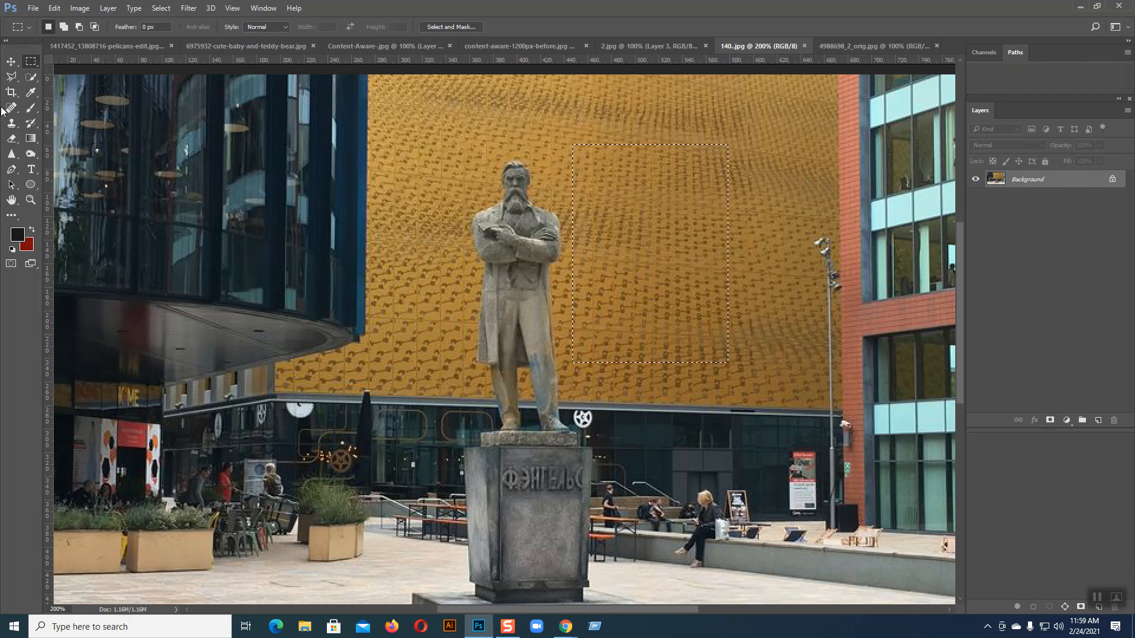
- Copy the selected wall area to a new layer and move the patch over the statue's upper body, centred at about X 350, Y 145.5 px
click(10, 62)
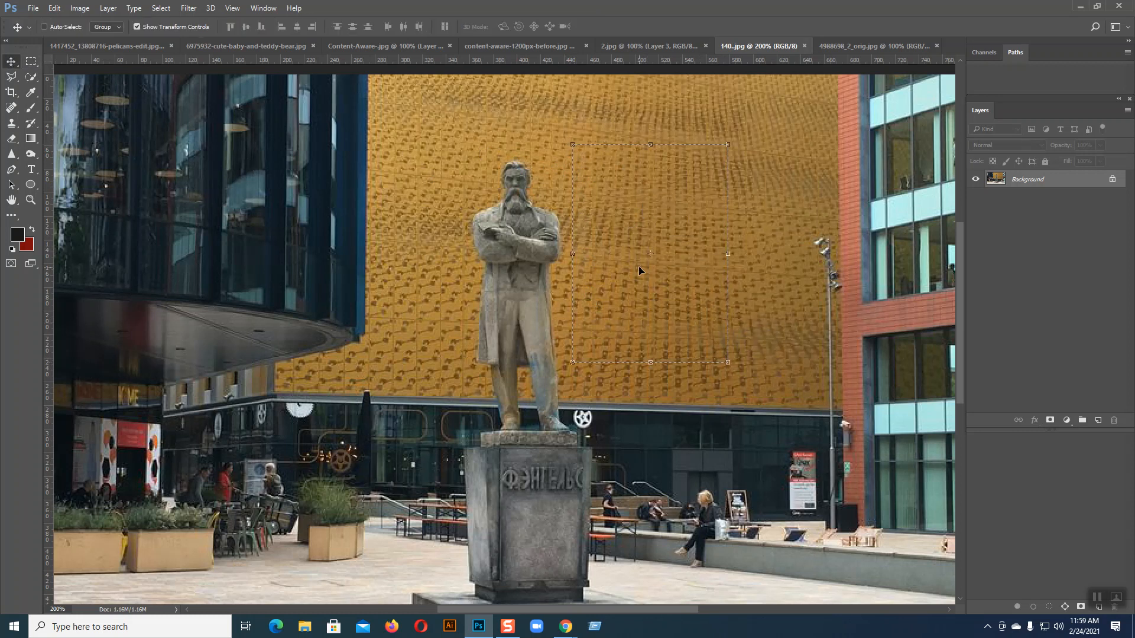
key(ctrl+j)
key(ctrl+t)
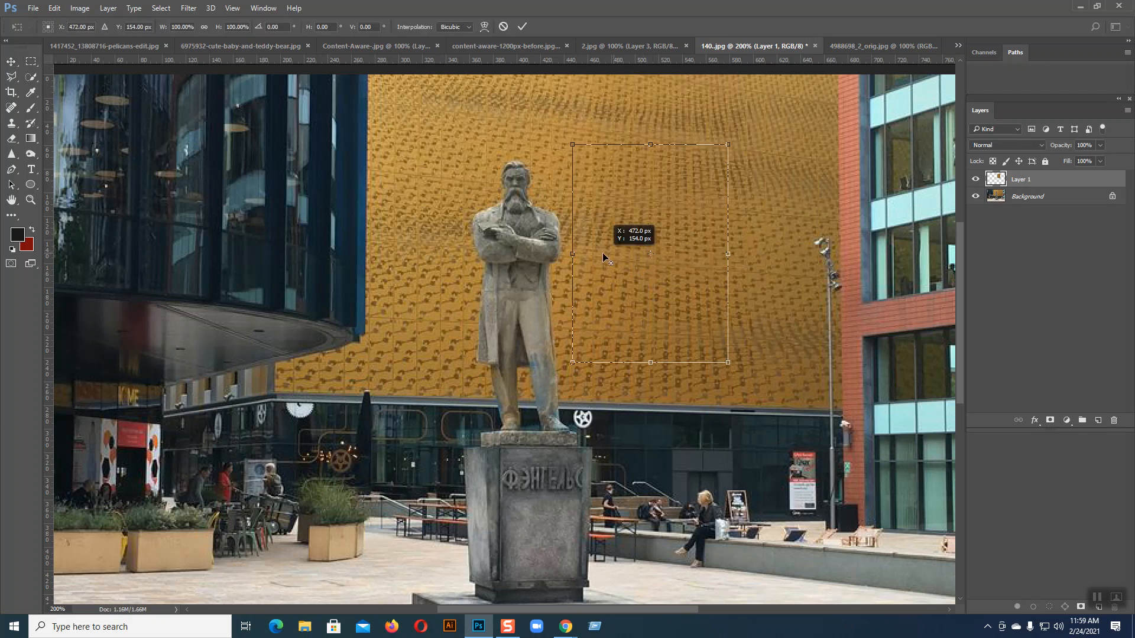
drag(622, 229, 506, 221)
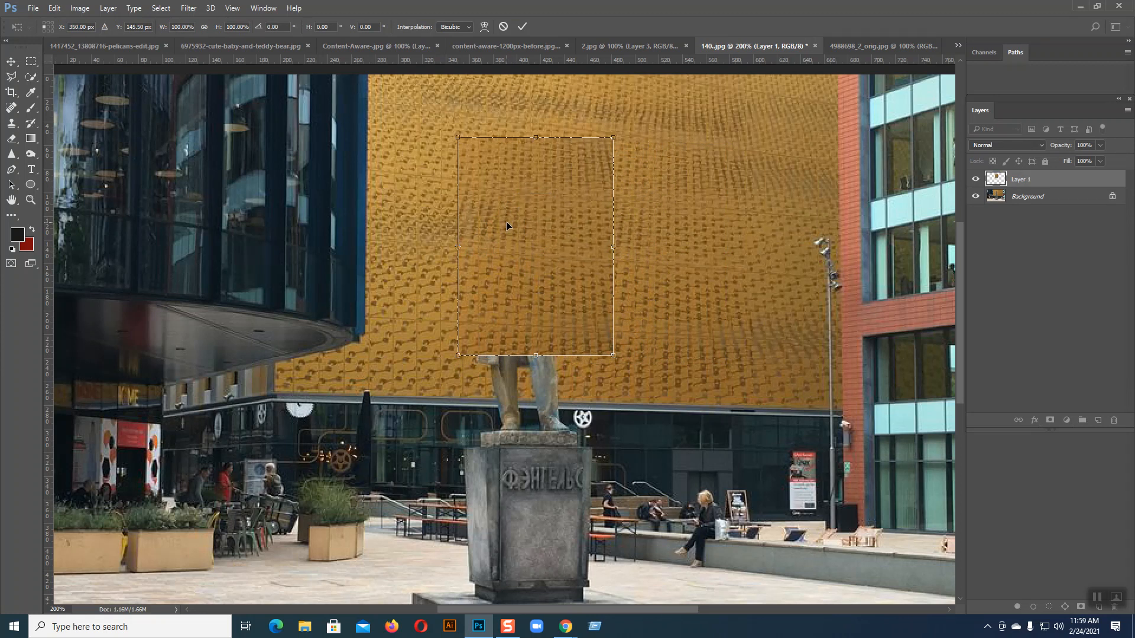
key(Return)
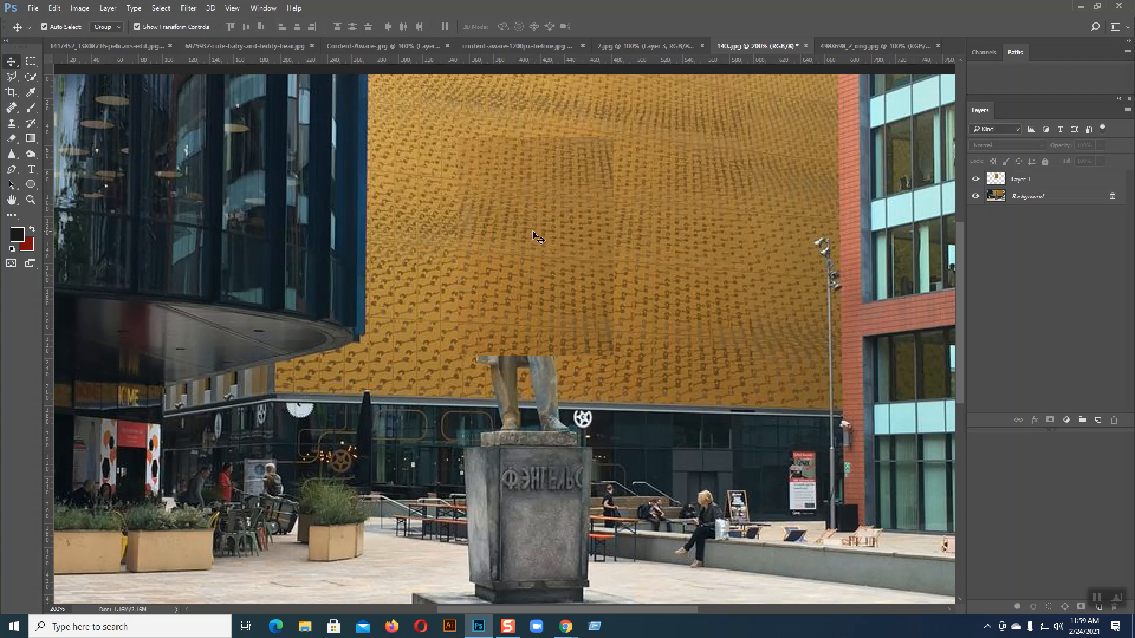
- Try the Multiply and Linear Burn blend modes on the wall patch layer over the statue, and set it to Darker Color
click(1008, 145)
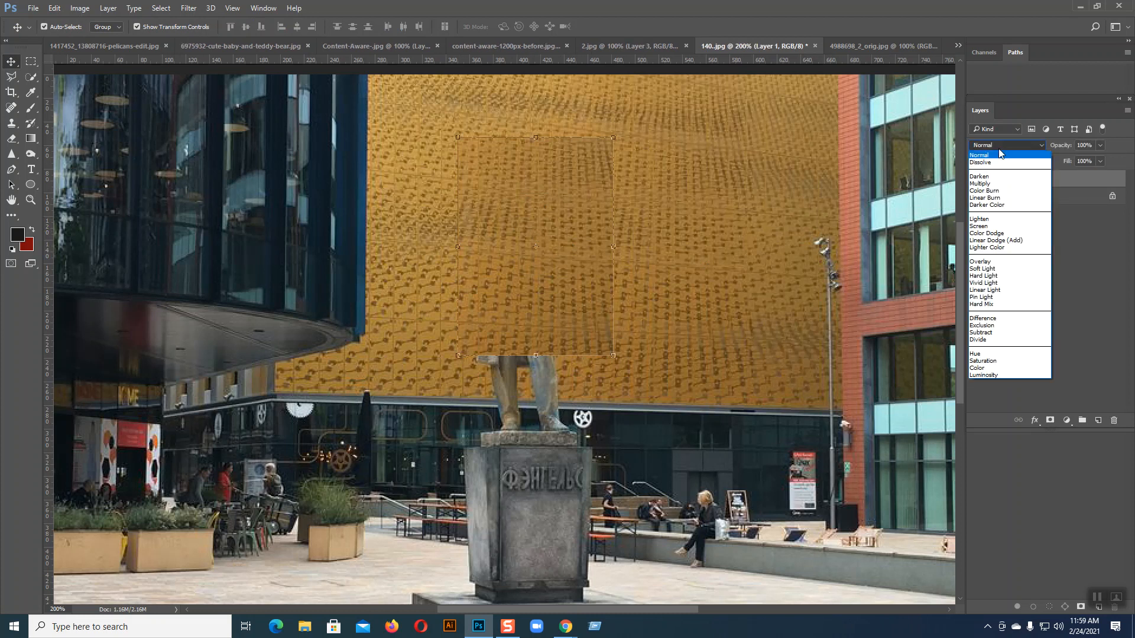
click(992, 178)
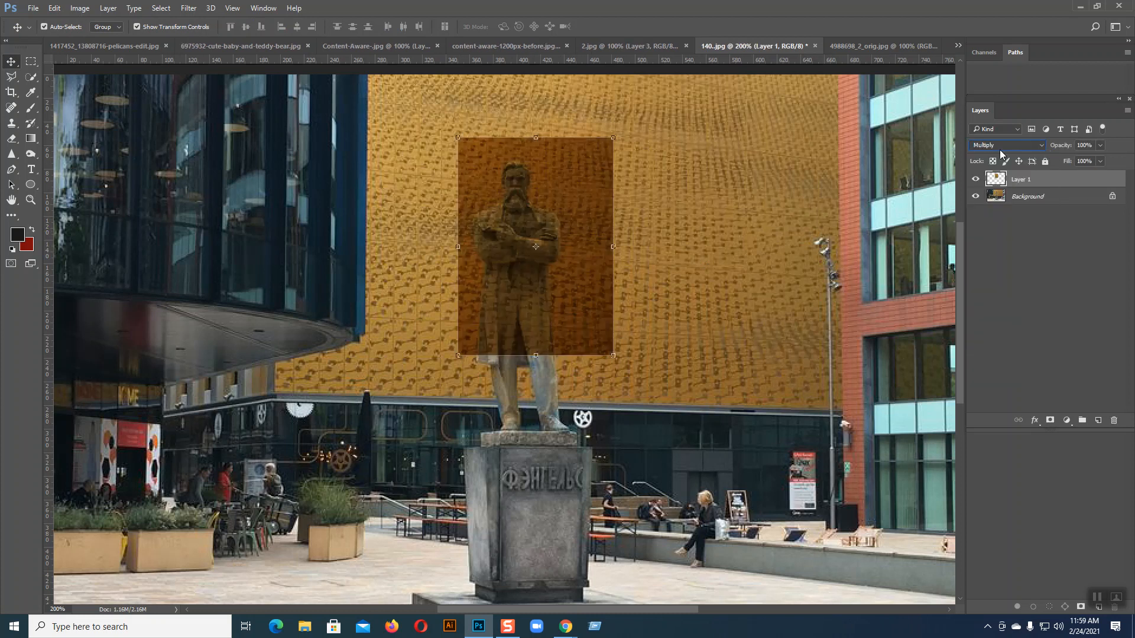
scroll(999, 147, down, 1)
scroll(999, 147, down, 2)
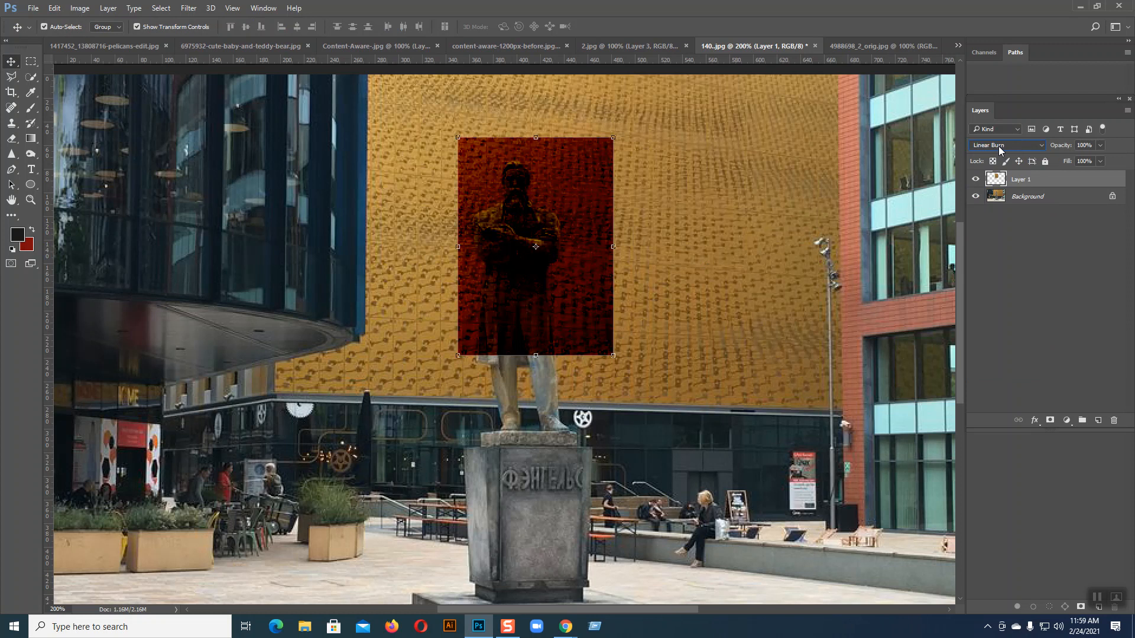
scroll(999, 145, up, 1)
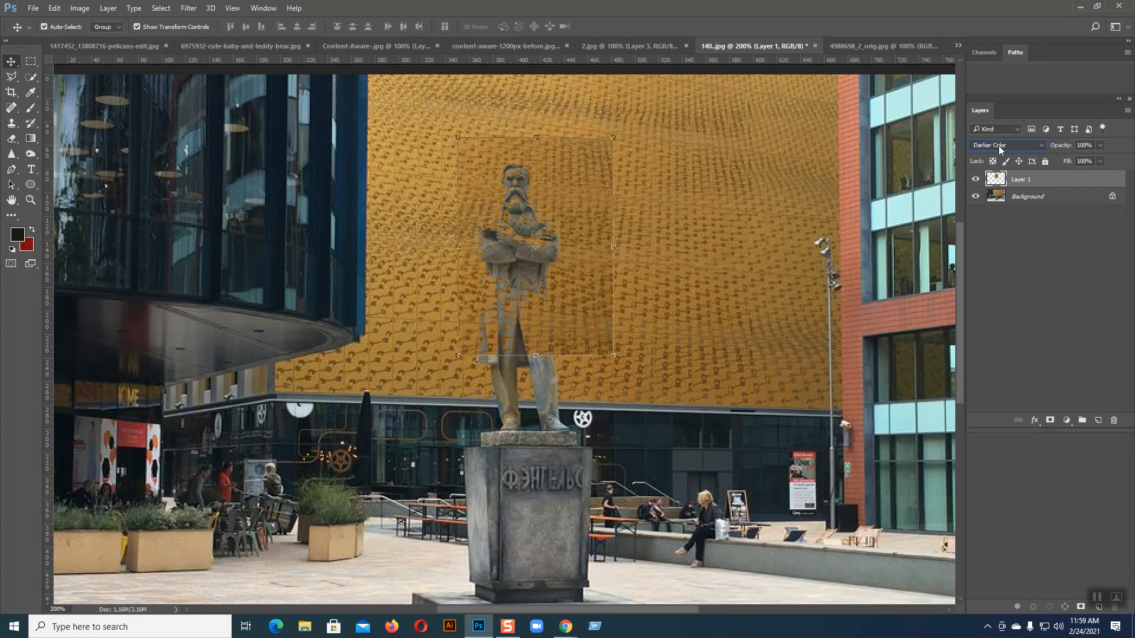
click(725, 215)
click(561, 246)
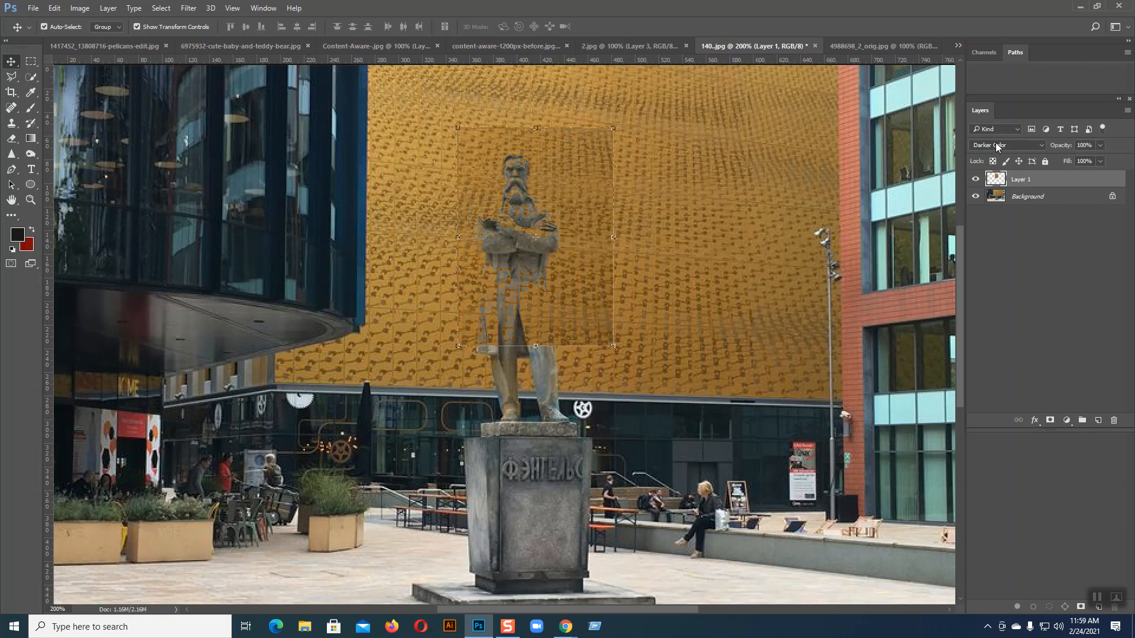
- Set Layer 1's blend mode to Lighter Color
click(1005, 145)
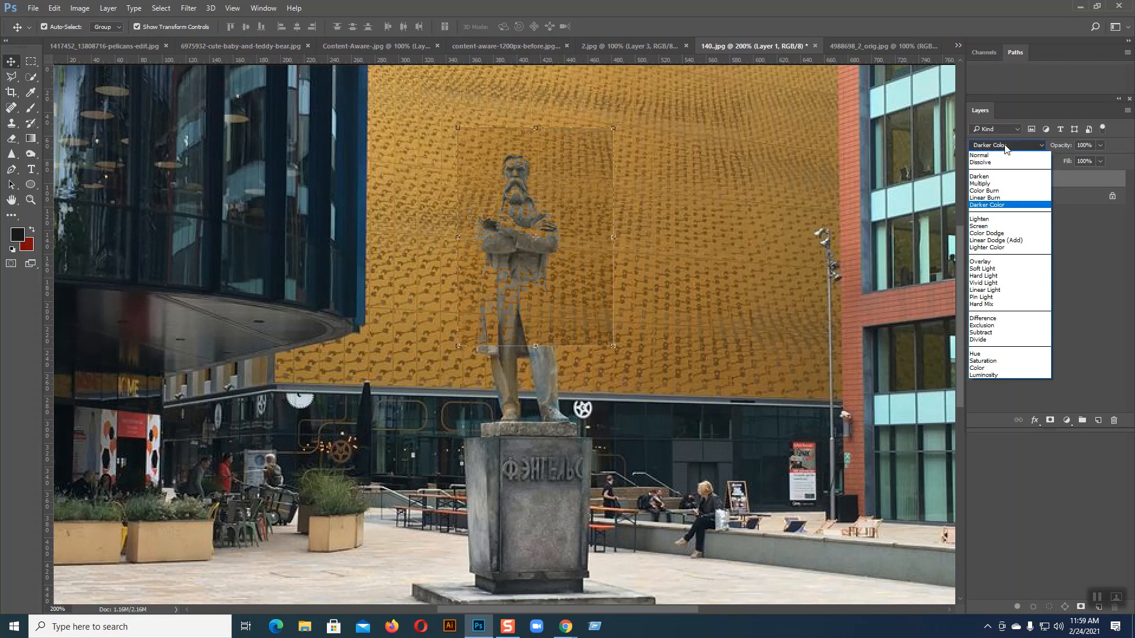
click(995, 219)
scroll(1004, 147, down, 3)
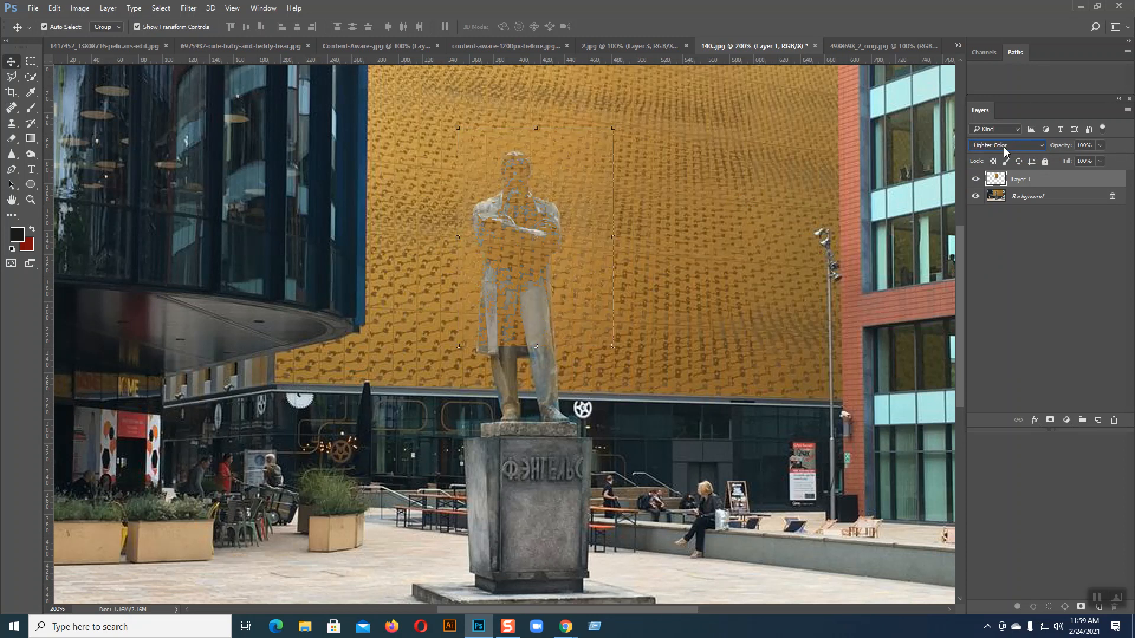
click(705, 192)
click(556, 219)
- Hide Layer 1 and make the Background layer active for Clone Stamp retouching
click(975, 178)
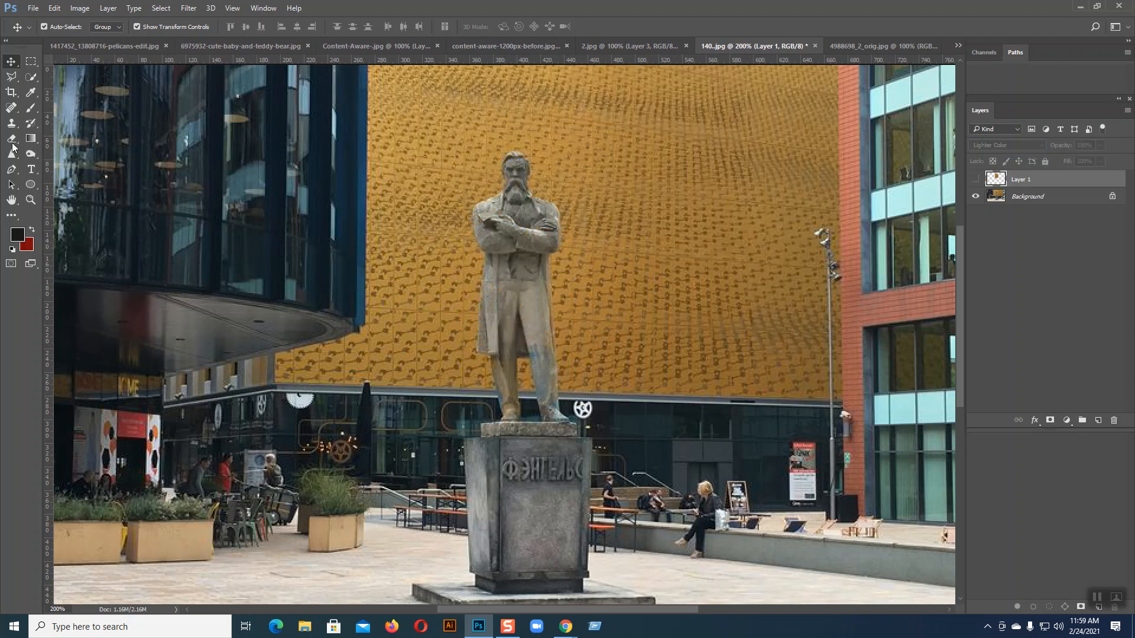
click(12, 123)
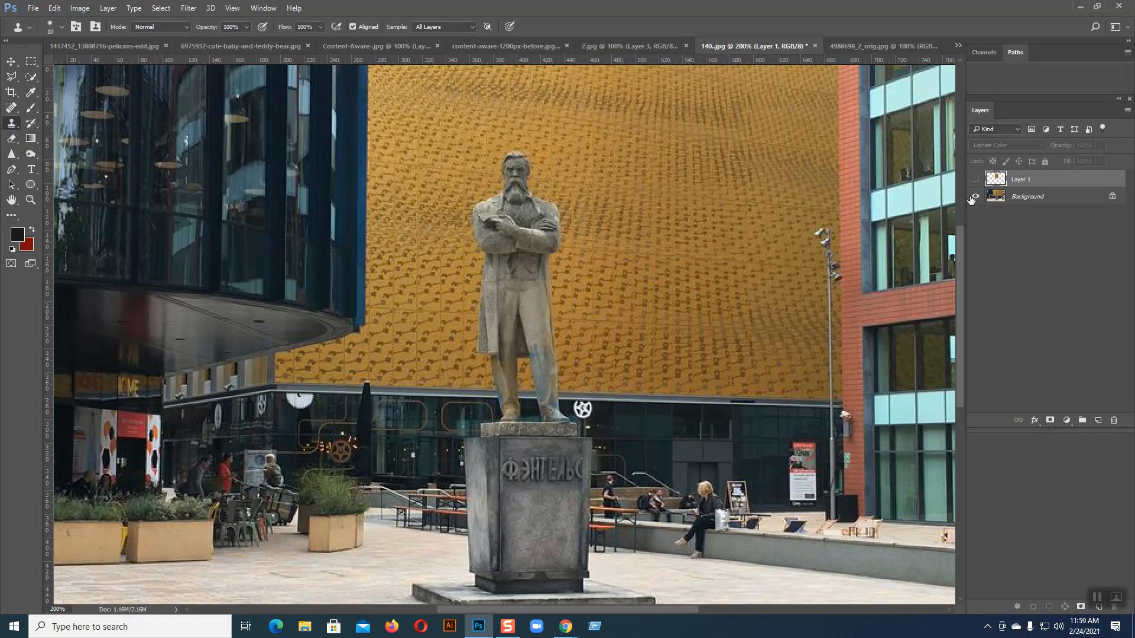
click(1029, 197)
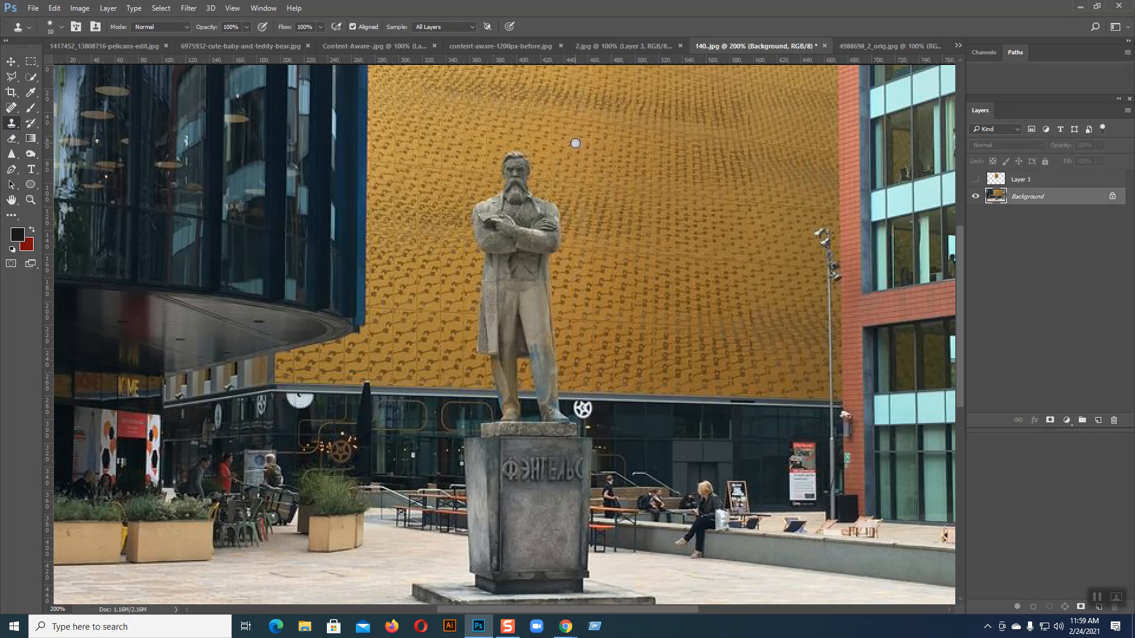
- Clone the golden wall over the left edge of the statue's arm and coat with a 30 px brush
key(bracketright)
key(bracketright)
drag(499, 137, 508, 162)
key(ctrl+z)
mouse_move(473, 247)
mouse_down()
mouse_move(484, 357)
mouse_move(477, 187)
mouse_up()
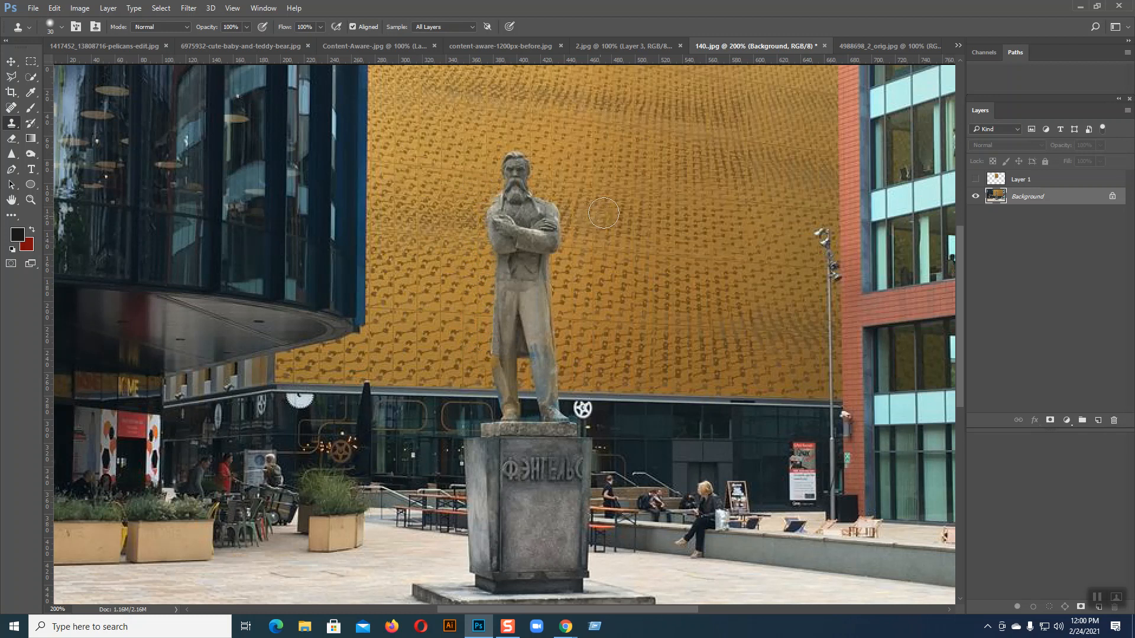
- Sample the golden wall beside the statue and clone it down over the statue's right edge
alt+click(621, 192)
mouse_move(591, 214)
mouse_down()
mouse_move(563, 207)
mouse_move(563, 246)
mouse_move(559, 207)
mouse_move(562, 368)
mouse_up()
drag(553, 281, 549, 175)
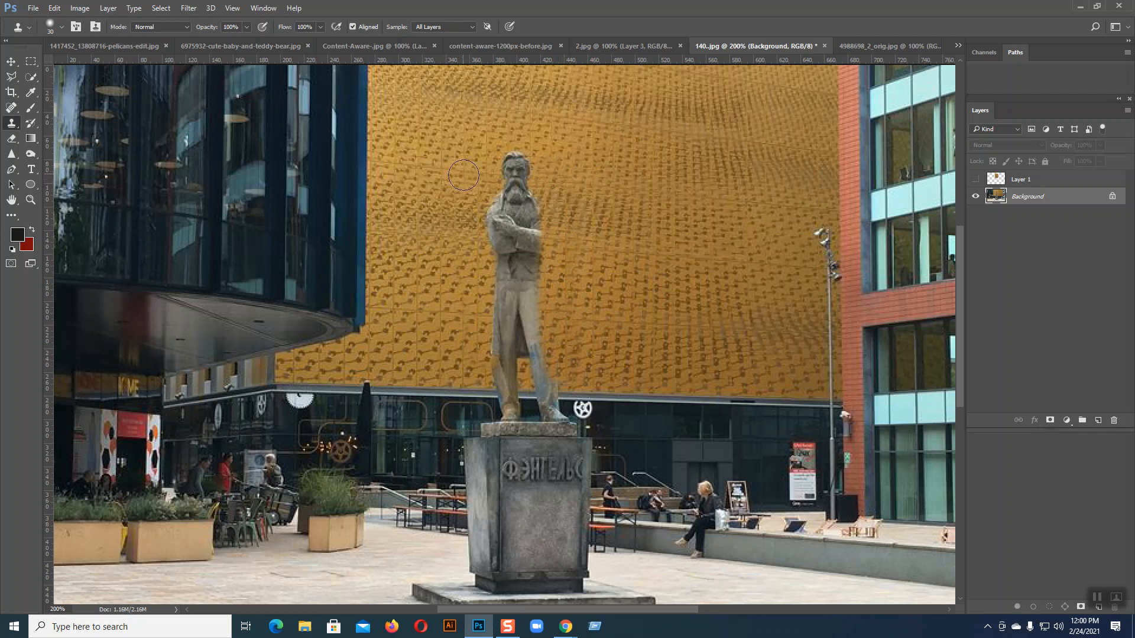
- Clone the golden wall over the statue's head and the left part of its torso and legs
mouse_move(503, 176)
mouse_down()
mouse_move(526, 193)
mouse_move(481, 216)
mouse_move(498, 220)
mouse_move(482, 228)
mouse_move(507, 232)
mouse_move(493, 248)
mouse_move(511, 251)
mouse_move(494, 258)
mouse_move(511, 265)
mouse_move(504, 372)
mouse_move(515, 370)
mouse_move(513, 328)
mouse_up()
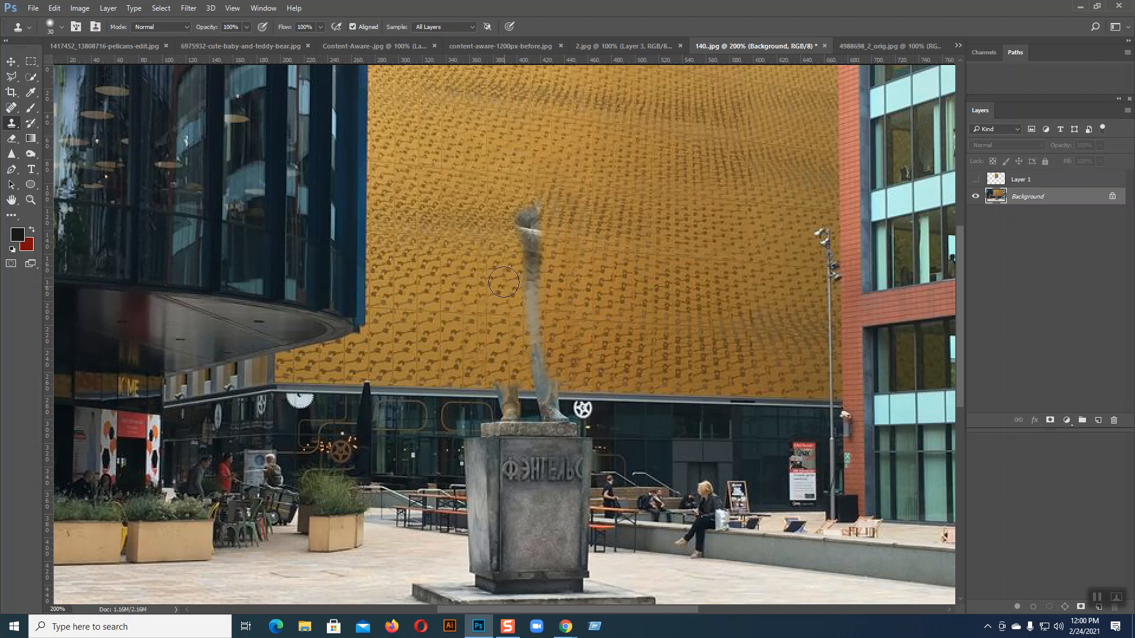
mouse_move(507, 226)
mouse_down()
mouse_move(512, 200)
mouse_move(512, 254)
mouse_up()
alt+click(597, 241)
mouse_move(539, 240)
mouse_down()
mouse_move(535, 209)
mouse_move(543, 359)
mouse_up()
key(ctrl+z)
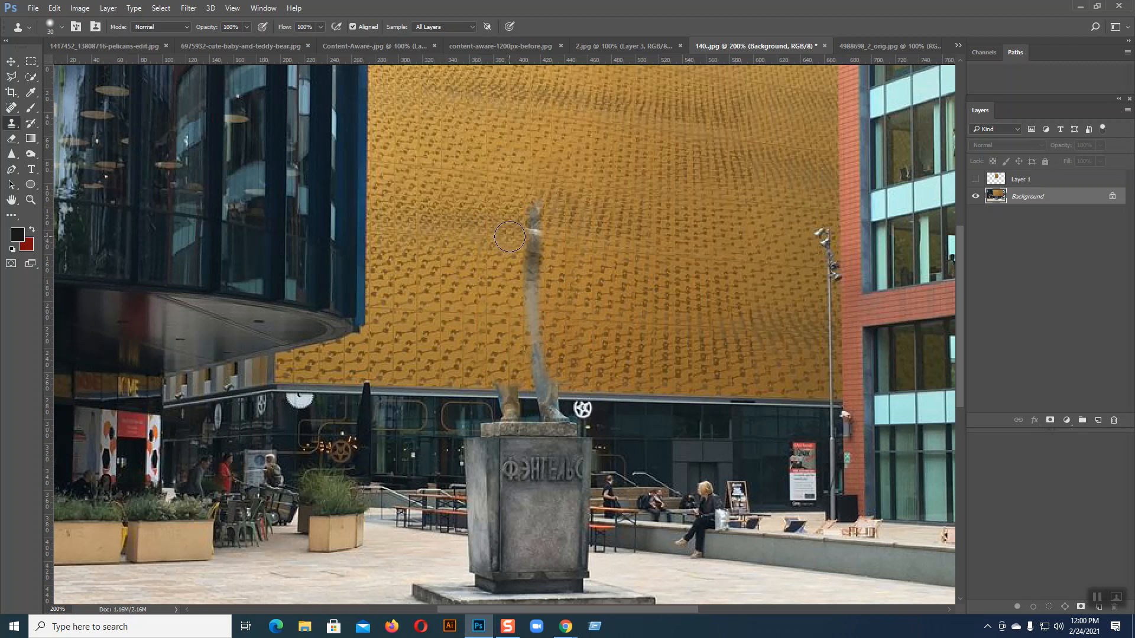
mouse_move(534, 233)
mouse_down()
mouse_move(538, 208)
mouse_move(532, 340)
mouse_move(543, 270)
mouse_move(532, 209)
mouse_move(554, 270)
mouse_up()
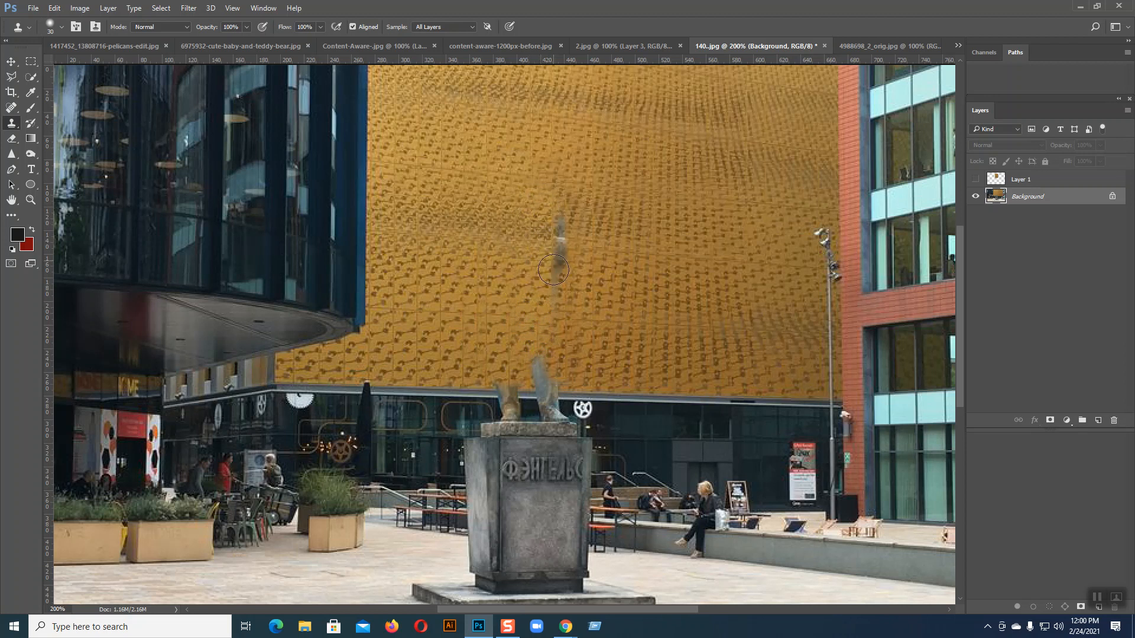
key(ctrl+z)
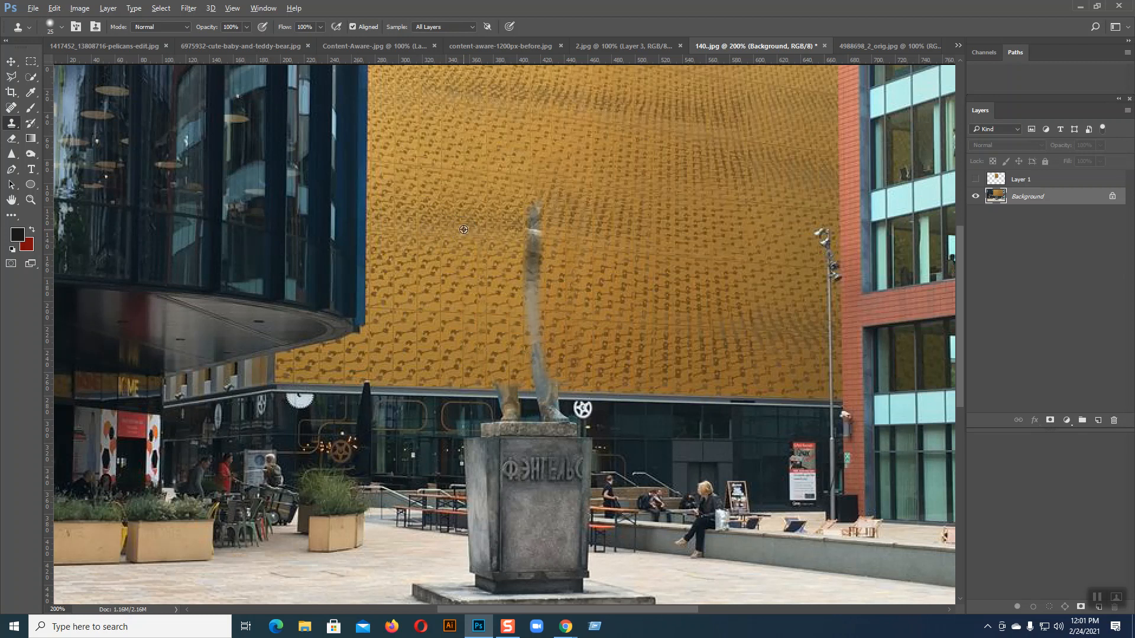
mouse_move(512, 233)
mouse_down()
mouse_move(534, 207)
mouse_move(529, 264)
mouse_move(540, 249)
mouse_move(525, 272)
mouse_up()
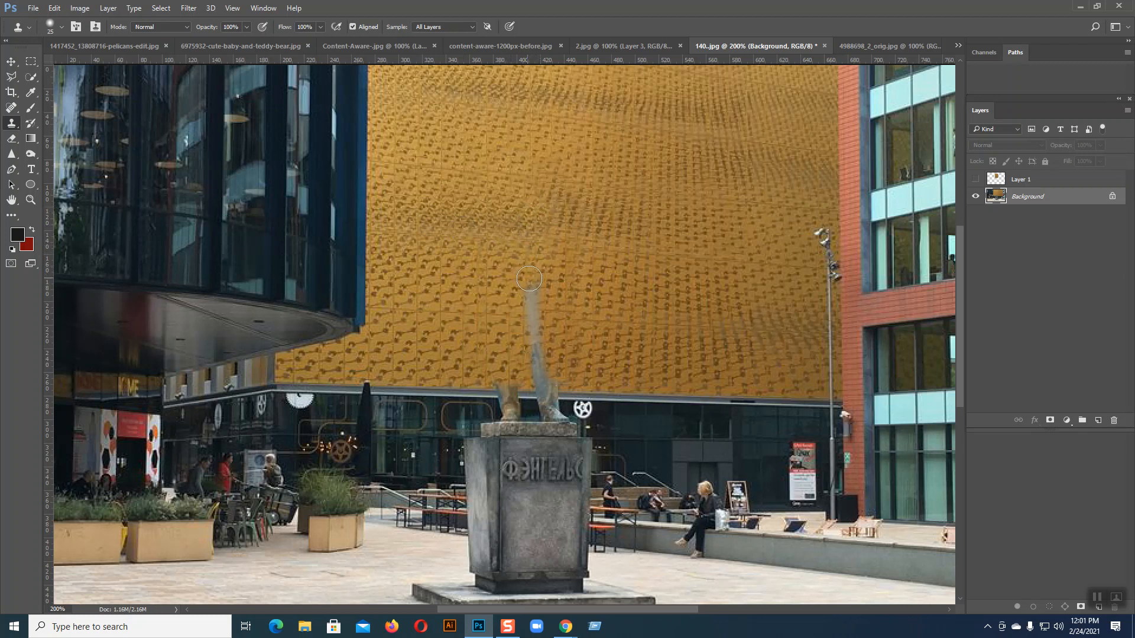
key(ctrl+z)
key(ctrl+z)
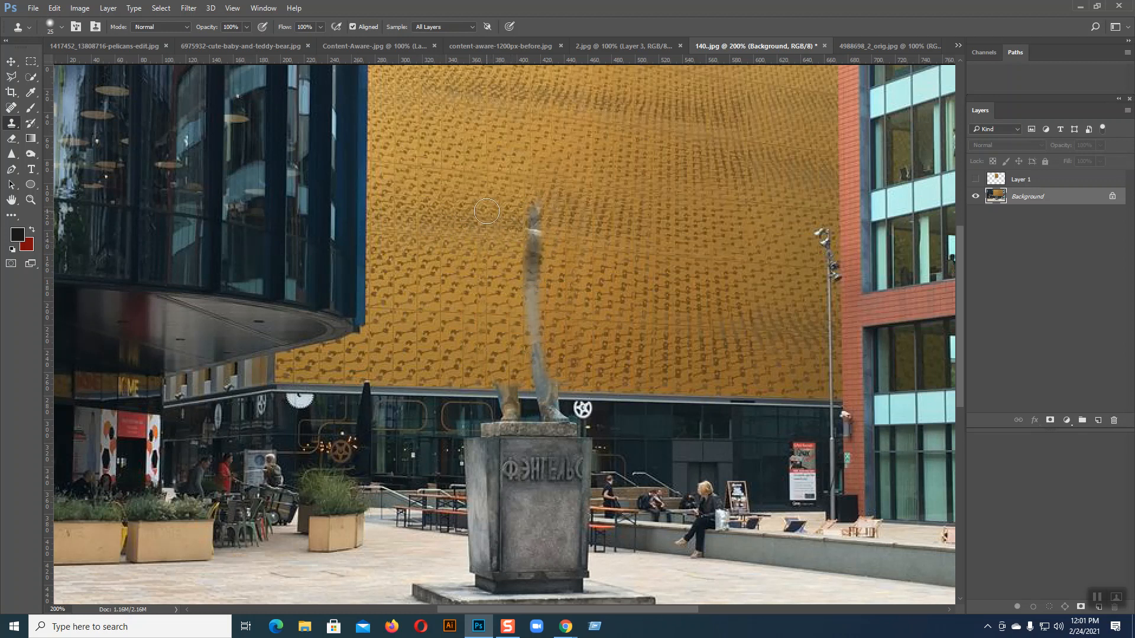
- Clone the golden wall over the remaining strip of the statue, and continue the grey ledge across its ankles
mouse_move(512, 214)
mouse_down()
mouse_move(543, 213)
mouse_move(527, 234)
mouse_move(537, 276)
mouse_move(521, 284)
mouse_move(536, 298)
mouse_move(554, 372)
mouse_up()
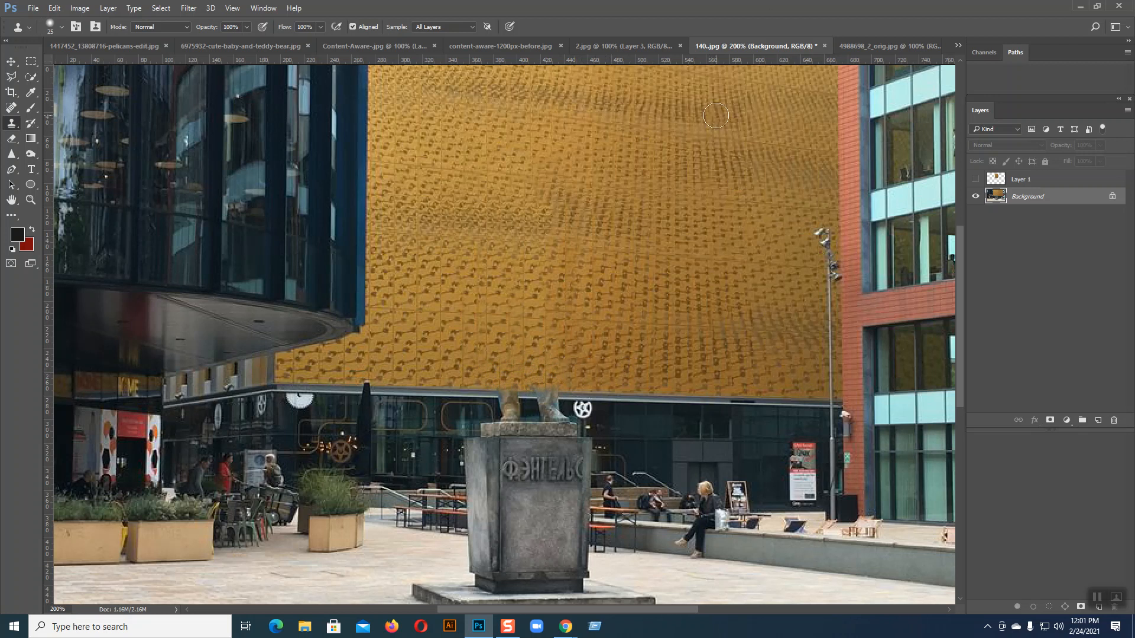
key(ctrl+plus)
key(ctrl+plus)
drag(633, 296, 595, 170)
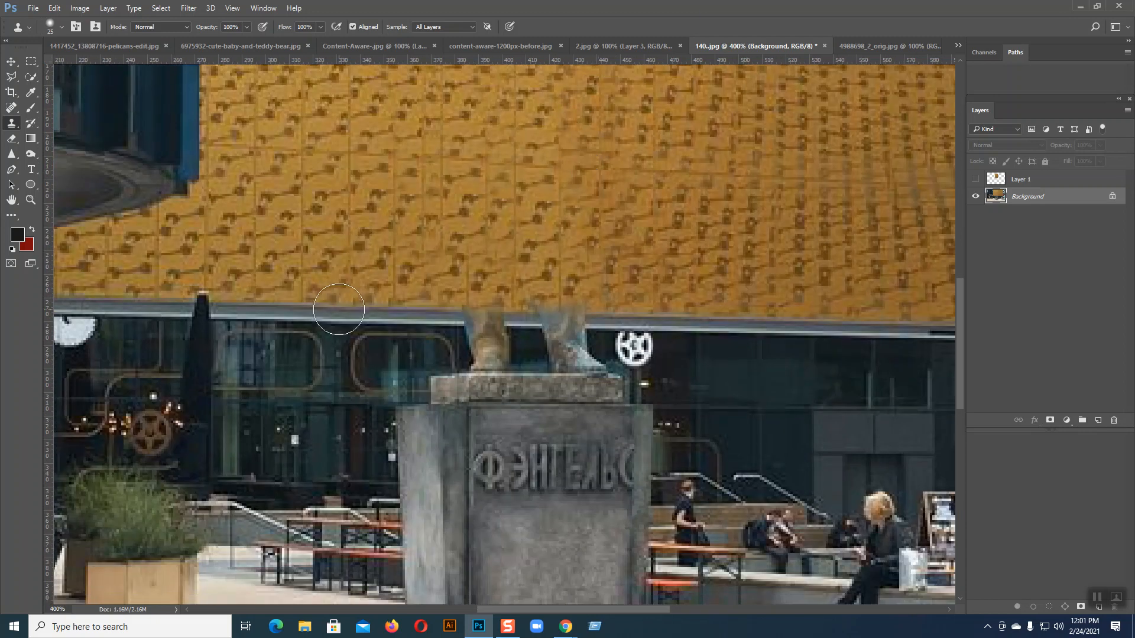
drag(444, 314, 551, 313)
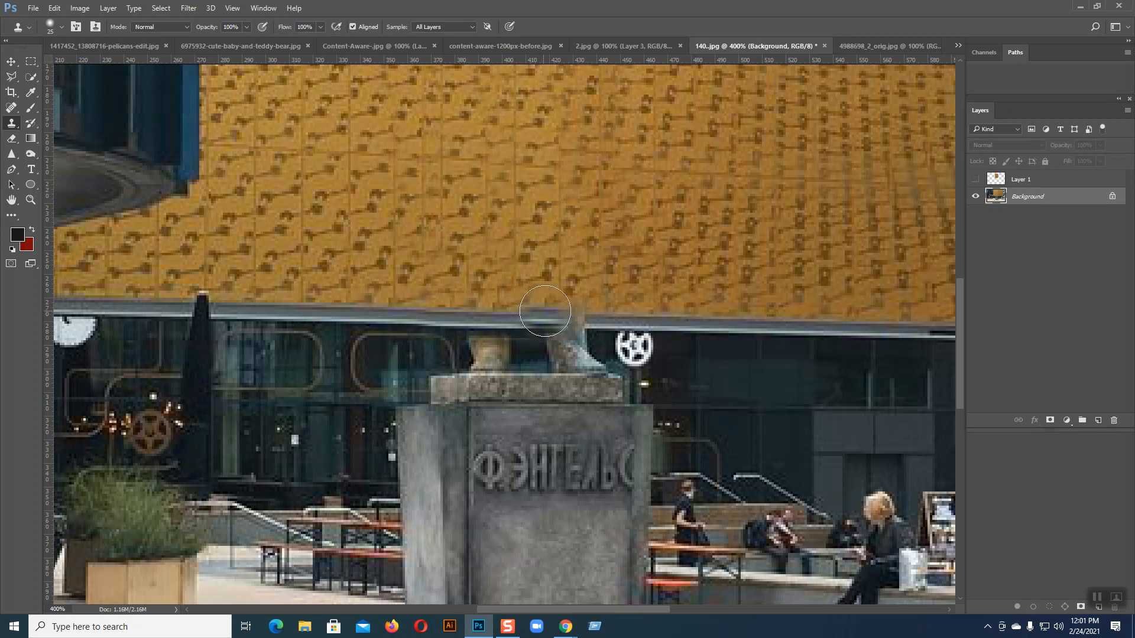
drag(544, 311, 578, 315)
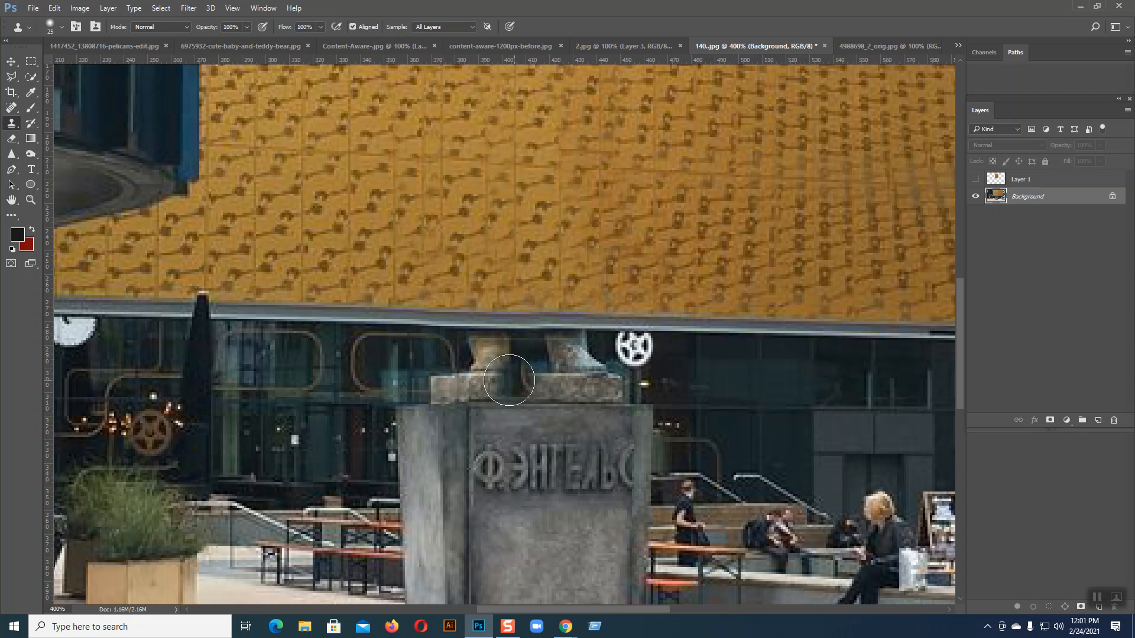
- Reduce the clone brush to 6 px and clone dark glass over the left foot's inner edge
key(bracketleft)
key(bracketleft)
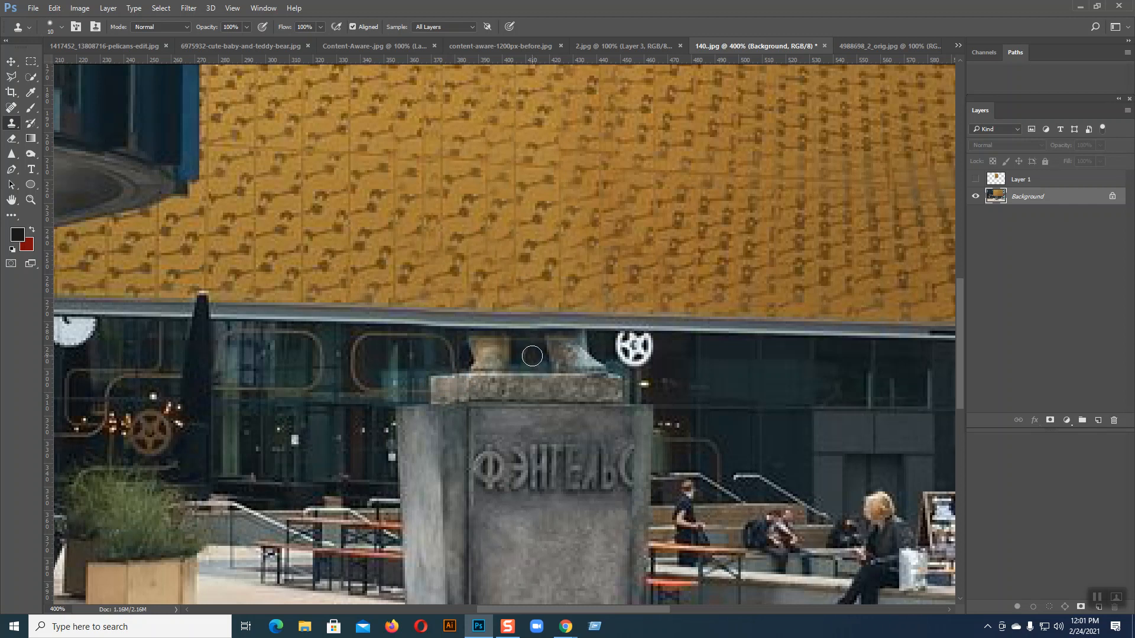
drag(510, 349, 508, 355)
scroll(508, 353, up, 2)
scroll(509, 353, up, 1)
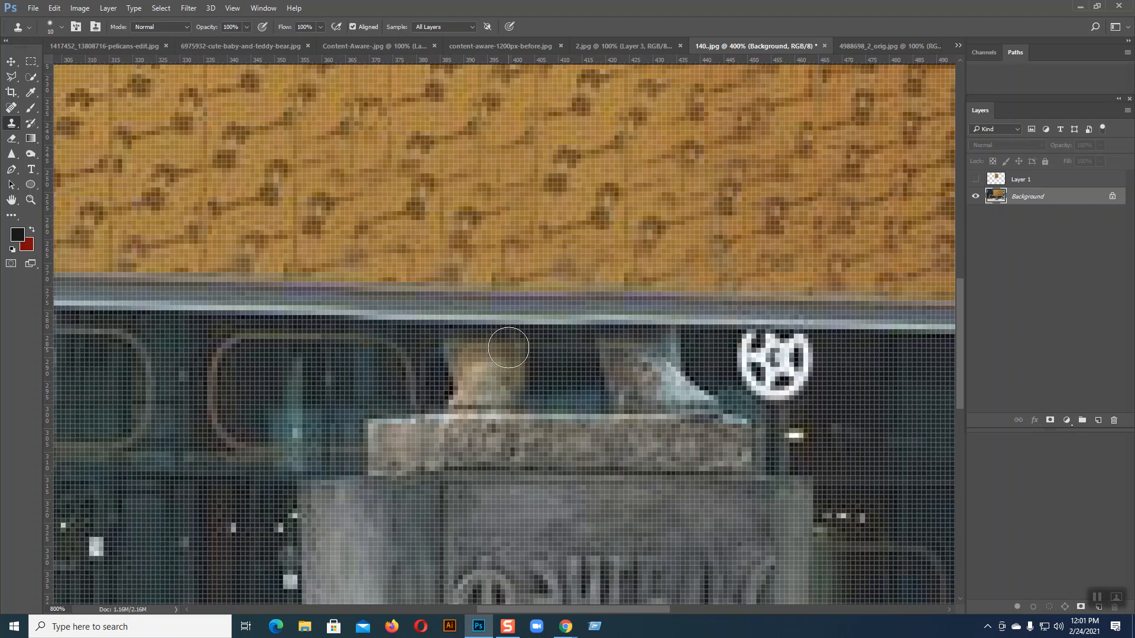
key(bracketleft)
key(bracketleft)
key(bracketleft)
key(bracketleft)
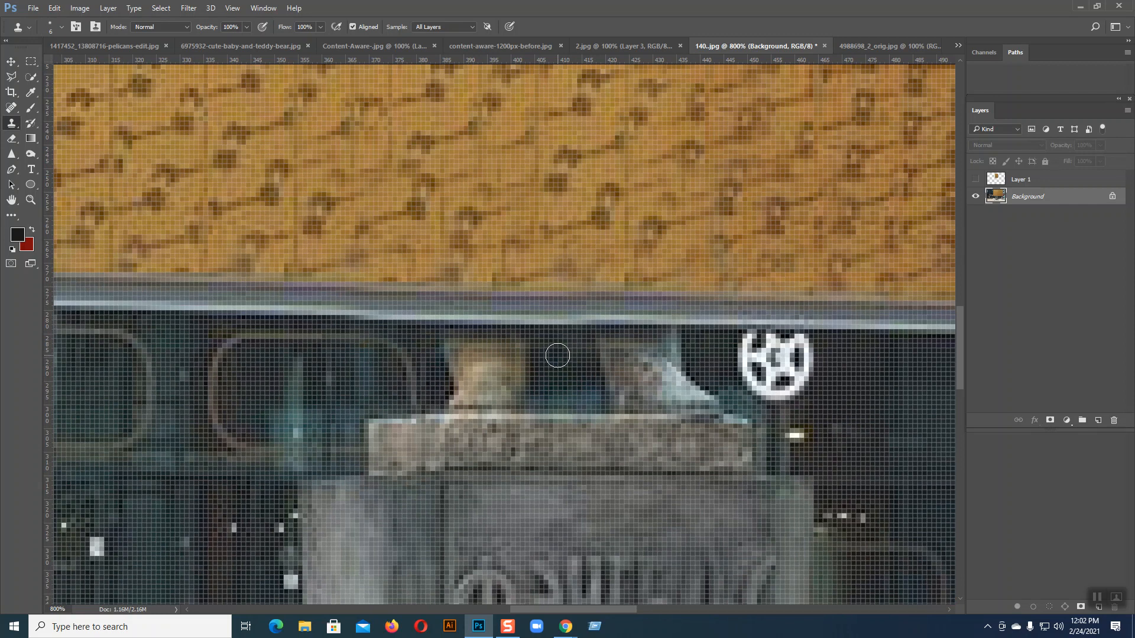
click(528, 360)
mouse_move(526, 355)
mouse_down()
mouse_move(524, 387)
mouse_move(514, 351)
mouse_move(517, 388)
mouse_up()
- Clone dark glass from between the feet over the inner side of the right foot
mouse_move(578, 360)
mouse_down()
mouse_move(595, 350)
mouse_move(603, 368)
mouse_move(603, 353)
mouse_up()
key(ctrl+z)
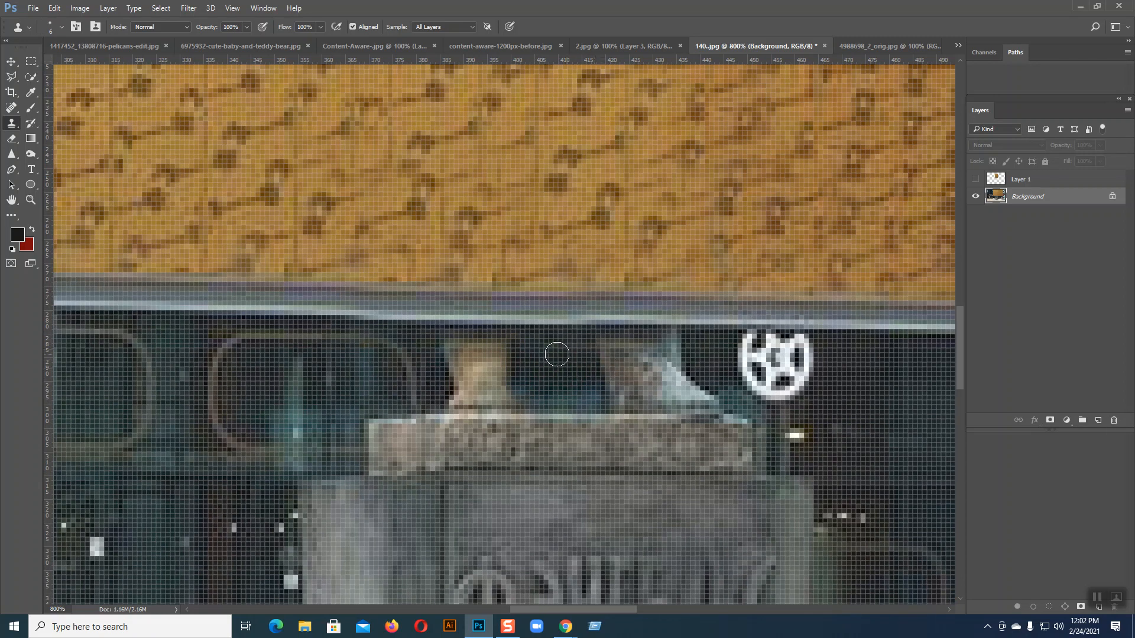
mouse_move(583, 354)
mouse_down()
mouse_move(607, 355)
mouse_move(593, 349)
mouse_move(594, 369)
mouse_move(612, 373)
mouse_move(596, 388)
mouse_move(621, 396)
mouse_move(606, 399)
mouse_move(634, 399)
mouse_move(614, 347)
mouse_move(635, 352)
mouse_move(638, 388)
mouse_up()
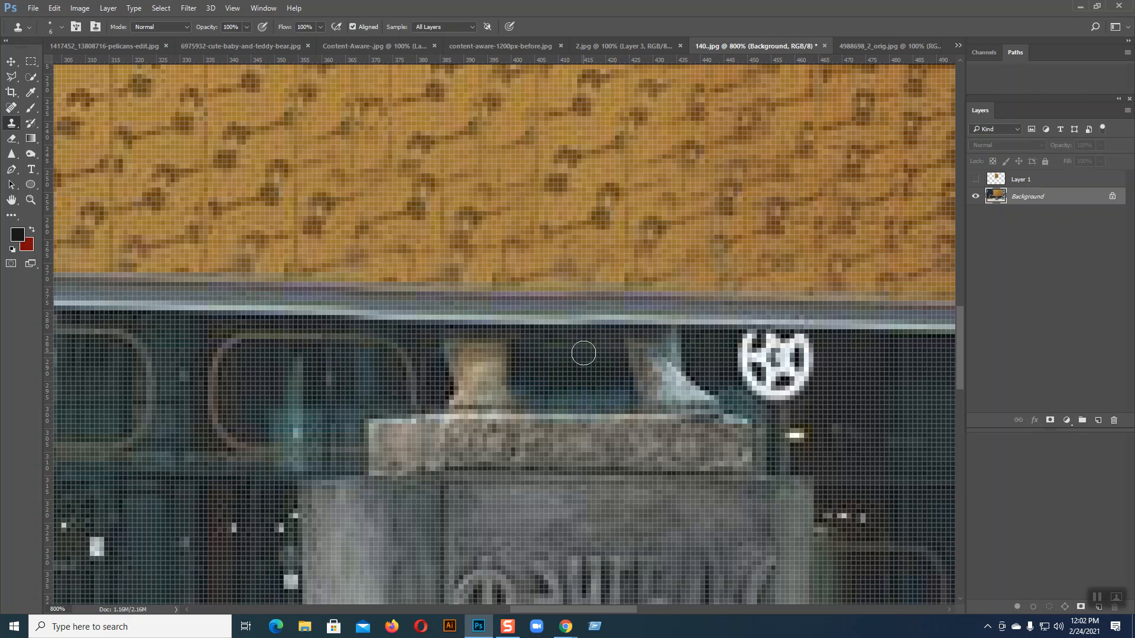
alt+click(601, 348)
drag(629, 349, 636, 397)
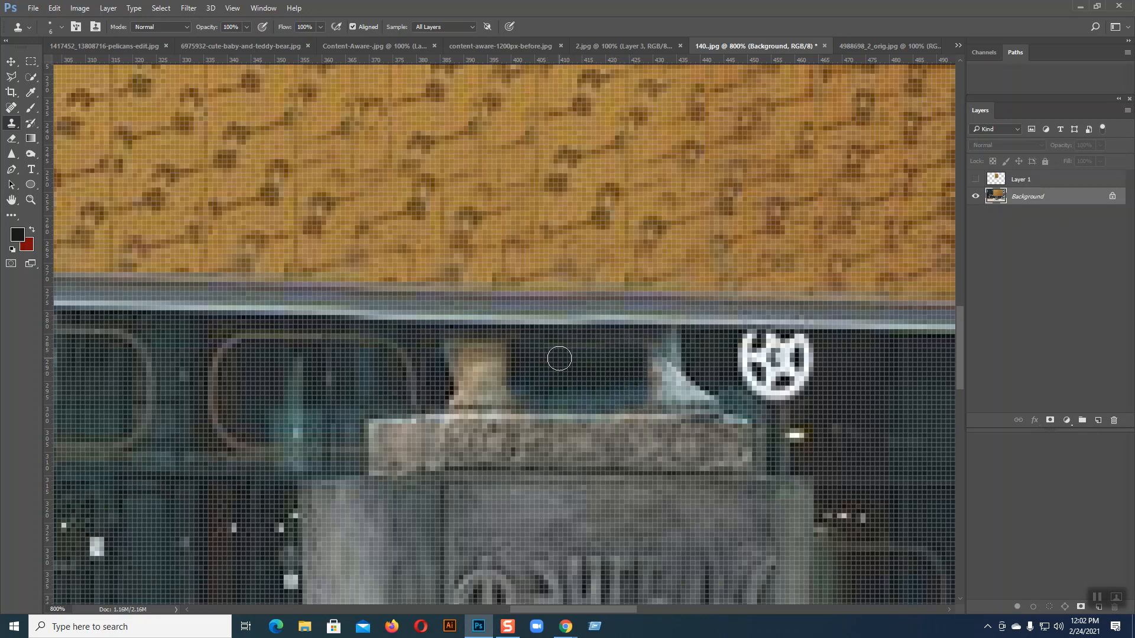
- Clone the dark glass over the rest of the left foot down to the pedestal's top
mouse_move(524, 353)
mouse_down()
mouse_move(502, 350)
mouse_move(506, 395)
mouse_up()
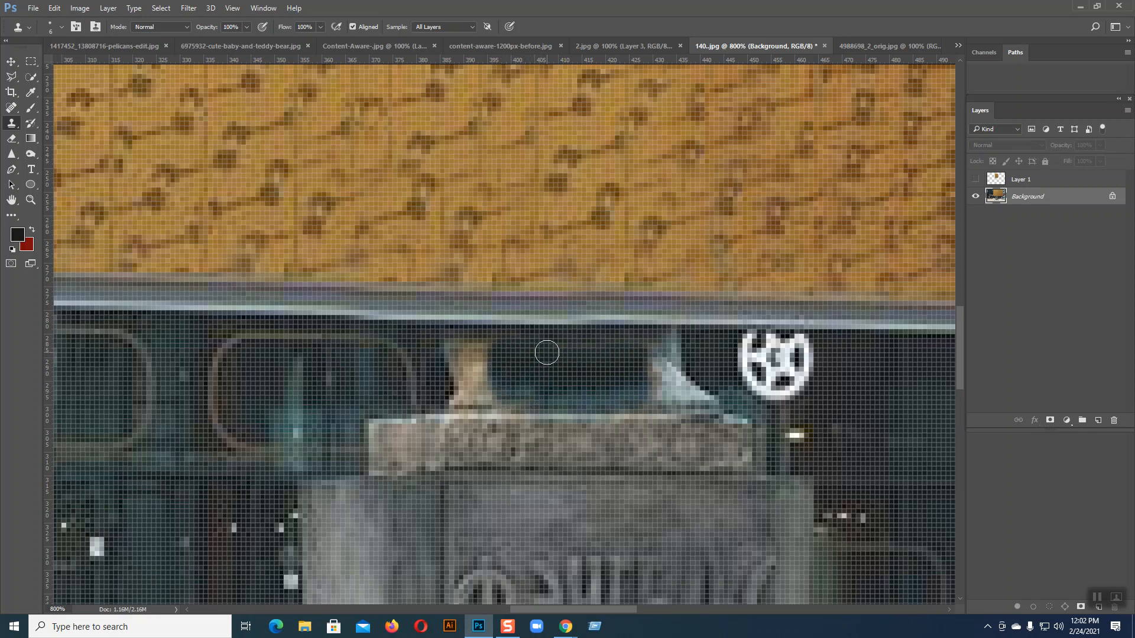
mouse_move(509, 351)
mouse_down()
mouse_move(469, 348)
mouse_move(497, 371)
mouse_move(487, 392)
mouse_move(515, 400)
mouse_up()
alt+click(550, 357)
mouse_move(468, 348)
mouse_down()
mouse_move(460, 373)
mouse_move(451, 351)
mouse_move(450, 369)
mouse_move(483, 383)
mouse_move(449, 391)
mouse_move(493, 393)
mouse_move(519, 369)
mouse_up()
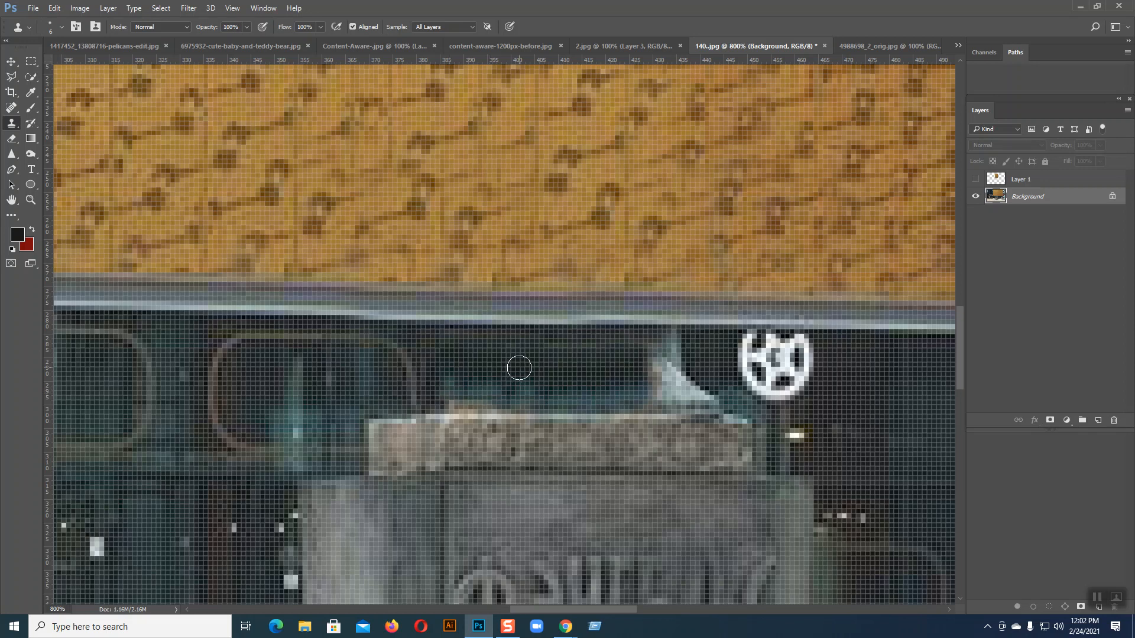
- Clone dark glass over the left foot's last remnants and the remaining part of the right foot
mouse_move(454, 399)
mouse_down()
mouse_move(503, 400)
mouse_move(487, 401)
mouse_up()
mouse_move(648, 365)
mouse_down()
mouse_move(677, 345)
mouse_move(673, 365)
mouse_move(646, 375)
mouse_move(686, 377)
mouse_move(642, 384)
mouse_move(676, 389)
mouse_move(649, 389)
mouse_move(705, 388)
mouse_move(644, 394)
mouse_move(719, 395)
mouse_move(613, 373)
mouse_move(726, 396)
mouse_move(583, 396)
mouse_move(680, 396)
mouse_up()
alt+click(613, 372)
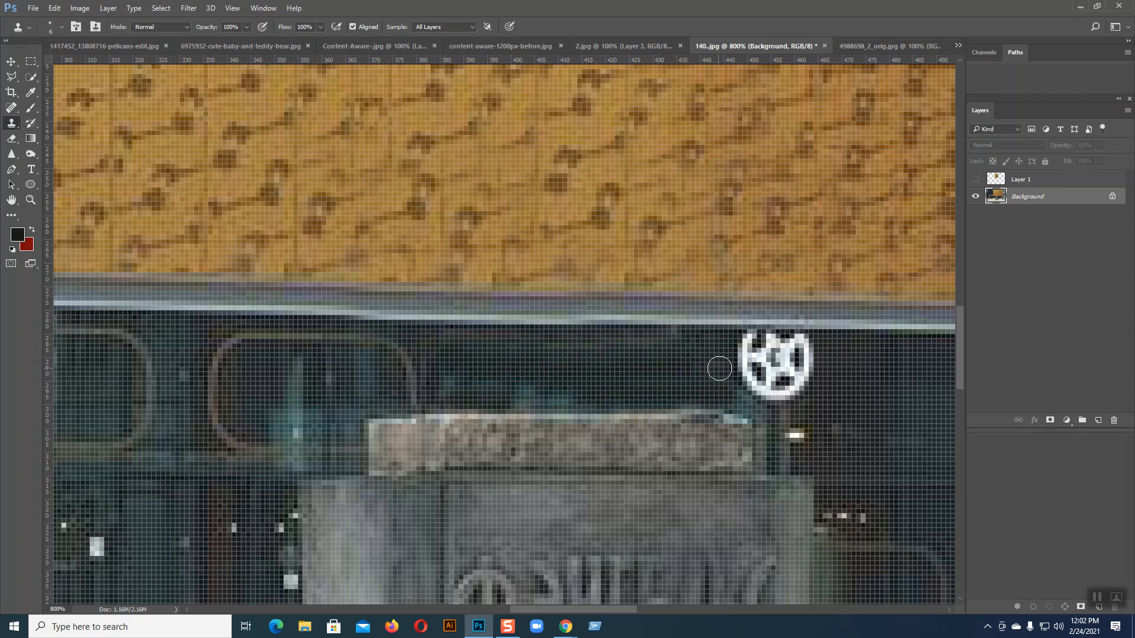
- Examine the retouched golden wall and the empty pedestal at several magnifications
key(ctrl+minus)
key(ctrl+minus)
key(ctrl+minus)
key(ctrl+minus)
key(ctrl+minus)
key(ctrl+minus)
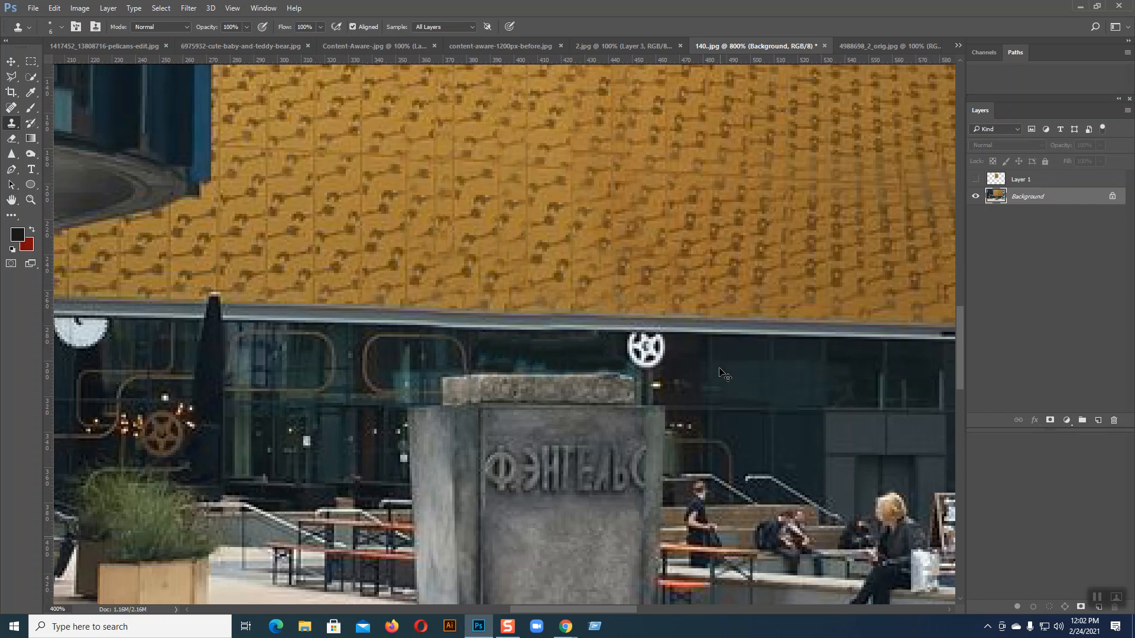
key(ctrl+minus)
key(ctrl+minus)
key(ctrl+plus)
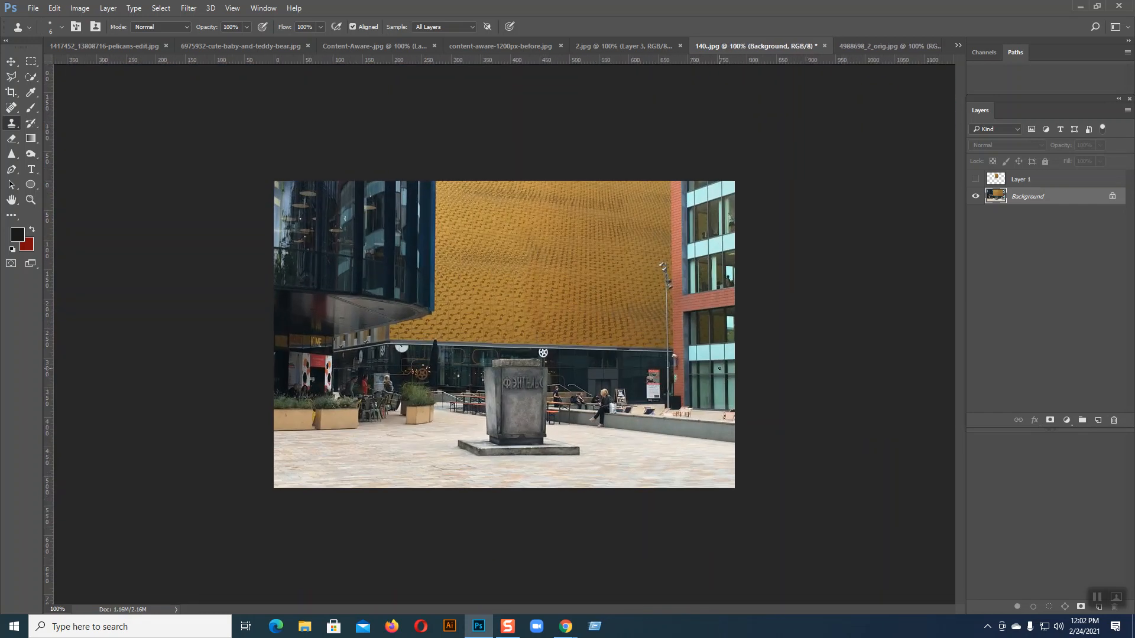
key(ctrl+plus)
key(ctrl+plus)
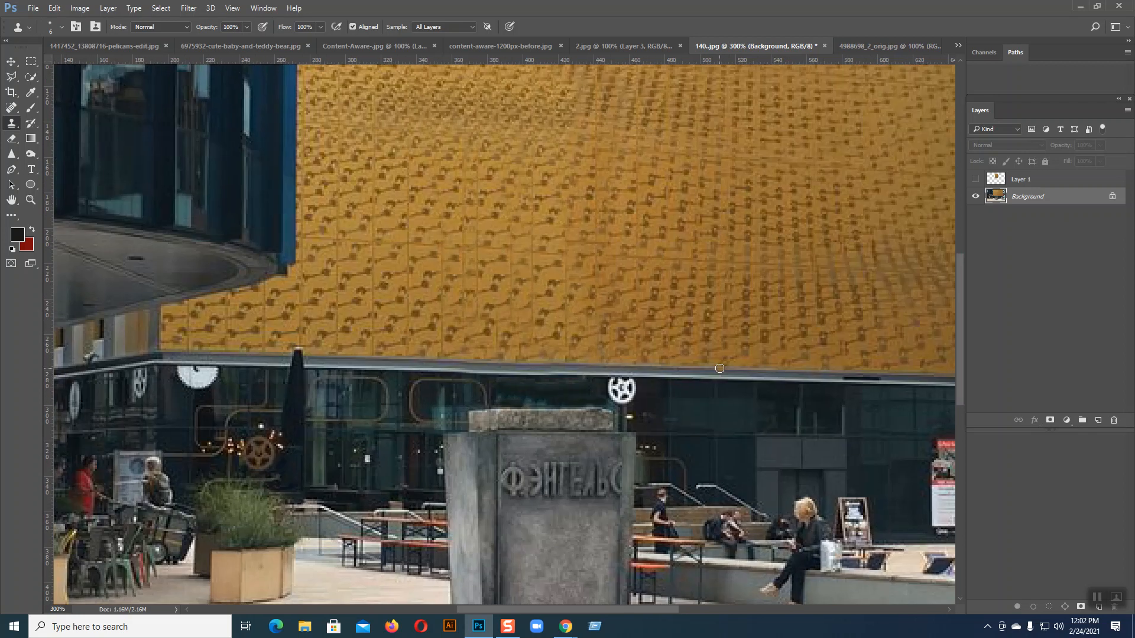
key(ctrl+minus)
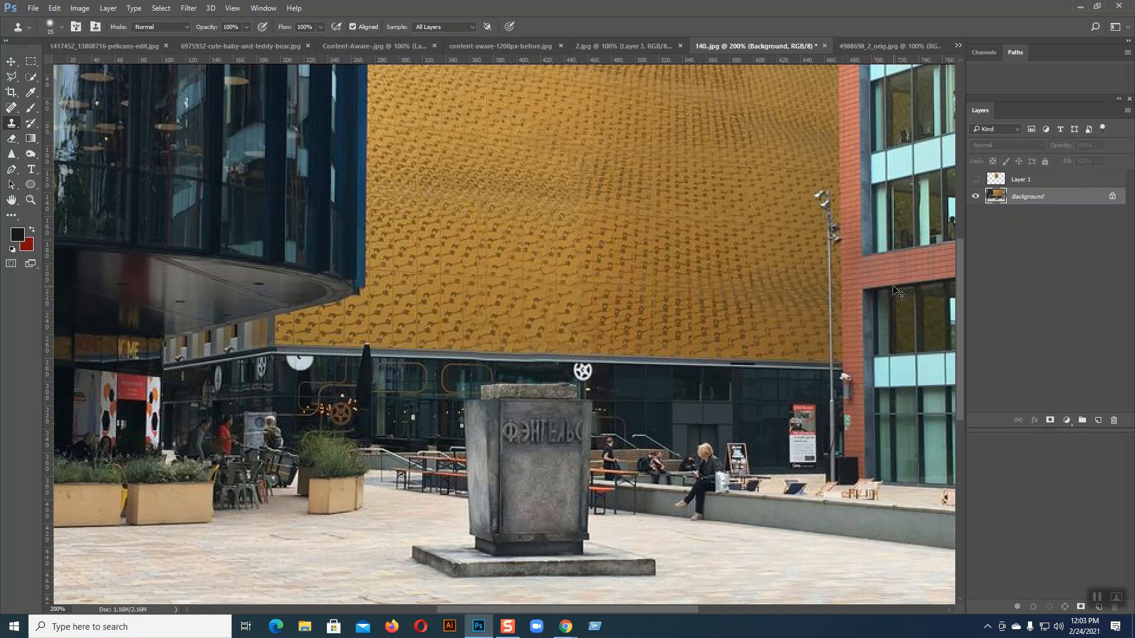
key(ctrl+minus)
key(ctrl+minus)
key(ctrl+minus)
key(ctrl+plus)
key(ctrl+plus)
- Select the benches beside the pedestal's left edge with the Lasso tool and copy them to a new layer
scroll(647, 542, down, 3)
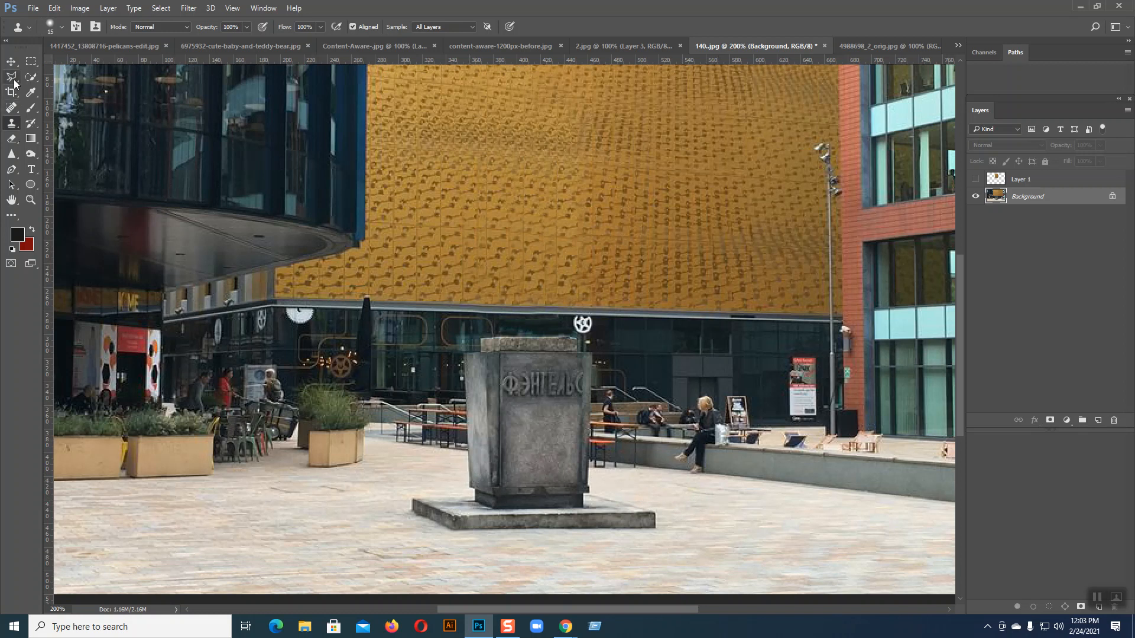
drag(12, 78, 53, 76)
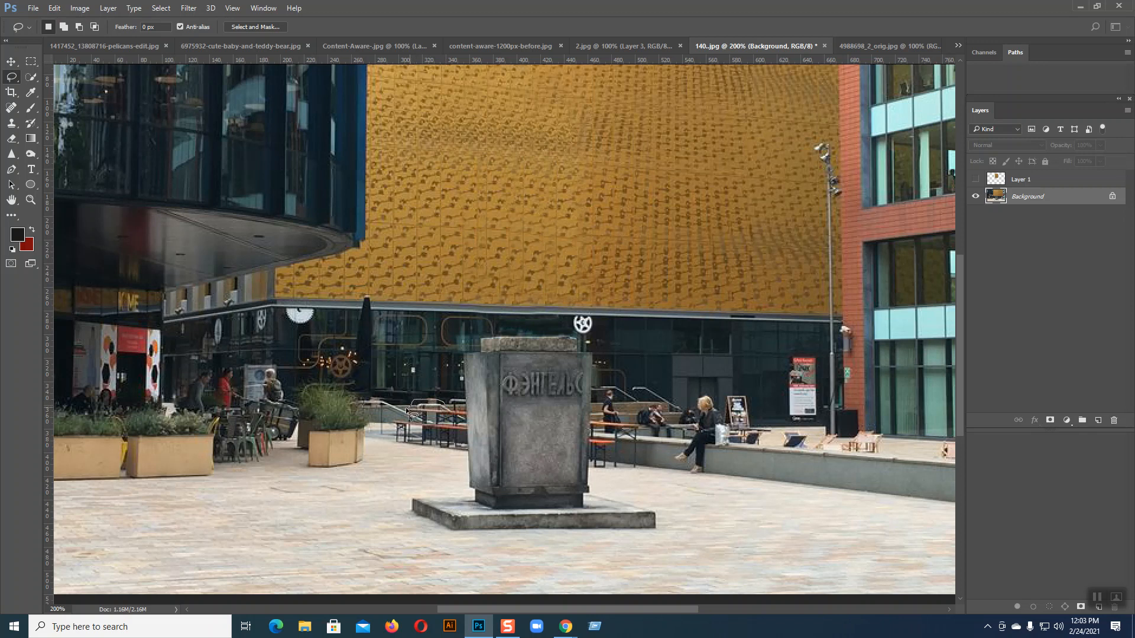
mouse_move(409, 447)
mouse_down()
mouse_move(460, 452)
mouse_move(451, 407)
mouse_move(438, 402)
mouse_up()
key(ctrl+j)
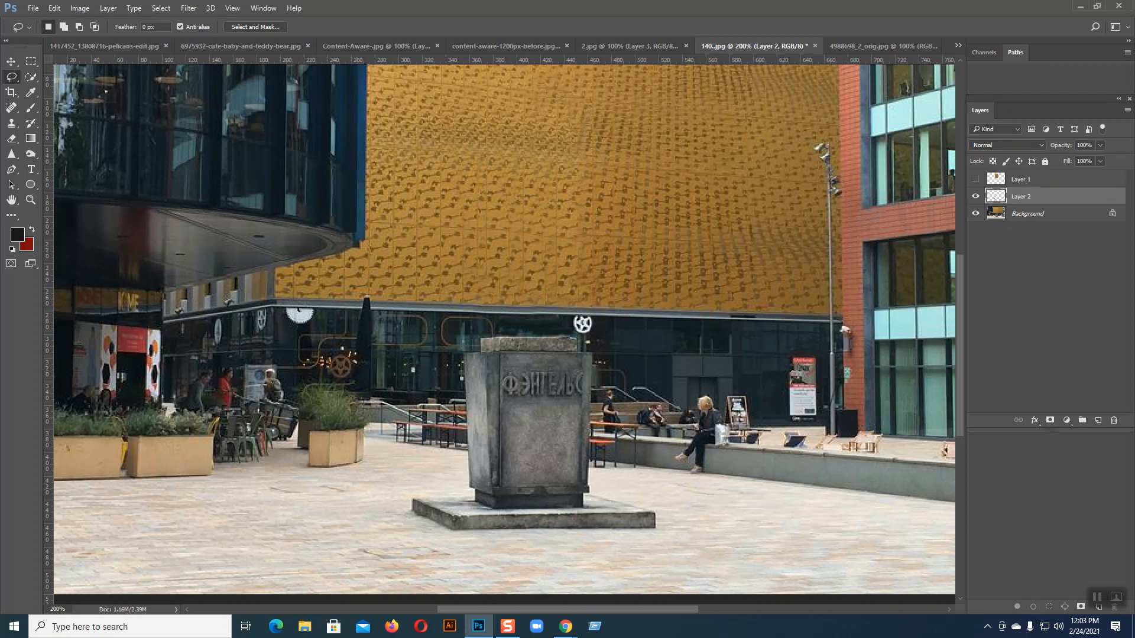
- Move the copied benches right onto the pedestal's left edge and merge their layer into the Background
click(11, 62)
drag(439, 424, 478, 430)
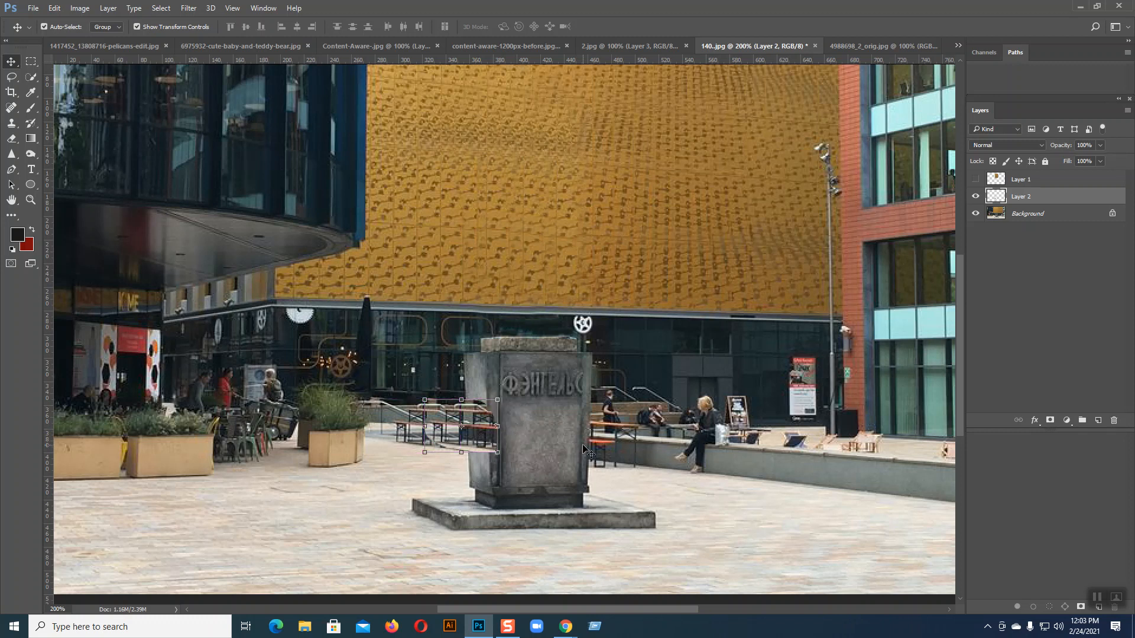
key(ctrl+e)
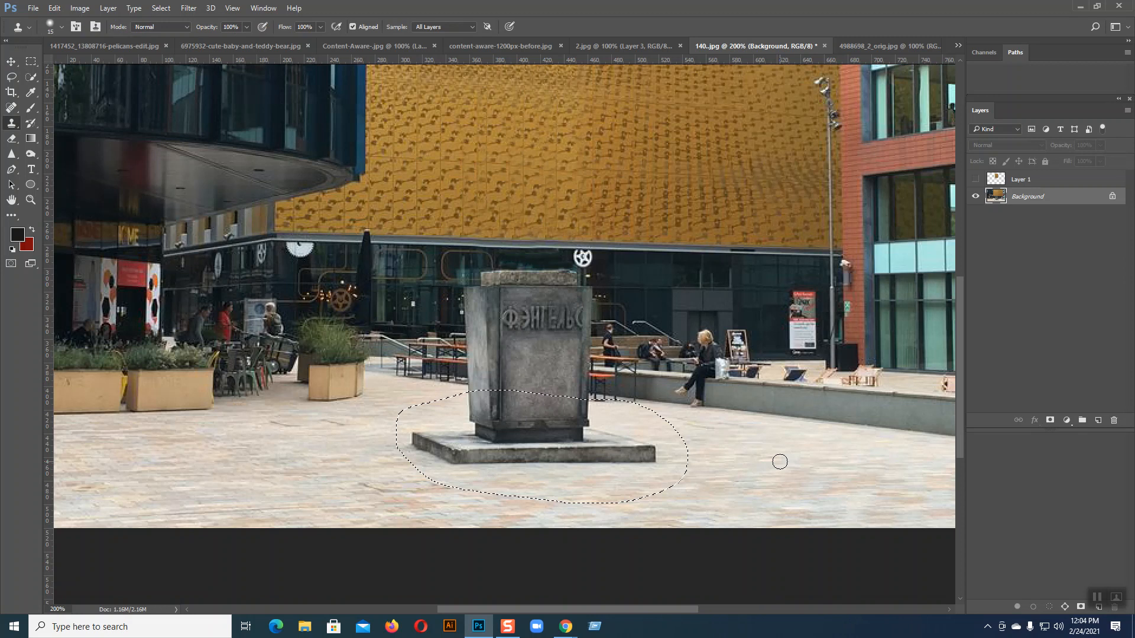
- Clone clean paving over the right end of the pedestal's base with the Clone Stamp tool, inside the selection
mouse_move(648, 423)
mouse_down()
mouse_move(646, 474)
mouse_move(609, 434)
mouse_move(604, 470)
mouse_move(583, 465)
mouse_move(704, 451)
mouse_up()
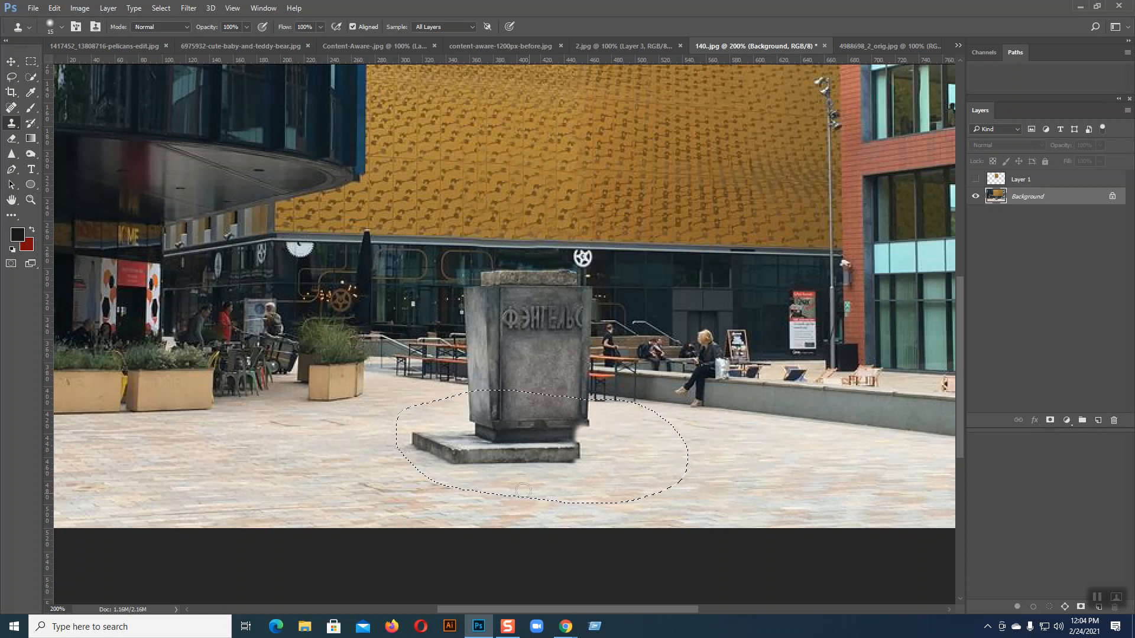
click(79, 8)
mouse_move(88, 37)
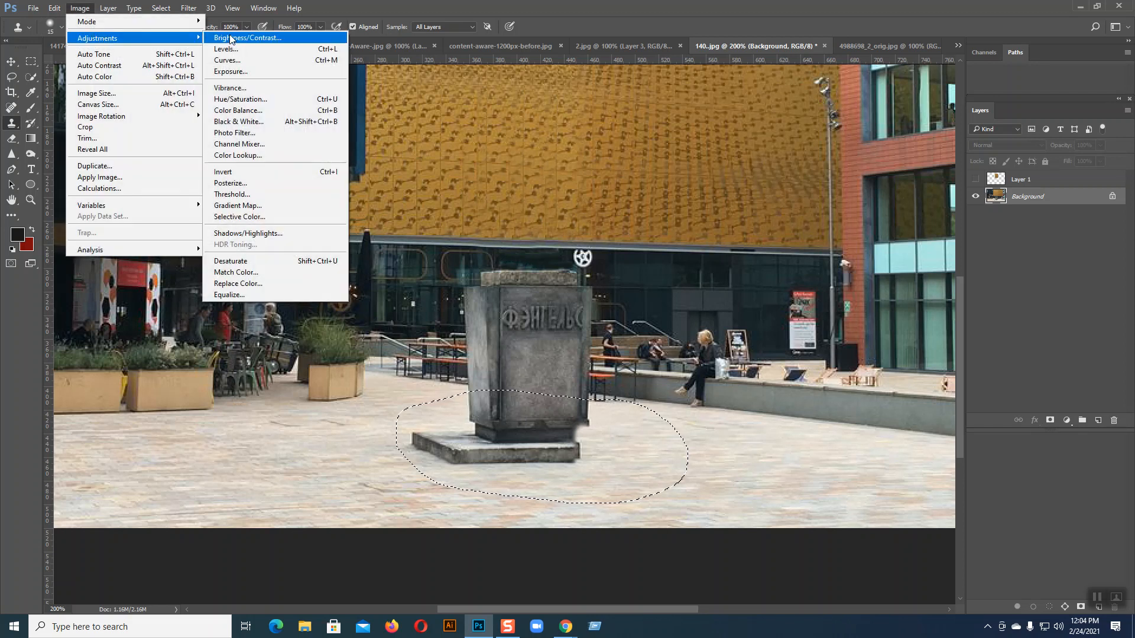
click(255, 36)
drag(231, 111, 209, 117)
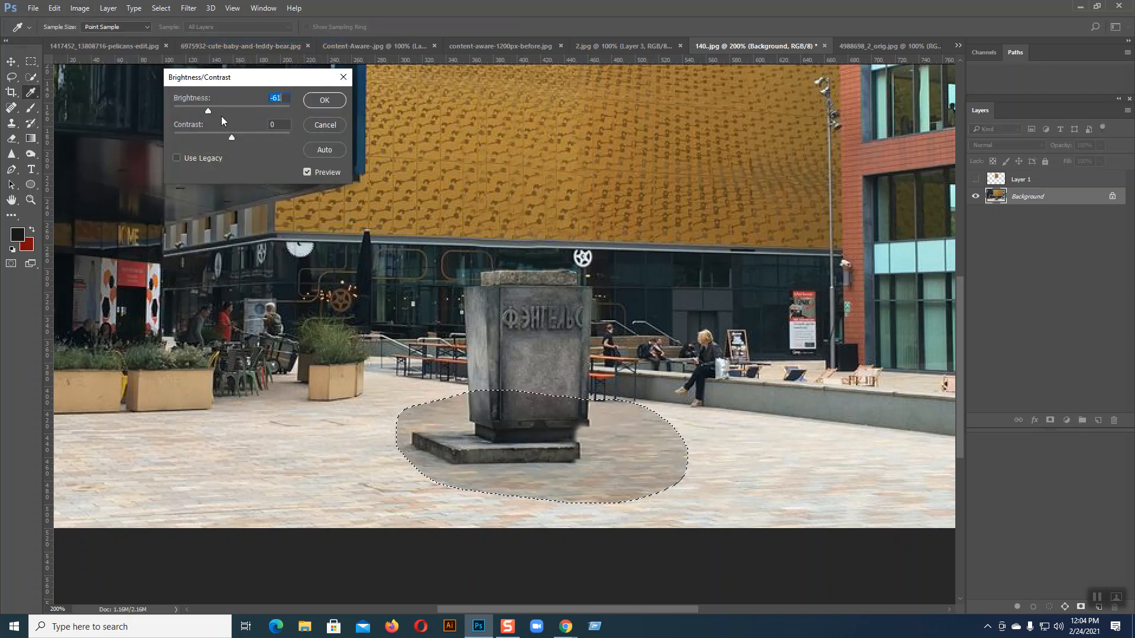
click(316, 126)
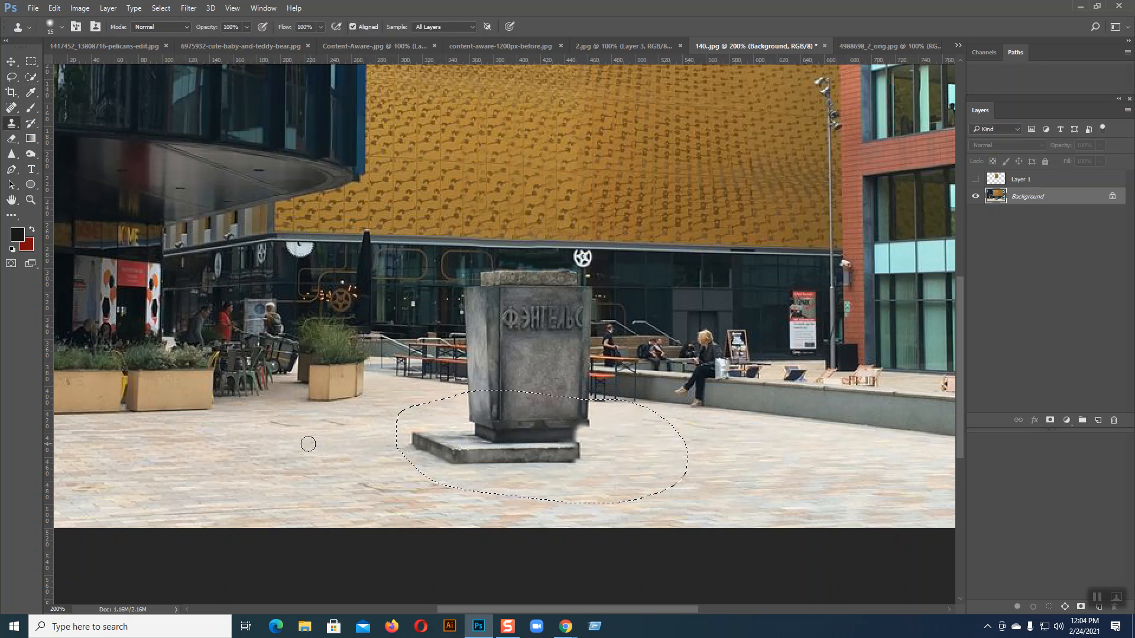
- Clone paving over the remaining base and lower left part of the pedestal within the selection, and clear the selection
click(364, 443)
key(ctrl+z)
alt+click(322, 443)
mouse_move(413, 440)
mouse_down()
mouse_move(460, 456)
mouse_move(411, 445)
mouse_move(479, 450)
mouse_move(433, 434)
mouse_move(478, 426)
mouse_move(456, 440)
mouse_move(478, 441)
mouse_move(495, 456)
mouse_move(485, 460)
mouse_move(585, 463)
mouse_move(460, 460)
mouse_up()
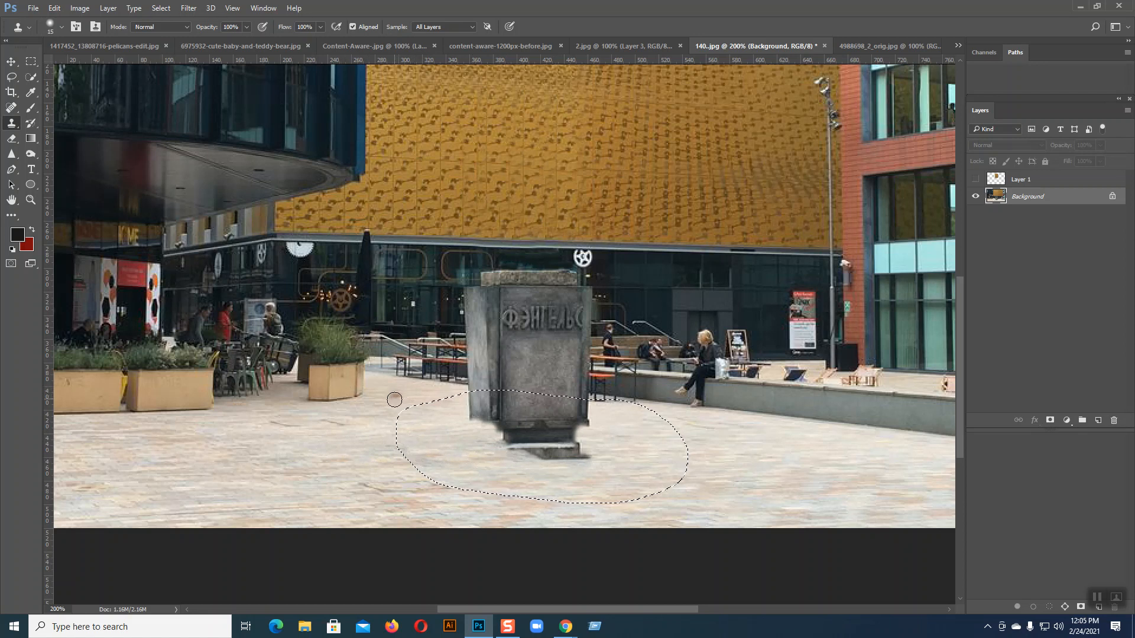
mouse_move(469, 407)
mouse_down()
mouse_move(471, 393)
mouse_move(510, 444)
mouse_move(570, 459)
mouse_move(537, 452)
mouse_move(585, 447)
mouse_move(535, 444)
mouse_move(571, 440)
mouse_move(558, 428)
mouse_move(666, 431)
mouse_move(497, 446)
mouse_move(710, 453)
mouse_move(587, 471)
mouse_up()
alt+click(727, 459)
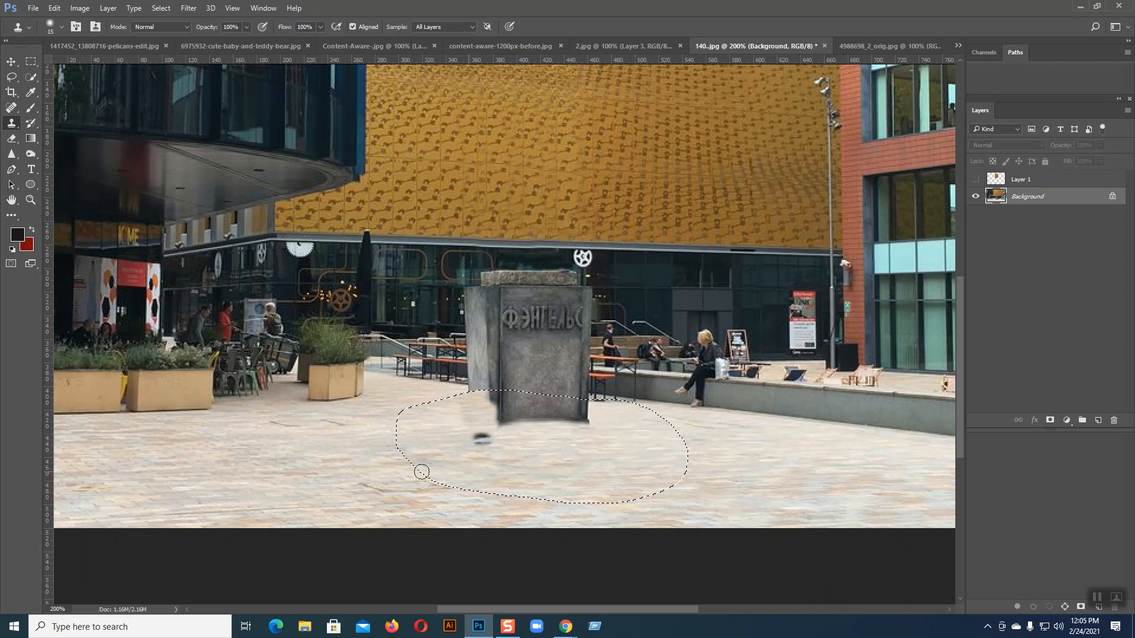
drag(481, 444, 480, 442)
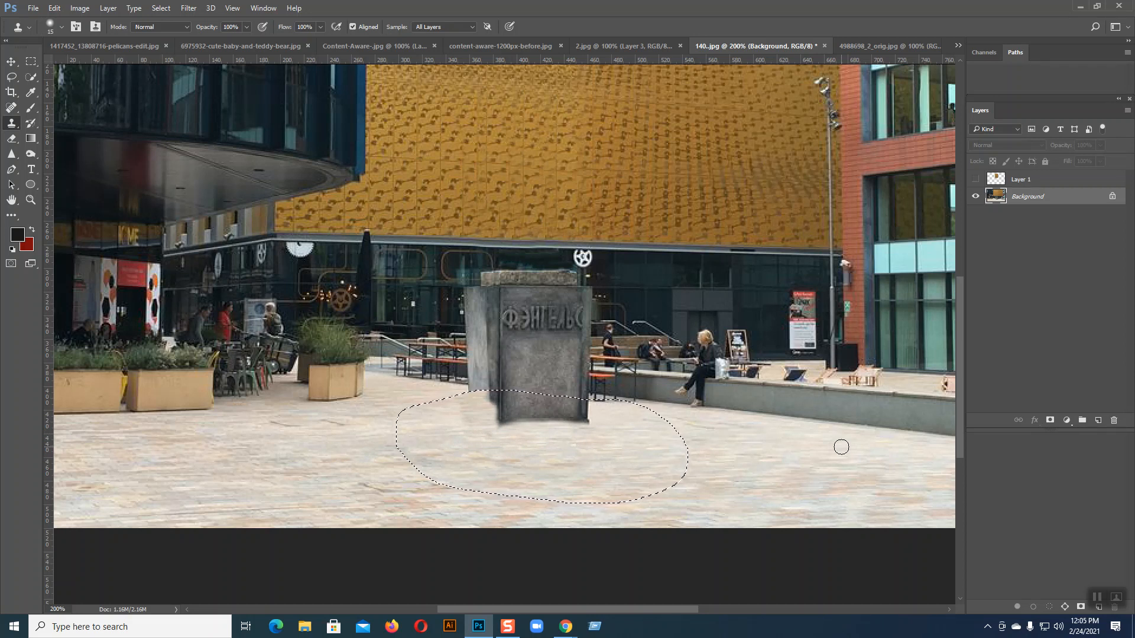
key(ctrl+d)
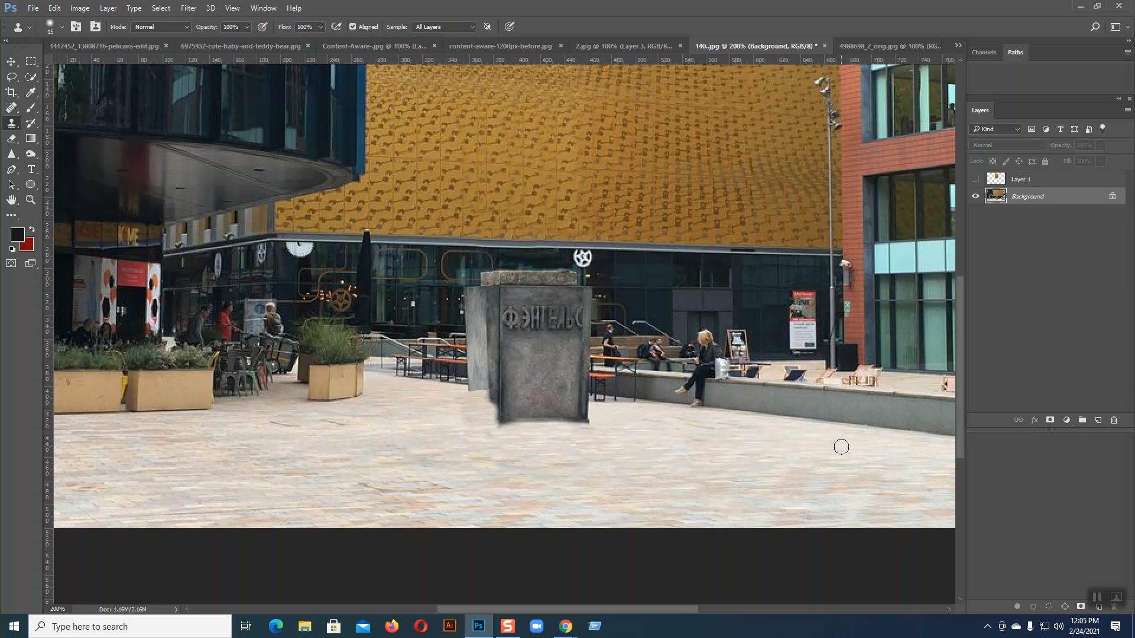
key(ctrl+minus)
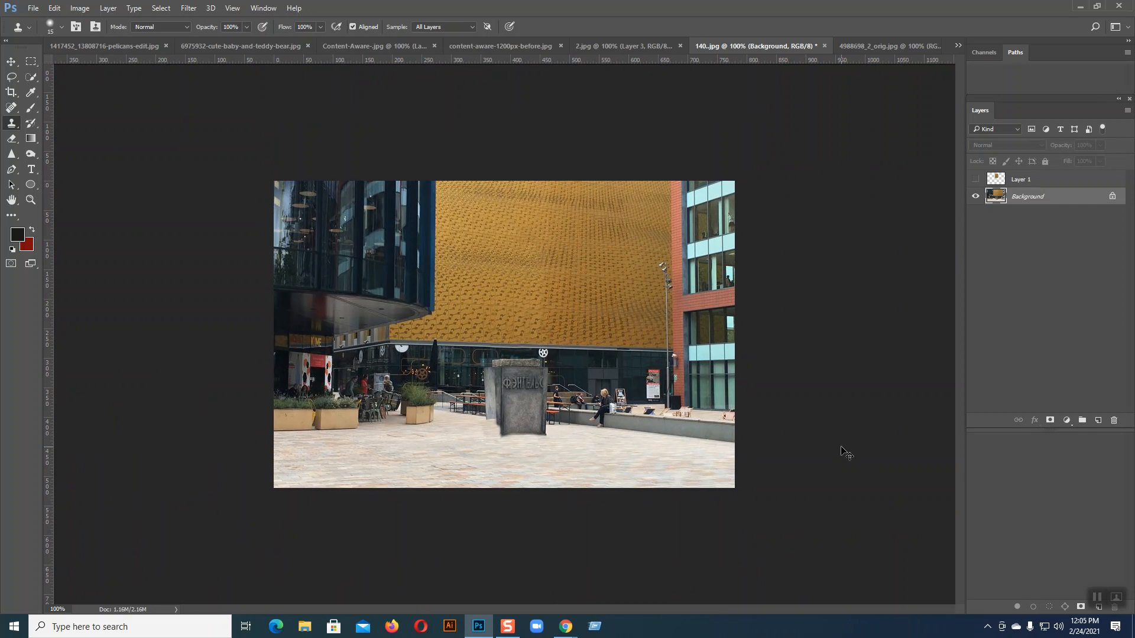
key(ctrl+plus)
key(ctrl+minus)
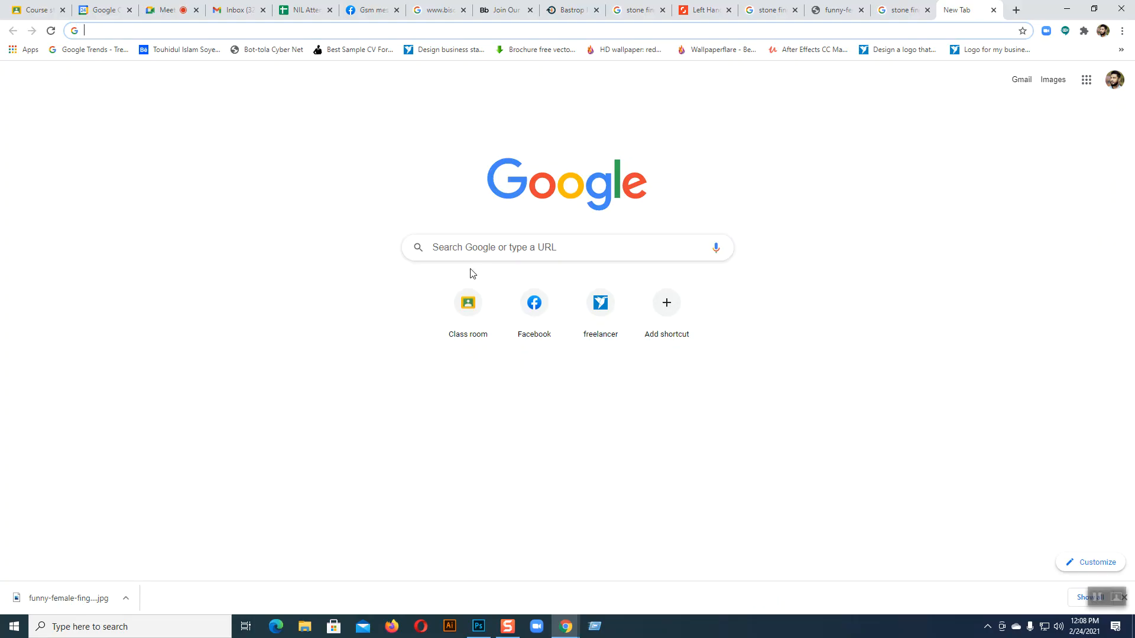
- Switch to Chrome and search Google Images for "spot face"
click(456, 248)
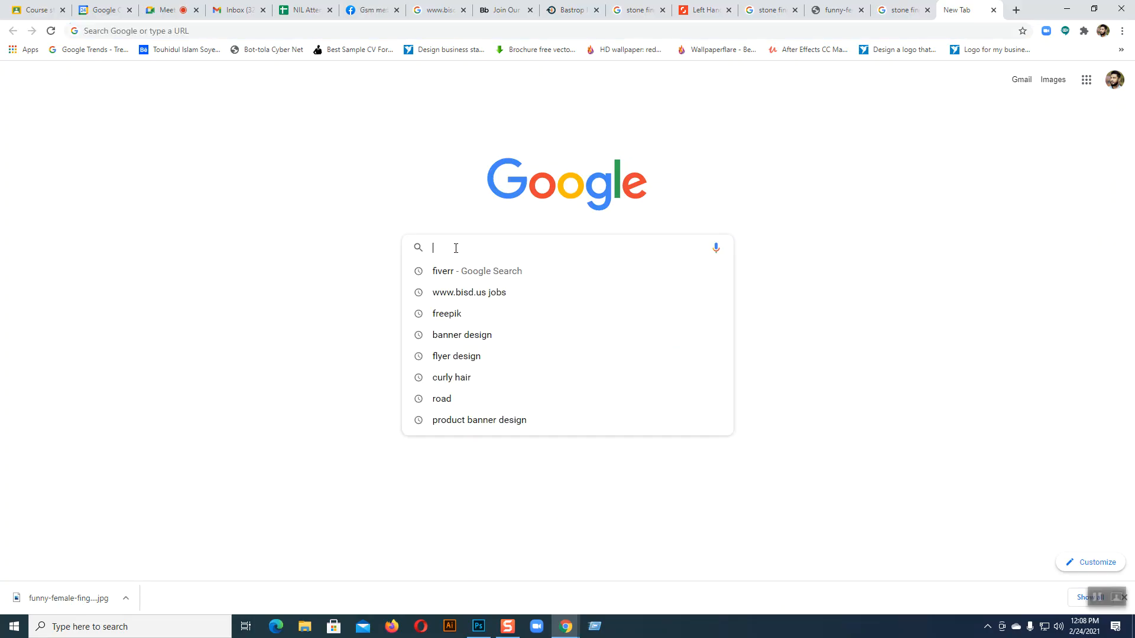
text(Spot)
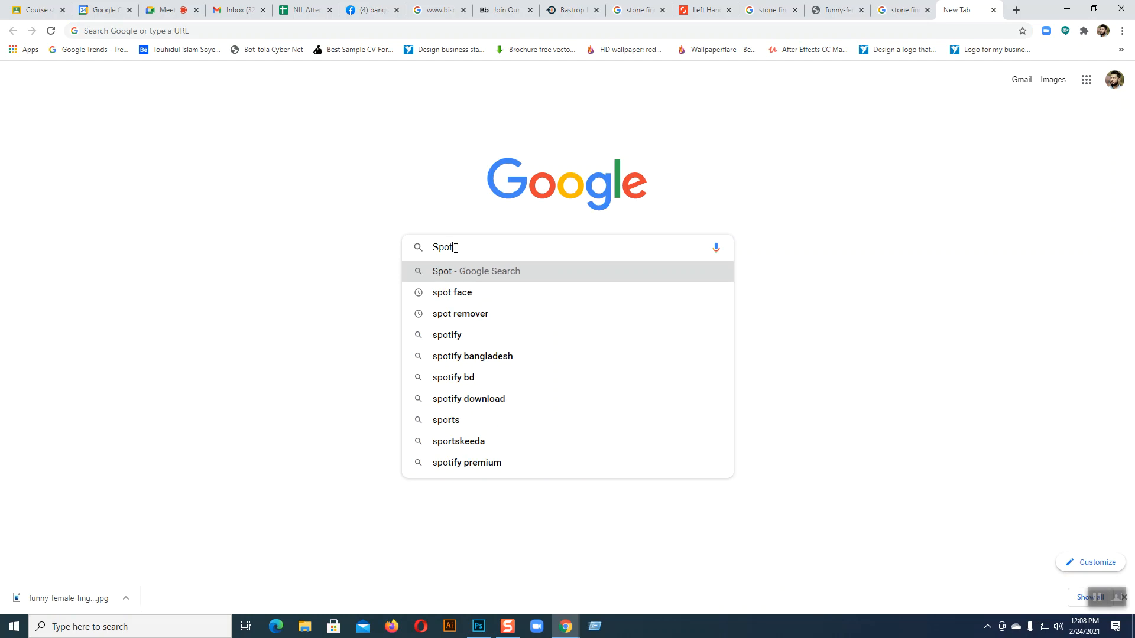
click(470, 292)
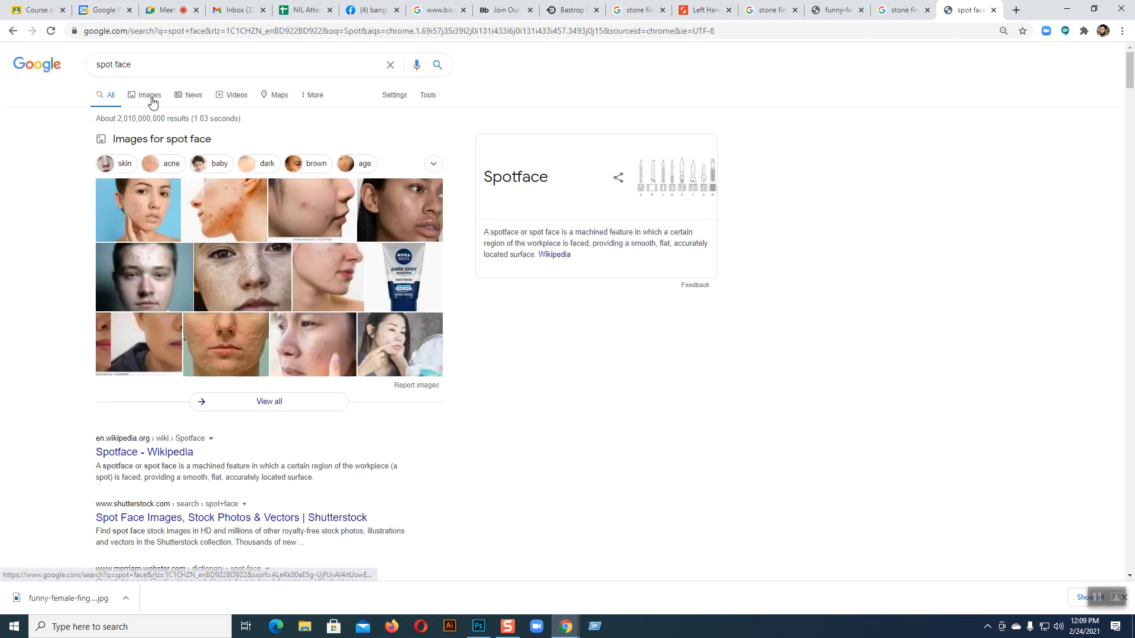
click(149, 97)
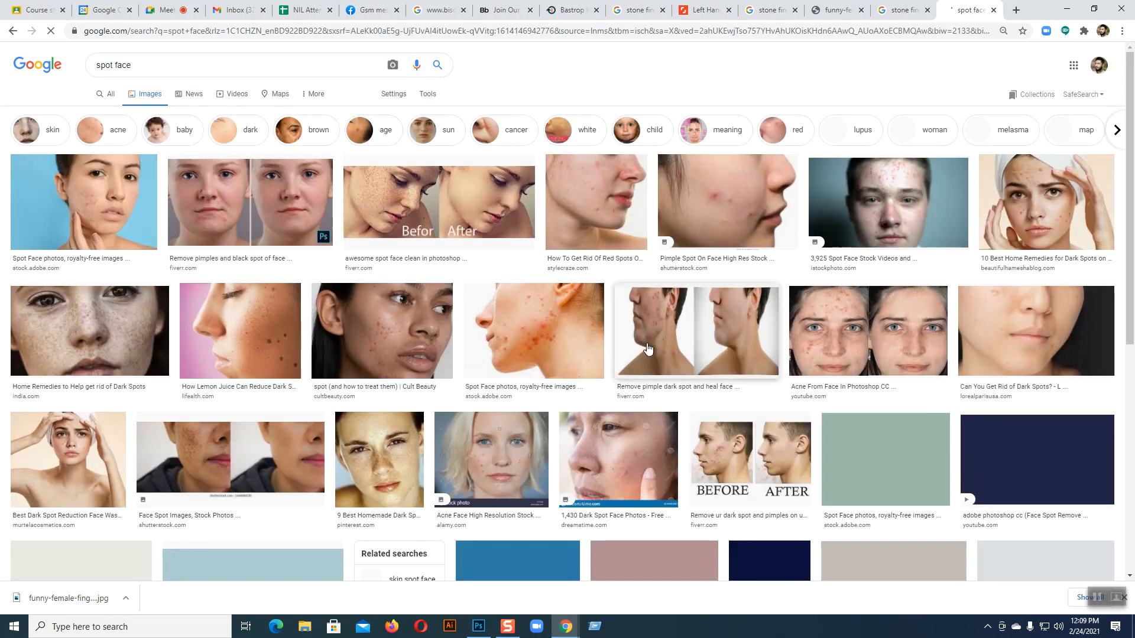
- Preview several spotted-face results and open the Photoshop Essentials acne portrait full size in its own tab
click(590, 217)
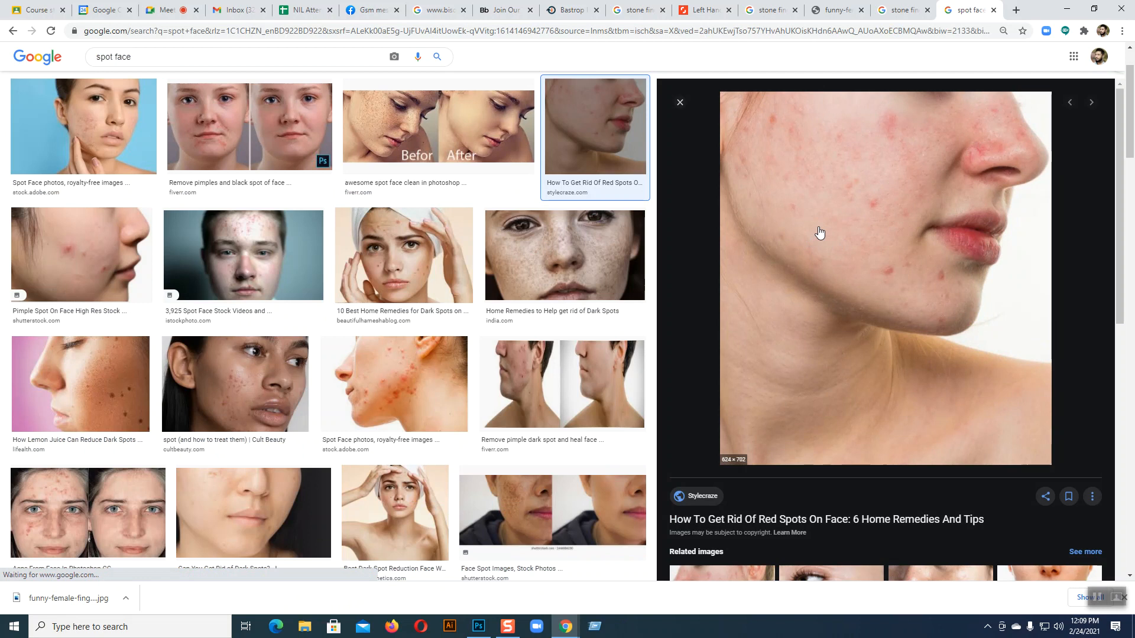
click(251, 252)
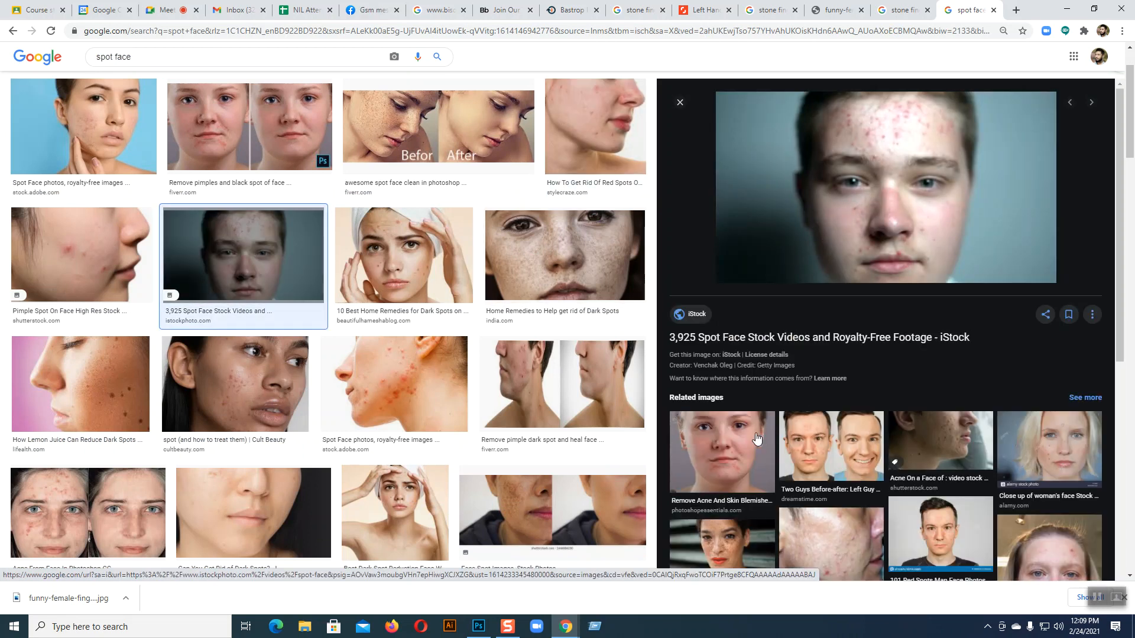
click(722, 431)
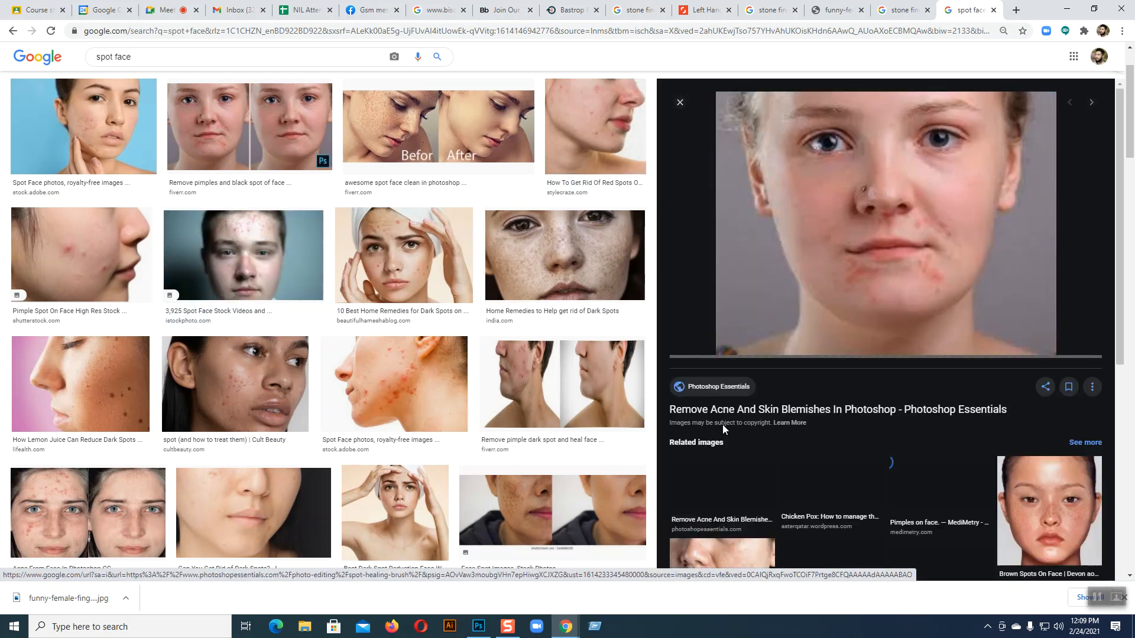
right_click(885, 237)
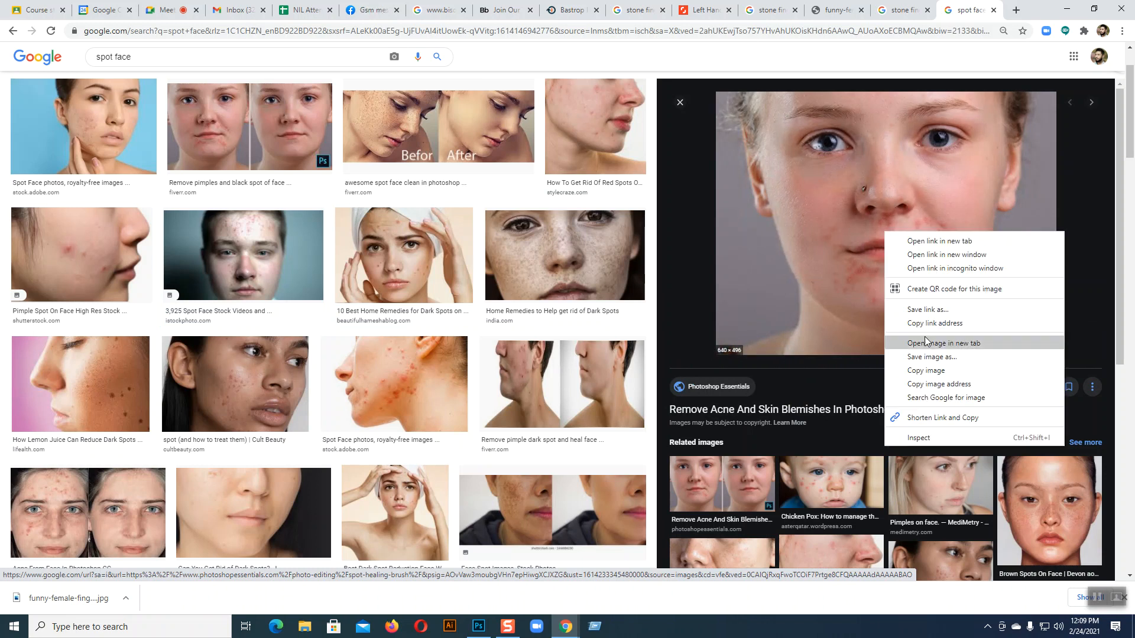
click(946, 346)
click(954, 14)
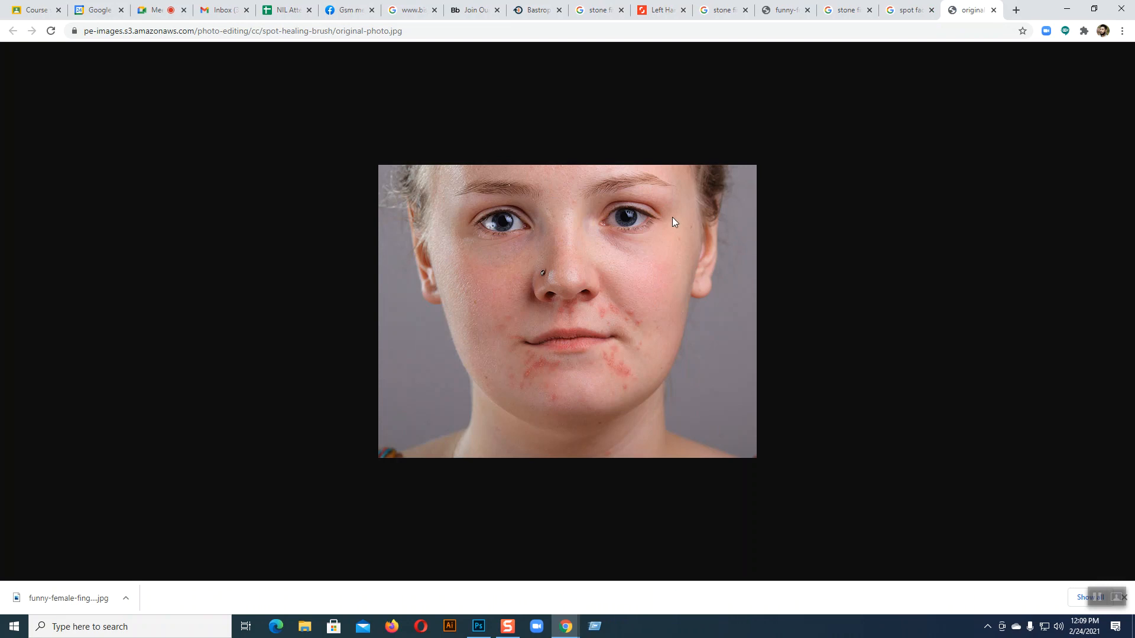
- Save the acne portrait as original-photo.jpg and close its tab
right_click(597, 256)
click(616, 282)
click(471, 385)
click(994, 10)
- Open the Stylecraze side-profile image of a face with red spots full size in its own tab
click(617, 141)
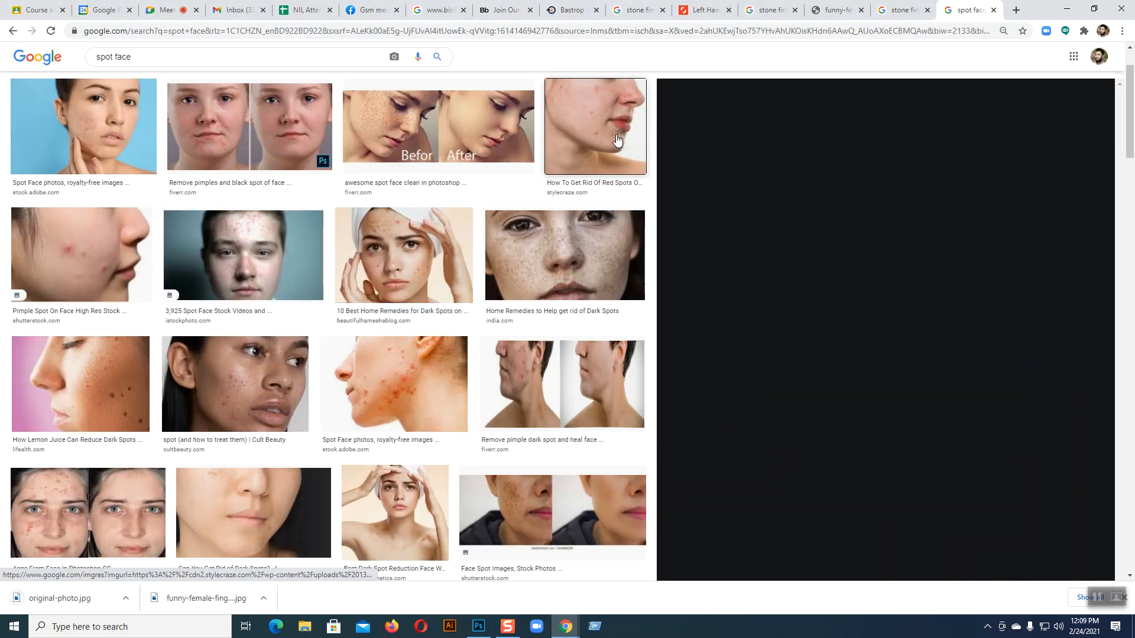
scroll(804, 258, down, 3)
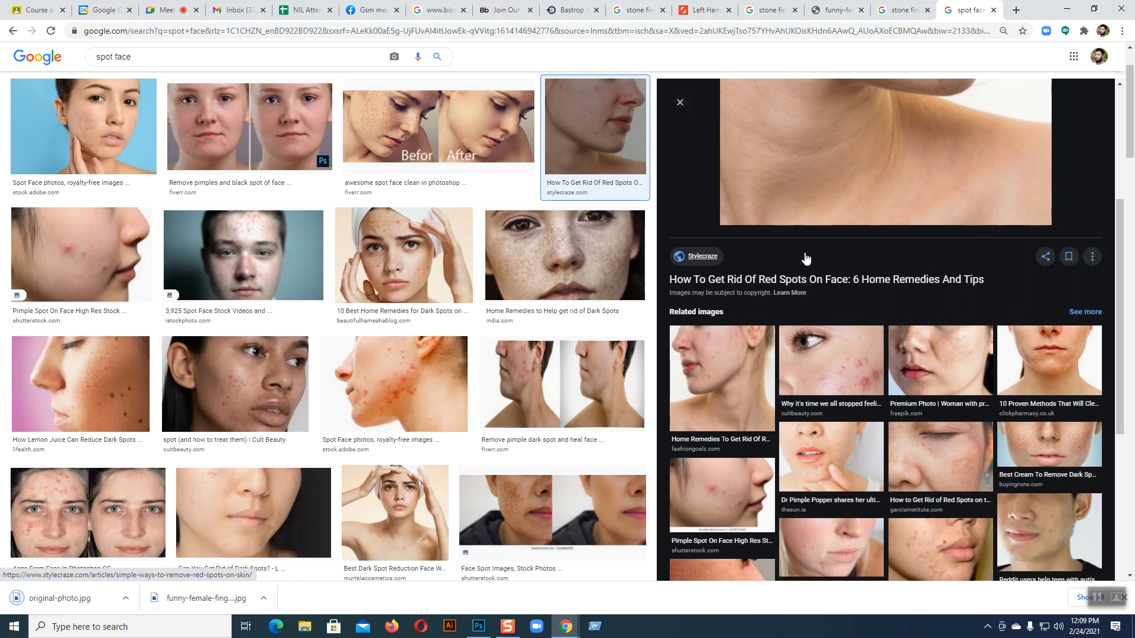
scroll(806, 259, down, 3)
scroll(804, 259, up, 6)
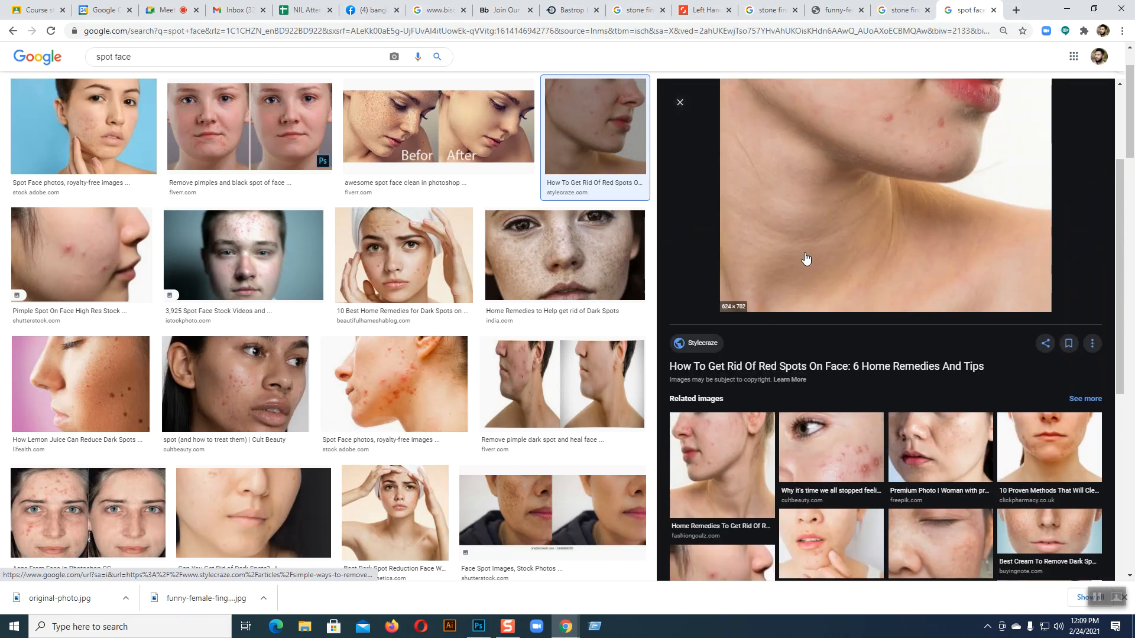
right_click(839, 224)
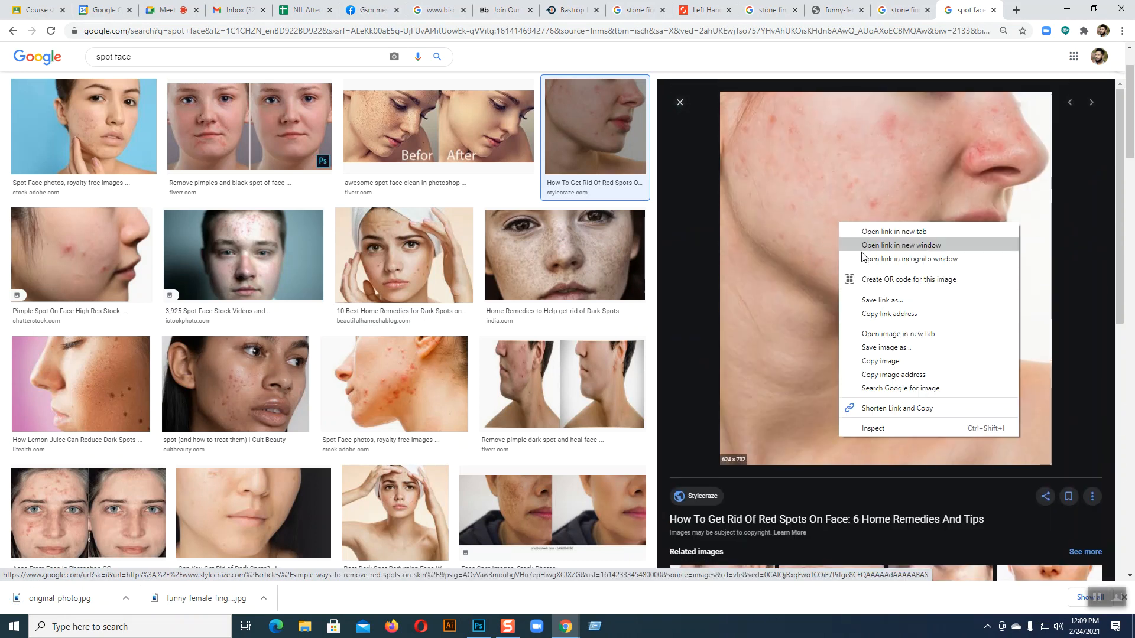
click(872, 334)
click(960, 15)
- Save the full-size Stylecraze red-spots image to the computer
right_click(540, 307)
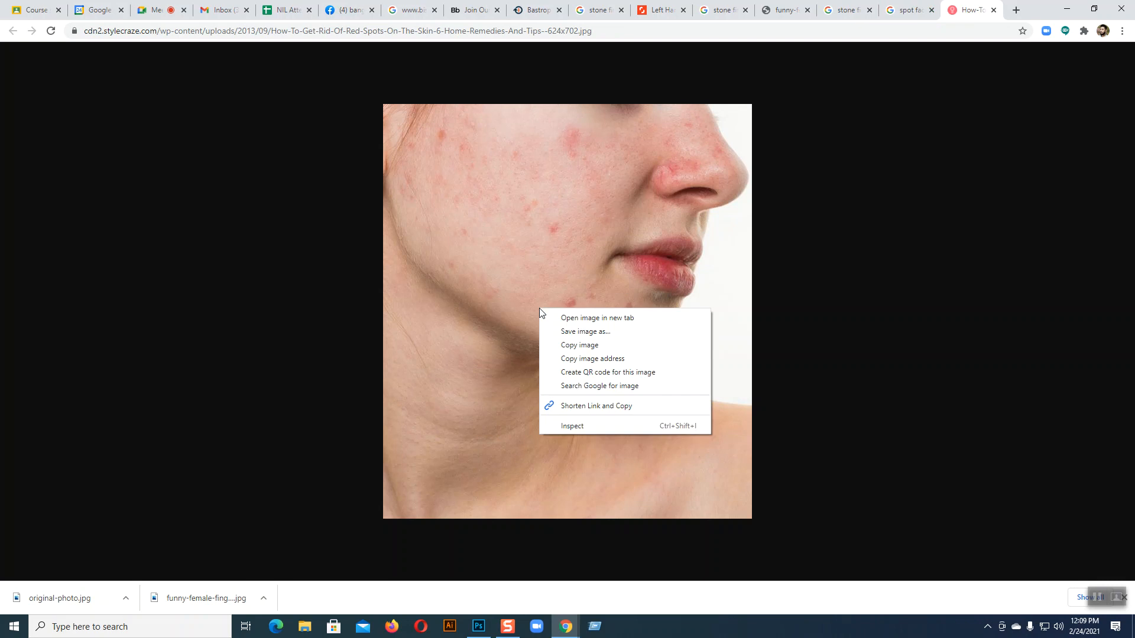
click(562, 331)
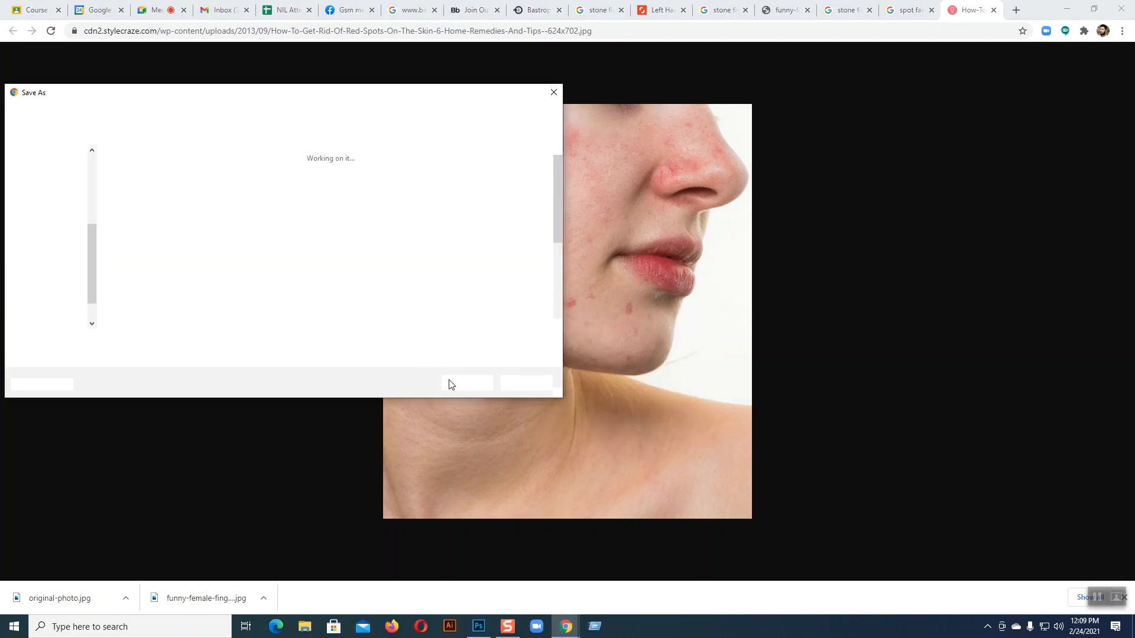
click(464, 383)
- Switch to Photoshop and enlarge the whole screen to 200% with the Windows Magnifier
click(479, 626)
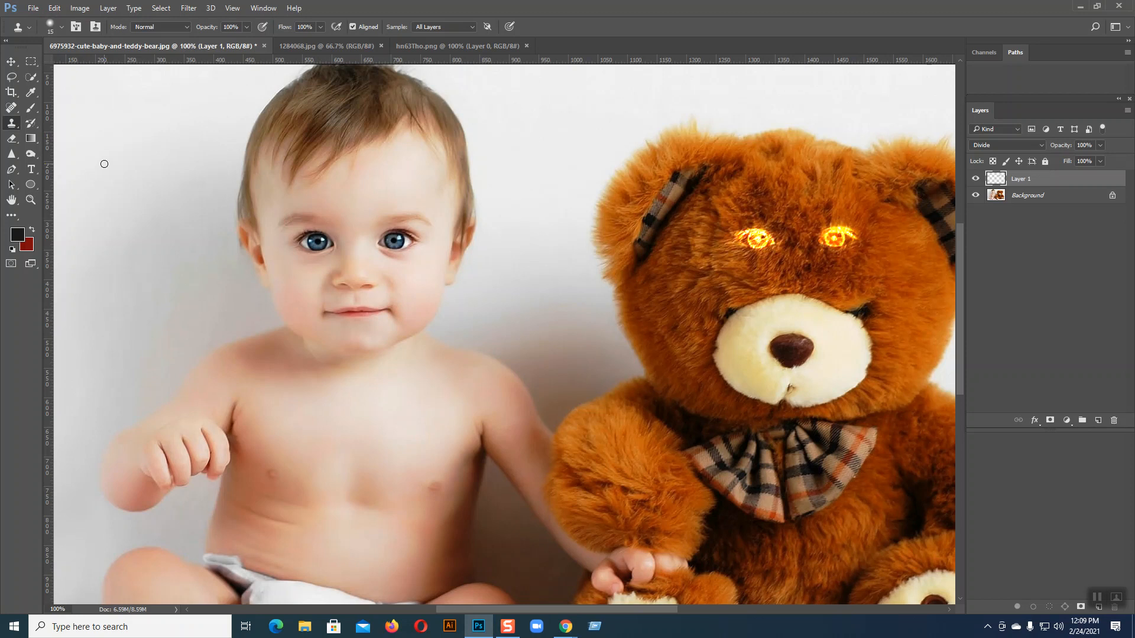
key(super+plus)
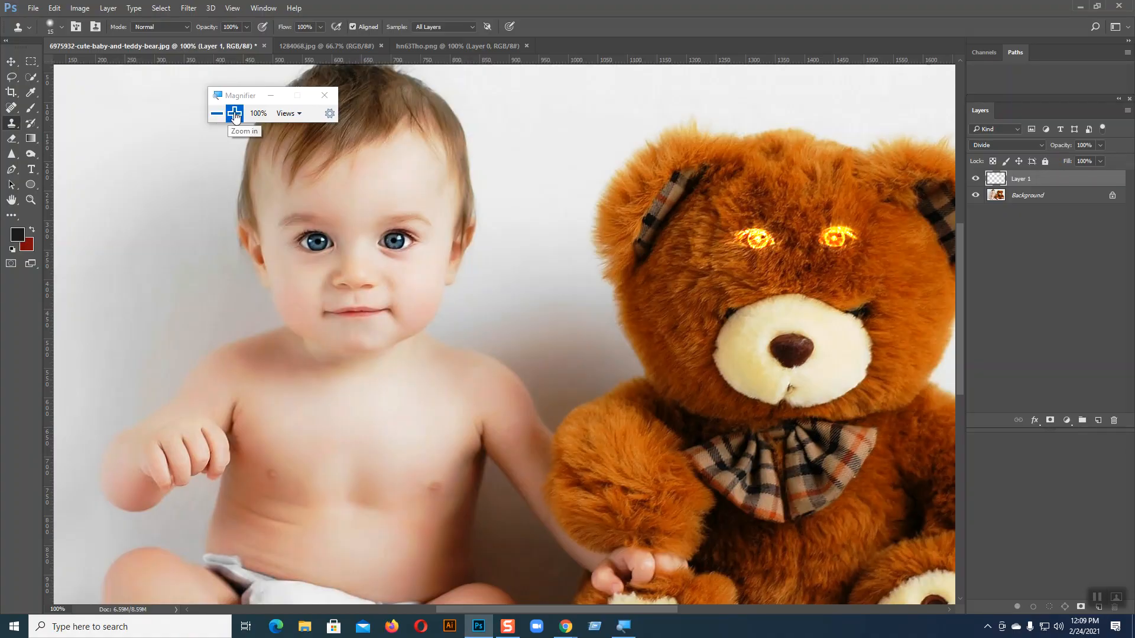
click(234, 114)
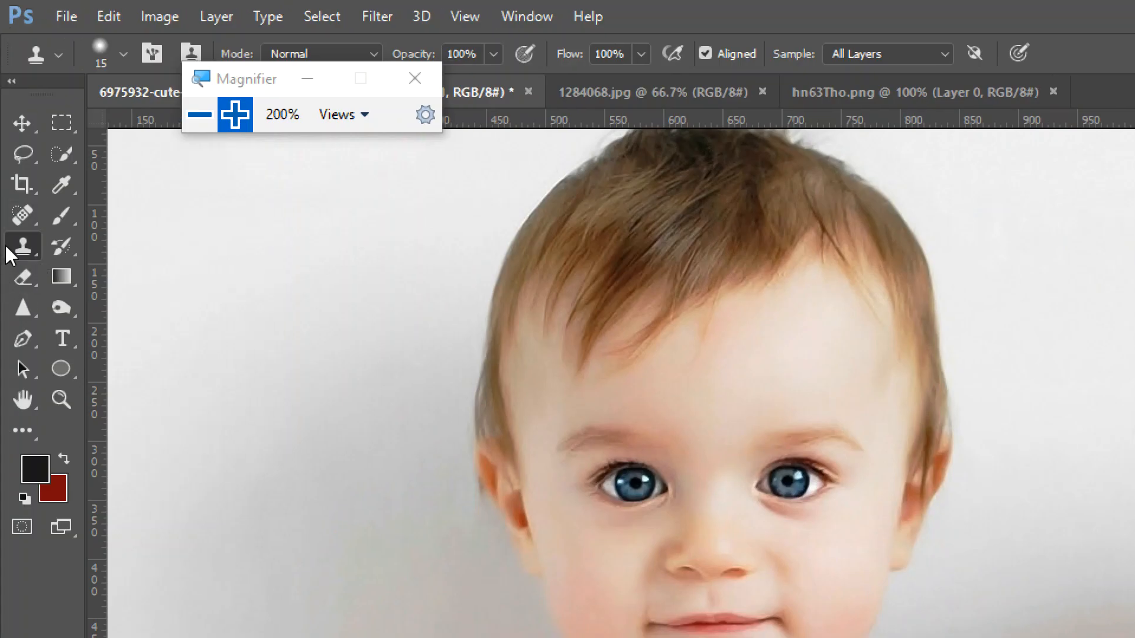
- Examine the stamp tool variants and keep the Clone Stamp Tool chosen
right_click(15, 248)
click(86, 248)
right_click(24, 248)
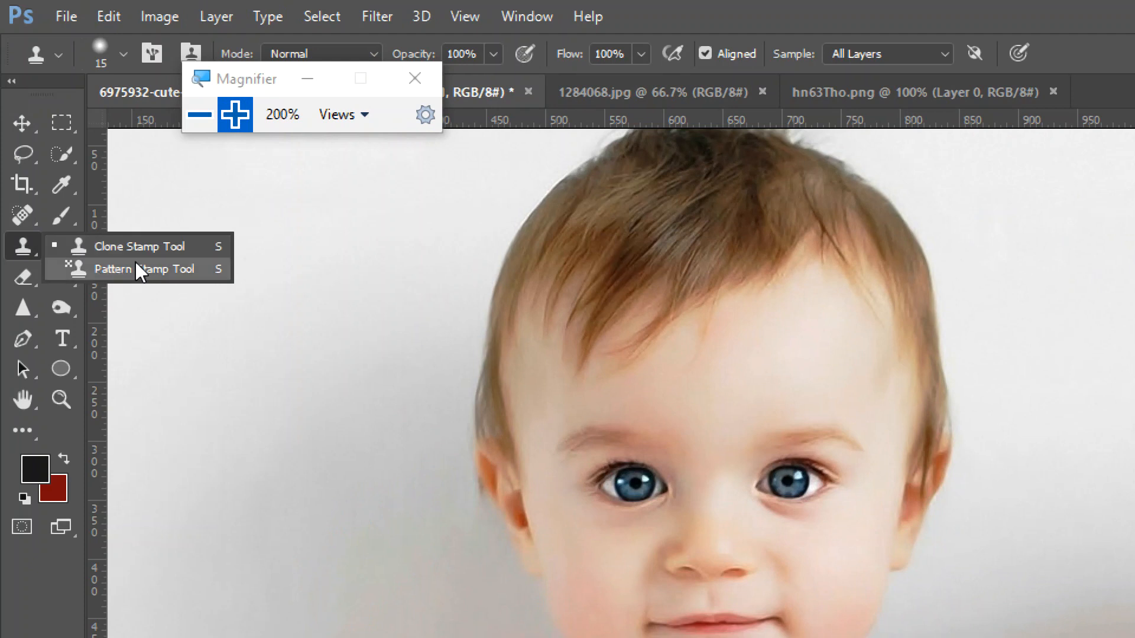
click(98, 244)
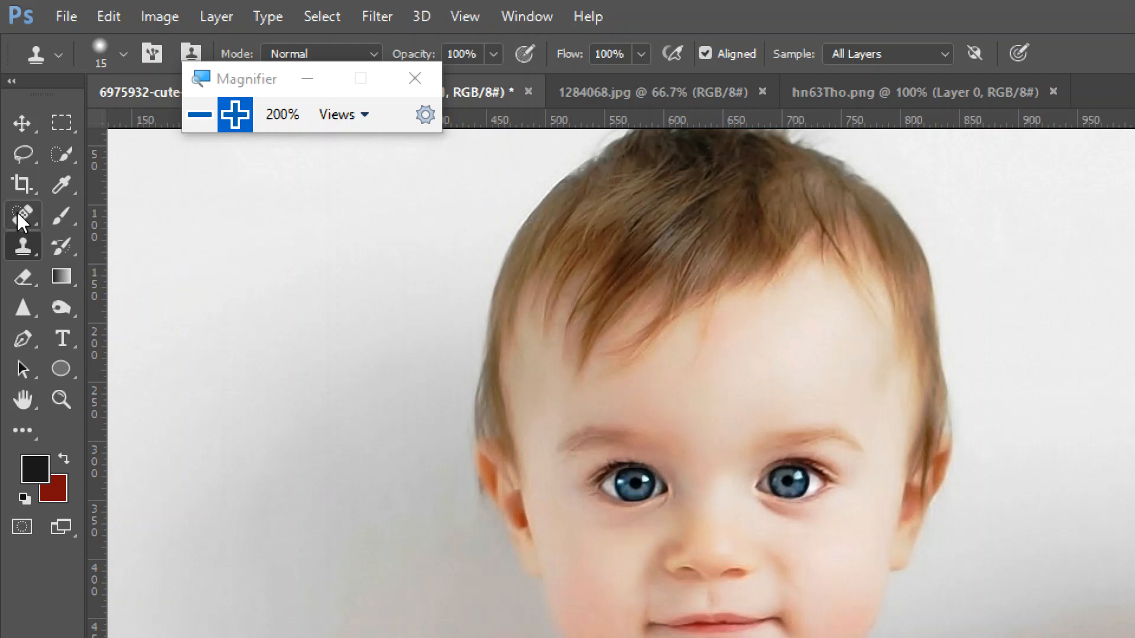
- Examine the healing tool variants and select the Spot Healing Brush Tool
click(17, 212)
right_click(17, 212)
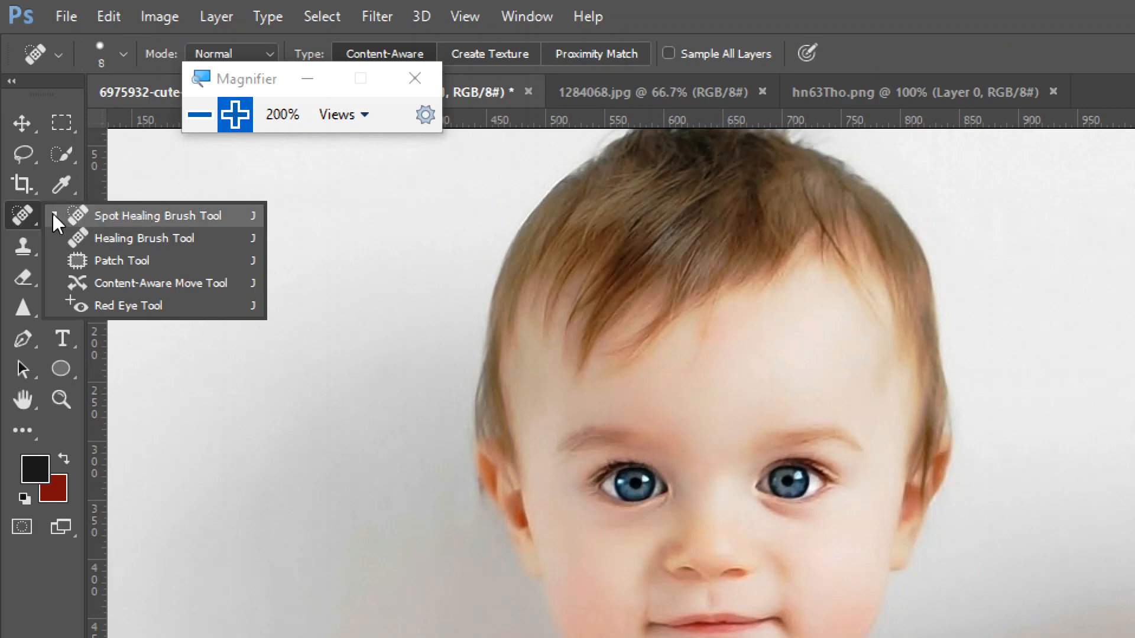
click(20, 218)
right_click(20, 218)
click(141, 215)
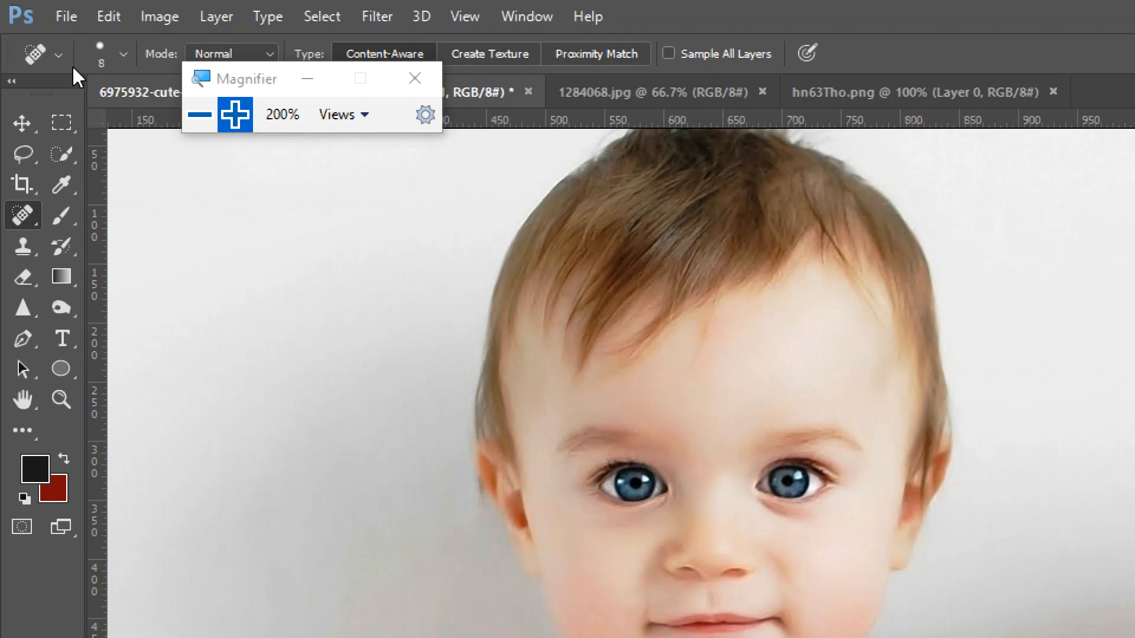
- Review the healing tool group again, keeping the Spot Healing Brush Tool, and return the Magnifier to 100%
right_click(22, 220)
click(108, 213)
right_click(15, 214)
click(121, 215)
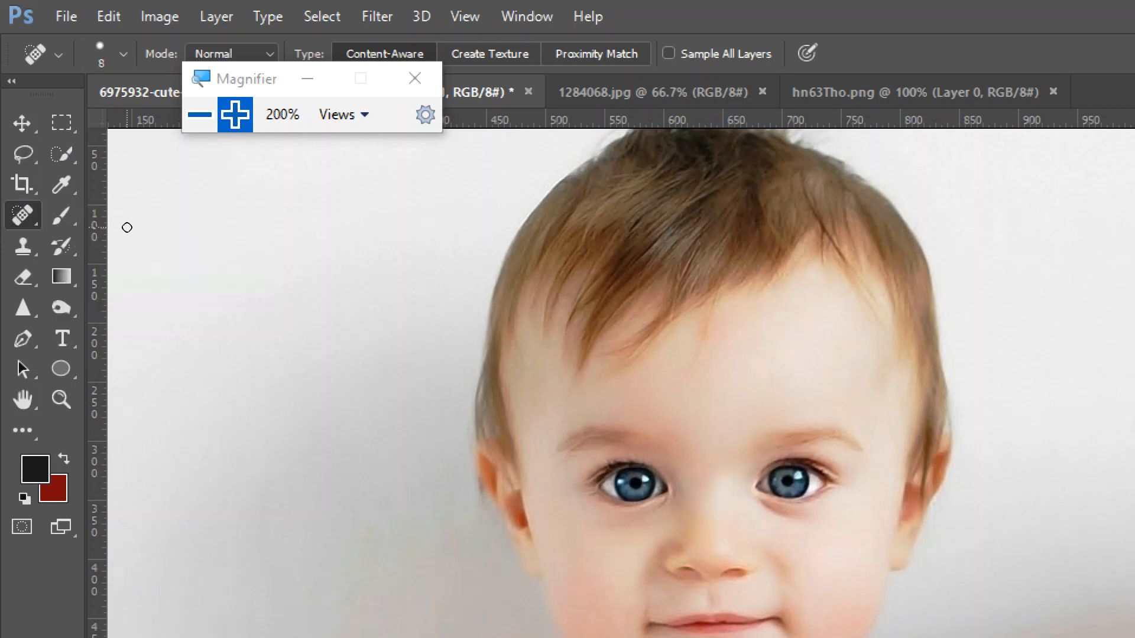
right_click(28, 208)
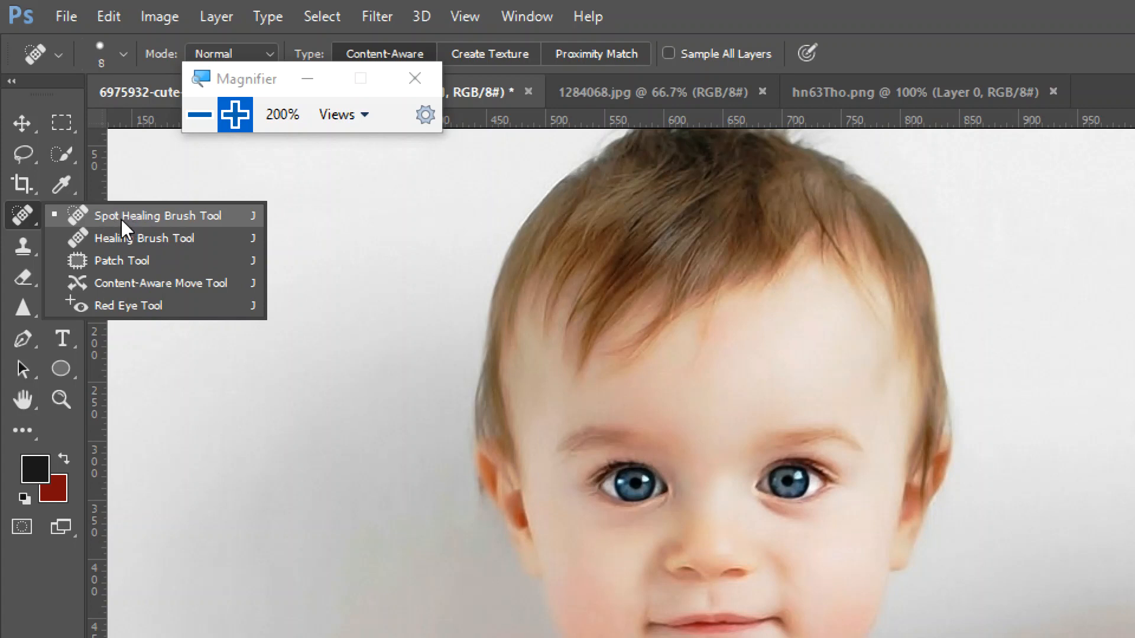
click(200, 114)
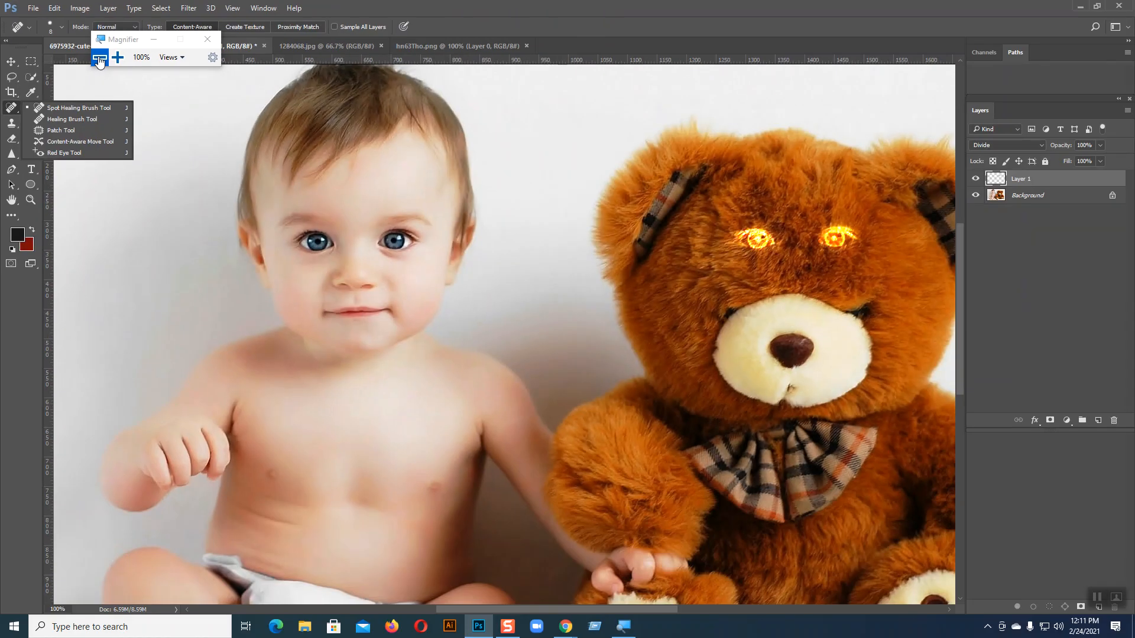
- Open the How-To-Get-Rid-Of-Red-Spots and original-photo images together from the Desktop
click(320, 45)
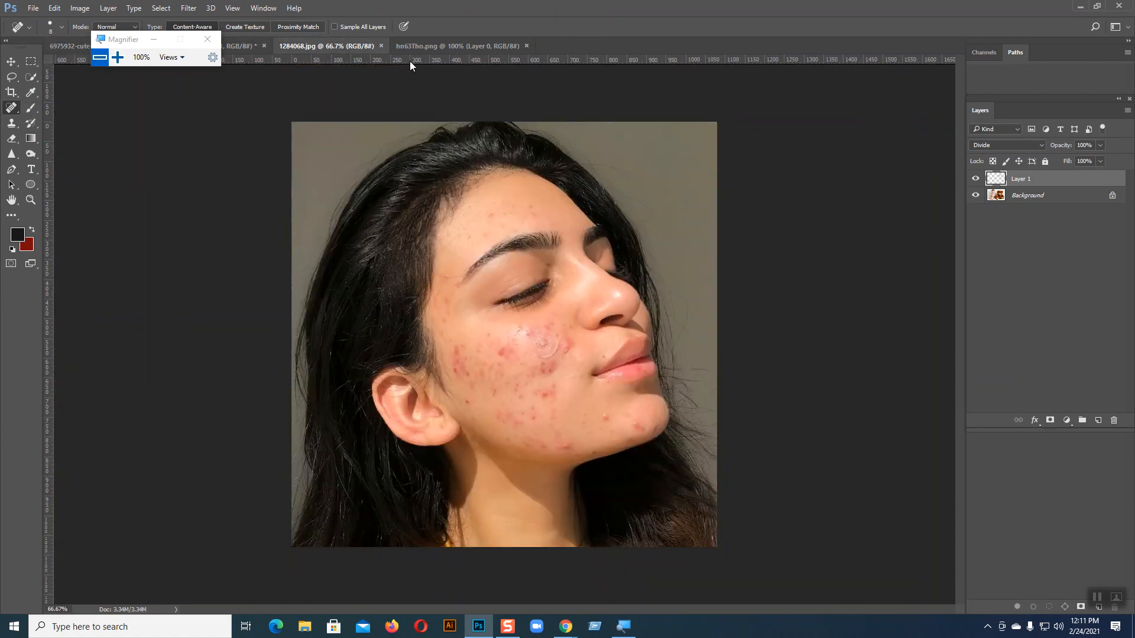
click(41, 8)
click(43, 34)
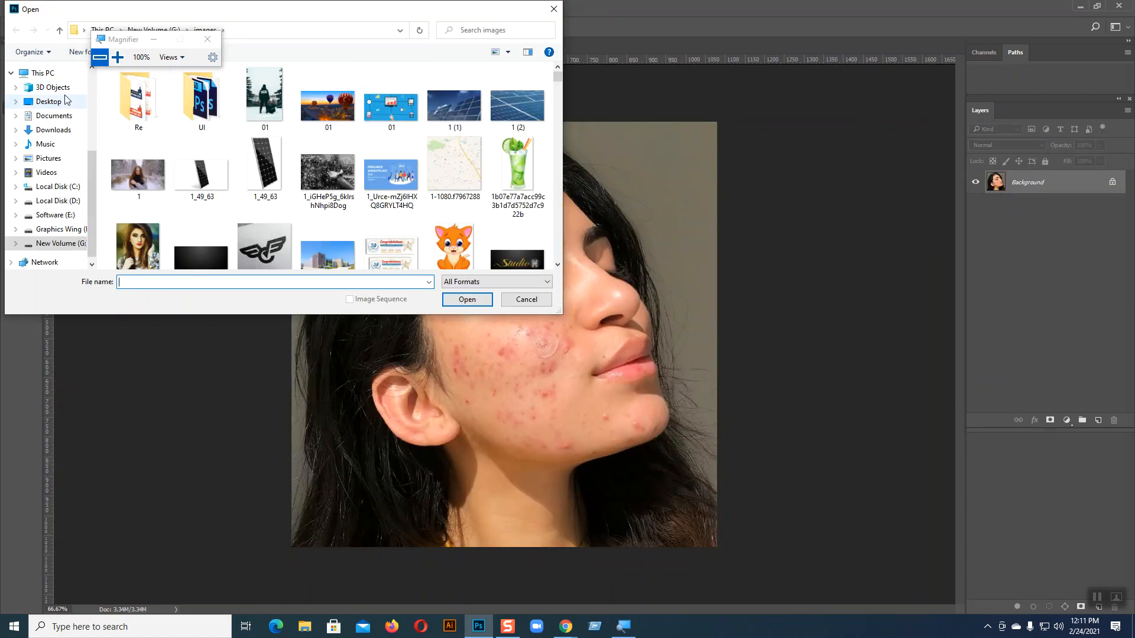
click(65, 103)
scroll(381, 118, down, 3)
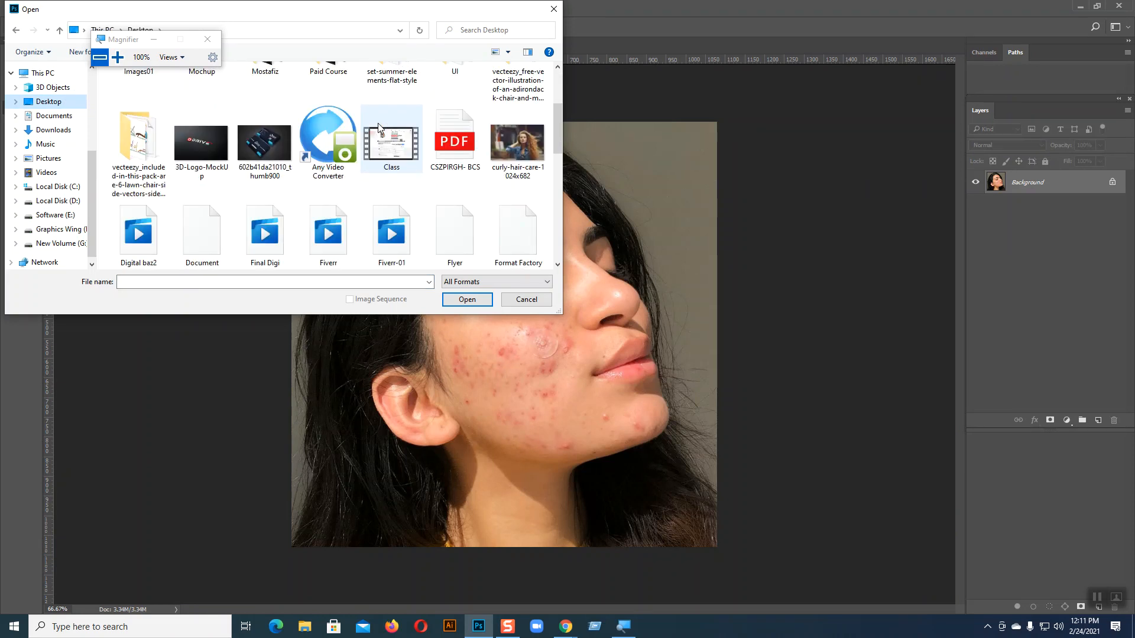
scroll(379, 125, down, 3)
click(457, 114)
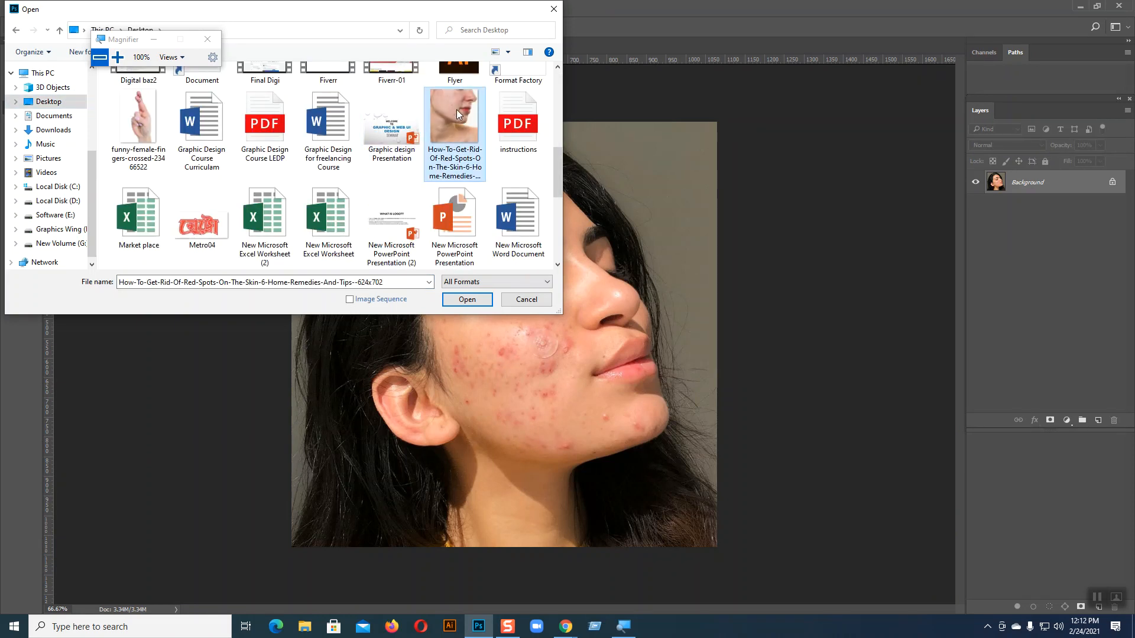
scroll(457, 114, down, 3)
ctrl+click(328, 140)
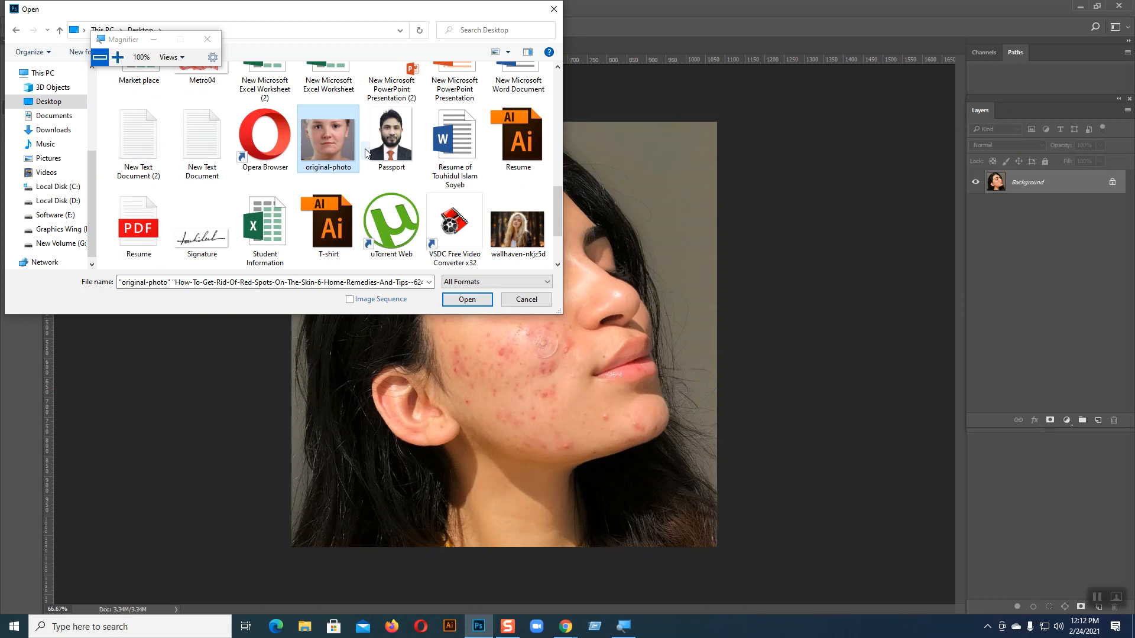
click(470, 300)
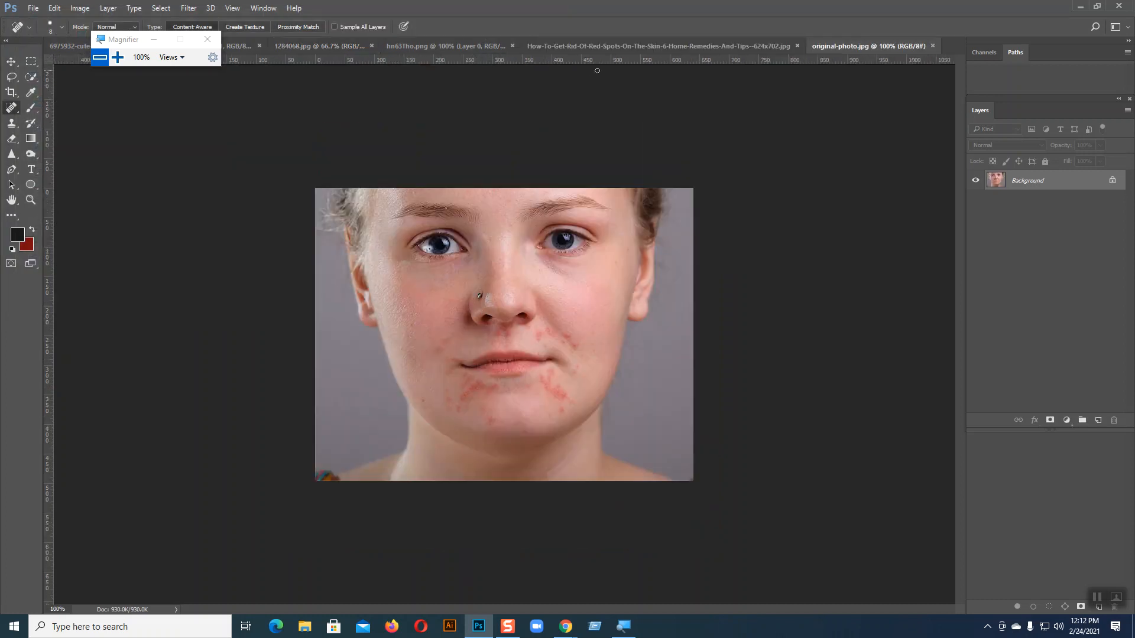
- Switch to the How-To-Get-Rid-Of-Red-Spots photo and choose the Spot Healing Brush Tool with a brush size of 20
click(639, 46)
key(ctrl+plus)
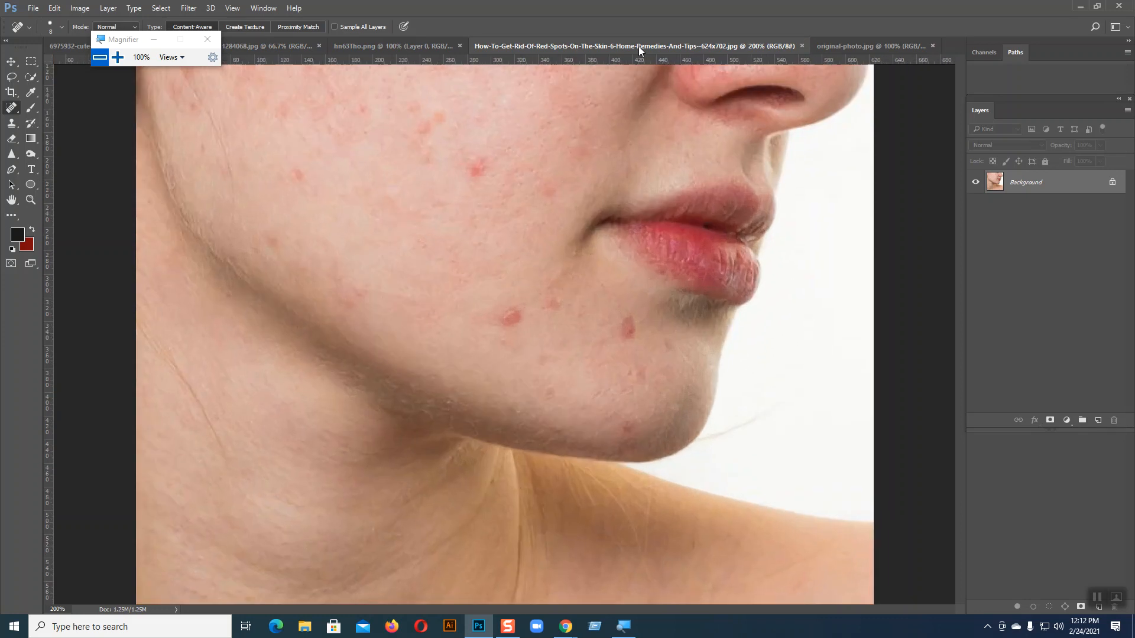
key(ctrl+minus)
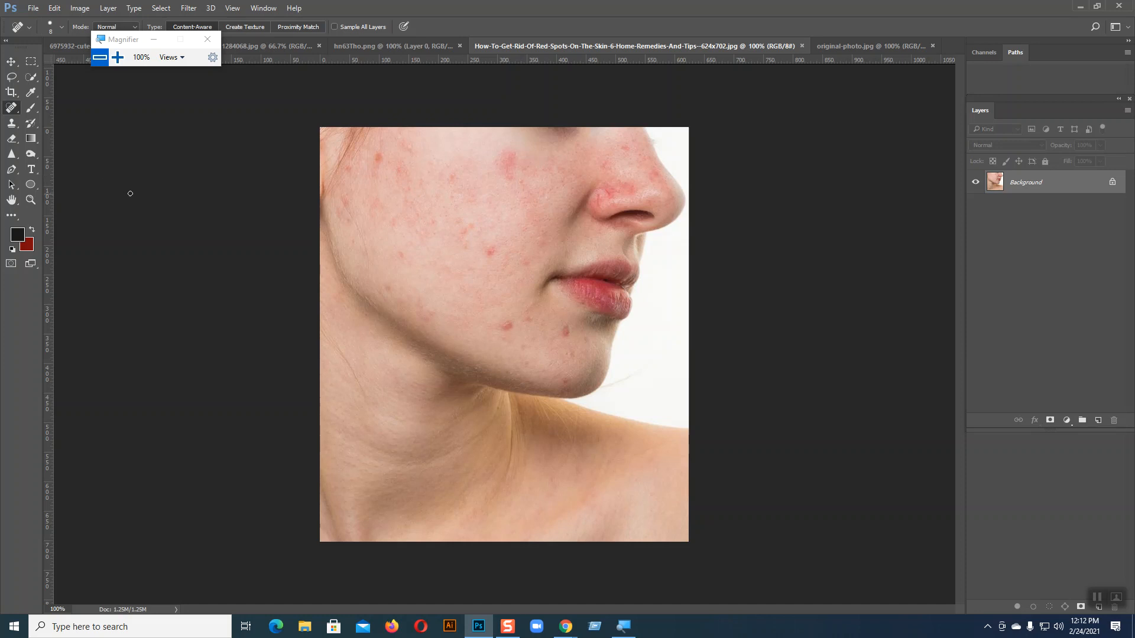
key(bracketright)
right_click(11, 108)
click(69, 109)
right_click(8, 108)
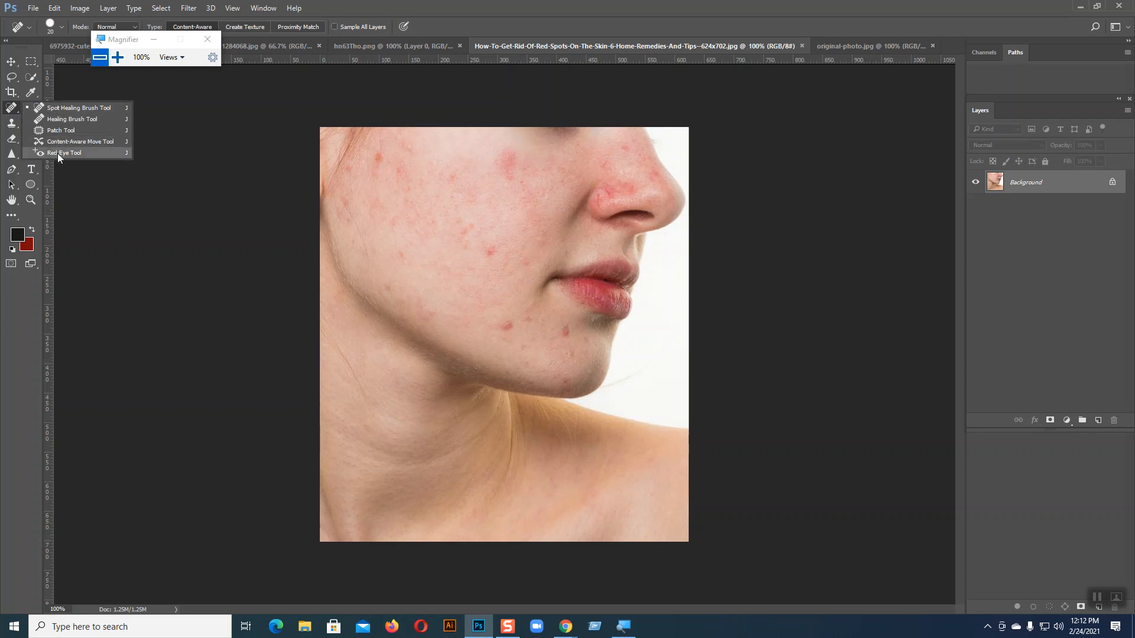
click(62, 108)
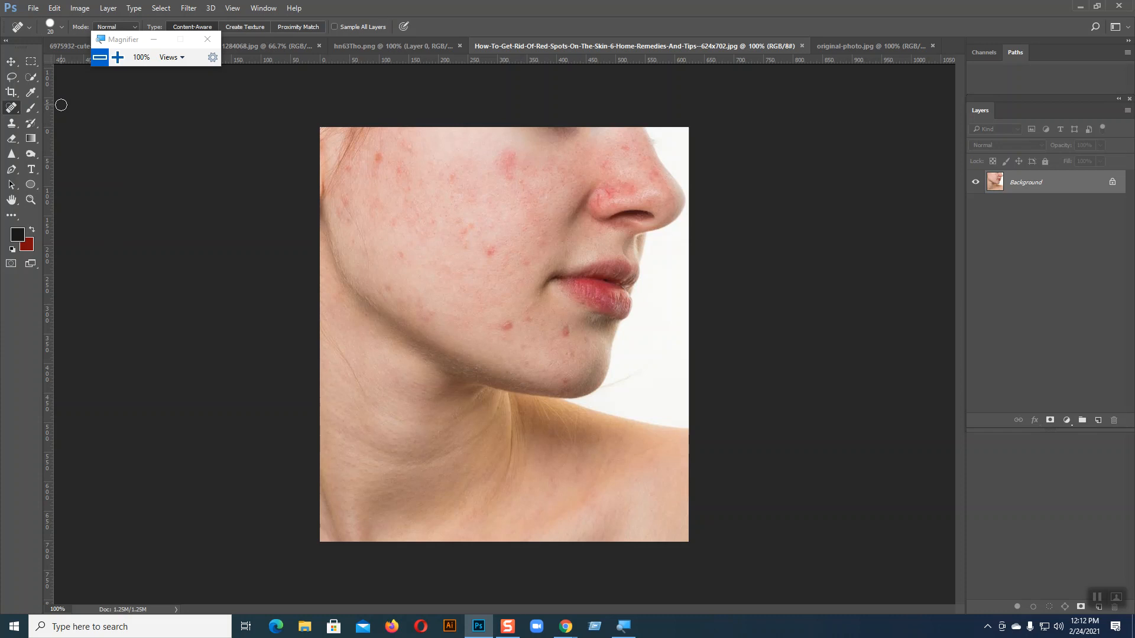
- Heal the large red spot on the middle of the cheek and the small spots between it and the mouth
key(ctrl+plus)
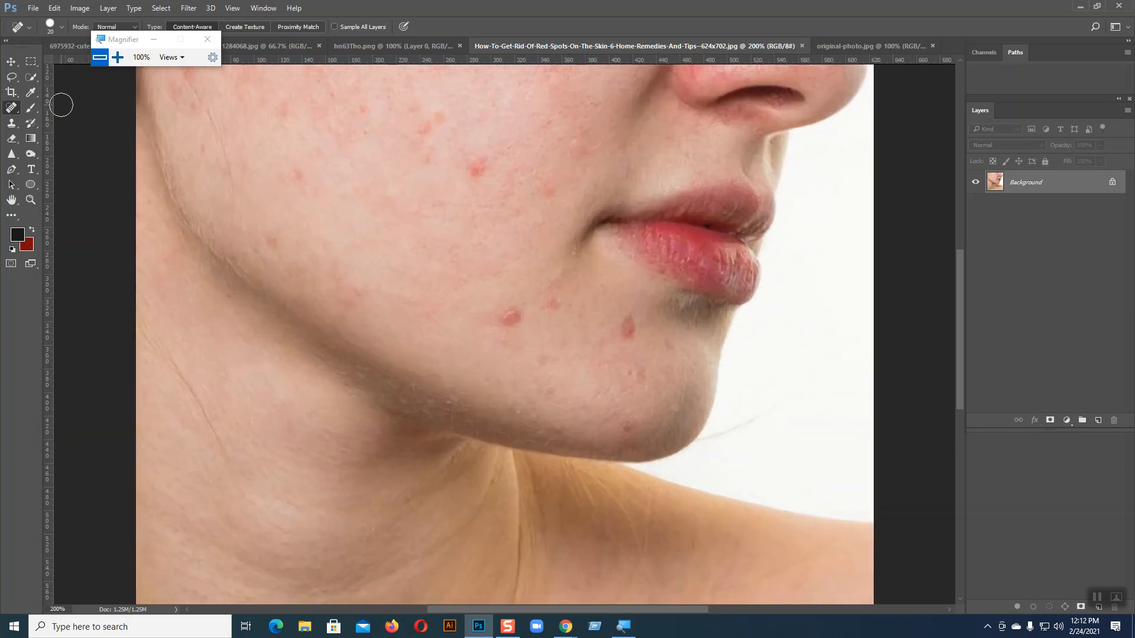
scroll(472, 207, up, 3)
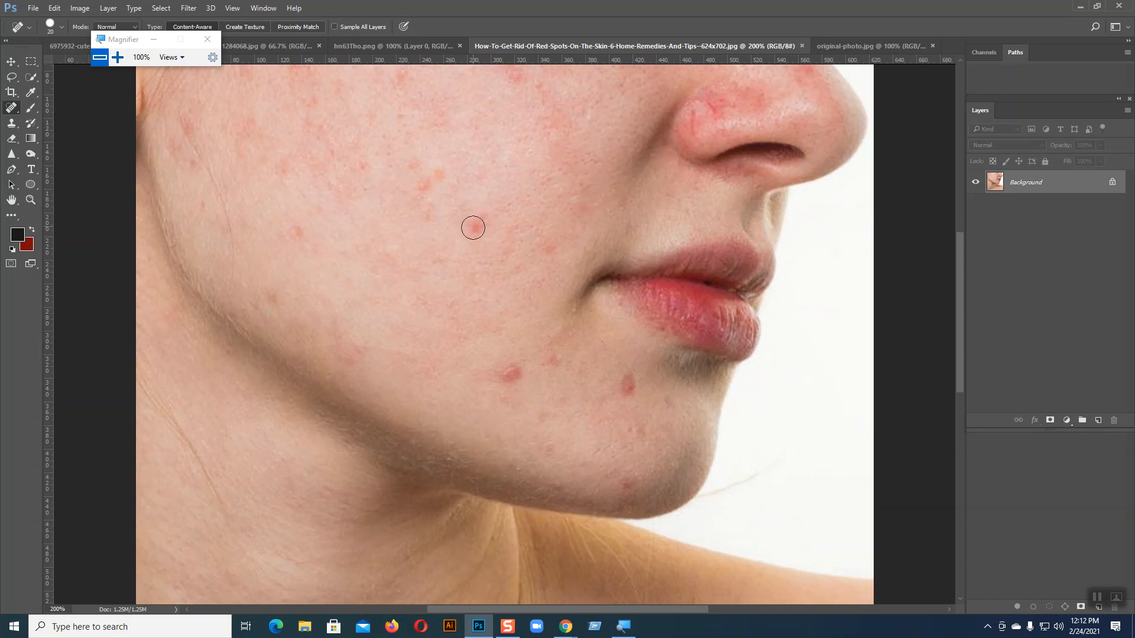
click(479, 226)
drag(476, 240, 467, 221)
click(464, 226)
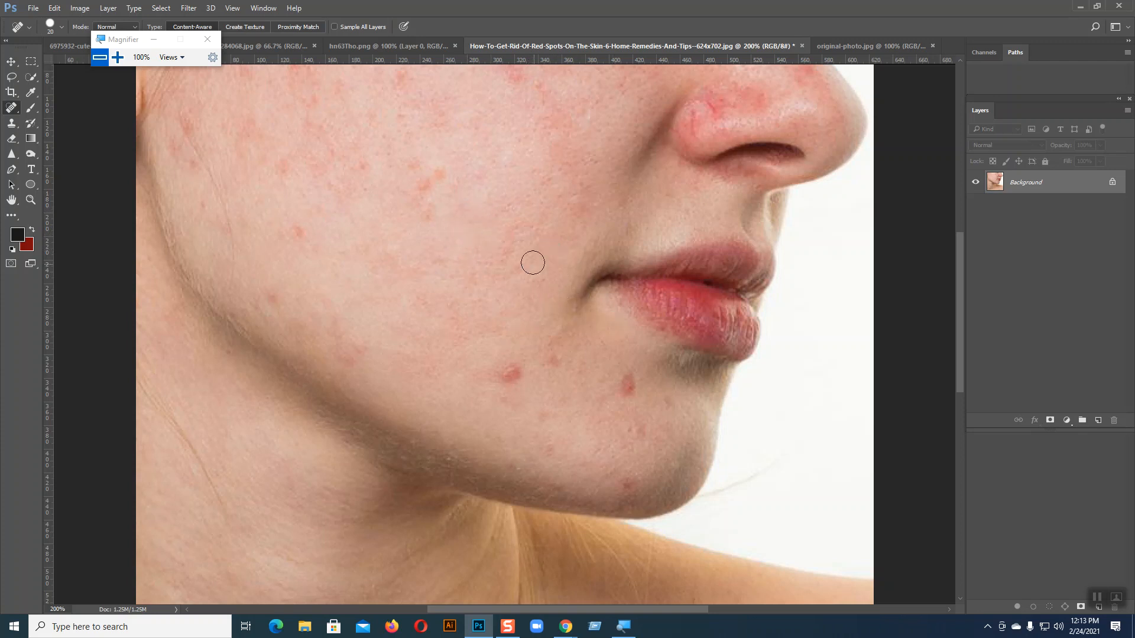
drag(511, 241, 502, 246)
drag(558, 187, 540, 177)
- Move the Magnifier window off the tool options and review the healing tools and brush blend modes, keeping Spot Healing Brush and Normal
drag(131, 42, 185, 147)
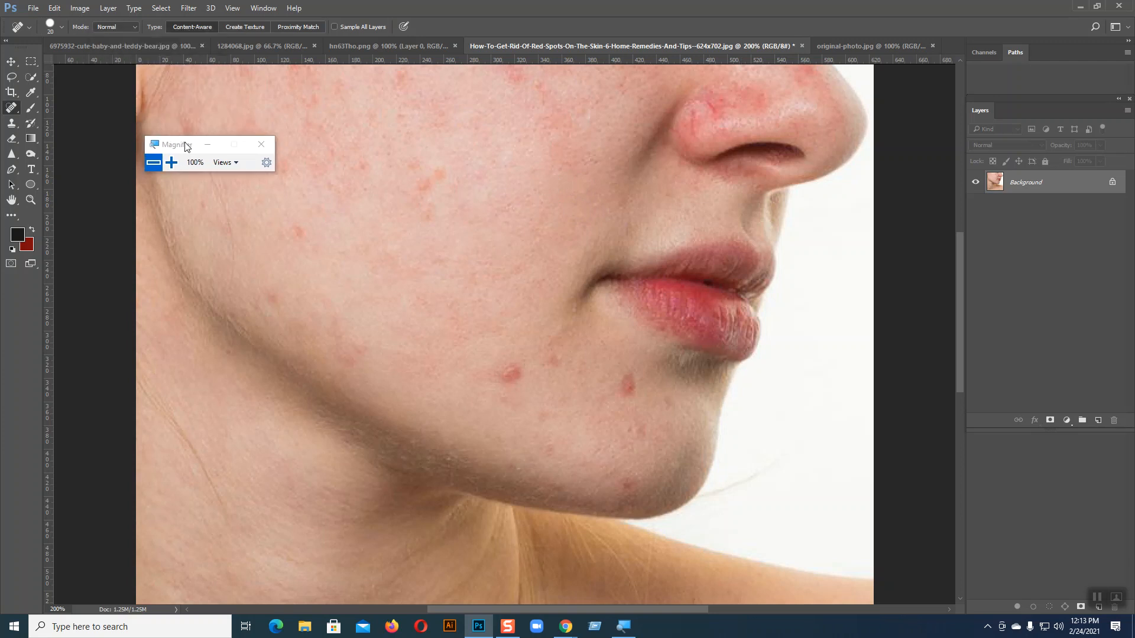
right_click(11, 107)
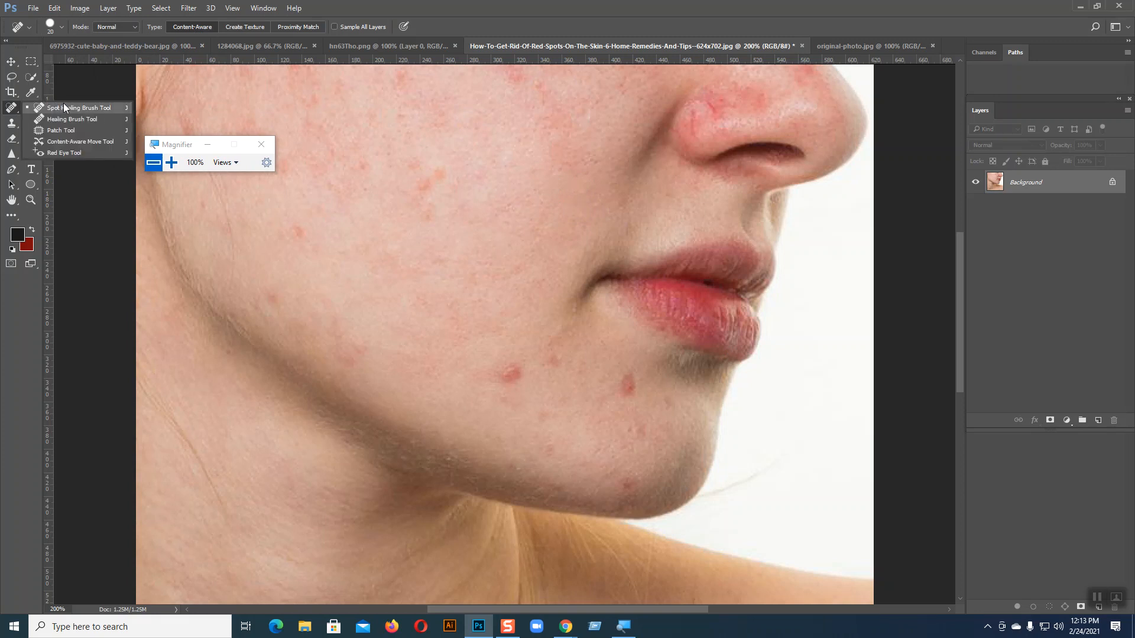
click(65, 107)
right_click(15, 107)
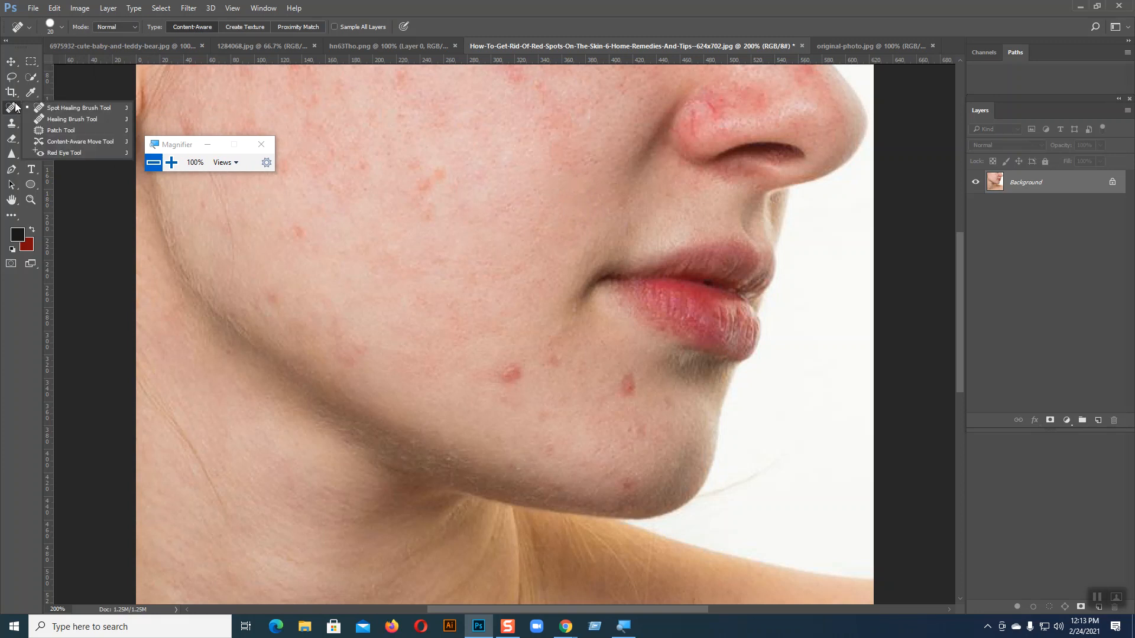
click(13, 111)
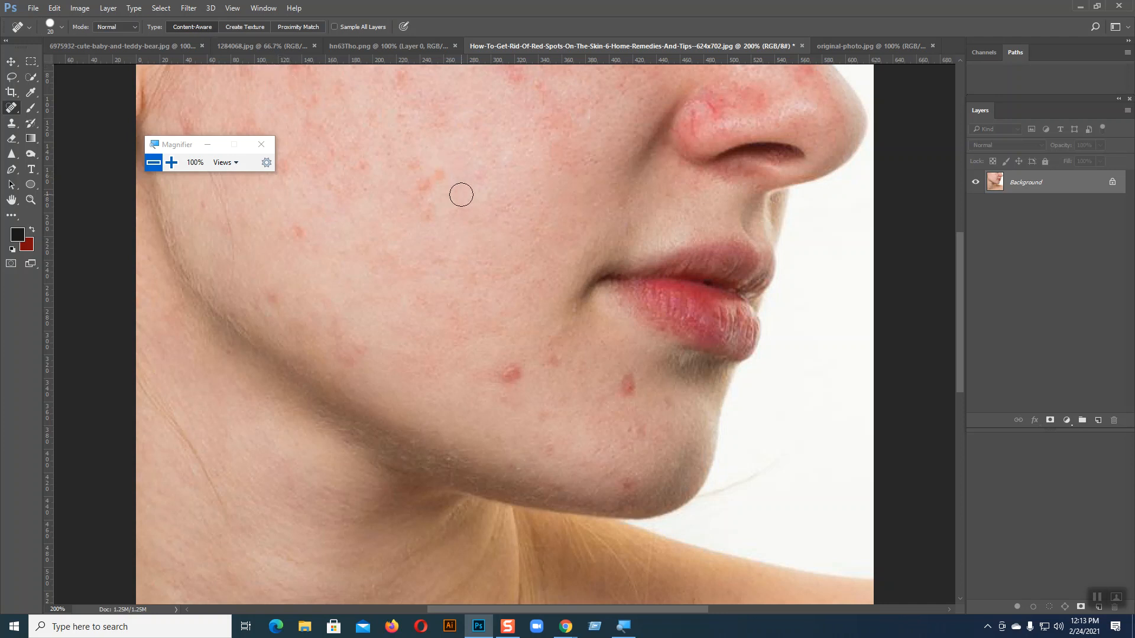
click(124, 30)
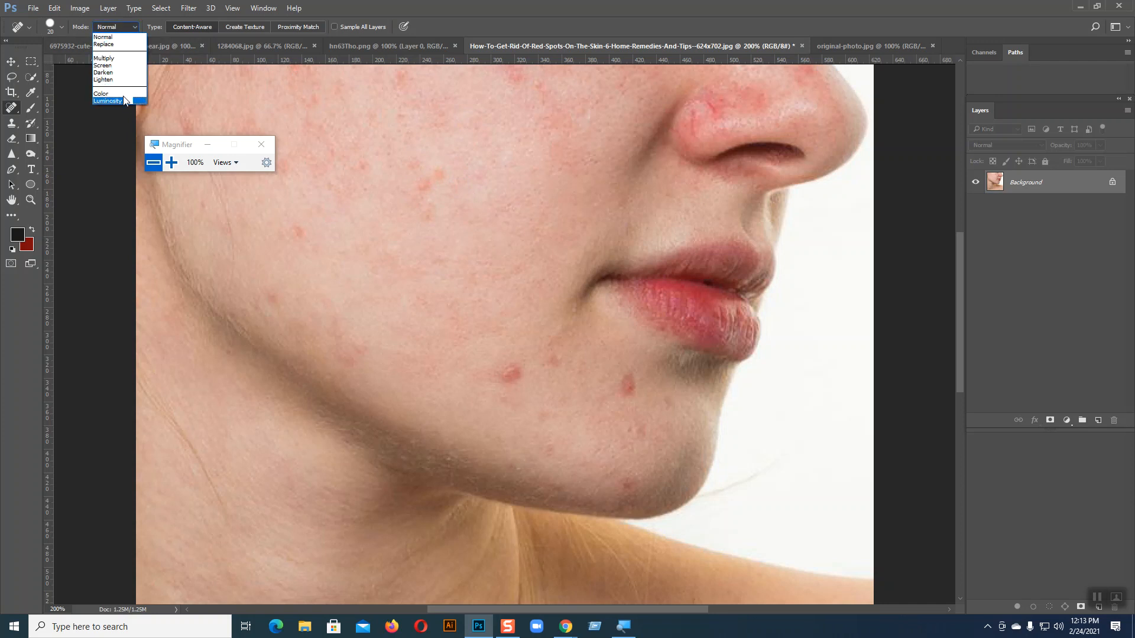
click(129, 29)
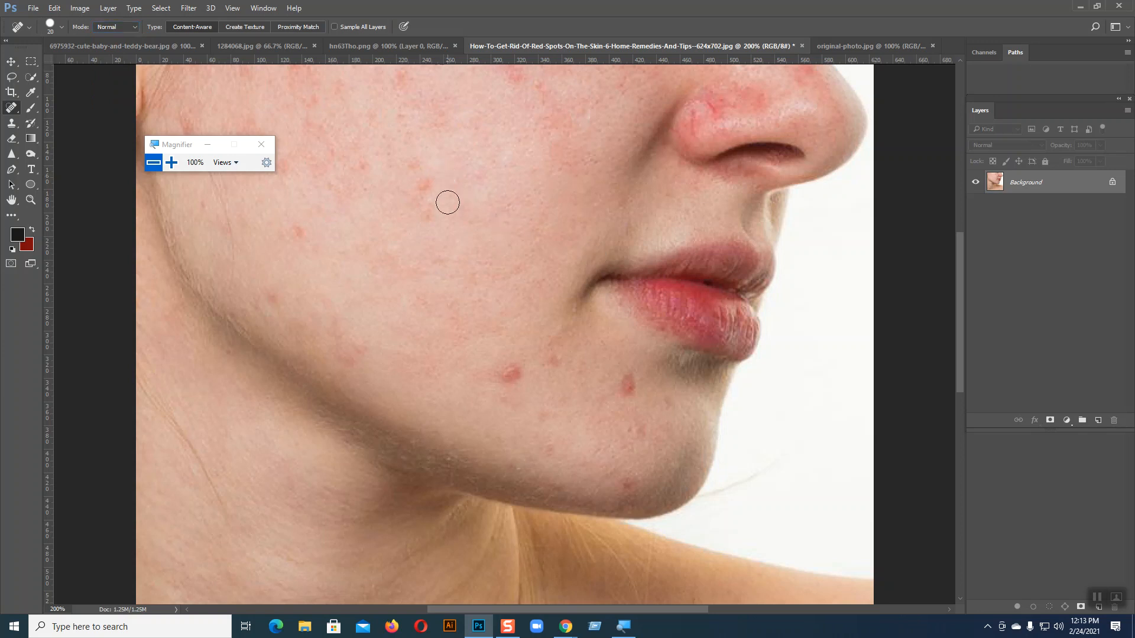
- Heal the cluster of orange-red spots on the middle of the cheek
click(422, 184)
click(425, 208)
click(428, 179)
- Heal the red spots below the corner of the mouth and across the chin
click(512, 374)
click(527, 382)
click(505, 399)
click(554, 361)
click(627, 387)
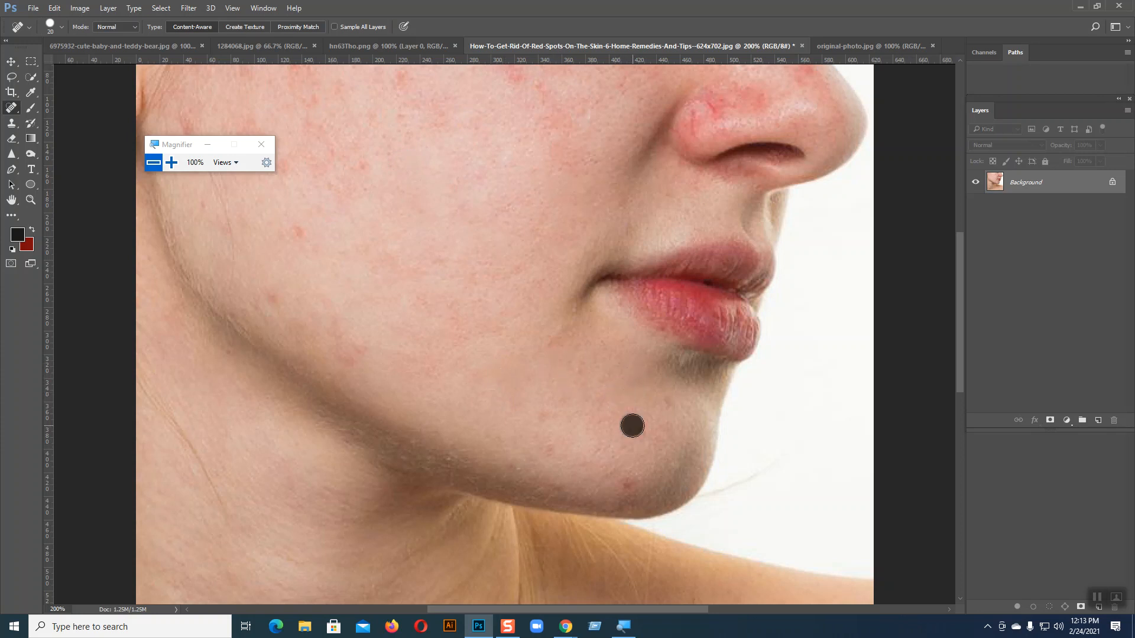
click(669, 402)
click(624, 485)
click(550, 446)
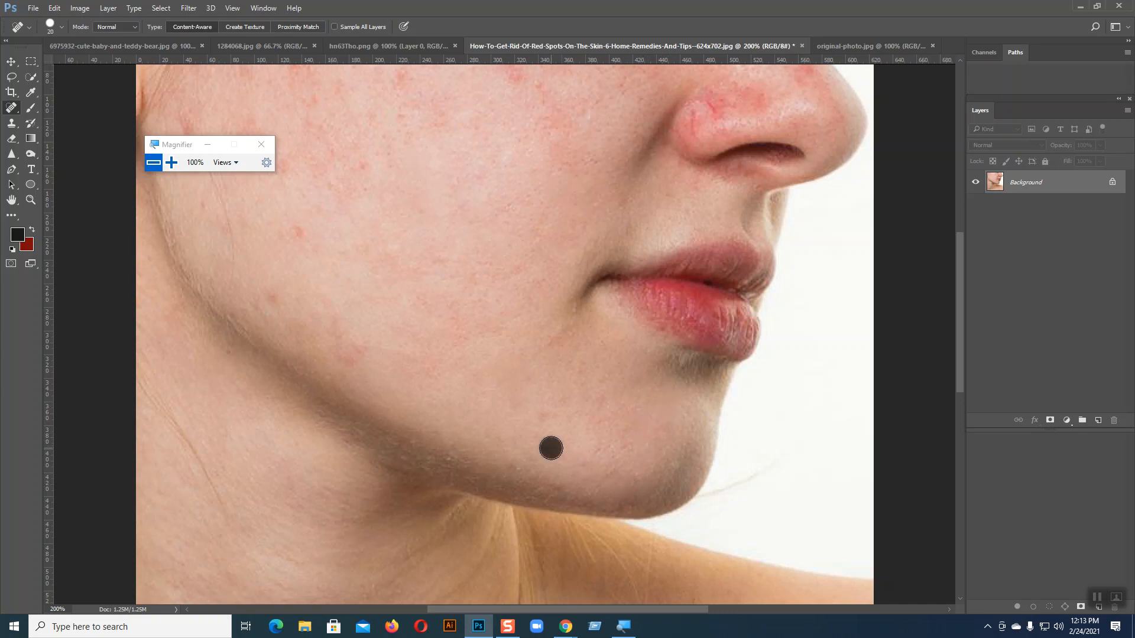
click(537, 418)
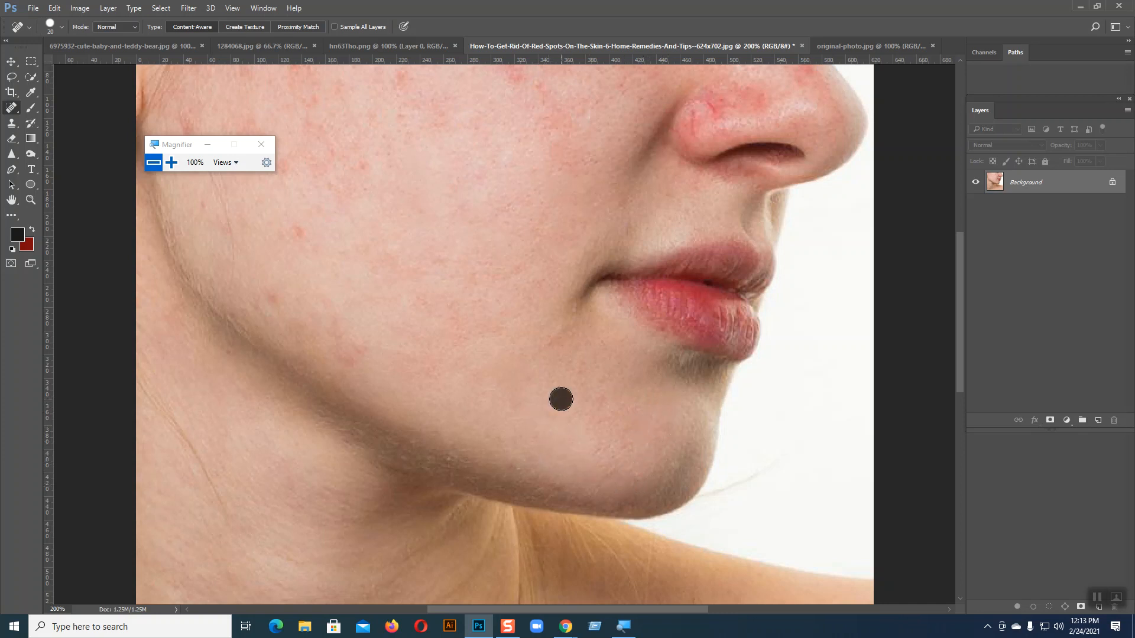
- Heal the reddish patch on the lower cheek near the jawline and the single spot above it
click(348, 361)
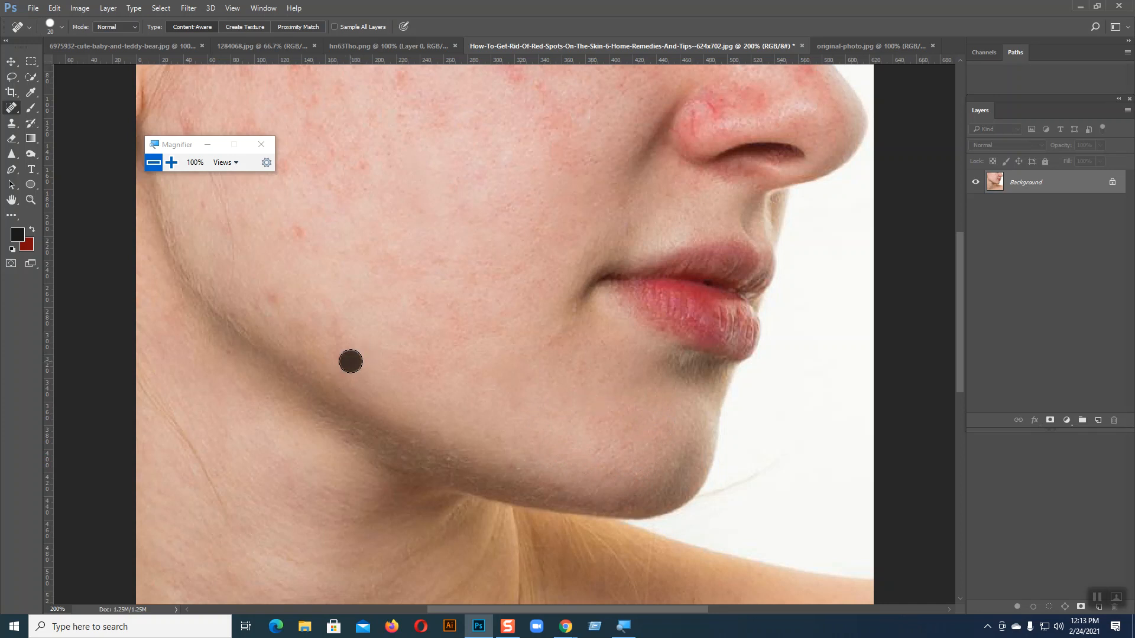
click(344, 351)
click(327, 353)
click(363, 346)
click(328, 339)
click(338, 334)
click(297, 235)
- Undo the recent healing strokes on the jaw, chin and cheek one after another
key(ctrl+z)
key(ctrl+z)
key(ctrl+z)
key(ctrl+z)
key(ctrl+z)
key(ctrl+z)
key(ctrl+z)
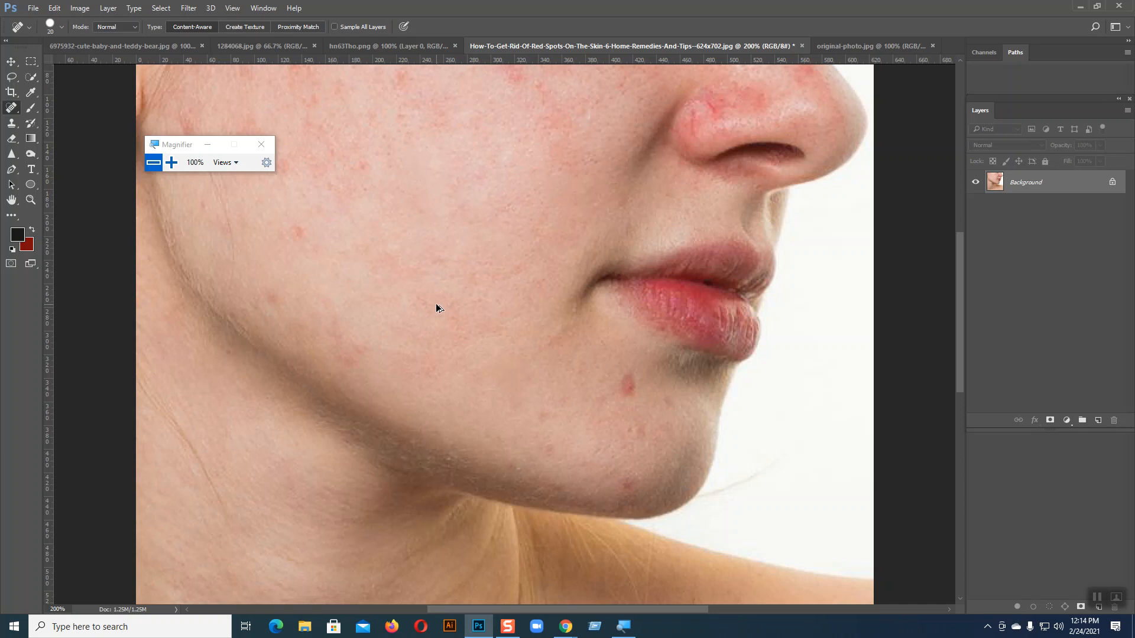
key(ctrl+z)
key(ctrl+z)
key(ctrl+z)
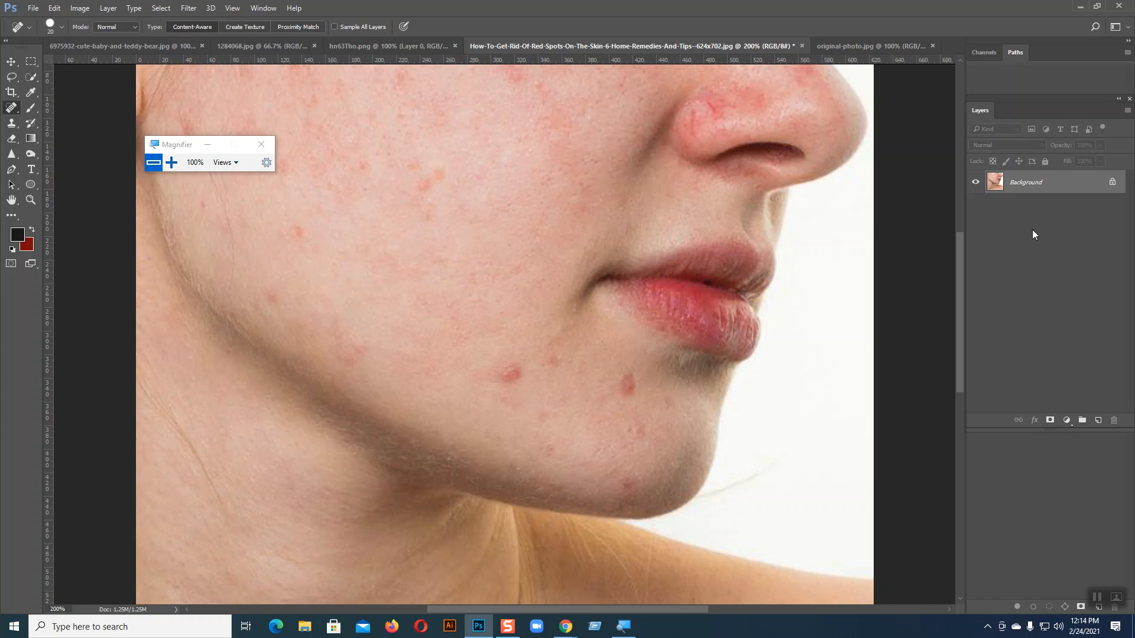
- Close the How-To-Get-Rid-Of-Red-Spots photo without saving and reopen the original file from the Desktop
click(802, 46)
click(572, 234)
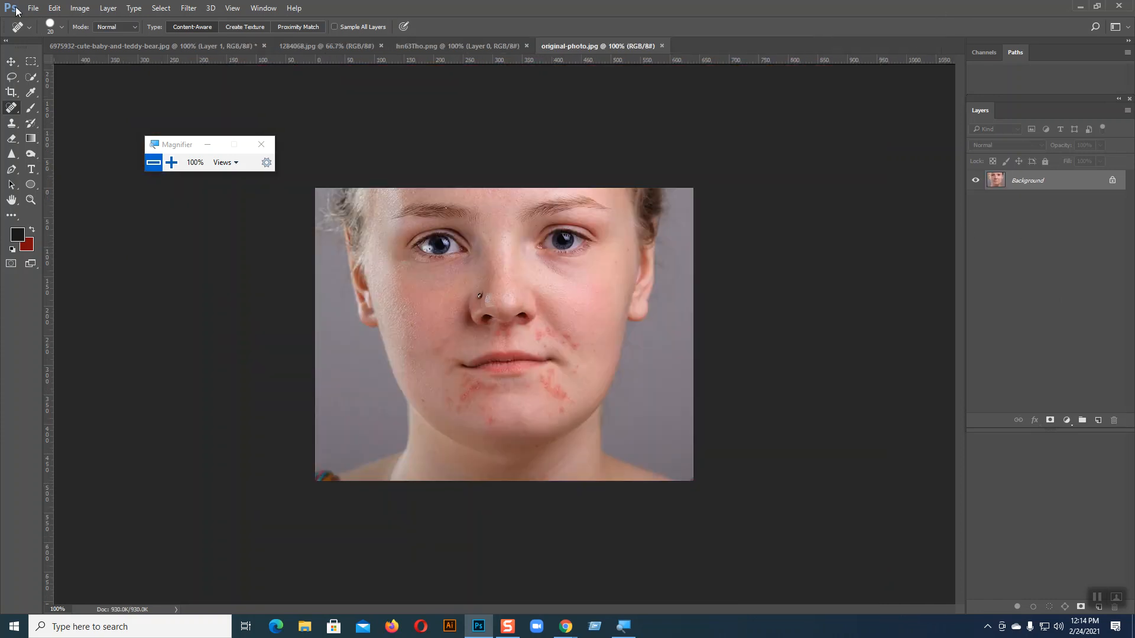
click(30, 9)
click(45, 34)
drag(560, 95, 561, 151)
click(481, 208)
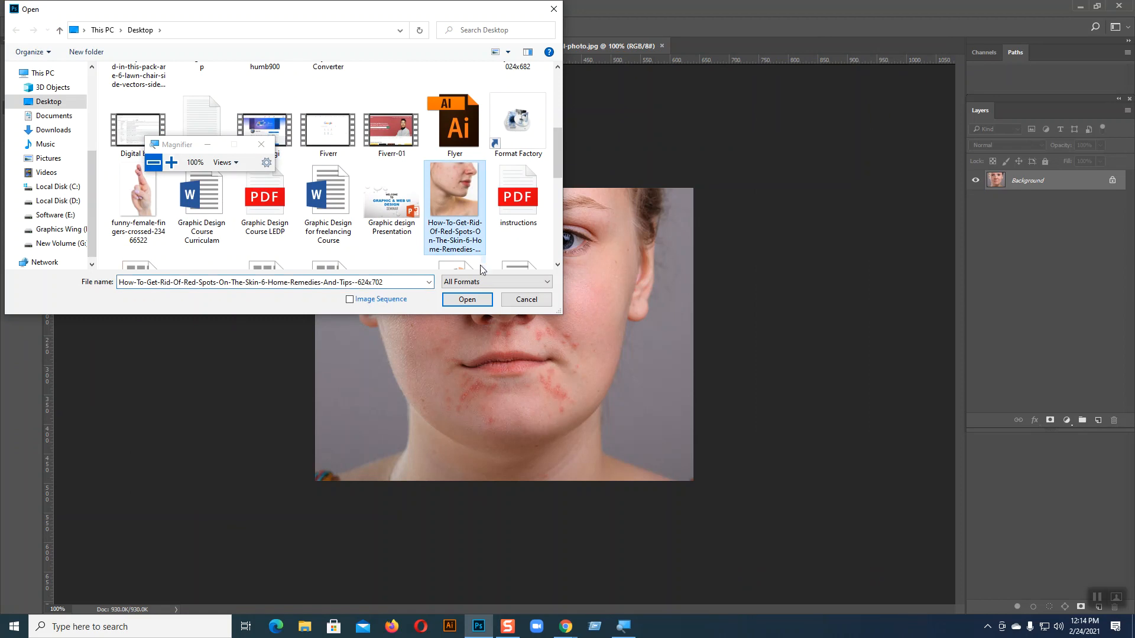
click(482, 304)
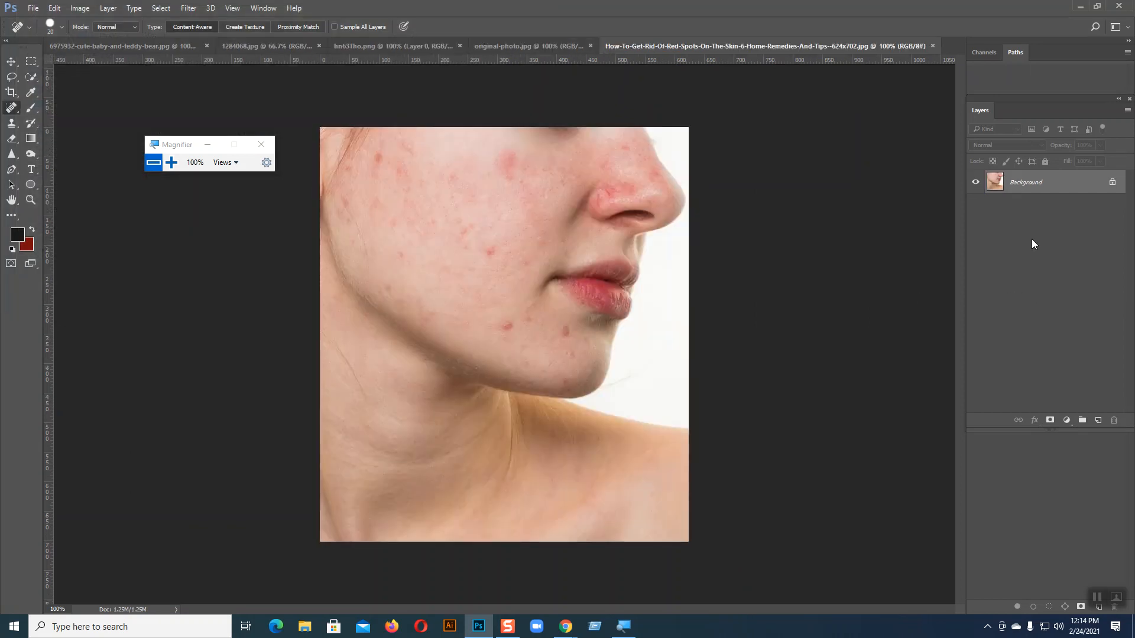
- Duplicate the photo layer twice and keep the Spot Healing Brush Tool chosen for the topmost copy
key(ctrl+j)
key(ctrl+j)
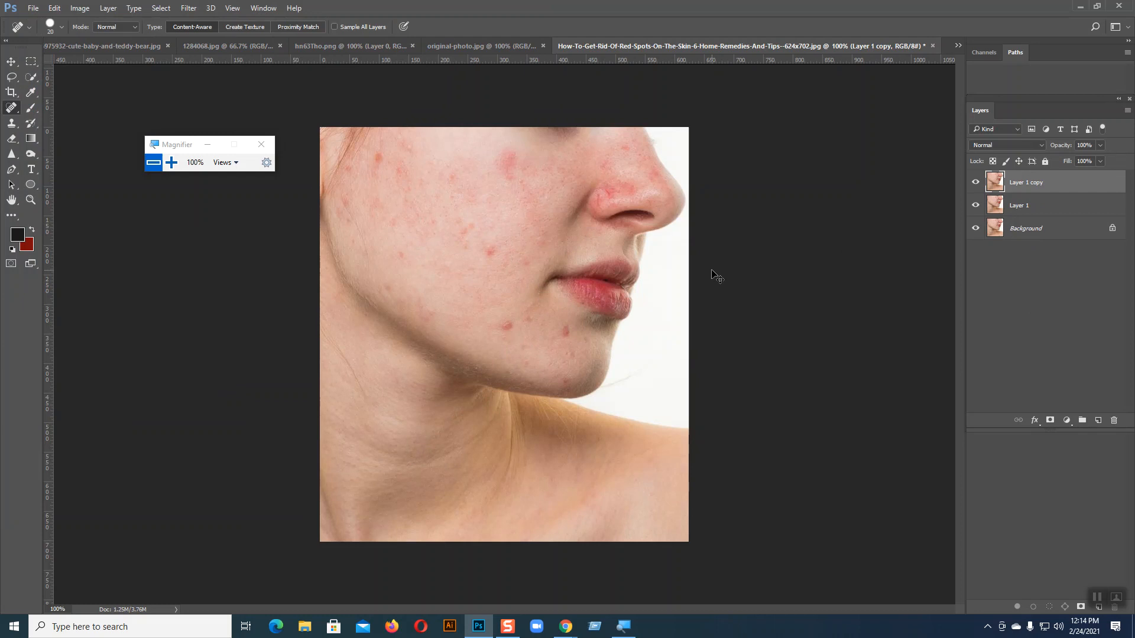
key(ctrl+plus)
right_click(10, 106)
click(35, 107)
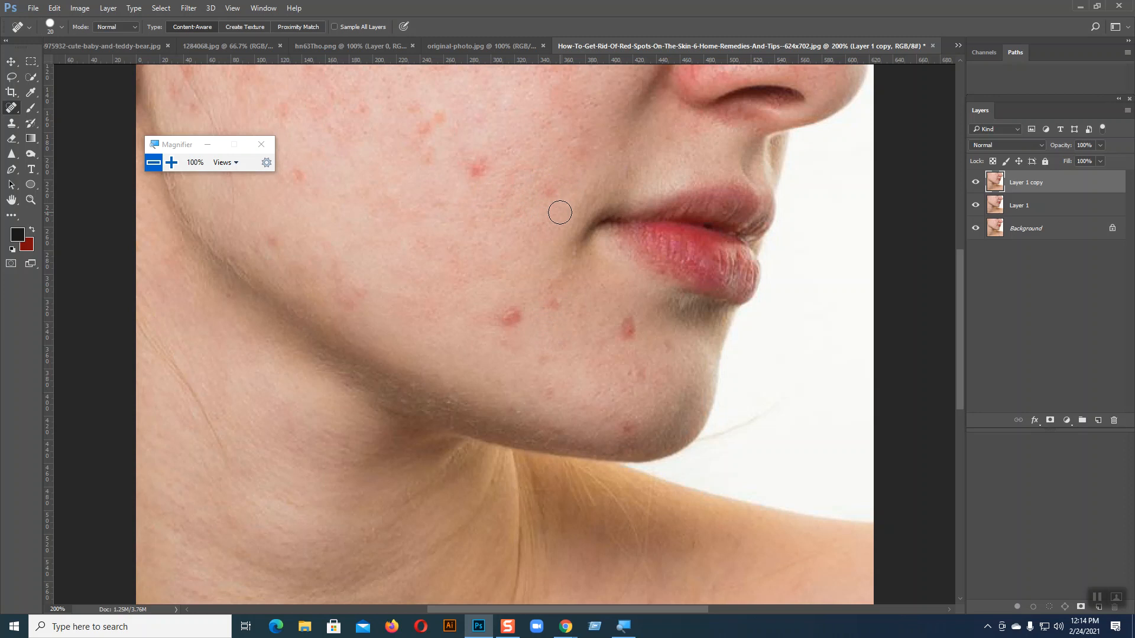
- Heal the large red cheek spot and the small spots beside the mouth on the topmost layer copy
click(544, 178)
click(580, 155)
click(580, 133)
click(481, 162)
click(478, 172)
click(470, 167)
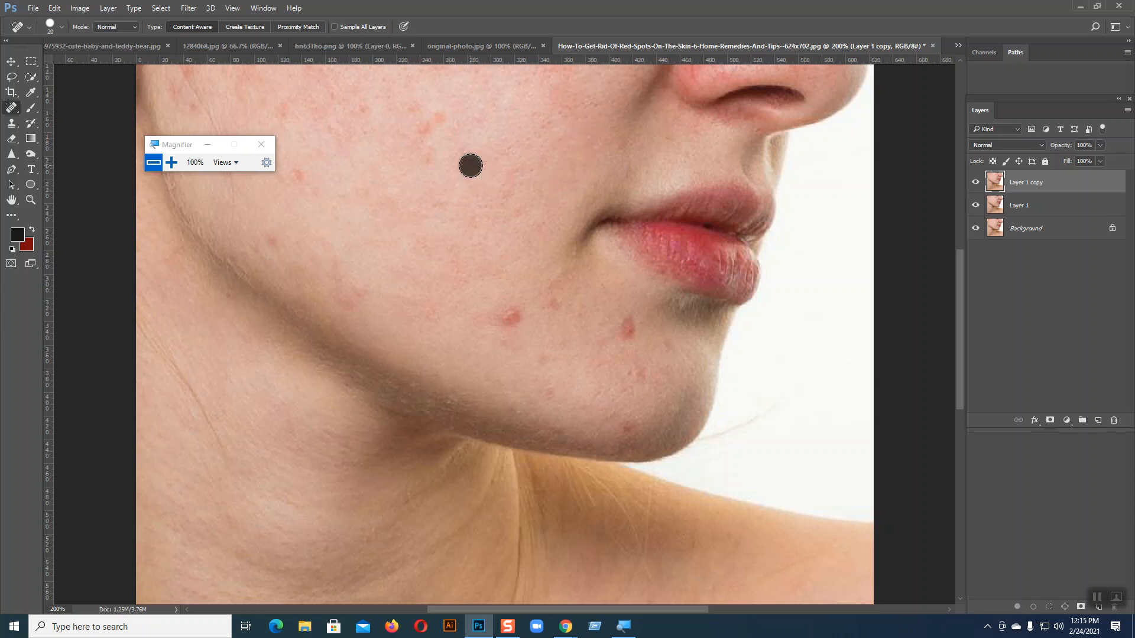
click(522, 168)
- Try one broad healing stroke across the upper cheek with the brush size at 70, and undo it
key(ctrl+minus)
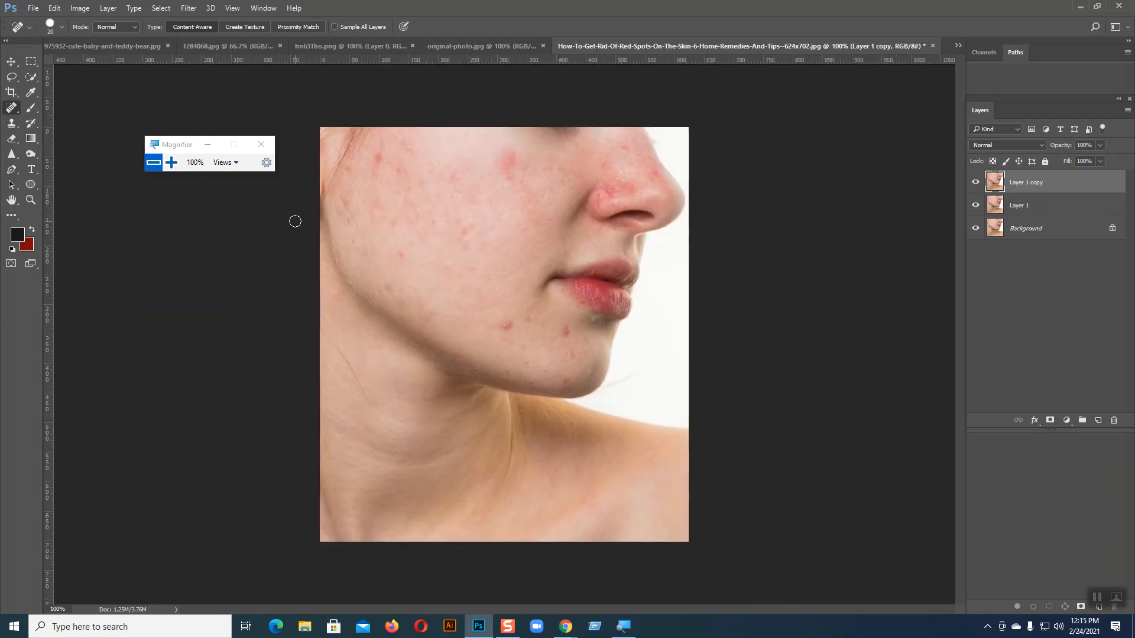
key(bracketright)
key(bracketright)
mouse_move(385, 157)
mouse_down()
mouse_move(403, 250)
mouse_move(412, 166)
mouse_move(431, 245)
mouse_move(493, 174)
mouse_move(503, 212)
mouse_move(541, 220)
mouse_up()
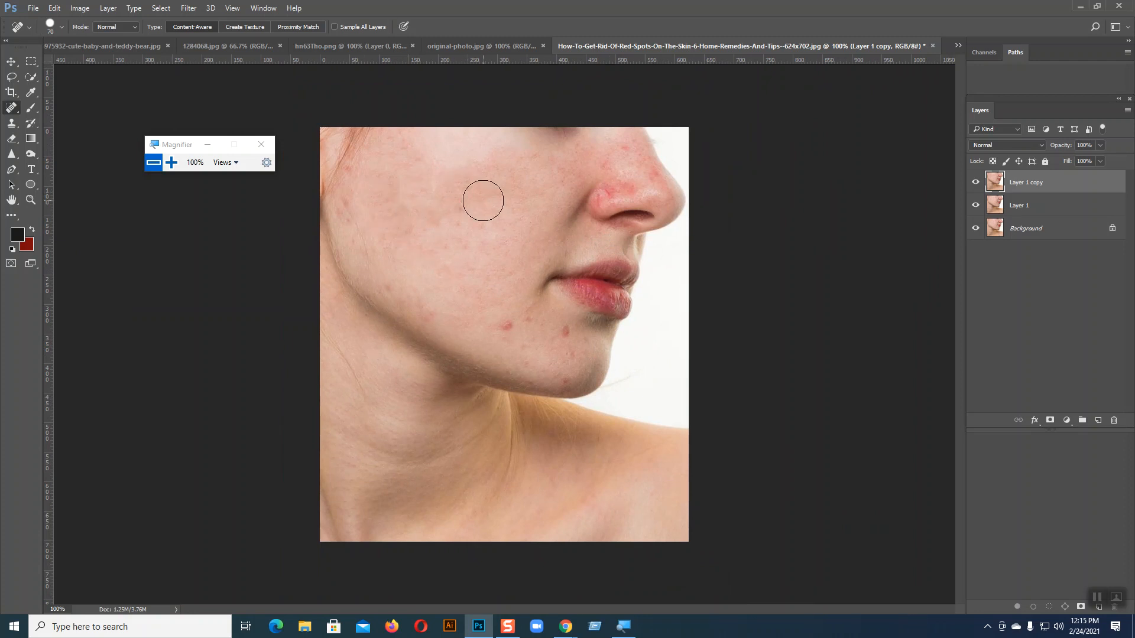
key(ctrl+z)
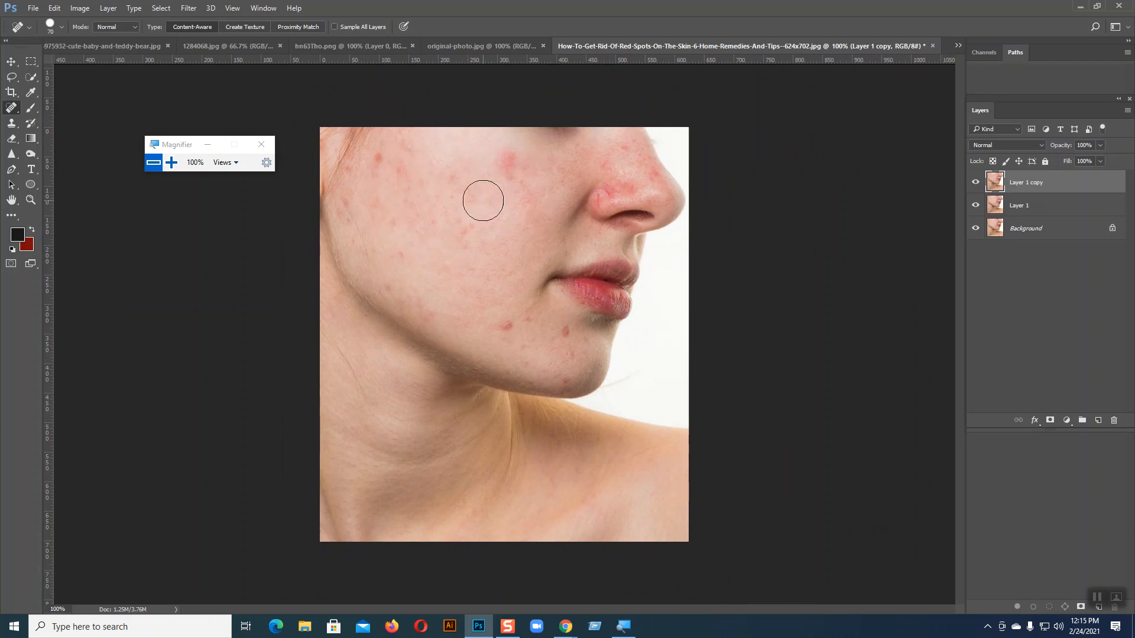
key(ctrl+plus)
key(ctrl+plus)
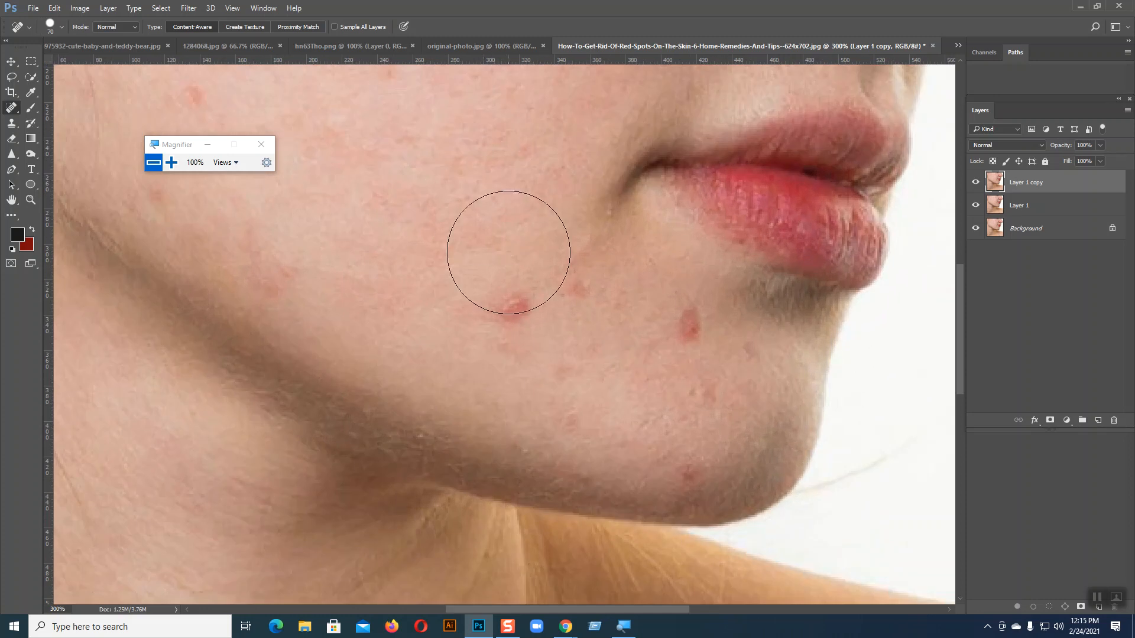
- Reduce the brush size to 20 and heal the red spots on the lower cheek and below the mouth corner
key(bracketleft)
key(bracketleft)
key(bracketleft)
key(bracketleft)
click(515, 311)
click(524, 311)
click(506, 328)
click(507, 348)
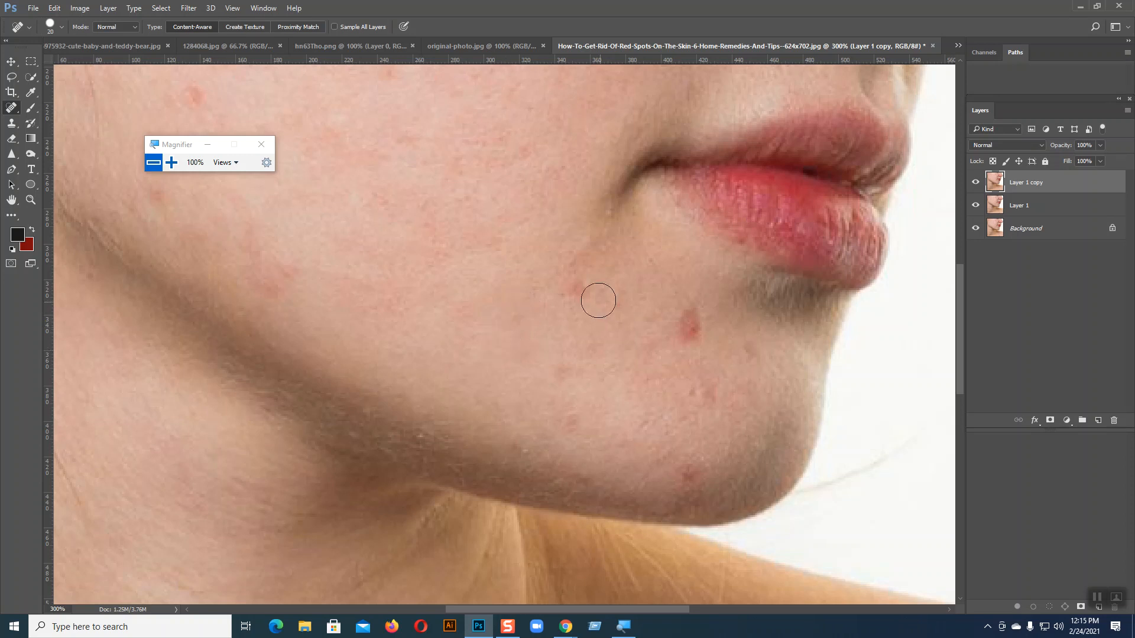
click(569, 283)
click(690, 322)
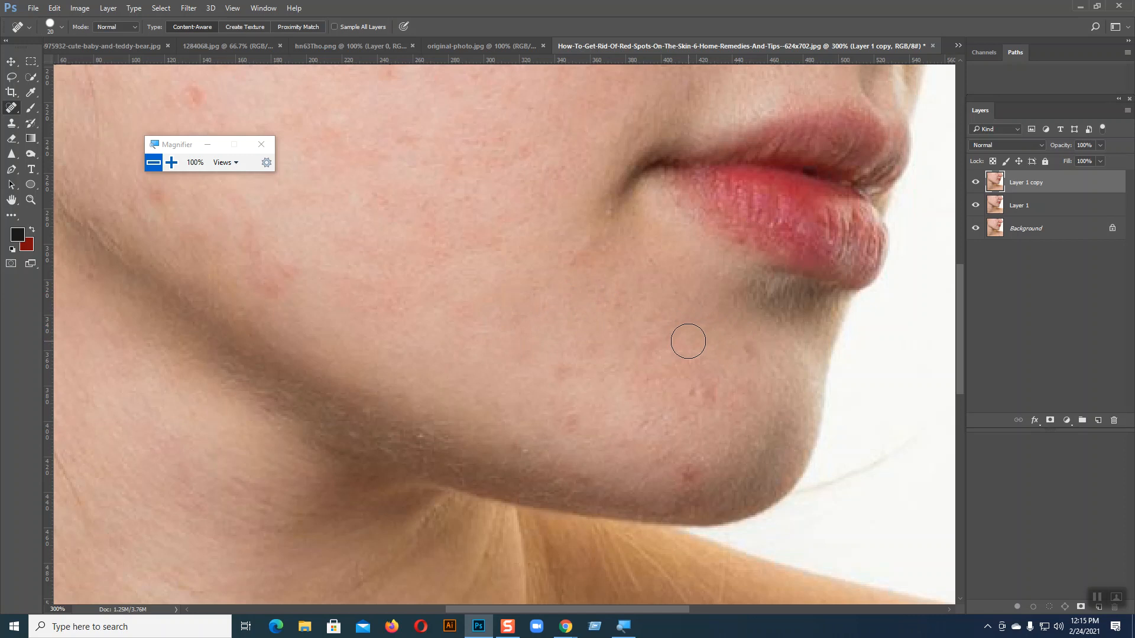
- Heal the remaining small red spots across the chin and along the lower jaw
click(611, 309)
click(595, 354)
click(561, 367)
click(557, 407)
click(570, 428)
click(525, 451)
click(684, 473)
click(695, 461)
click(686, 477)
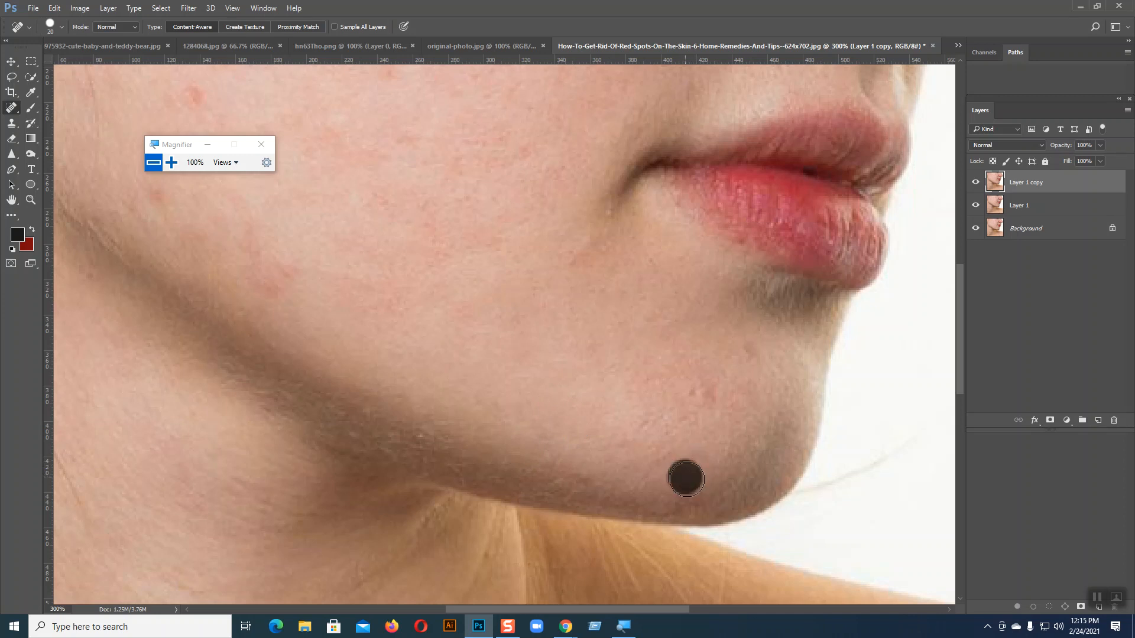
click(712, 397)
click(687, 396)
click(751, 351)
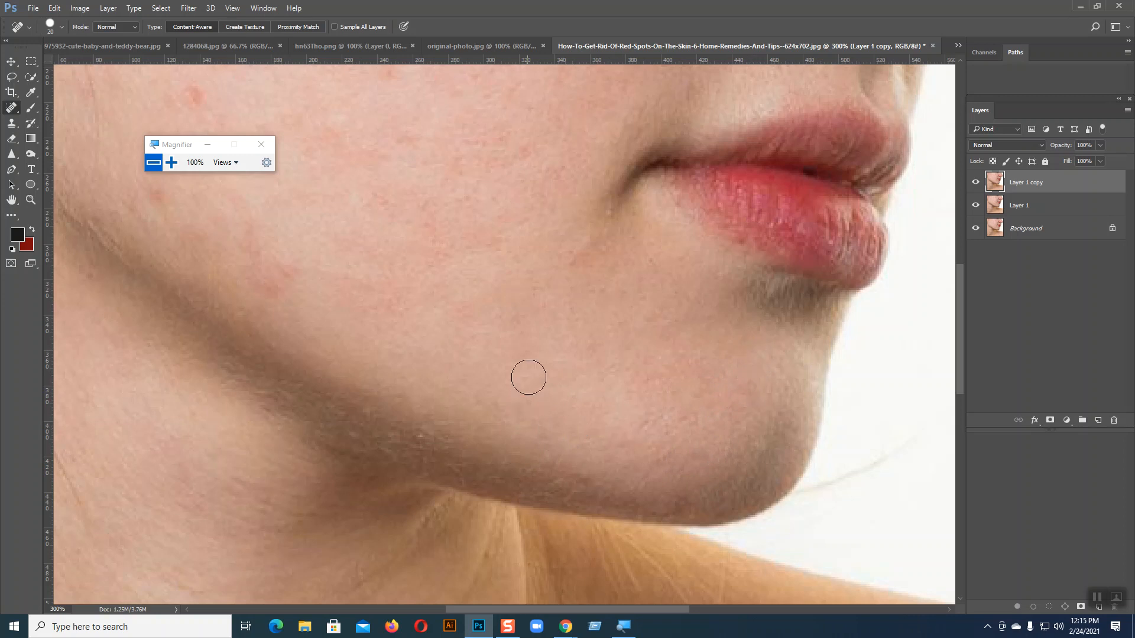
- Heal the red spots on the lower outer cheek just above the jawline
drag(530, 371, 522, 521)
click(555, 317)
click(516, 299)
drag(471, 388, 674, 395)
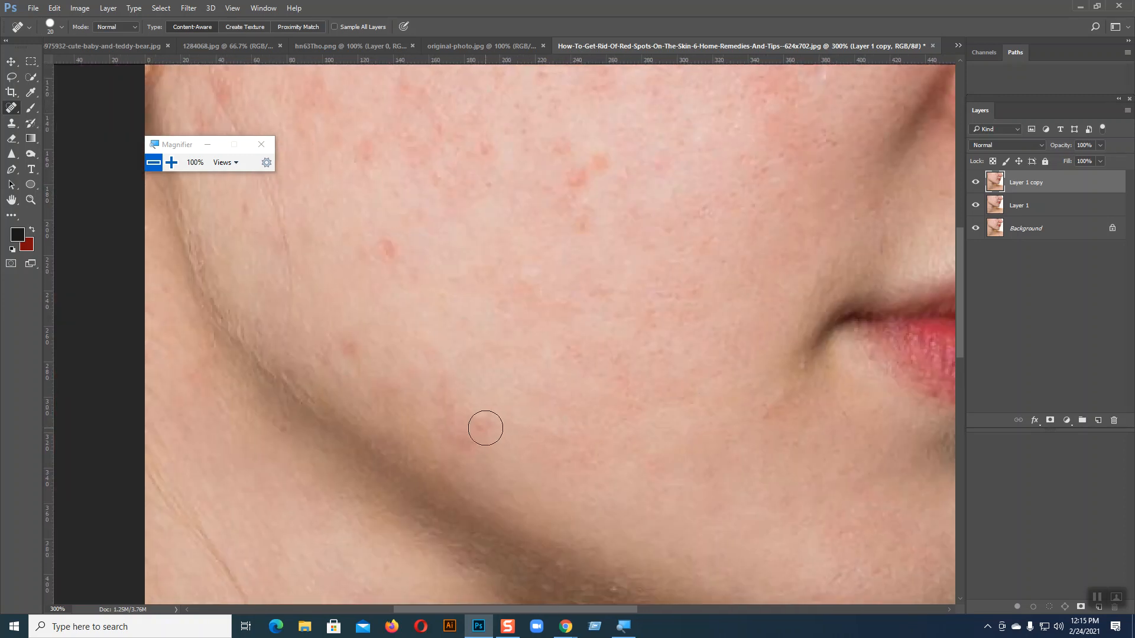
click(470, 438)
click(451, 431)
click(446, 408)
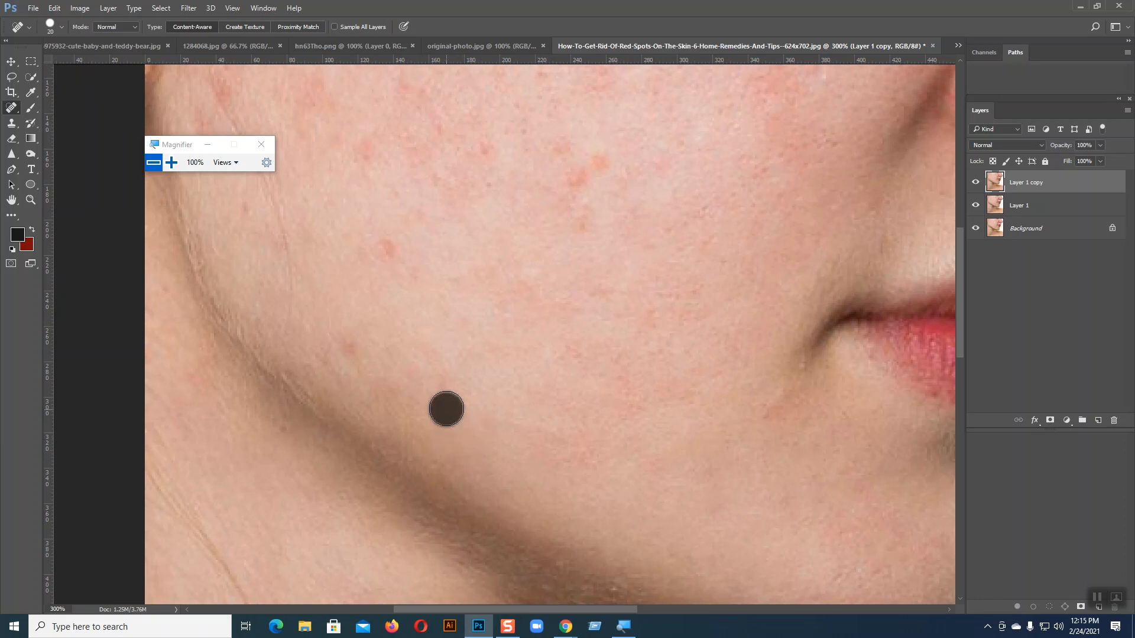
click(440, 389)
click(430, 363)
click(348, 343)
click(387, 252)
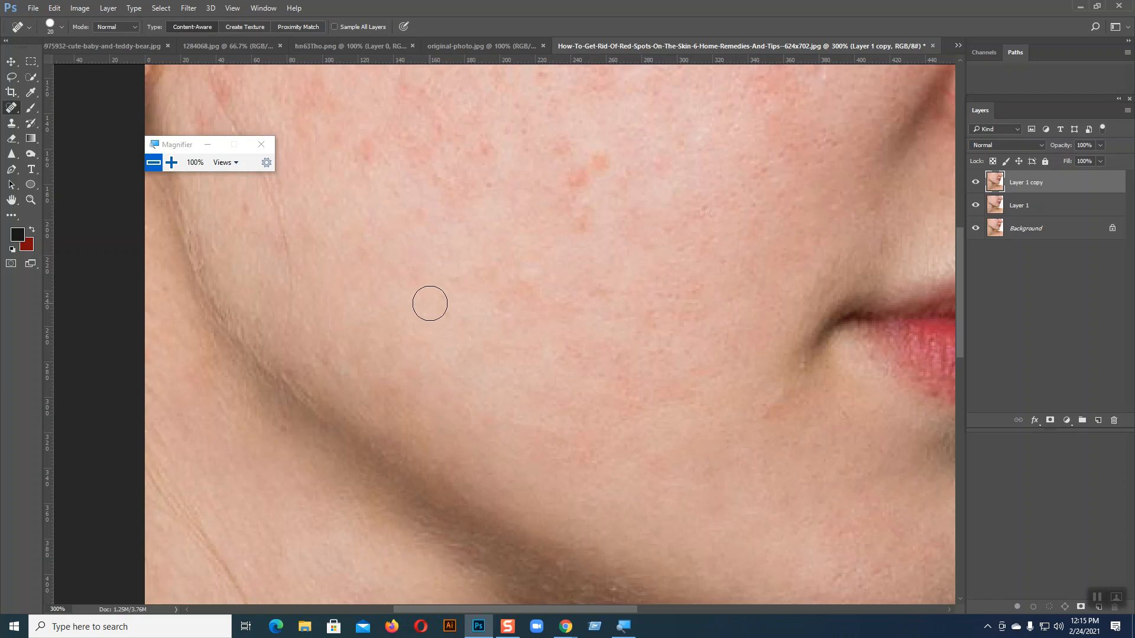
- Heal the small red spots in the middle of the outer cheek
click(413, 215)
click(488, 154)
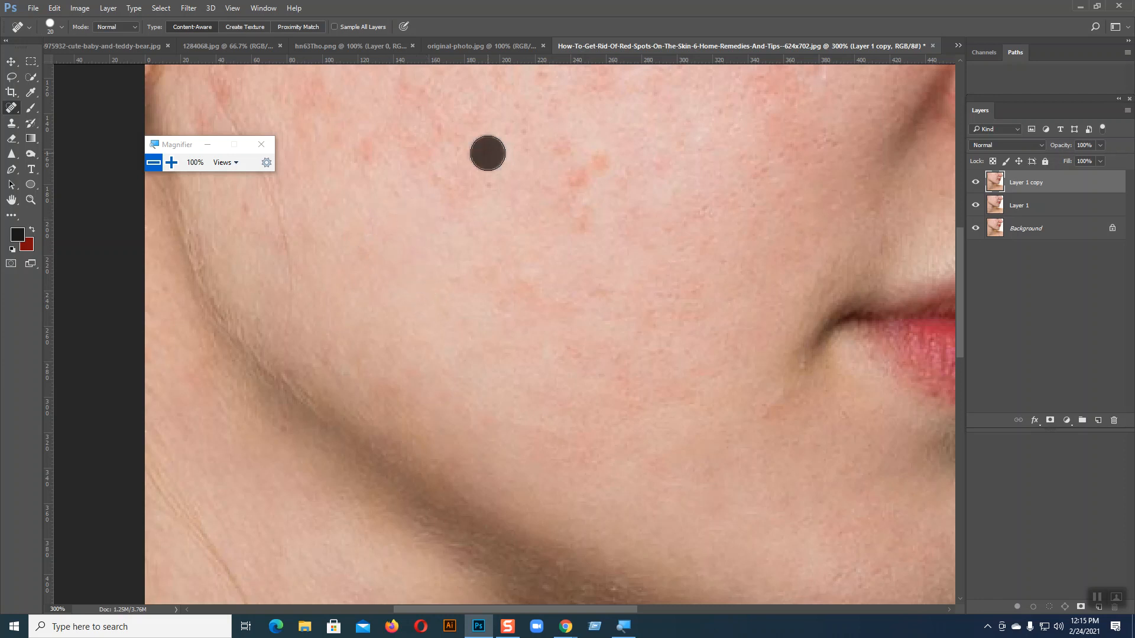
click(481, 185)
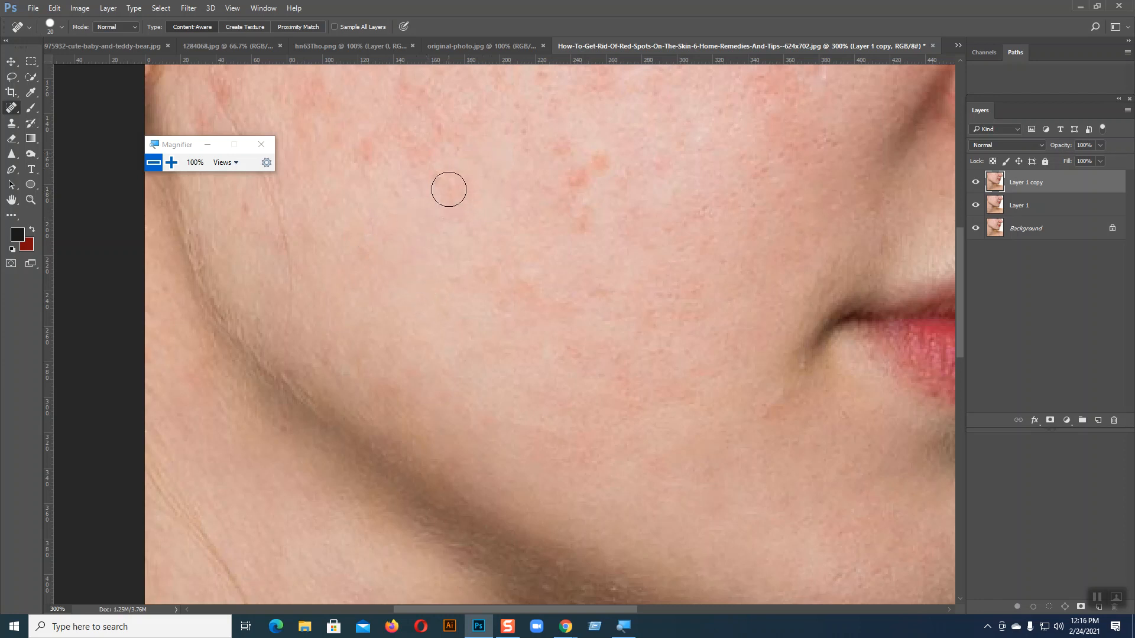
click(461, 213)
- Heal the cluster of orange-red spots at the centre of the cheek and the redness beside it
drag(591, 354, 634, 492)
click(489, 387)
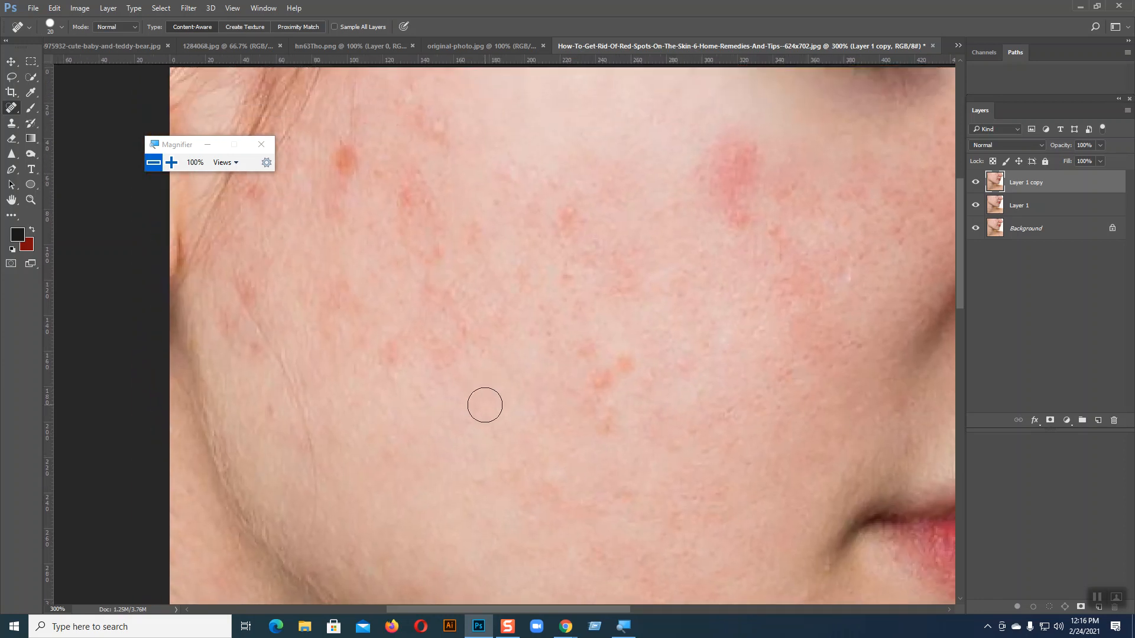
drag(588, 349, 620, 364)
click(591, 401)
click(603, 424)
mouse_move(689, 364)
mouse_down()
mouse_move(676, 362)
mouse_move(714, 346)
mouse_up()
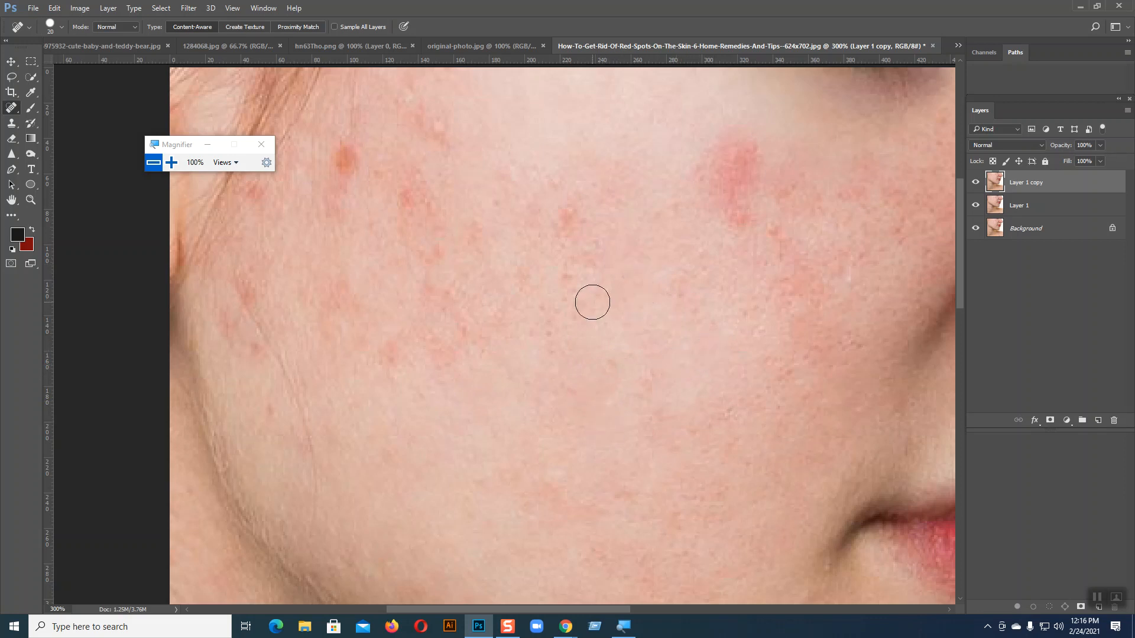
- Heal the spots on the upper middle cheek and brush over the large red patch below the eye
click(568, 220)
mouse_move(588, 203)
mouse_down()
mouse_move(598, 185)
mouse_move(618, 199)
mouse_up()
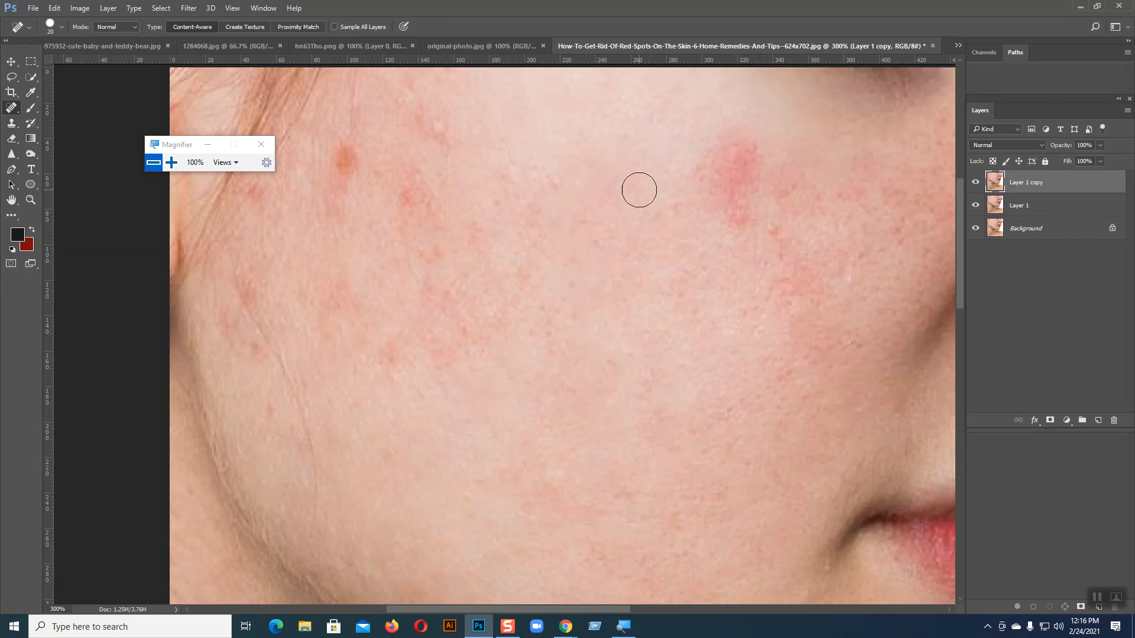
mouse_move(746, 146)
mouse_down()
mouse_move(752, 168)
mouse_move(733, 176)
mouse_move(732, 215)
mouse_move(747, 185)
mouse_move(772, 186)
mouse_up()
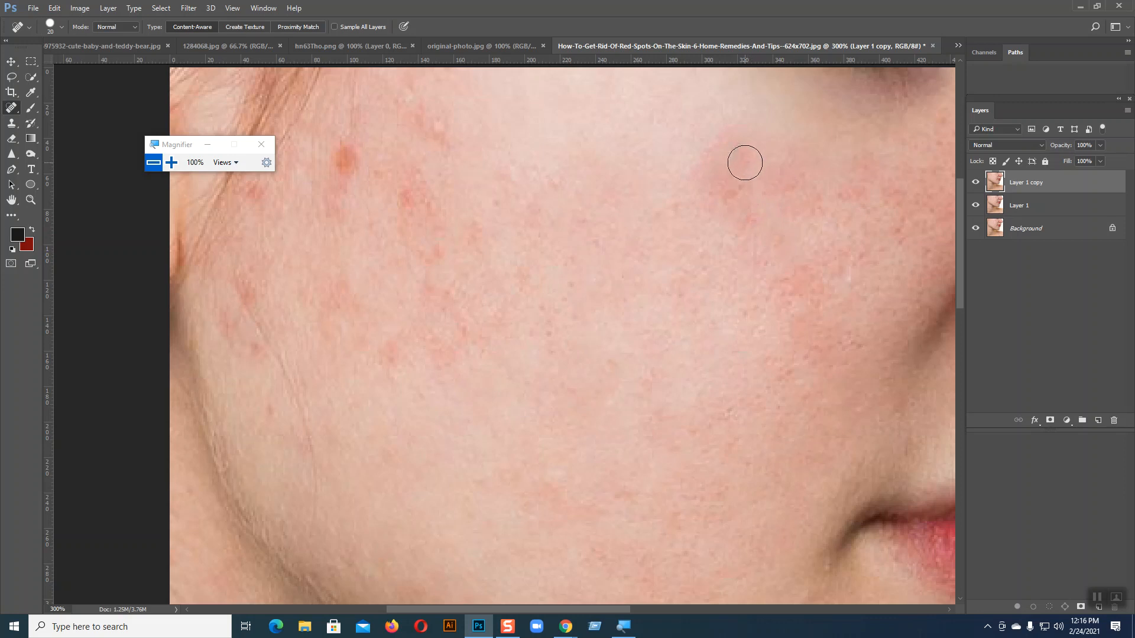
- Heal the dark orange spot near the hair and the spots at the top edge of the cheek
drag(583, 307, 694, 370)
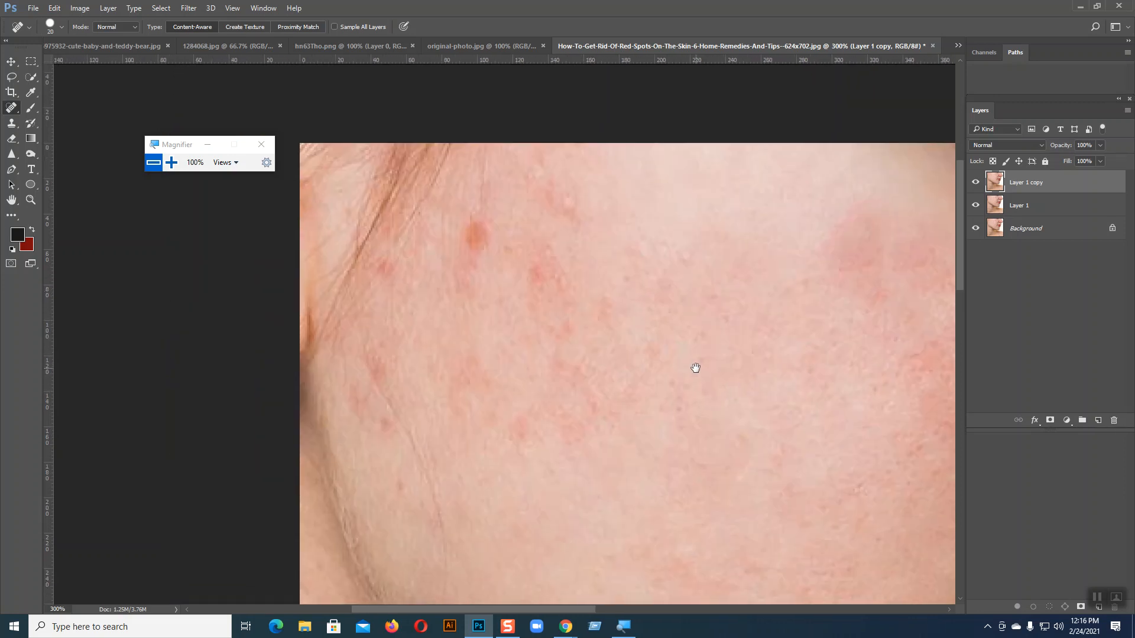
drag(569, 194, 538, 185)
click(474, 233)
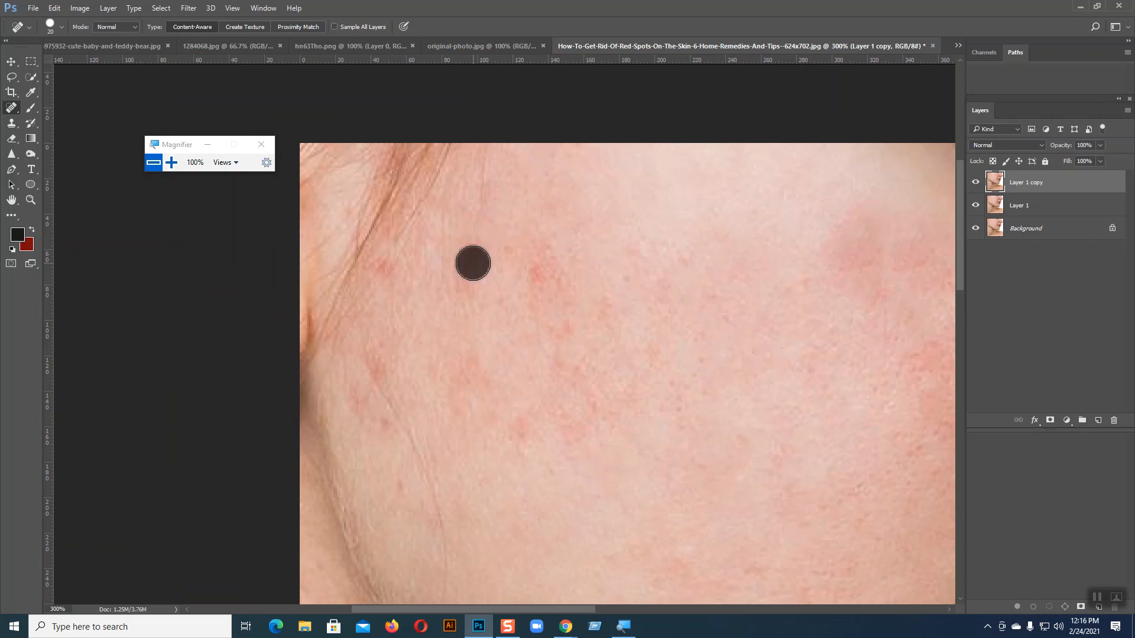
drag(464, 269, 477, 215)
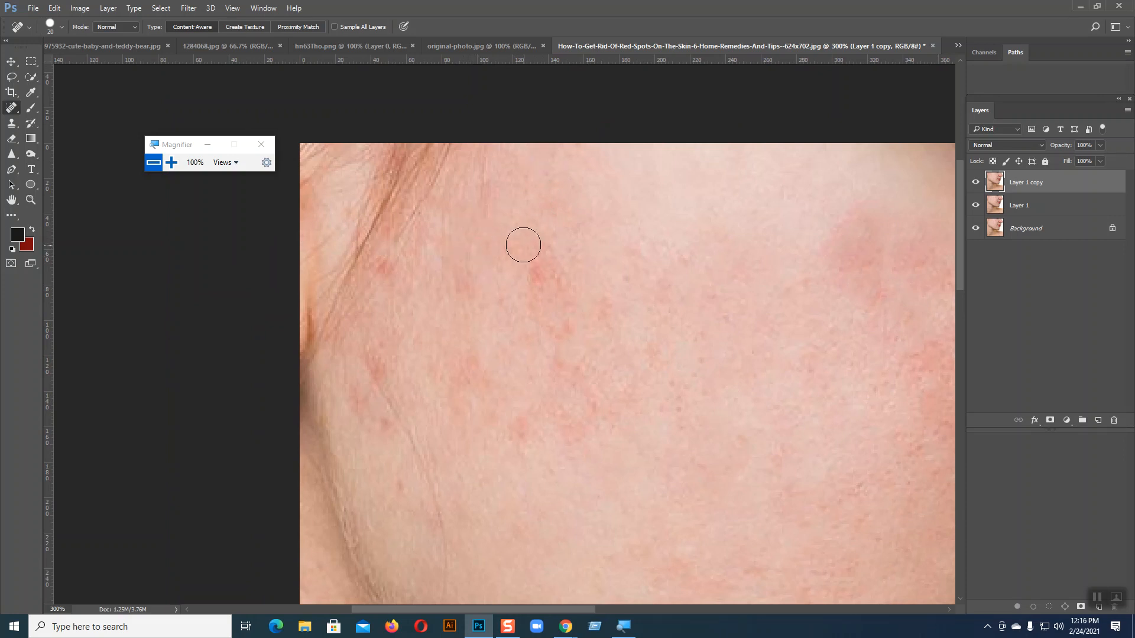
- Heal the column of red blemishes running down the upper cheek from the healed hairline area
drag(550, 245, 564, 338)
click(549, 330)
click(540, 287)
click(531, 268)
click(525, 241)
click(603, 308)
click(576, 361)
click(593, 407)
click(588, 430)
- Heal the faint red blotches on the outer cheek between the ear side and the cheek's centre
click(534, 438)
click(520, 439)
click(462, 391)
click(469, 366)
click(461, 389)
click(461, 408)
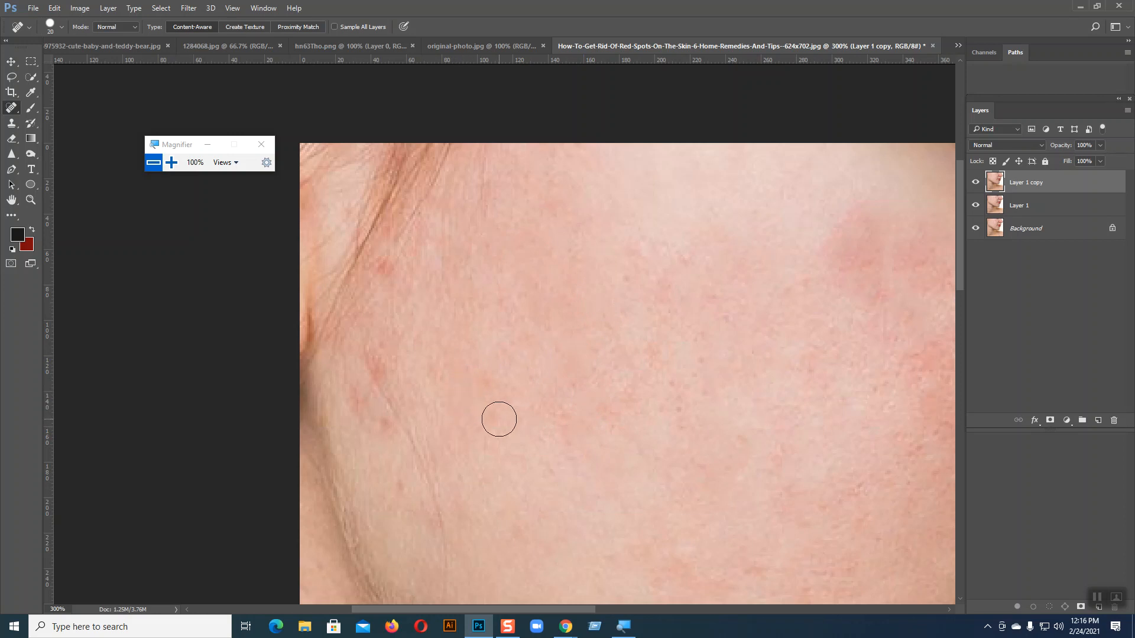
click(489, 388)
- Heal the red spots at the face's edge beside the ear and beneath the hair strands
click(388, 424)
click(360, 409)
click(357, 393)
click(375, 389)
click(376, 369)
click(401, 339)
click(385, 294)
click(383, 267)
click(412, 283)
click(414, 253)
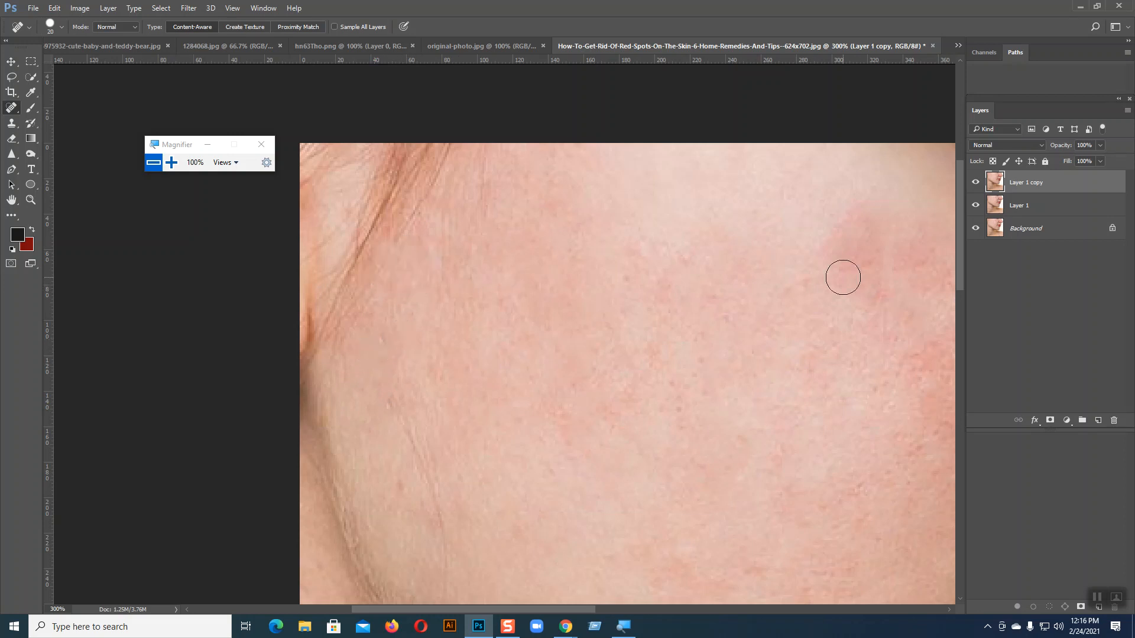
- Heal the leftover reddish patch on the cheek below the eye
scroll(848, 284, down, 3)
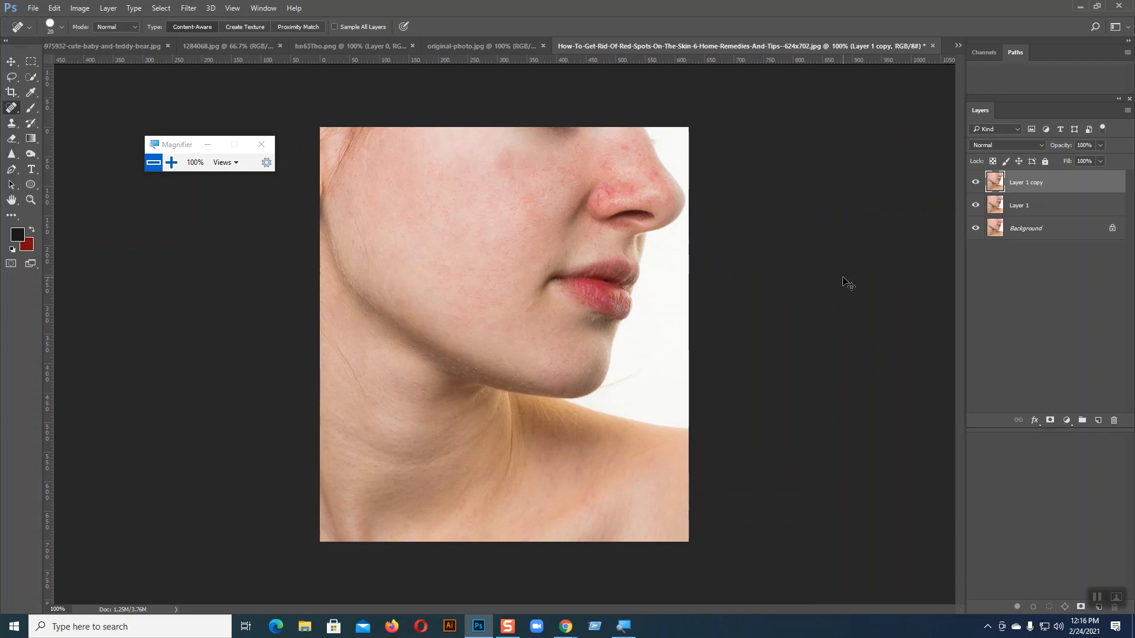
scroll(849, 285, up, 1)
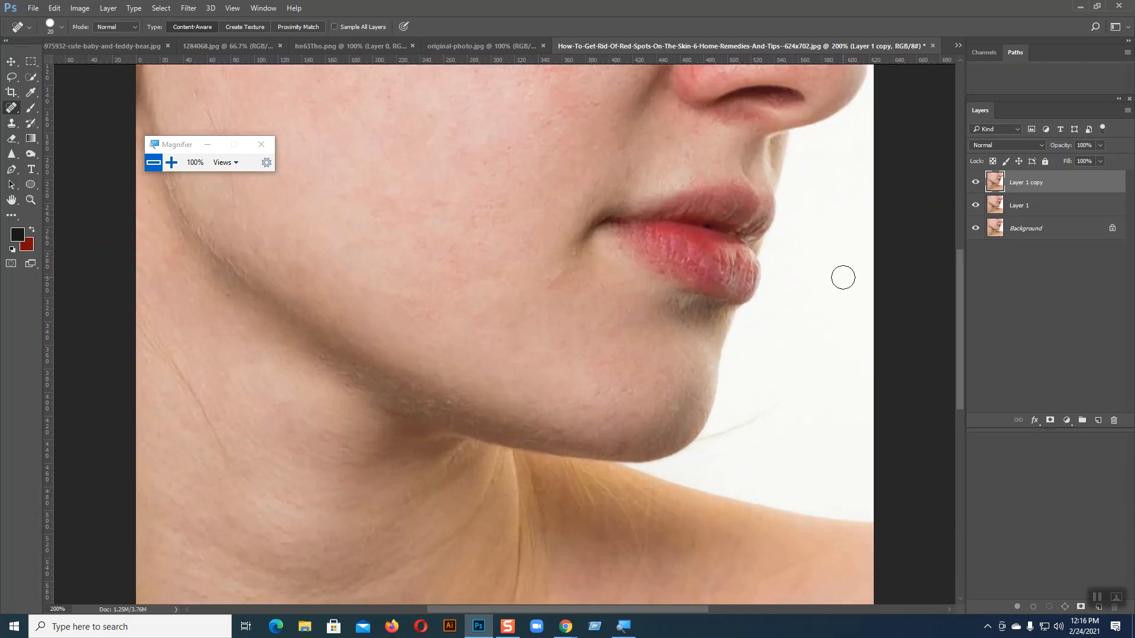
drag(474, 220, 466, 485)
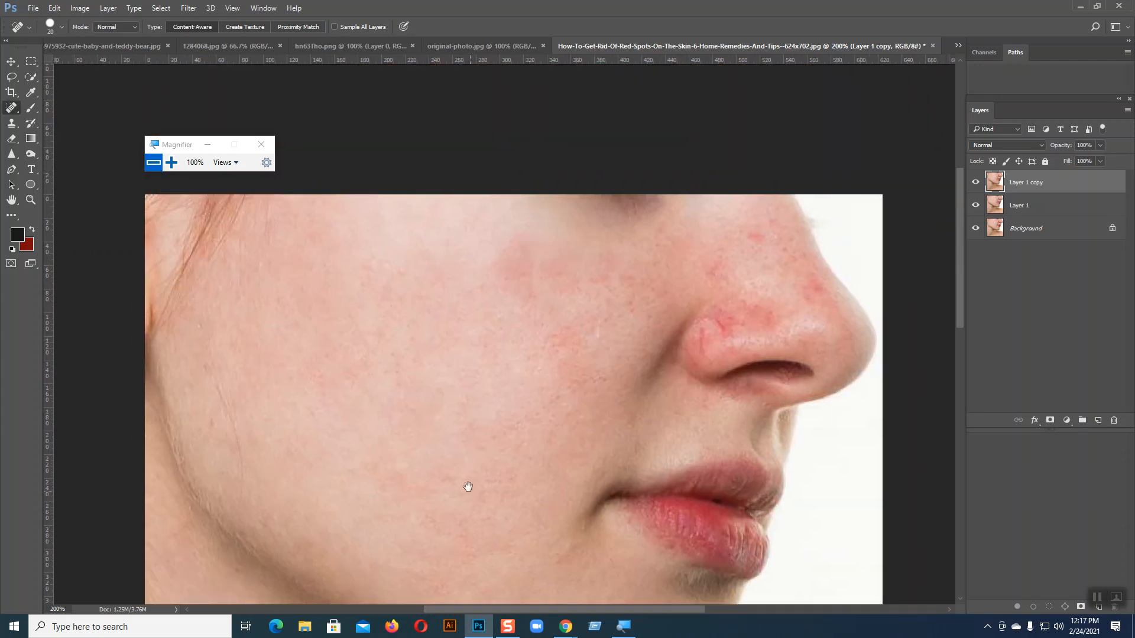
click(520, 254)
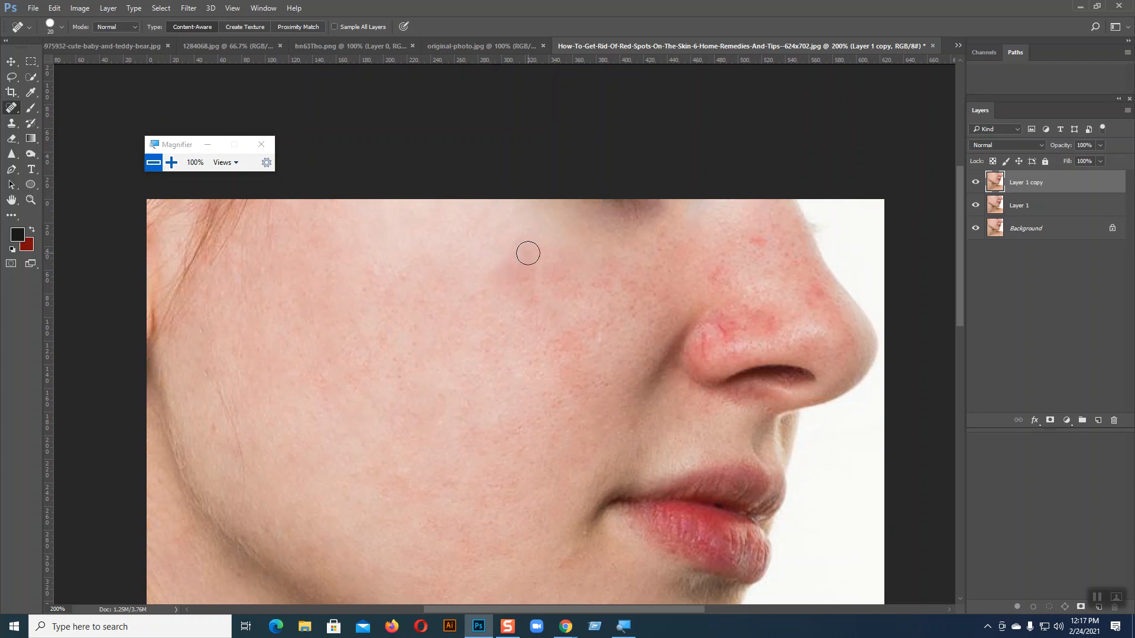
click(506, 271)
click(501, 282)
click(526, 277)
click(529, 261)
click(535, 313)
- Heal the red spots on the bridge and side of the nose
click(763, 253)
click(817, 293)
click(727, 265)
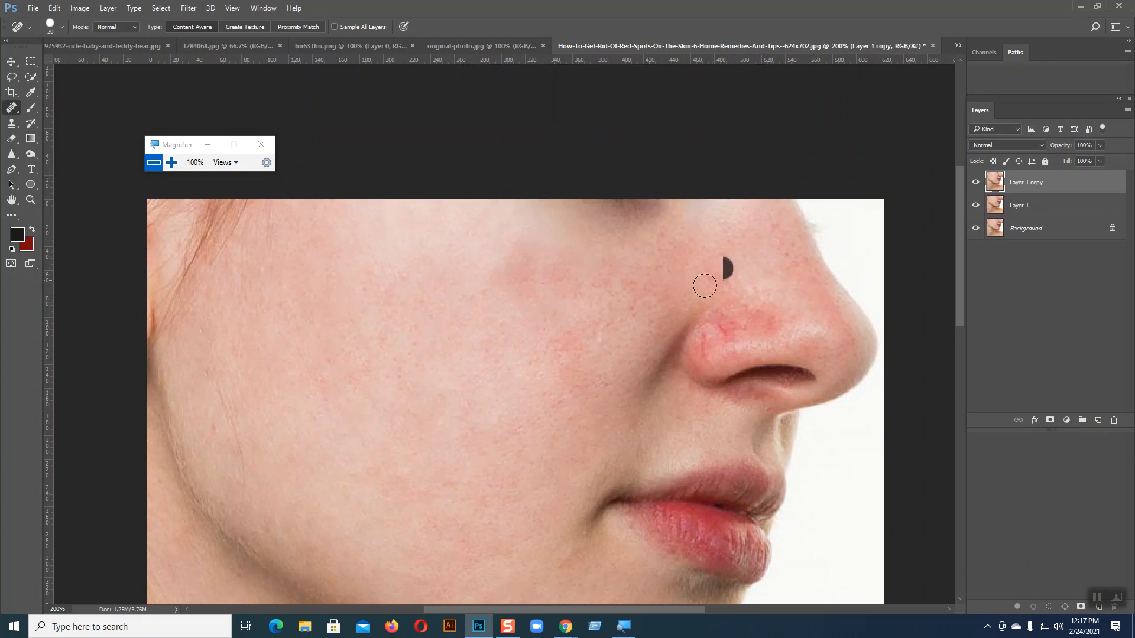
- Set the brush size to 15 and heal the redness above and around the nostril wing
key(bracketleft)
key(bracketright)
click(752, 316)
click(744, 307)
click(746, 326)
click(731, 326)
click(725, 327)
click(718, 321)
click(722, 317)
click(727, 322)
click(726, 334)
click(707, 342)
click(703, 336)
click(703, 349)
click(701, 327)
click(708, 357)
click(693, 348)
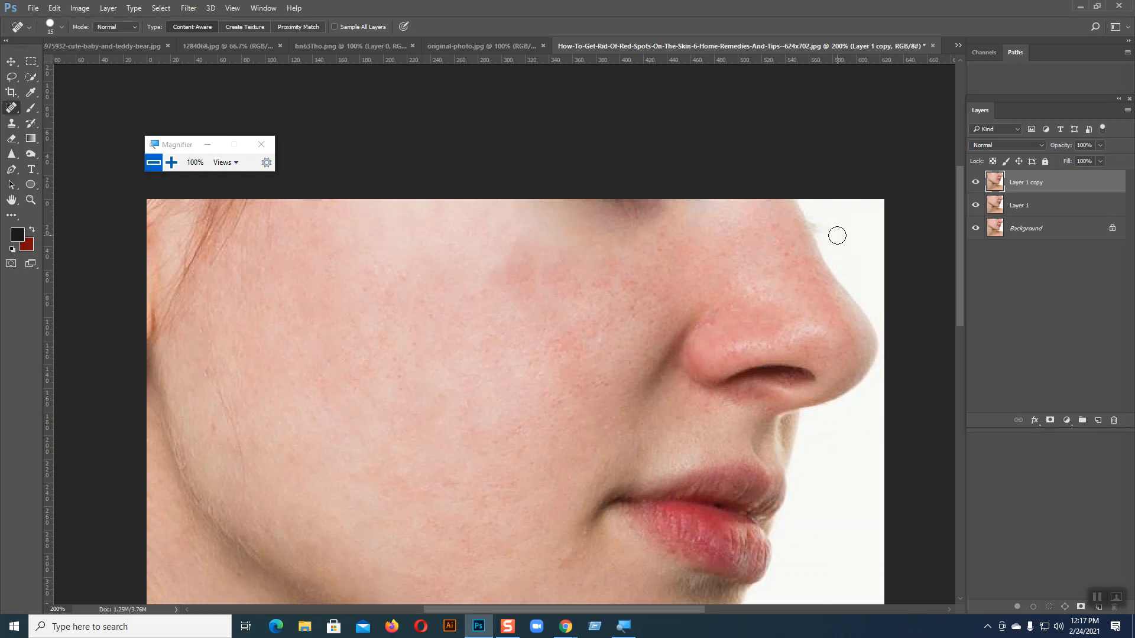
- Toggle the visibility of Layer 1 copy to compare the healed face with the original photo
key(ctrl+minus)
key(ctrl+minus)
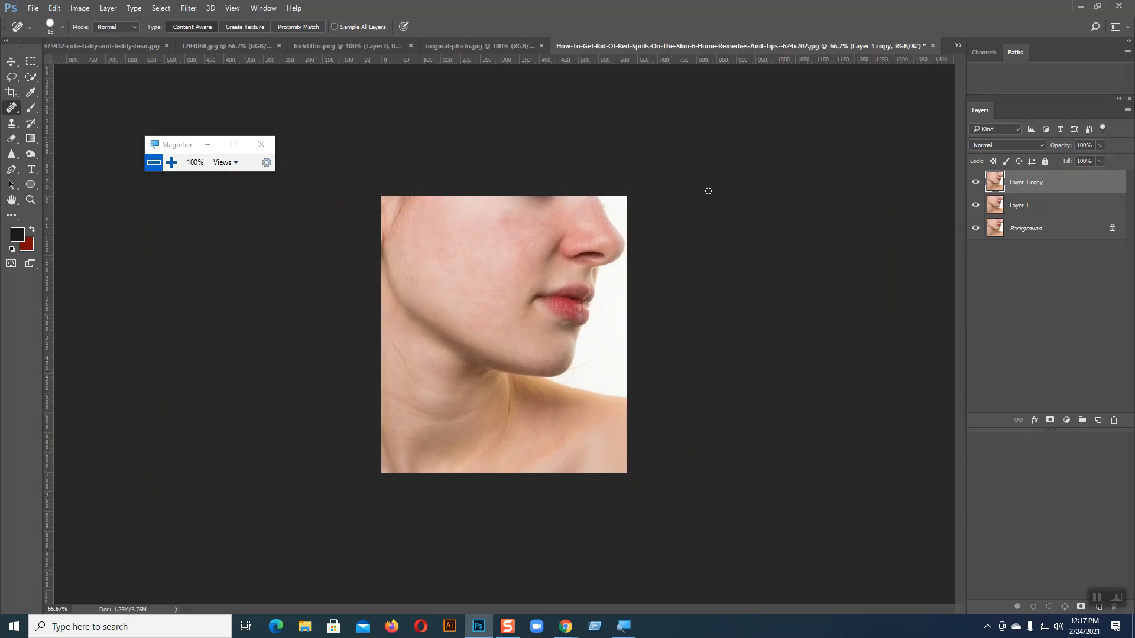
click(976, 183)
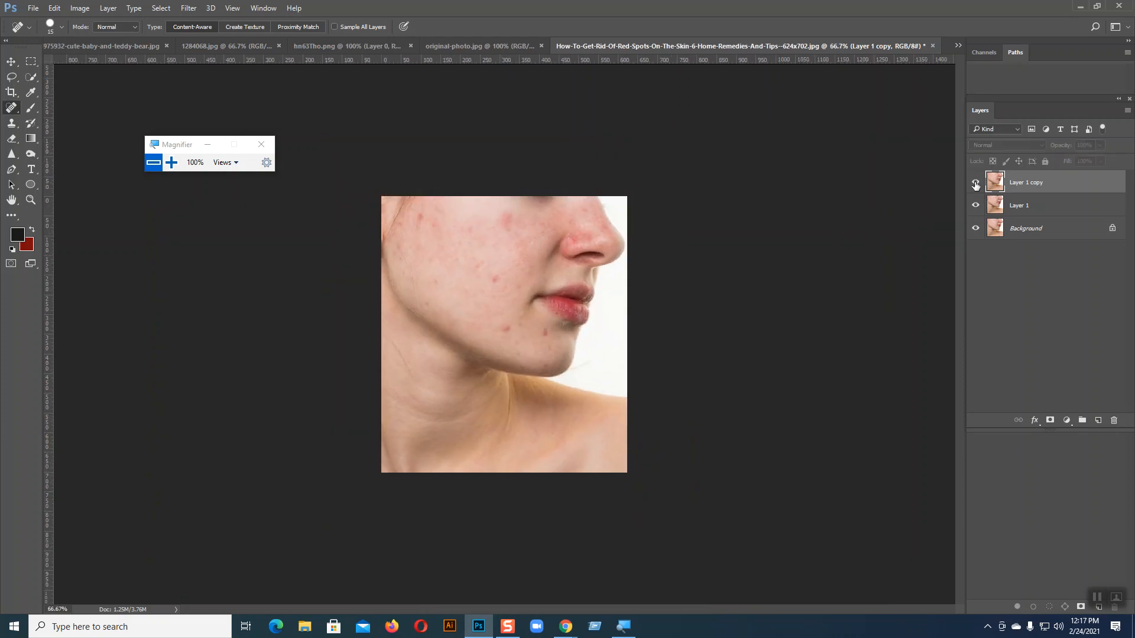
click(975, 182)
click(976, 183)
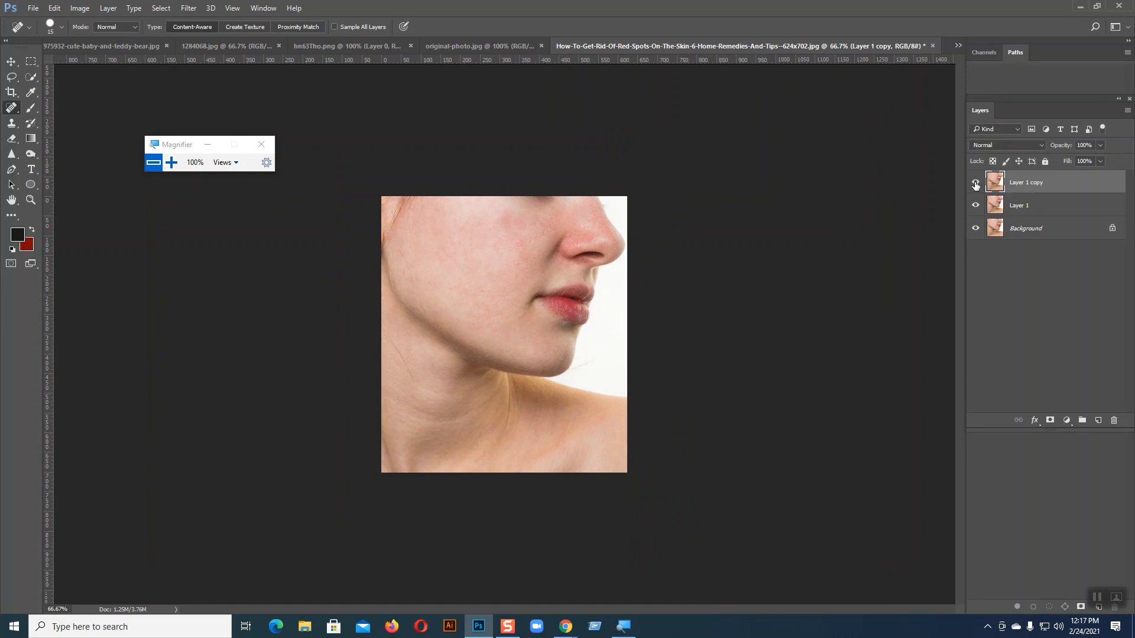
key(ctrl+plus)
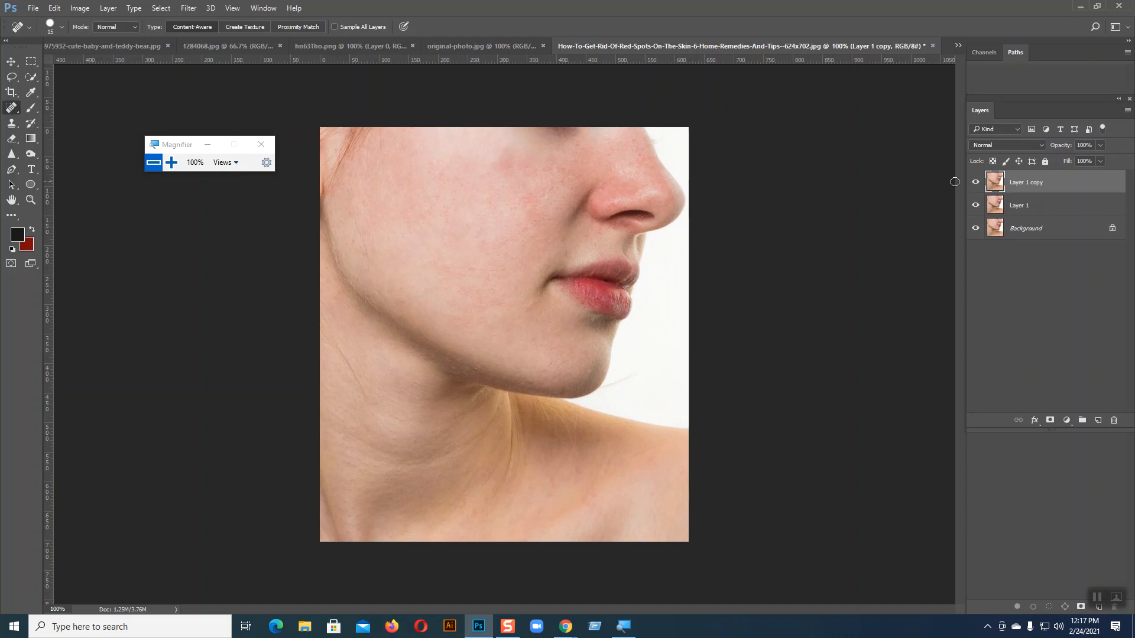
right_click(12, 110)
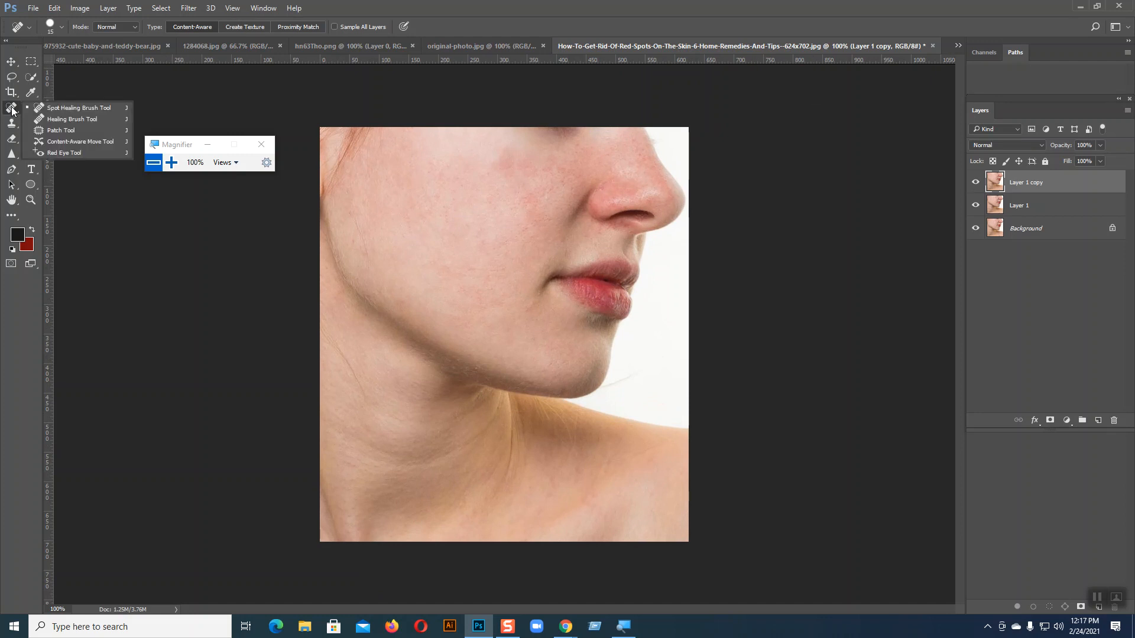
click(12, 111)
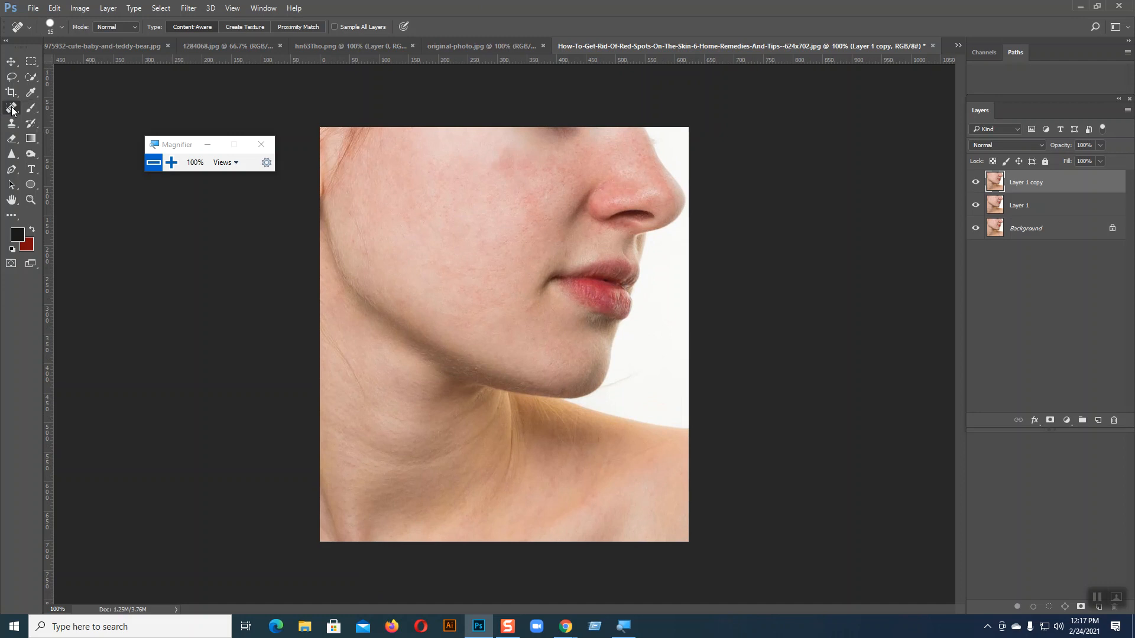
- Browse the Images folder inside Desktop-11-09 on the G: drive for another photo suitable for retouching
click(33, 8)
click(36, 32)
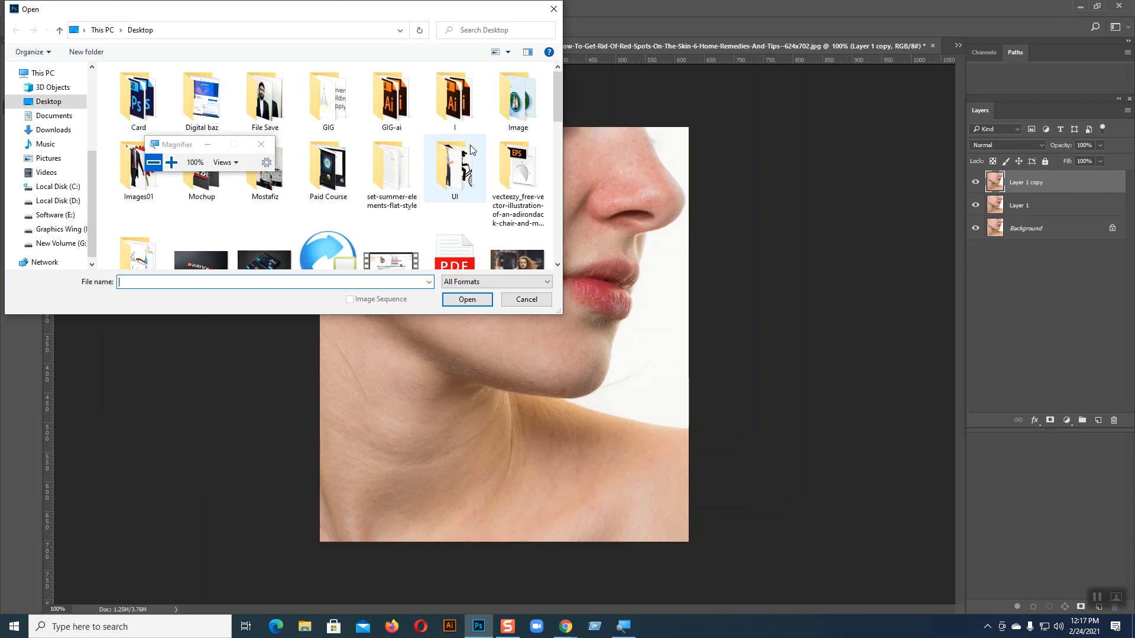
drag(188, 147, 659, 134)
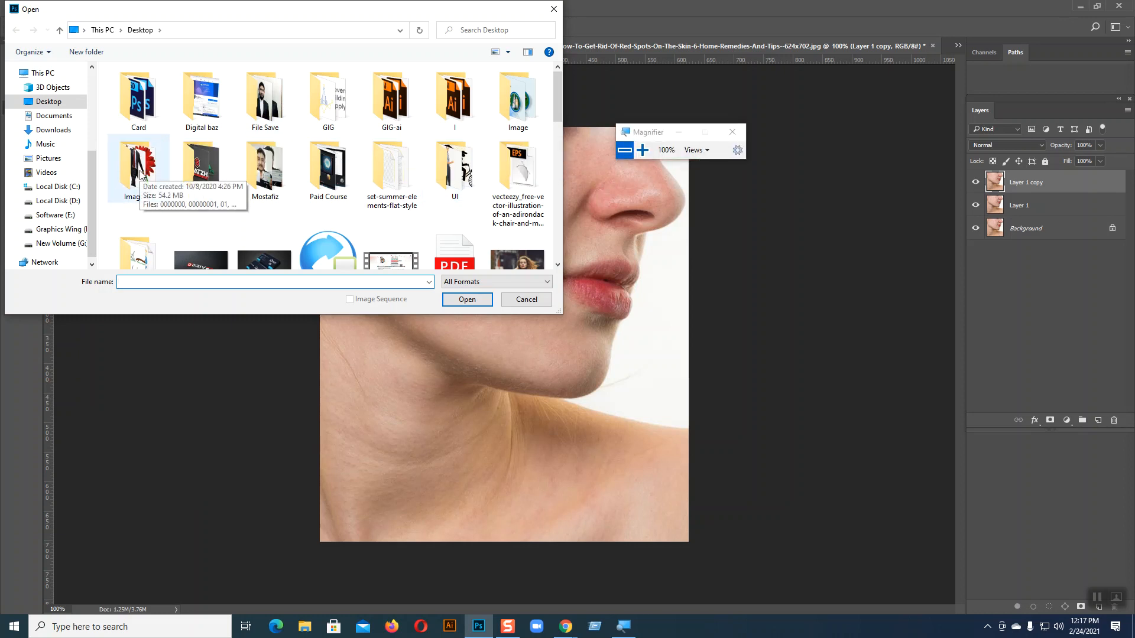
click(59, 243)
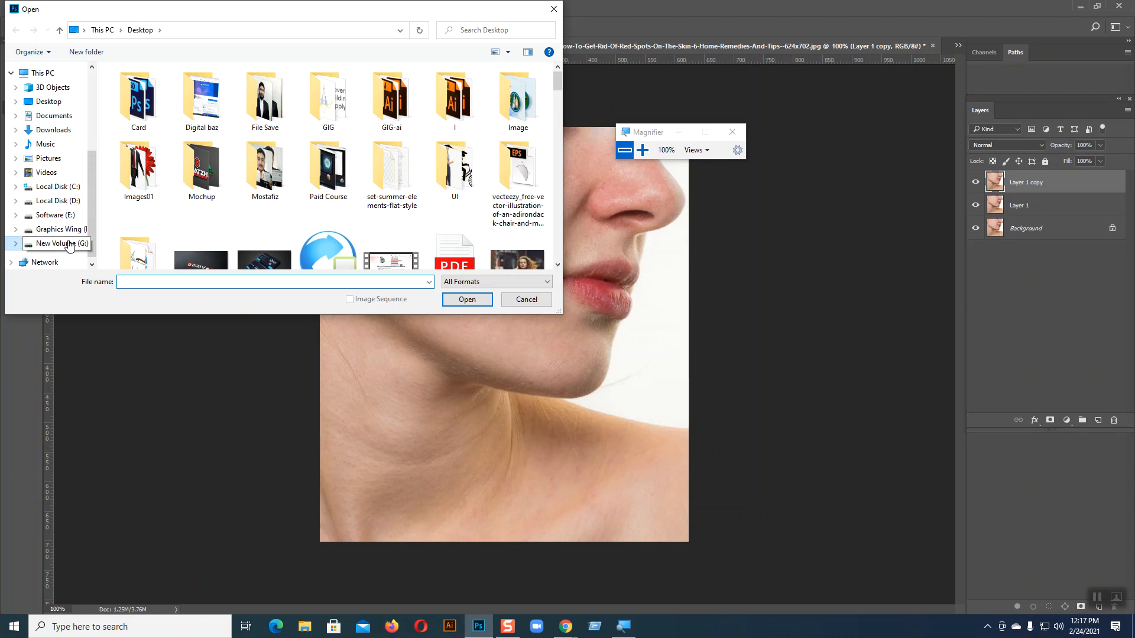
double_click(407, 192)
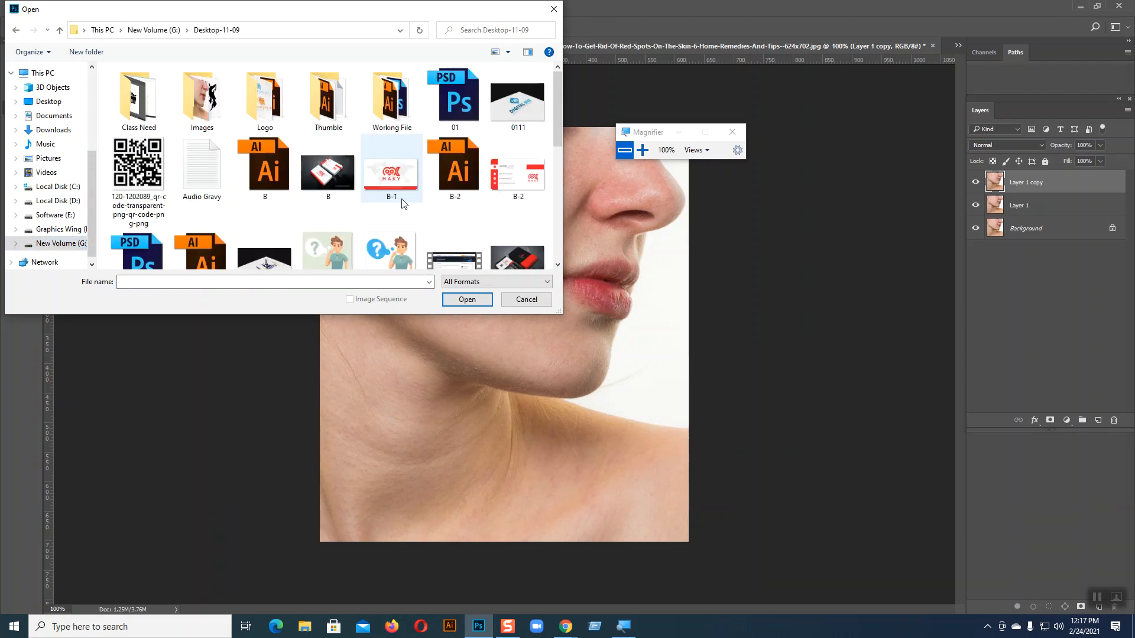
double_click(223, 106)
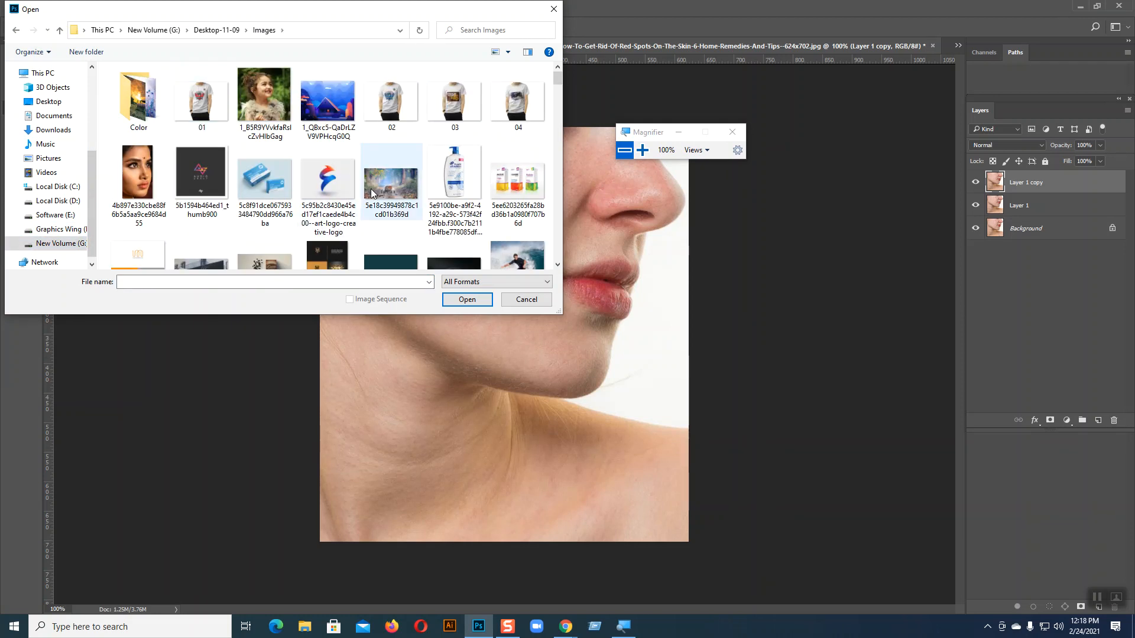
scroll(373, 194, down, 1)
scroll(372, 193, down, 5)
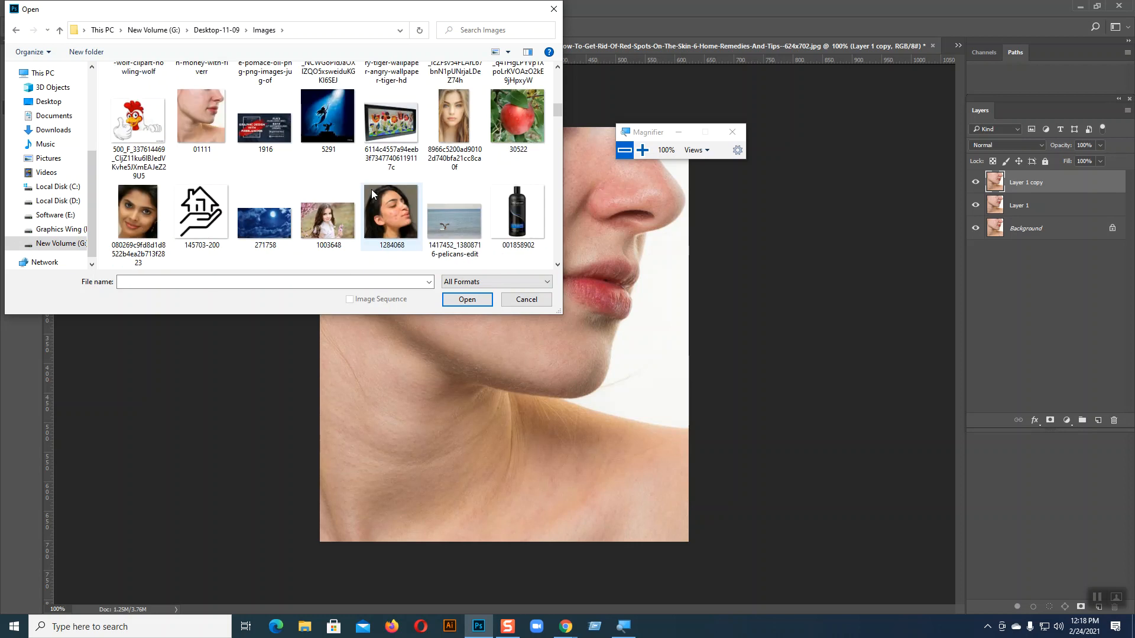
scroll(371, 189, down, 5)
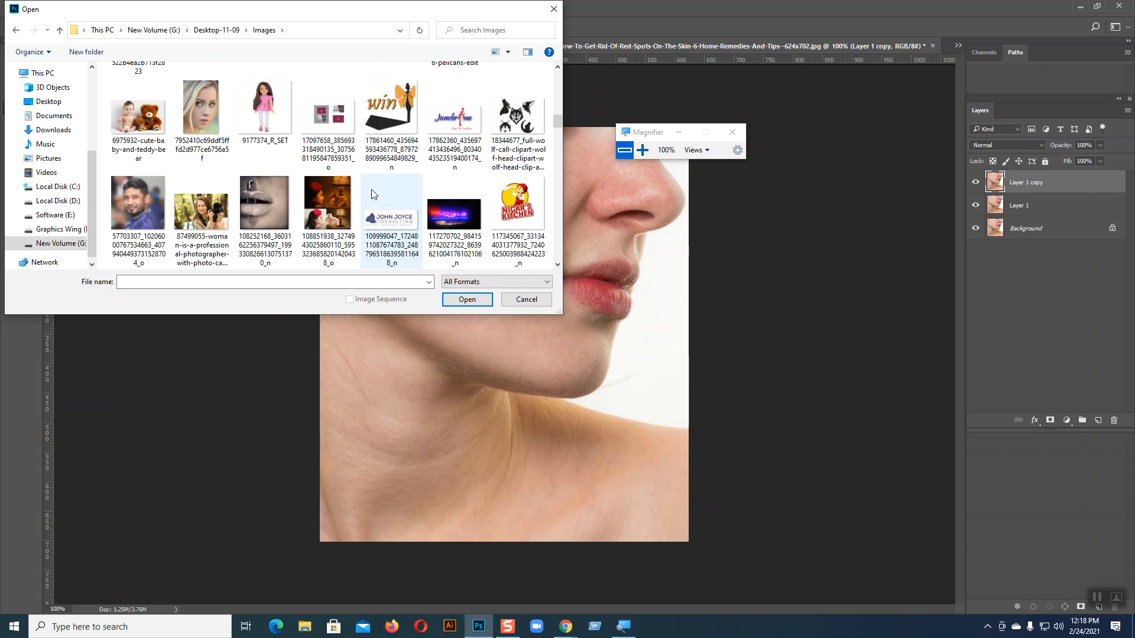
scroll(372, 192, down, 3)
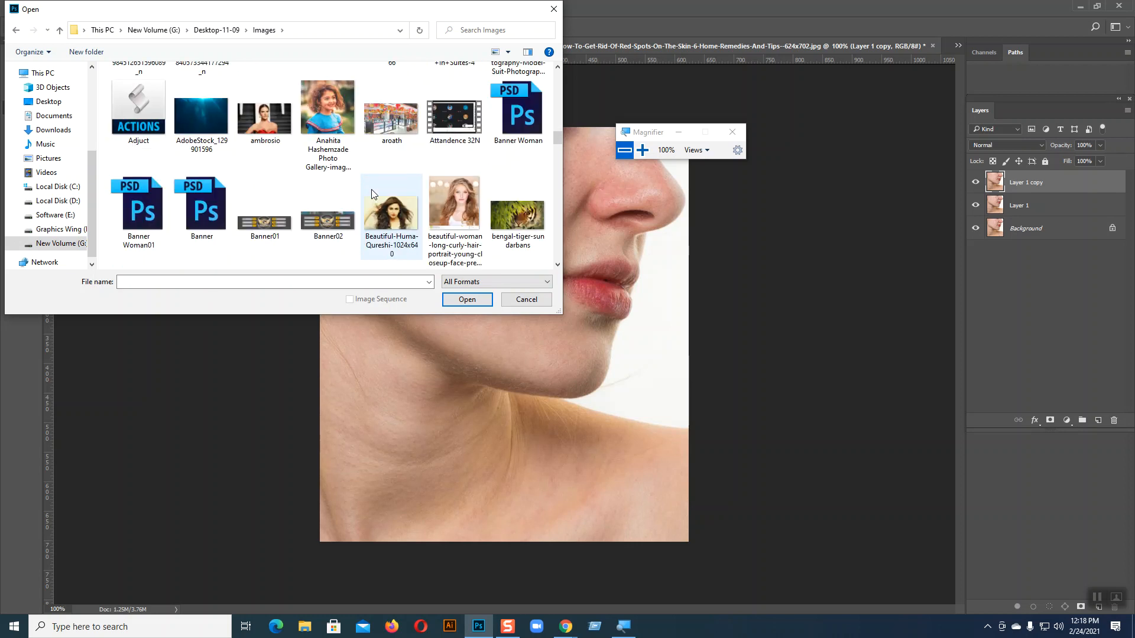
scroll(372, 193, down, 3)
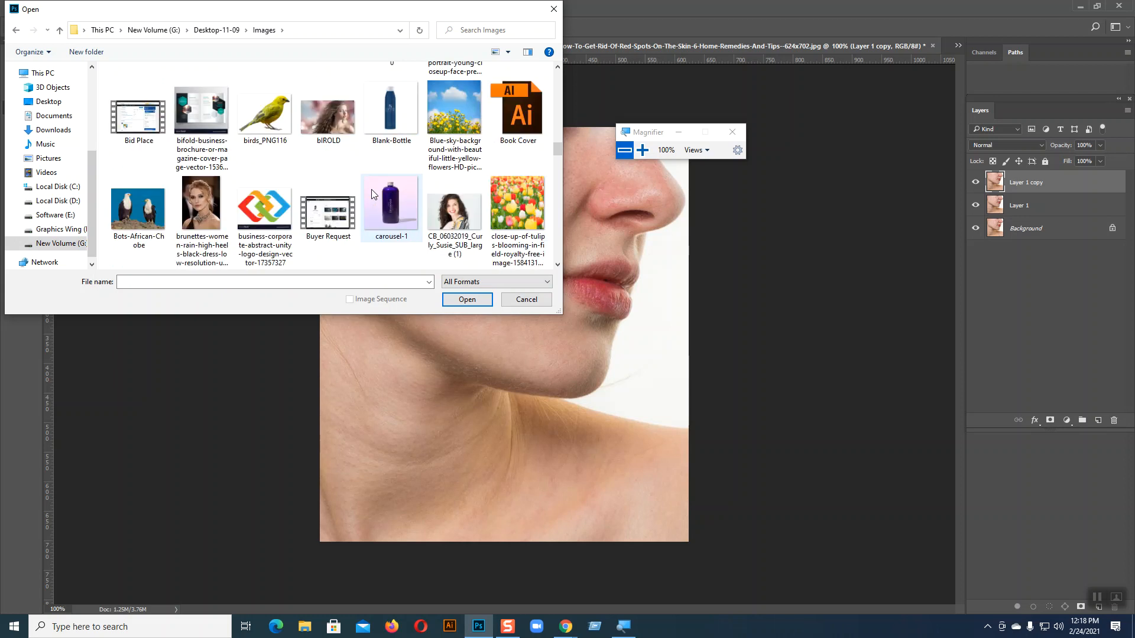
scroll(372, 193, down, 3)
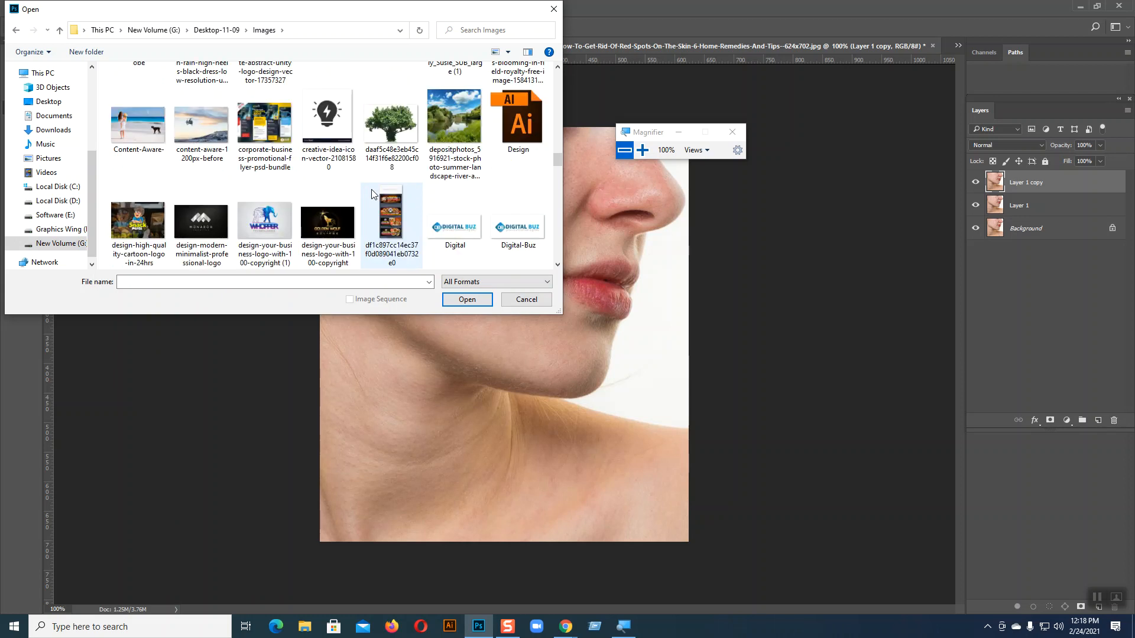
key(Escape)
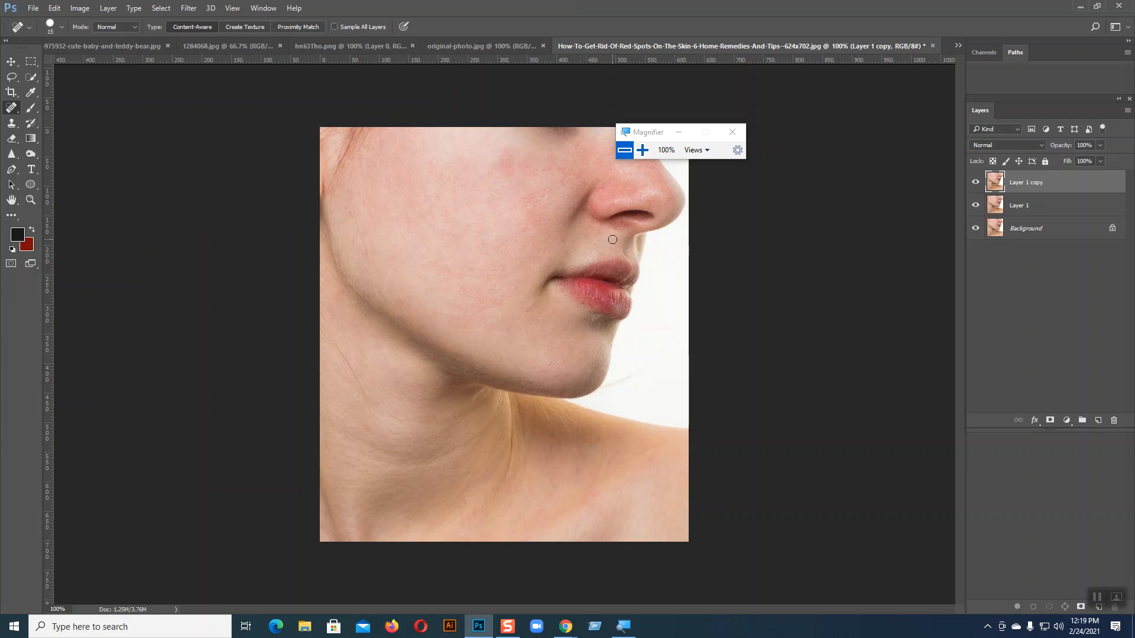
- Try the Spot Healing Brush on the red spots on the cheek beside the mouth in original-photo.jpg
click(510, 46)
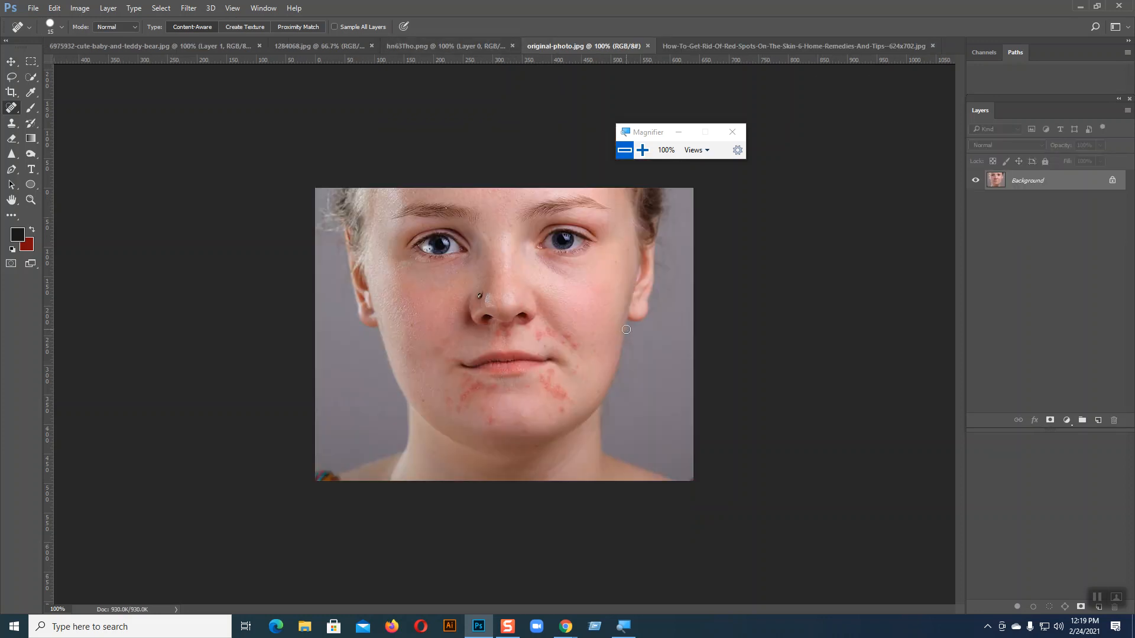
key(ctrl+plus)
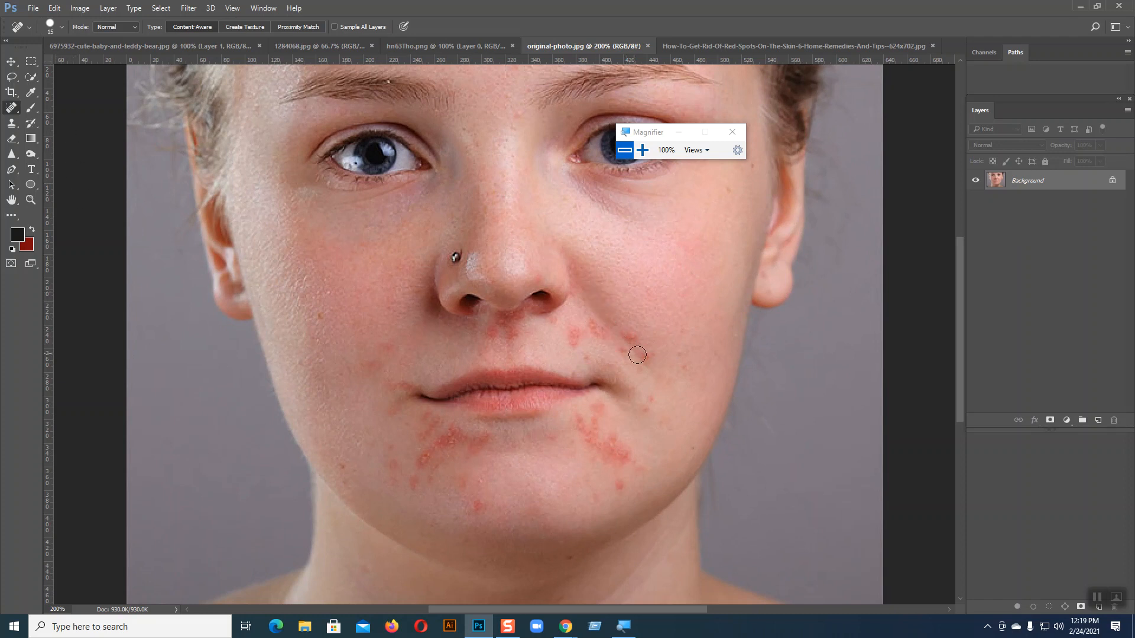
click(631, 336)
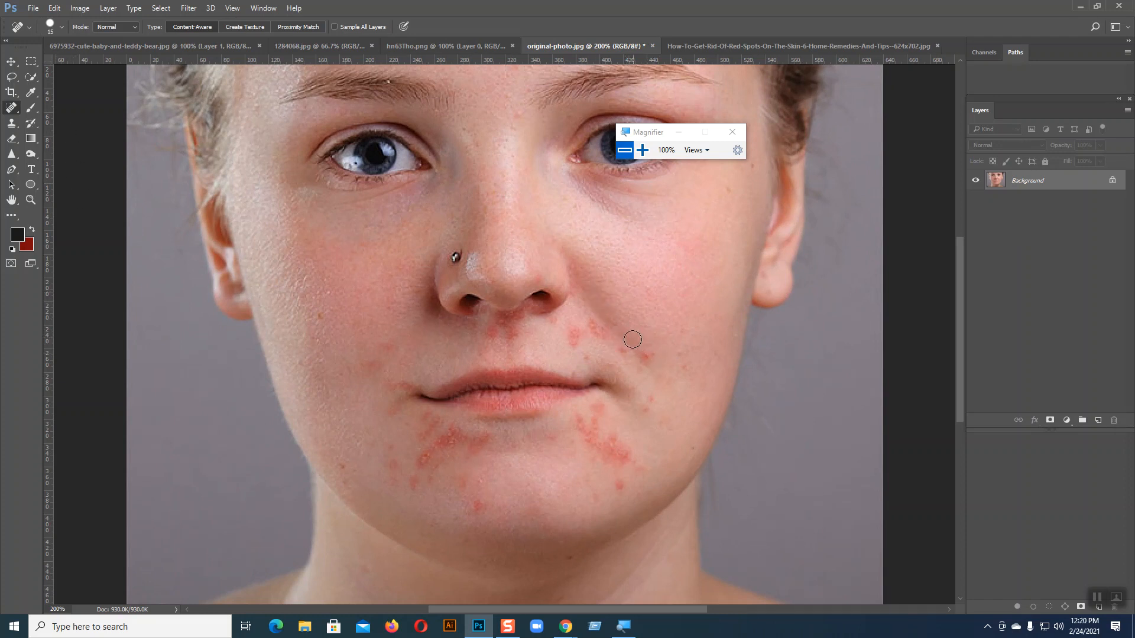
click(645, 357)
right_click(12, 109)
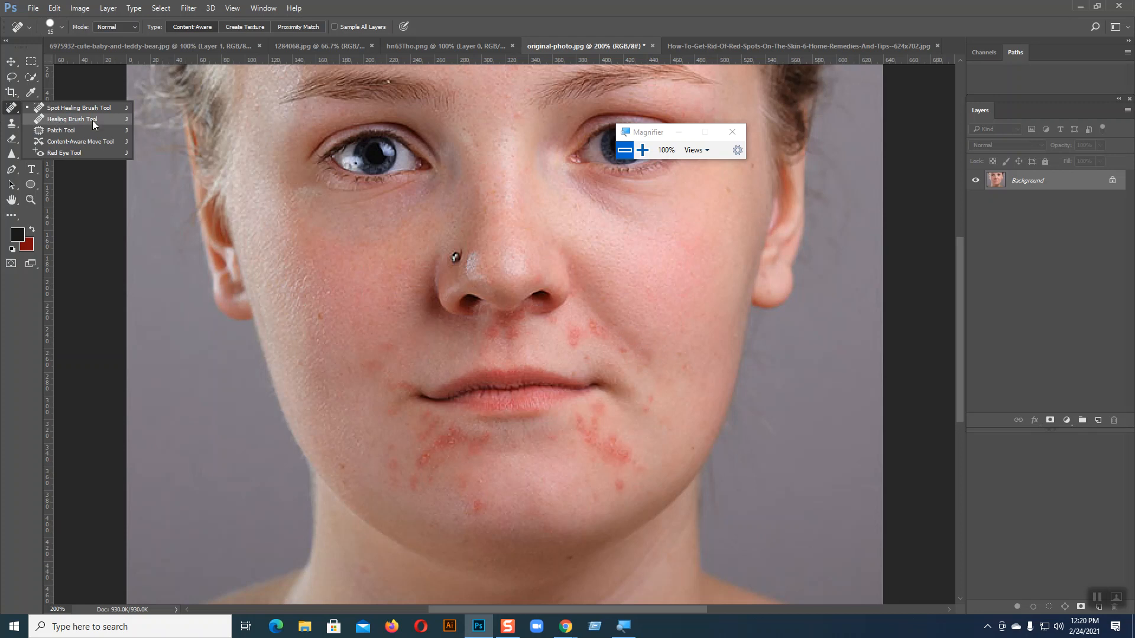
click(13, 109)
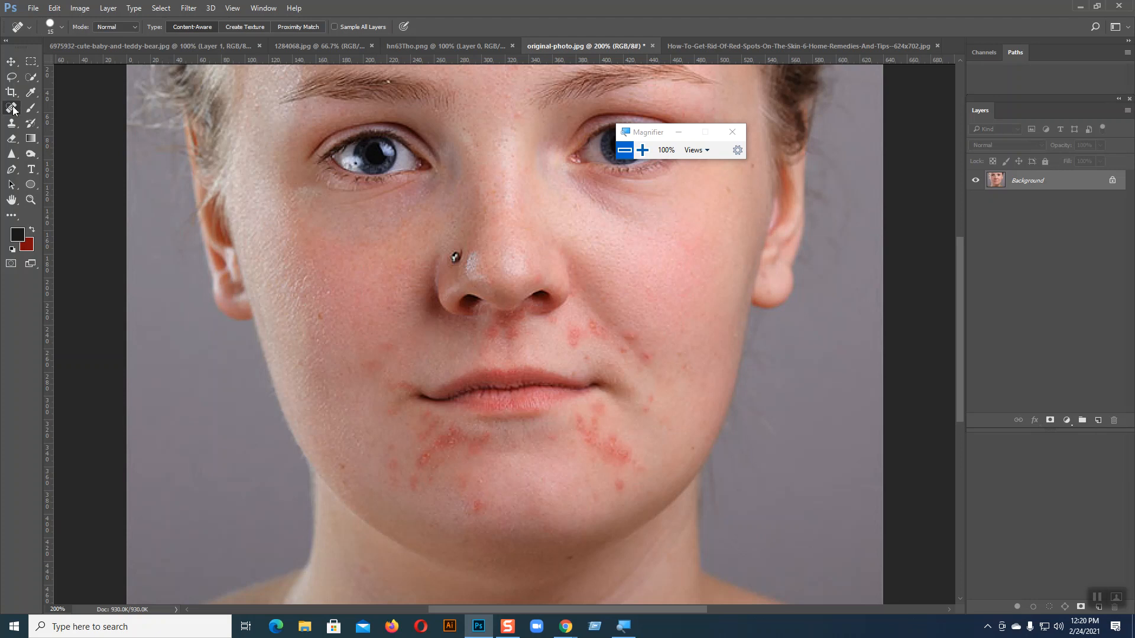
- In the baby and teddy bear image, Clone Stamp a patch onto the wall between them at size 45 and set Layer 1 to Normal blending
click(149, 47)
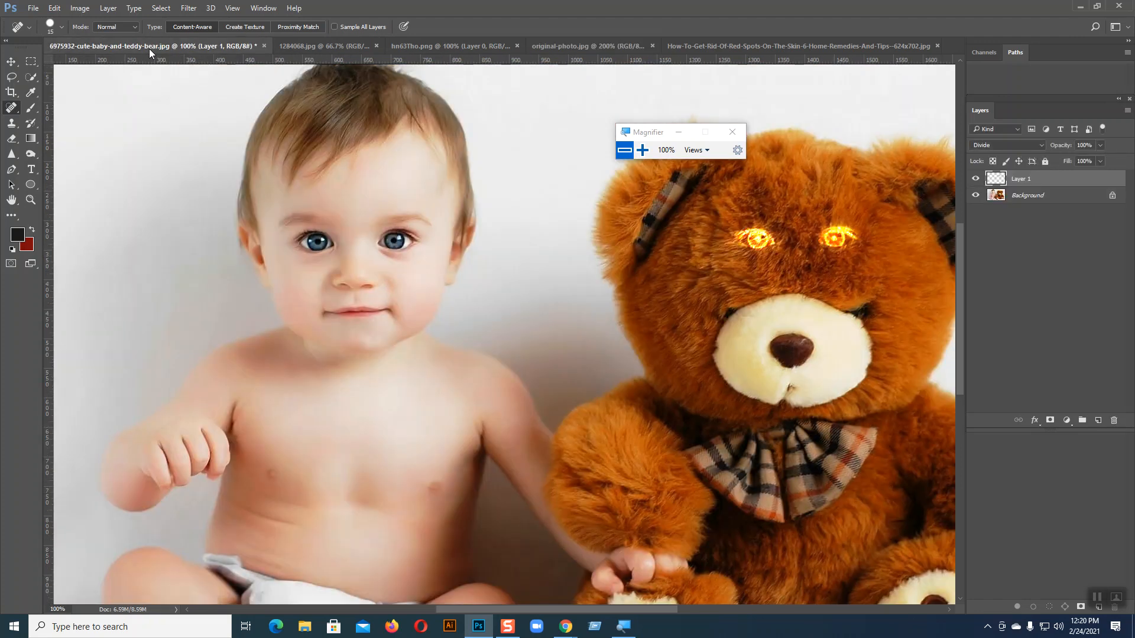
drag(11, 123, 44, 129)
click(44, 127)
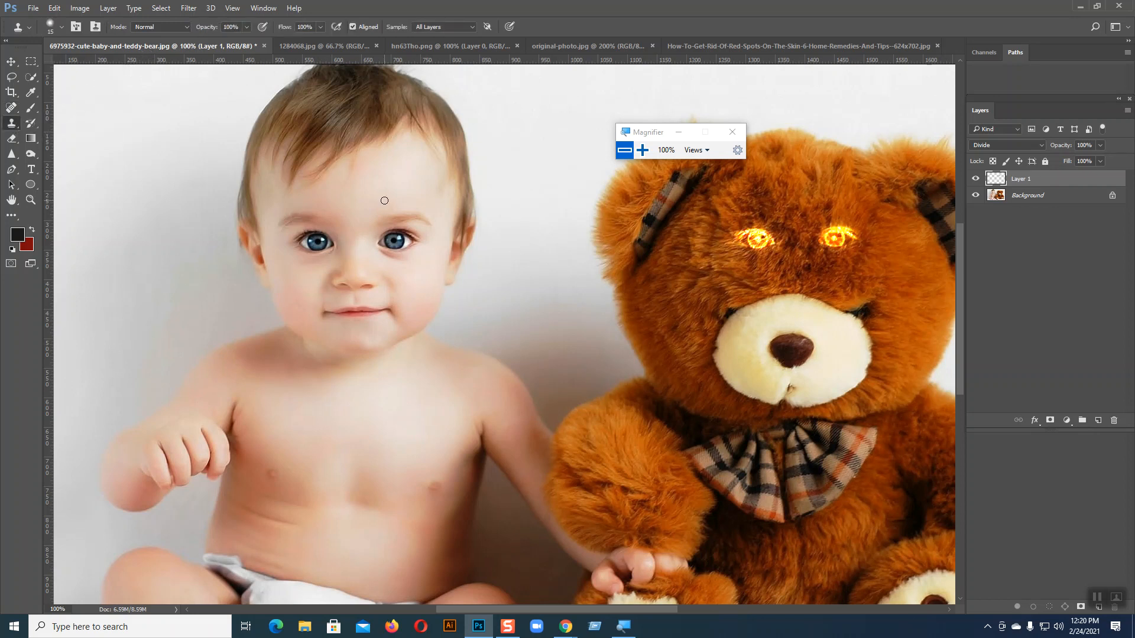
key(bracketright)
key(bracketright)
key(bracketright)
key(bracketright)
key(bracketright)
mouse_move(548, 379)
mouse_down()
mouse_move(568, 360)
mouse_move(544, 369)
mouse_move(554, 375)
mouse_up()
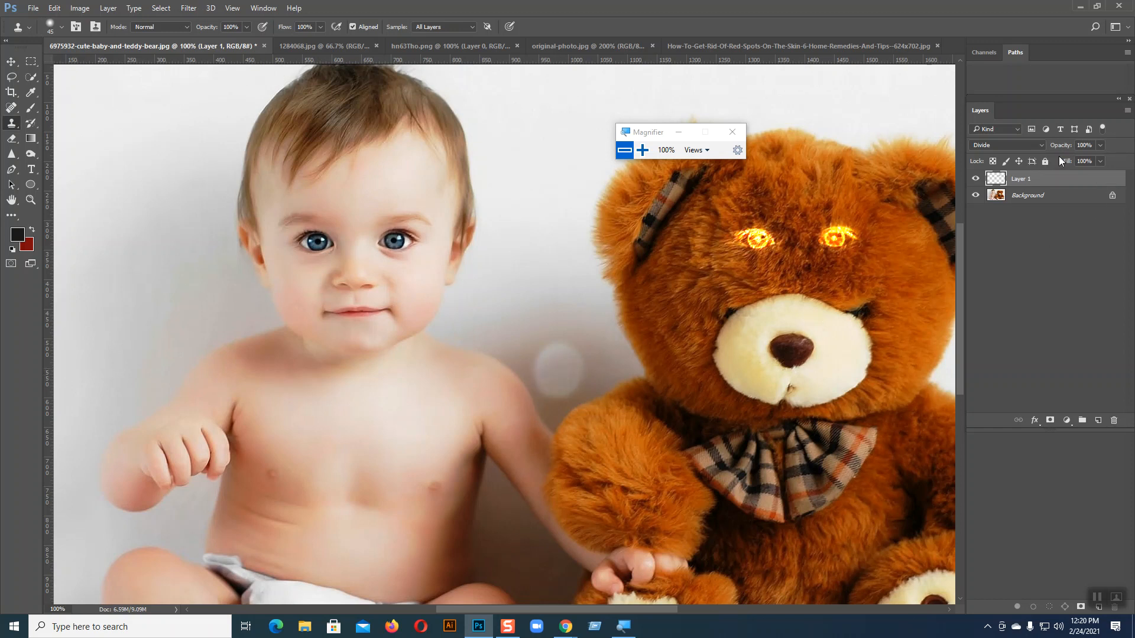
click(1017, 145)
click(999, 155)
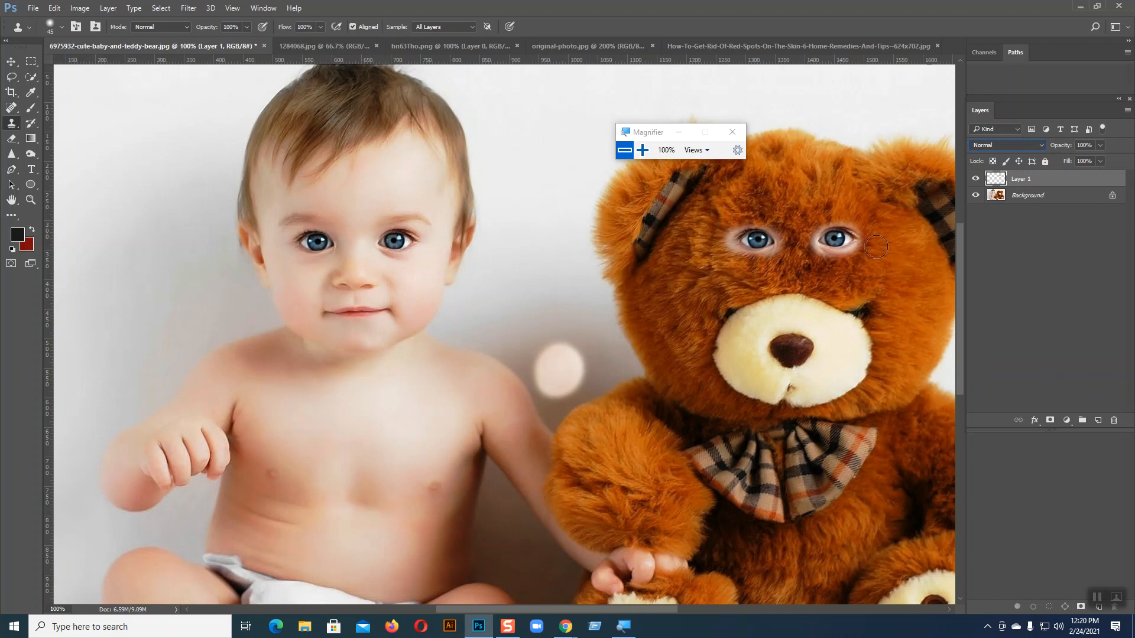
- Switch to the Healing Brush, set its size to 35 and sample the skin on the baby's forehead
right_click(9, 112)
click(47, 120)
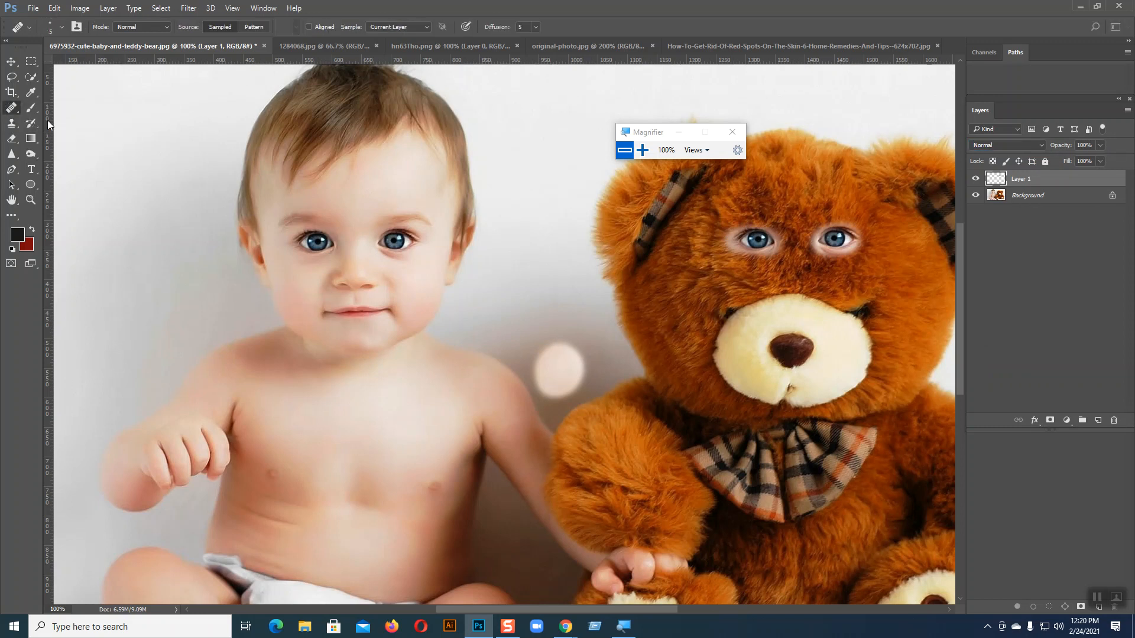
key(ctrl+plus)
drag(446, 273, 560, 458)
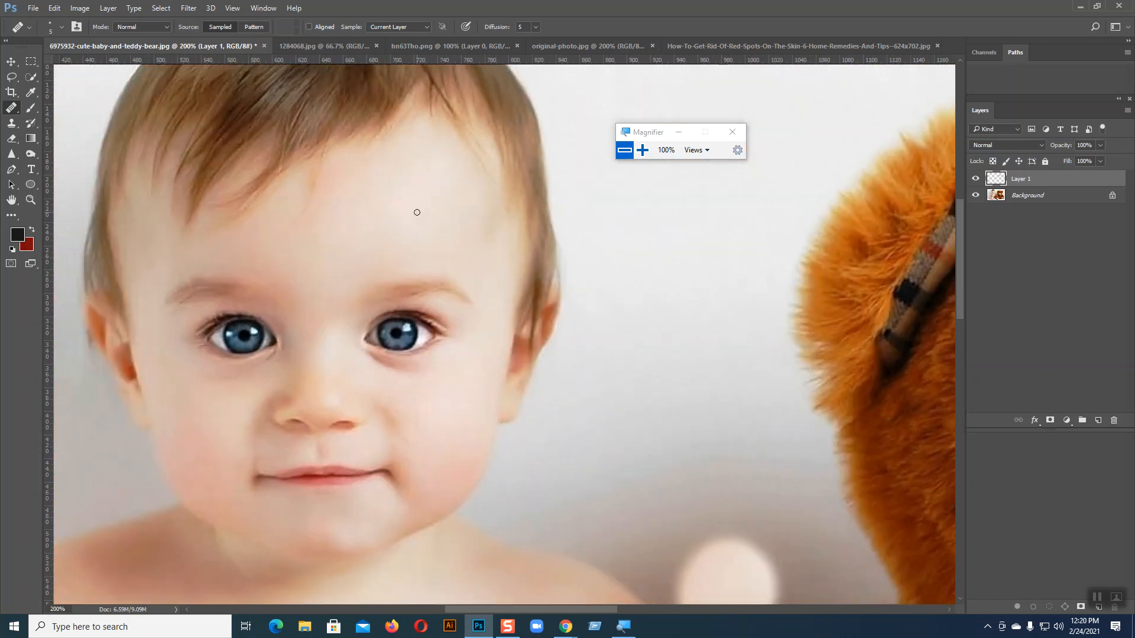
key(bracketright)
key(bracketright)
key(bracketright)
key(bracketright)
key(bracketright)
alt+click(404, 196)
scroll(748, 416, down, 3)
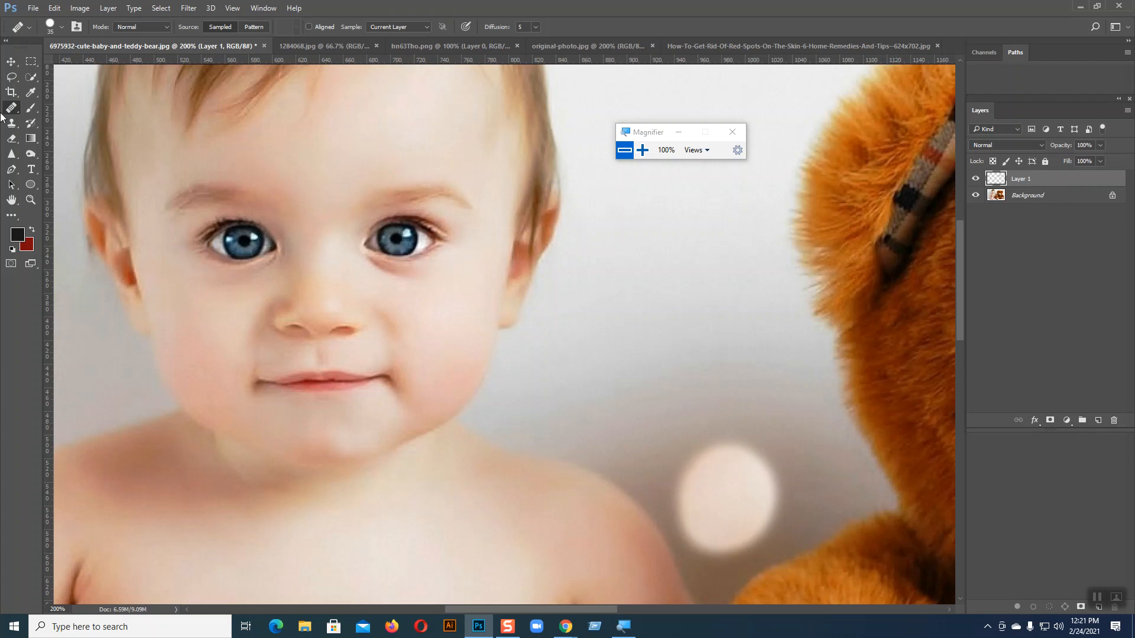
- Delete Layer 1 with the cloned eyes and wall patch, and add a new empty layer above the Background
click(11, 61)
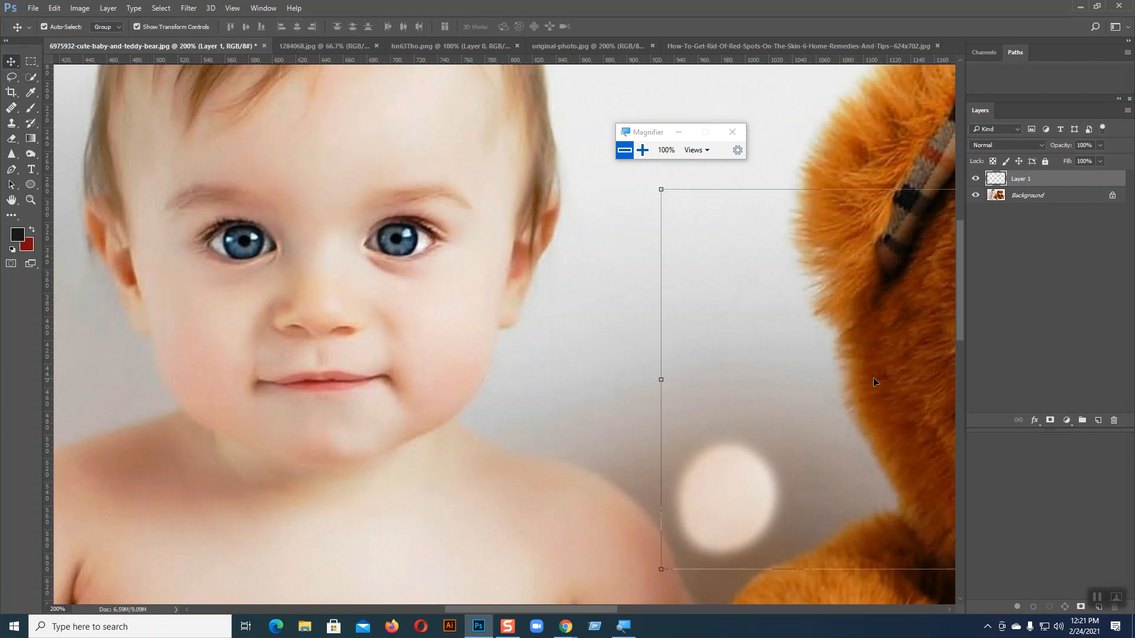
key(Delete)
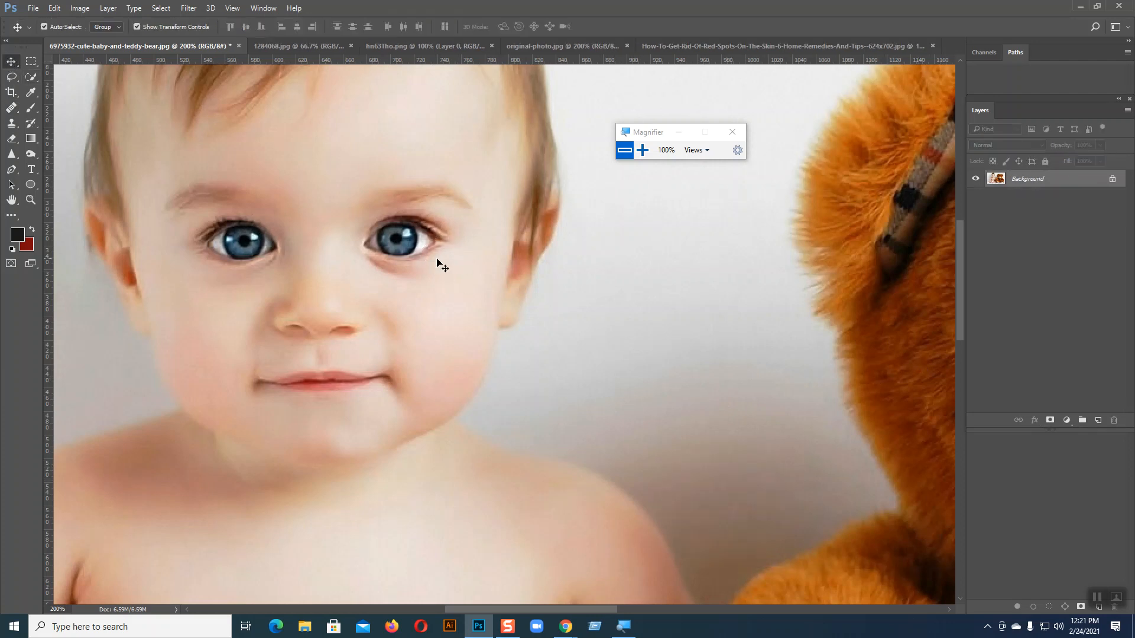
click(1098, 420)
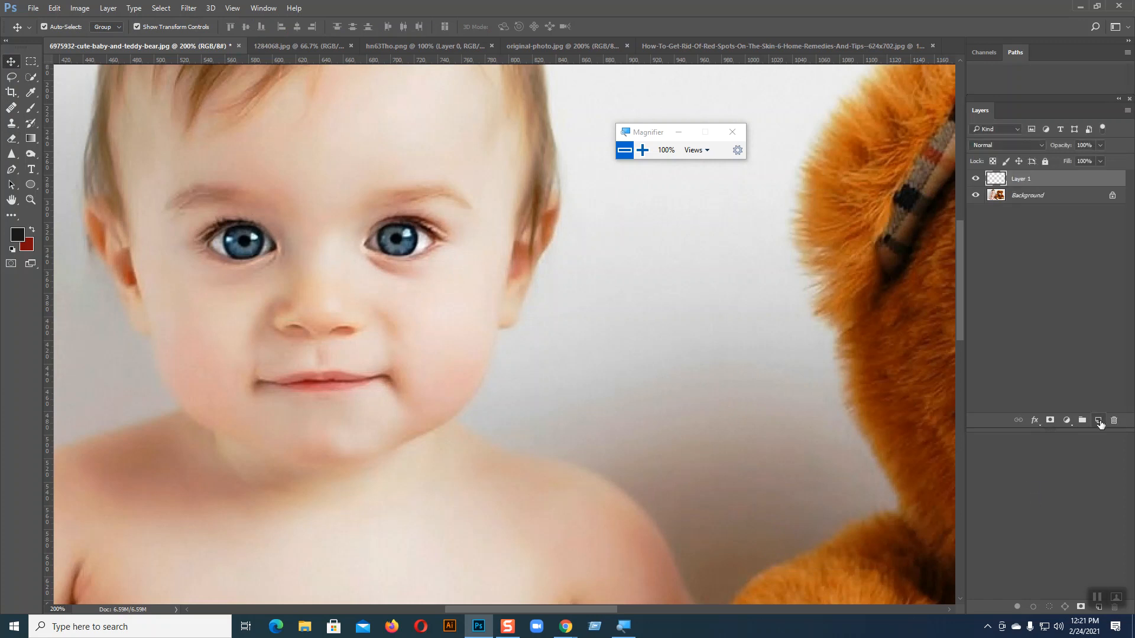
- Clone both of the baby's eyes onto the teddy bear's face above its muzzle with the Clone Stamp
click(11, 123)
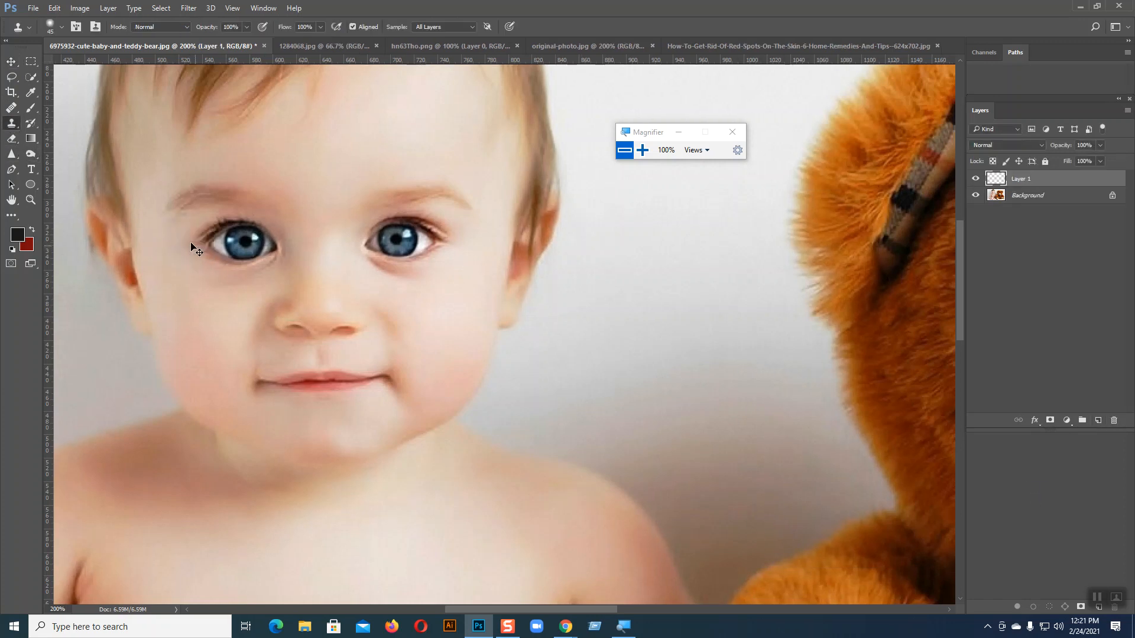
key(ctrl+minus)
drag(386, 290, 269, 255)
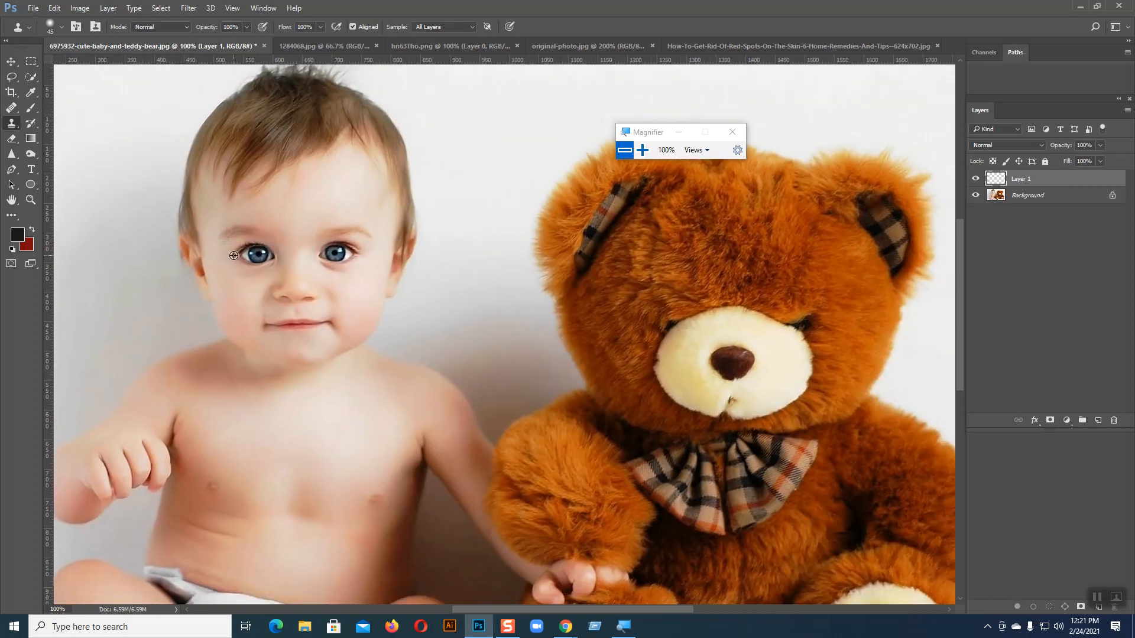
mouse_move(697, 268)
mouse_down()
mouse_move(674, 269)
mouse_move(795, 270)
mouse_move(689, 269)
mouse_move(787, 272)
mouse_up()
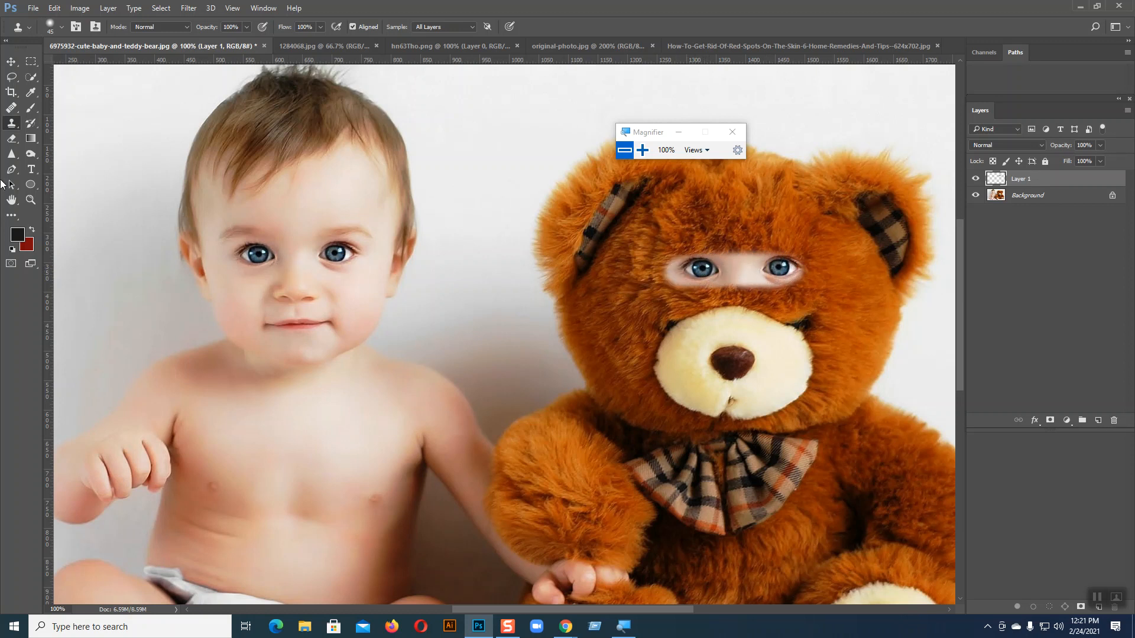
- Switch to the Healing Brush and add a new empty layer above the cloned eyes layer
right_click(14, 110)
click(48, 119)
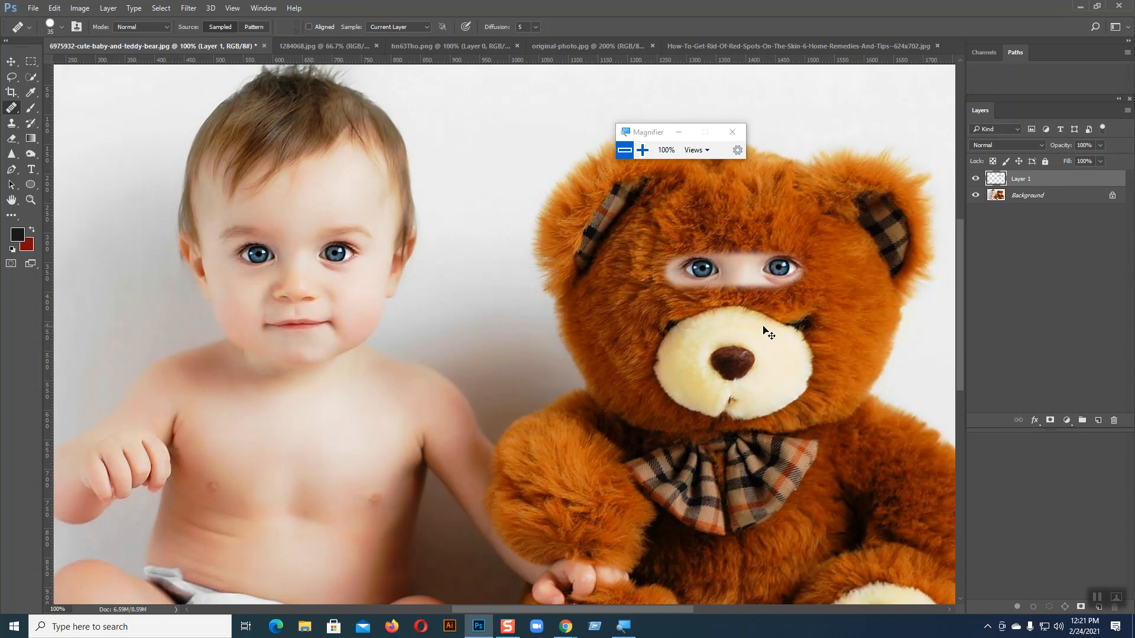
click(1095, 424)
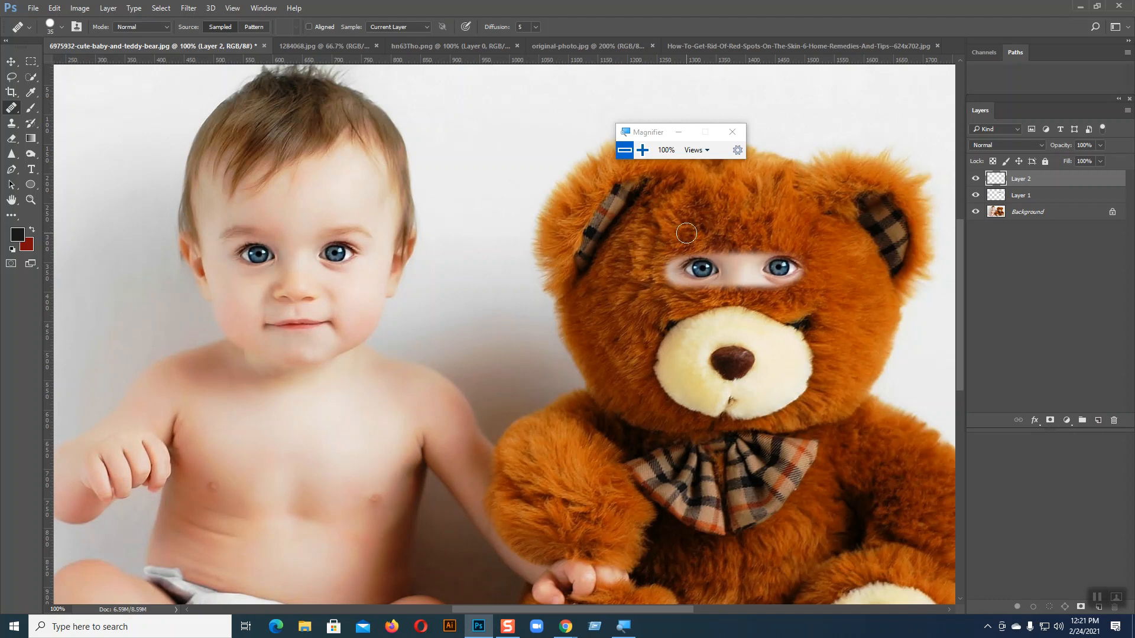
- Try painting the baby's eyes from the Background onto Layer 2 above the teddy's cloned eyes with the Healing Brush, and undo the stroke
click(1016, 216)
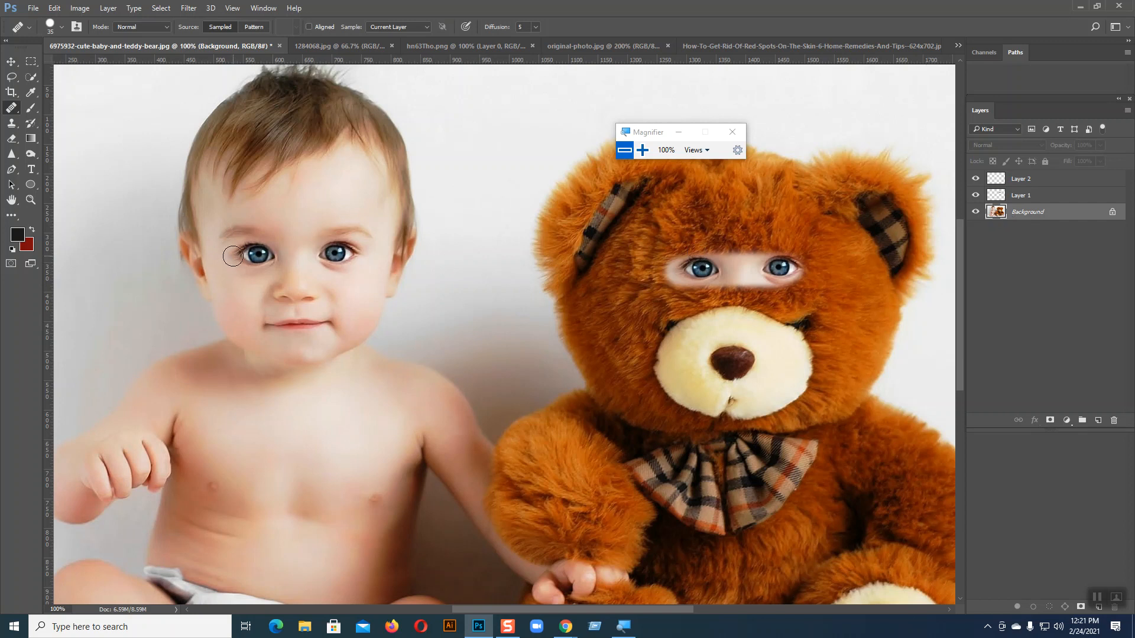
click(1016, 181)
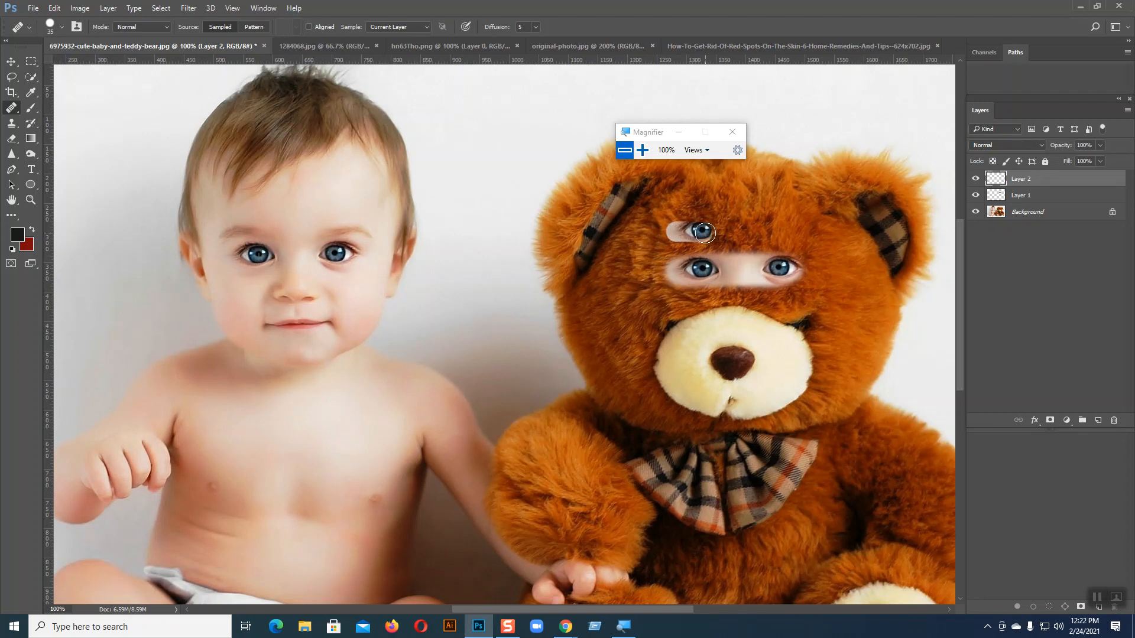
drag(714, 232, 771, 233)
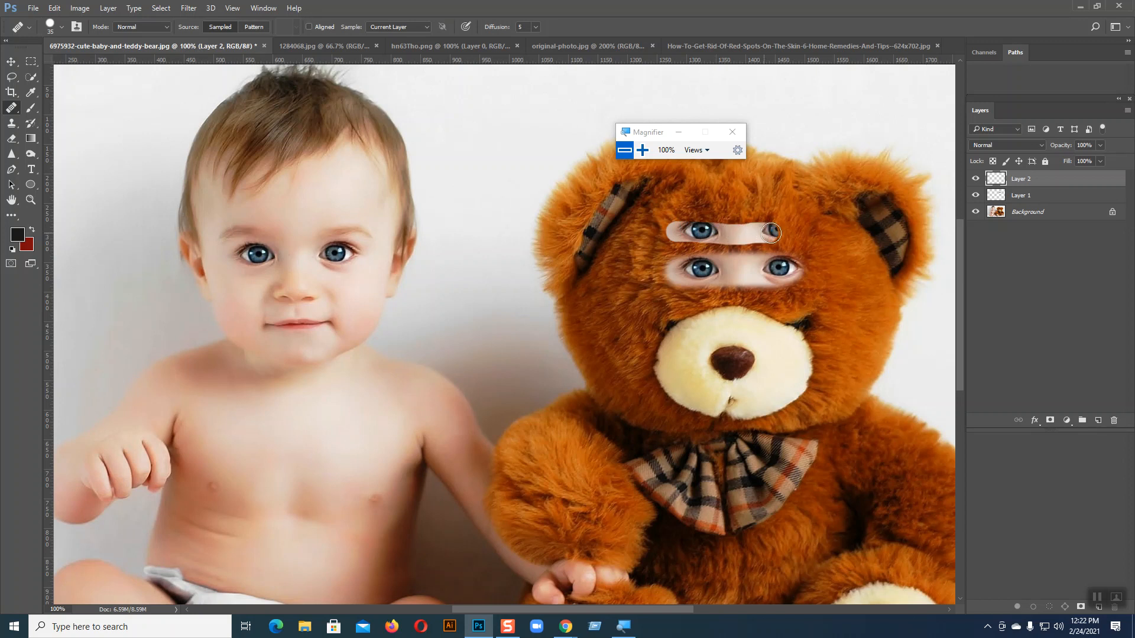
key(ctrl+z)
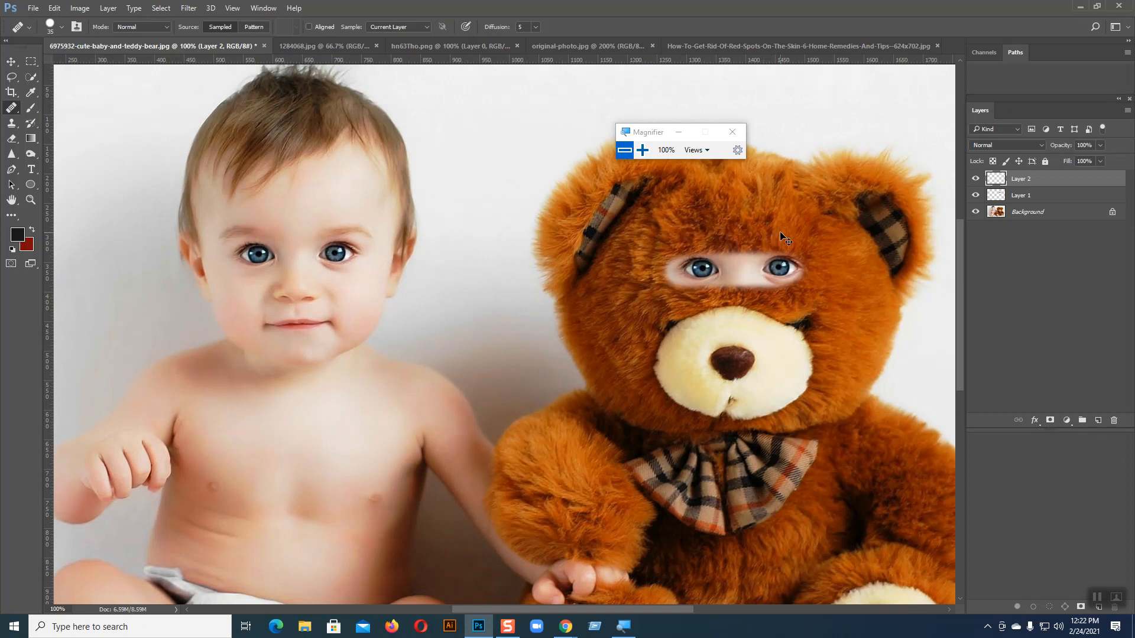
- Remove the empty Layer 2 from above the layer with the teddy's cloned eyes
click(1032, 213)
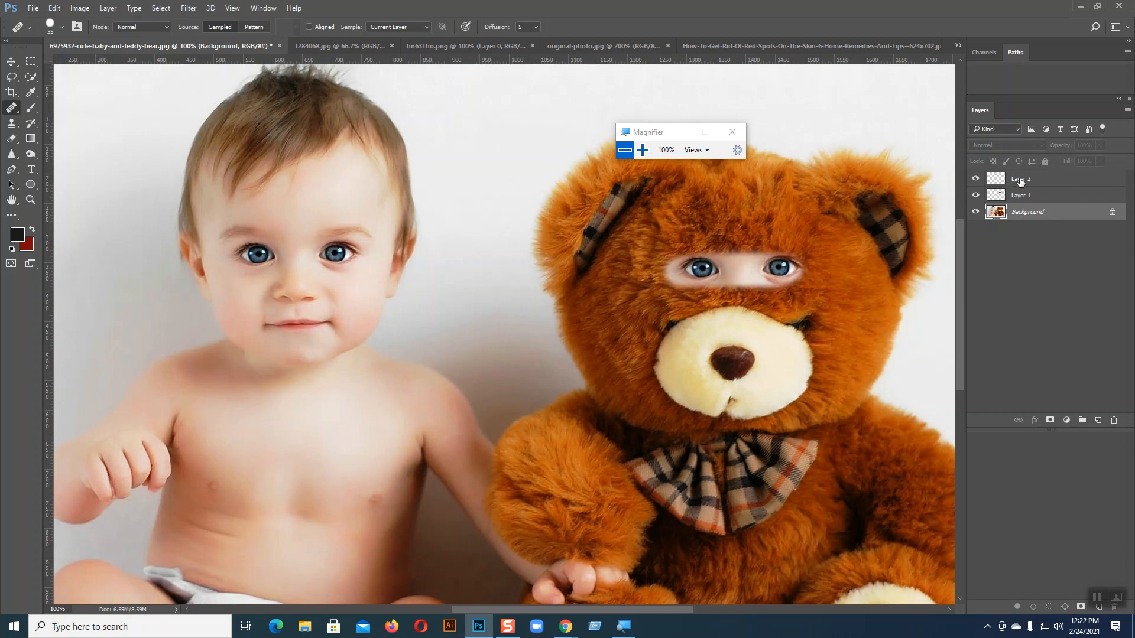
click(1020, 179)
key(ctrl+e)
click(1019, 194)
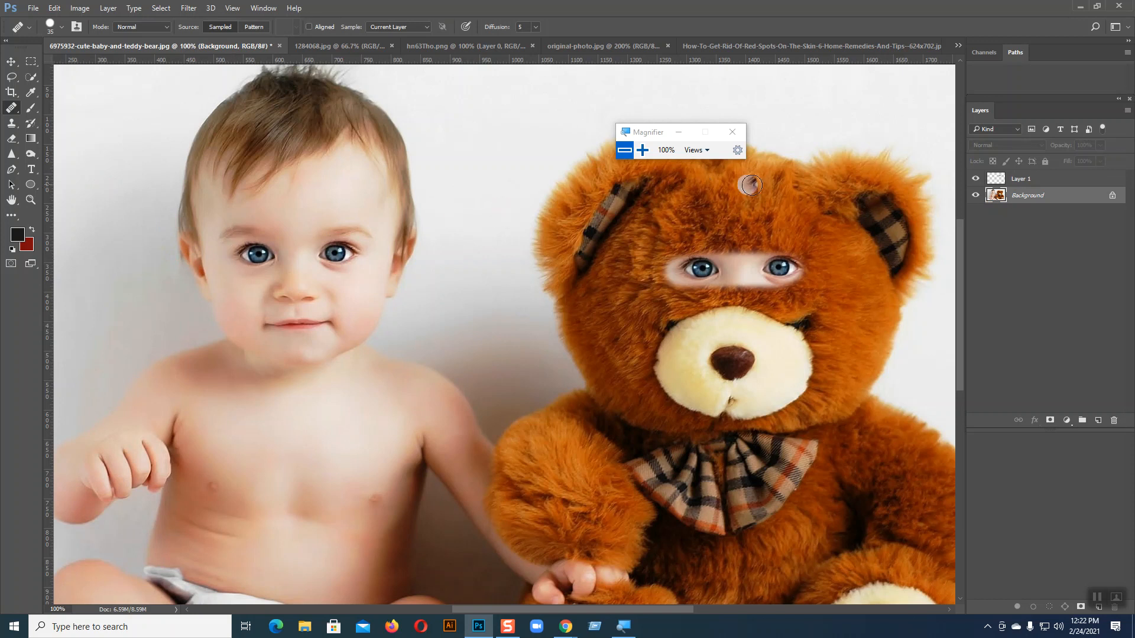
- View Layer 1 without the Background for a moment, show the Background again, and delete Layer 1 with the cloned eyes
click(11, 106)
click(49, 120)
click(1022, 181)
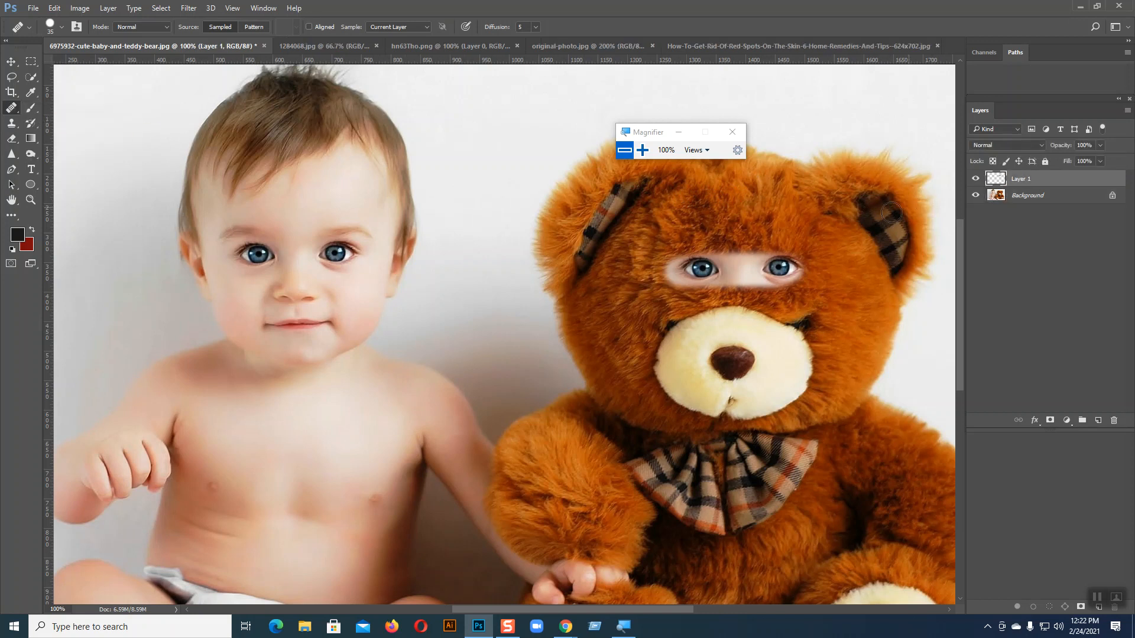
click(976, 196)
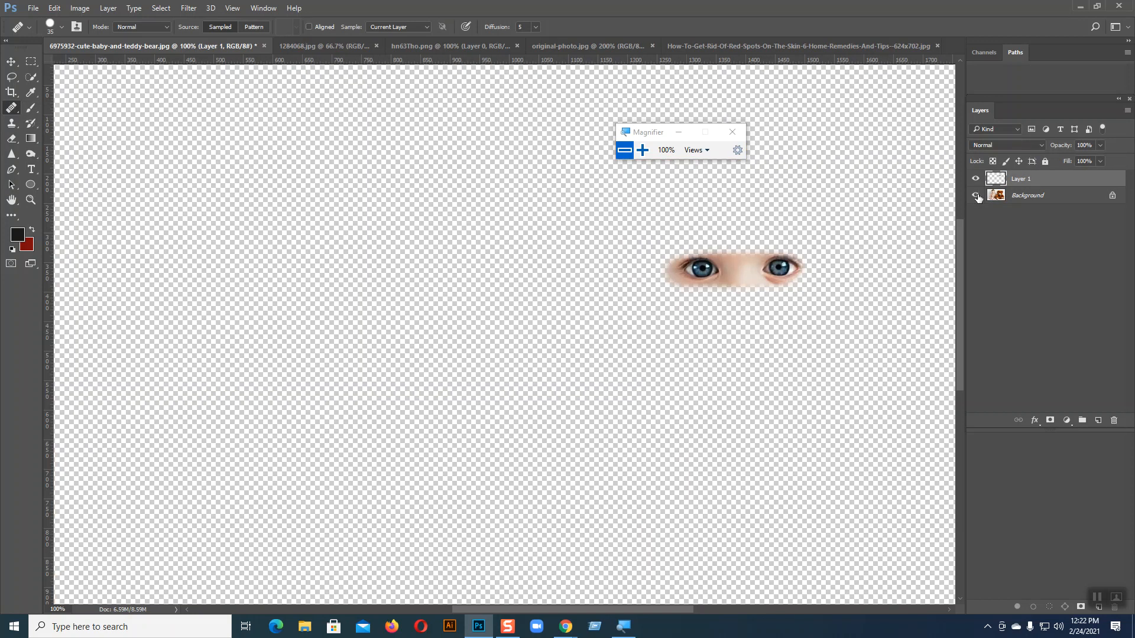
click(976, 196)
key(Delete)
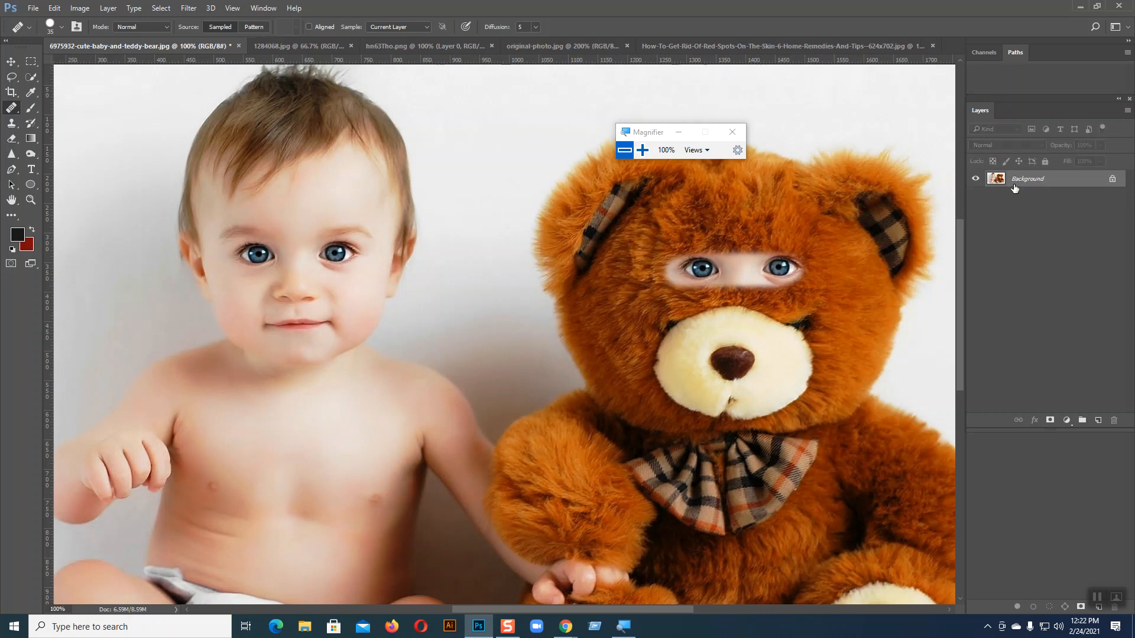
- Try painting the baby's eyes onto the teddy's face directly on the Background with the Healing Brush, and undo the strokes
alt+click(239, 255)
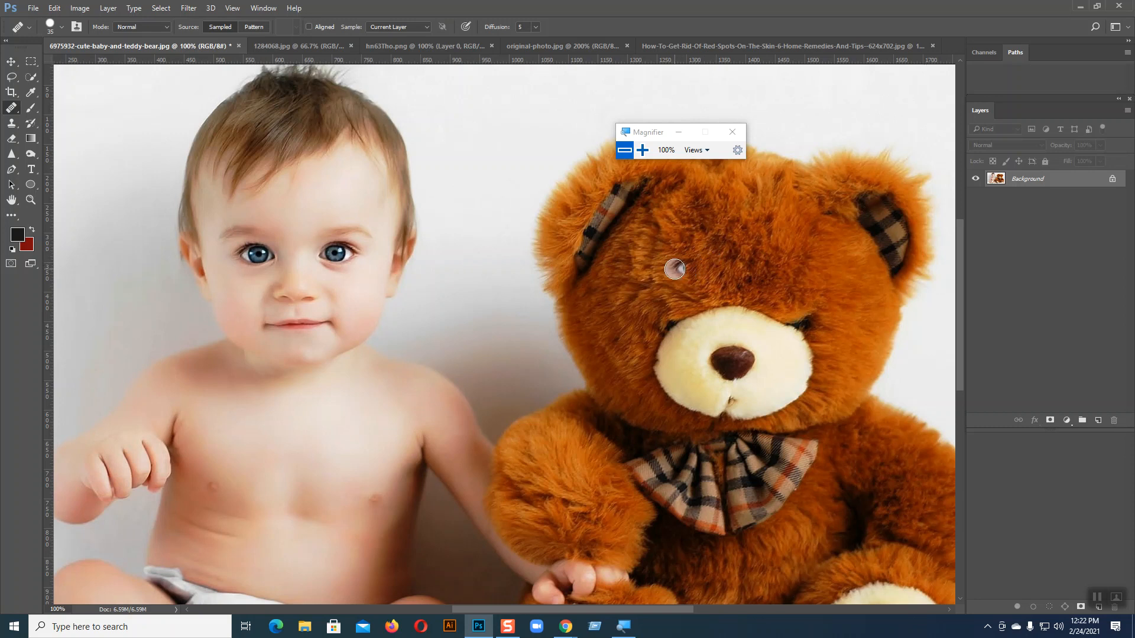
click(688, 269)
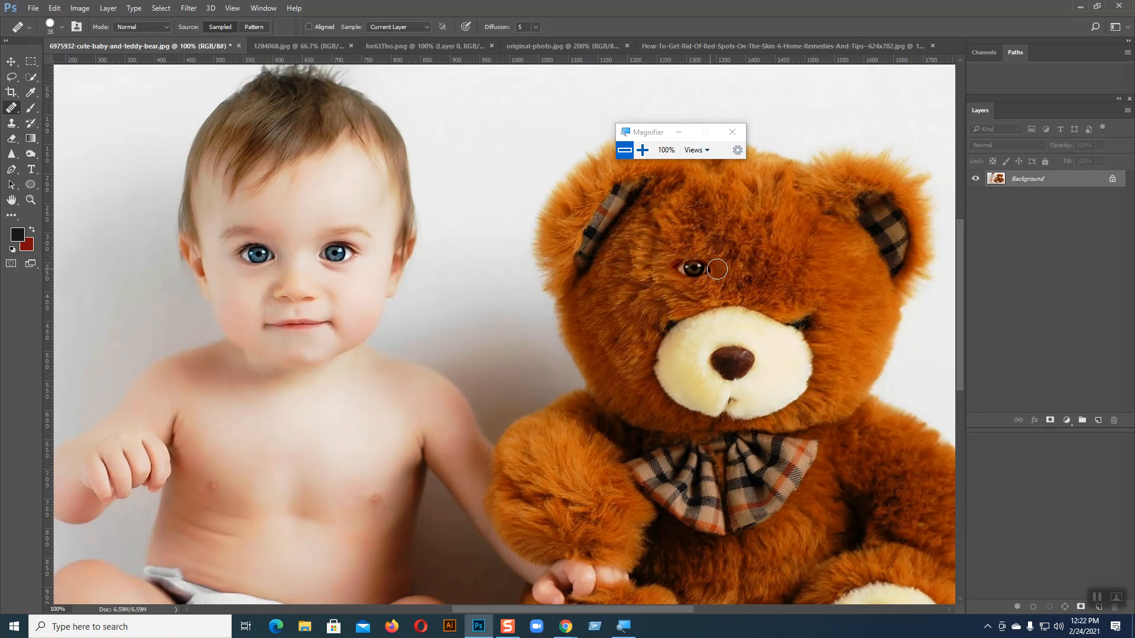
drag(739, 269, 781, 267)
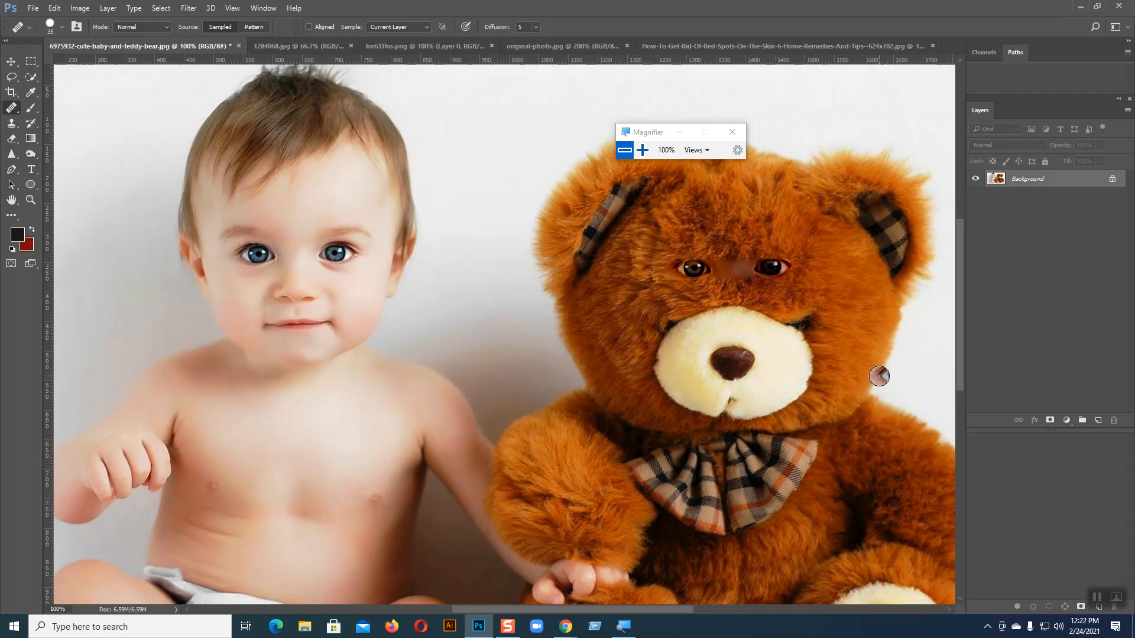
key(ctrl+z)
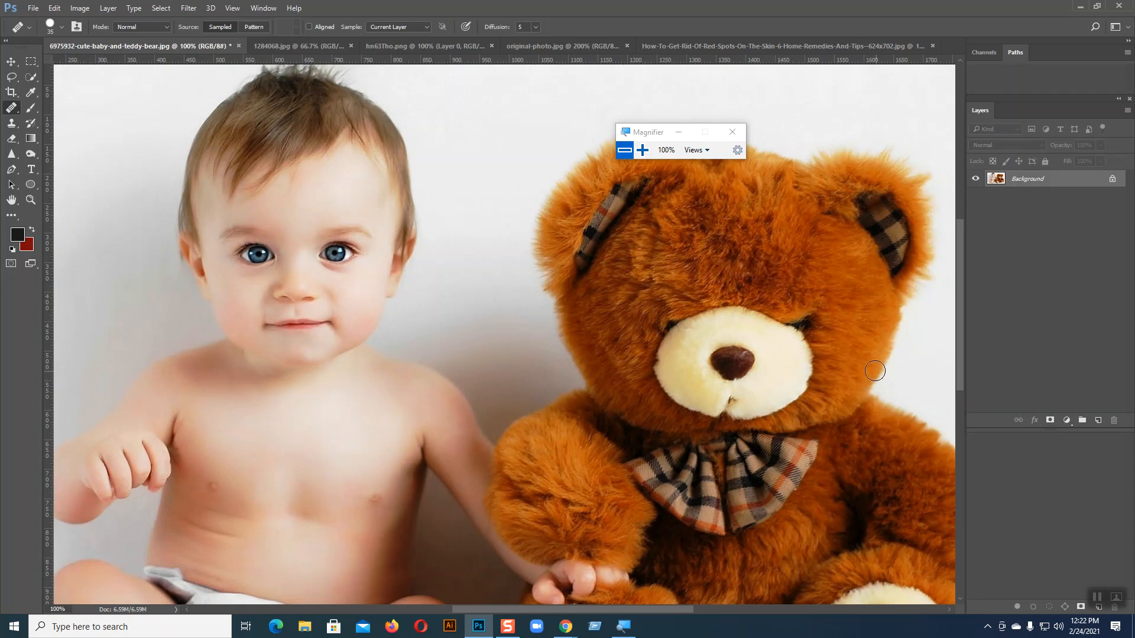
drag(679, 272, 698, 272)
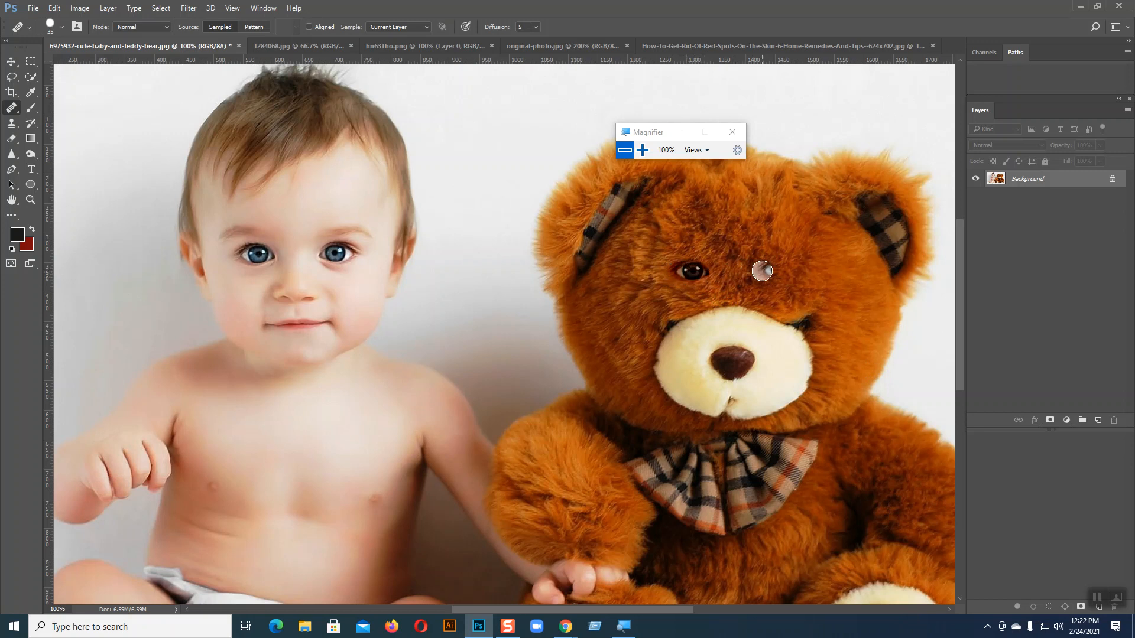
mouse_move(747, 271)
mouse_down()
mouse_move(774, 271)
mouse_move(763, 272)
mouse_up()
key(ctrl+z)
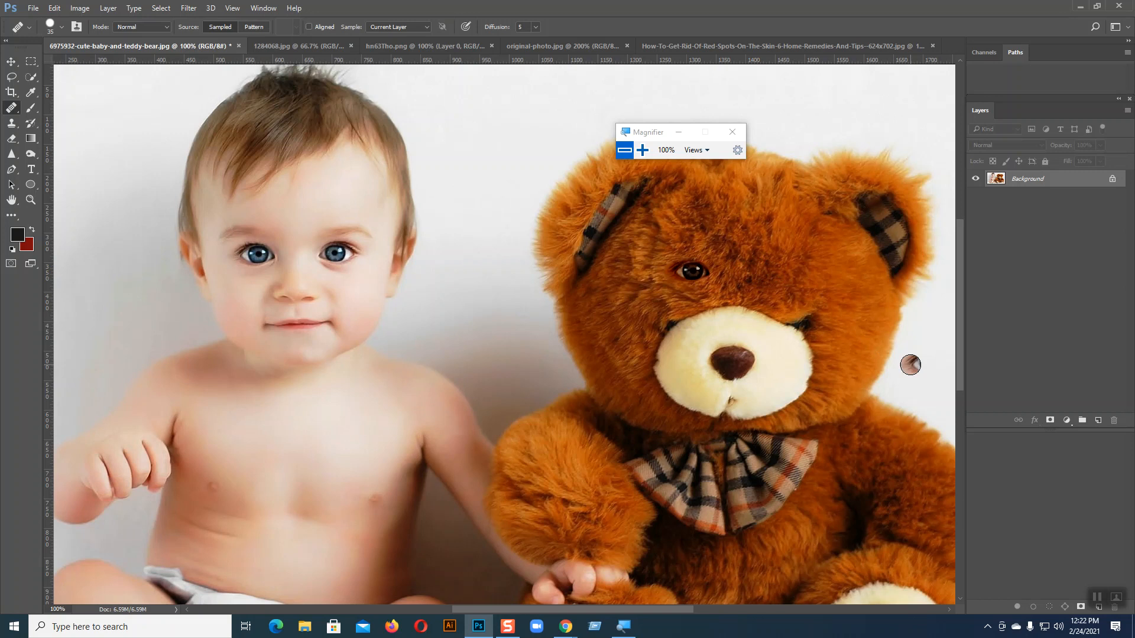
key(ctrl+shift+z)
key(ctrl+z)
key(ctrl+z)
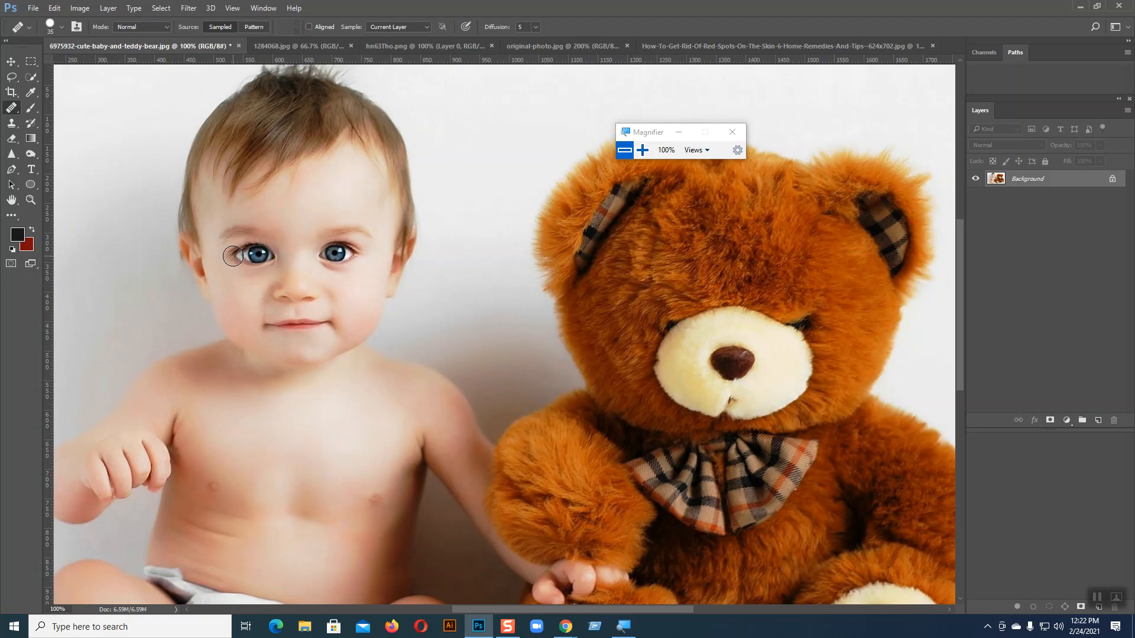
- Copy the baby's eyes onto the teddy with the Clone Stamp and again just above them with the Healing Brush, and undo both
click(11, 123)
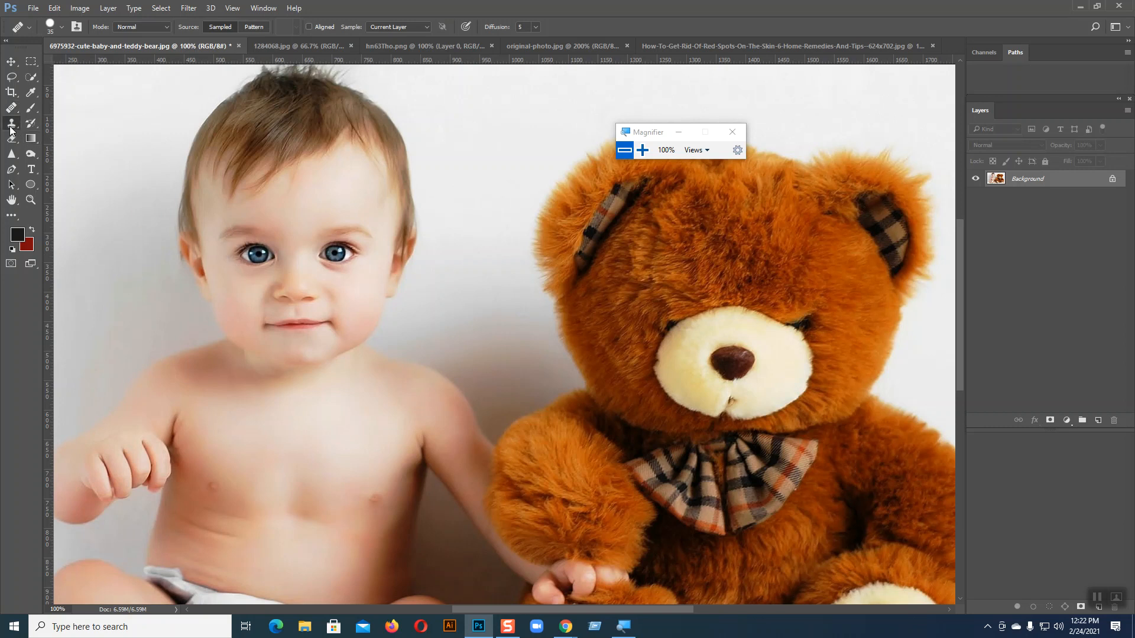
drag(680, 272, 791, 273)
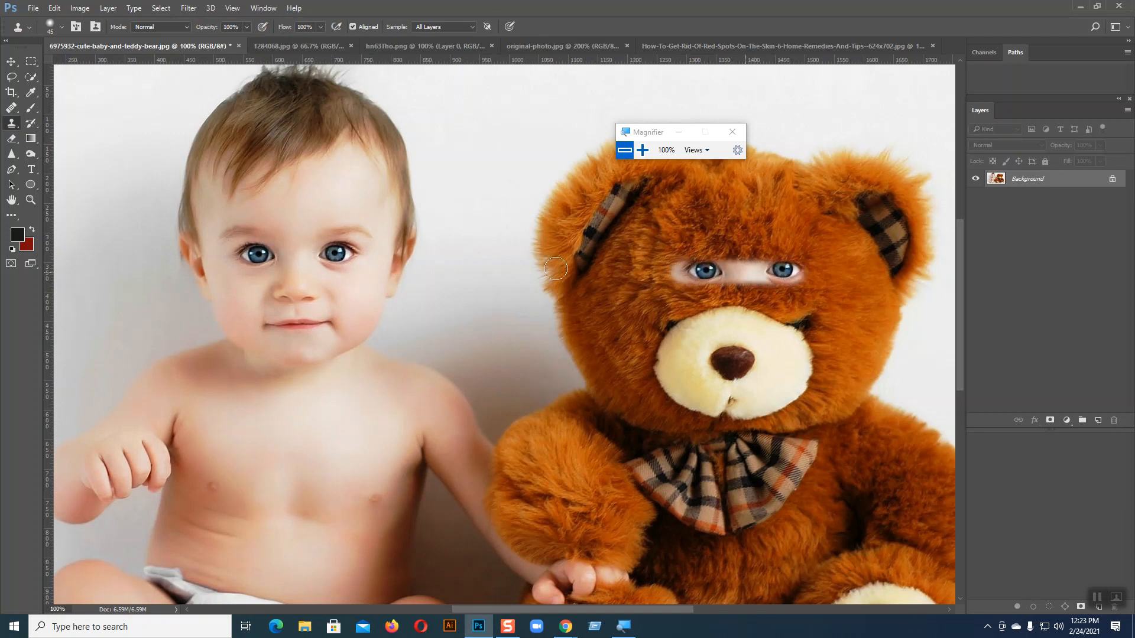
right_click(10, 110)
click(39, 122)
click(220, 247)
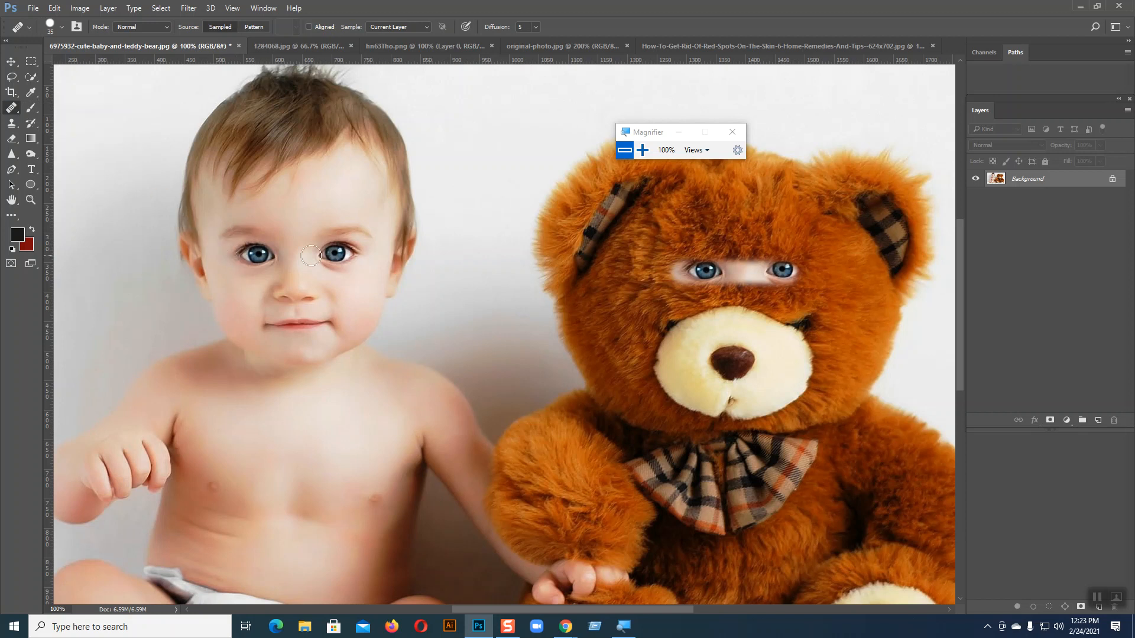
mouse_move(680, 239)
mouse_down()
mouse_move(794, 241)
mouse_move(678, 236)
mouse_up()
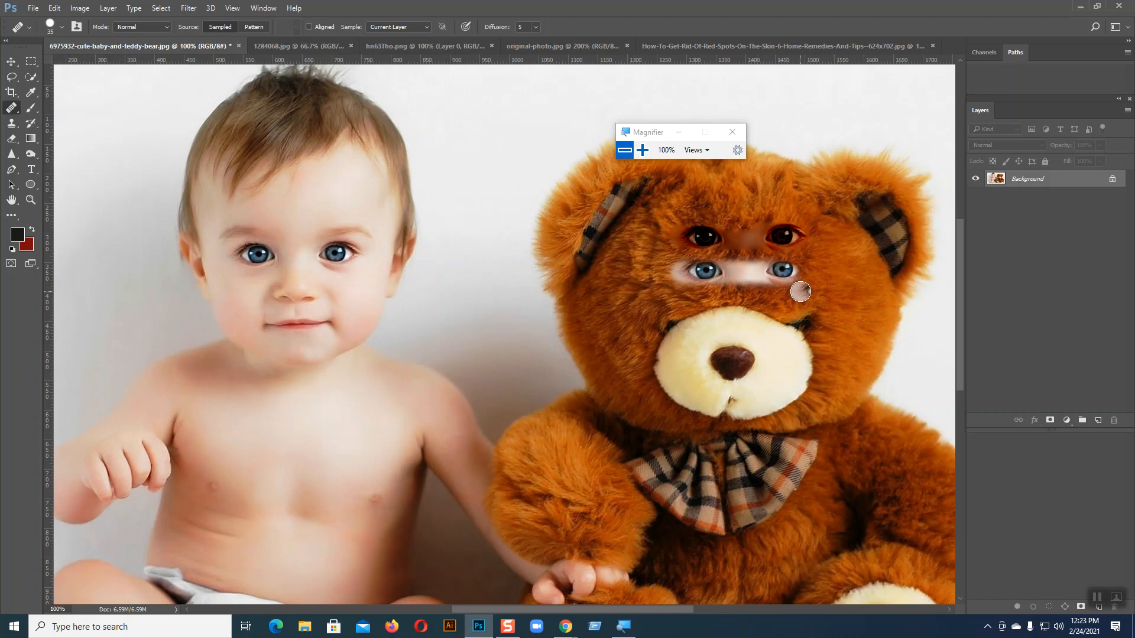
click(4, 61)
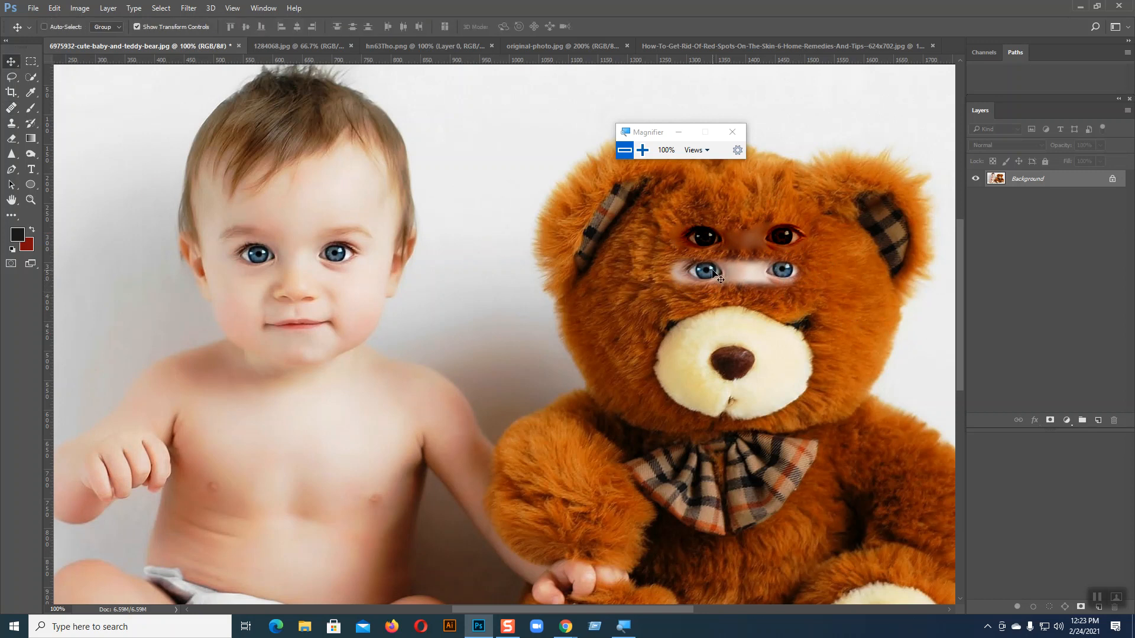
key(ctrl+alt+z)
key(ctrl+alt+z)
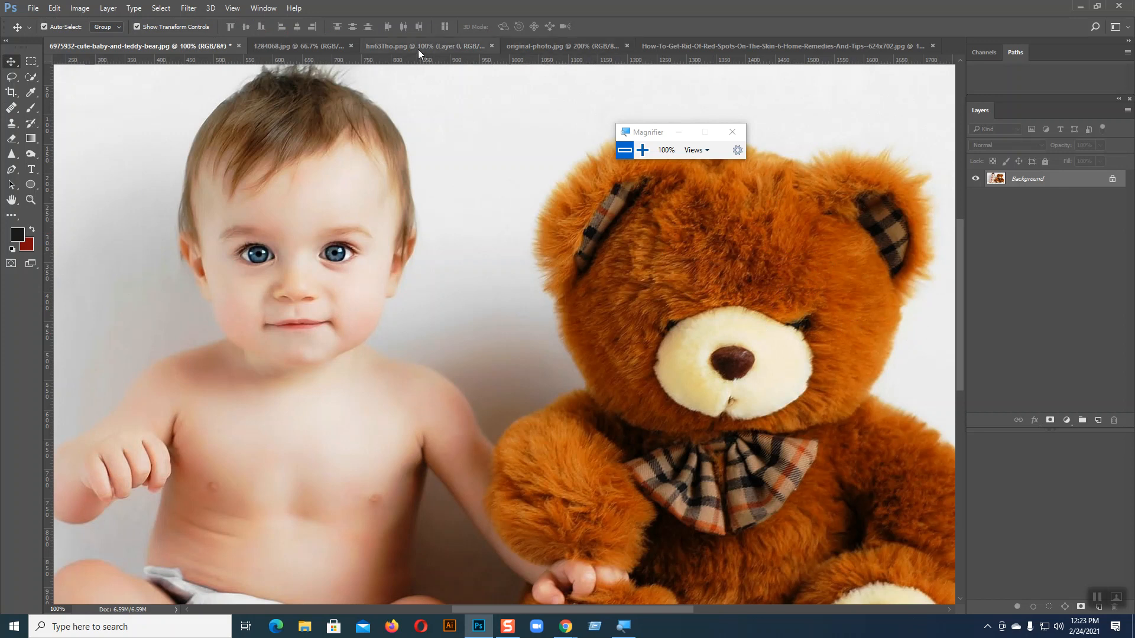
- Switch to the 1284068.jpg portrait and enlarge it to 200% on the blemished cheek
click(328, 40)
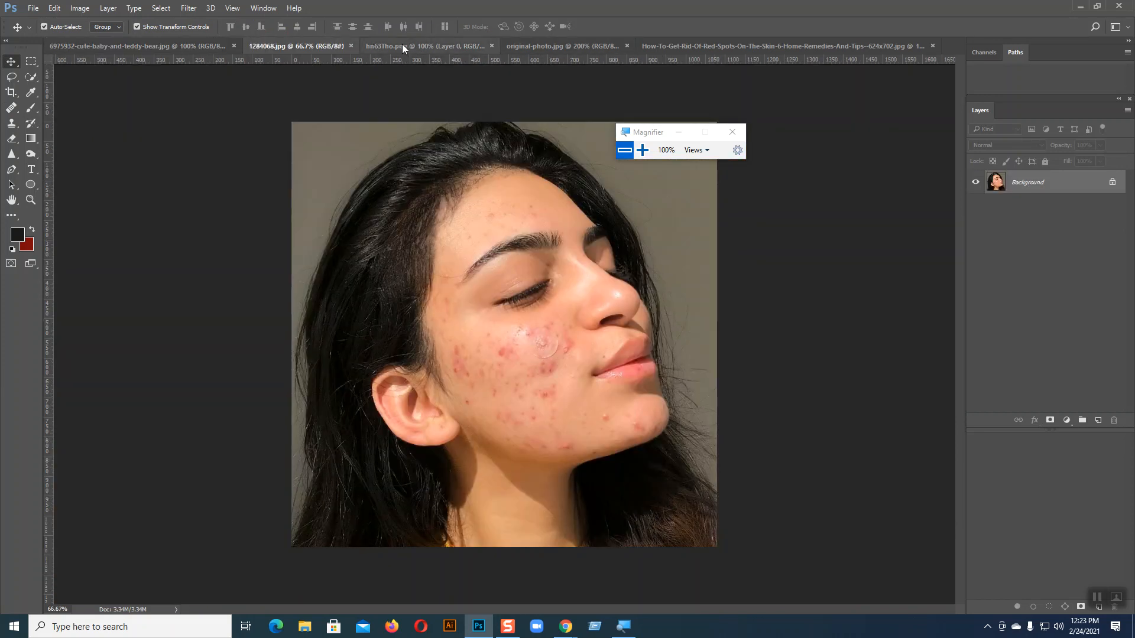
click(413, 43)
click(322, 43)
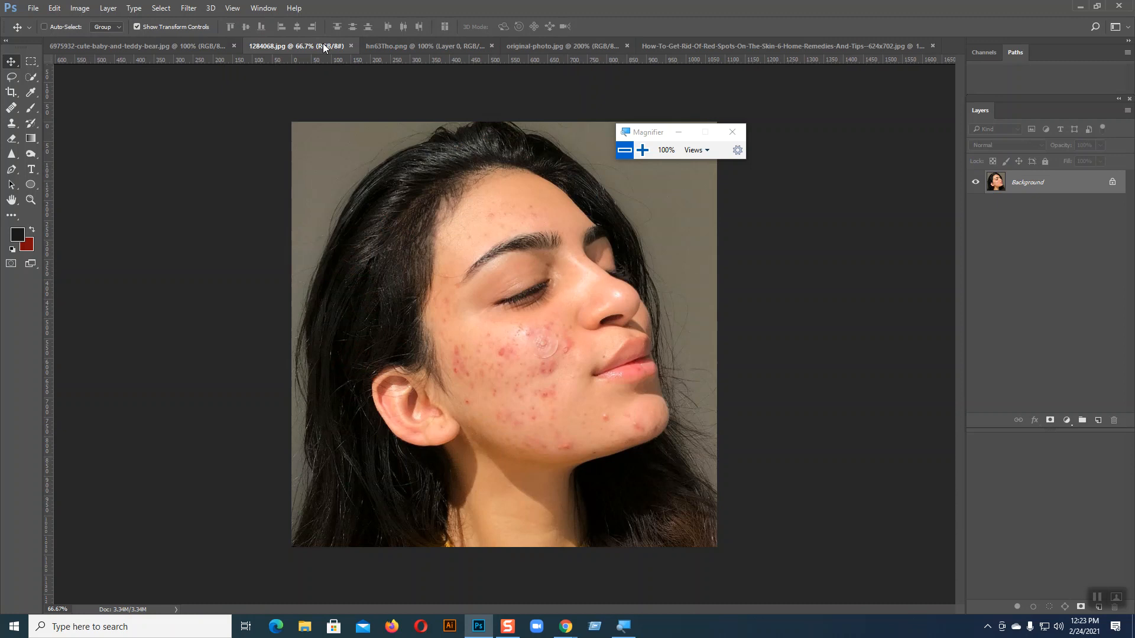
key(ctrl+plus)
key(ctrl+plus)
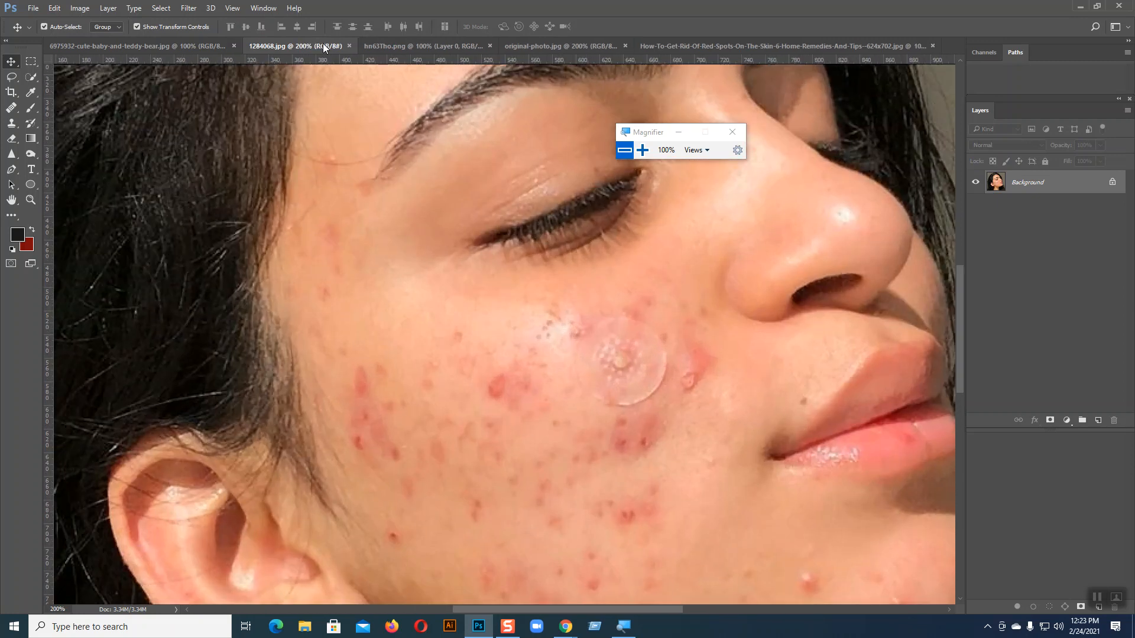
drag(526, 340, 568, 184)
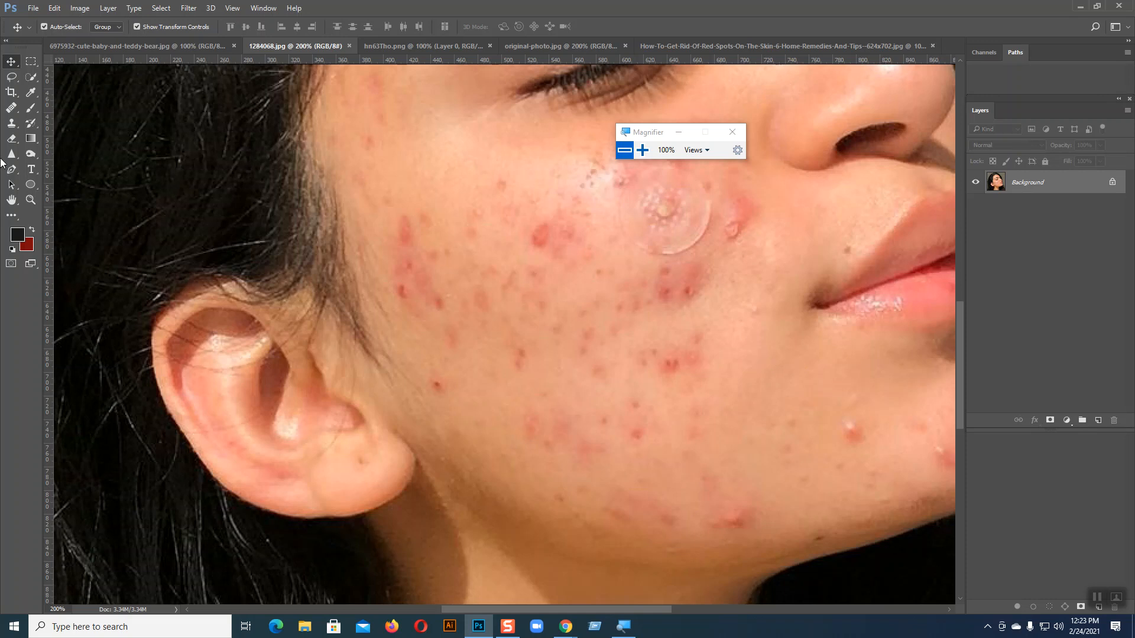
- Try healing the blemishes on the chin and lower cheek directly on the Background with the Healing Brush, and undo the strokes
click(11, 110)
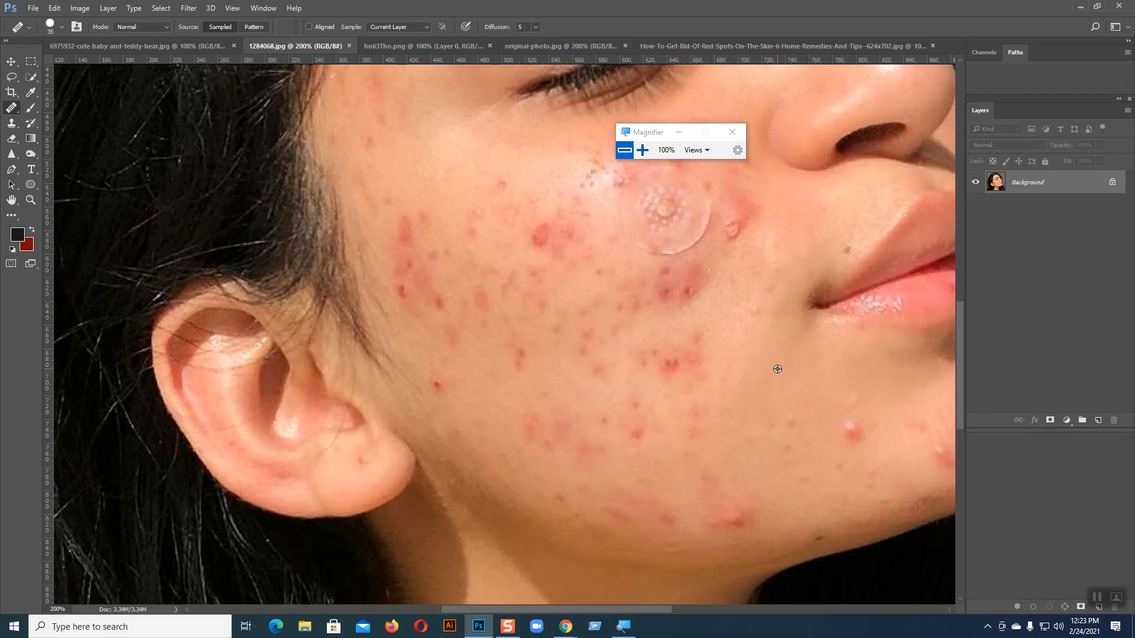
mouse_move(843, 413)
mouse_down()
mouse_move(843, 431)
mouse_move(854, 410)
mouse_move(897, 416)
mouse_move(897, 428)
mouse_move(857, 459)
mouse_move(816, 413)
mouse_move(839, 418)
mouse_move(835, 407)
mouse_up()
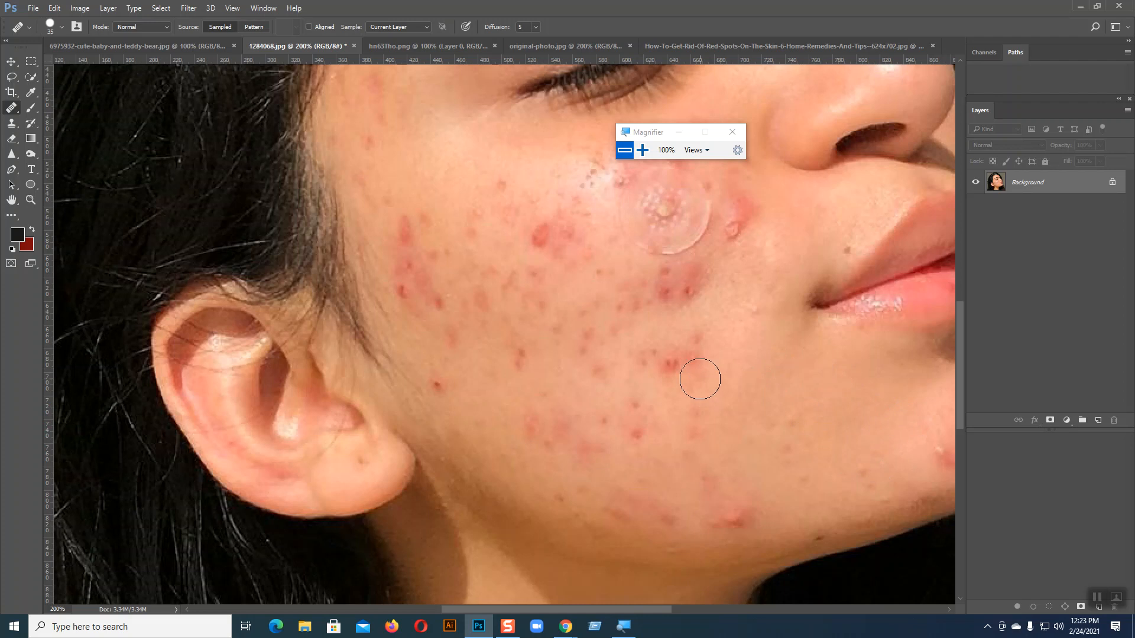
mouse_move(704, 345)
mouse_down()
mouse_move(677, 364)
mouse_move(727, 370)
mouse_up()
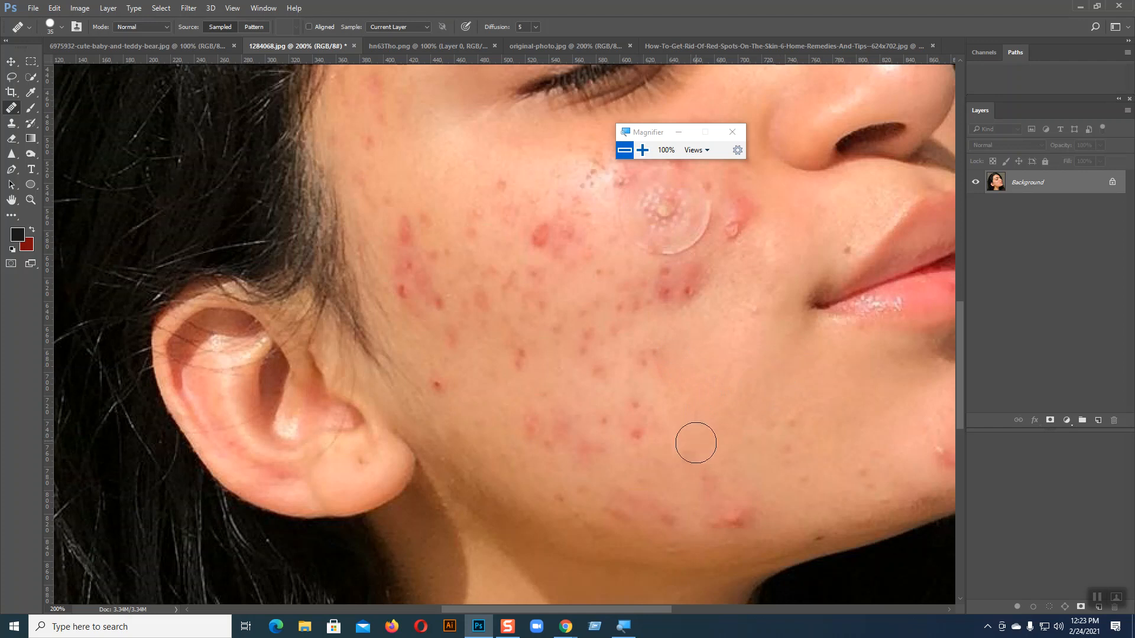
drag(736, 519, 749, 514)
key(ctrl+alt+z)
key(ctrl+alt+z)
key(ctrl+alt+z)
key(ctrl+alt+z)
key(ctrl+alt+z)
key(ctrl+alt+z)
key(ctrl+alt+z)
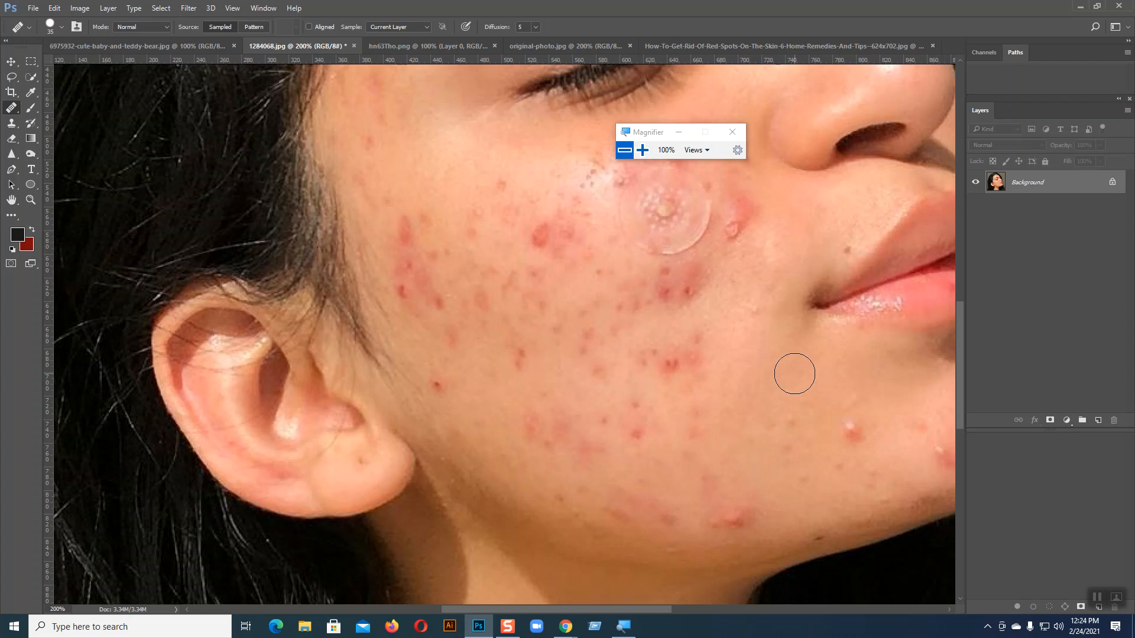
- Duplicate the Background layer and reduce the Healing Brush size to 25 px
key(ctrl+j)
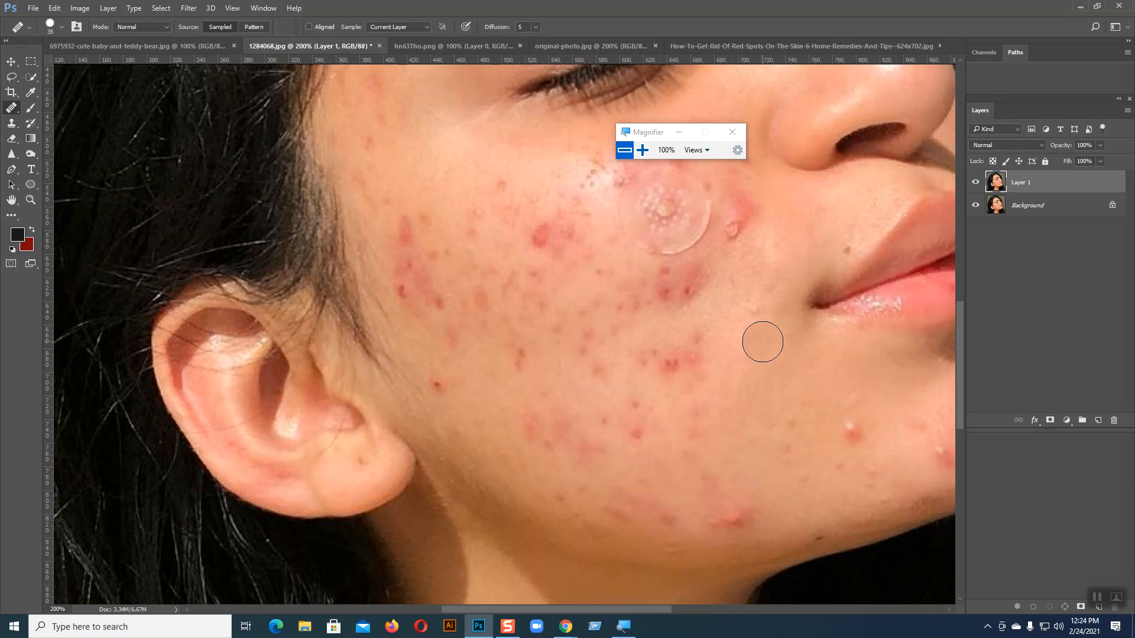
key(bracketleft)
key(bracketleft)
- Heal the red patch on the outer cheek near the hairline and the spots on the temple, using clear skin nearby as the source
scroll(763, 341, up, 3)
alt+click(425, 197)
mouse_move(406, 242)
mouse_down()
mouse_move(407, 267)
mouse_move(423, 264)
mouse_move(412, 220)
mouse_move(402, 314)
mouse_move(432, 299)
mouse_up()
alt+click(403, 210)
scroll(438, 241, up, 2)
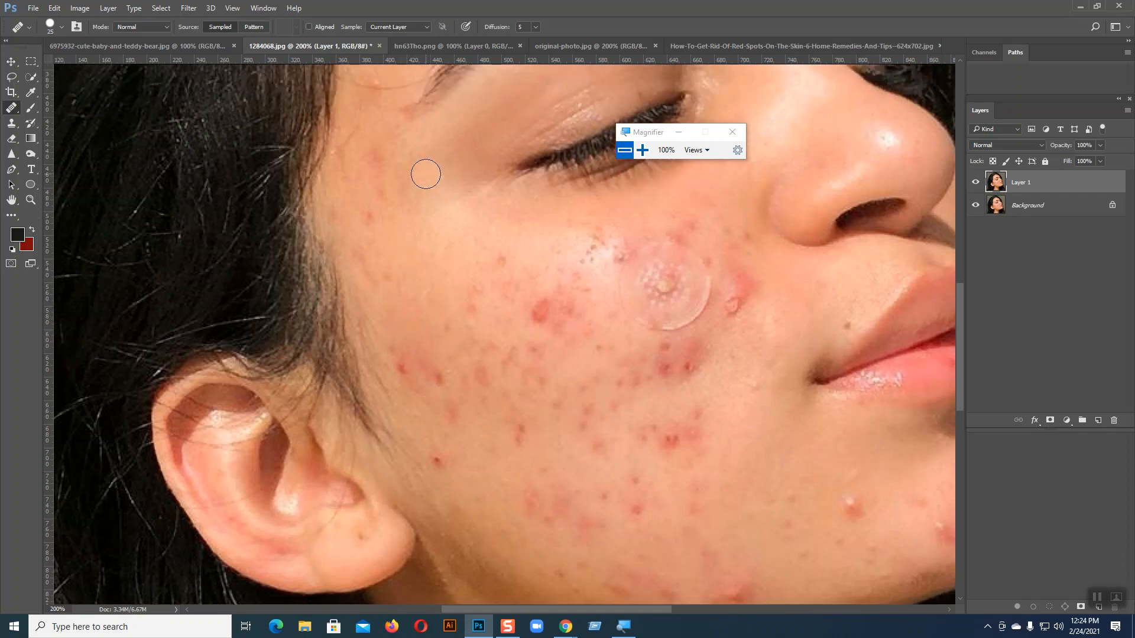
click(373, 157)
click(381, 198)
click(368, 217)
click(364, 253)
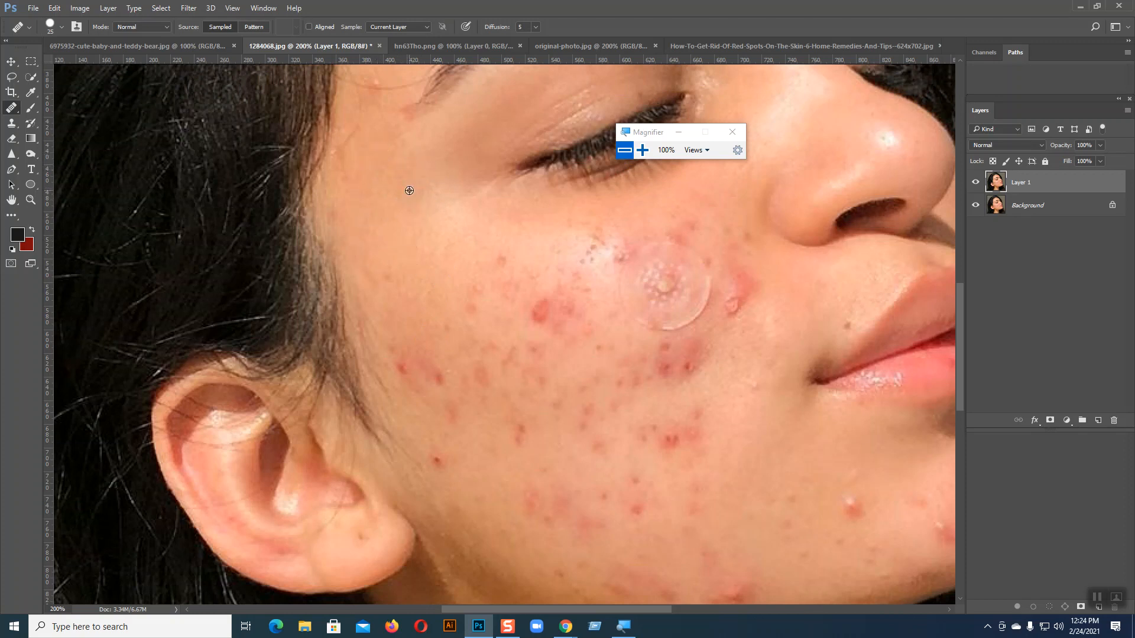
- Heal the small spots on the upper cheek between the hairline and the area below the eye
mouse_move(374, 253)
mouse_down()
mouse_move(375, 275)
mouse_move(392, 287)
mouse_up()
drag(496, 264, 503, 298)
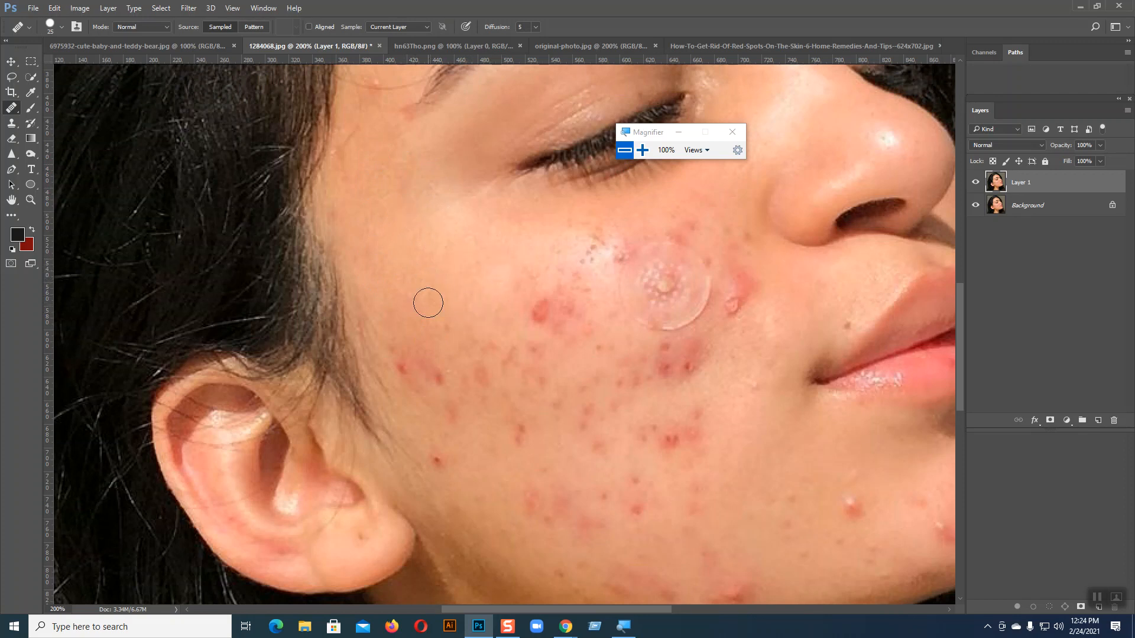
click(433, 374)
click(446, 332)
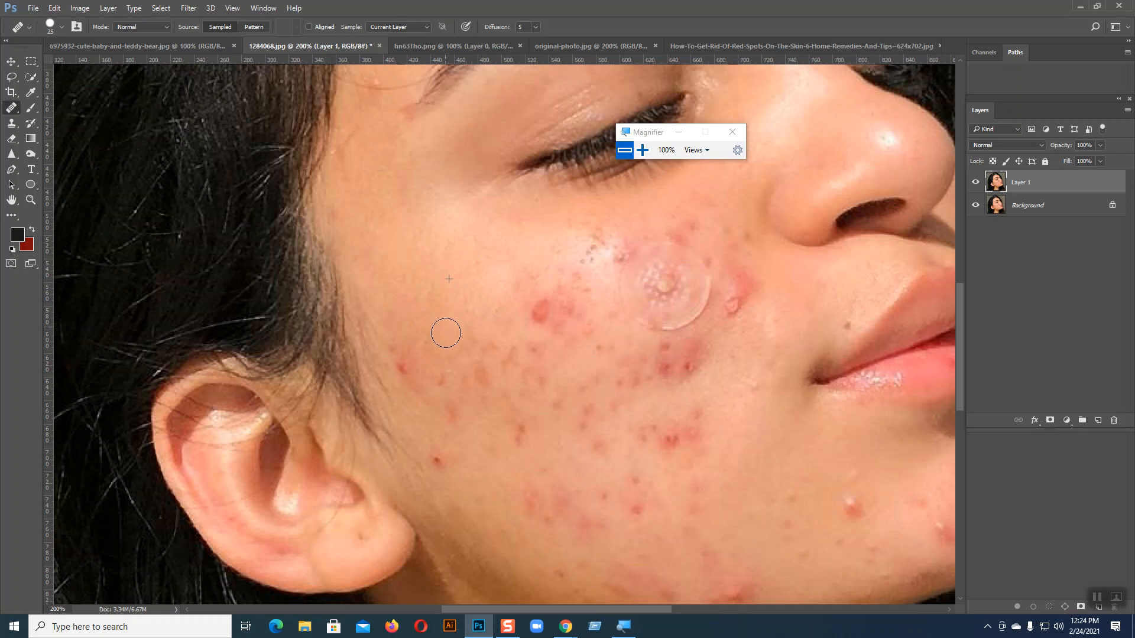
- Heal the red spots on the outer cheek in front of the ear, down to the lower cheek, with freshly sampled clear skin
mouse_move(404, 313)
mouse_down()
mouse_move(407, 357)
mouse_move(413, 375)
mouse_move(418, 346)
mouse_move(423, 369)
mouse_move(397, 356)
mouse_move(421, 387)
mouse_move(440, 373)
mouse_move(423, 342)
mouse_move(474, 383)
mouse_move(484, 350)
mouse_move(486, 371)
mouse_move(462, 383)
mouse_move(475, 389)
mouse_move(492, 363)
mouse_move(476, 395)
mouse_move(453, 393)
mouse_move(451, 409)
mouse_move(467, 415)
mouse_move(447, 468)
mouse_up()
alt+click(426, 280)
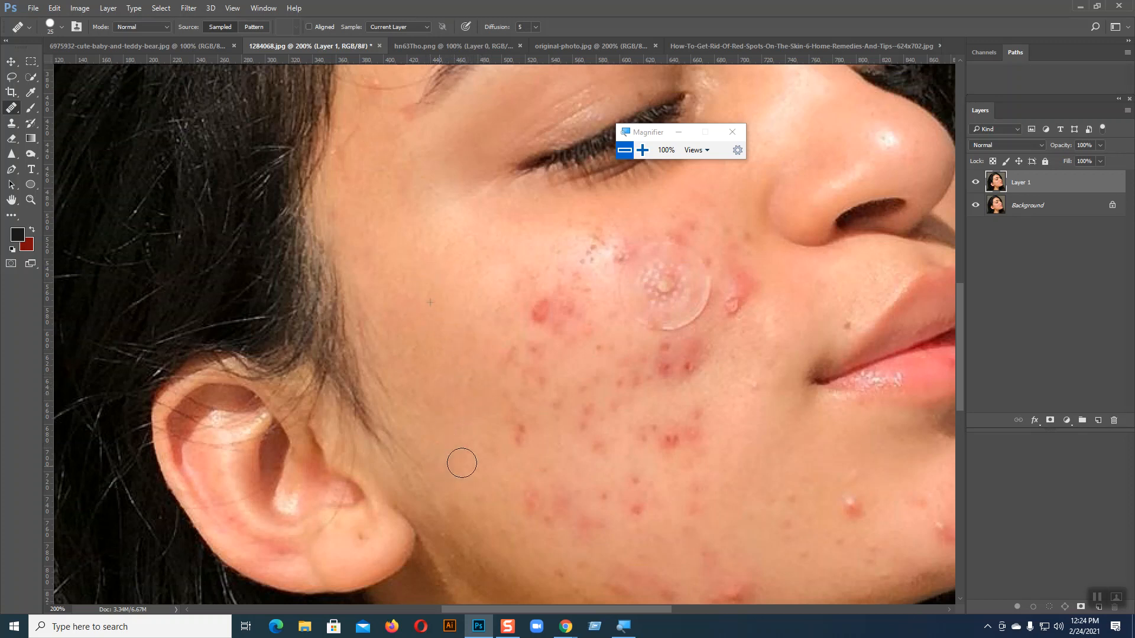
click(501, 353)
mouse_move(496, 404)
mouse_down()
mouse_move(516, 441)
mouse_move(497, 357)
mouse_move(471, 400)
mouse_up()
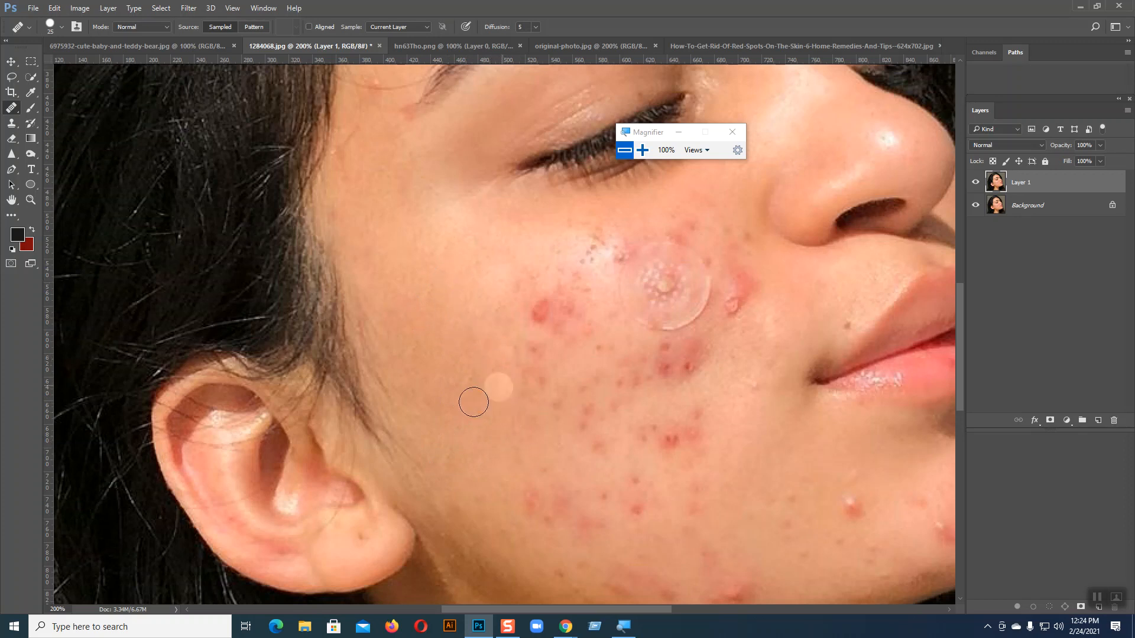
click(528, 508)
click(547, 516)
- Heal the red spots along the jawline and lower cheek with the Healing Brush, resampling clear skin nearby
mouse_move(521, 493)
mouse_down()
mouse_move(562, 530)
mouse_move(542, 488)
mouse_move(560, 425)
mouse_move(489, 290)
mouse_up()
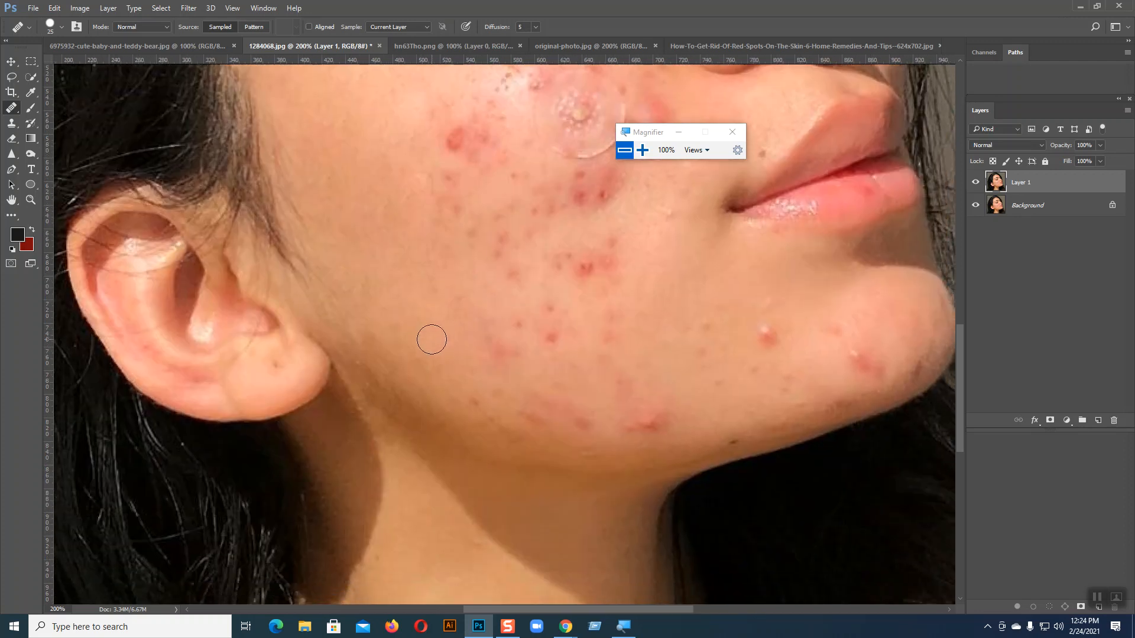
alt+click(432, 363)
mouse_move(469, 408)
mouse_down()
mouse_move(504, 419)
mouse_move(494, 399)
mouse_move(471, 399)
mouse_move(571, 426)
mouse_move(529, 428)
mouse_move(569, 416)
mouse_up()
alt+click(490, 404)
mouse_move(499, 358)
mouse_down()
mouse_move(487, 329)
mouse_move(507, 342)
mouse_move(511, 320)
mouse_move(458, 298)
mouse_up()
click(508, 375)
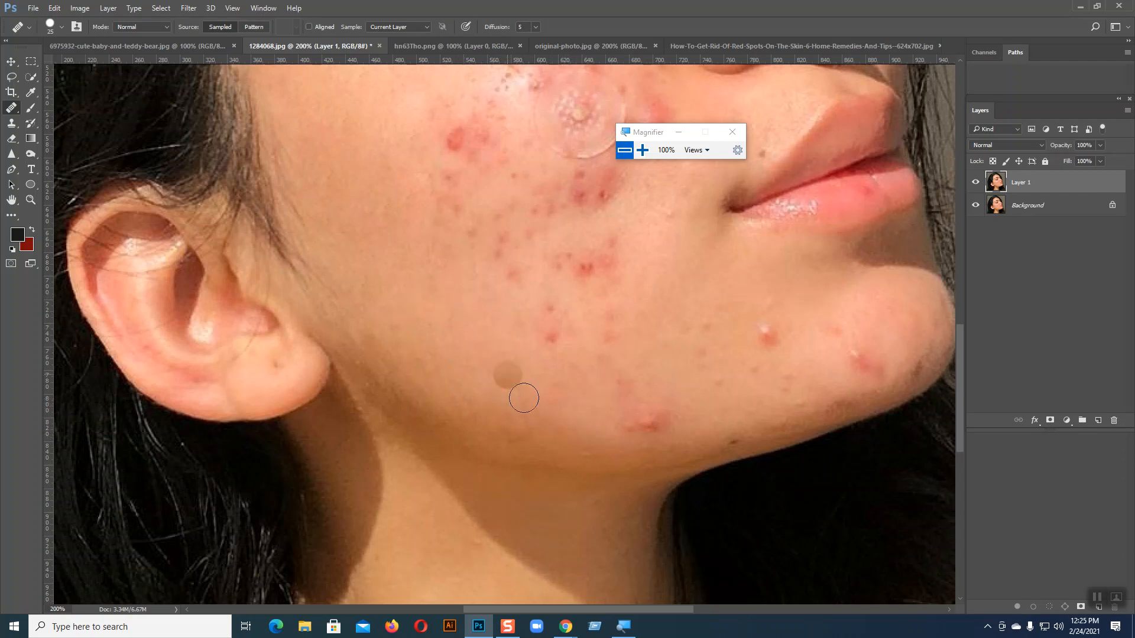
alt+click(565, 429)
mouse_move(628, 426)
mouse_down()
mouse_move(657, 426)
mouse_move(601, 418)
mouse_up()
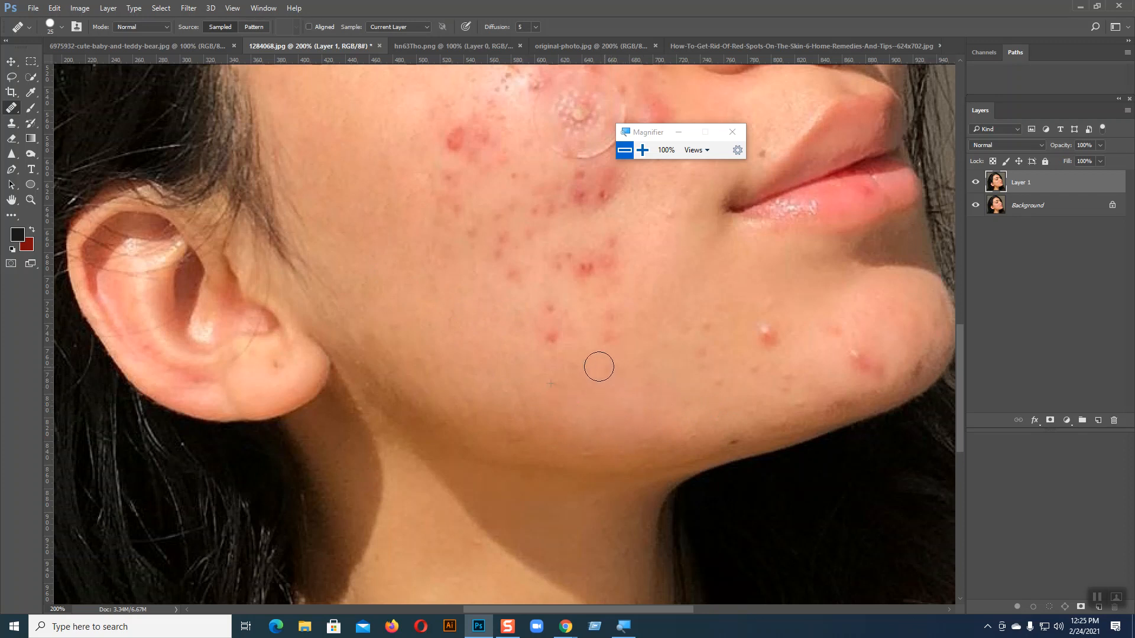
alt+click(531, 335)
mouse_move(542, 339)
mouse_down()
mouse_move(552, 339)
mouse_move(542, 320)
mouse_move(548, 332)
mouse_up()
- Heal the large red blemish on the mid-cheek and the small spots around it up to the bright highlight
drag(573, 379, 595, 494)
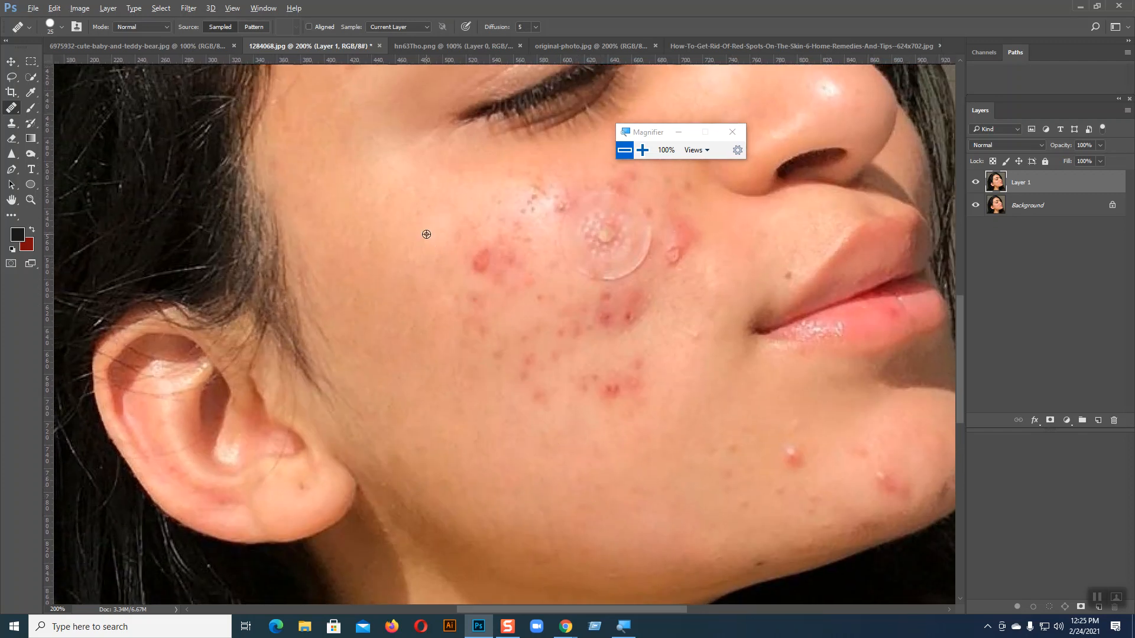
click(482, 262)
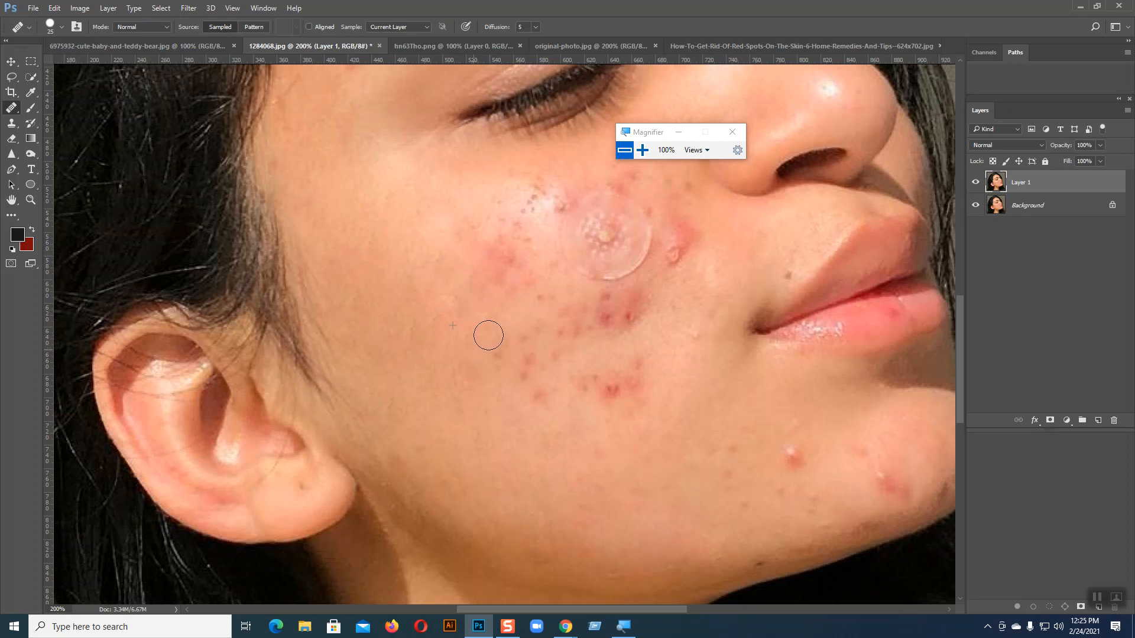
click(504, 253)
click(500, 277)
click(444, 247)
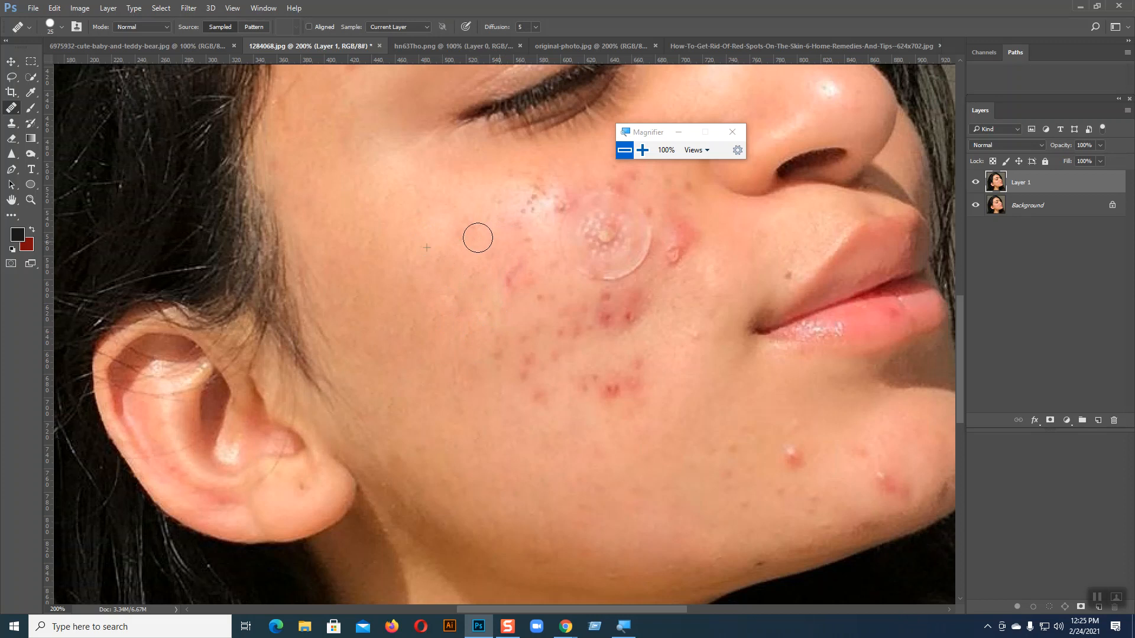
mouse_move(516, 210)
mouse_down()
mouse_move(529, 185)
mouse_move(534, 197)
mouse_move(505, 290)
mouse_move(524, 290)
mouse_move(499, 362)
mouse_move(522, 347)
mouse_move(528, 394)
mouse_move(558, 400)
mouse_up()
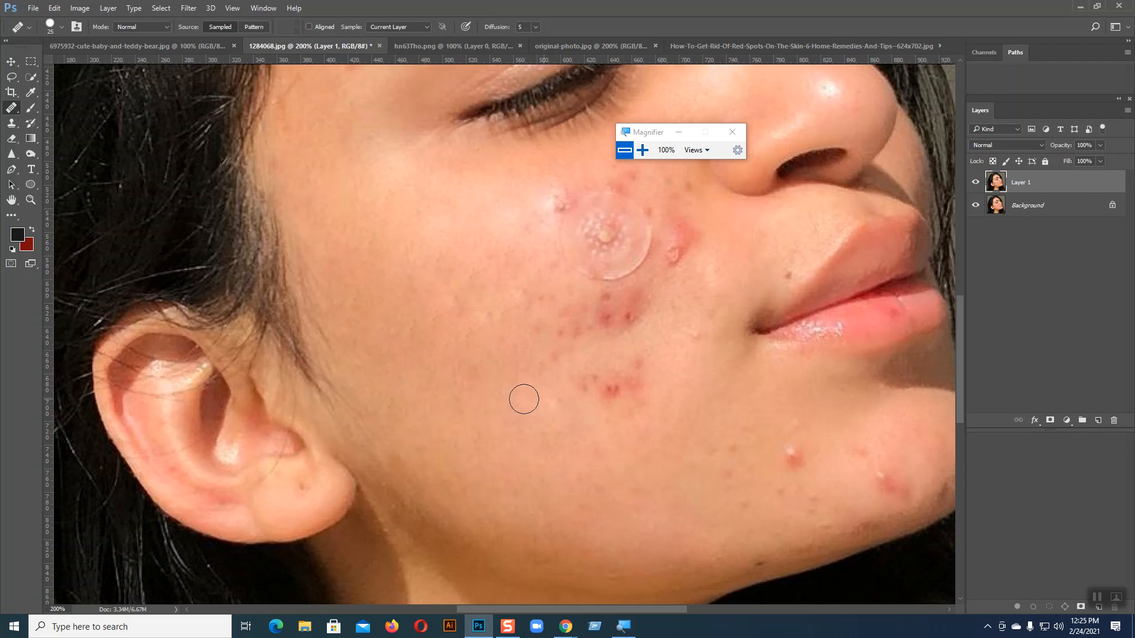
- Heal the red clusters on the cheek below the large raised pimple, using clear lower-cheek skin as the source
drag(477, 401, 495, 395)
alt+click(529, 379)
mouse_move(562, 314)
mouse_down()
mouse_move(543, 356)
mouse_move(541, 302)
mouse_move(560, 345)
mouse_move(575, 316)
mouse_move(583, 368)
mouse_move(601, 384)
mouse_move(642, 371)
mouse_move(614, 391)
mouse_move(583, 381)
mouse_move(615, 320)
mouse_move(605, 307)
mouse_move(635, 308)
mouse_move(590, 320)
mouse_move(626, 305)
mouse_up()
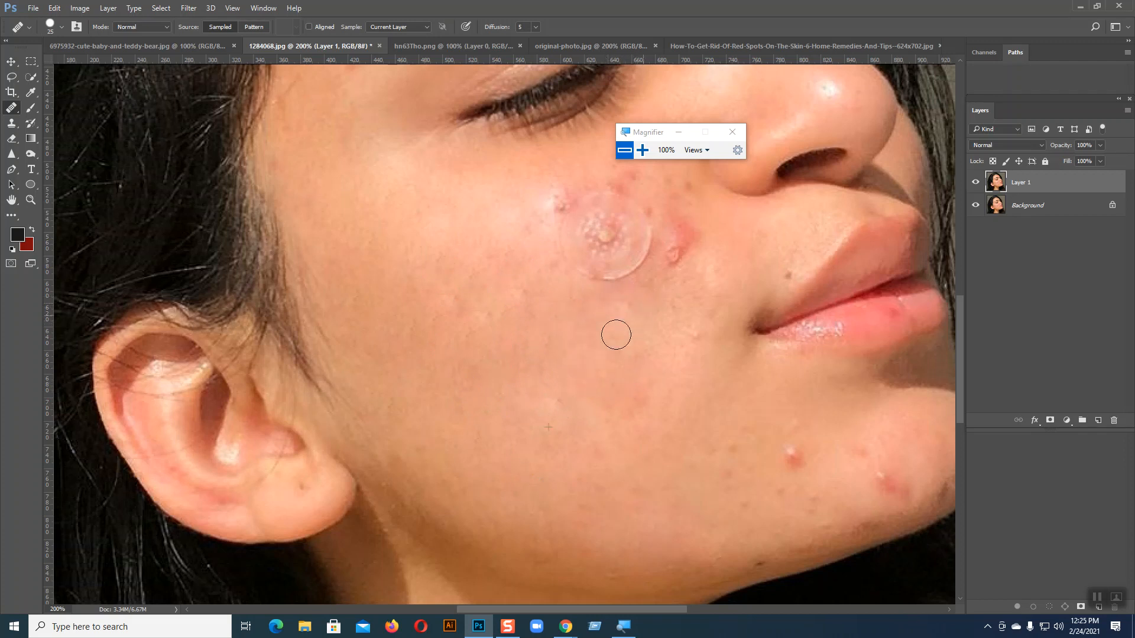
- Heal the pimples below the mouth corner and on the chin with clear skin sampled between them
mouse_move(793, 445)
mouse_down()
mouse_move(798, 461)
mouse_move(725, 445)
mouse_move(721, 469)
mouse_move(763, 479)
mouse_move(740, 502)
mouse_move(783, 444)
mouse_move(799, 475)
mouse_up()
click(812, 501)
alt+click(750, 422)
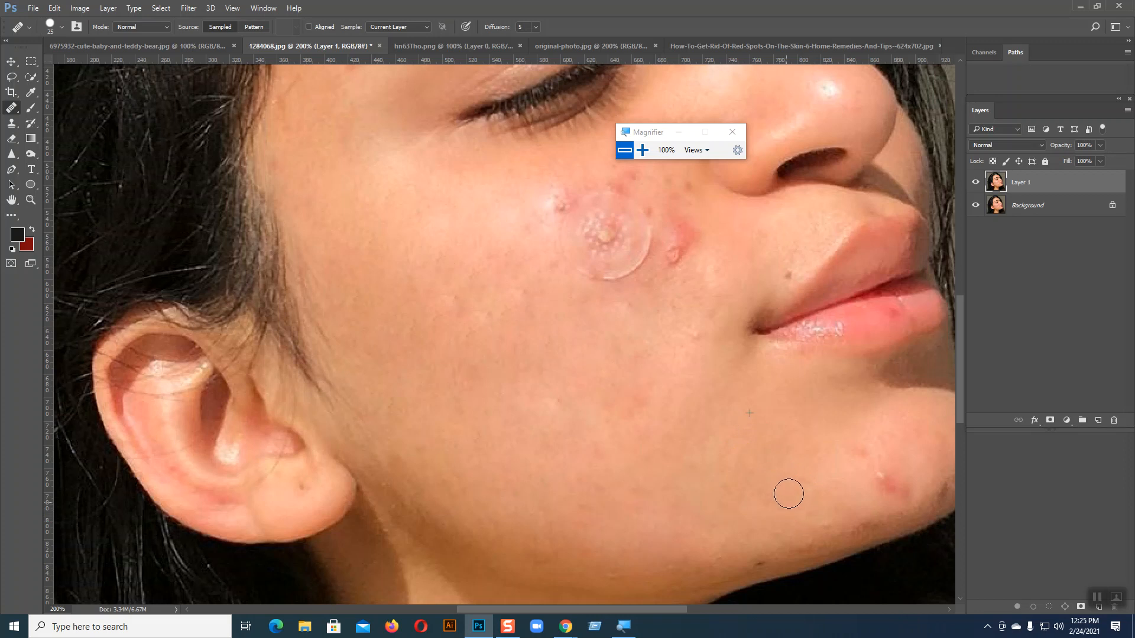
drag(718, 452, 598, 436)
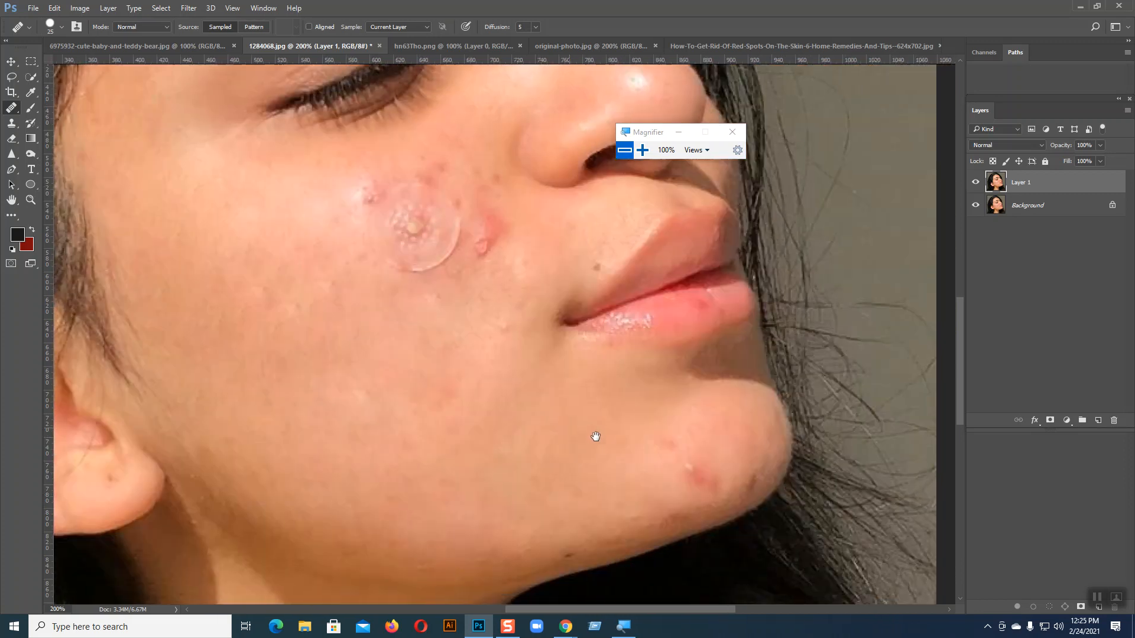
click(670, 445)
drag(685, 472, 702, 480)
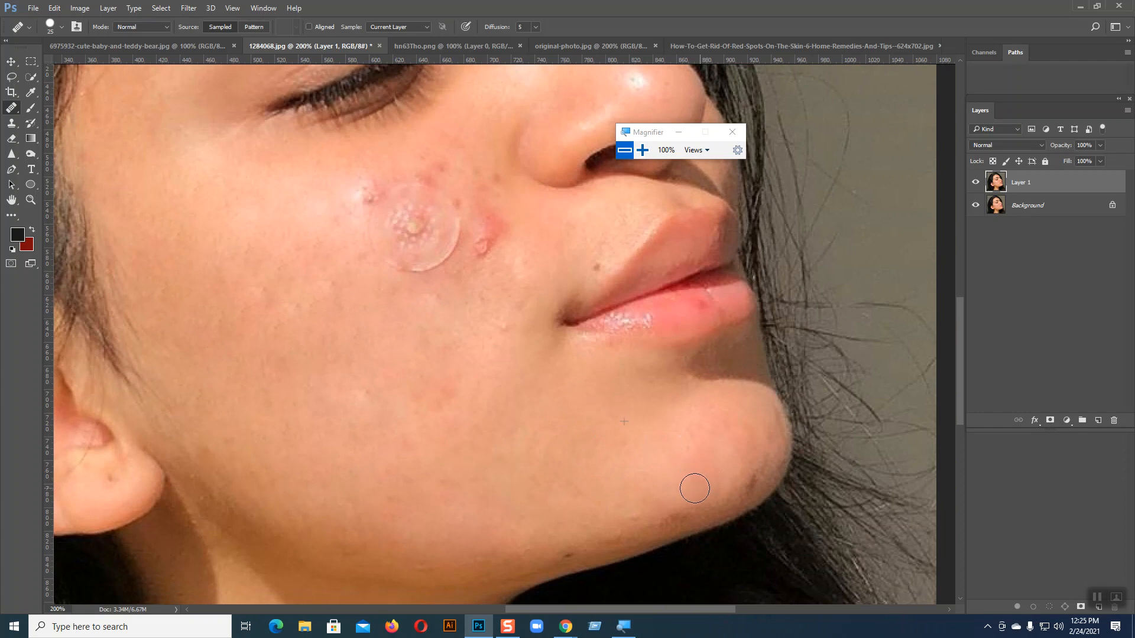
- Heal the large raised pimple and the surrounding red spots on the cheek beside the nose with clear nearby skin
drag(557, 413, 575, 526)
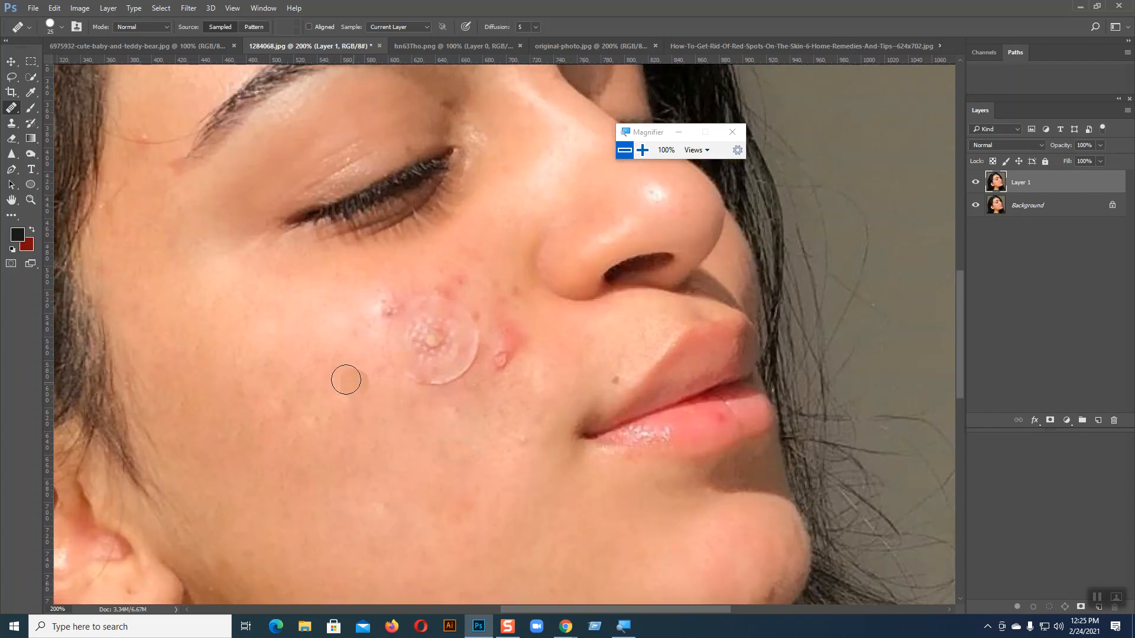
mouse_move(472, 258)
mouse_down()
mouse_move(447, 277)
mouse_move(459, 286)
mouse_move(409, 285)
mouse_move(382, 309)
mouse_move(431, 295)
mouse_move(496, 304)
mouse_move(506, 353)
mouse_move(511, 292)
mouse_move(516, 335)
mouse_move(517, 345)
mouse_move(500, 252)
mouse_move(476, 311)
mouse_move(496, 354)
mouse_move(520, 345)
mouse_move(491, 362)
mouse_up()
alt+click(499, 238)
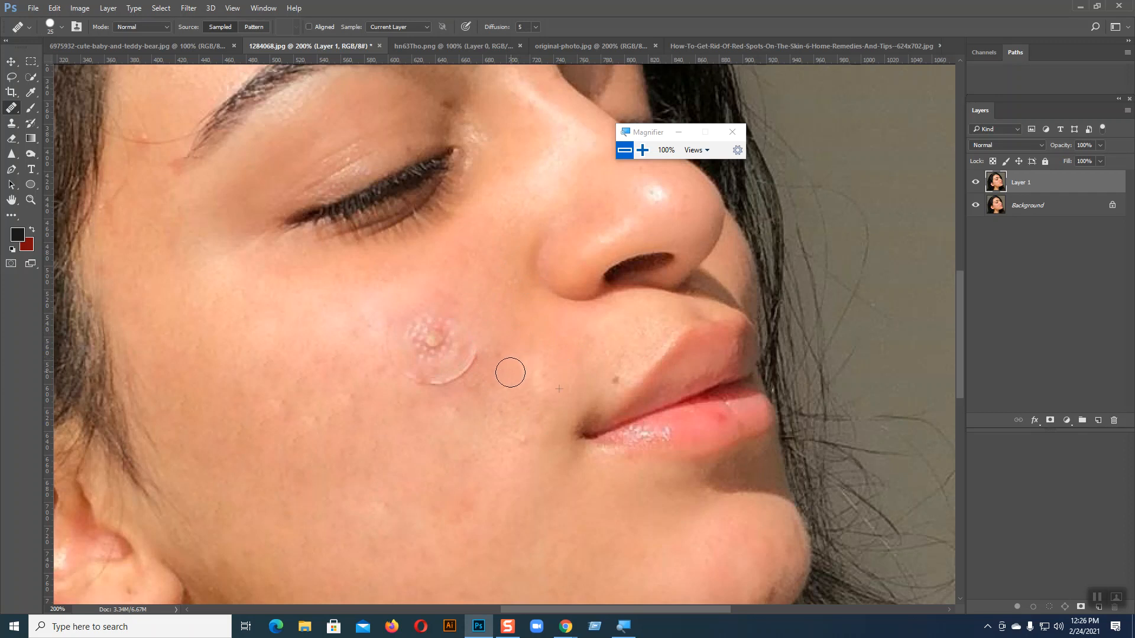
alt+click(334, 322)
mouse_move(393, 314)
mouse_down()
mouse_move(414, 375)
mouse_move(453, 380)
mouse_move(476, 357)
mouse_move(444, 394)
mouse_move(472, 439)
mouse_move(385, 406)
mouse_move(473, 384)
mouse_move(483, 347)
mouse_move(449, 375)
mouse_move(417, 330)
mouse_move(442, 327)
mouse_move(448, 350)
mouse_move(431, 361)
mouse_move(448, 330)
mouse_move(394, 320)
mouse_move(405, 374)
mouse_up()
alt+click(372, 403)
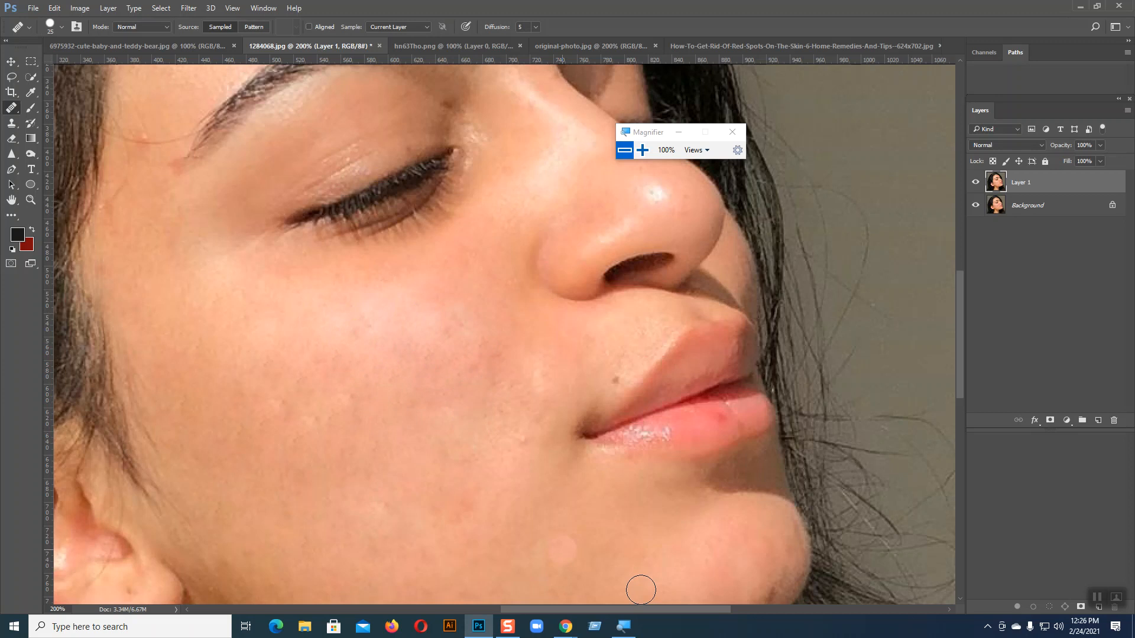
- Compare the healed portrait with the original by hiding and showing Layer 1 repeatedly
key(ctrl+minus)
key(ctrl+minus)
key(ctrl+minus)
key(ctrl+minus)
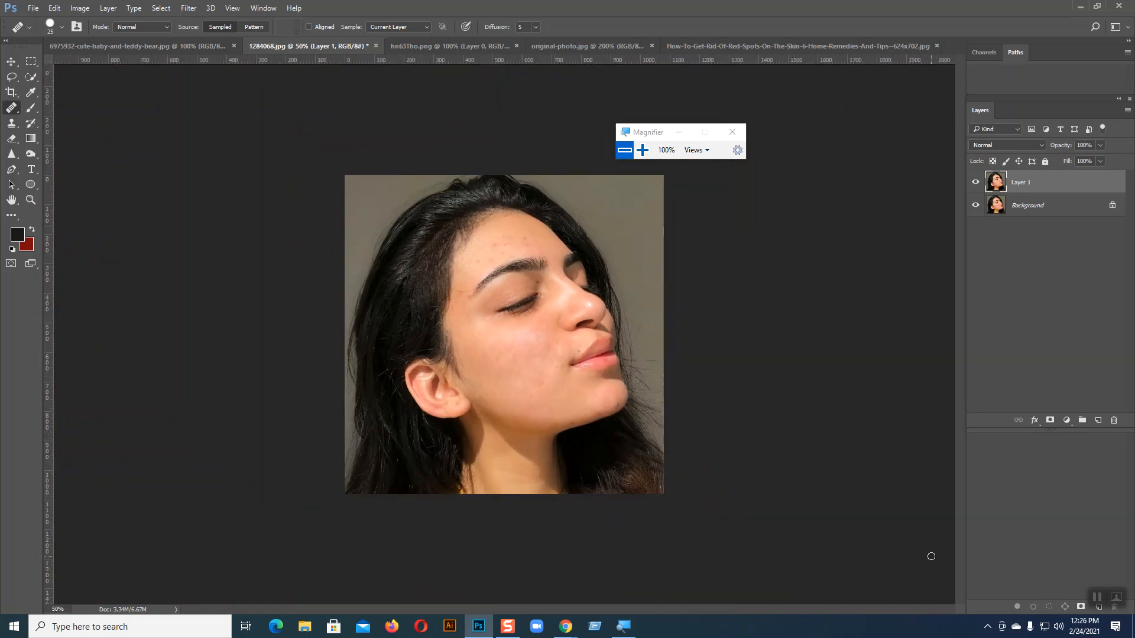
click(976, 184)
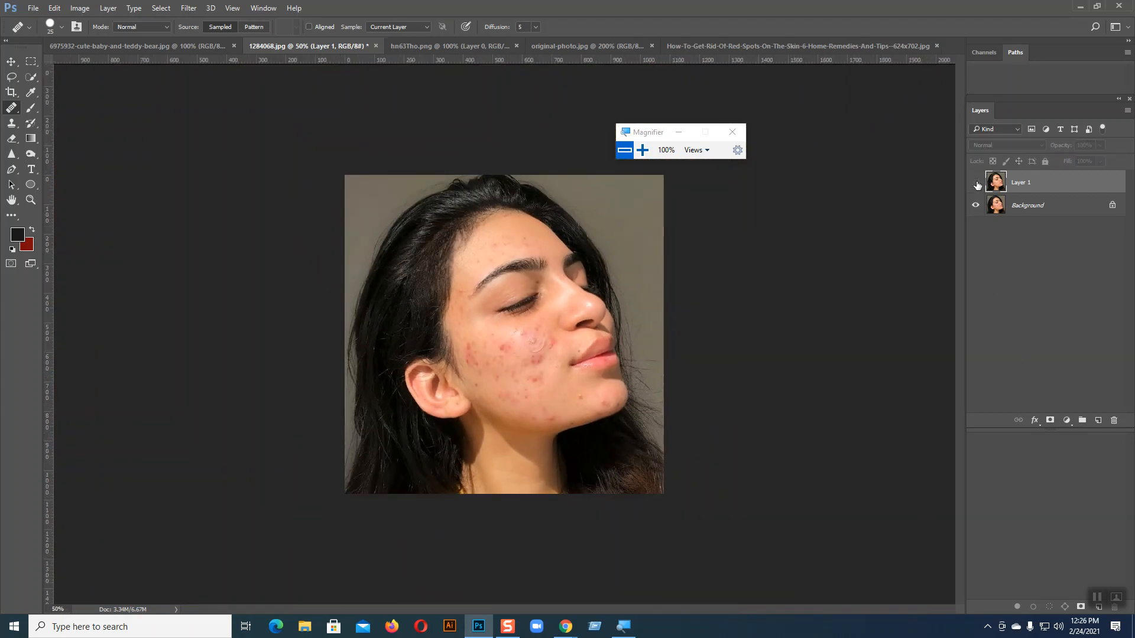
click(976, 183)
click(976, 184)
click(976, 184)
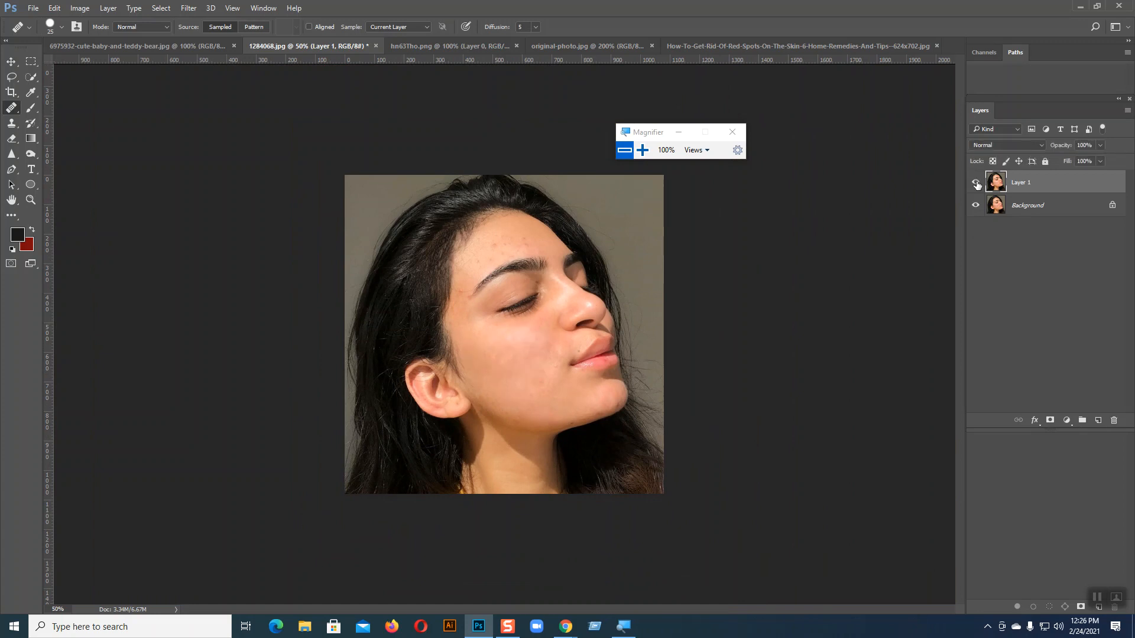
click(976, 183)
click(976, 183)
- Choose the Patch Tool and bring up original-photo.jpg at 300%, centred on the blemishes around the mouth
key(ctrl+plus)
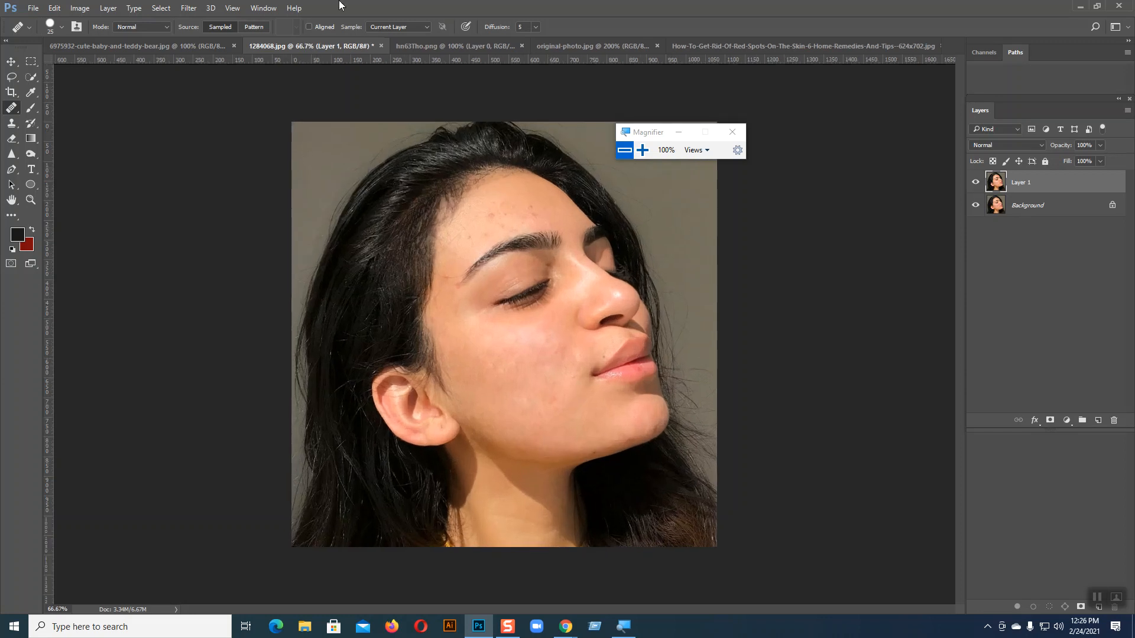
right_click(6, 109)
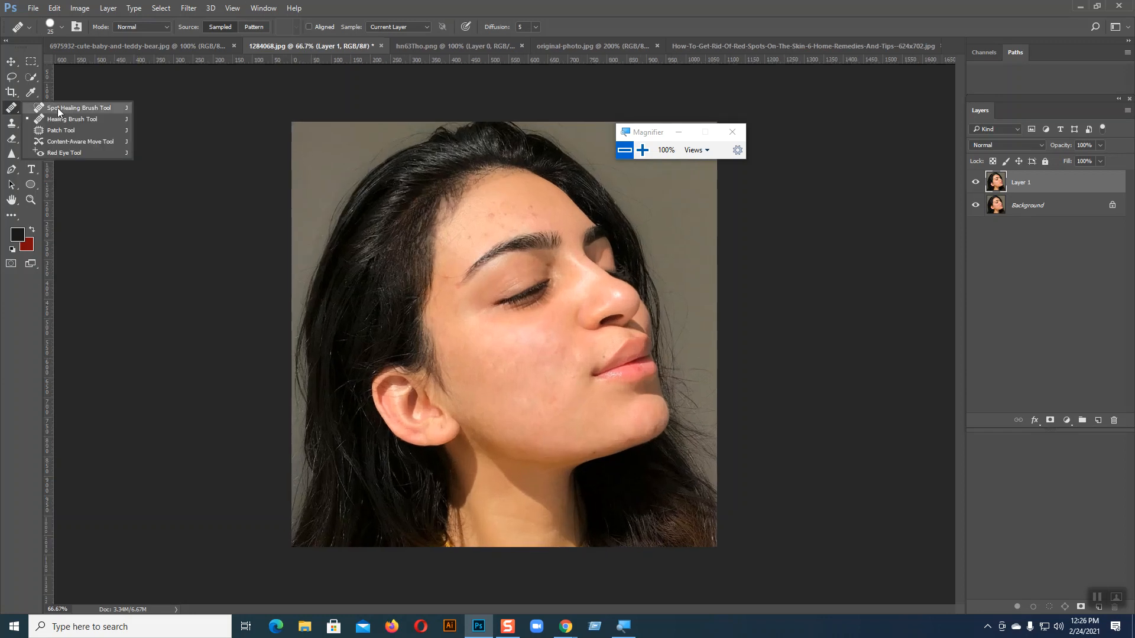
click(66, 131)
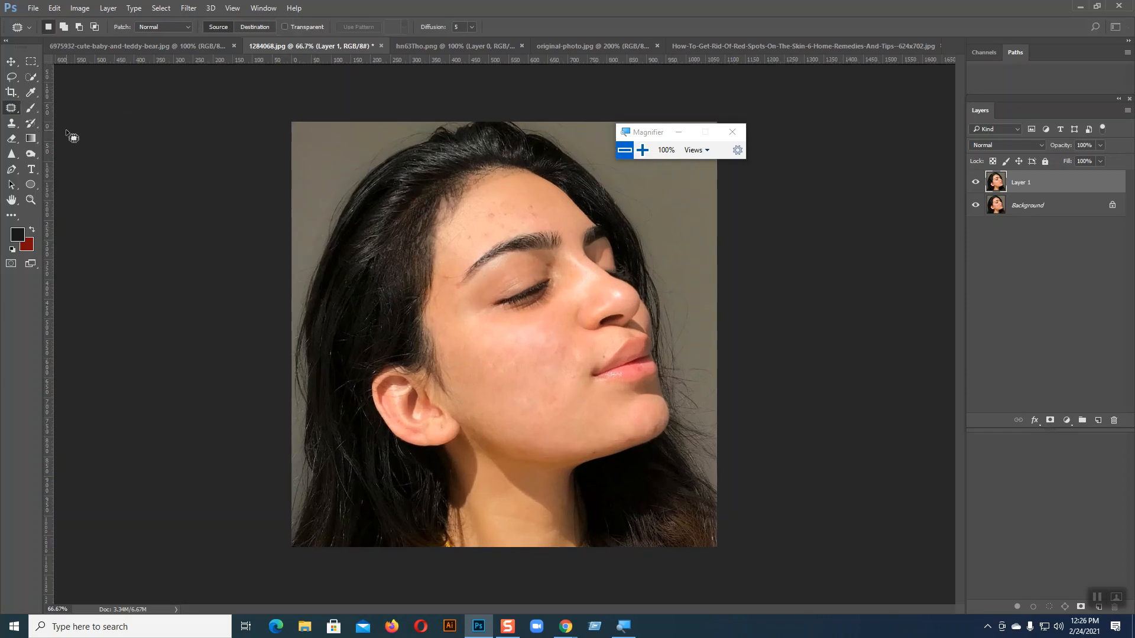
click(466, 42)
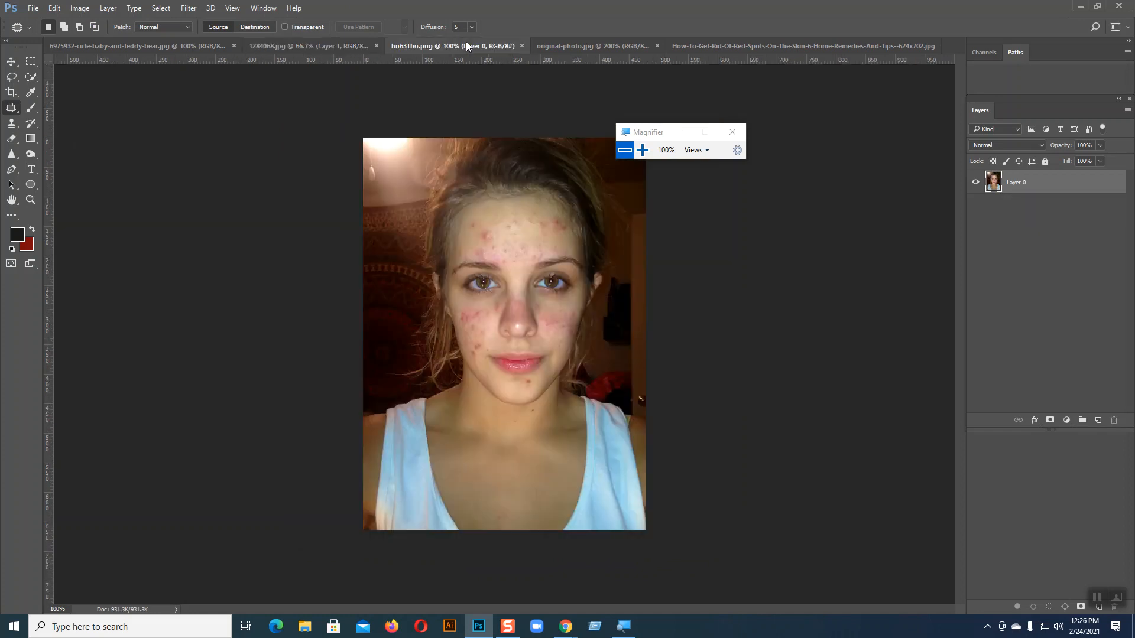
click(589, 49)
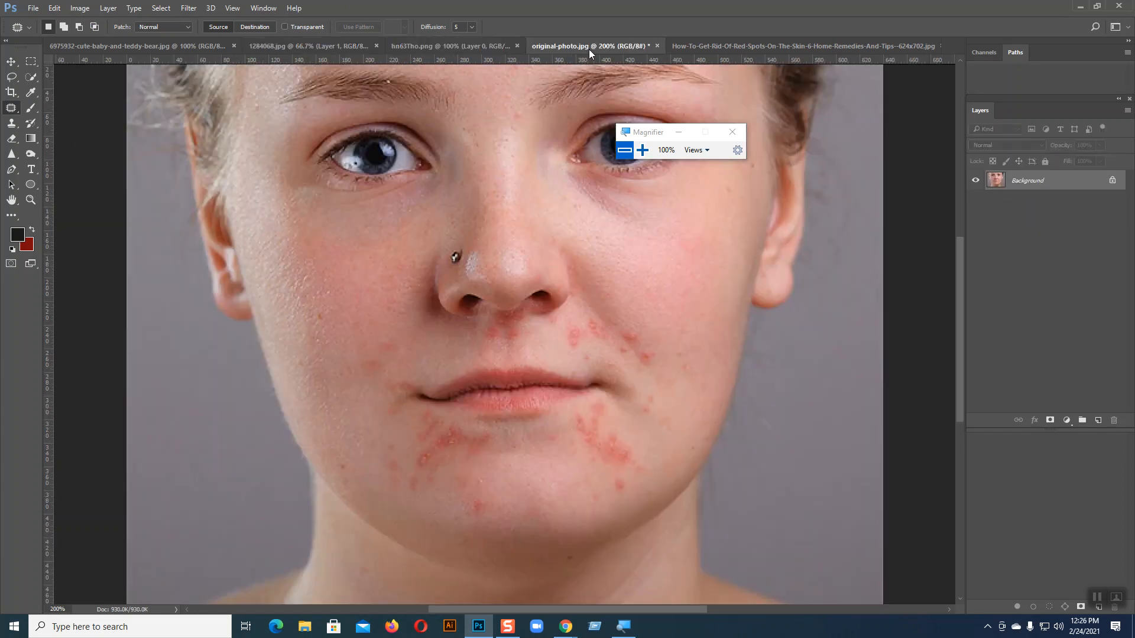
key(ctrl+plus)
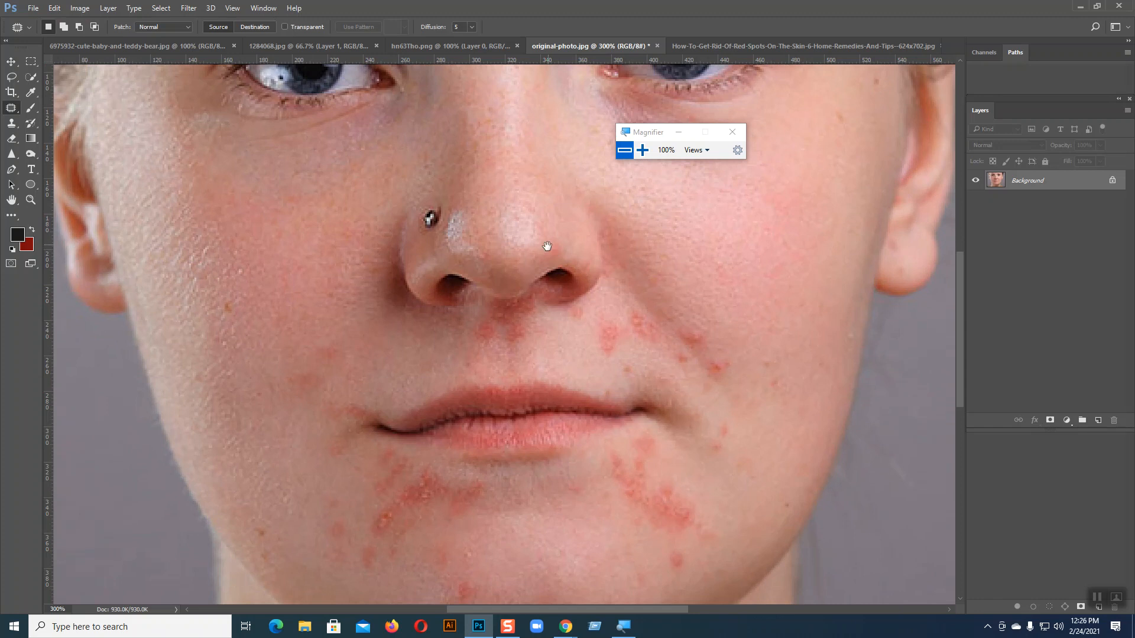
drag(550, 297, 600, 266)
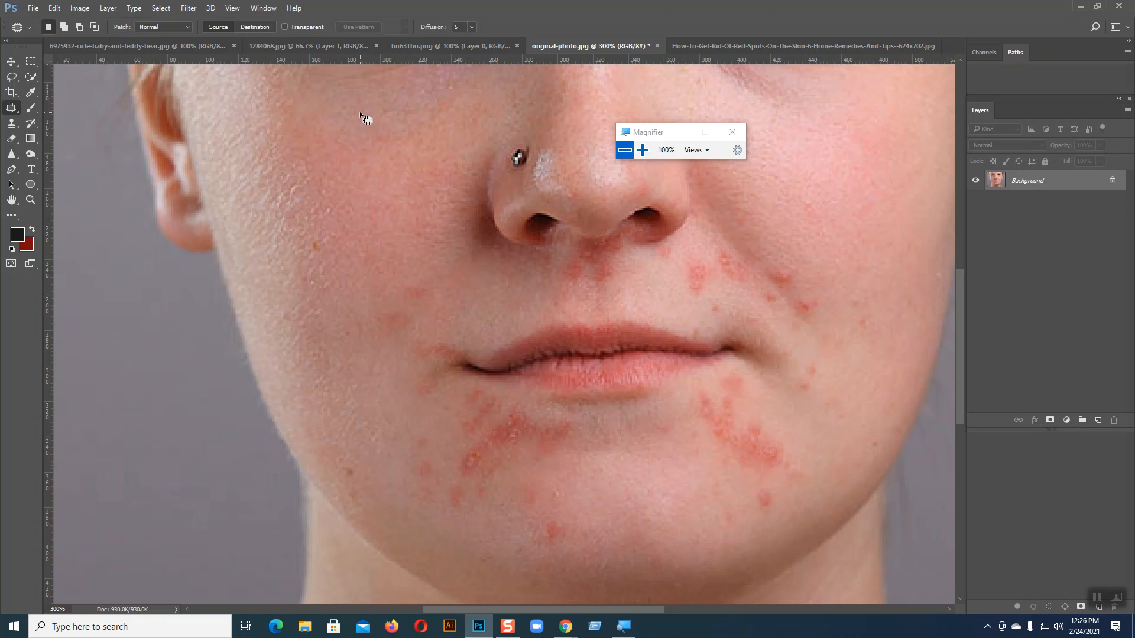
- Patch the red spots on the cheek above the mouth's left corner with clear skin from higher up, and deselect
scroll(414, 160, up, 3)
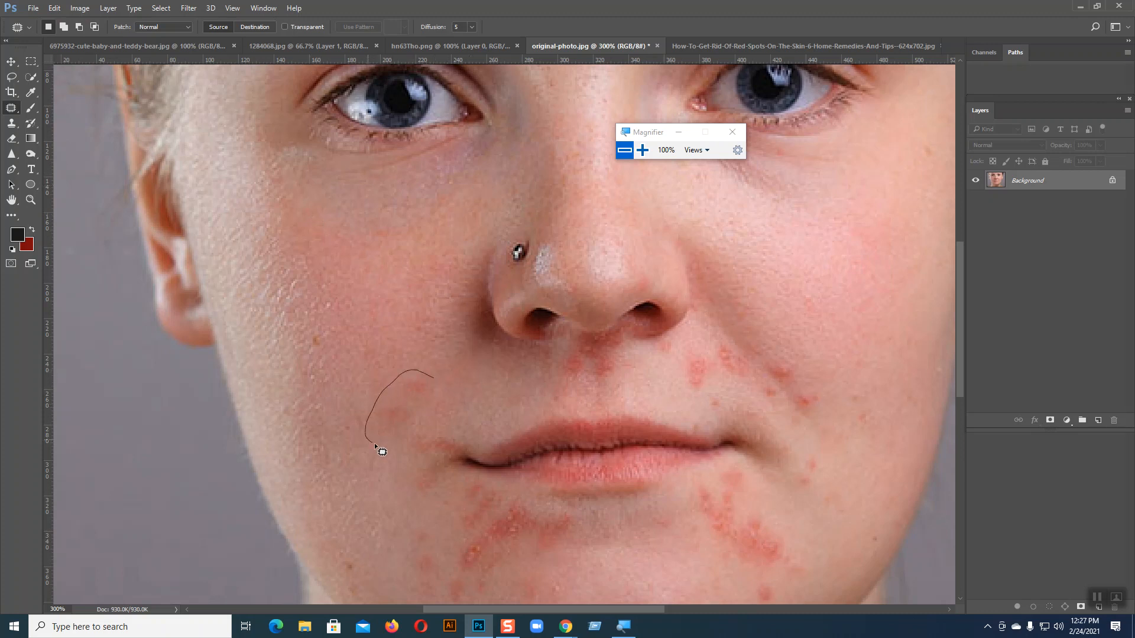
drag(428, 371, 426, 374)
drag(408, 391, 404, 280)
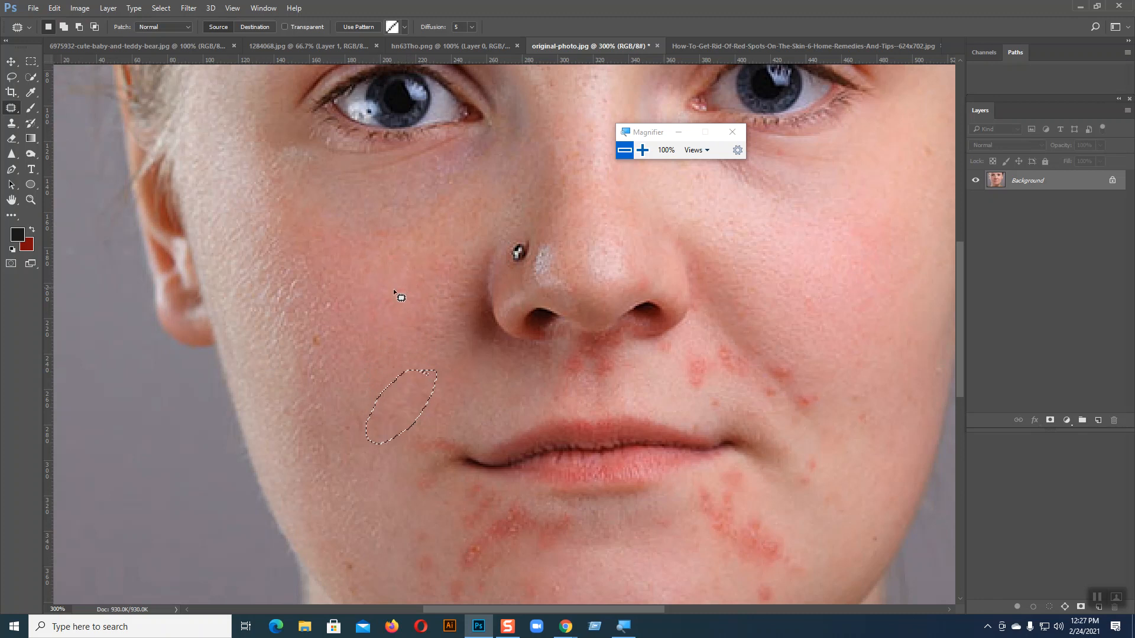
key(ctrl+d)
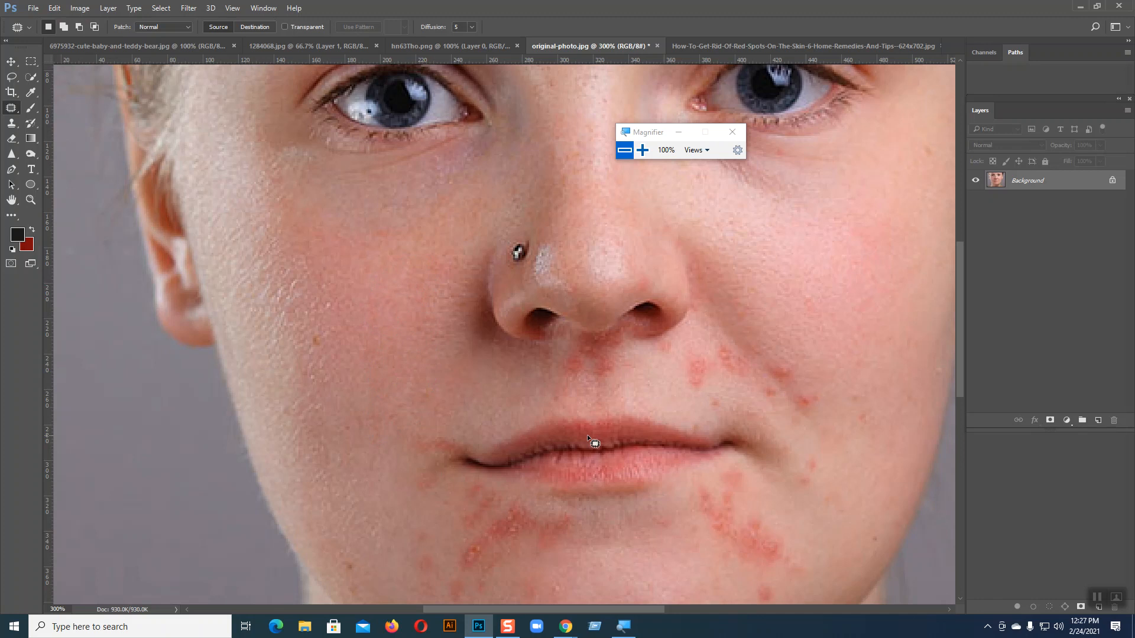
- Patch the large red cluster below the mouth's right corner with clear cheek skin, and deselect
scroll(650, 354, down, 2)
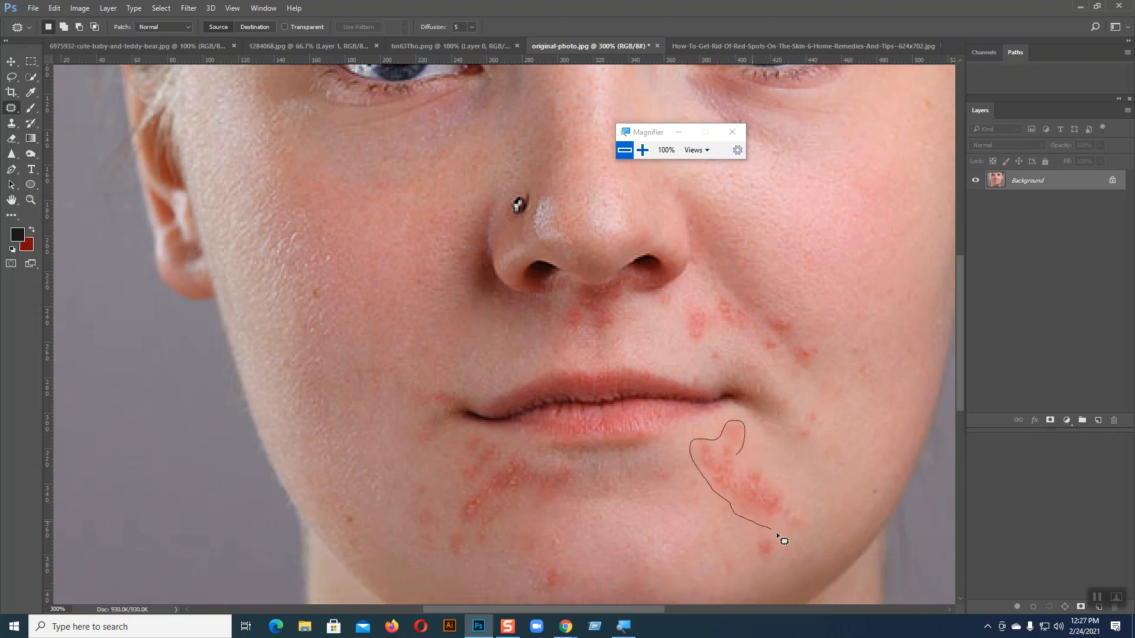
mouse_move(742, 458)
mouse_down()
mouse_move(806, 473)
mouse_move(861, 439)
mouse_move(845, 272)
mouse_move(834, 278)
mouse_up()
key(ctrl+d)
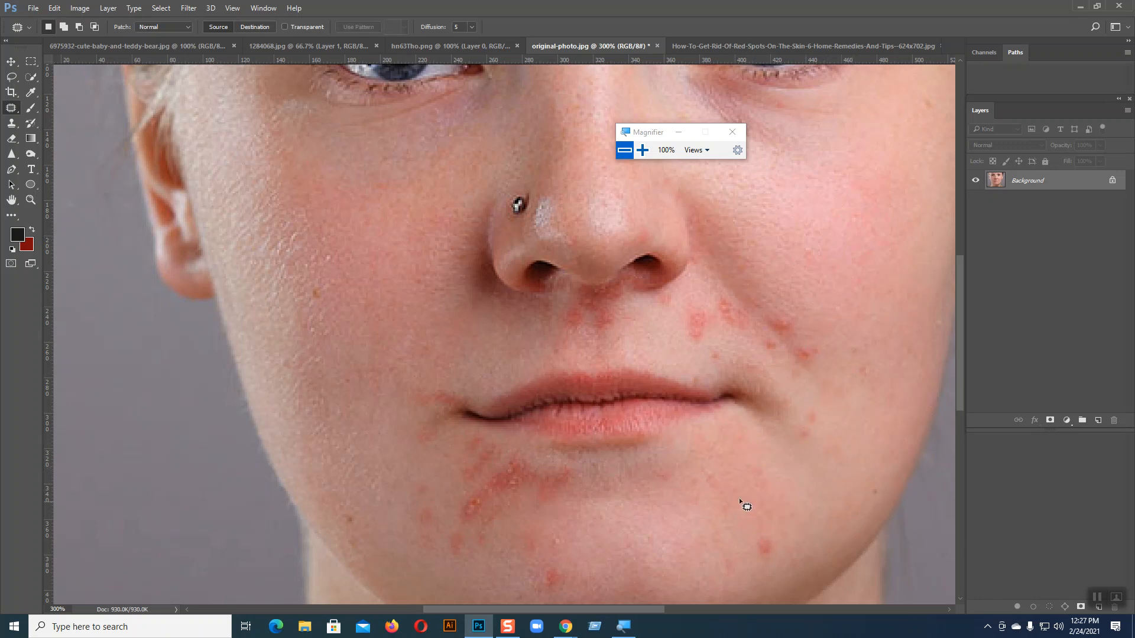
- Patch the remaining small red spots on the right side of the chin with clear skin nearby
scroll(703, 448, down, 3)
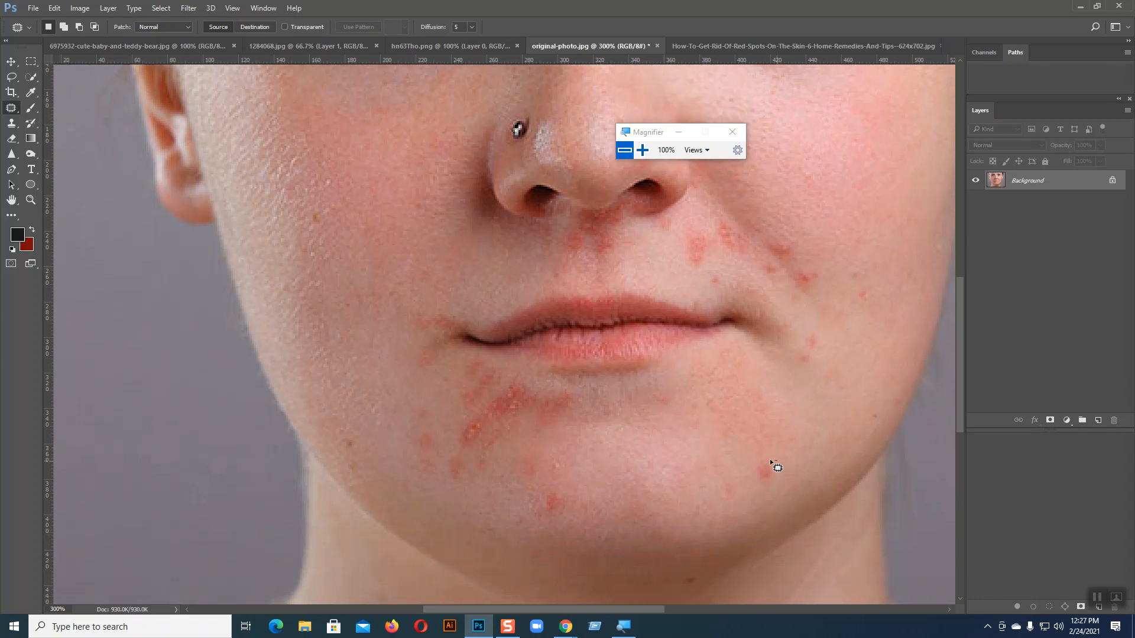
drag(772, 463, 774, 461)
drag(769, 469, 764, 501)
drag(703, 393, 706, 392)
drag(710, 415, 694, 455)
click(778, 424)
mouse_move(753, 388)
mouse_down()
mouse_move(750, 406)
mouse_move(754, 388)
mouse_up()
mouse_move(772, 405)
mouse_down()
mouse_move(799, 405)
mouse_move(765, 438)
mouse_move(761, 395)
mouse_up()
click(550, 234)
- Patch the spots beside the mouth's right corner and the red marks along the smile line with clear cheek skin
drag(770, 412, 811, 407)
drag(821, 335, 805, 321)
drag(810, 350, 807, 396)
drag(826, 437, 834, 438)
click(565, 235)
mouse_move(803, 259)
mouse_down()
mouse_move(811, 301)
mouse_move(803, 260)
mouse_up()
drag(801, 277, 840, 326)
click(859, 383)
drag(785, 232, 857, 208)
click(851, 204)
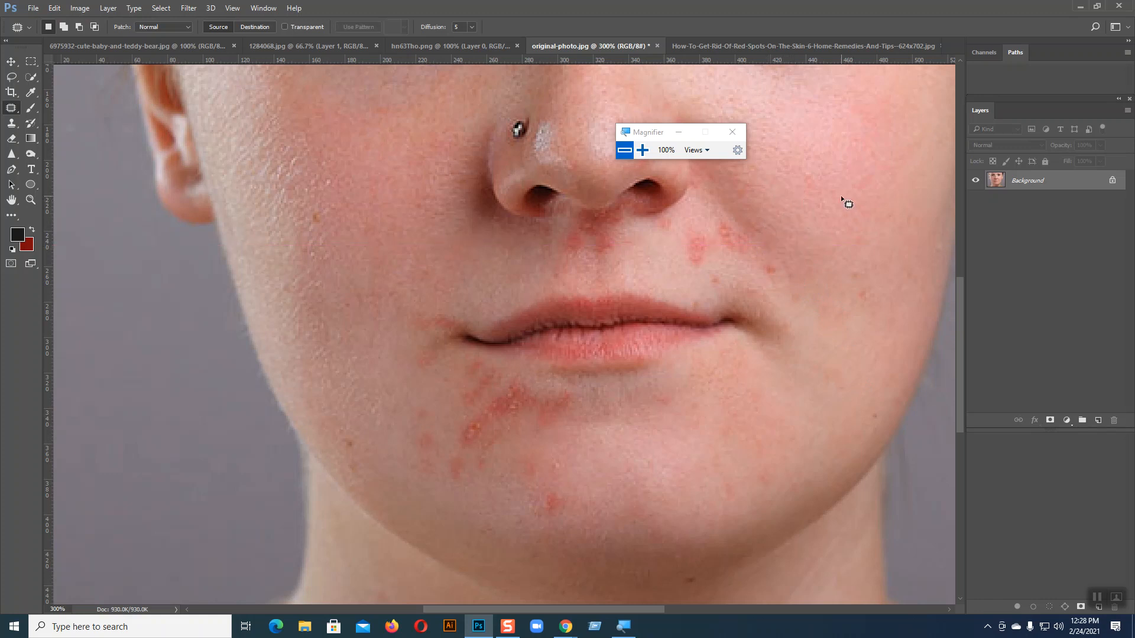
- Patch the leftover red spots between the nose and the mouth's right corner with clear cheek skin
mouse_move(782, 278)
mouse_down()
mouse_move(756, 230)
mouse_move(810, 313)
mouse_up()
click(828, 243)
drag(736, 237, 832, 174)
click(703, 236)
mouse_move(680, 251)
mouse_down()
mouse_move(712, 235)
mouse_move(689, 261)
mouse_move(663, 264)
mouse_move(826, 246)
mouse_up()
click(695, 231)
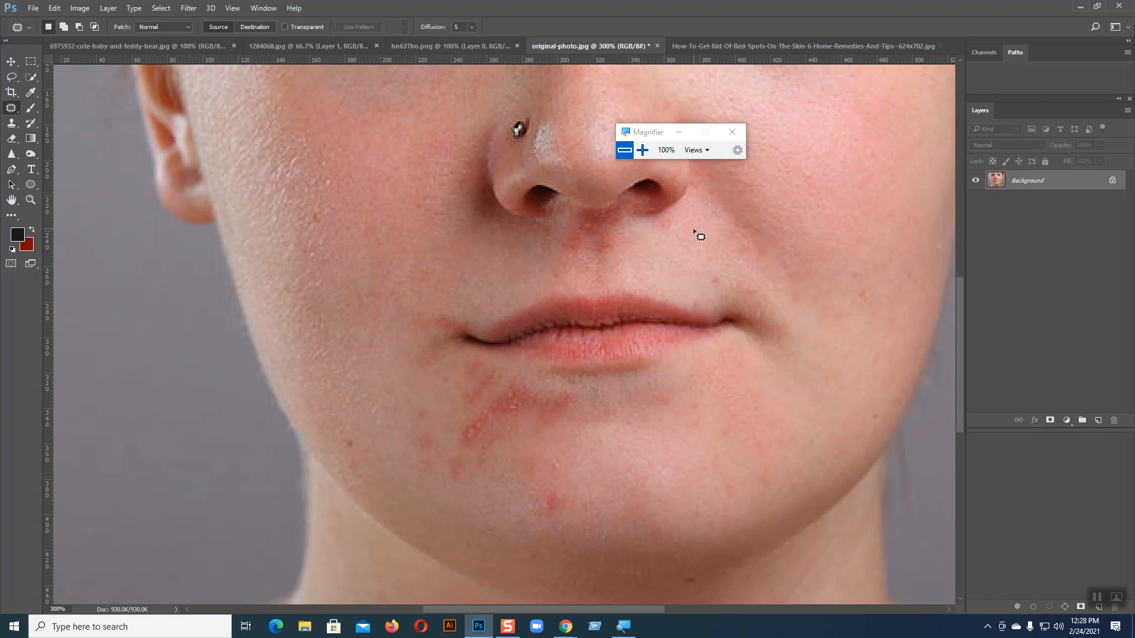
mouse_move(673, 229)
mouse_down()
mouse_move(676, 218)
mouse_move(674, 253)
mouse_up()
click(734, 244)
- Outline the whole eye on the left side of the face, patch it with cheek skin, and deselect
scroll(496, 412, up, 3)
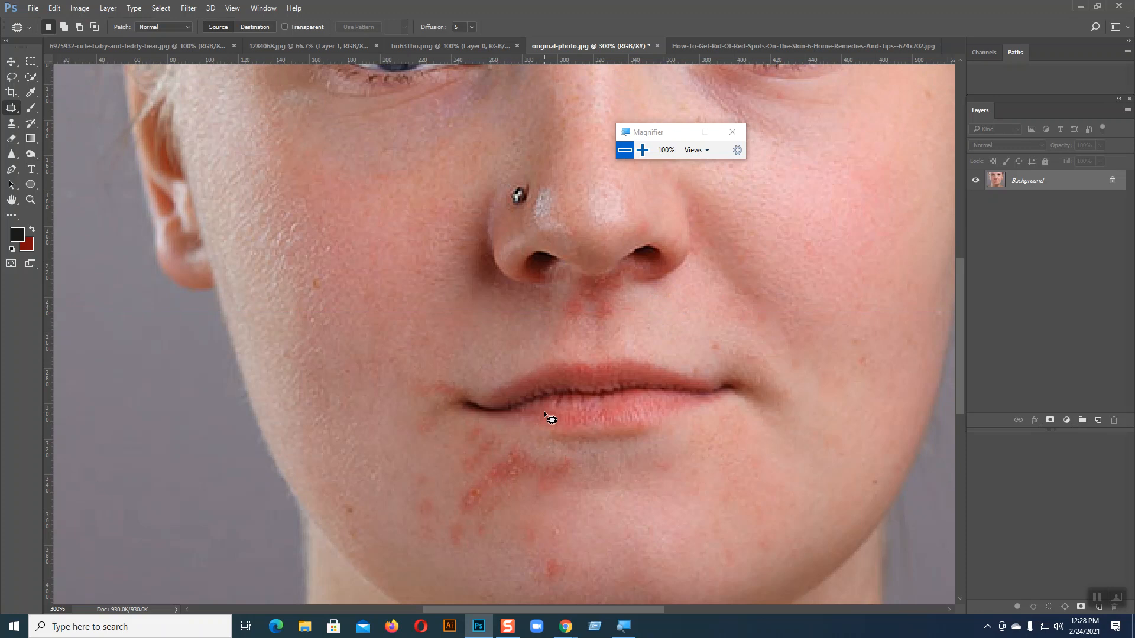
scroll(545, 413, up, 5)
scroll(544, 413, up, 2)
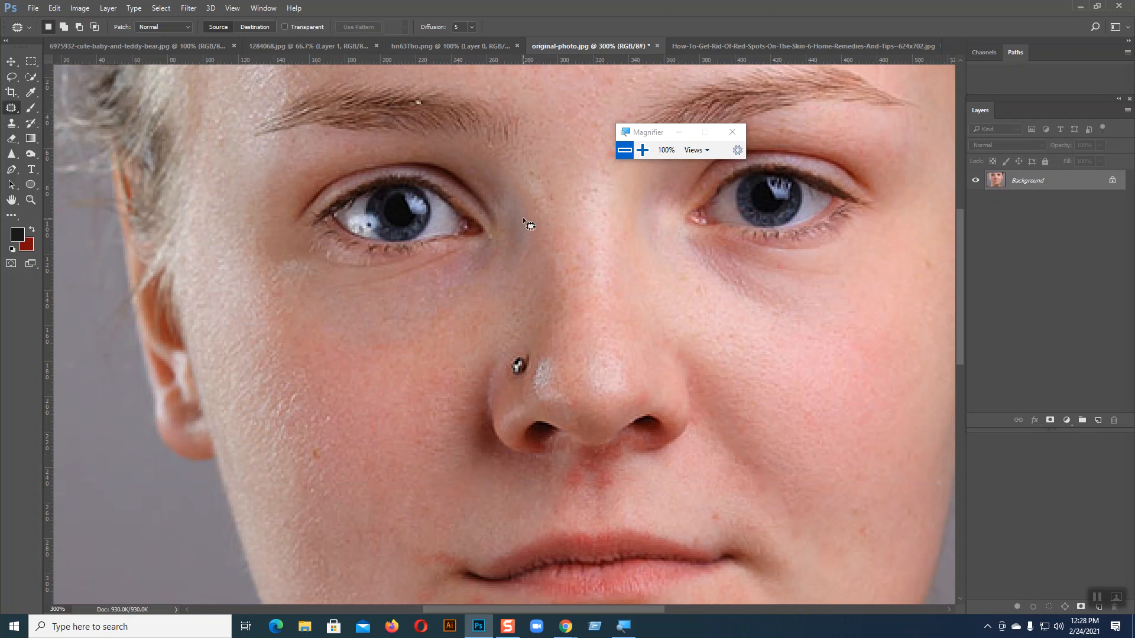
mouse_move(419, 144)
mouse_down()
mouse_move(298, 174)
mouse_move(275, 203)
mouse_move(269, 243)
mouse_move(288, 275)
mouse_move(327, 302)
mouse_move(378, 303)
mouse_move(448, 274)
mouse_move(484, 248)
mouse_move(507, 190)
mouse_up()
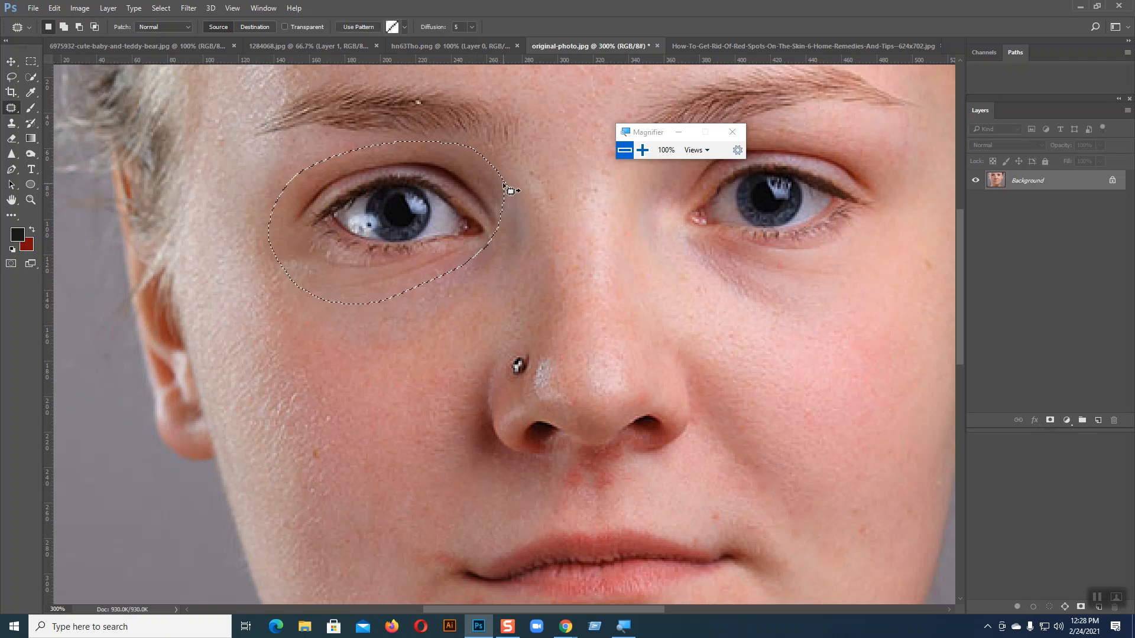
mouse_move(428, 220)
mouse_down()
mouse_move(401, 330)
mouse_move(402, 382)
mouse_up()
click(702, 311)
key(ctrl+minus)
key(ctrl+minus)
key(ctrl+minus)
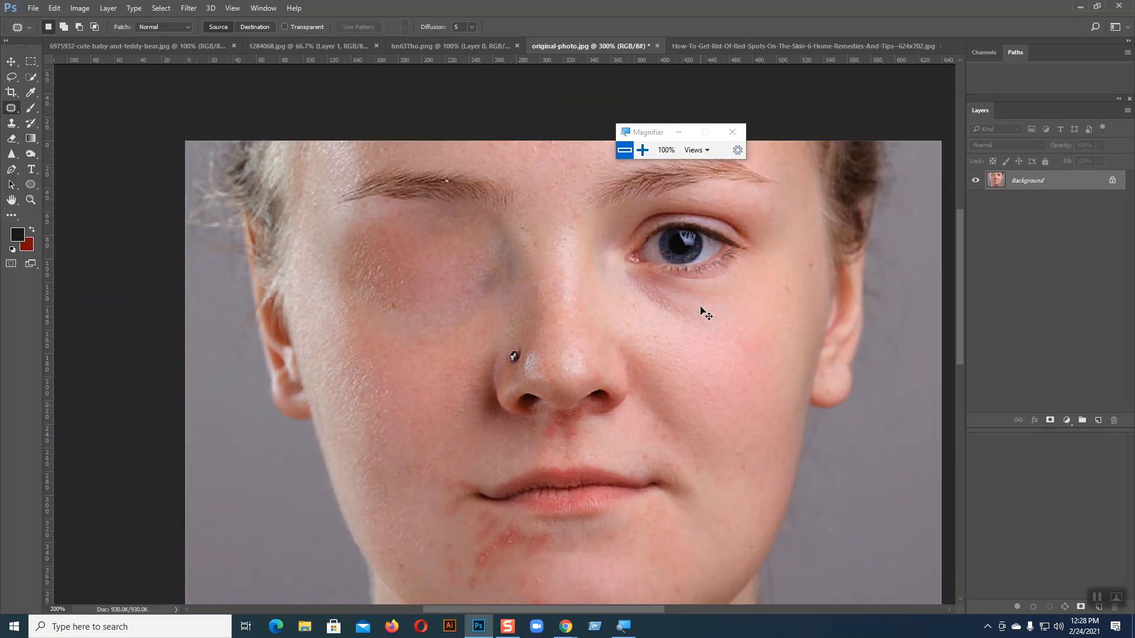
key(ctrl+plus)
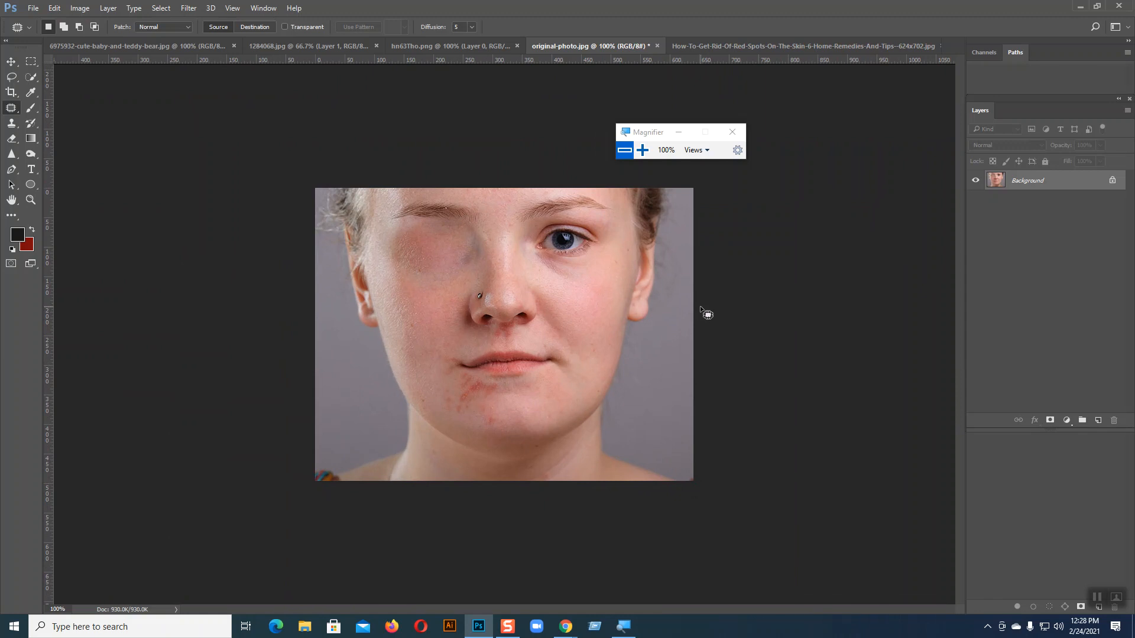
- Undo the patch over the eye and clear the selection around it
key(ctrl+alt+z)
key(ctrl+alt+z)
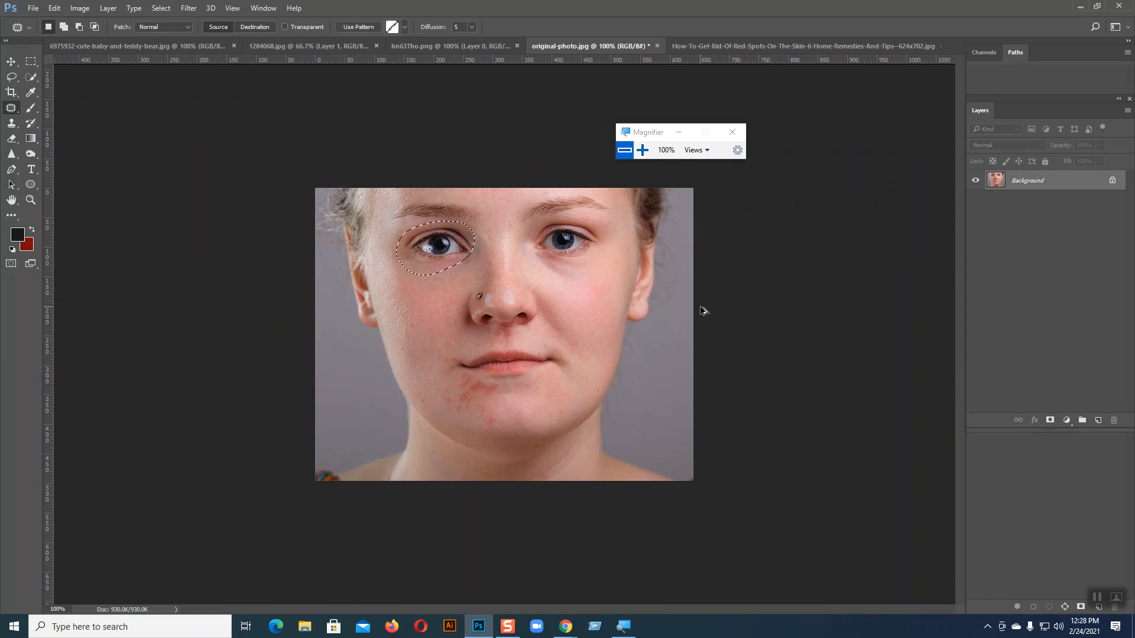
key(ctrl+d)
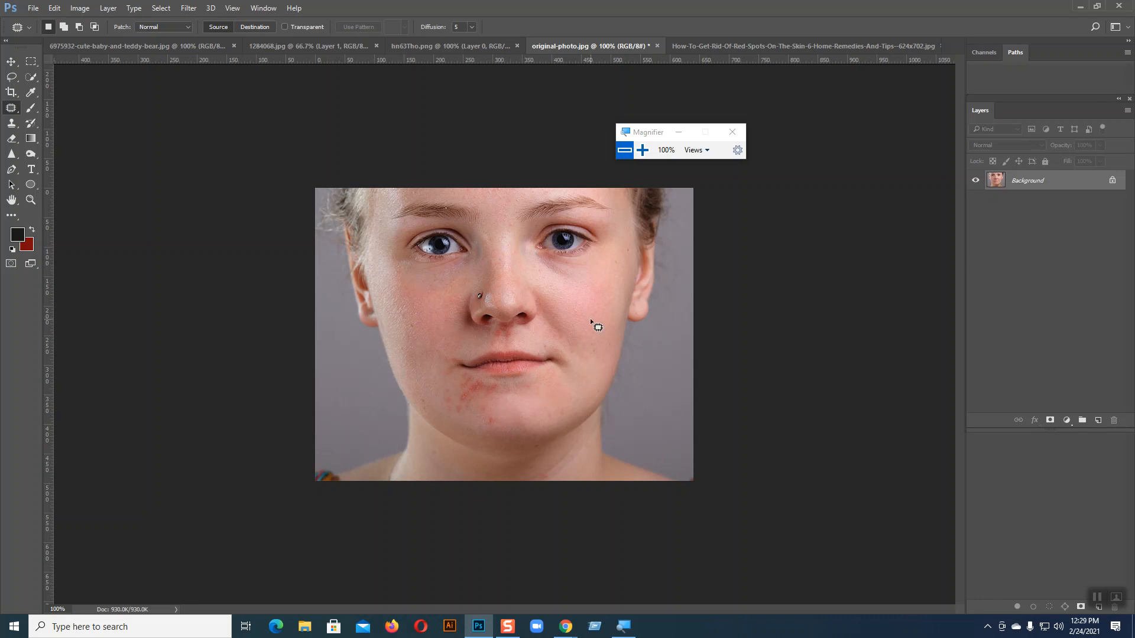
- Patch the red spots just below the mouth's left corner with clear cheek skin, and deselect
key(ctrl+plus)
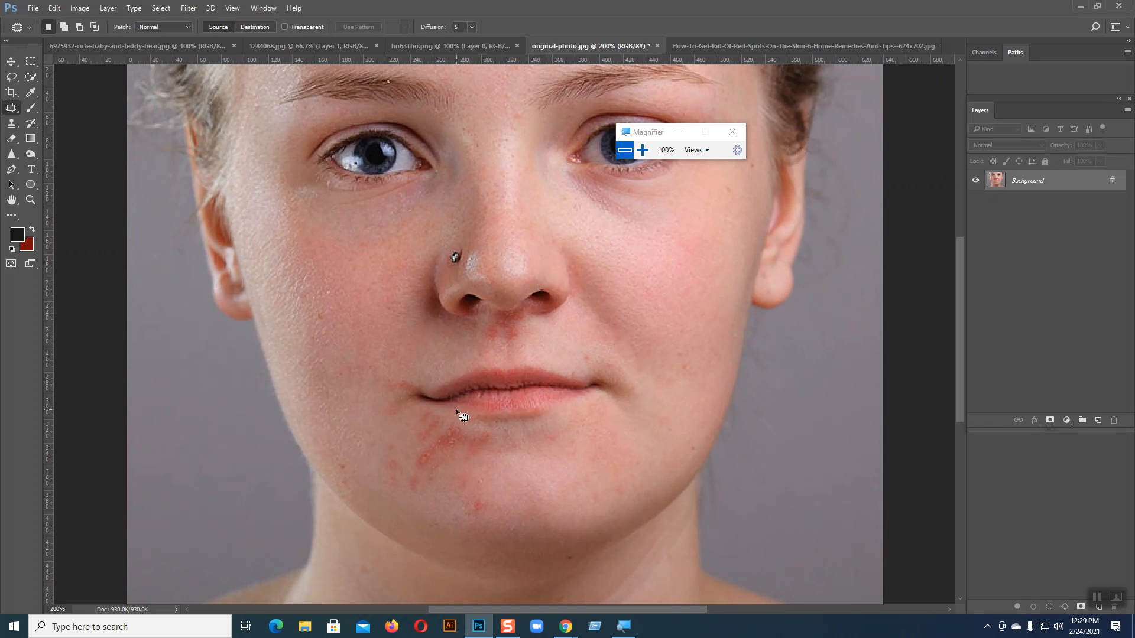
drag(440, 432, 441, 409)
drag(433, 418, 377, 337)
click(400, 293)
drag(387, 424, 386, 427)
drag(390, 457, 364, 431)
click(413, 437)
- Patch the remaining red clusters on the left and middle of the chin with clear skin nearby
drag(413, 463, 424, 498)
drag(455, 455, 456, 423)
mouse_move(451, 433)
mouse_down()
mouse_move(400, 422)
mouse_move(457, 437)
mouse_move(466, 458)
mouse_move(490, 452)
mouse_move(477, 425)
mouse_move(470, 438)
mouse_move(523, 455)
mouse_up()
click(425, 422)
click(564, 463)
mouse_move(482, 512)
mouse_down()
mouse_move(476, 483)
mouse_move(463, 479)
mouse_move(537, 489)
mouse_up()
click(545, 453)
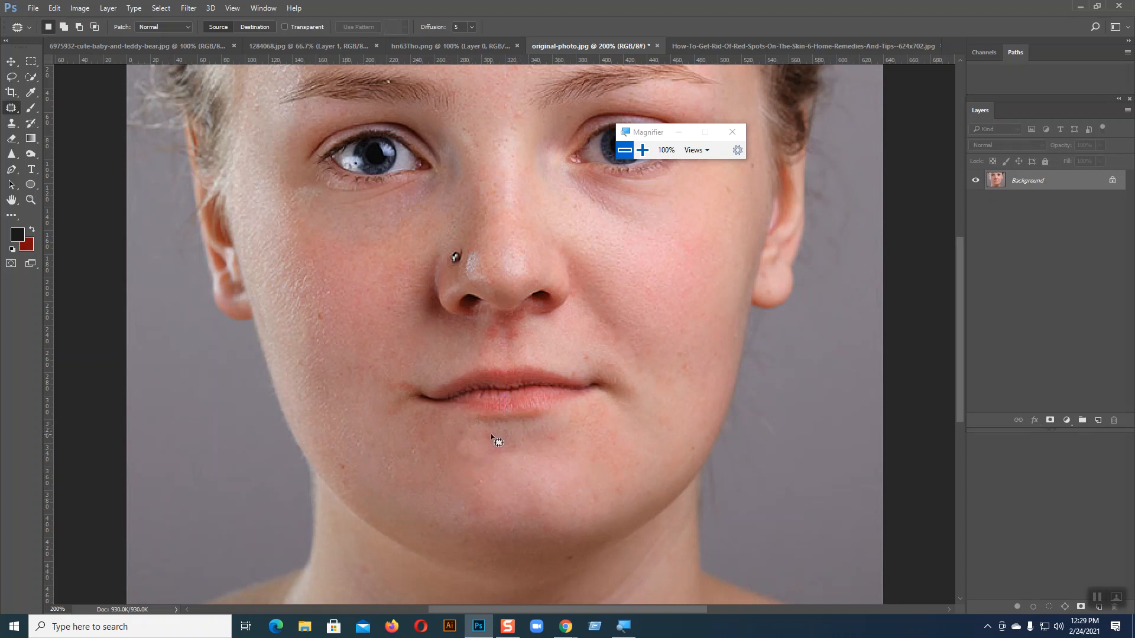
- Patch the leftover marks just under the lower lip with clear chin skin, and deselect
drag(483, 429, 481, 428)
drag(492, 443, 555, 451)
click(628, 450)
key(ctrl+minus)
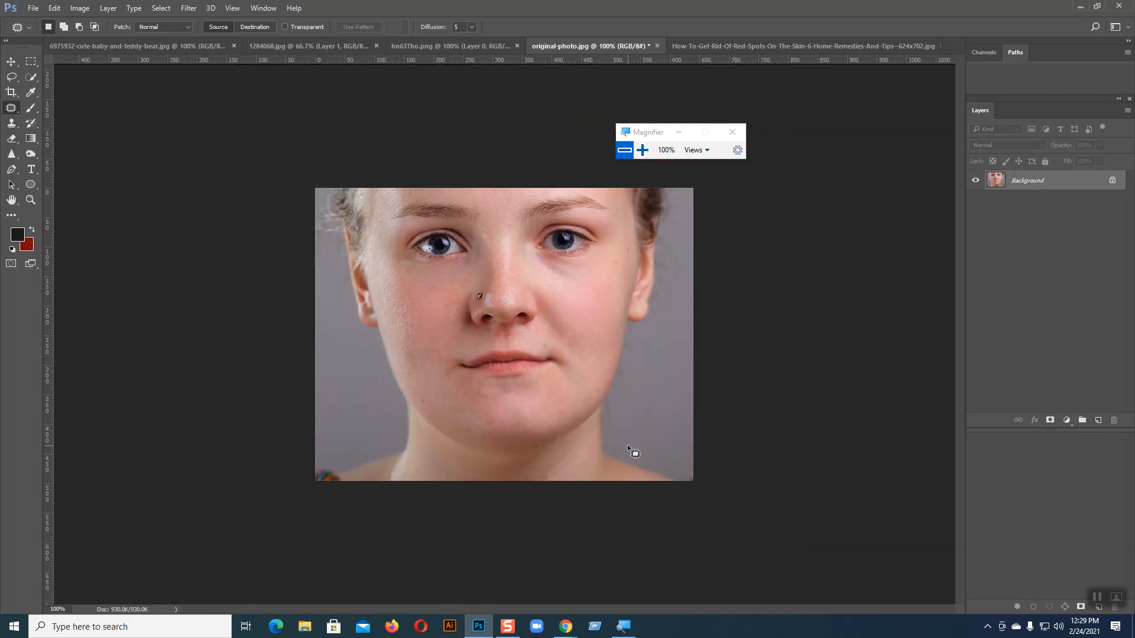
key(ctrl+plus)
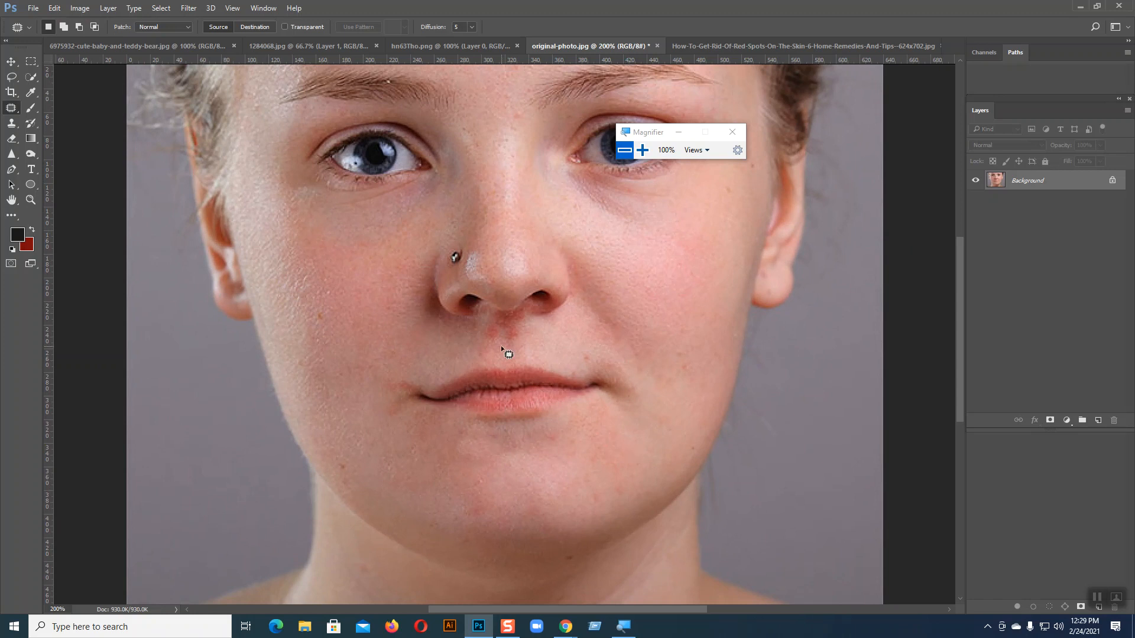
right_click(10, 110)
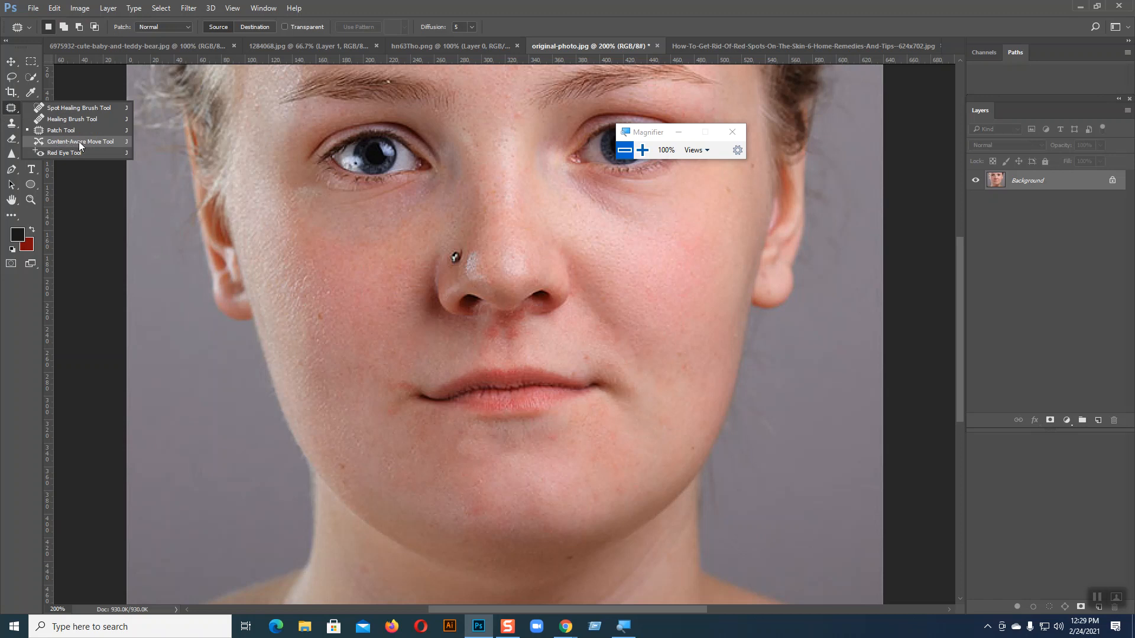
click(12, 108)
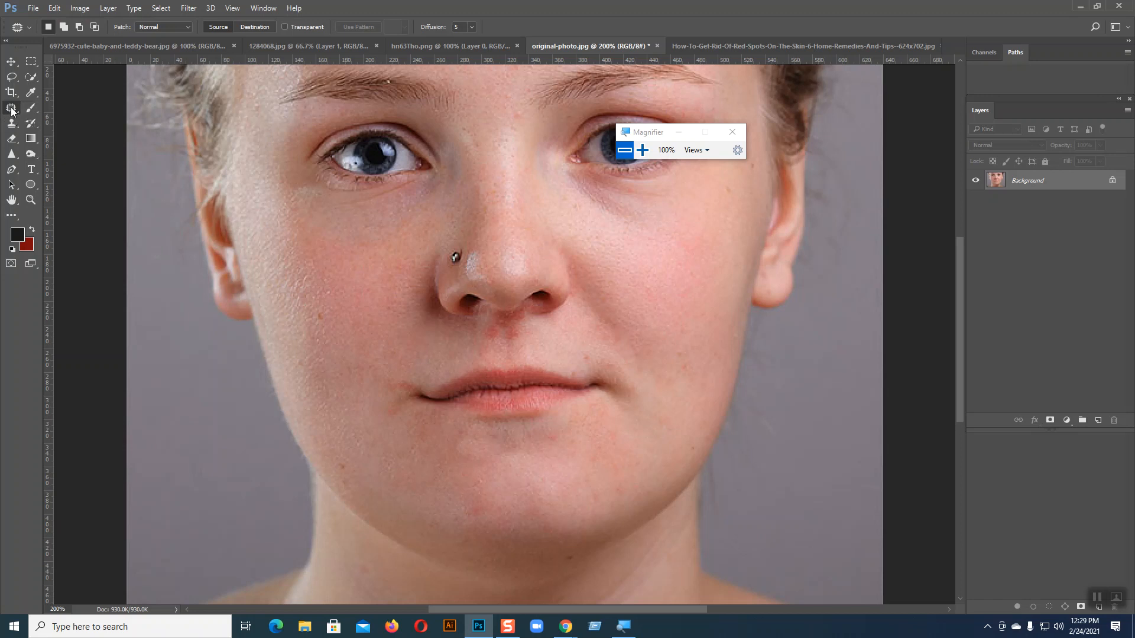
- Open the surfing photo серфинг-в-тайланде from the Desktop-11-09 > Images folder on drive G
click(32, 9)
click(45, 30)
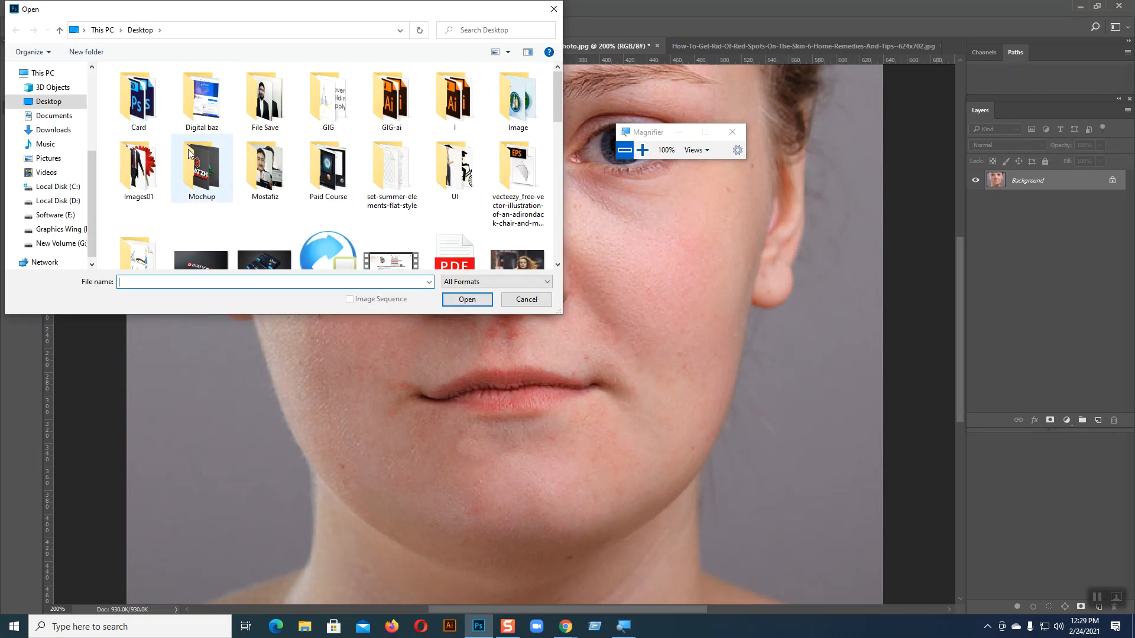
click(60, 243)
double_click(392, 177)
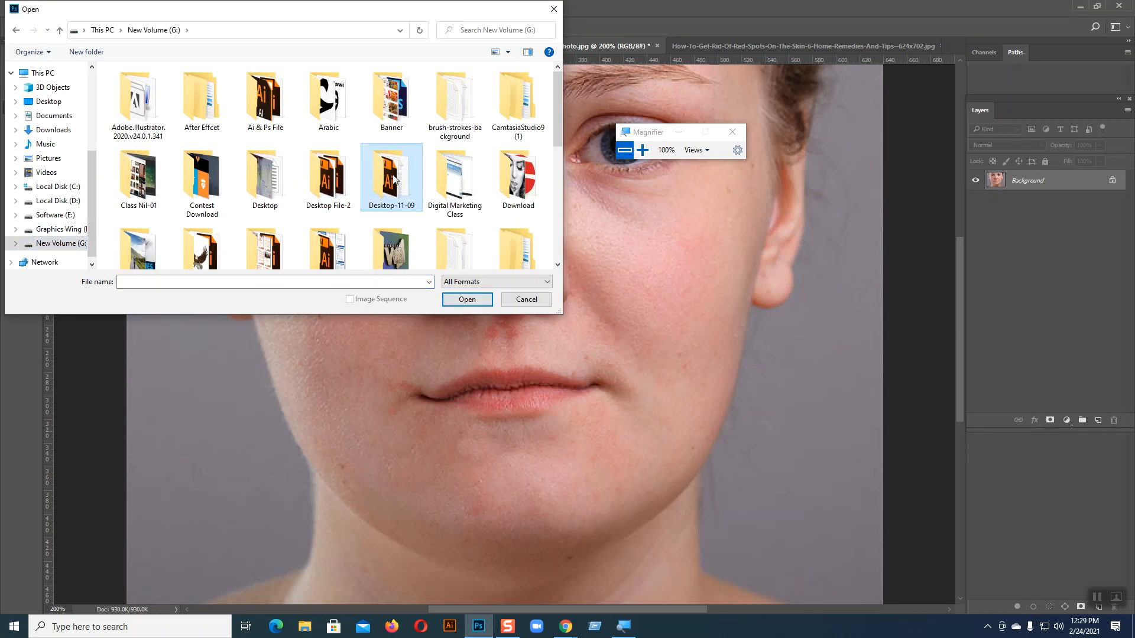
double_click(202, 97)
drag(558, 83, 564, 261)
click(216, 240)
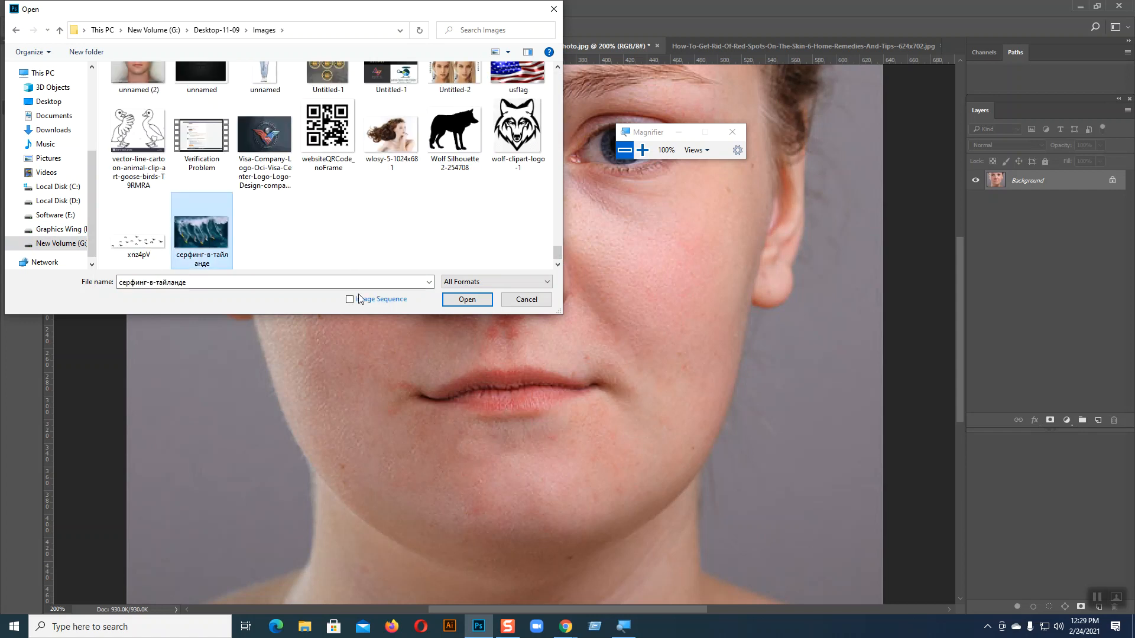
click(466, 300)
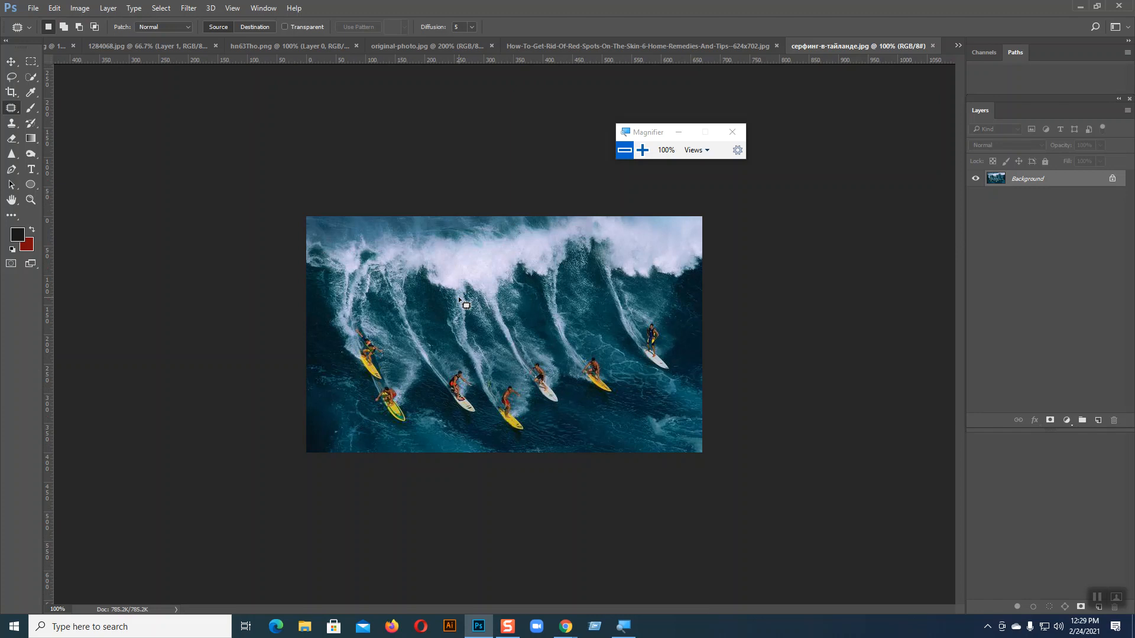
- Open man-in-suit2.jpg from the Images folder, leaving the surfing photo as the active document
click(33, 8)
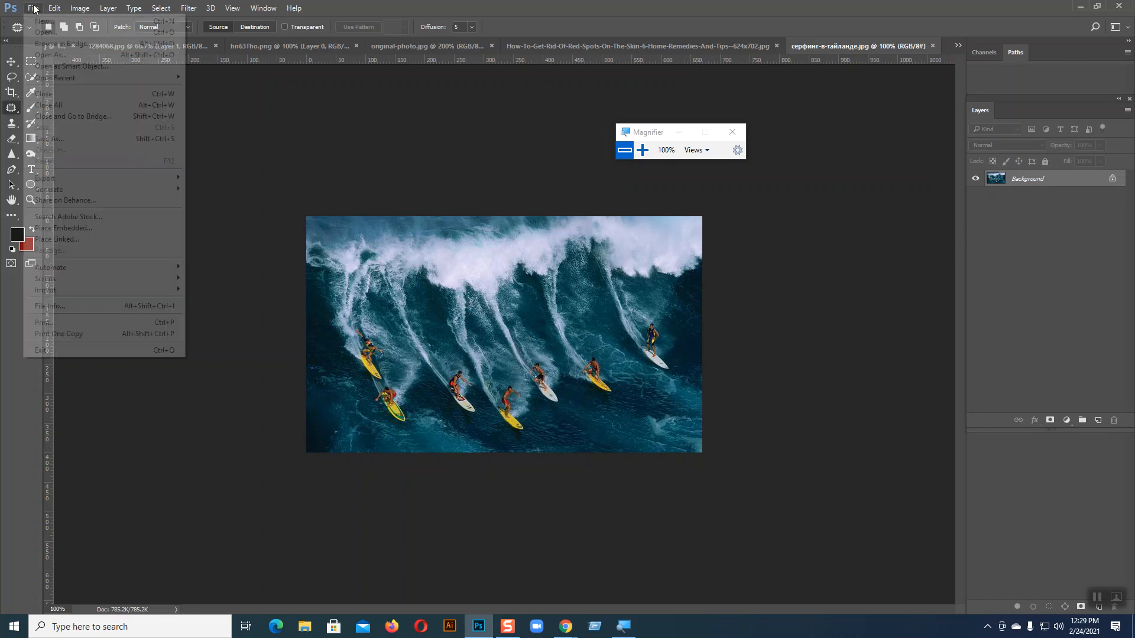
click(34, 30)
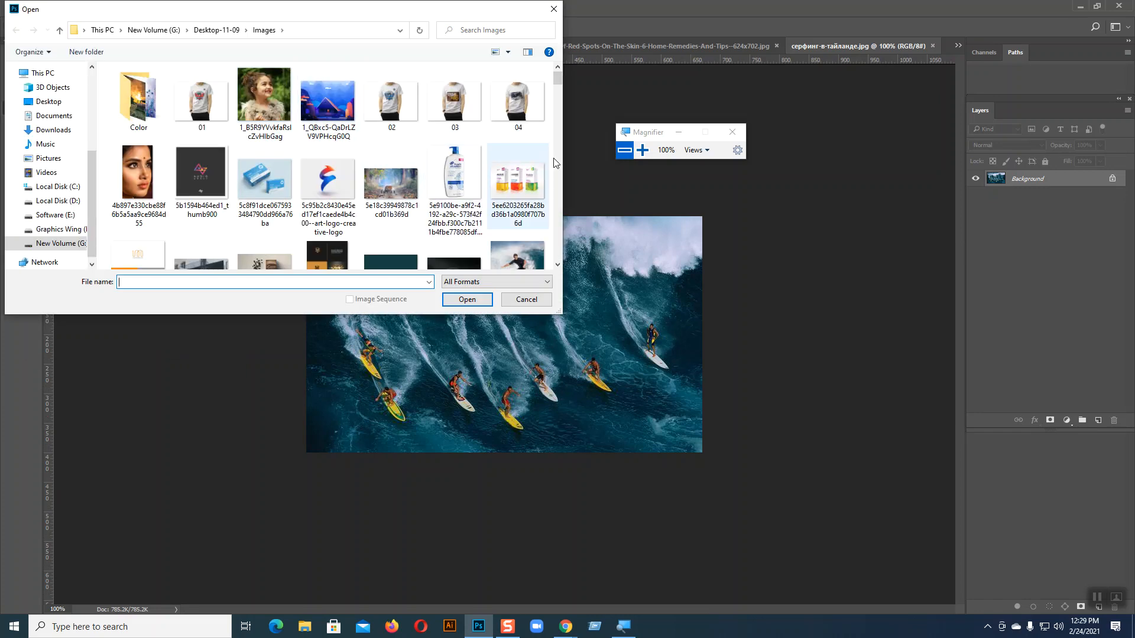
scroll(545, 164, down, 3)
scroll(545, 163, down, 8)
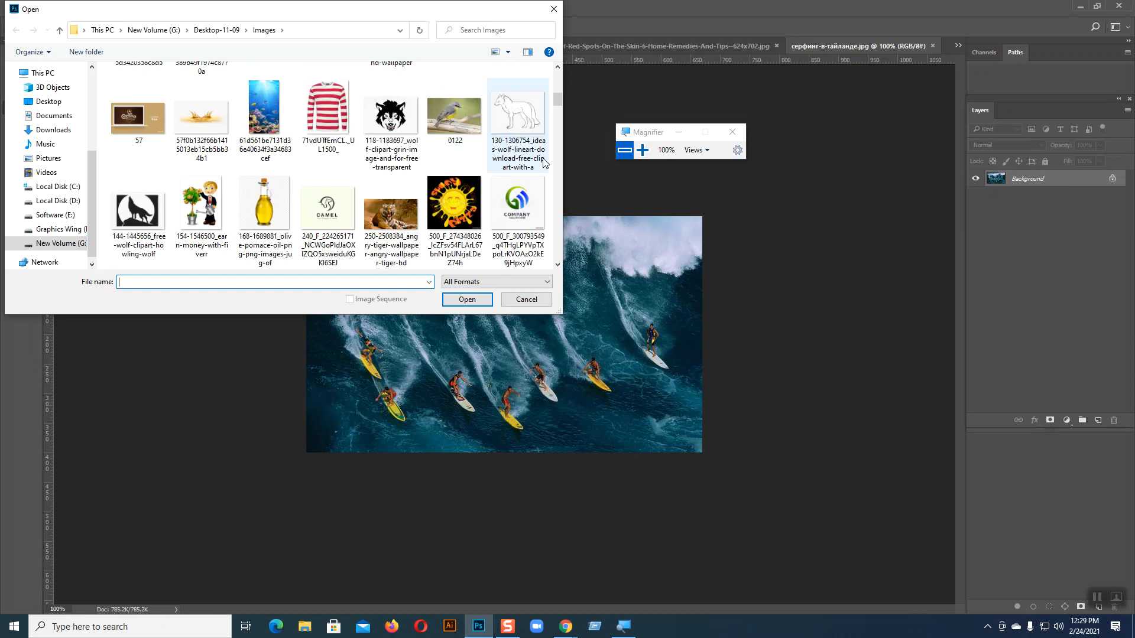
scroll(545, 163, down, 8)
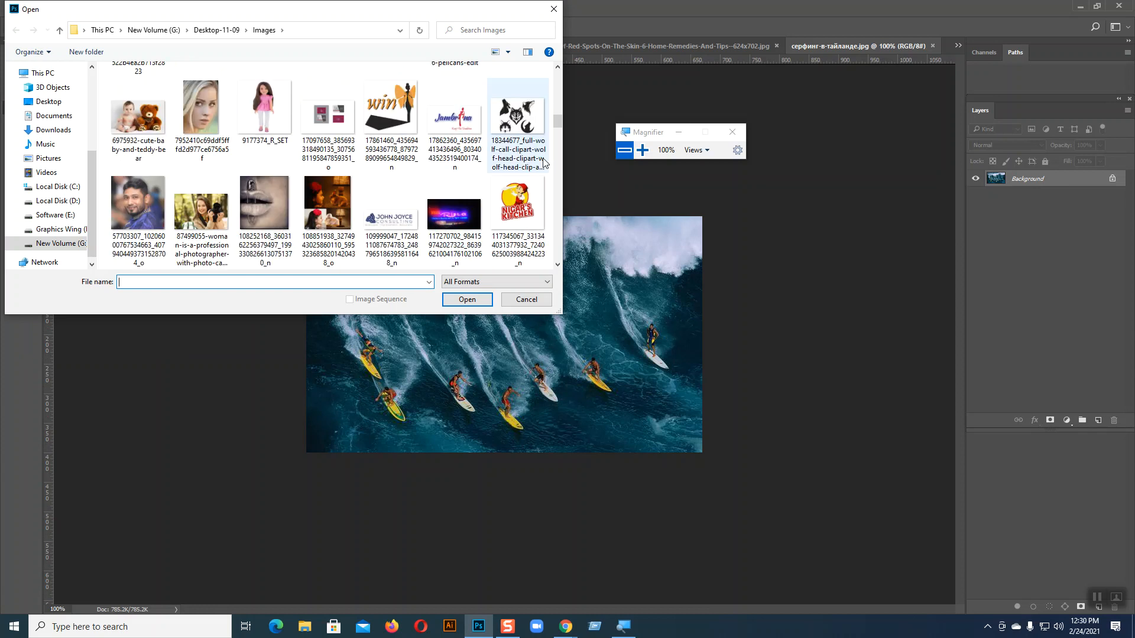
scroll(545, 163, down, 3)
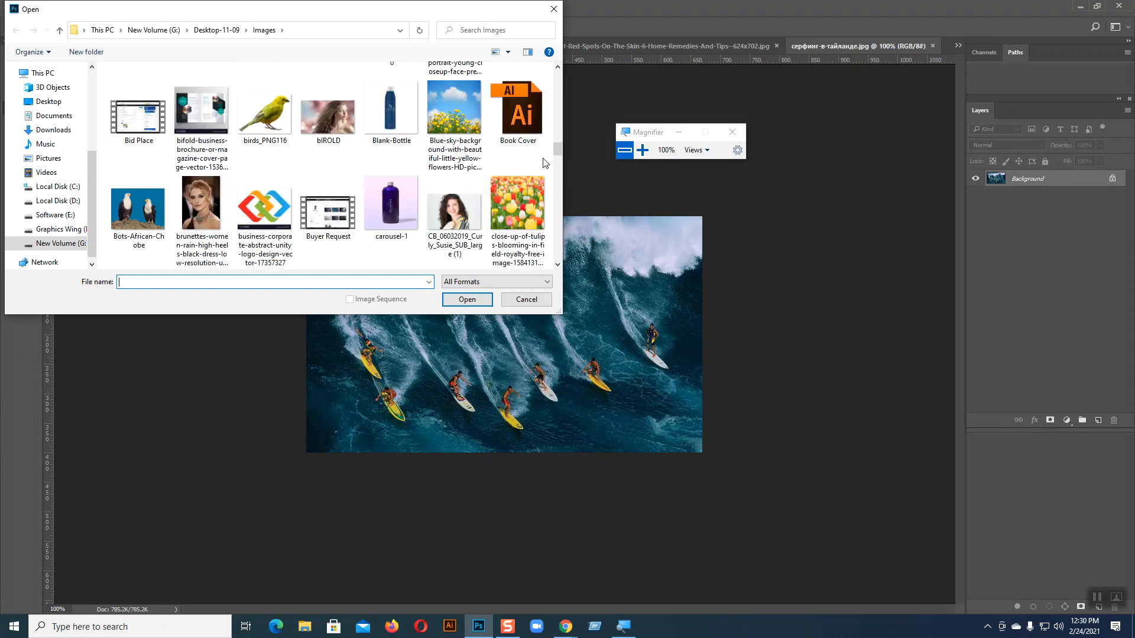
key(Escape)
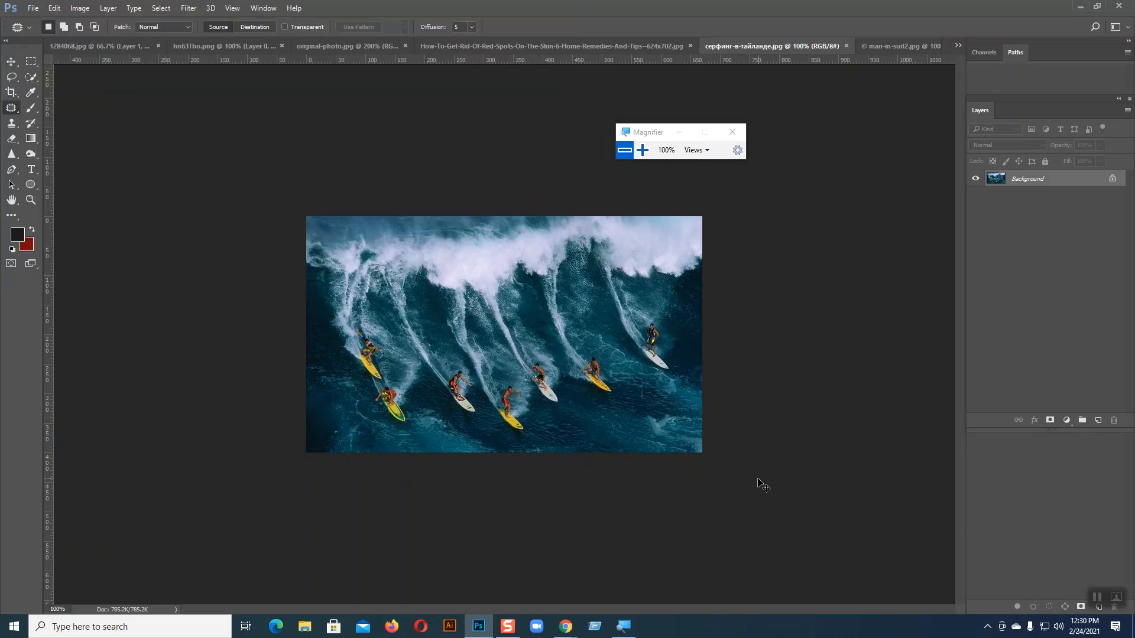
- Shift the yellow-board surfer second from the right slightly down and right with the Content-Aware Move Tool in Move mode, and deselect
key(ctrl+plus)
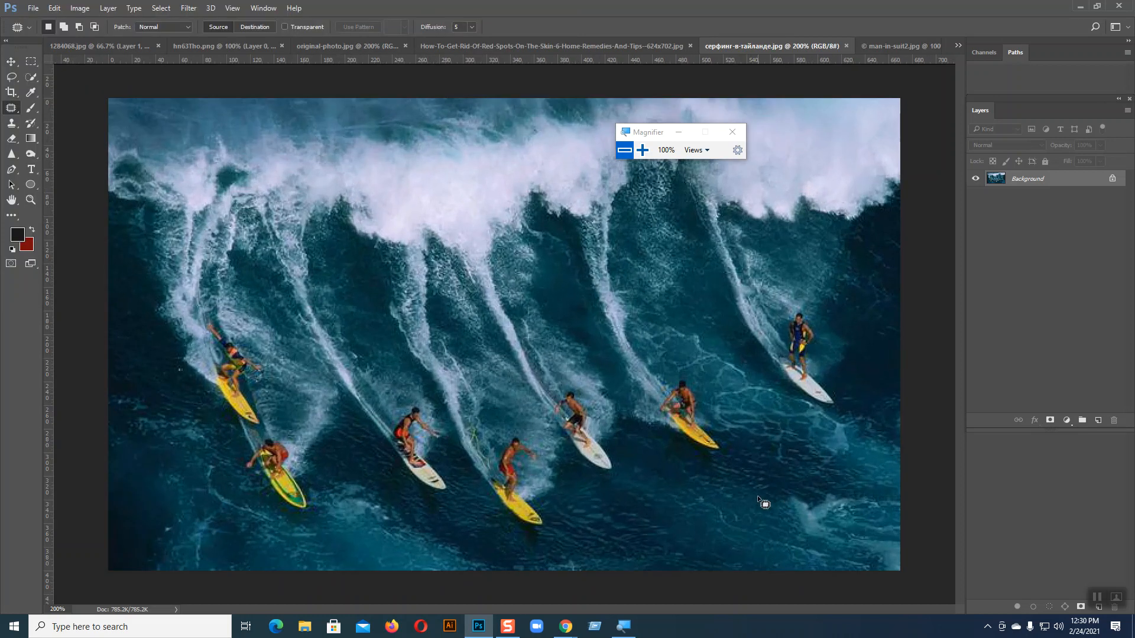
right_click(12, 110)
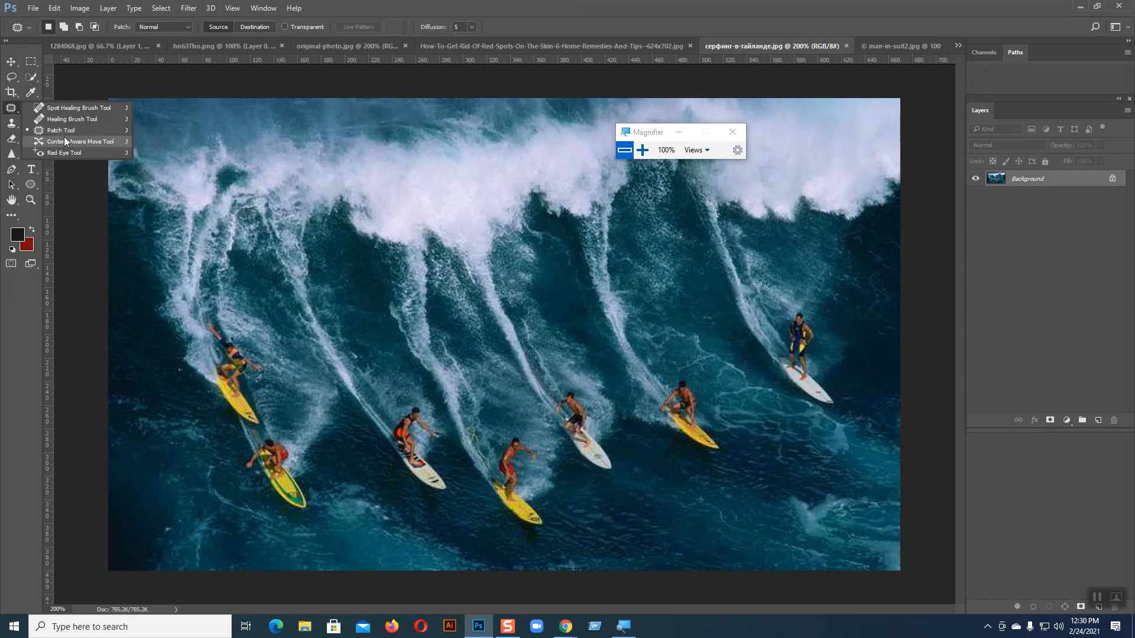
click(65, 142)
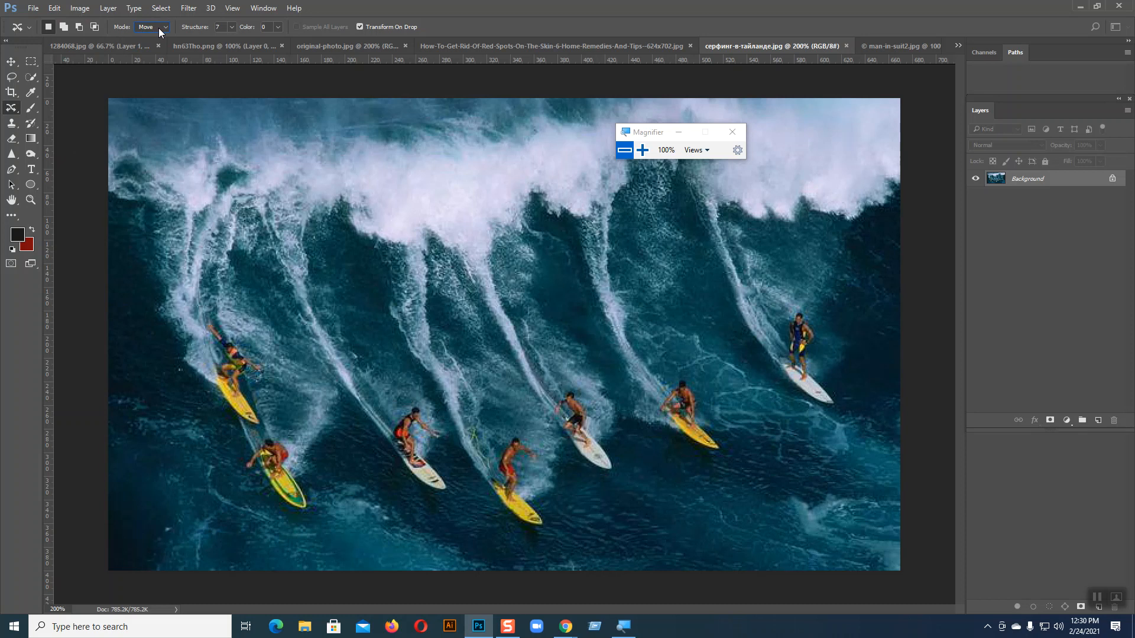
key(ctrl+plus)
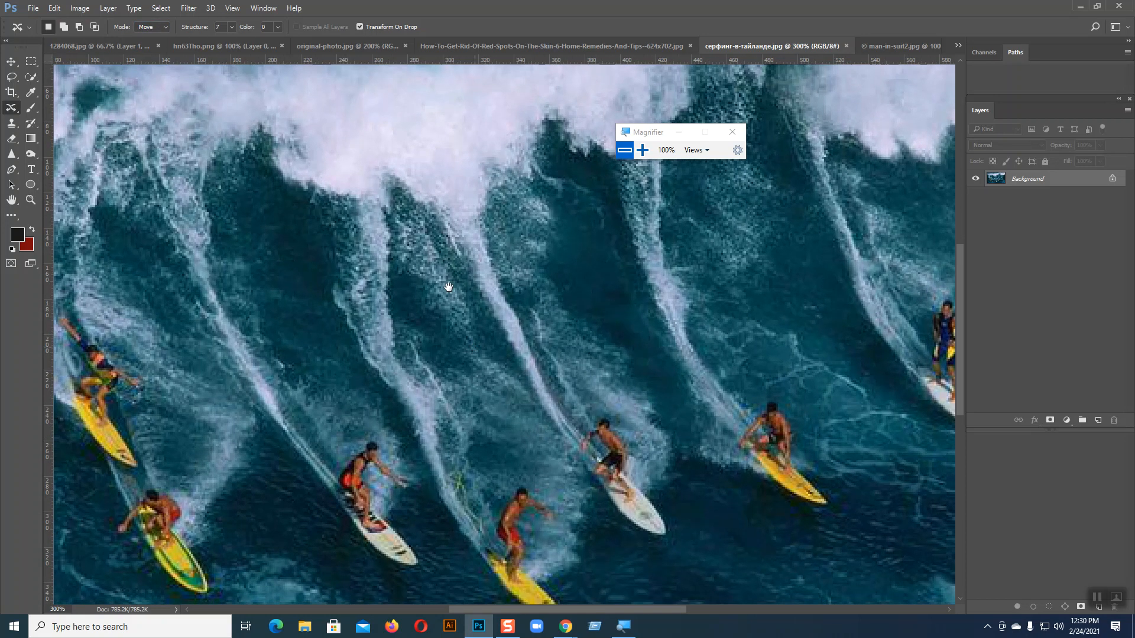
drag(474, 349, 368, 154)
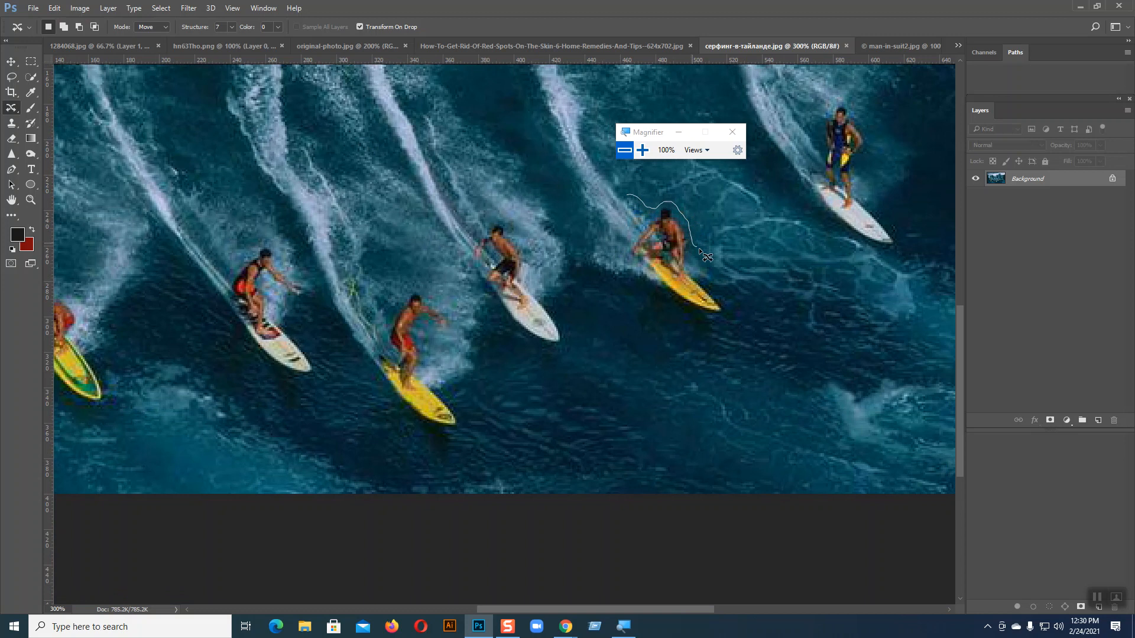
mouse_move(729, 311)
mouse_down()
mouse_move(680, 323)
mouse_move(602, 279)
mouse_move(585, 249)
mouse_move(609, 205)
mouse_move(630, 195)
mouse_up()
drag(647, 233, 670, 261)
key(Return)
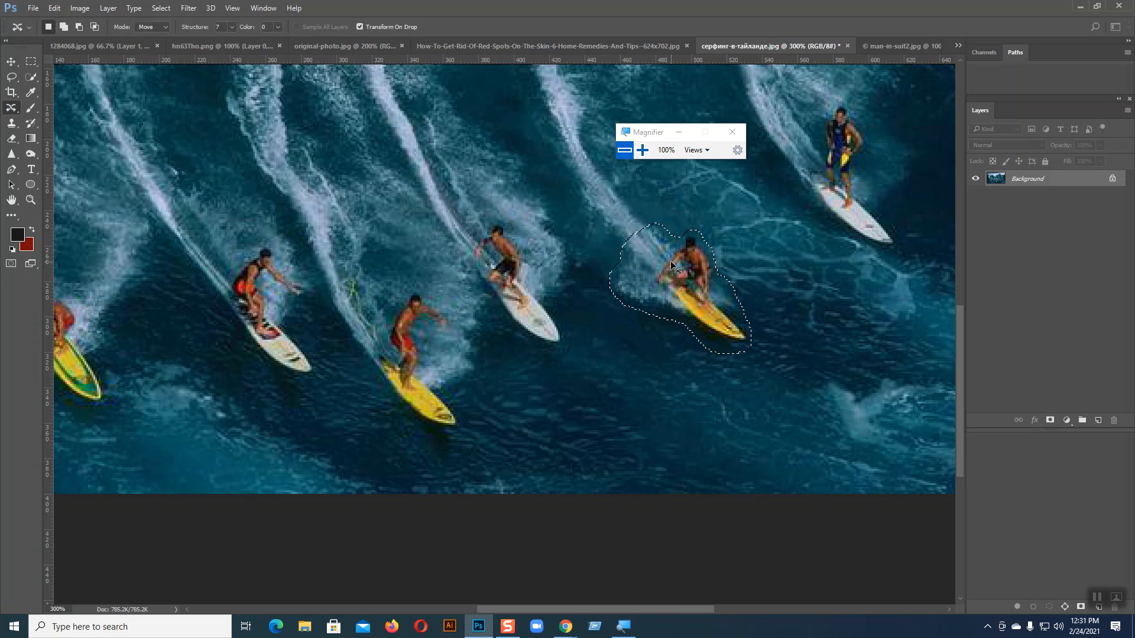
key(ctrl+d)
key(ctrl+minus)
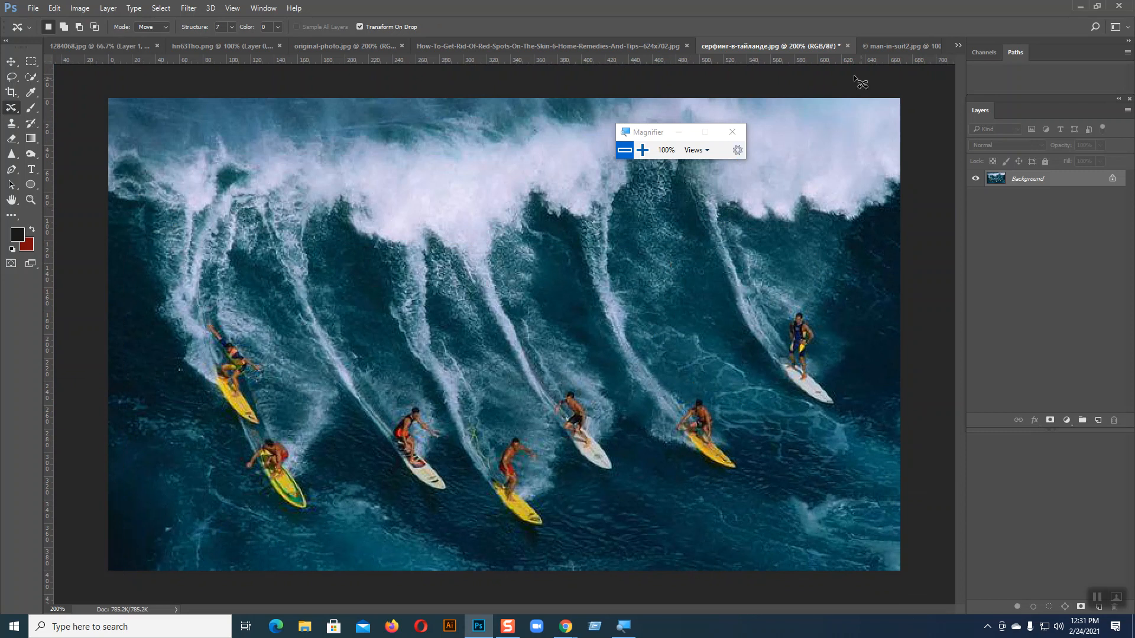
- In man-in-suit2.jpg, outline the man's head down to below the chin and move it lower onto the neck with Content-Aware Move
click(888, 41)
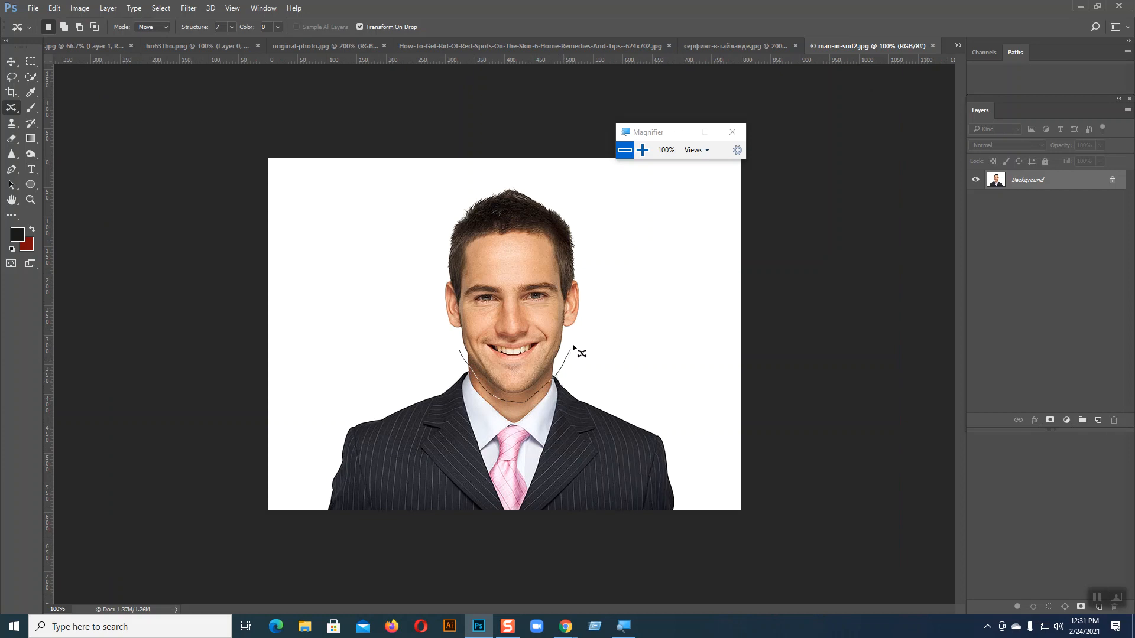
drag(533, 178, 483, 175)
mouse_move(430, 279)
mouse_down()
mouse_move(441, 340)
mouse_move(491, 383)
mouse_move(515, 362)
mouse_up()
key(ctrl+plus)
key(ctrl+plus)
key(ctrl+plus)
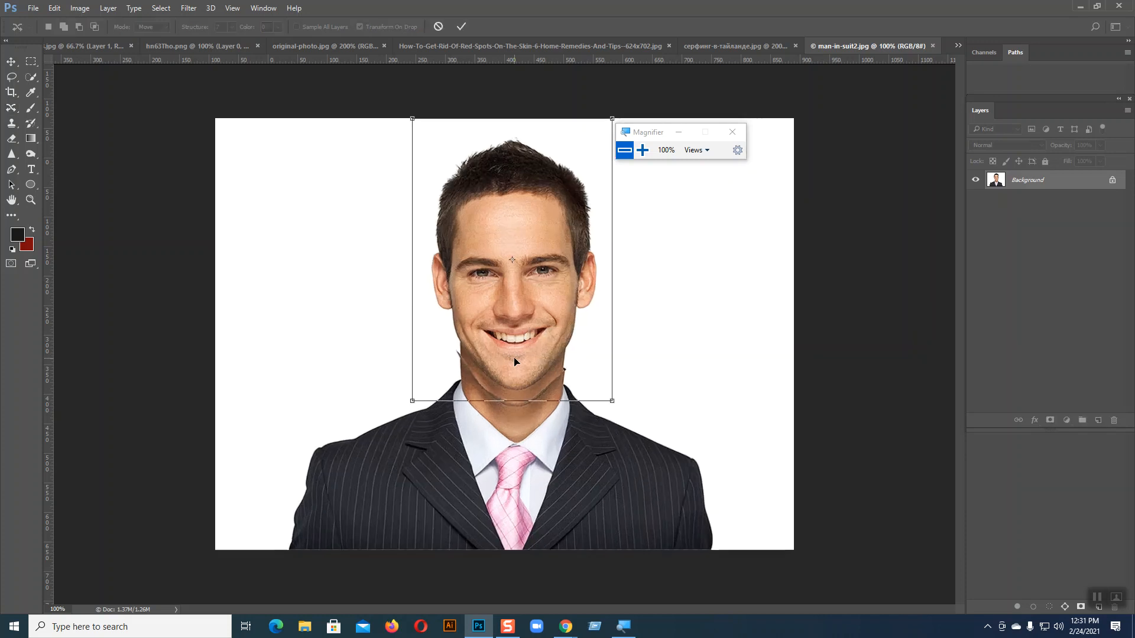
- Nudge the moved head slightly further down so the chin sits lower on the neck, and commit the move
drag(515, 353, 507, 368)
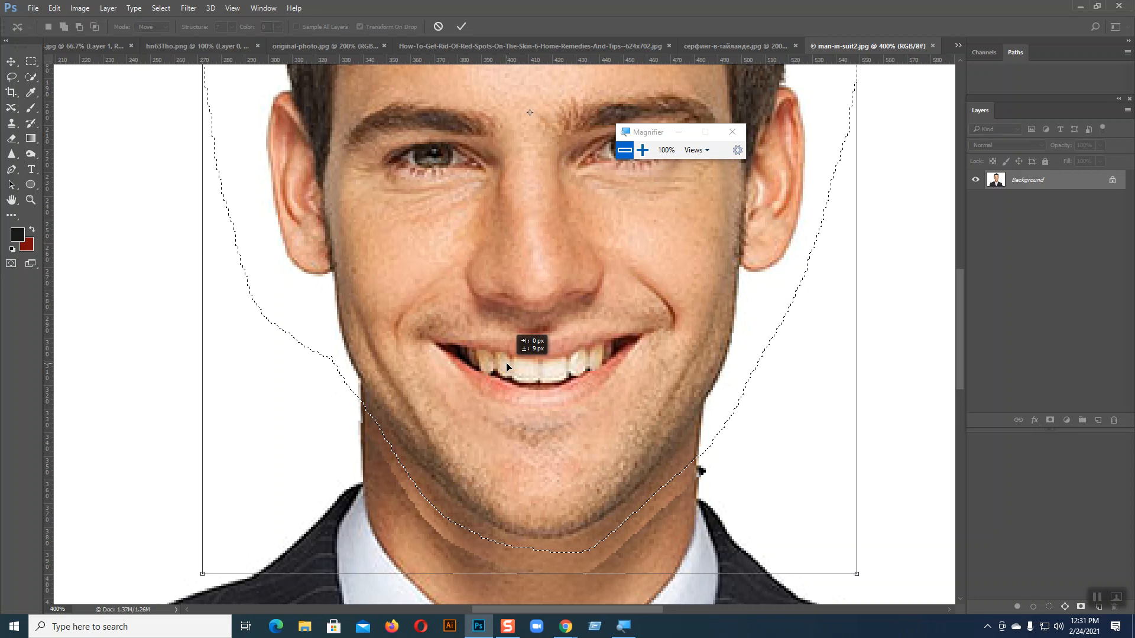
drag(507, 367, 507, 369)
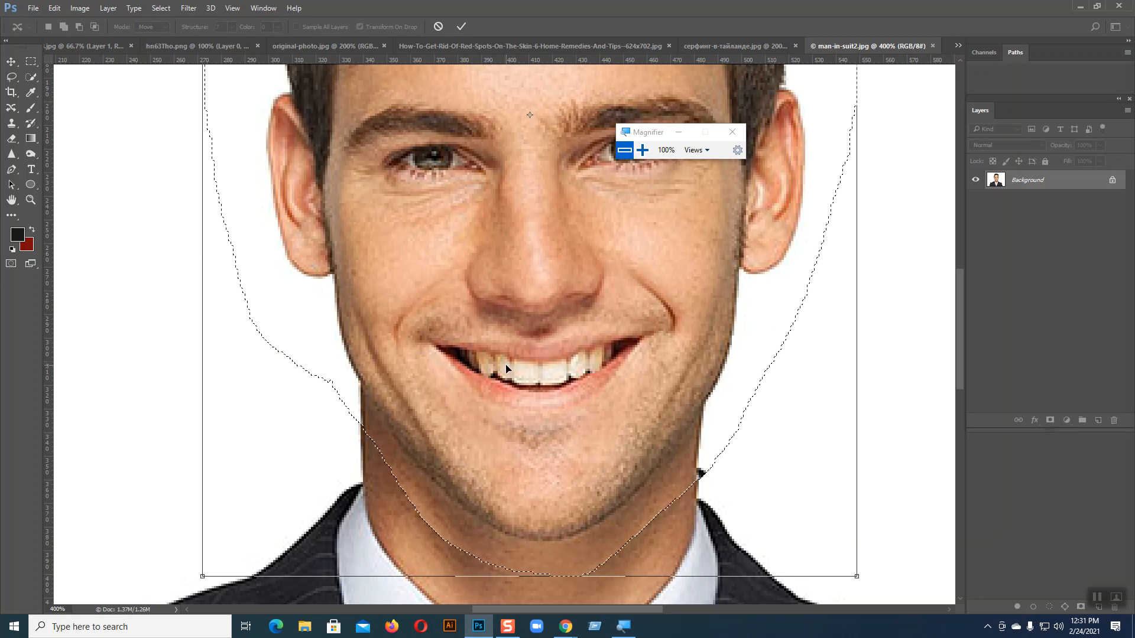
key(Return)
scroll(507, 369, down, 3)
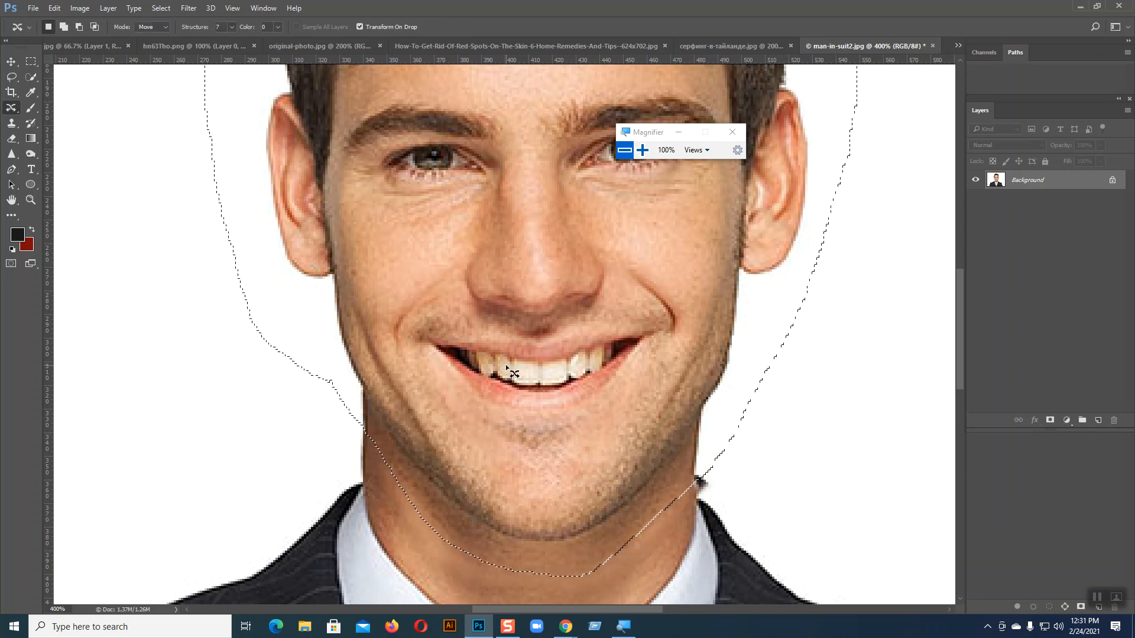
- Deselect the moved head and check the whole portrait at reduced magnification
key(ctrl+d)
scroll(507, 369, down, 1)
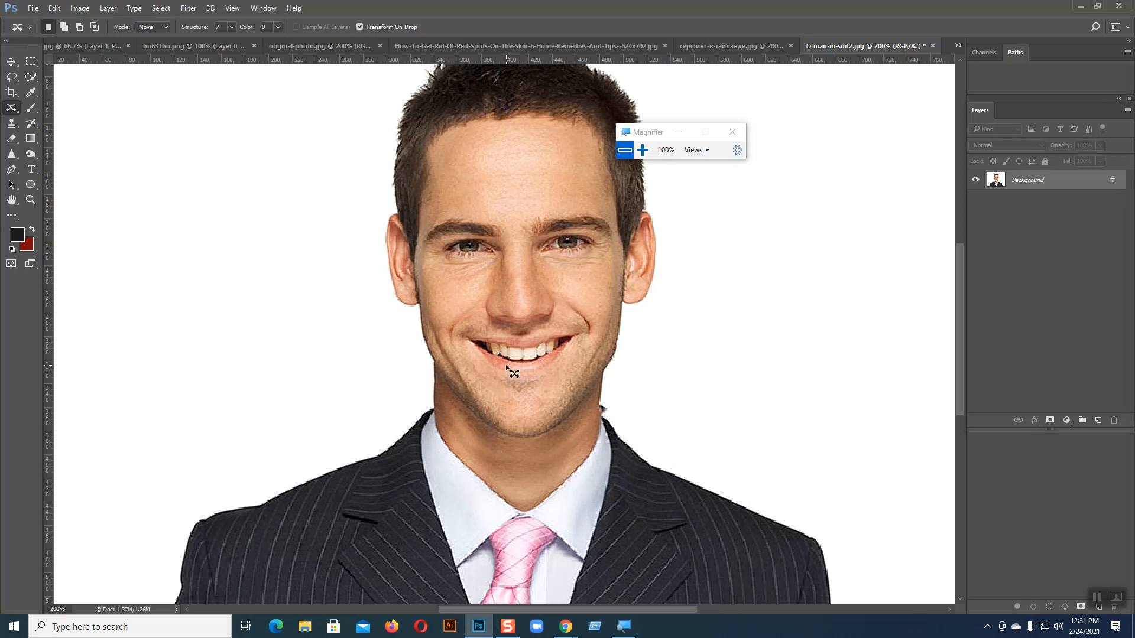
scroll(507, 369, down, 2)
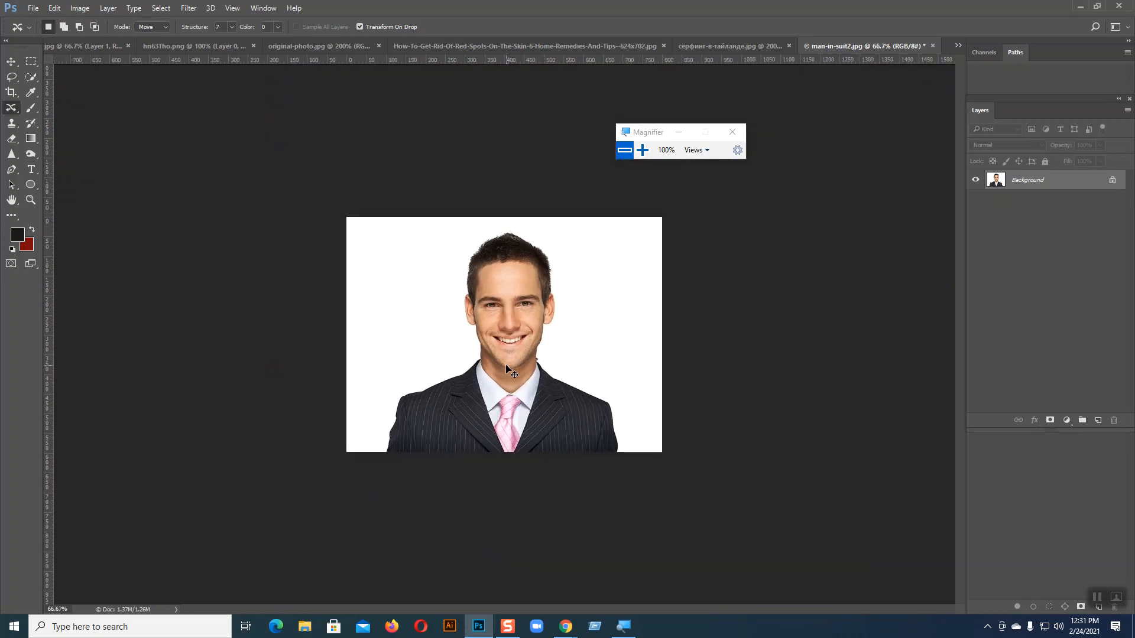
- Try to erase the dark remnant beside the neck above the right collar with a smaller Eraser brush, and undo the stroke
scroll(507, 369, up, 1)
scroll(507, 369, up, 2)
drag(826, 469, 559, 427)
click(12, 138)
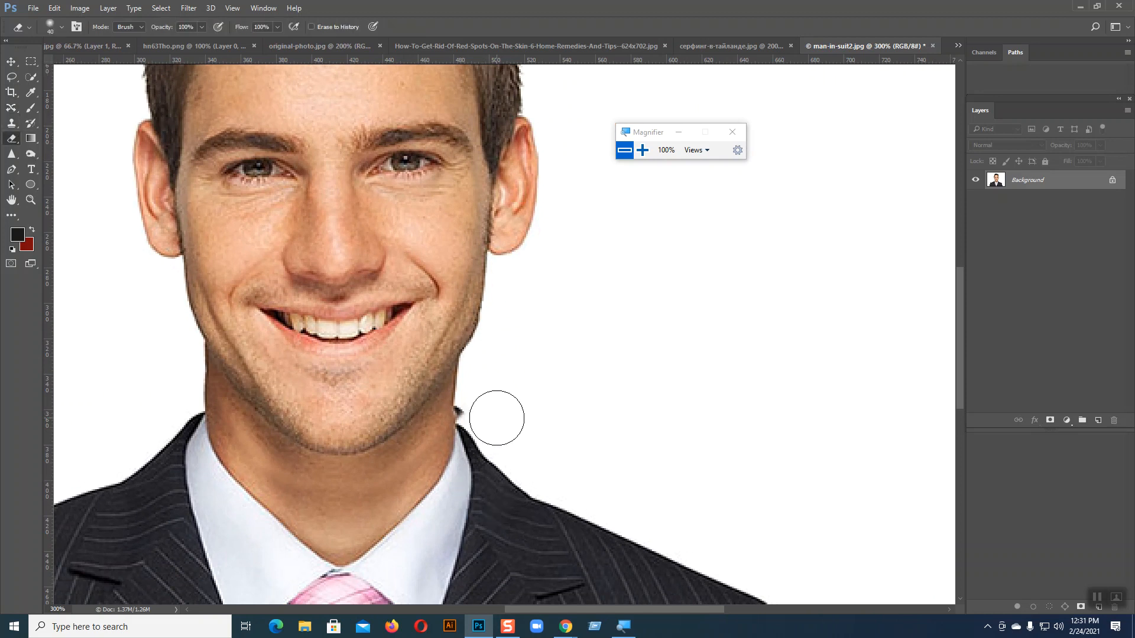
key(bracketleft)
key(bracketleft)
key(bracketleft)
key(bracketleft)
drag(462, 402, 459, 412)
key(ctrl+z)
- Unlock the Background layer, try erasing the dark remnant beside the neck again, and undo both changes
click(1113, 181)
drag(460, 403, 462, 419)
key(ctrl+z)
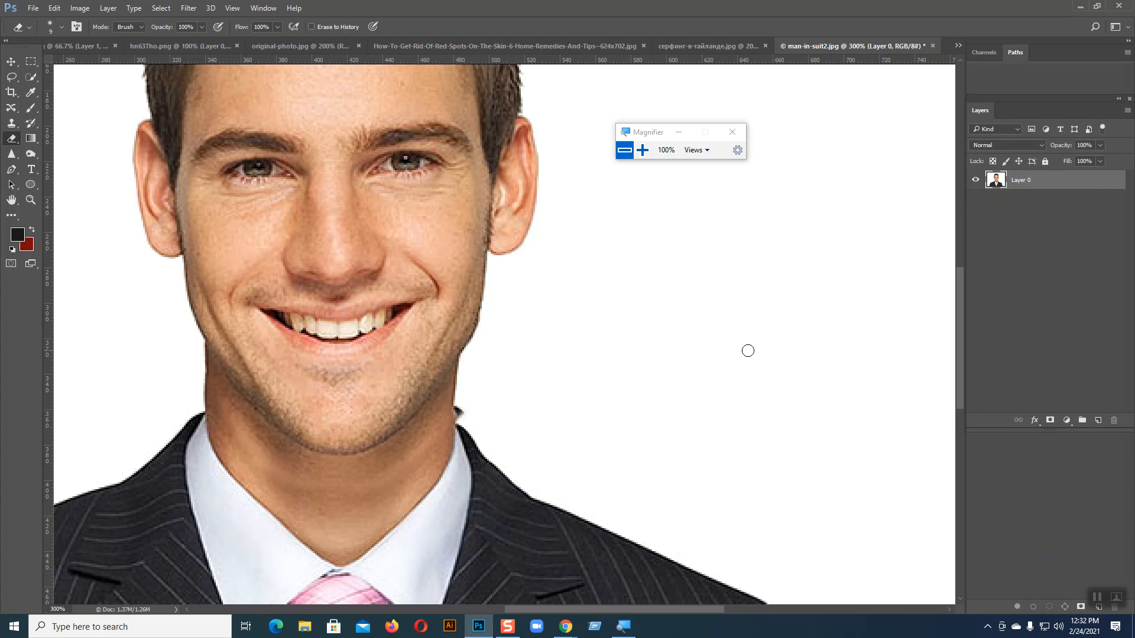
key(ctrl+z)
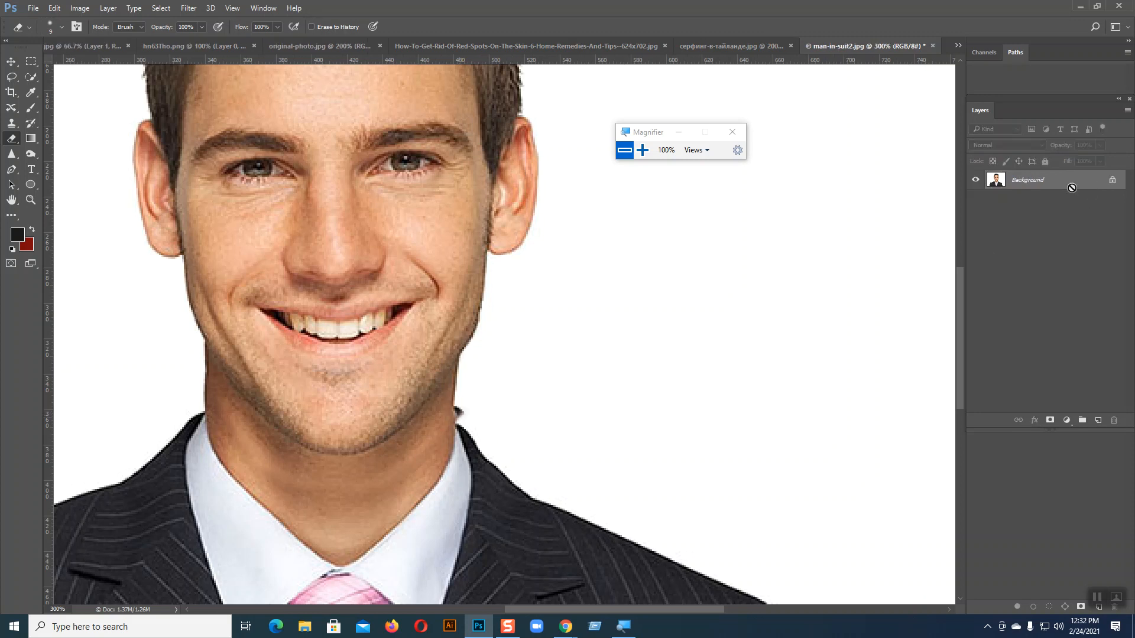
- Outline the dark remnant beside the neck with the Lasso and cover it with white background using the Clone Stamp Tool
right_click(10, 126)
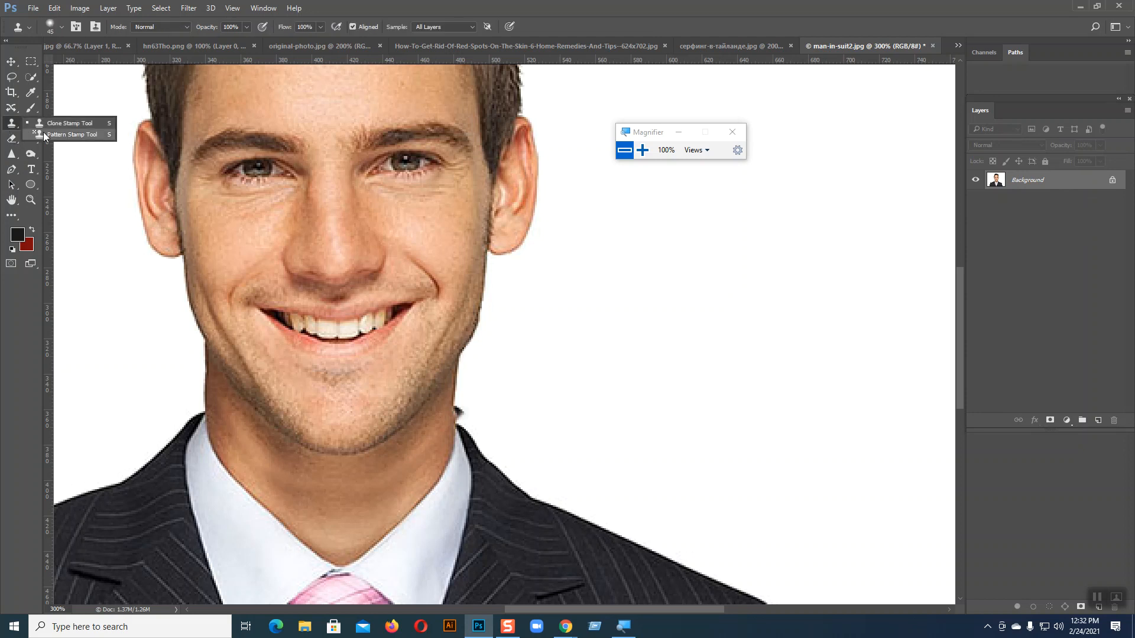
click(57, 126)
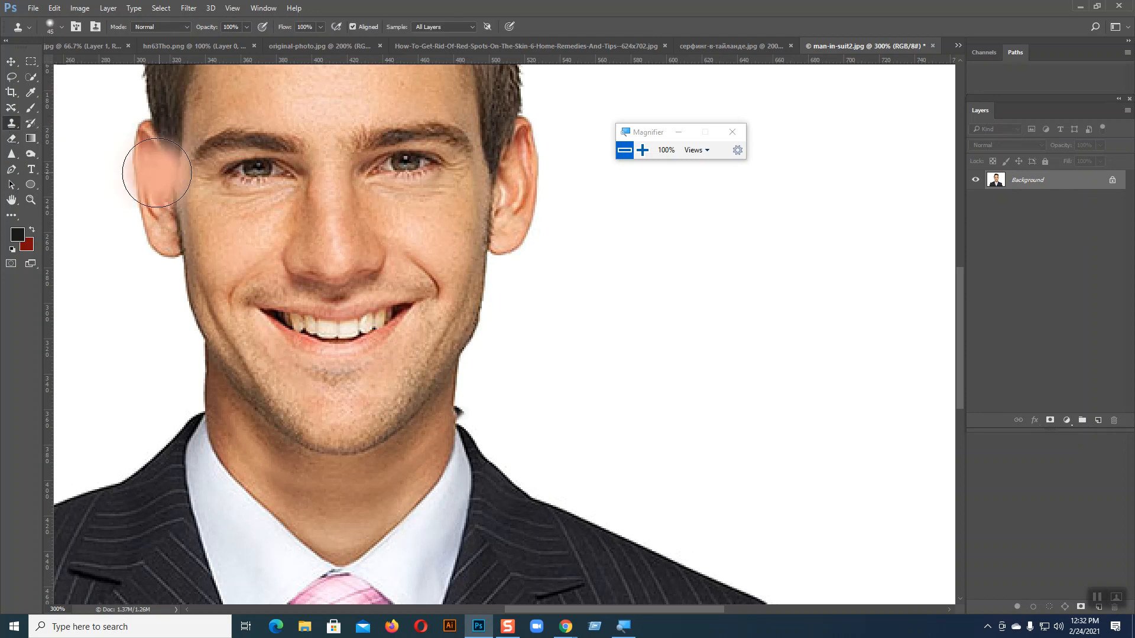
click(11, 79)
mouse_move(456, 389)
mouse_down()
mouse_move(456, 427)
mouse_move(470, 425)
mouse_move(482, 410)
mouse_move(455, 395)
mouse_up()
click(11, 123)
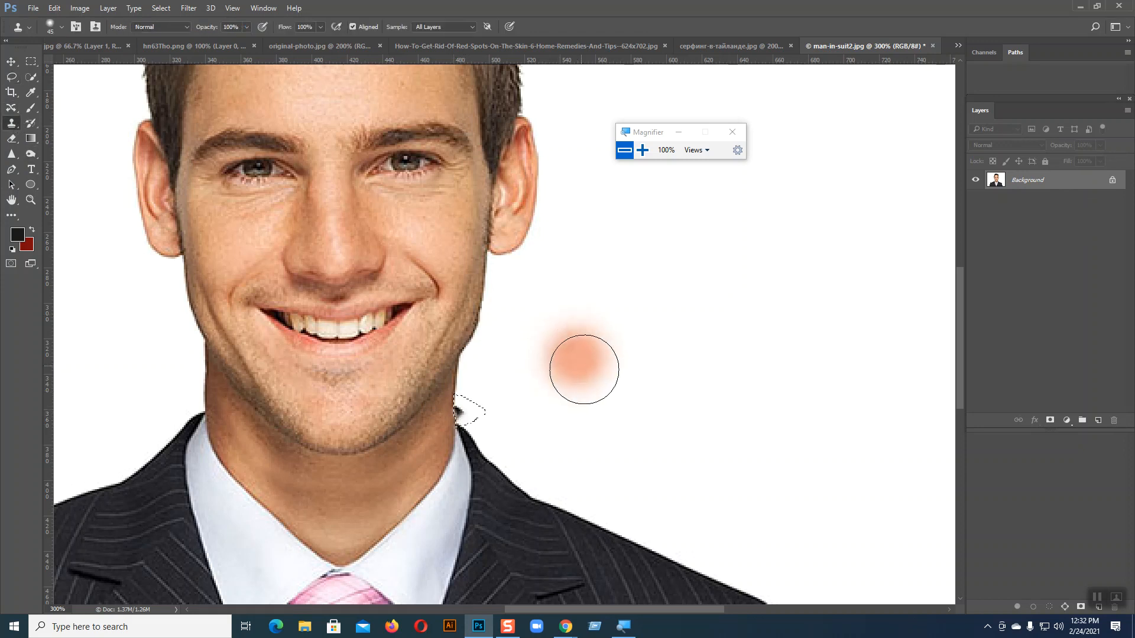
drag(493, 407, 480, 414)
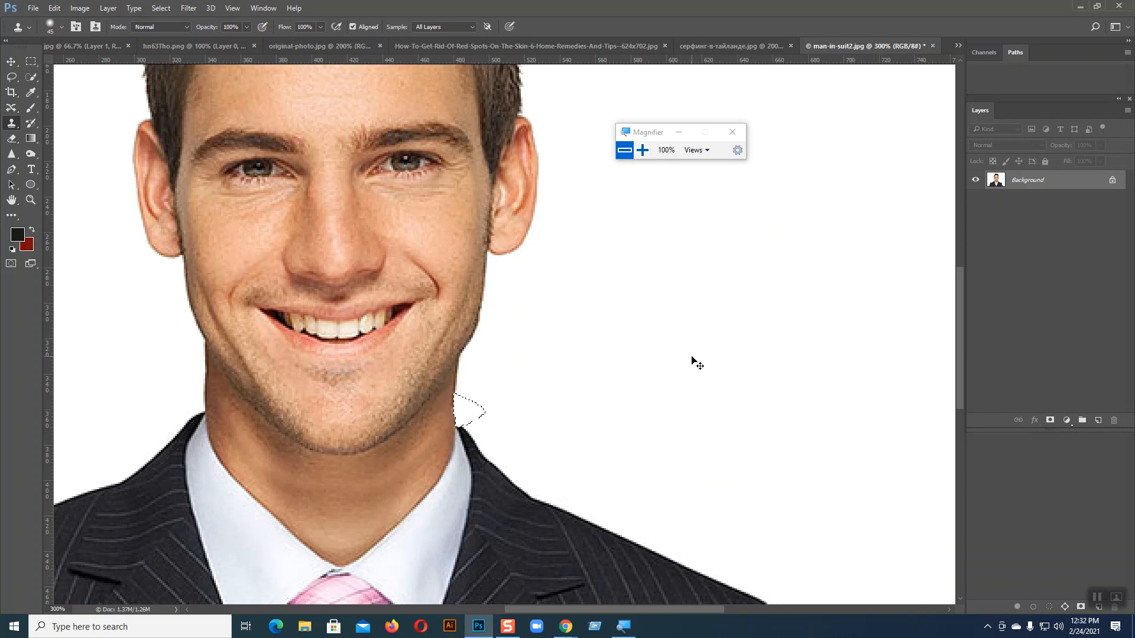
- Deselect the cleaned area and check the neck and collar at several magnifications
key(ctrl+minus)
key(ctrl+minus)
key(ctrl+minus)
key(ctrl+minus)
key(ctrl+plus)
key(ctrl+plus)
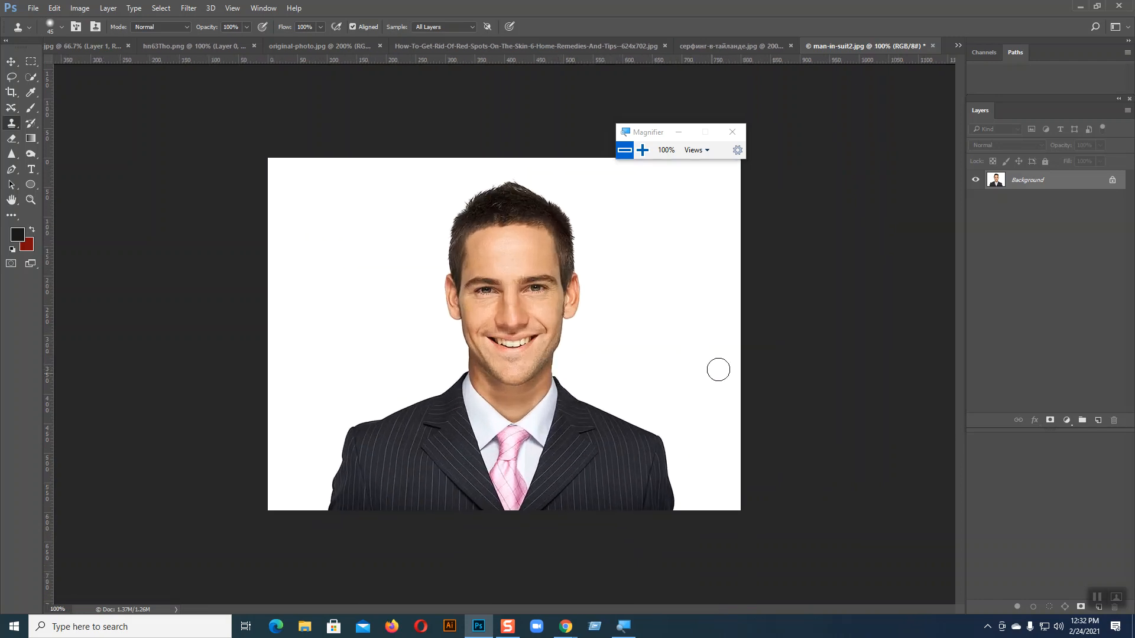
key(ctrl+minus)
key(ctrl+plus)
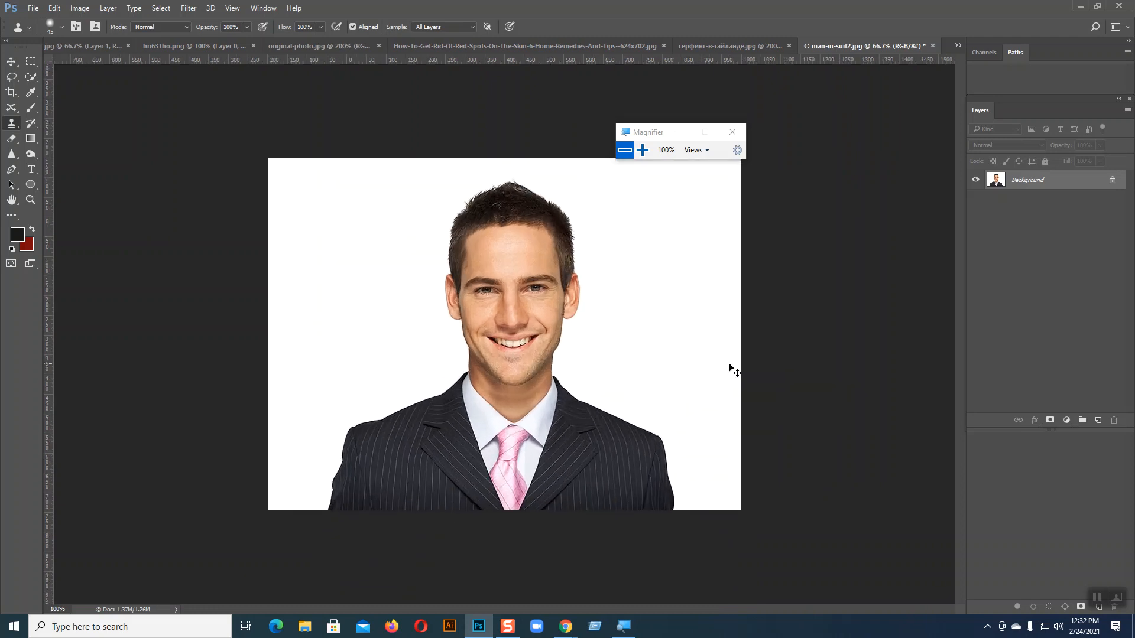
key(ctrl+plus)
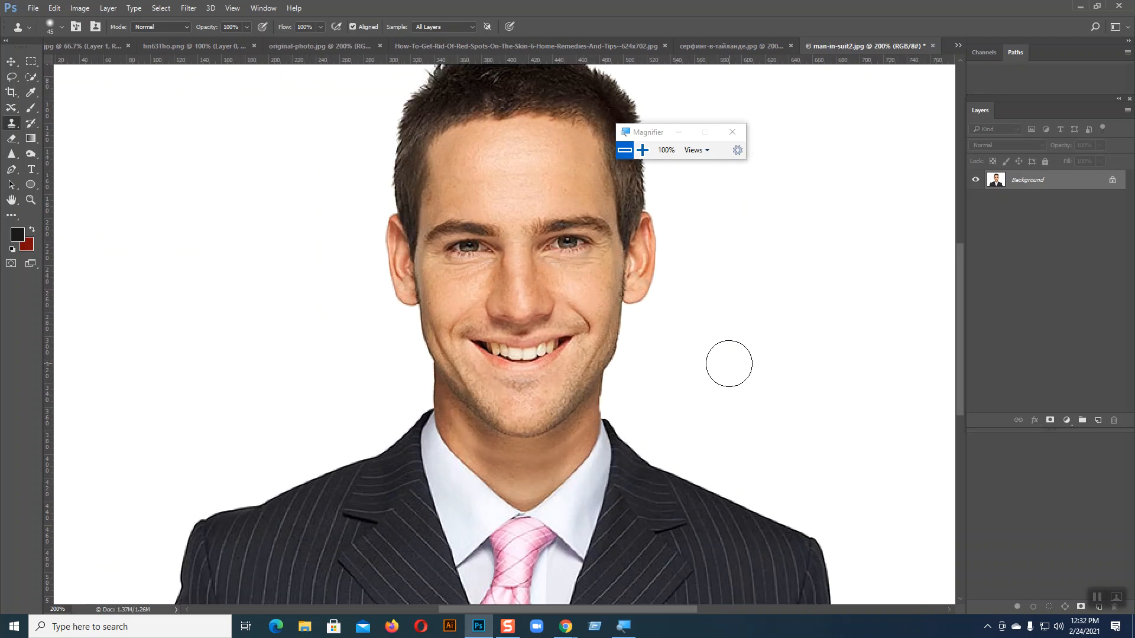
- Activate the Move tool, check the participant list of the Google Meet call in Chrome, and return to Photoshop
mouse_move(573, 634)
click(11, 61)
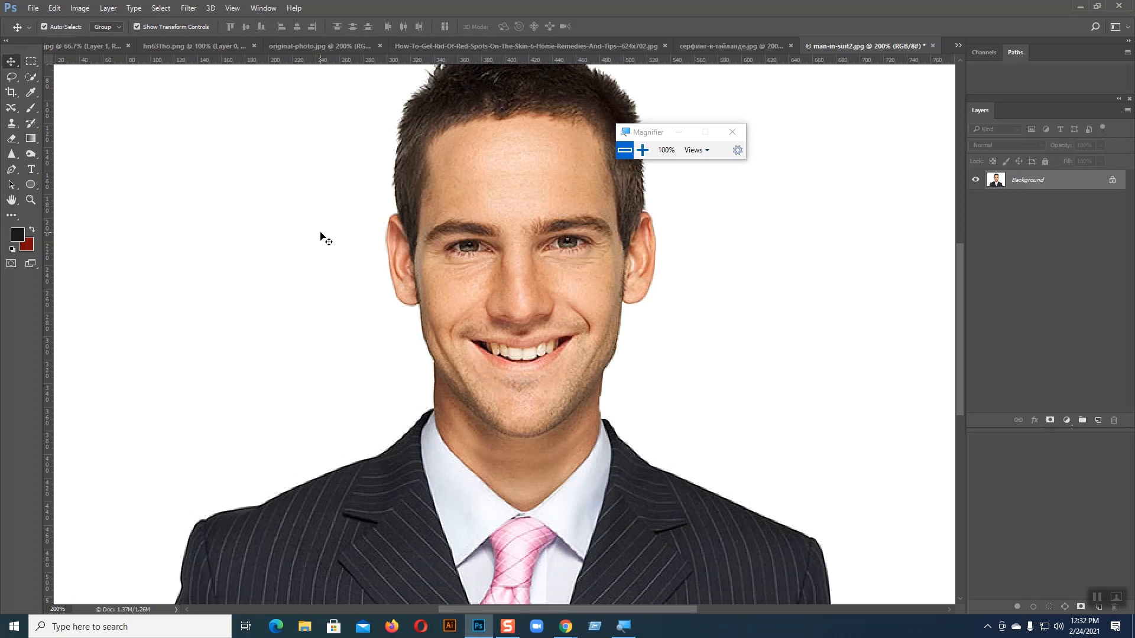
click(565, 629)
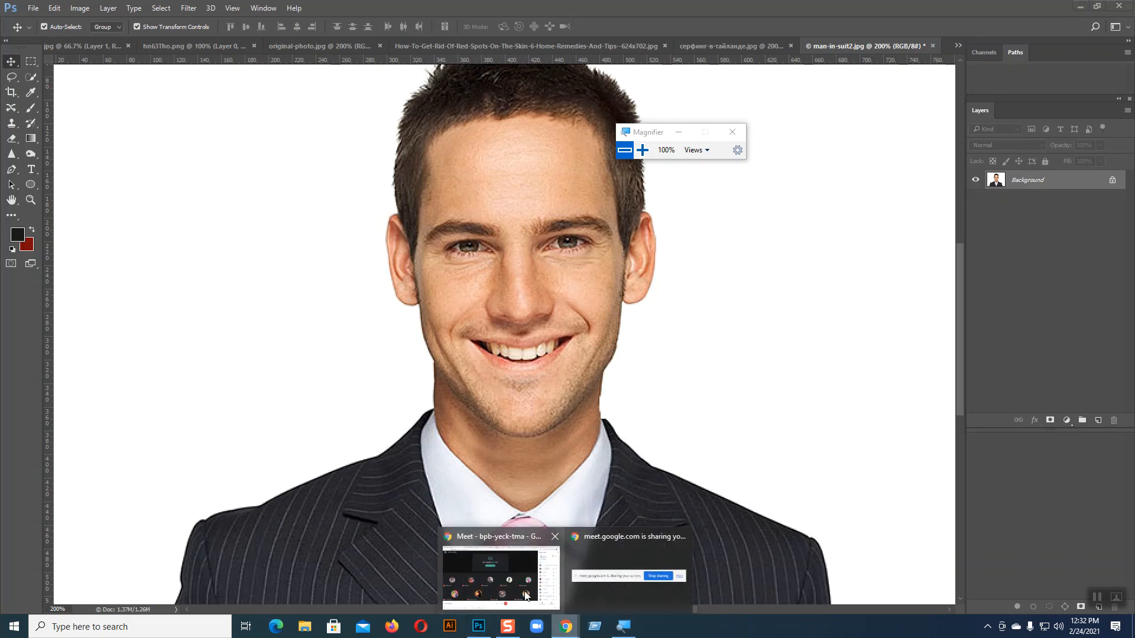
click(527, 594)
scroll(949, 420, down, 5)
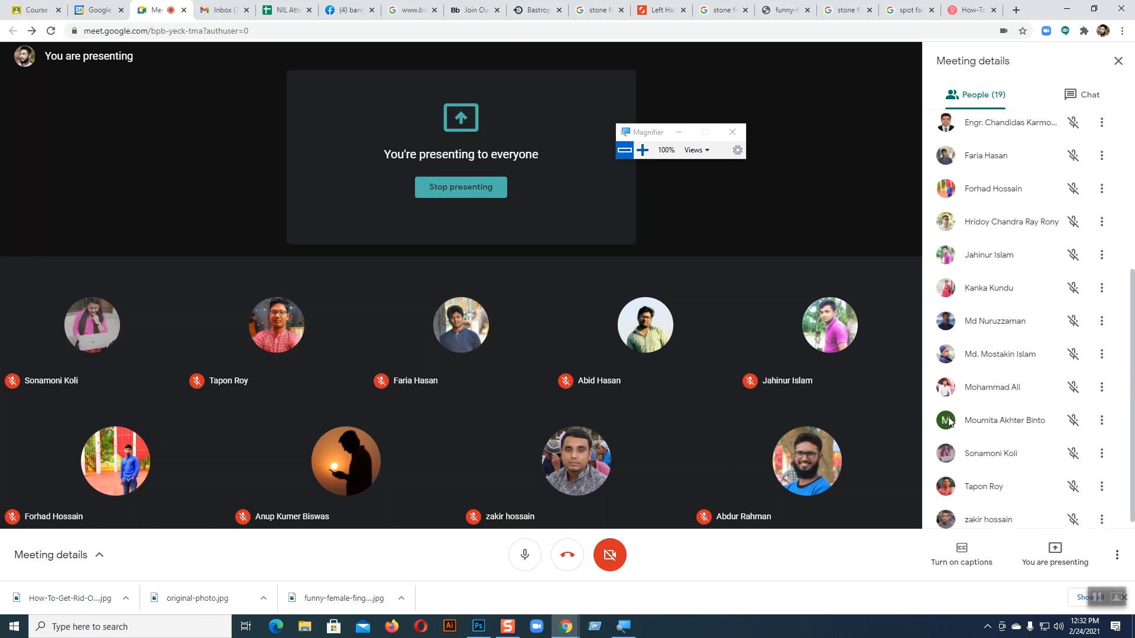
click(479, 627)
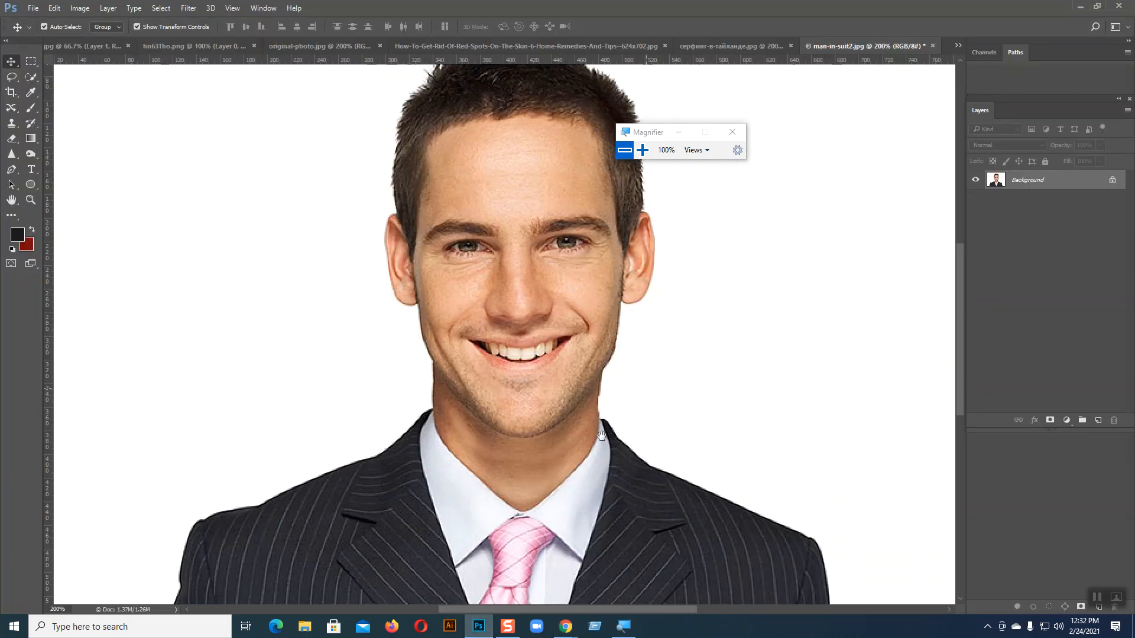
- Look over the portrait and surfing photo, bring the red-spots skin photo to the front, and select the Content-Aware Move Tool
drag(644, 393, 585, 456)
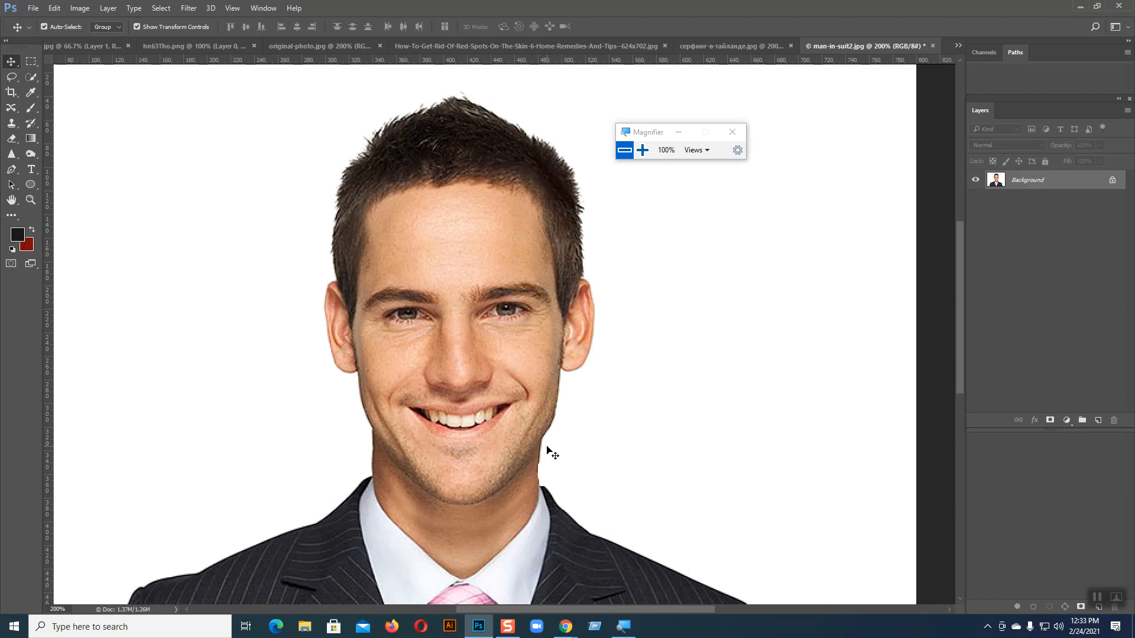
click(729, 47)
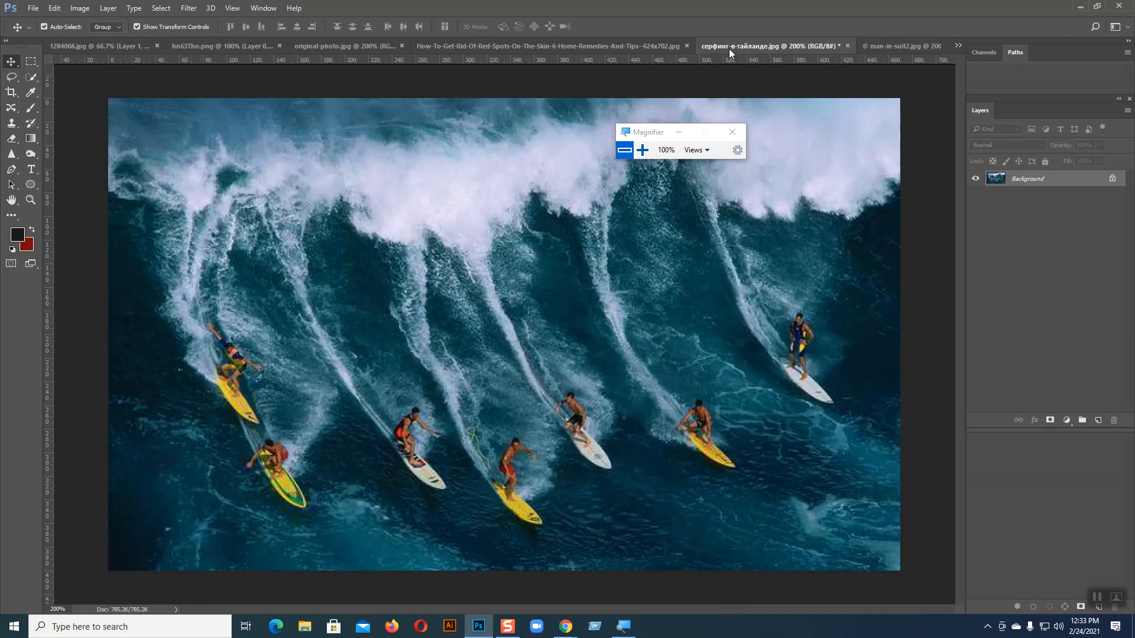
click(582, 46)
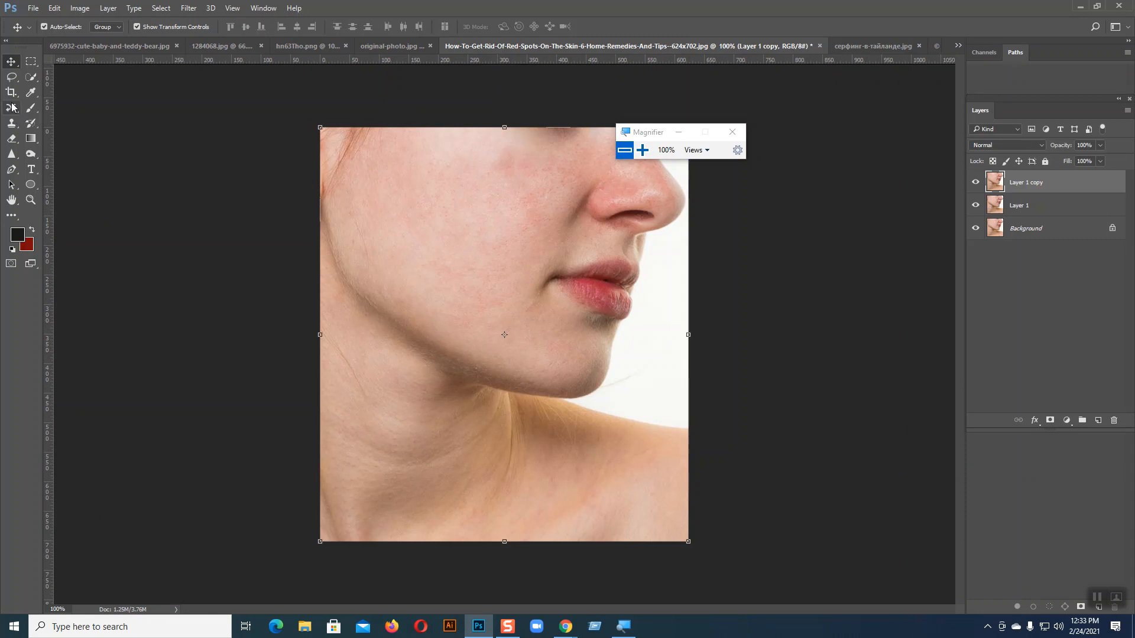
mouse_move(11, 111)
mouse_down()
mouse_move(54, 109)
mouse_move(61, 141)
mouse_up()
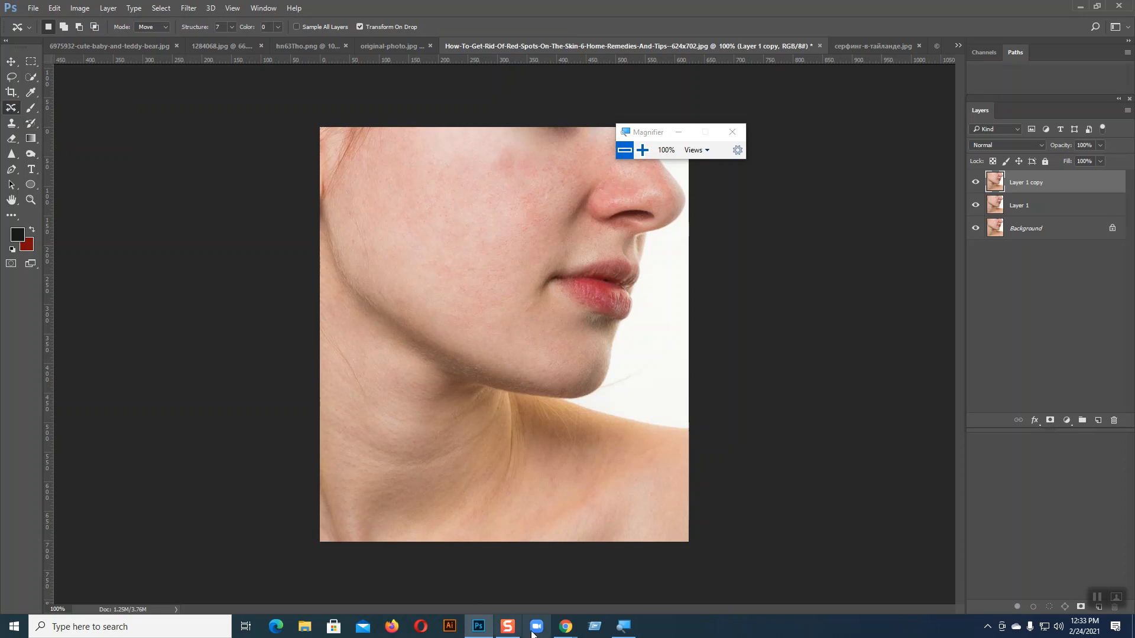
- Switch to the Google Meet call in Chrome, mute the microphone, and turn it back on
mouse_move(565, 628)
click(513, 583)
click(528, 558)
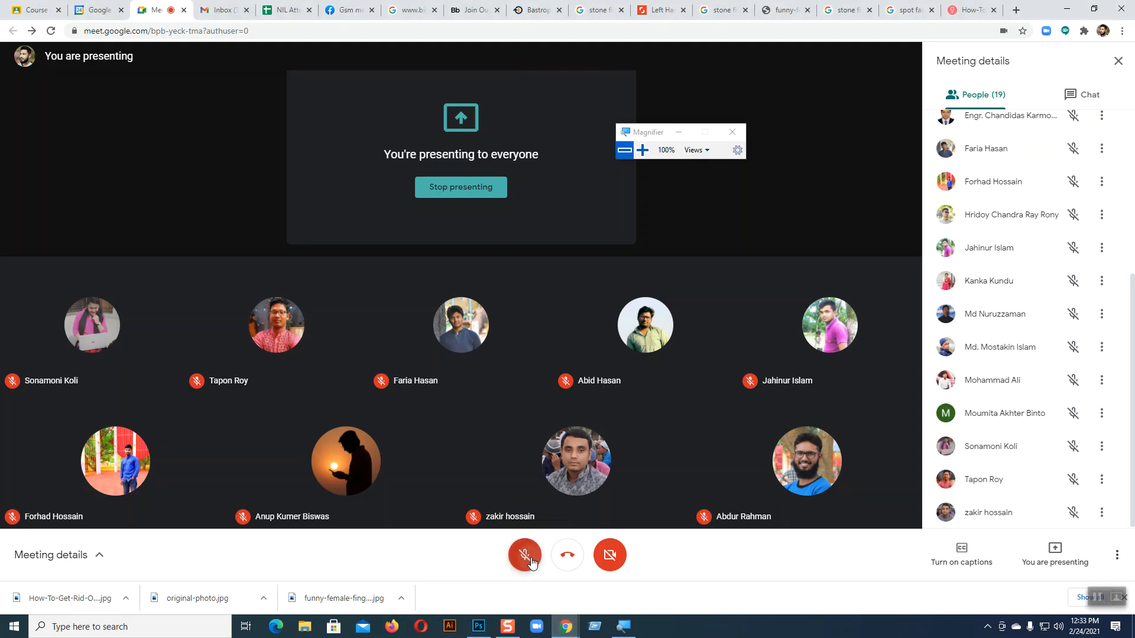
click(528, 558)
click(527, 558)
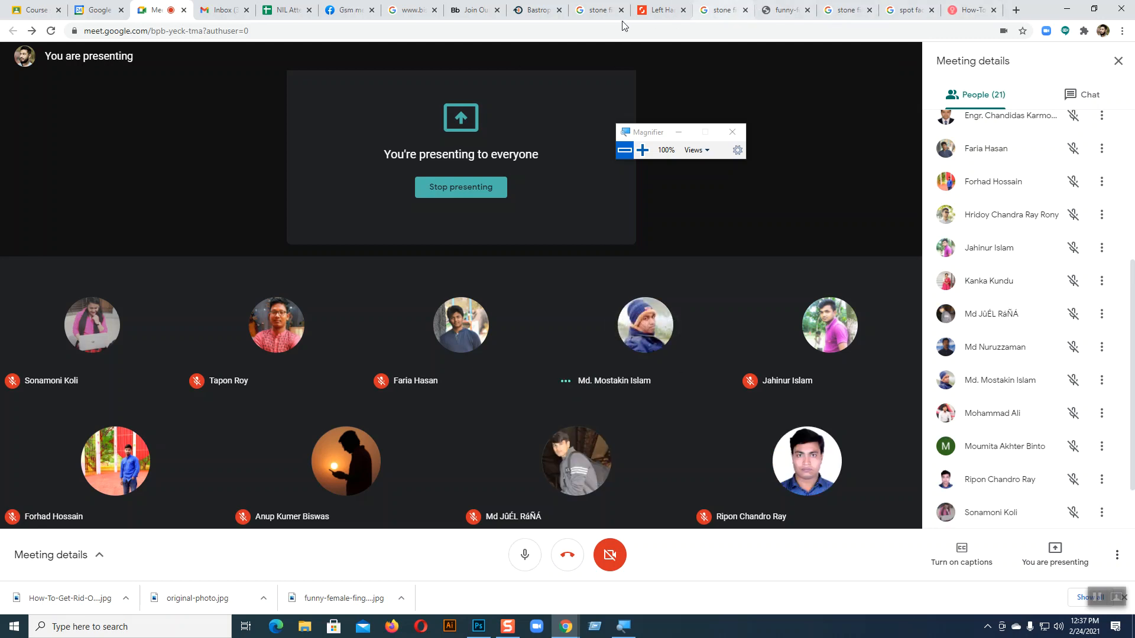
- In the stone finger image search, replace the query and search Google Images for "red eyes"
click(597, 10)
scroll(402, 225, up, 15)
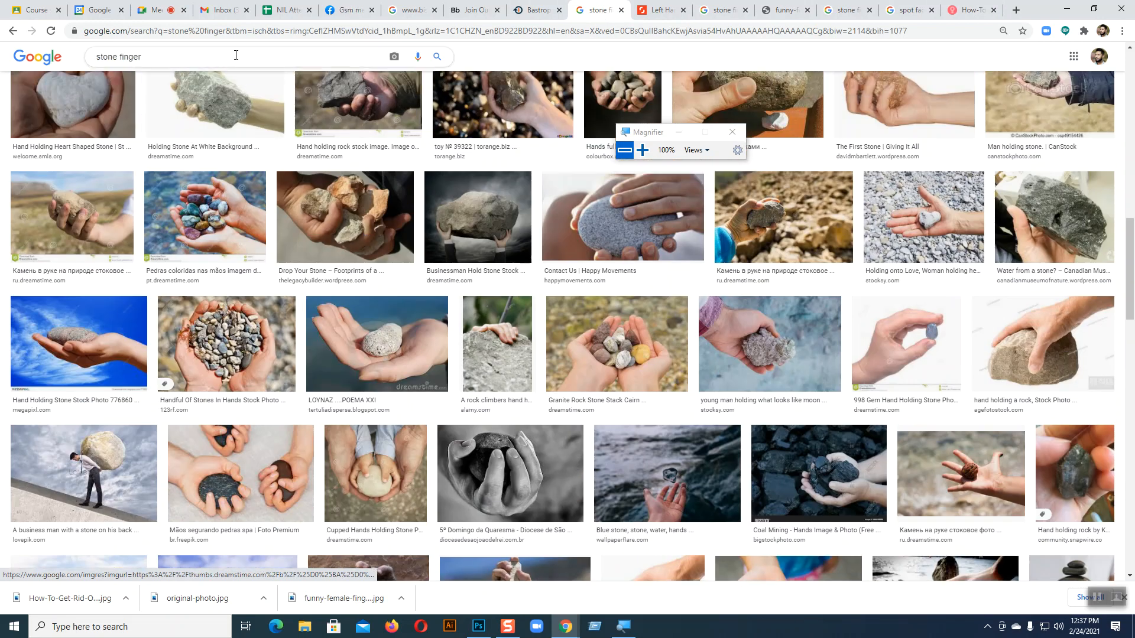
drag(236, 55, 48, 66)
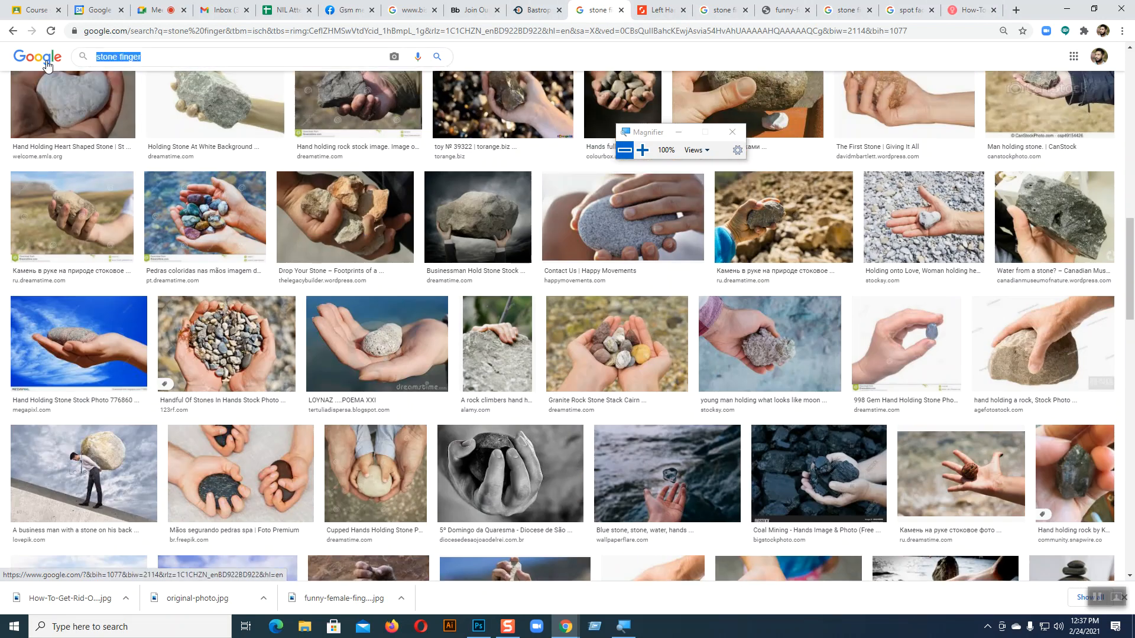
text(Red eye)
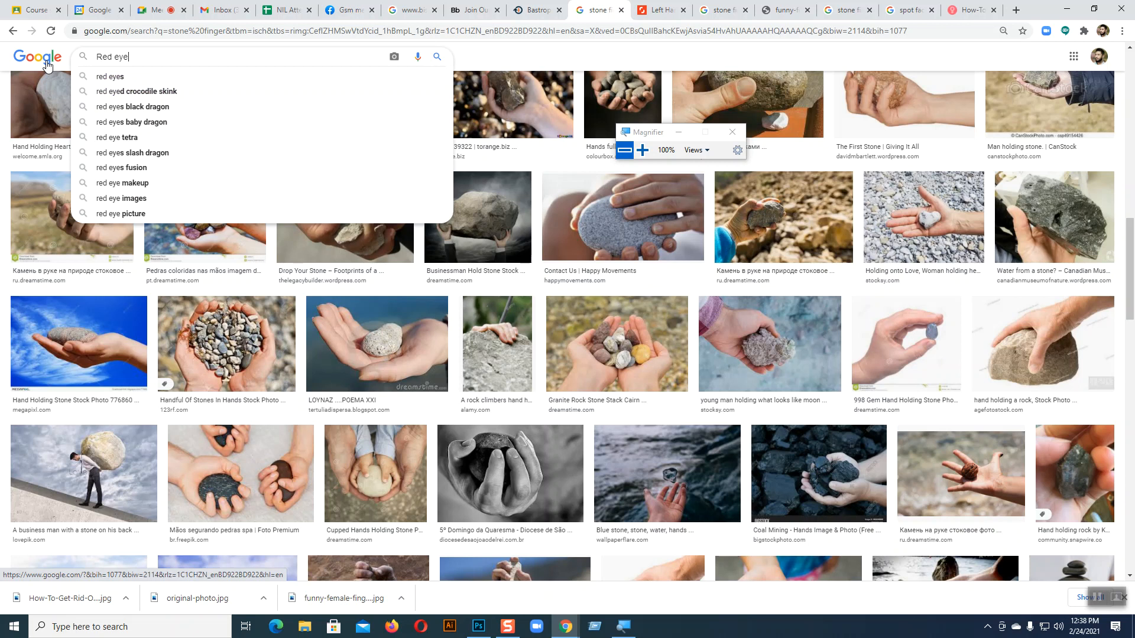
click(101, 78)
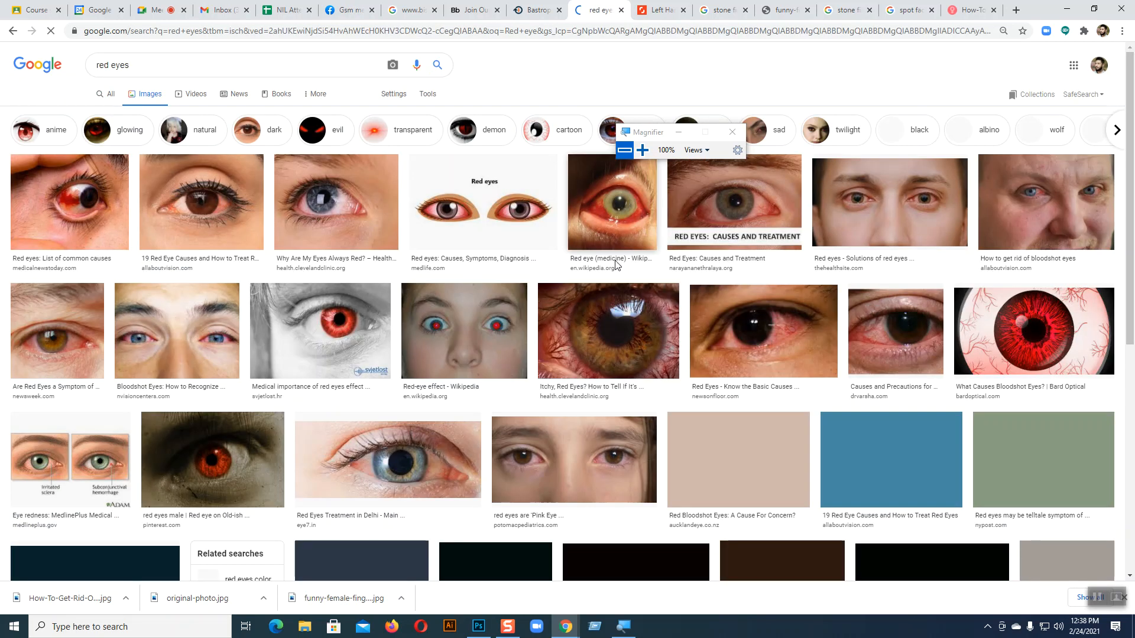
- Browse the red eyes image results and preview "How To Remove Red Eyes With GIMP" with its related images
scroll(851, 369, down, 5)
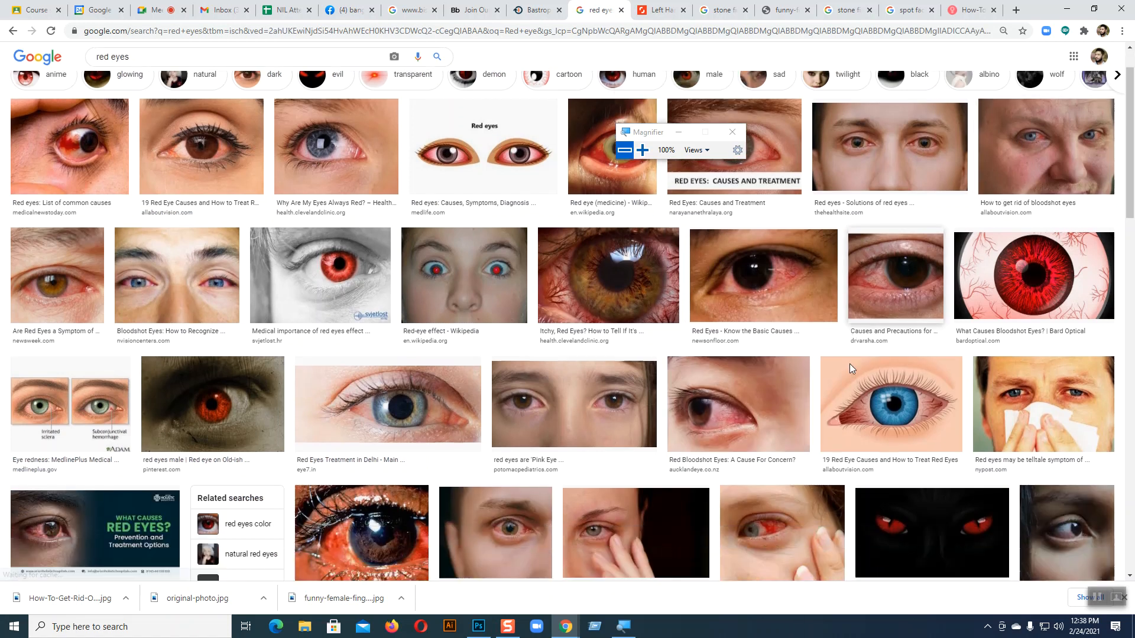
scroll(851, 368, down, 6)
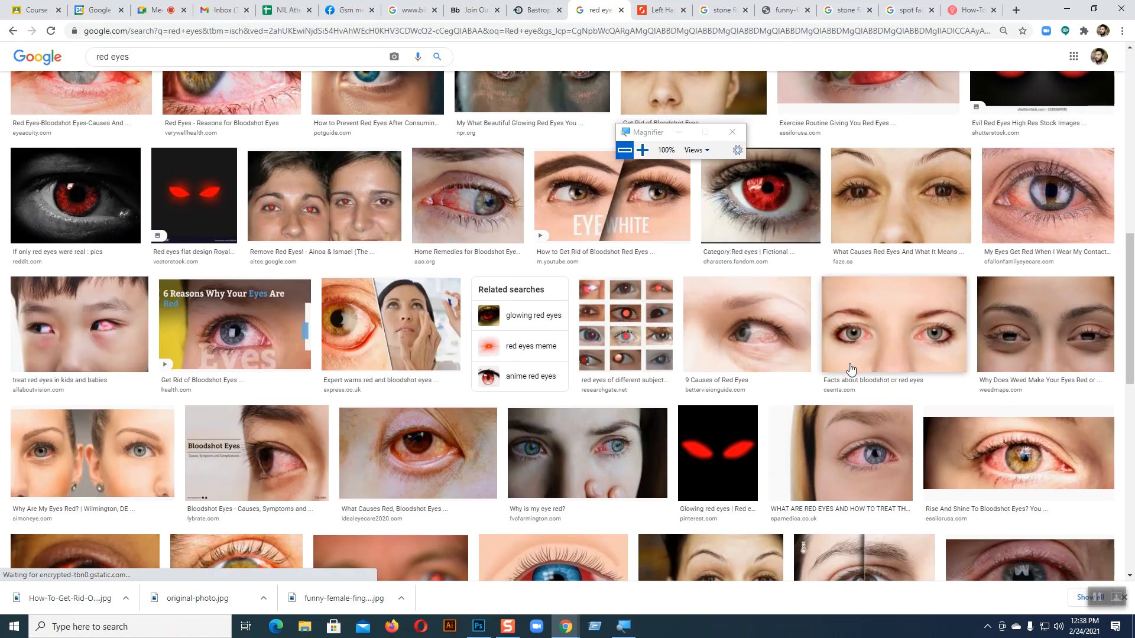
scroll(851, 368, down, 5)
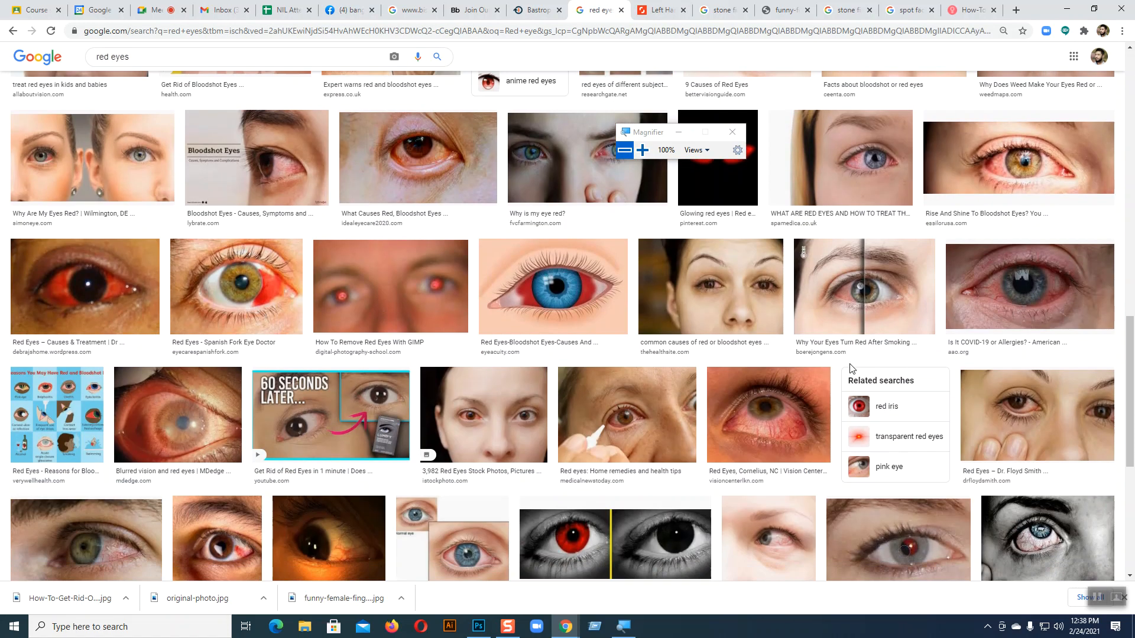
click(390, 287)
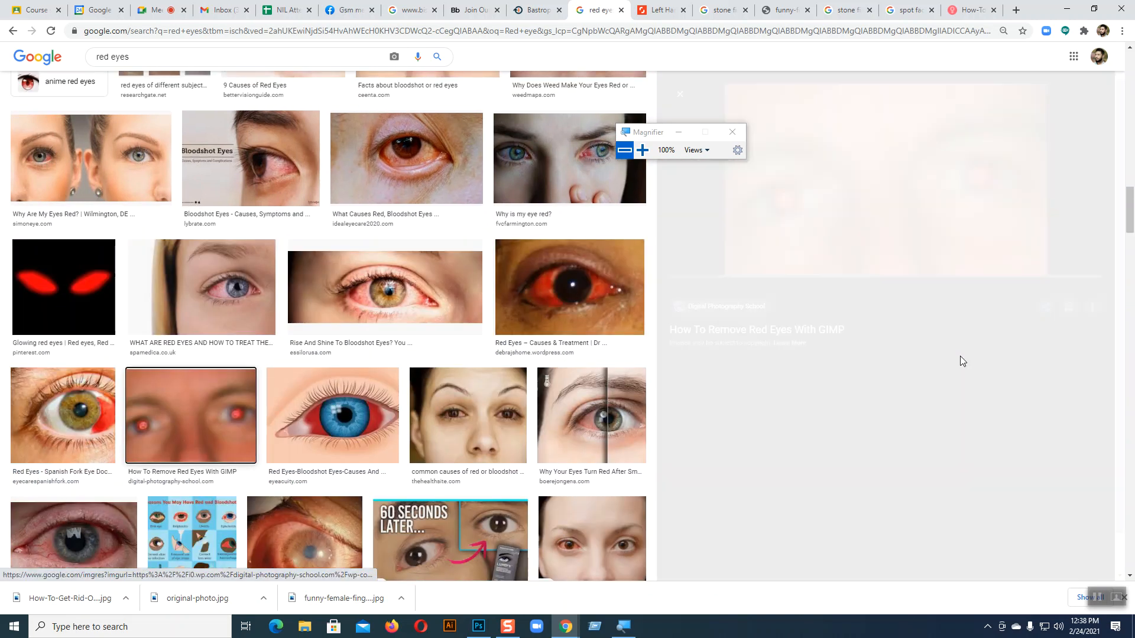
scroll(960, 361, down, 1)
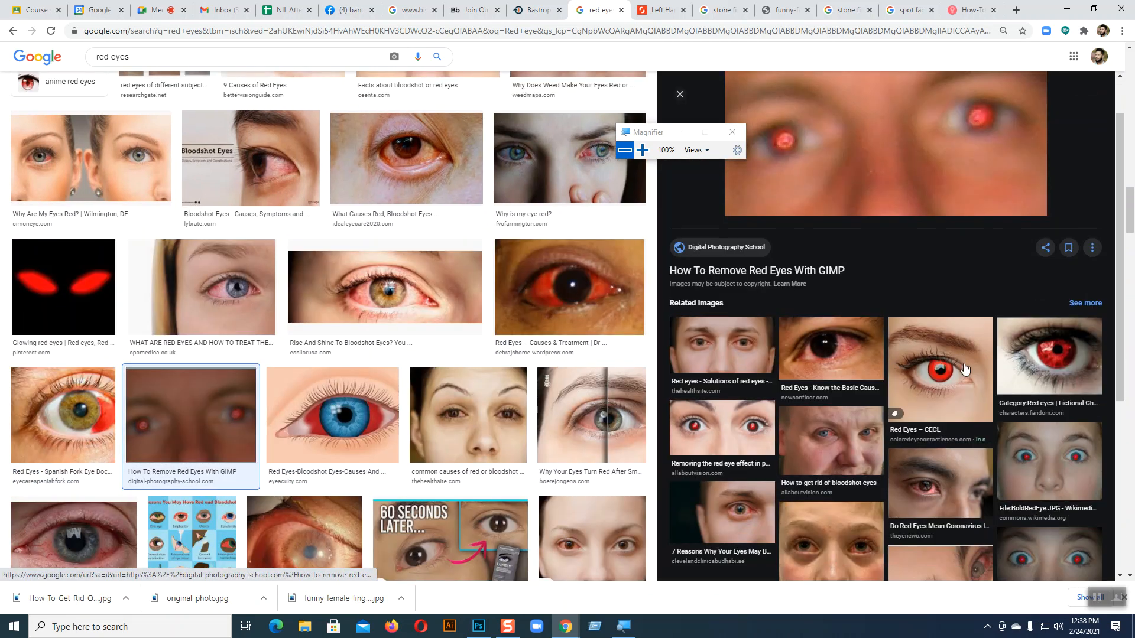
- Preview "Removing the red eye effect in photos", open its full set of related images, and look through them
click(733, 430)
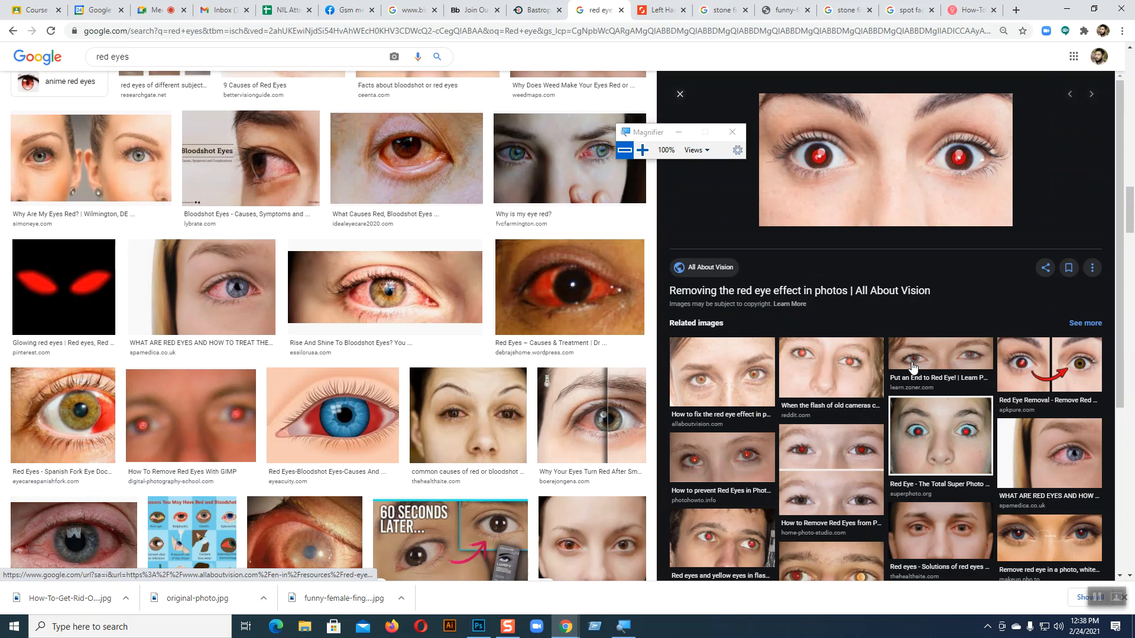
scroll(914, 367, down, 1)
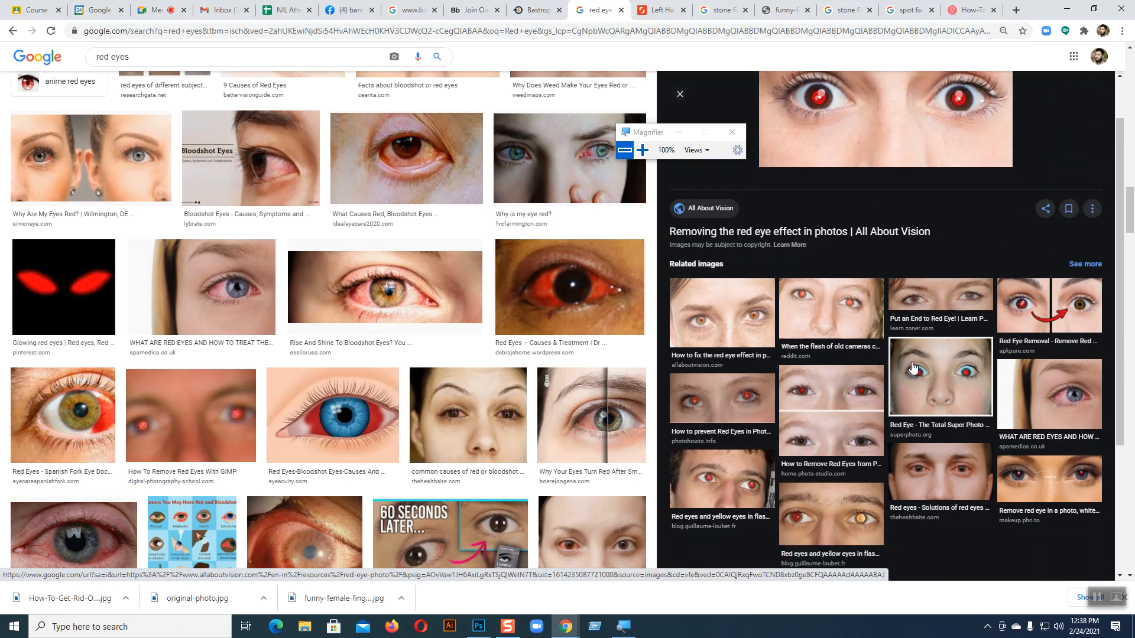
scroll(913, 370, down, 3)
click(889, 394)
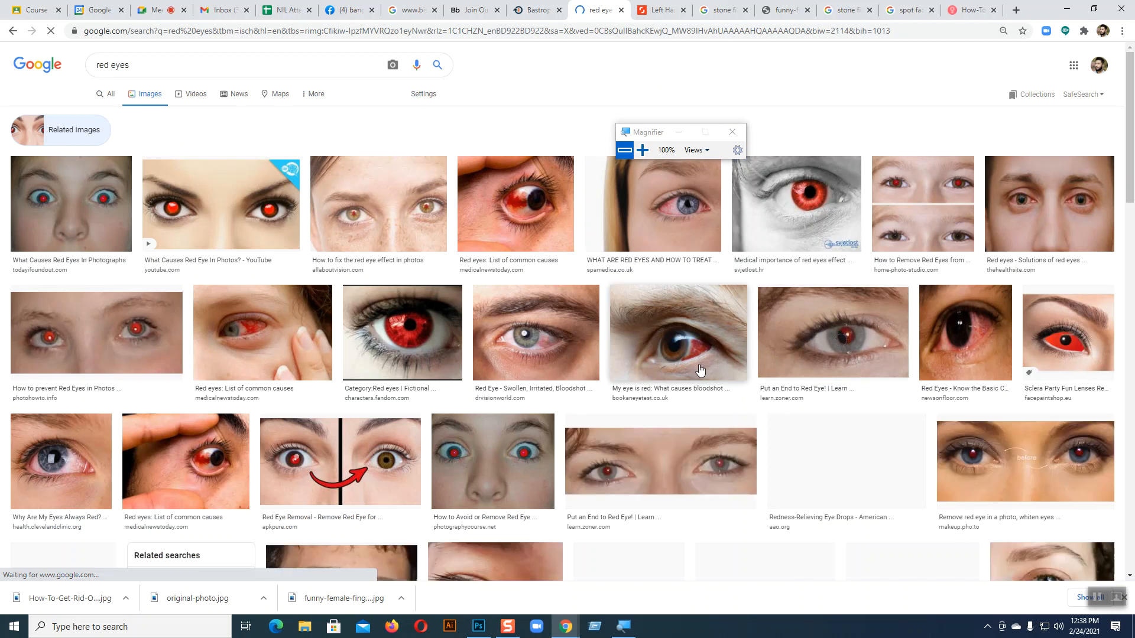
scroll(696, 363, down, 9)
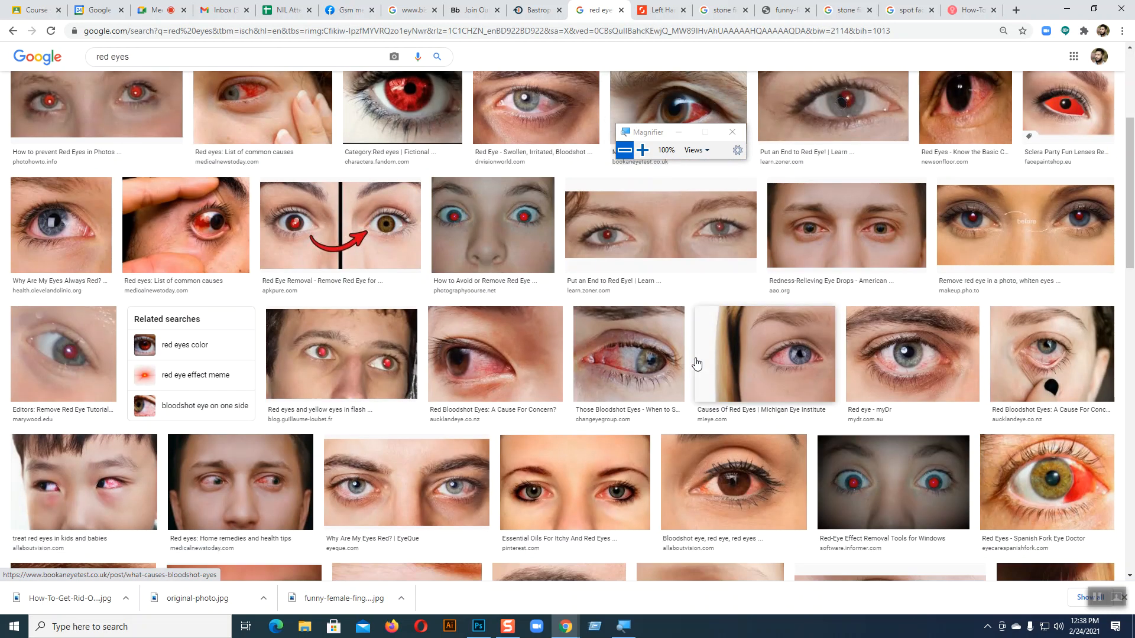
- Find the "Removing Red-Eye with The GIMP" picture in the red eyes results and open its full image in a new tab
scroll(695, 362, down, 7)
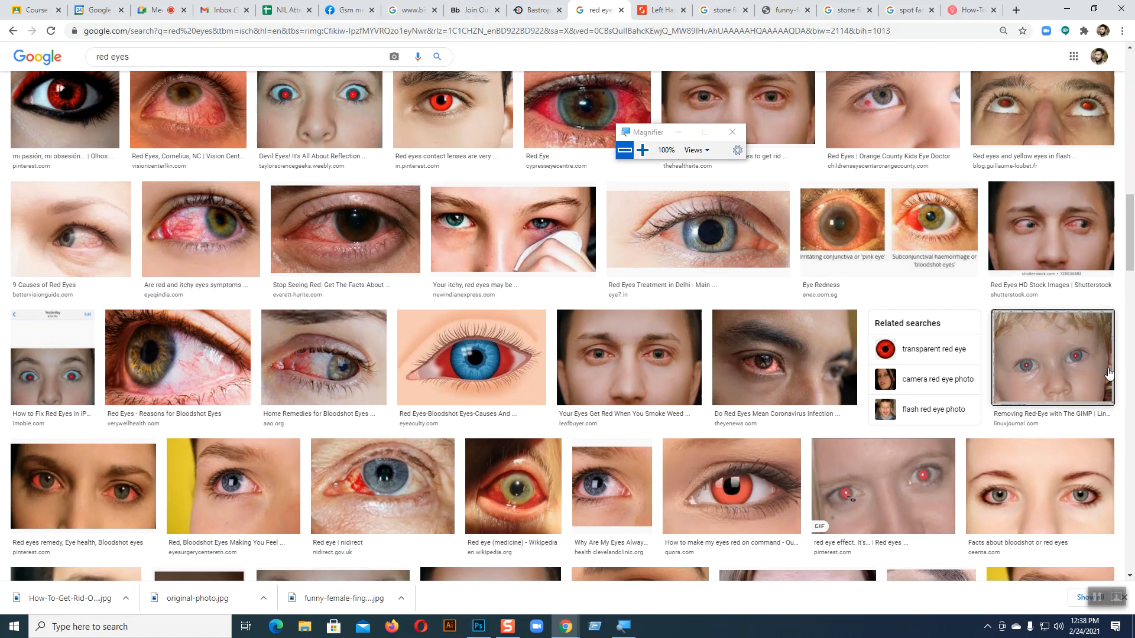
click(1109, 373)
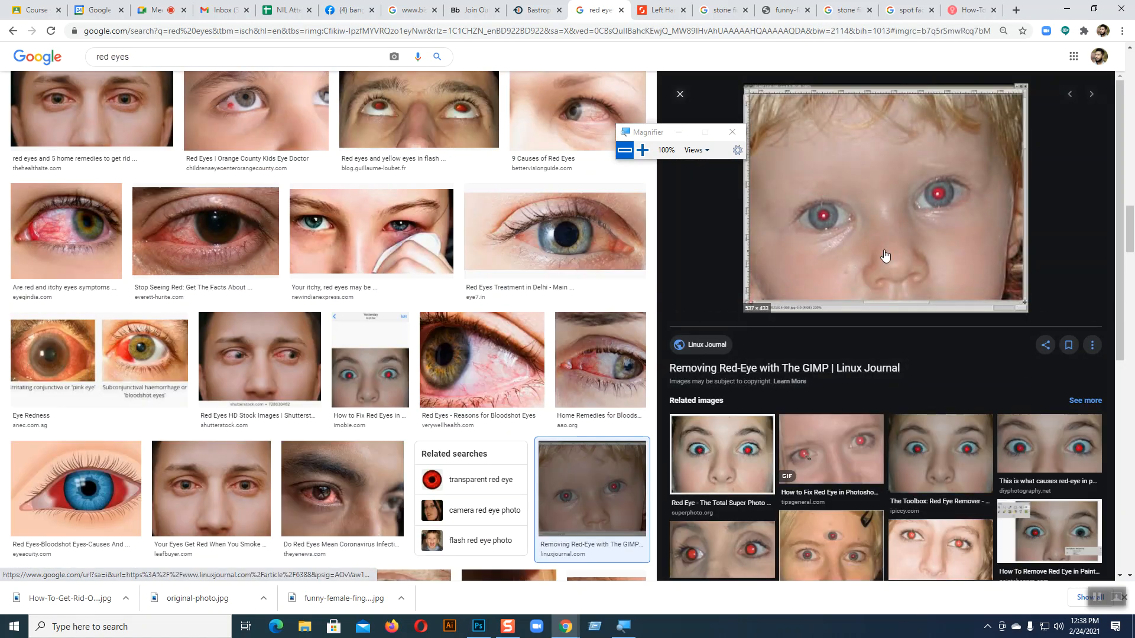
right_click(885, 256)
click(934, 362)
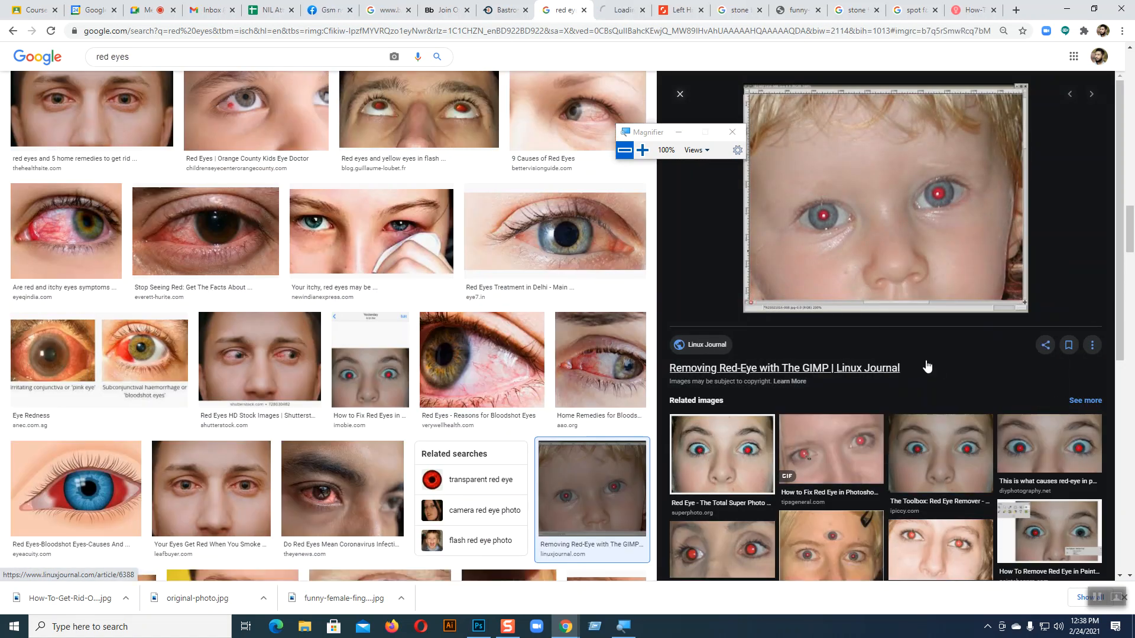
- Look further through the red eyes results and preview "Red eyes and yellow eyes in flash photography" with its related images
scroll(926, 367, down, 5)
scroll(553, 364, down, 5)
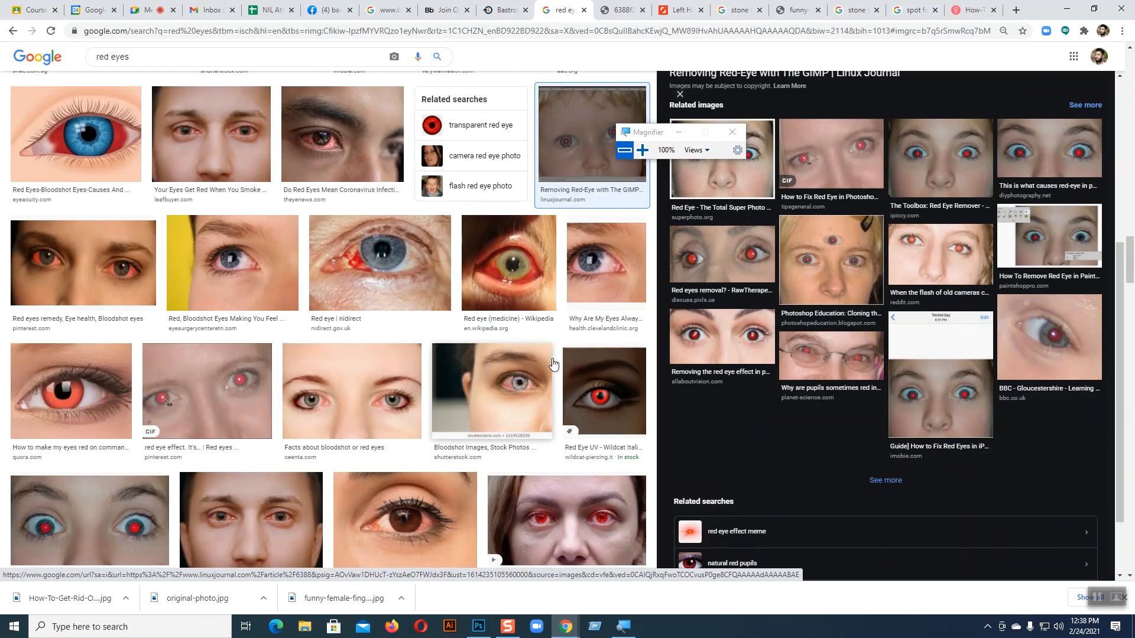
scroll(553, 363, down, 5)
scroll(553, 363, down, 15)
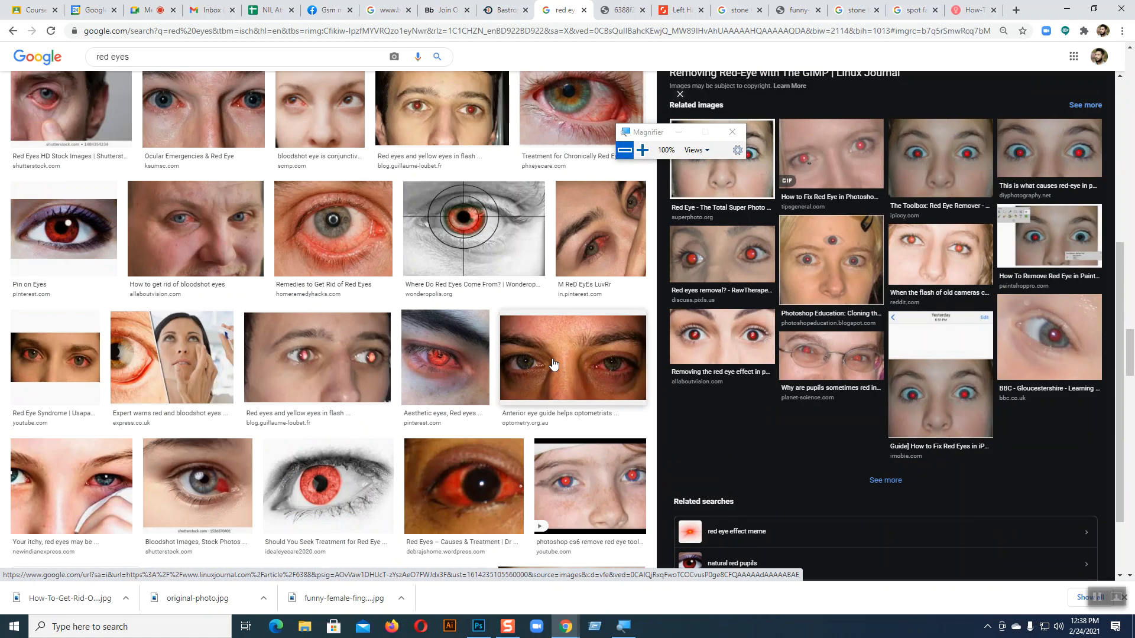
scroll(553, 364, up, 4)
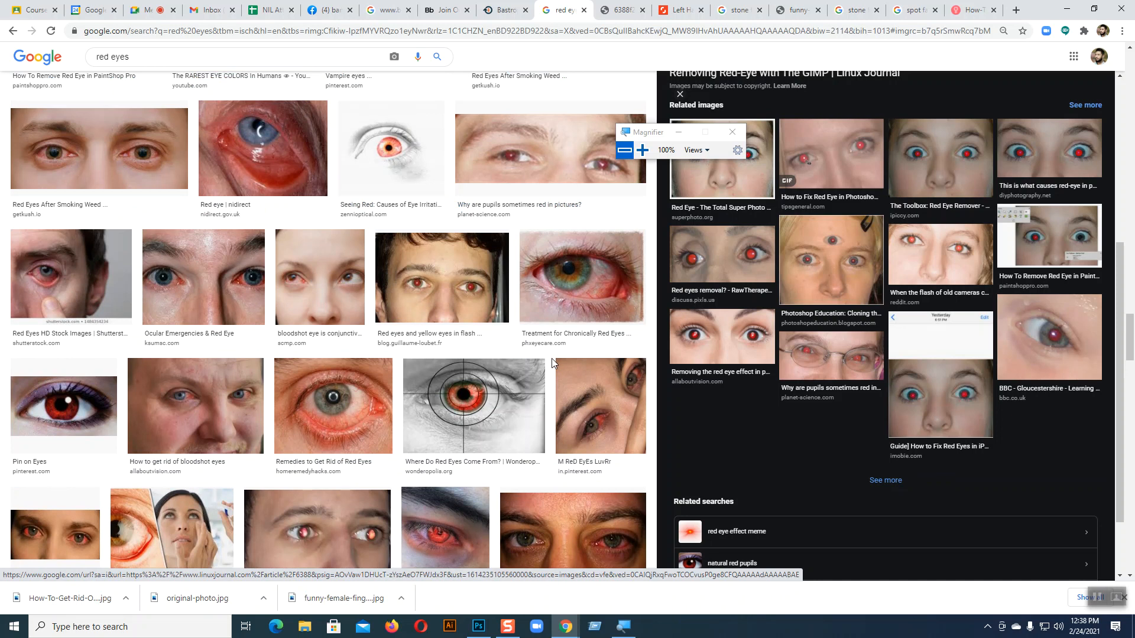
click(450, 304)
scroll(798, 356, down, 4)
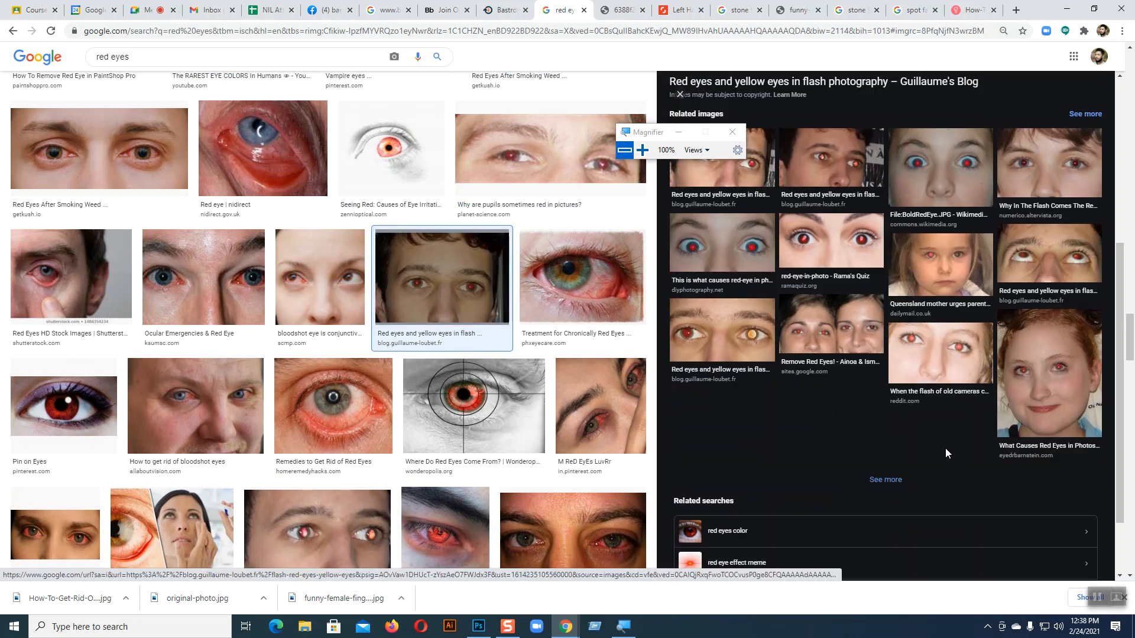
- Follow the related portraits to Photography Mad's "The Red Eye Effect" photo of a boy and open its image in a new tab
click(1040, 410)
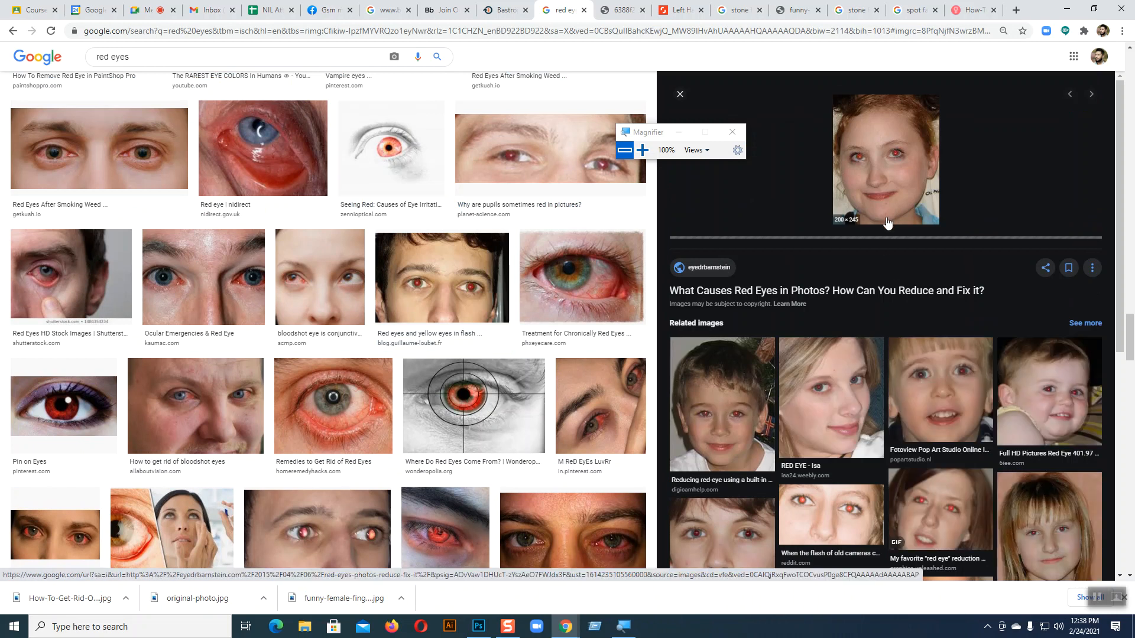
click(716, 456)
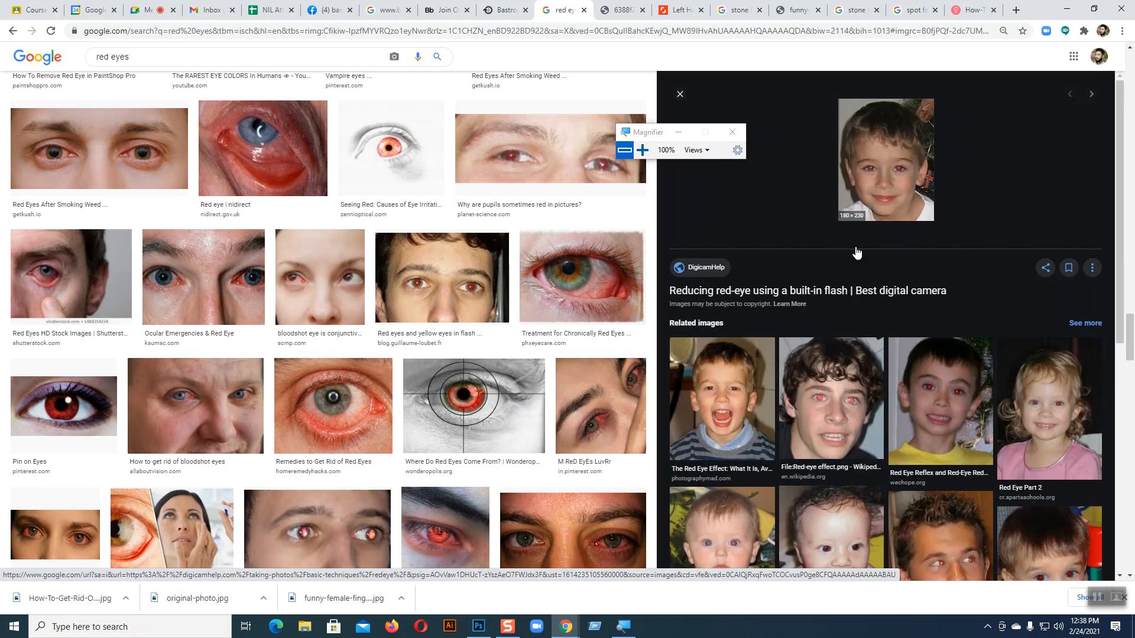
click(722, 428)
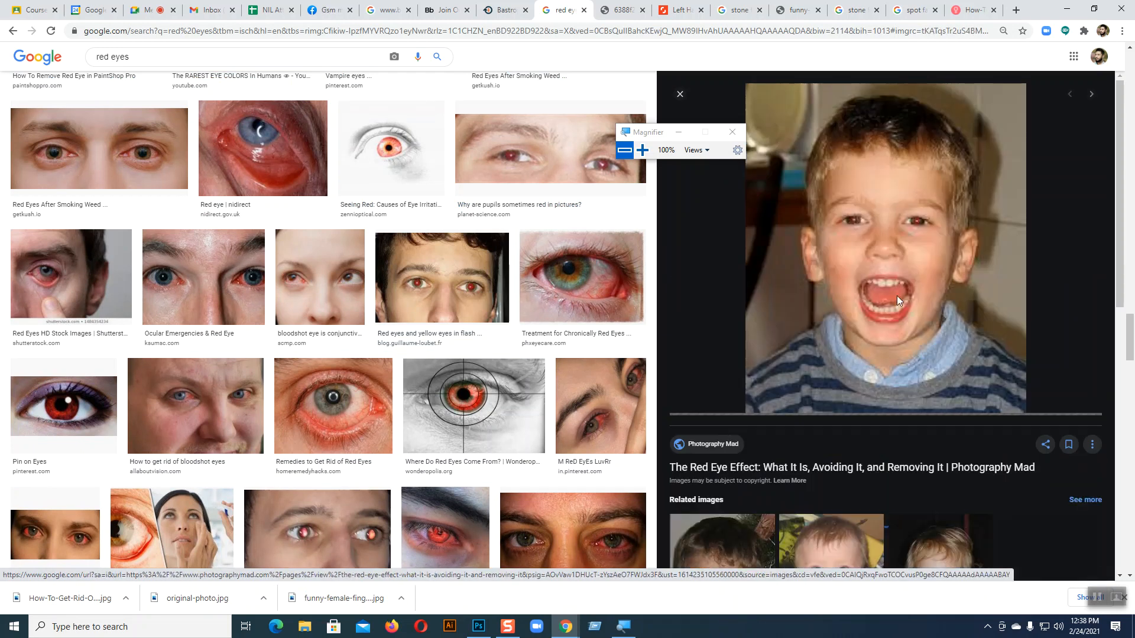
right_click(878, 272)
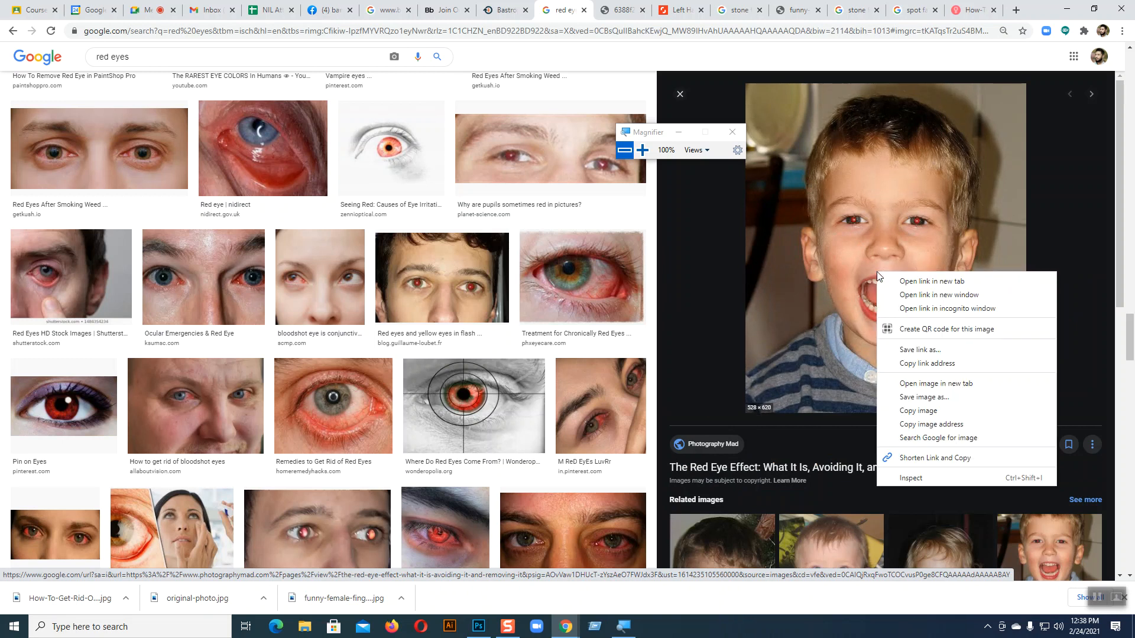
click(930, 384)
- Compare the two opened images and save the boy's photo as red-eye-effect.jpg
click(589, 9)
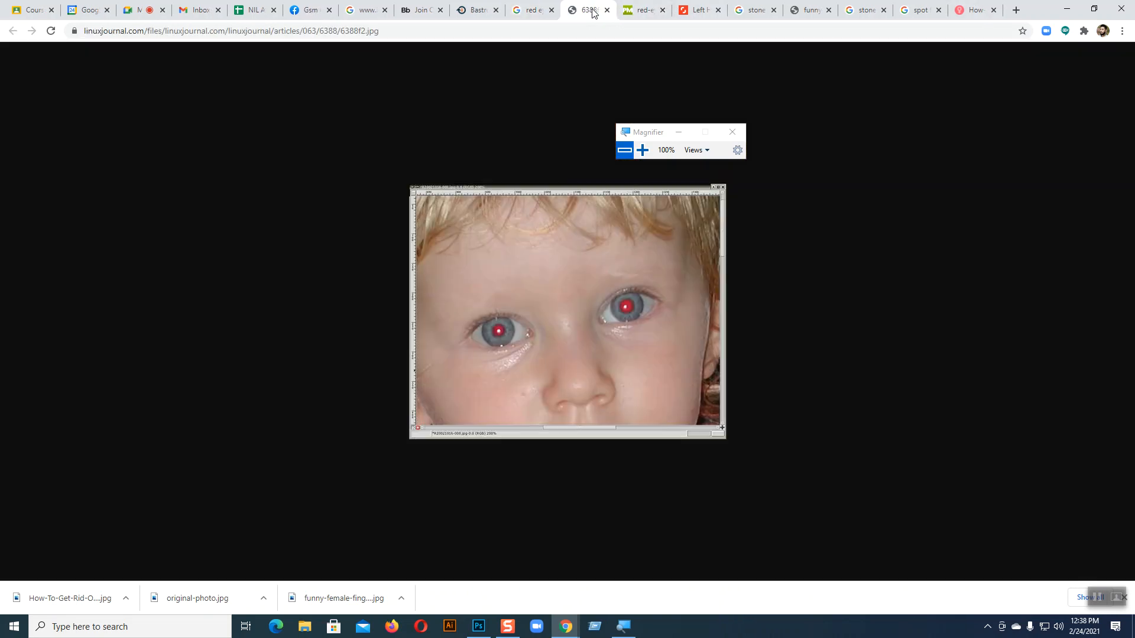
click(625, 7)
right_click(563, 235)
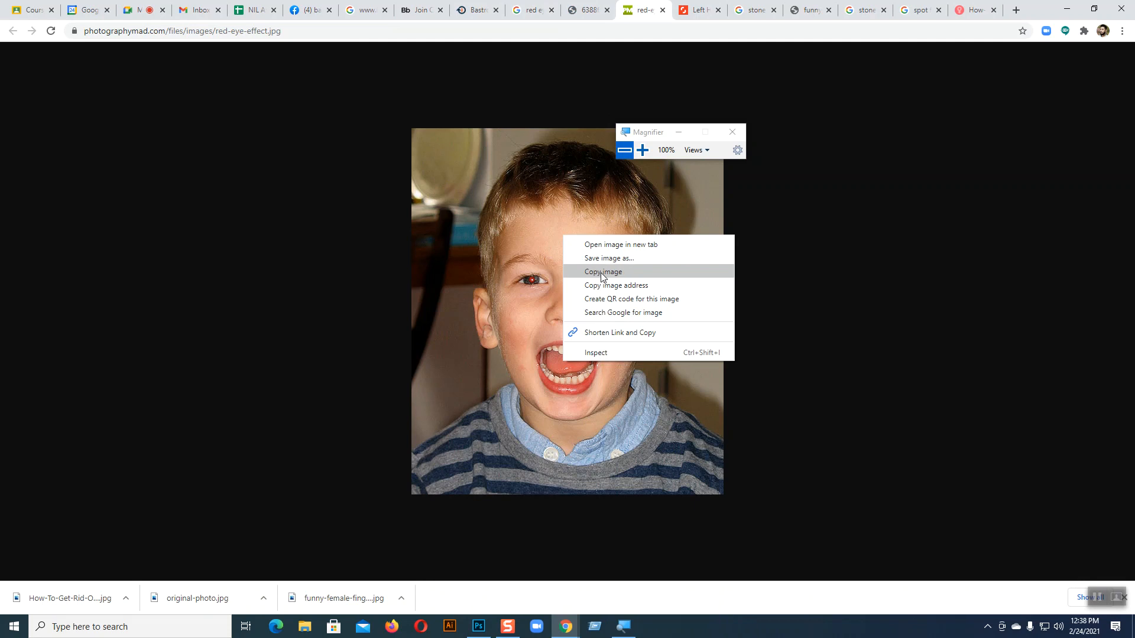
click(605, 256)
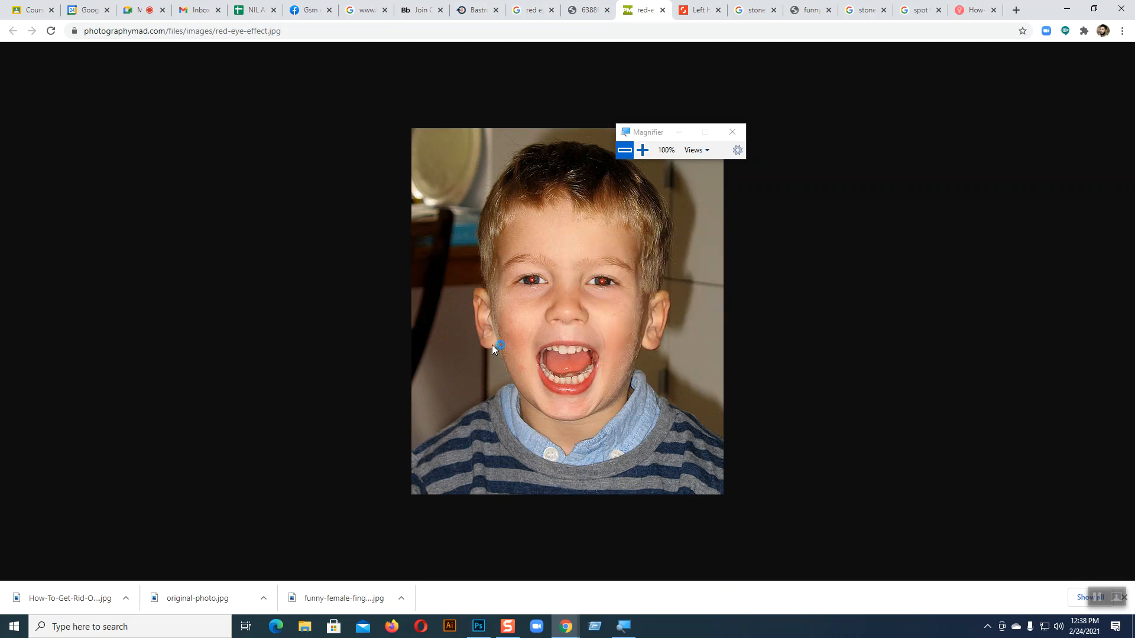
click(451, 388)
- Switch to Photoshop and open the red-eye-effect image from the Desktop folder
click(478, 627)
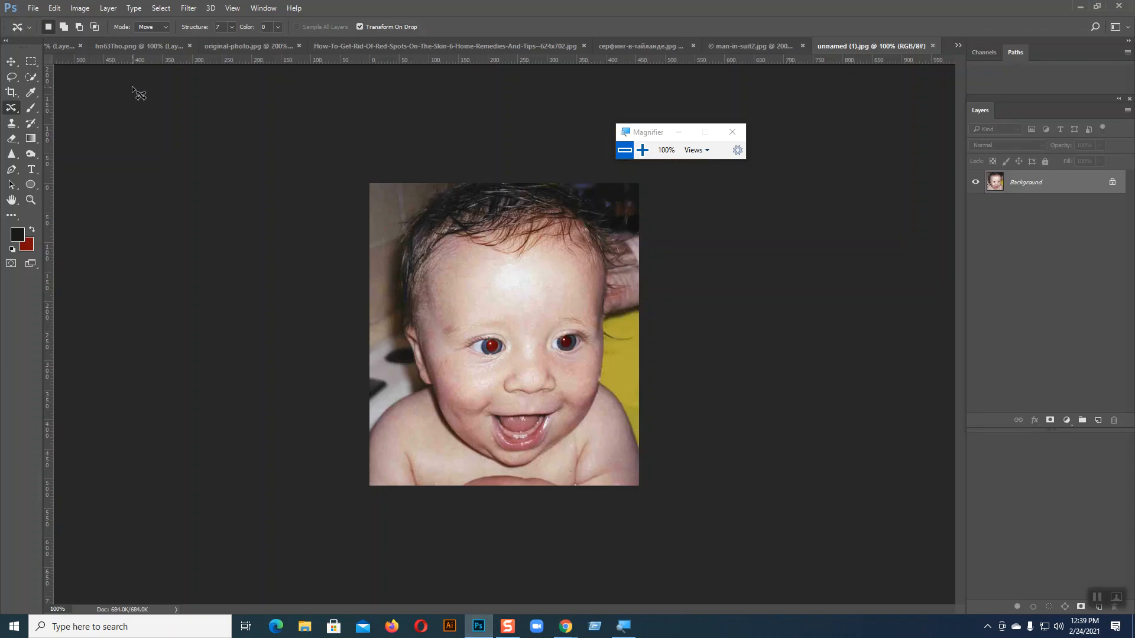
click(32, 9)
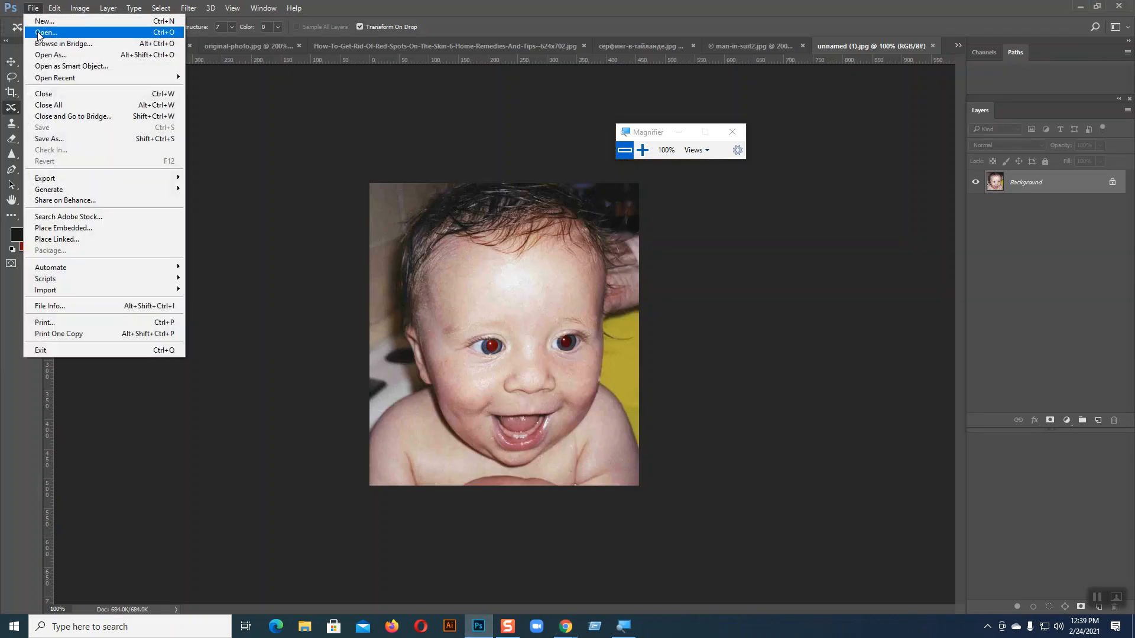
click(42, 32)
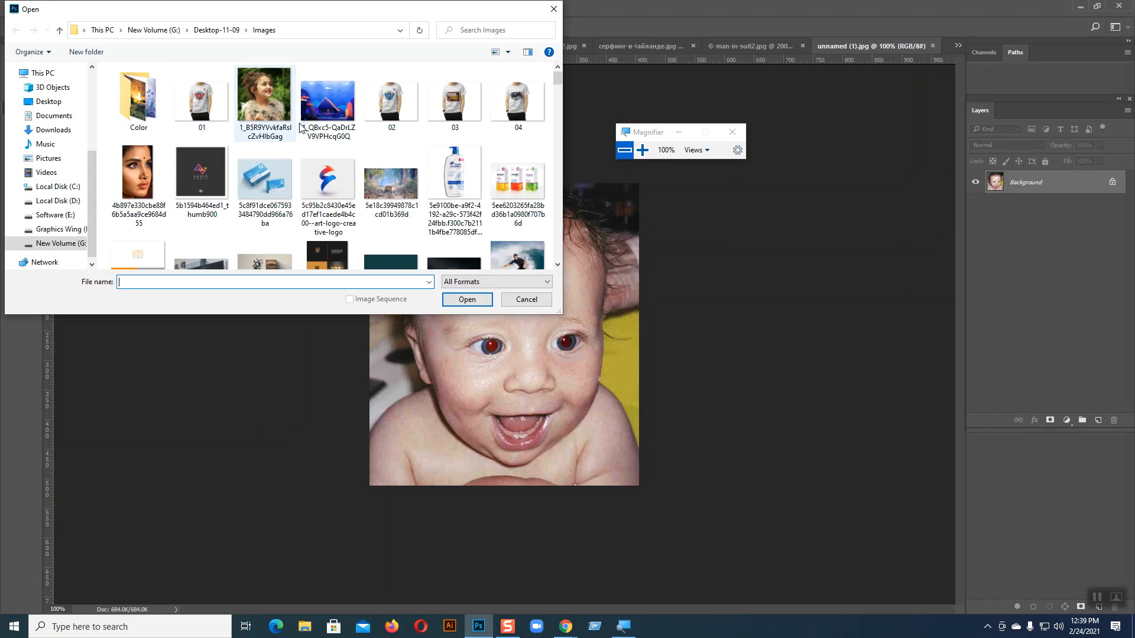
click(48, 102)
scroll(478, 180, down, 5)
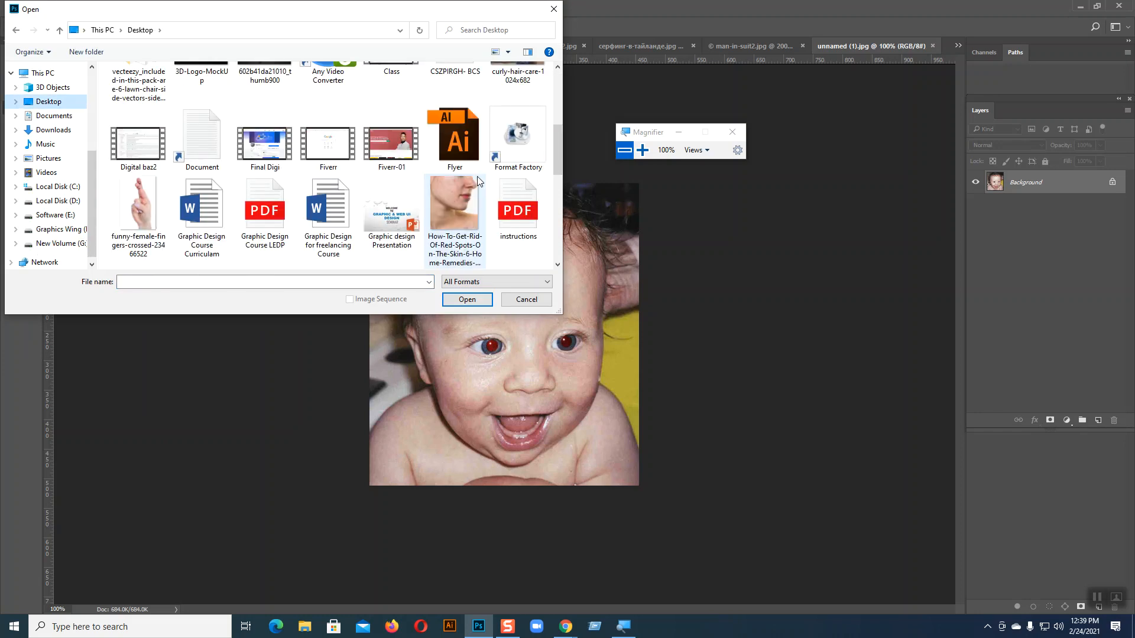
click(470, 222)
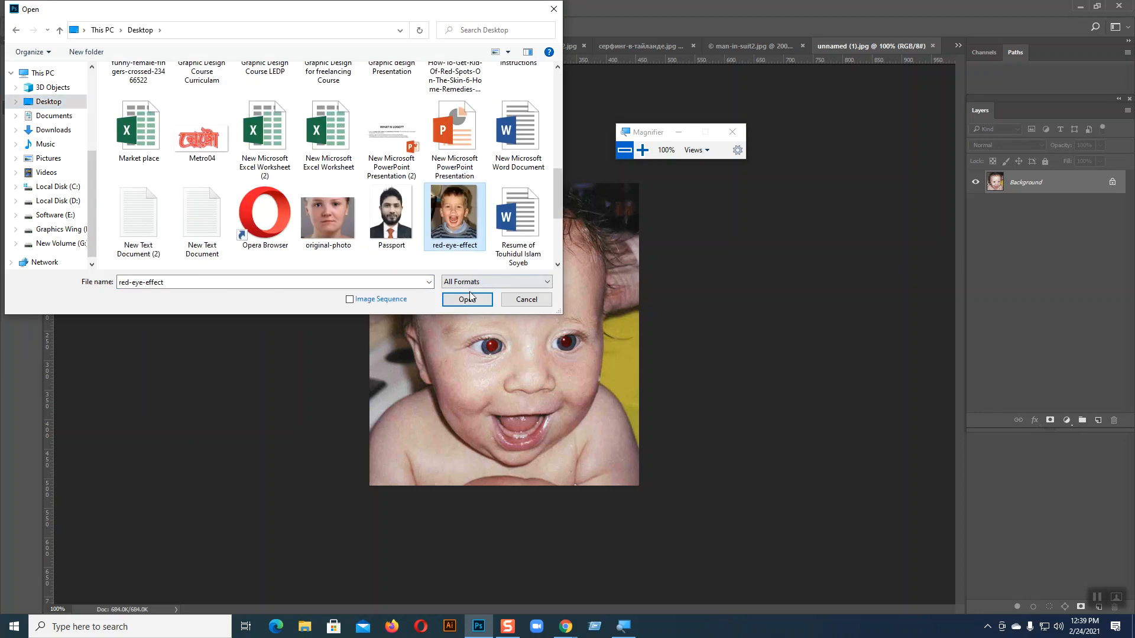
click(467, 299)
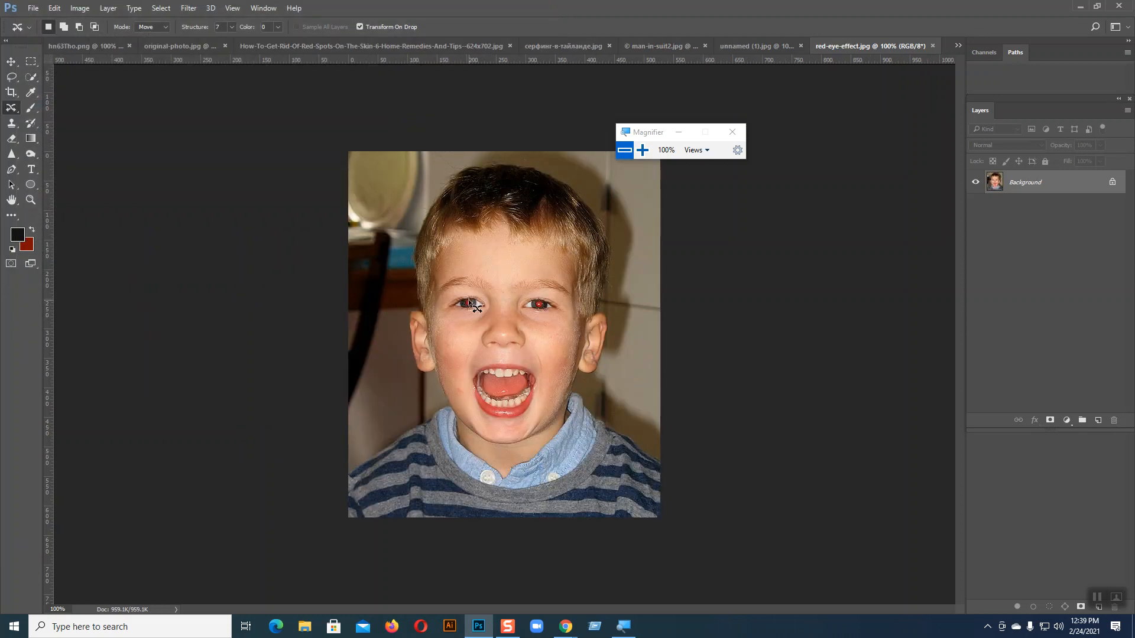
- Remove the red from both of the boy's pupils with the Red Eye Tool
right_click(16, 111)
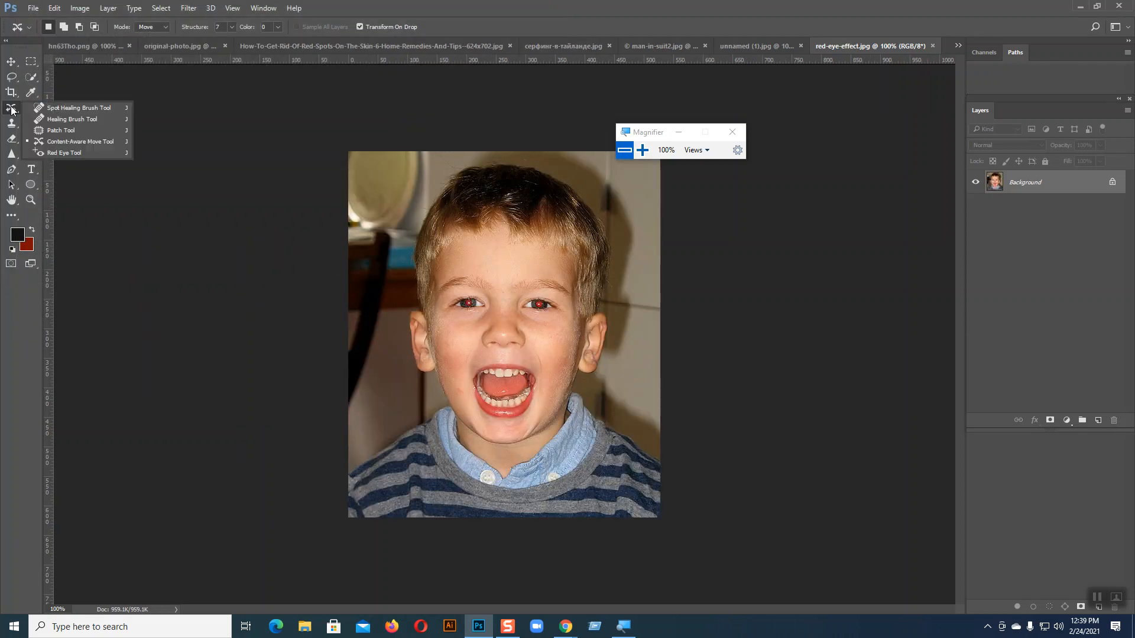
click(46, 151)
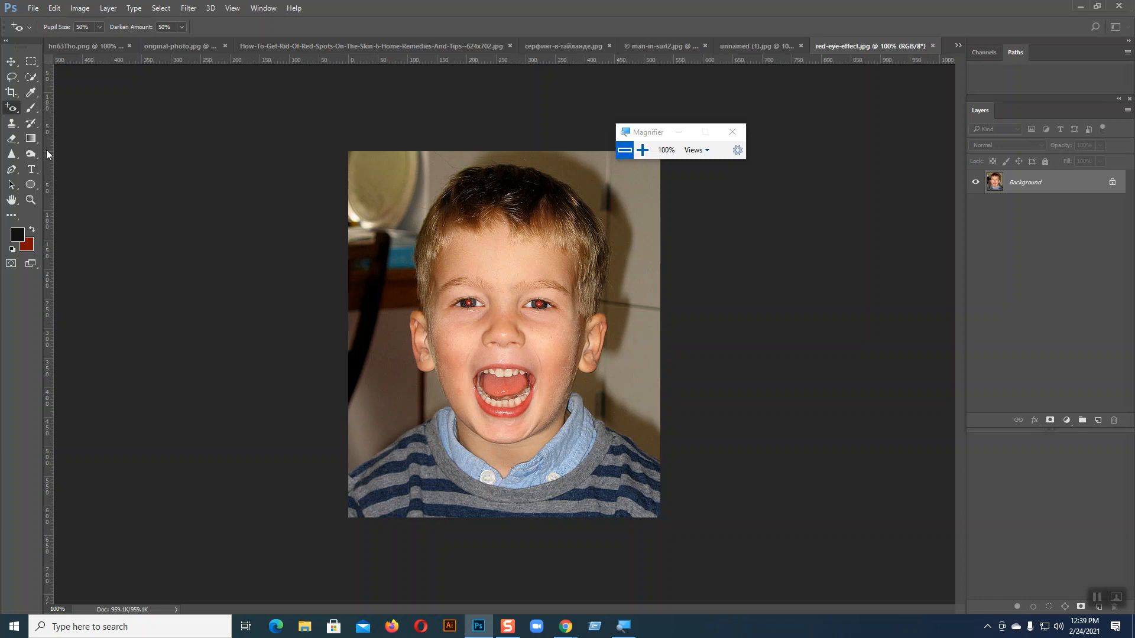
key(ctrl+plus)
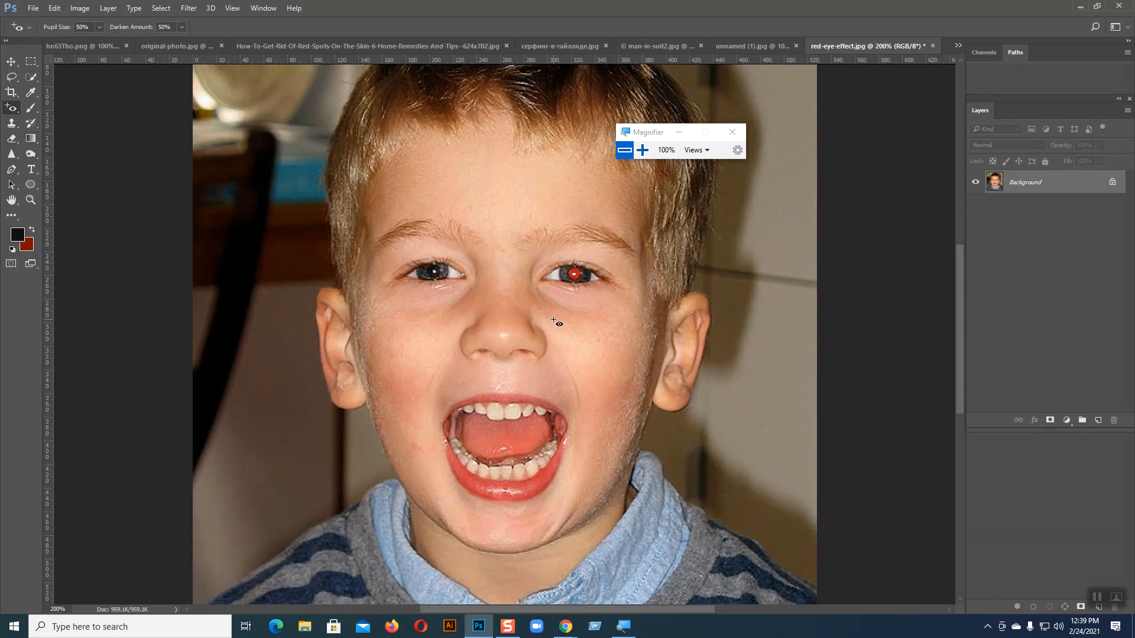
click(575, 274)
- Try the Red Eye Tool on the boy's lips and the corner of his mouth, and undo those corrections
click(577, 495)
click(557, 460)
click(445, 428)
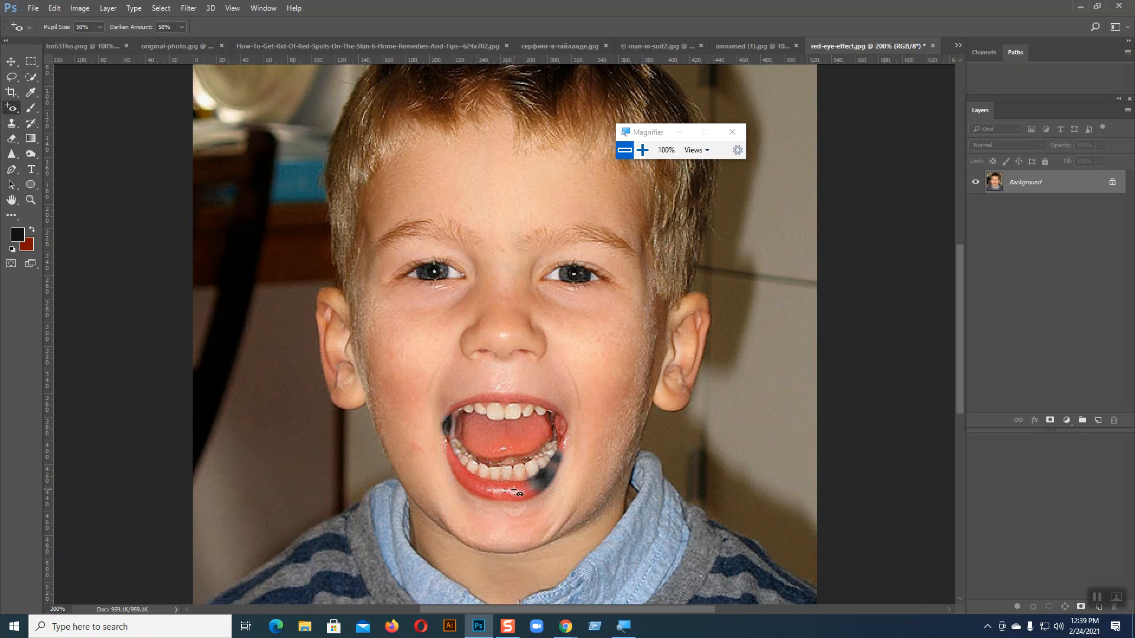
key(ctrl+z)
key(ctrl+z)
key(ctrl+z)
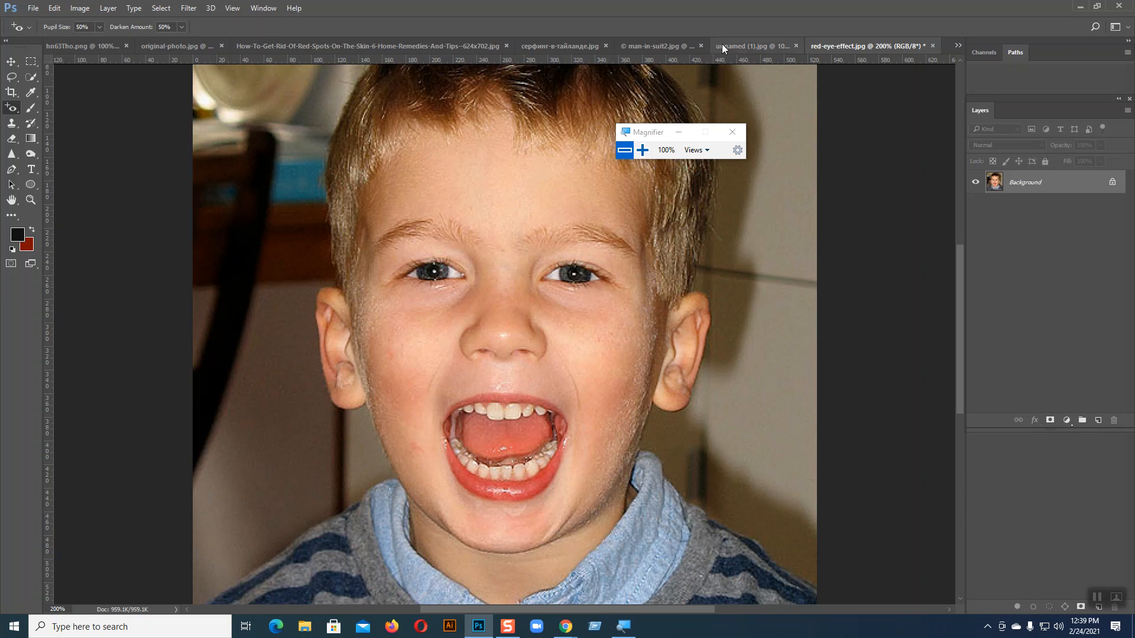
- Remove the red from both of the baby's pupils in unnamed (1).jpg with the Red Eye Tool
click(757, 46)
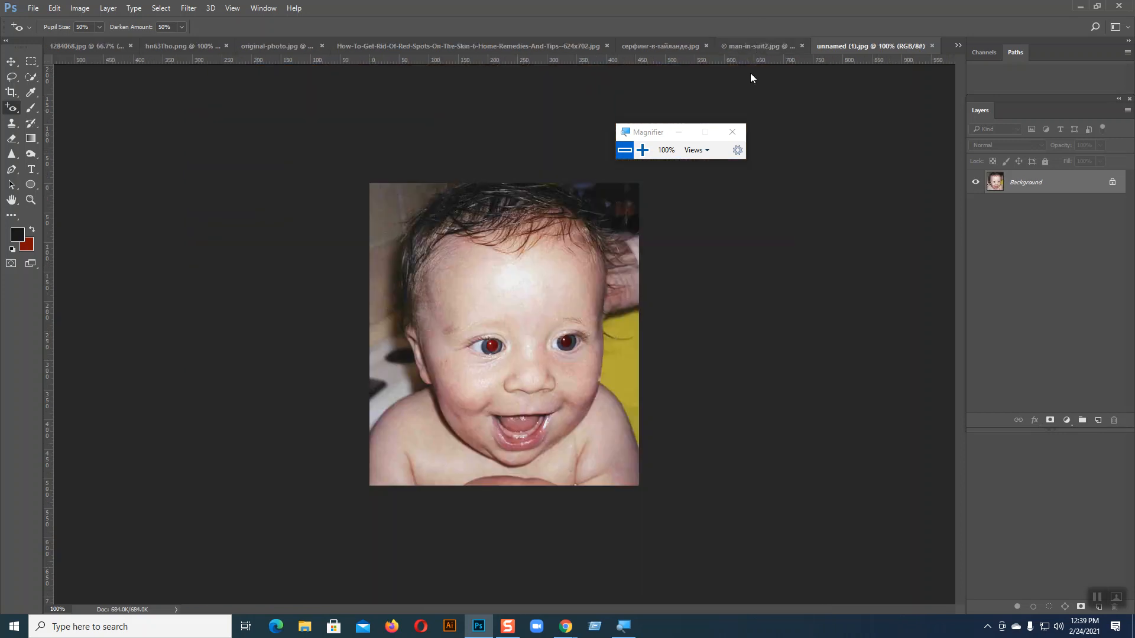
click(495, 348)
click(568, 343)
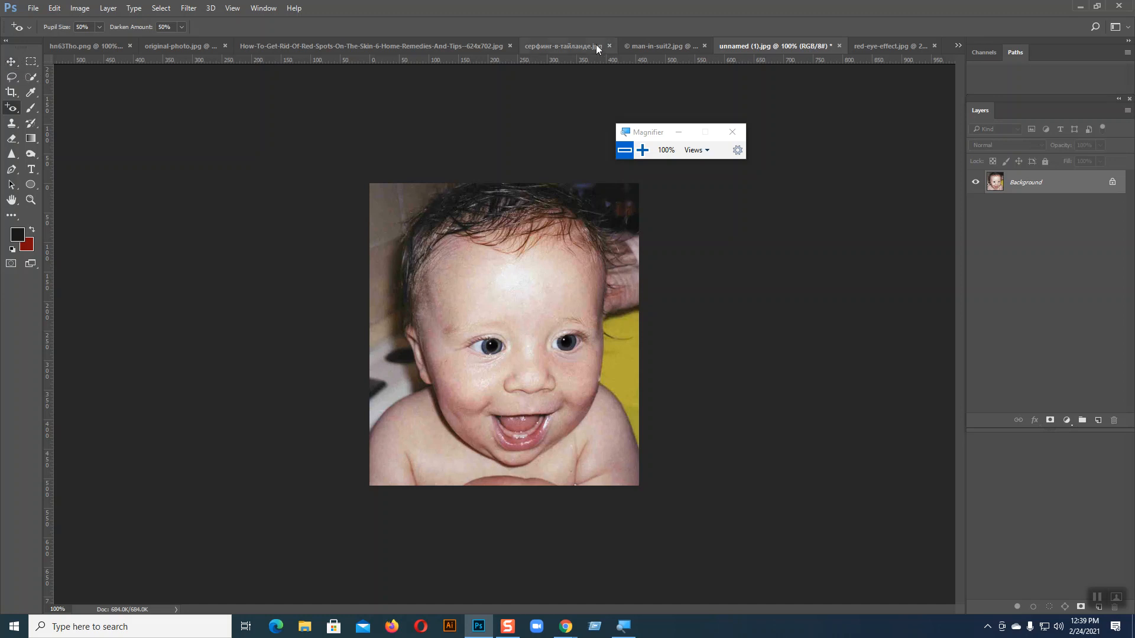
- Apply the Red Eye Tool to both of the man's eyes in man-in-suit2.jpg
click(665, 48)
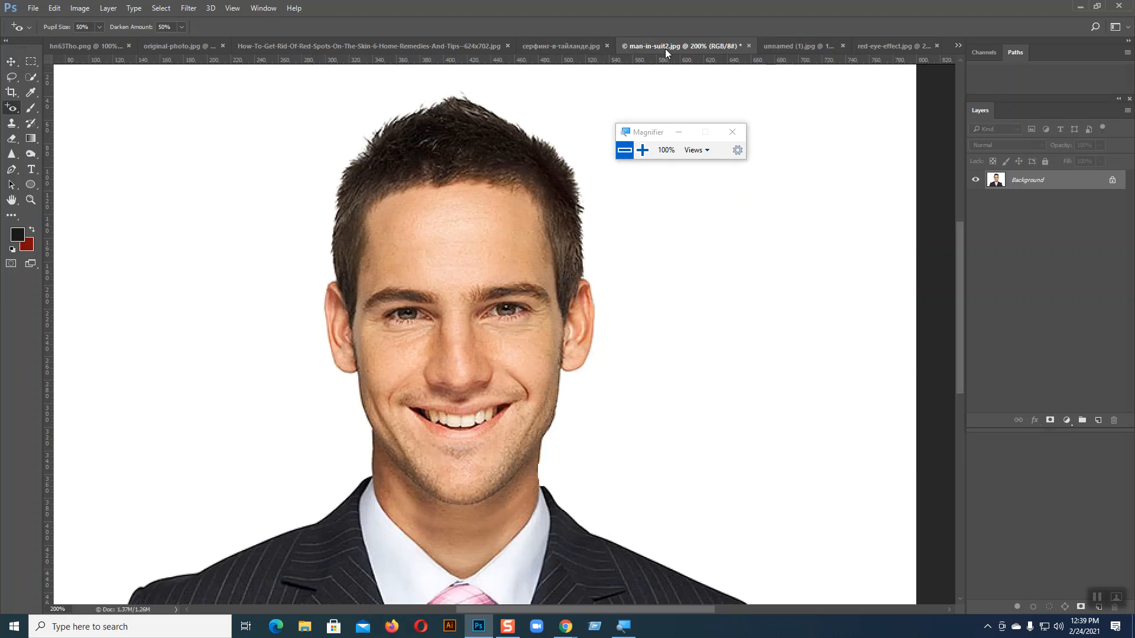
click(507, 309)
click(407, 317)
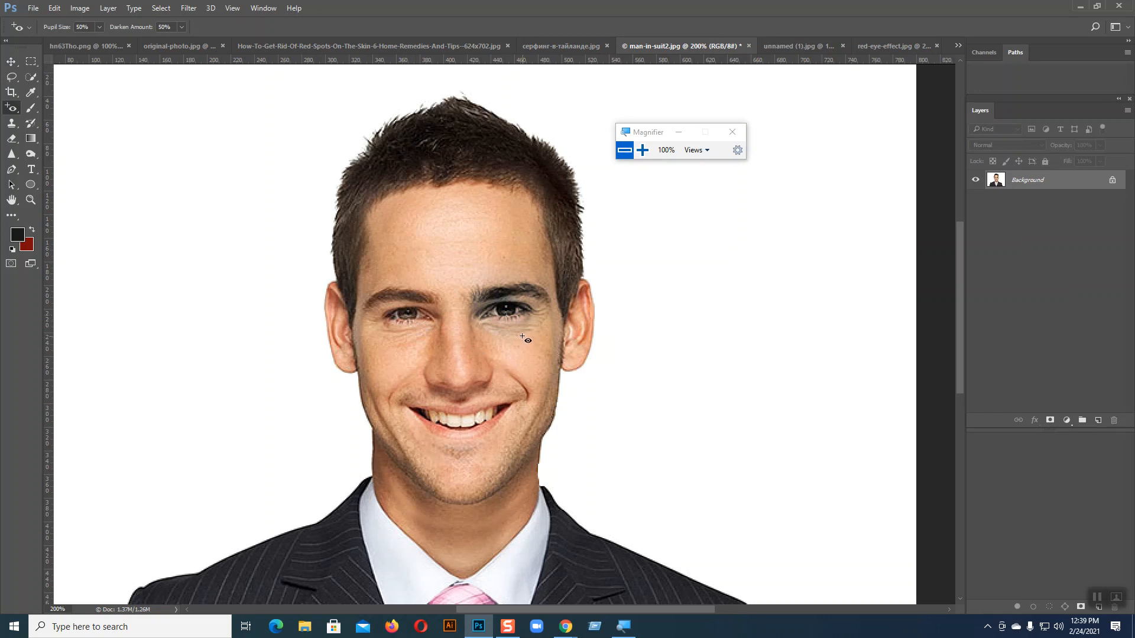
click(422, 318)
- Apply the Red Eye Tool to the baby's mouth in unnamed (1).jpg and close the document without saving
click(789, 42)
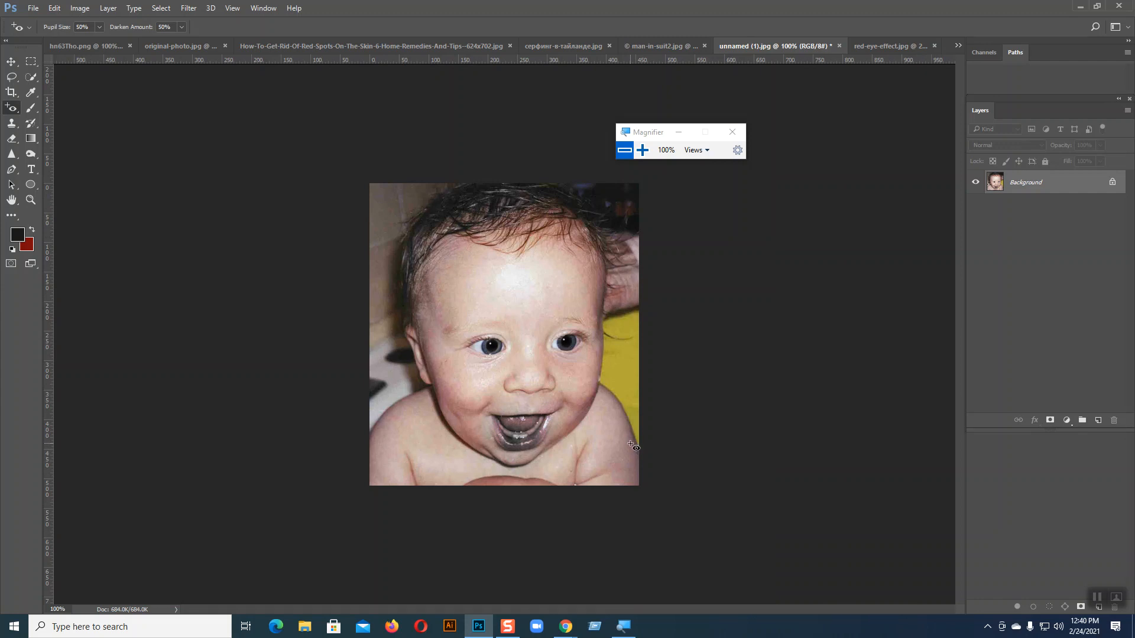
click(12, 61)
click(839, 46)
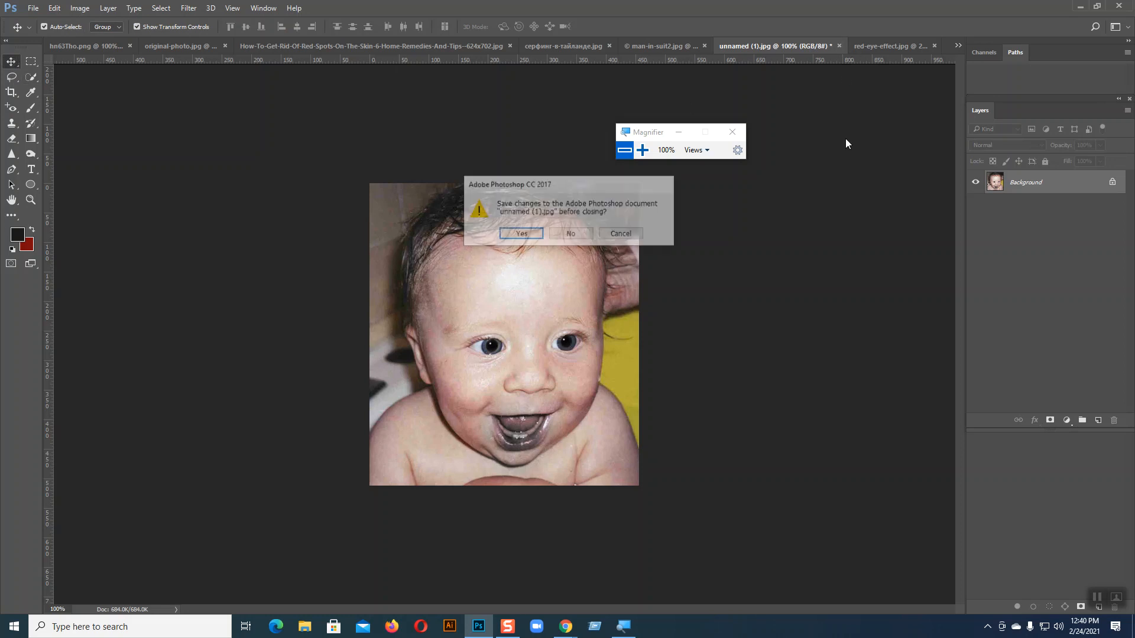
click(576, 232)
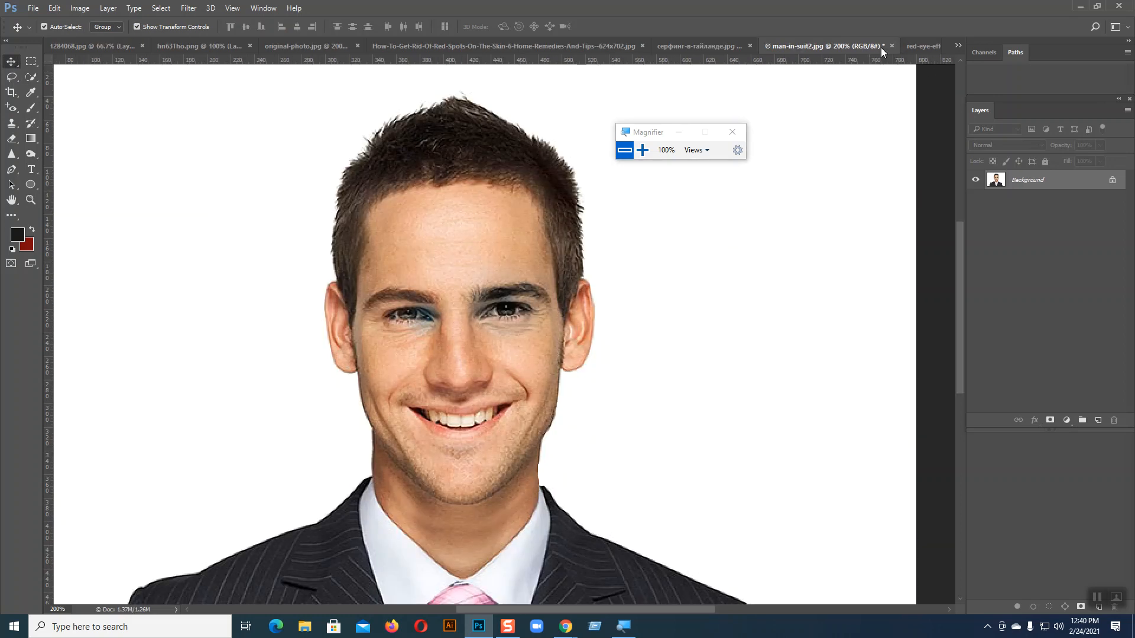
- Close man-in-suit2.jpg and red-eye-effect.jpg without saving, and go to the серфинг-в-тайланде.jpg document
click(894, 42)
click(575, 235)
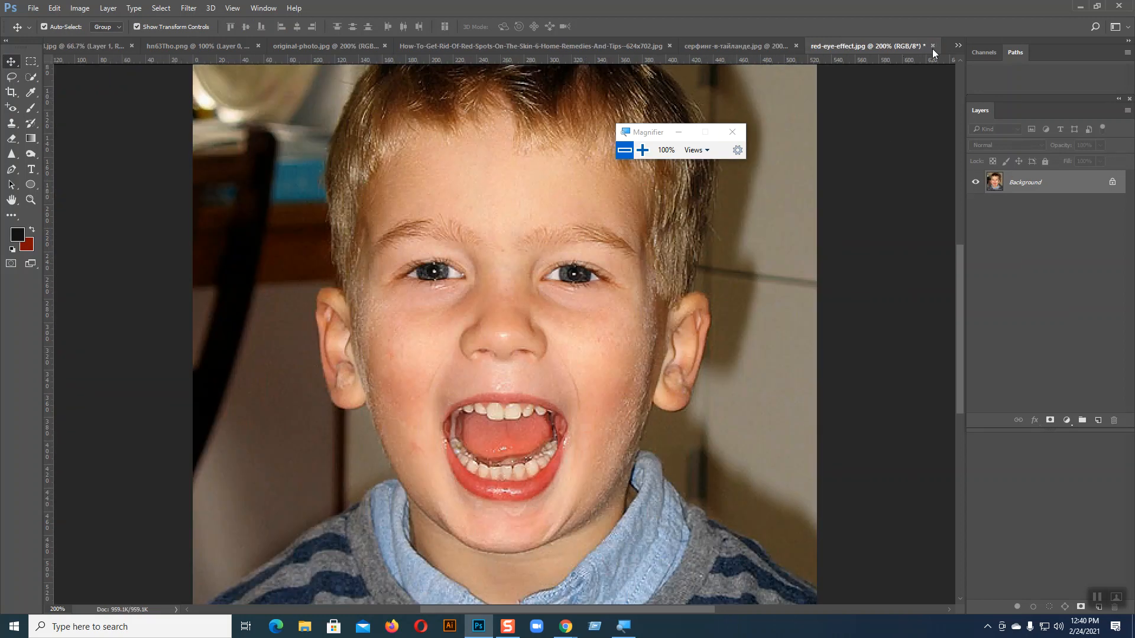
click(932, 46)
click(569, 236)
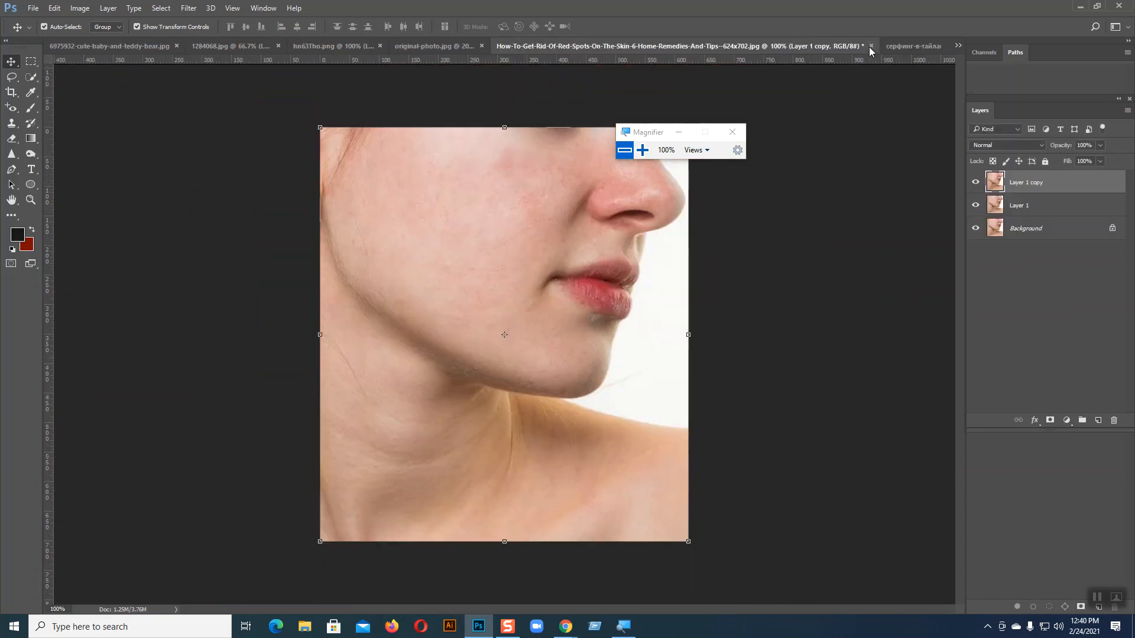
click(899, 47)
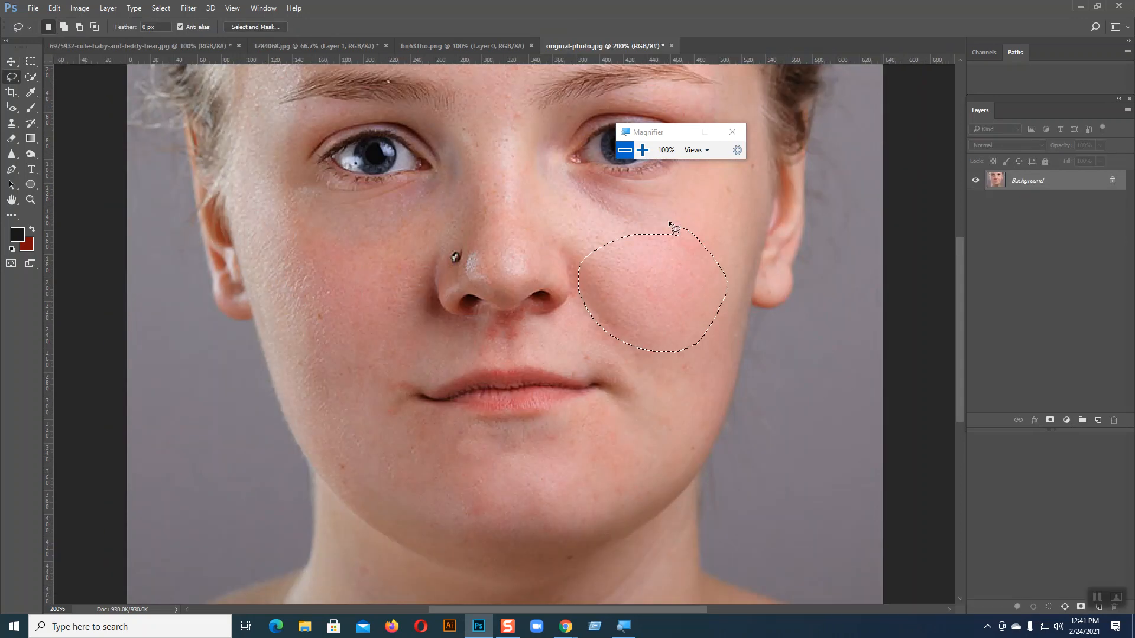
- Try cloning the selected cheek, copied to its own layer with the Background hidden, onto an empty area, and undo all of it
key(ctrl+j)
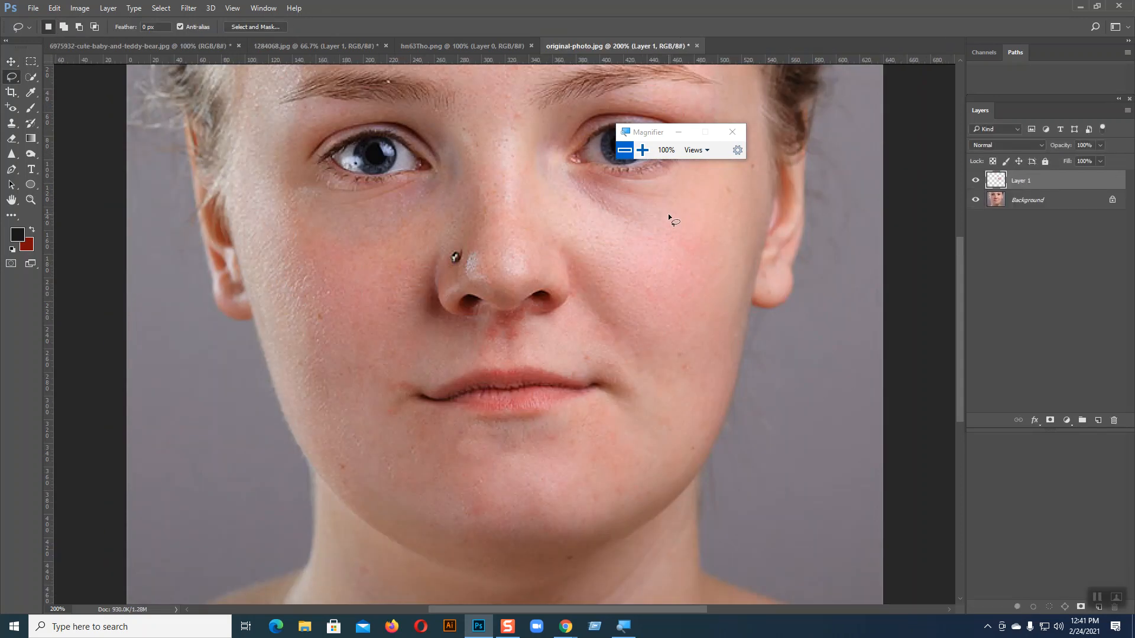
click(976, 200)
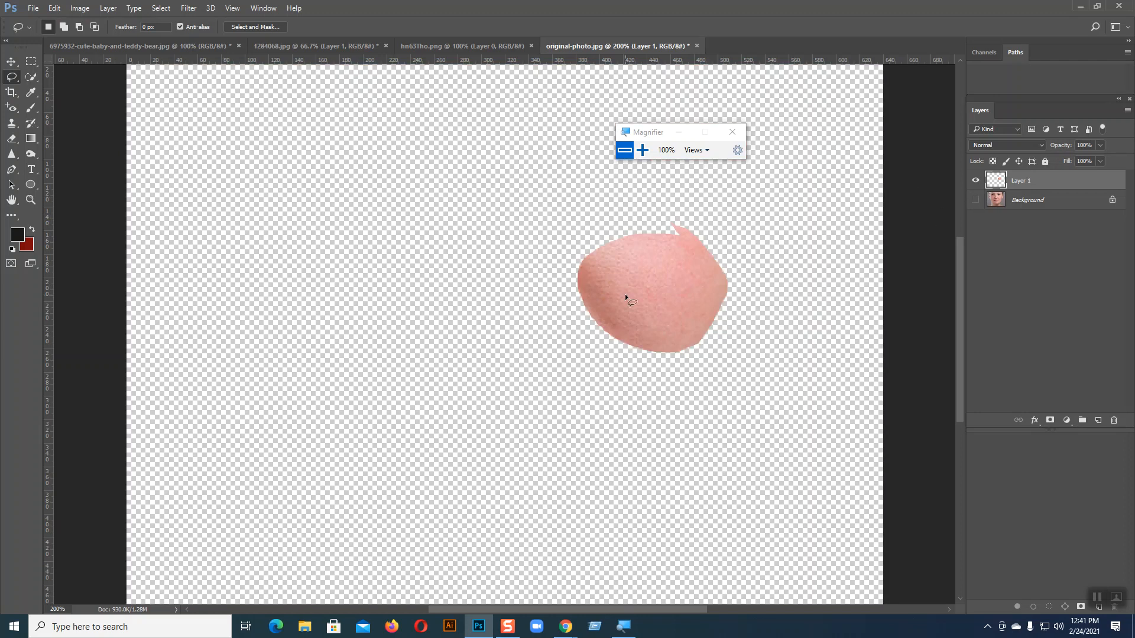
click(11, 123)
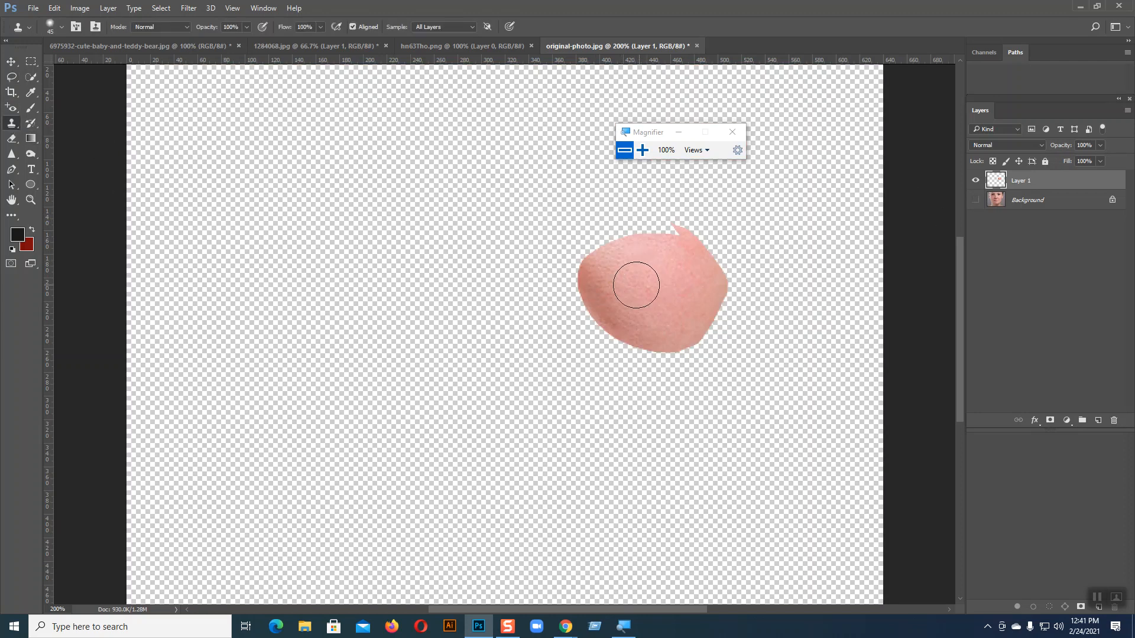
alt+click(595, 275)
mouse_move(405, 172)
mouse_down()
mouse_move(377, 171)
mouse_move(412, 184)
mouse_move(451, 172)
mouse_move(367, 197)
mouse_move(397, 230)
mouse_move(398, 151)
mouse_move(362, 240)
mouse_move(430, 158)
mouse_move(394, 248)
mouse_move(441, 168)
mouse_move(347, 231)
mouse_move(352, 194)
mouse_move(402, 178)
mouse_move(381, 218)
mouse_move(420, 149)
mouse_move(457, 214)
mouse_up()
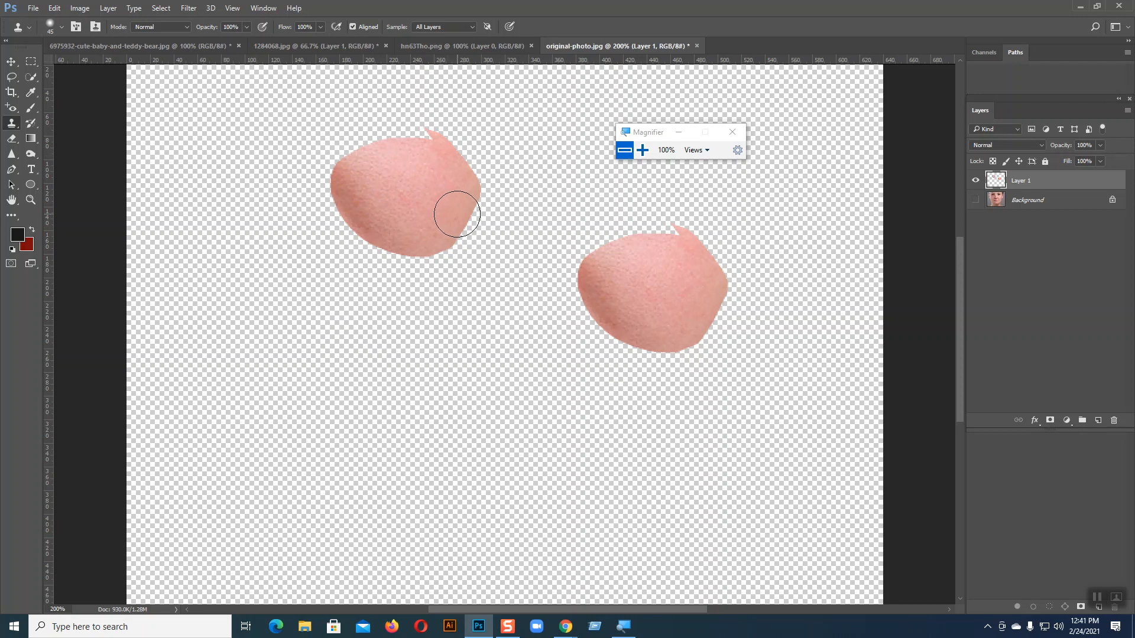
key(ctrl+z)
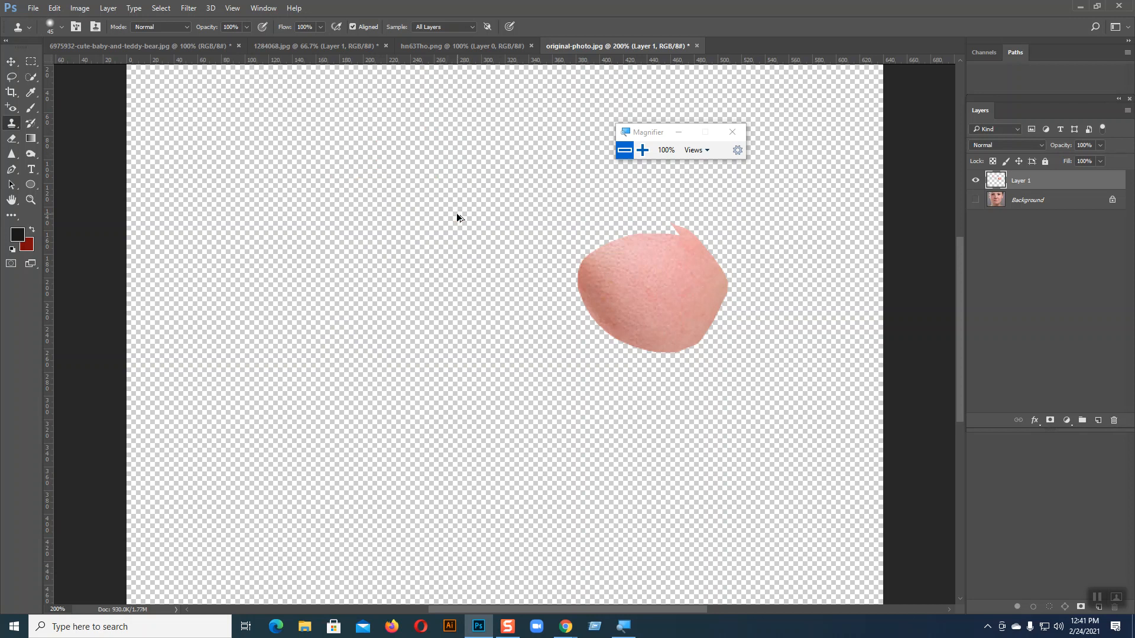
key(ctrl+alt+z)
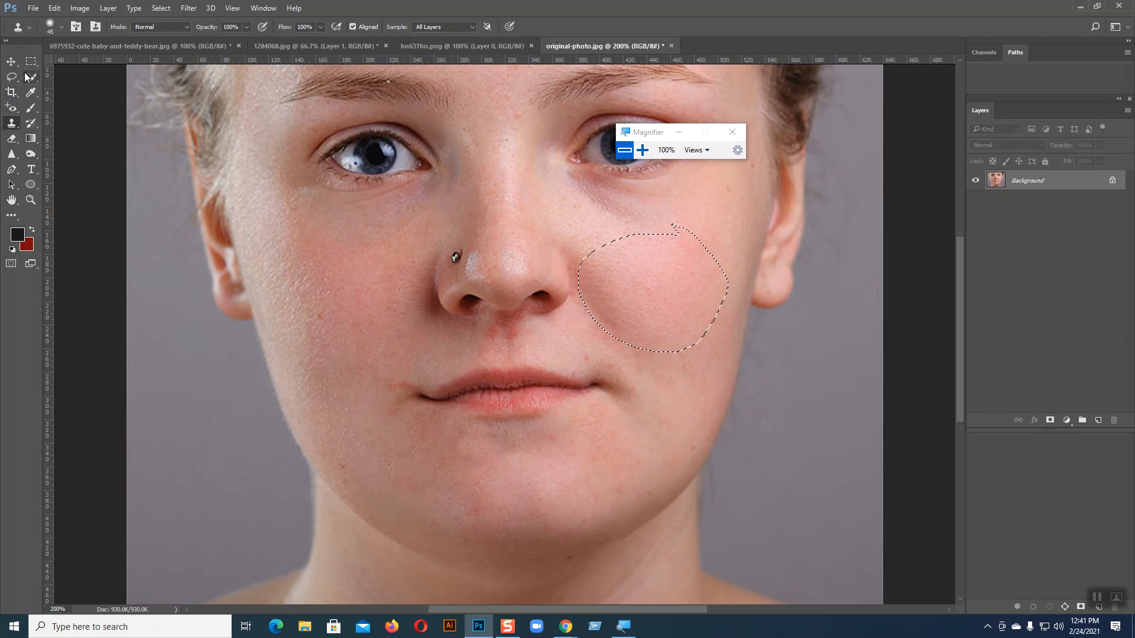
- Clear the cheek selection in original-photo.jpg and open 13-sea-beach-sand-wallpaper.jpeg
key(m)
click(574, 206)
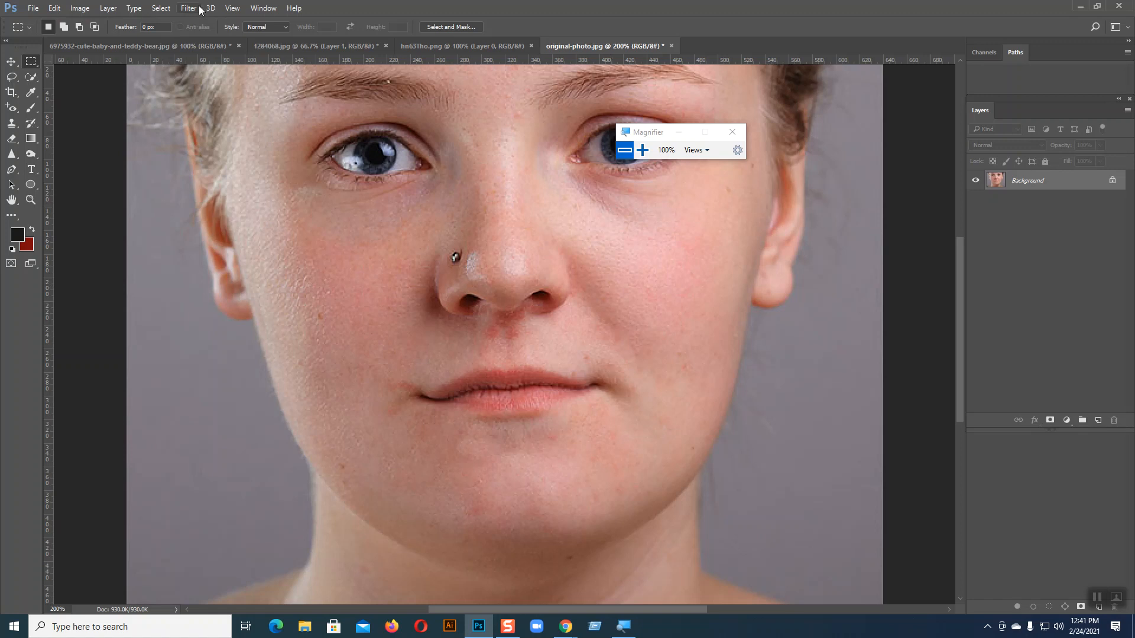
click(11, 62)
click(35, 8)
click(41, 31)
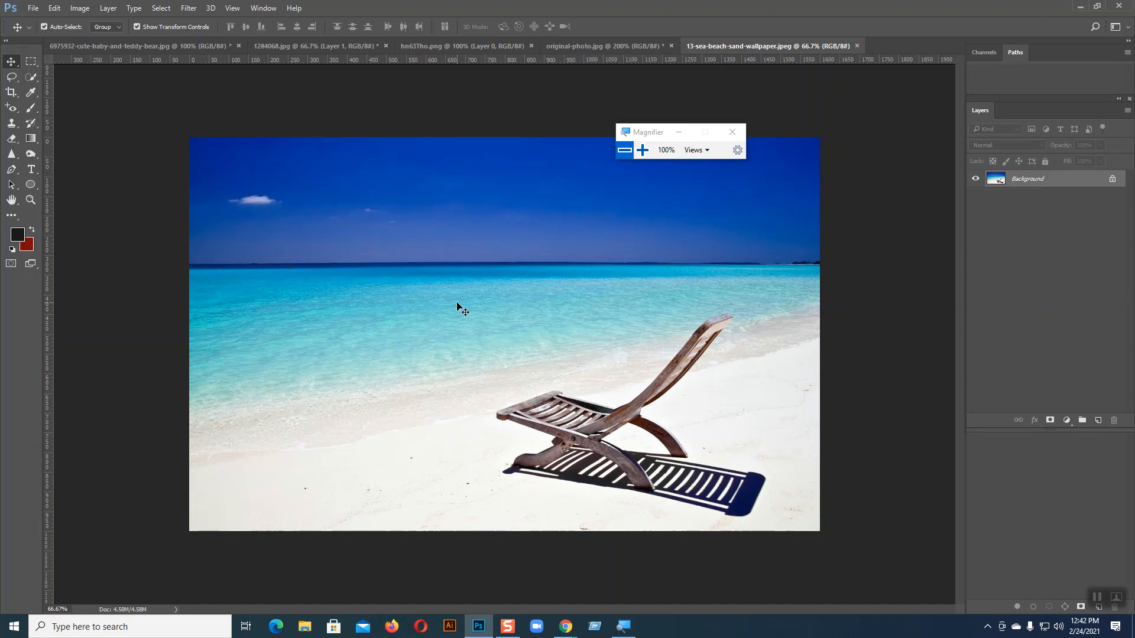
drag(636, 138, 566, 107)
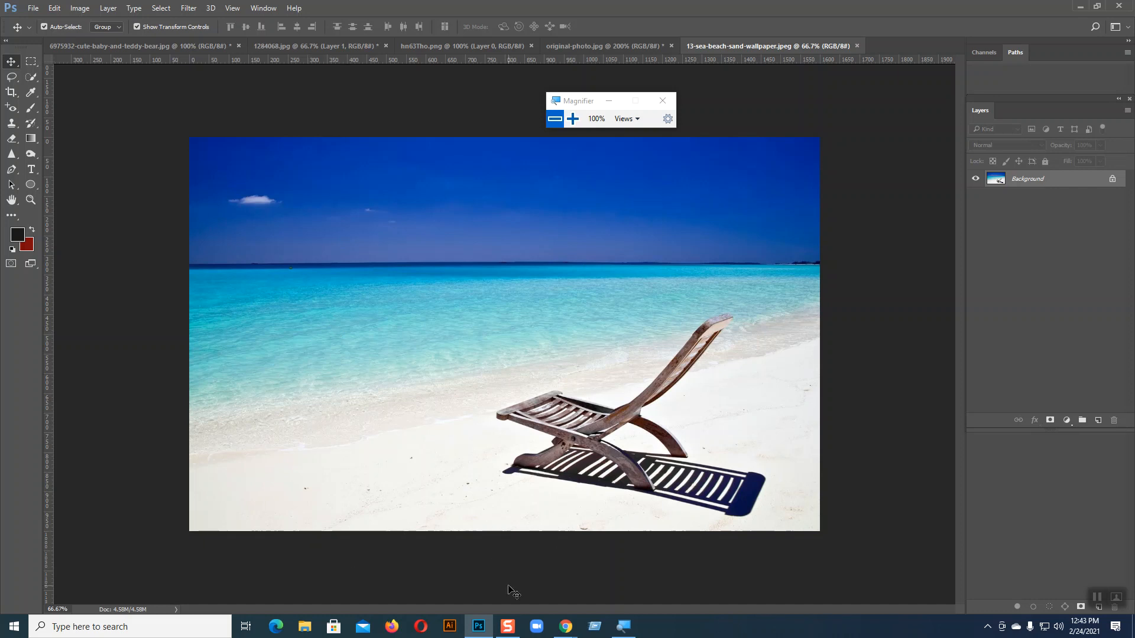
- Switch to Chrome and search Google Images for "sea beach" in a new tab
click(565, 626)
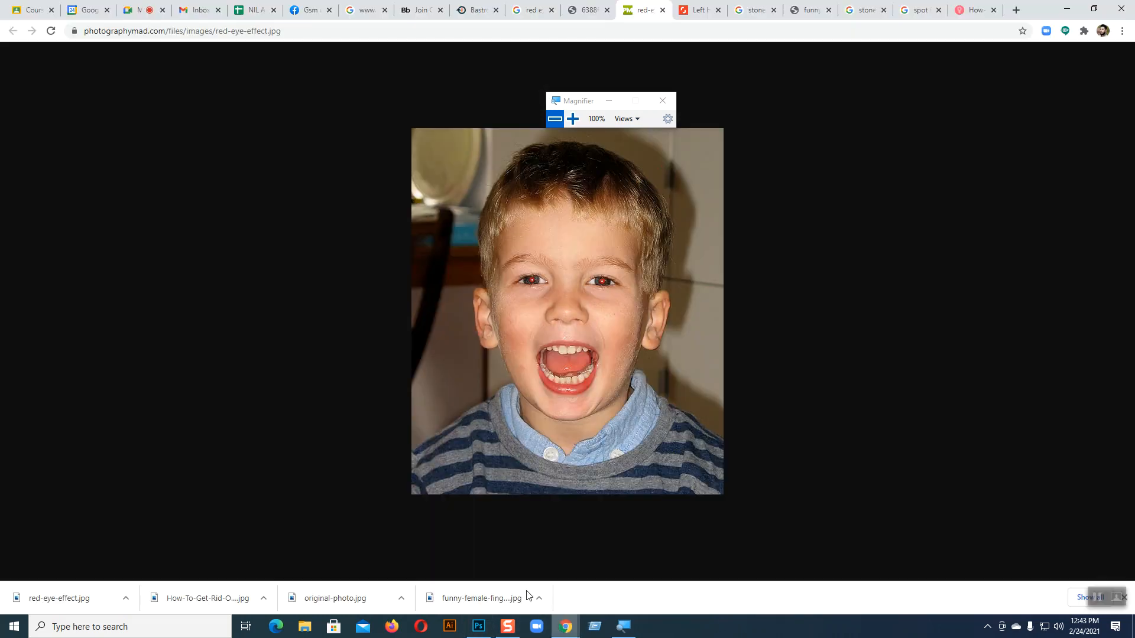
click(1025, 11)
click(489, 248)
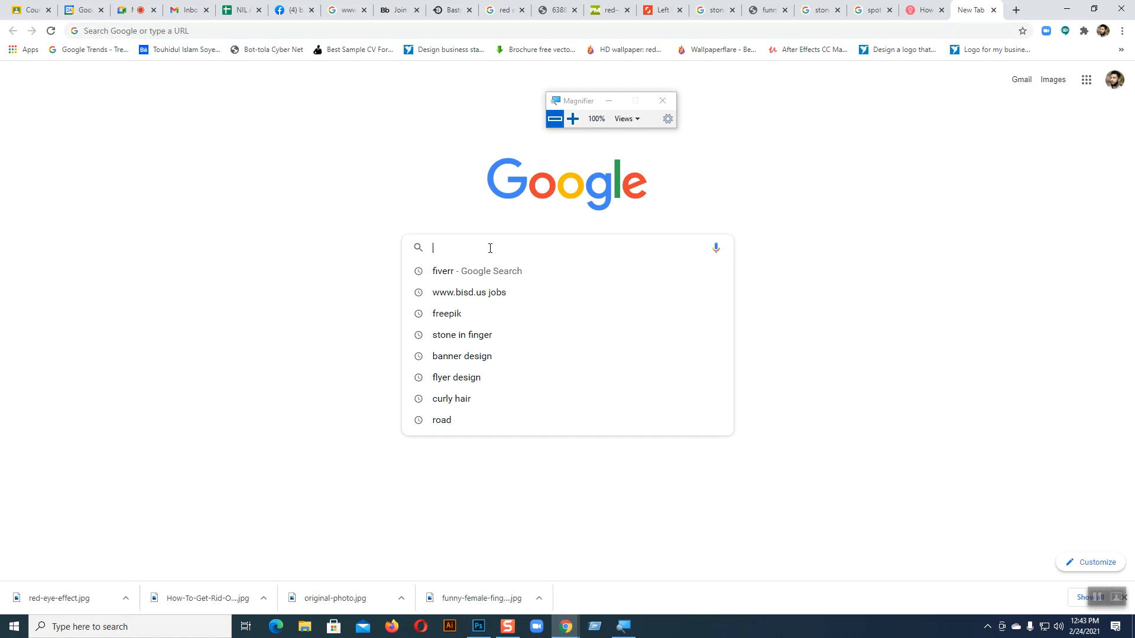
text(Sea)
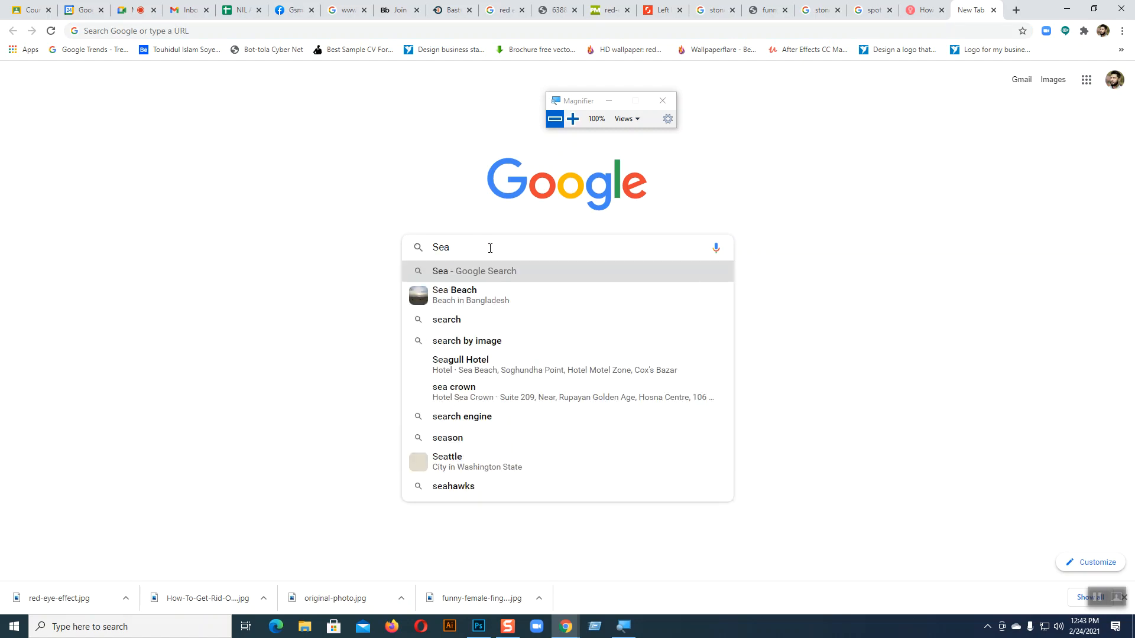
click(471, 295)
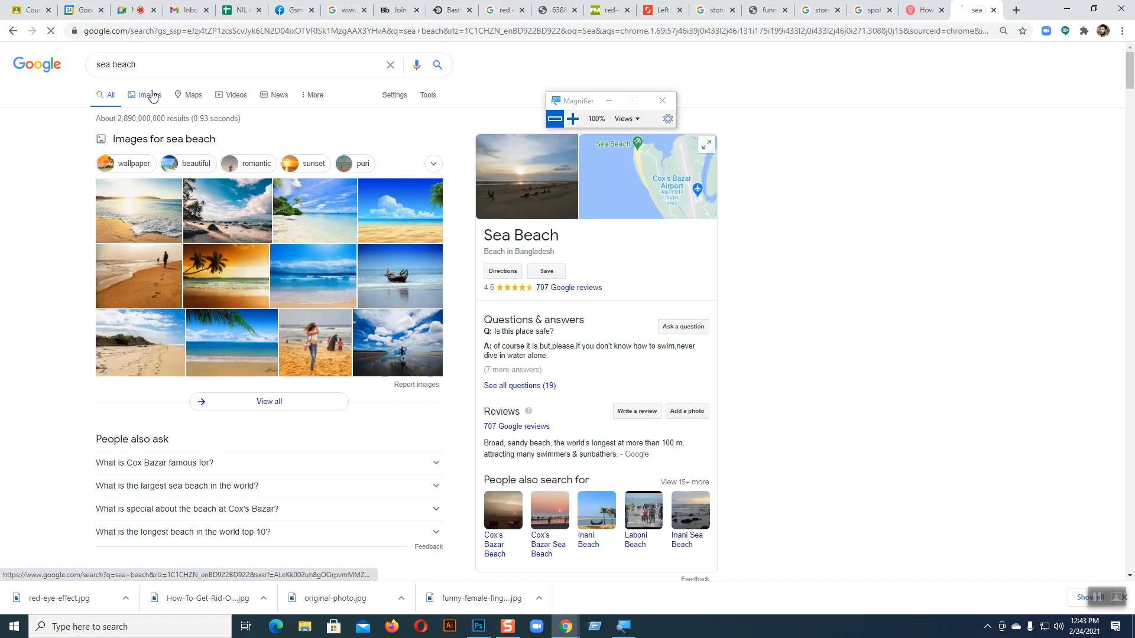
click(149, 95)
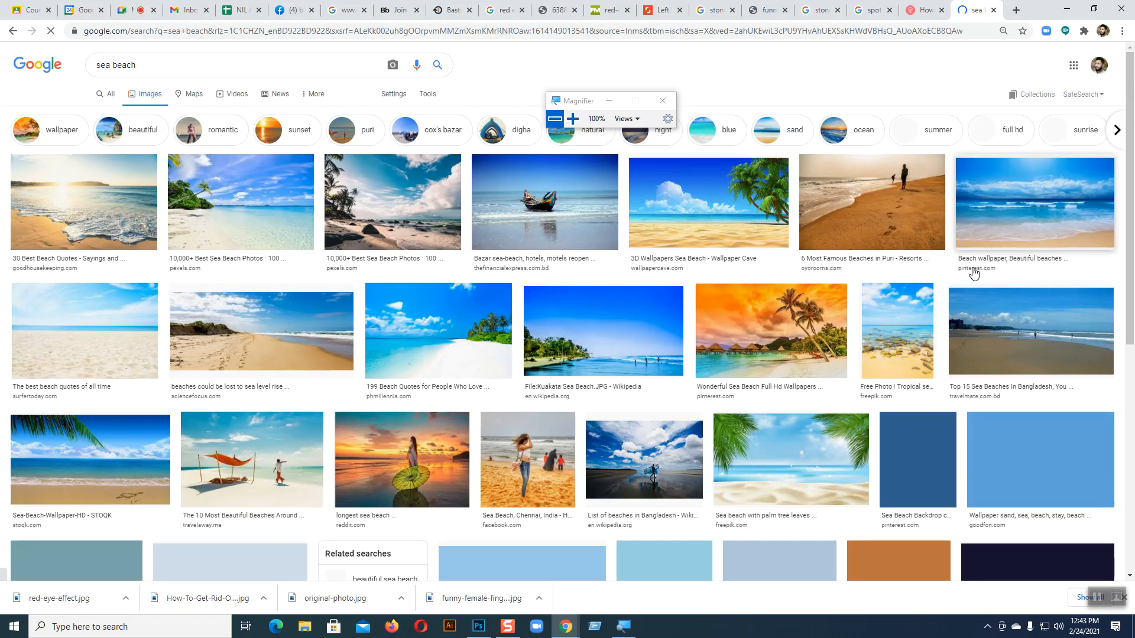
- Preview the orange sunset beach, the 3D Wallpapers Sea Beach picture and the coconut-tree mural, comparing them with the beach photo in Photoshop
click(810, 337)
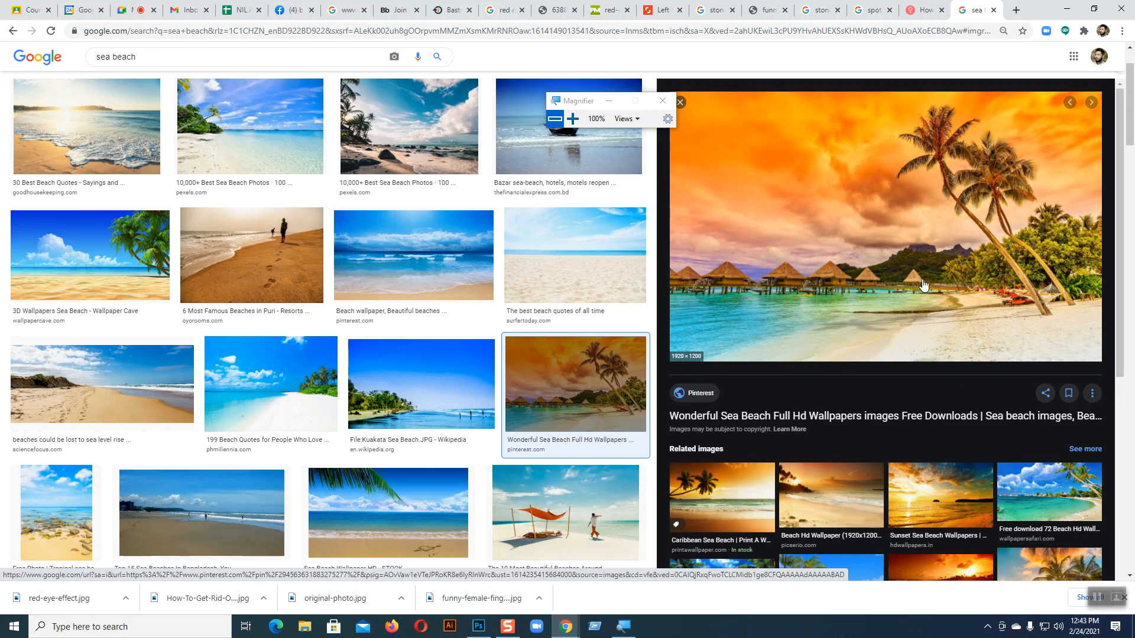
scroll(437, 494, down, 1)
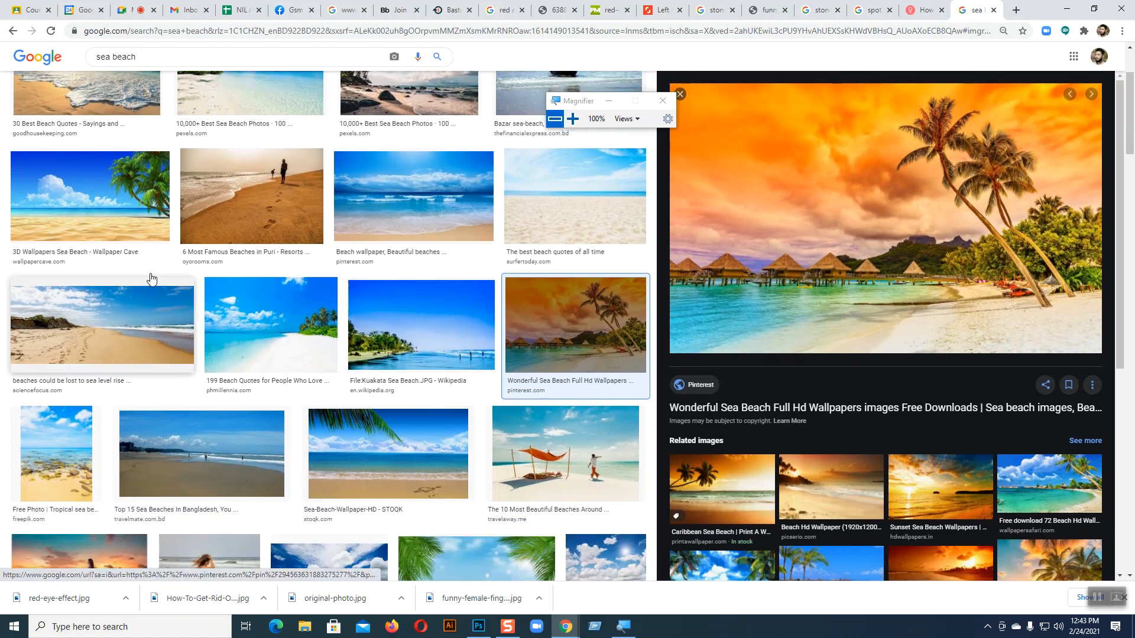
click(88, 195)
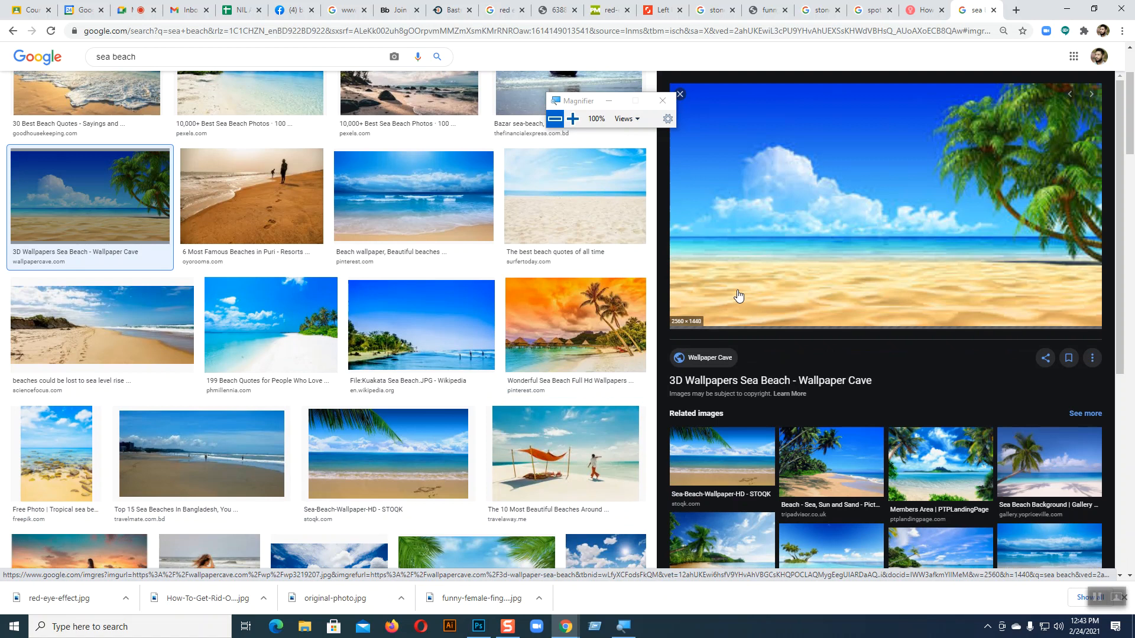
scroll(704, 414, down, 3)
scroll(704, 414, down, 3)
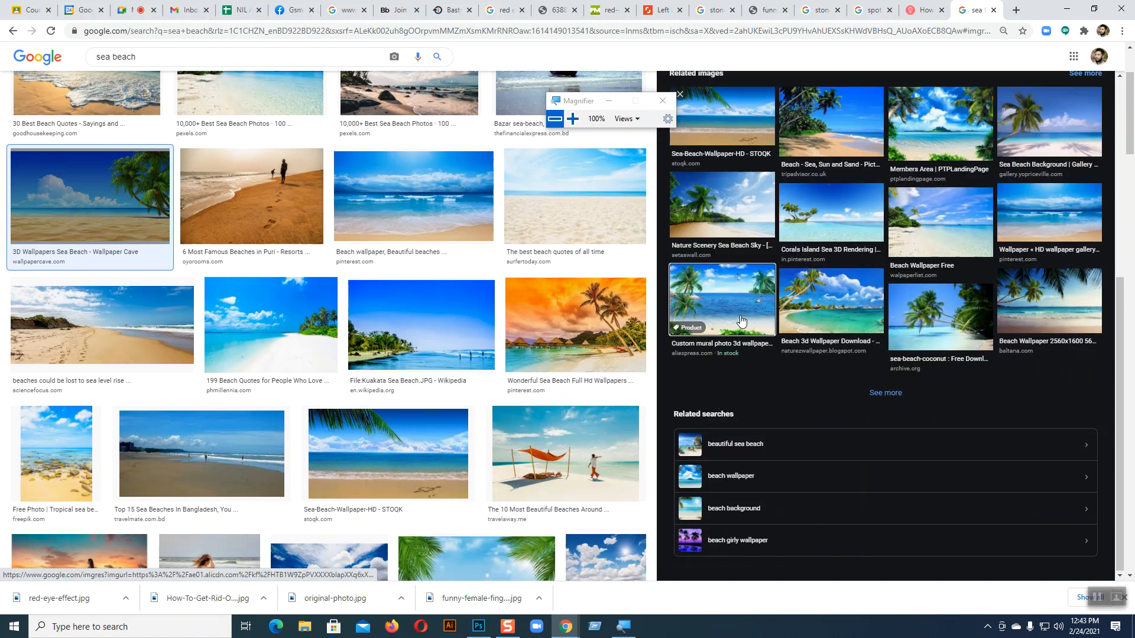
click(722, 314)
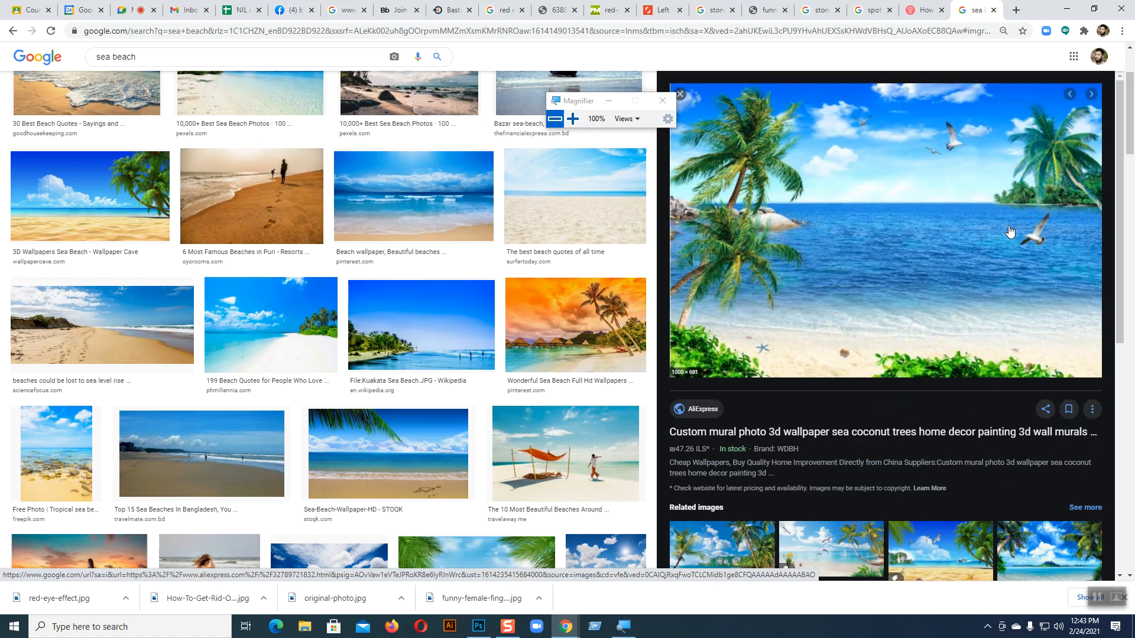
click(479, 626)
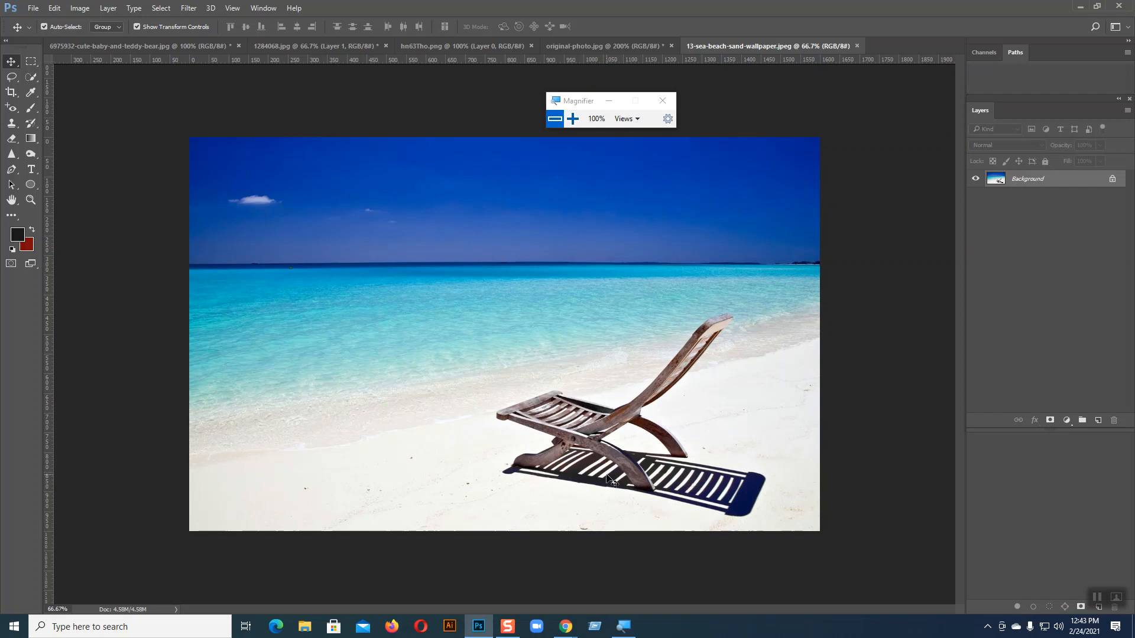
click(566, 626)
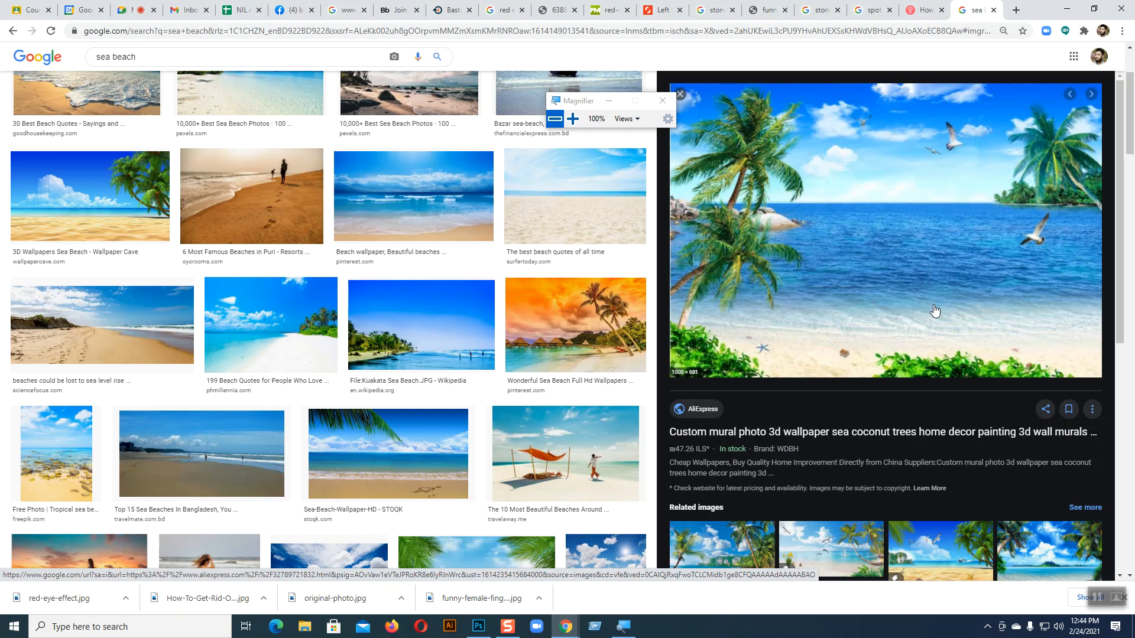
- Browse further through the sea beach image results and preview the Blue Sea Beach HD Wallpapers picture with the large rock
scroll(934, 310, up, 3)
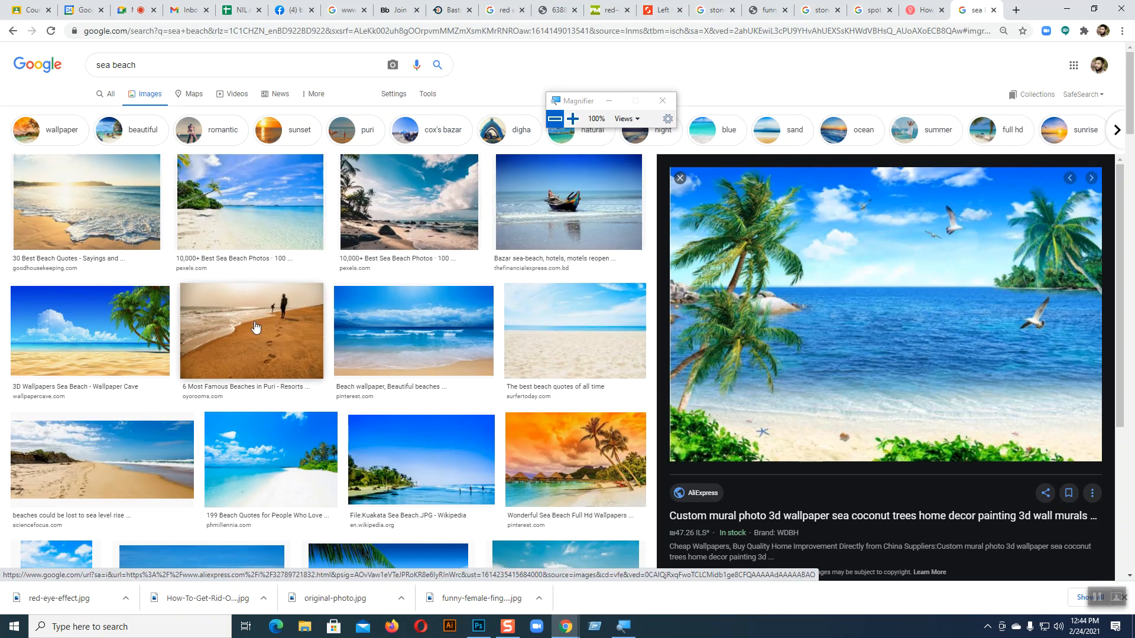
scroll(594, 377, down, 5)
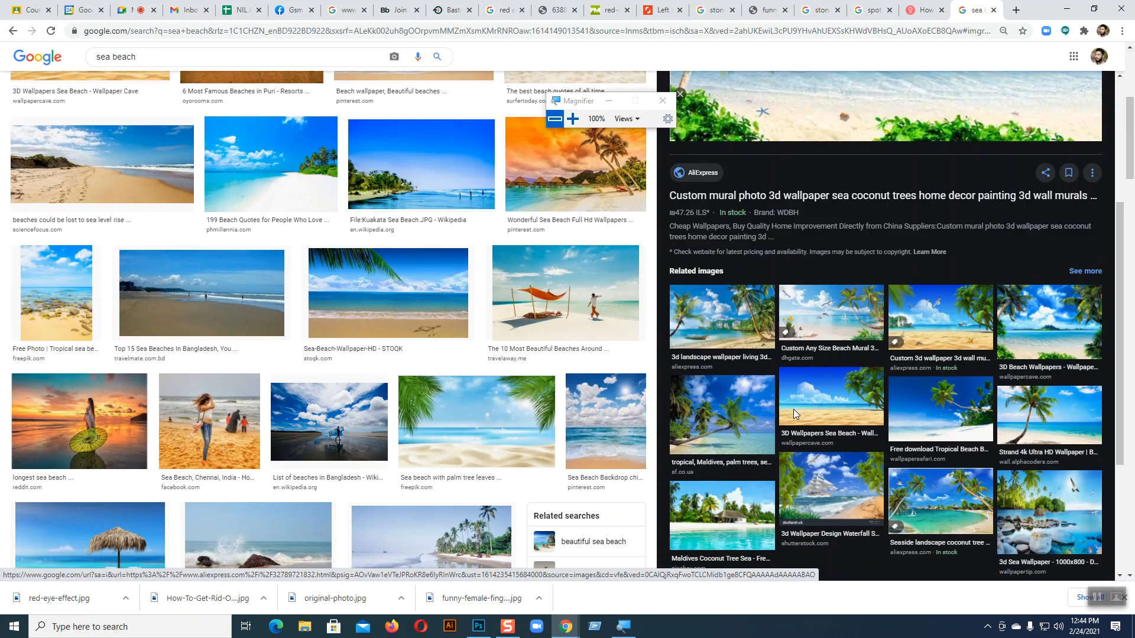
scroll(807, 421, down, 2)
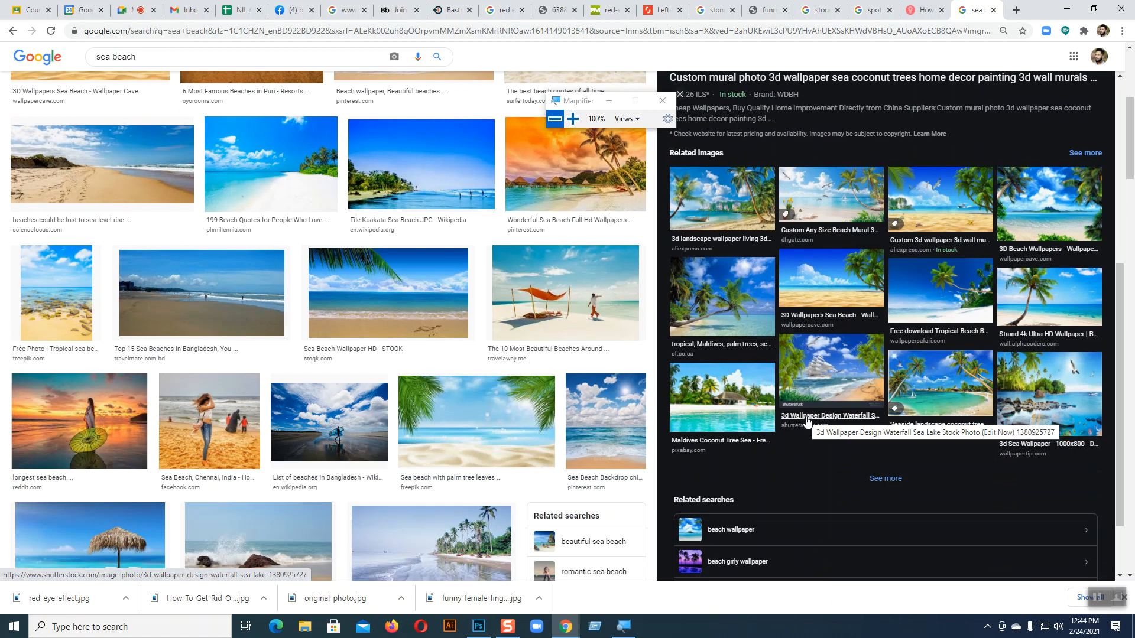
scroll(810, 429, down, 2)
scroll(513, 482, down, 7)
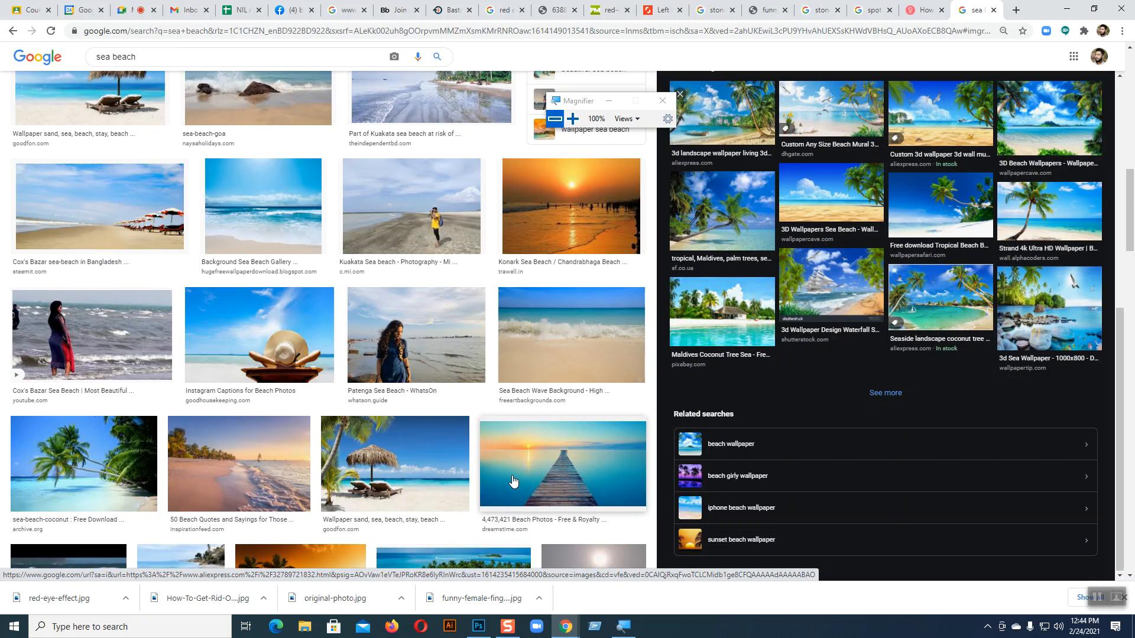
scroll(513, 482, down, 5)
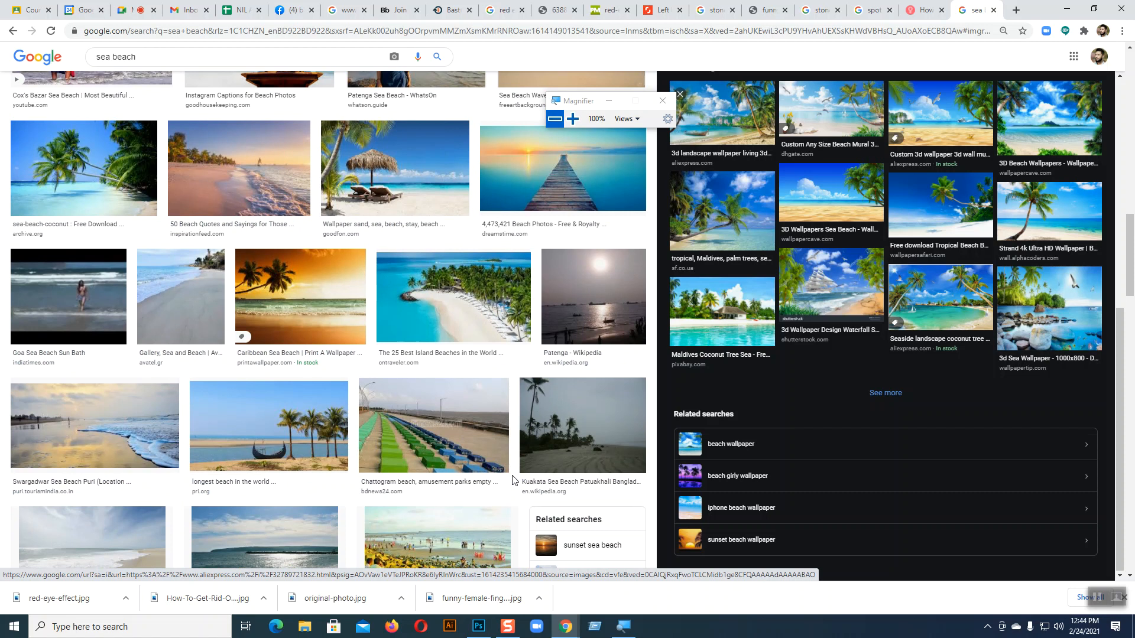
scroll(396, 492, down, 6)
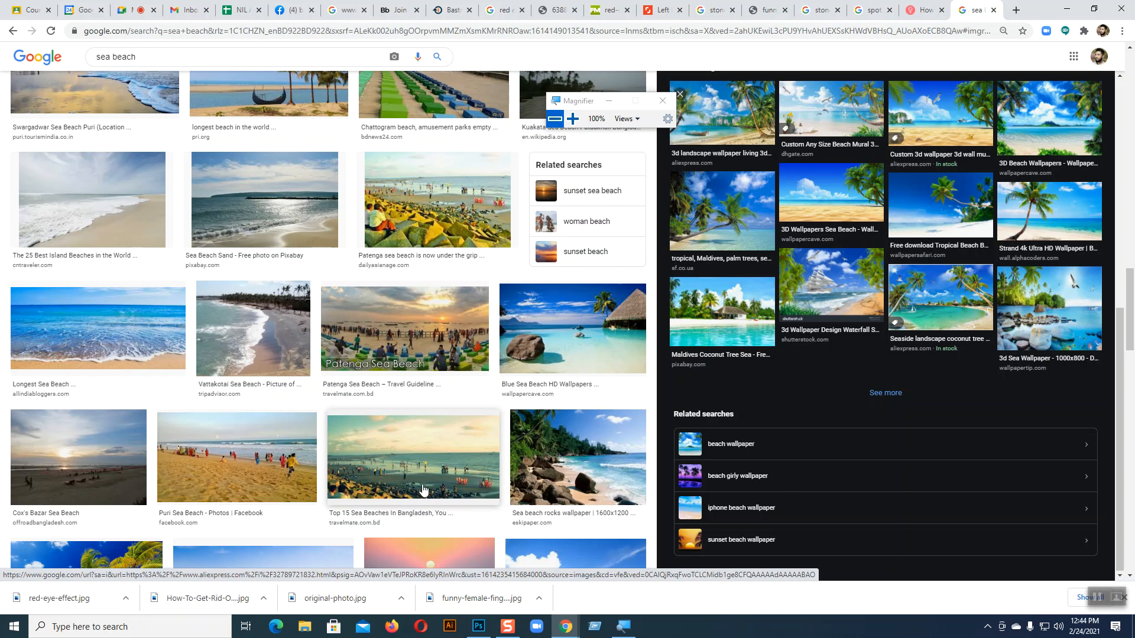
click(587, 376)
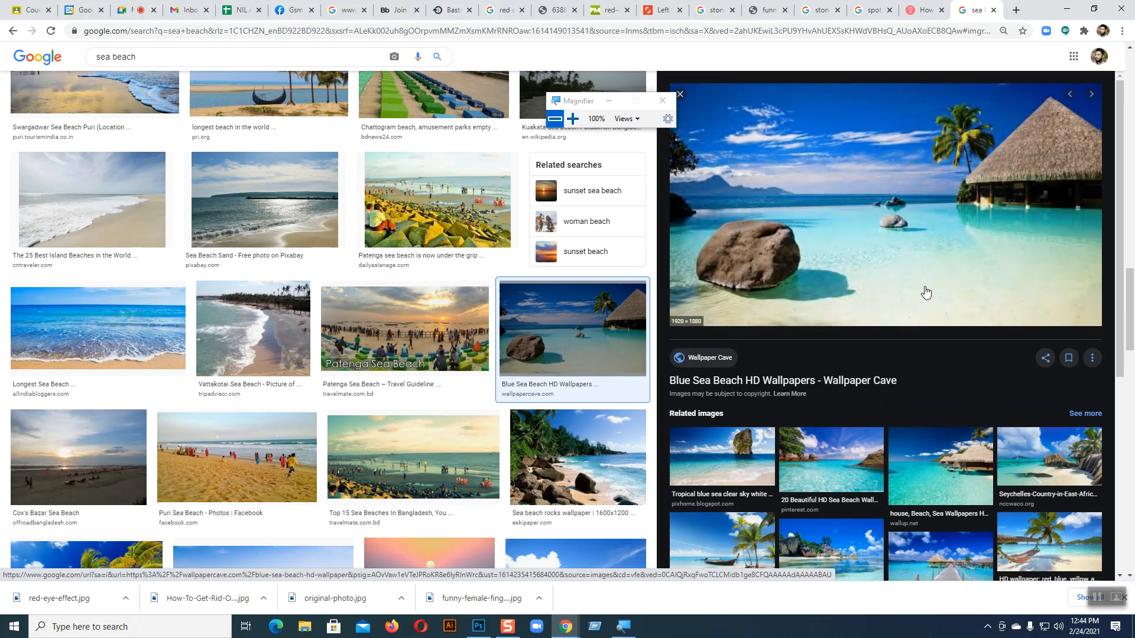
- Compare the seashell and hammock beach pictures with the Sea Beach, Beautiful Place HD wallpaper and leave the wallpaper's preview open
scroll(414, 490, down, 3)
click(87, 408)
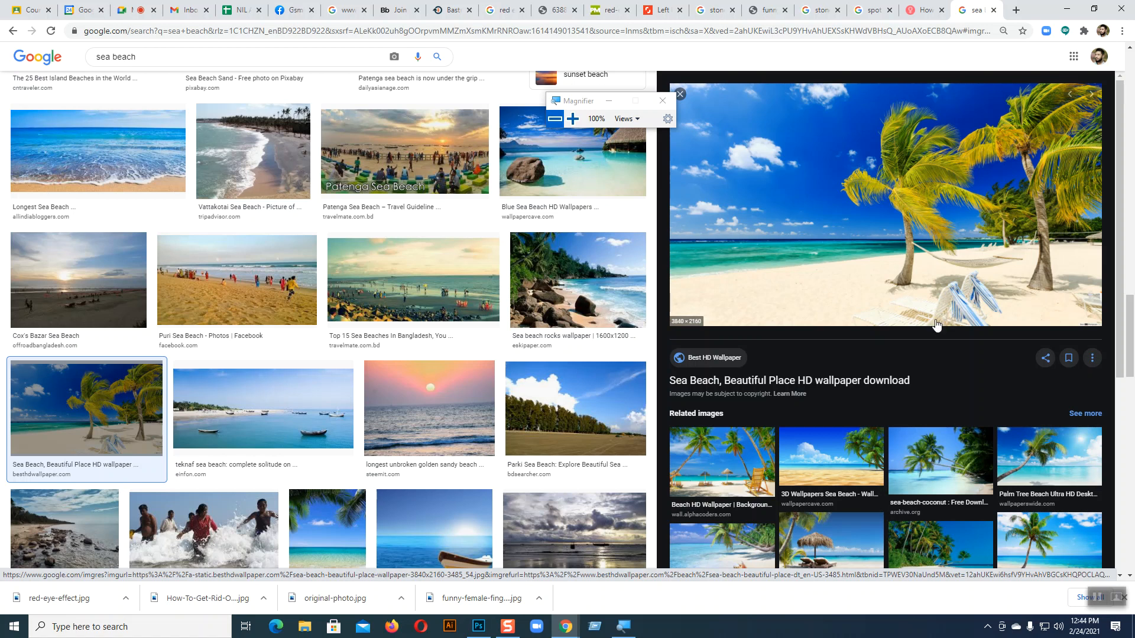
scroll(936, 324, down, 2)
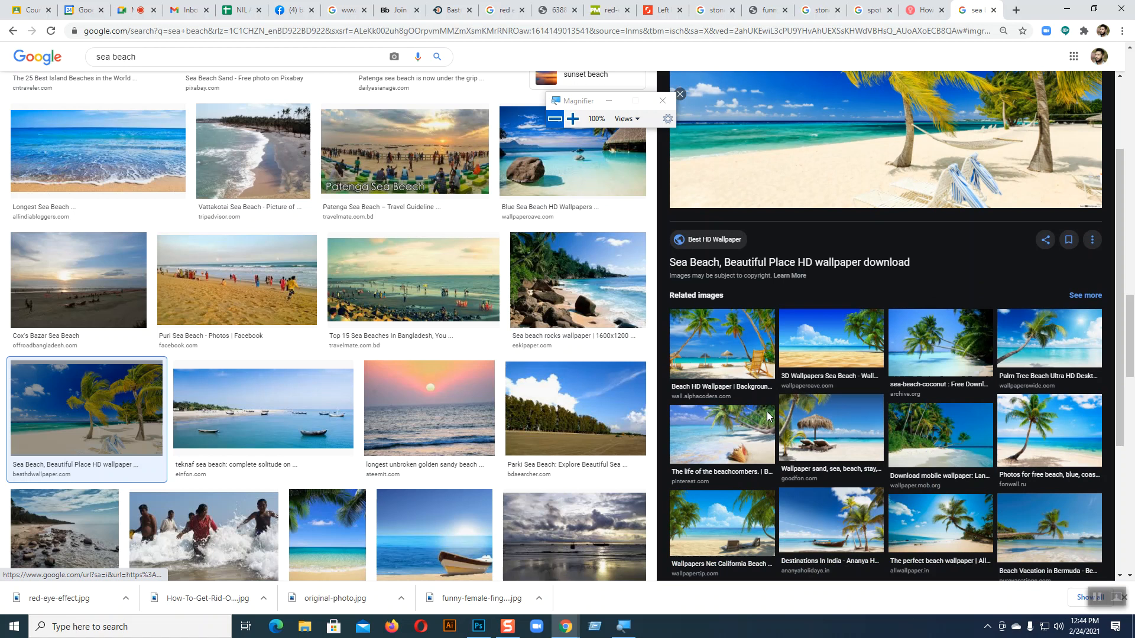
click(739, 418)
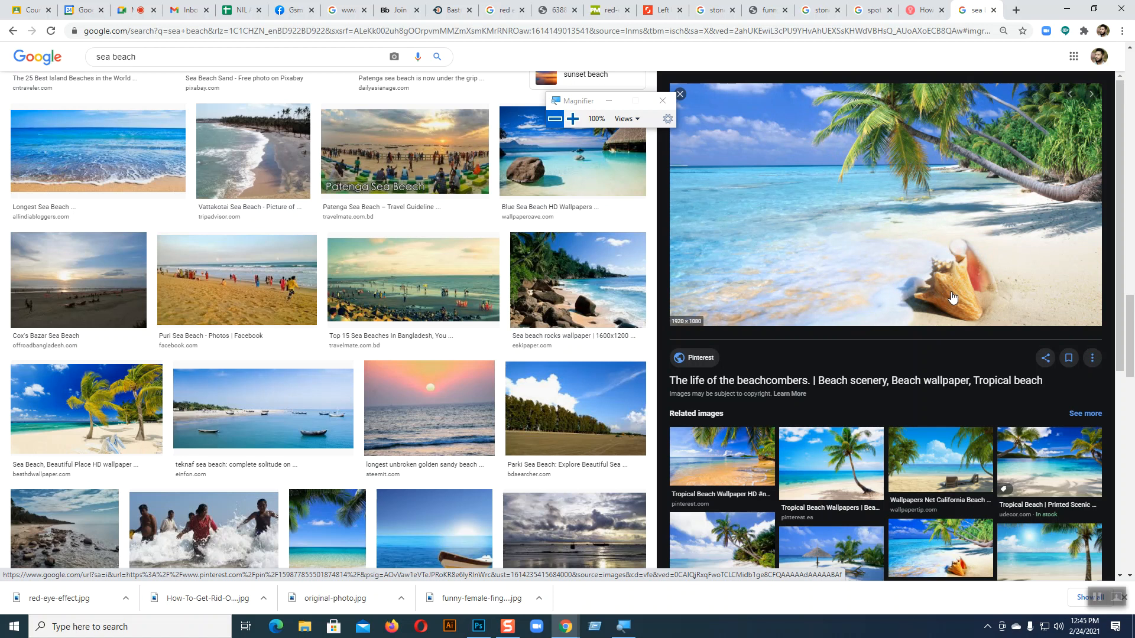
scroll(867, 321, down, 4)
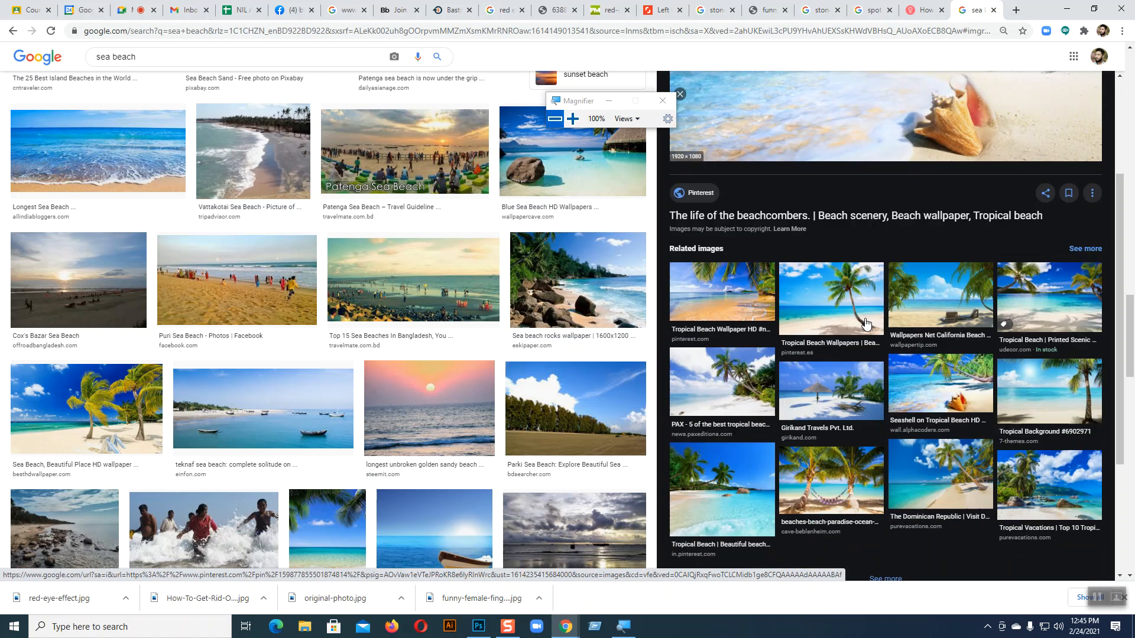
click(829, 405)
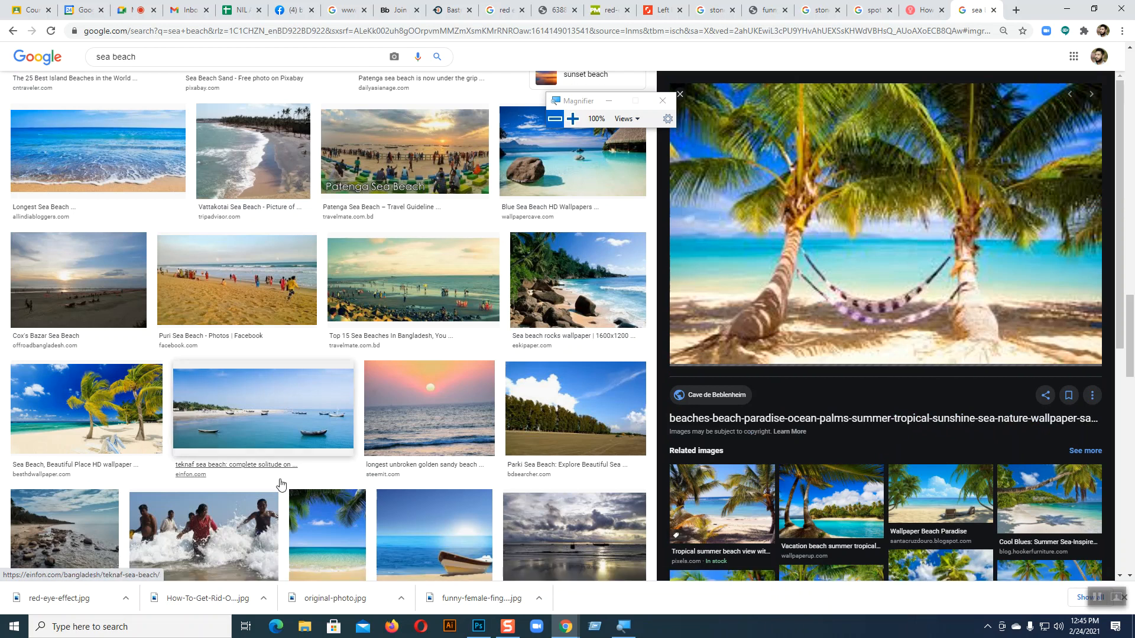
click(142, 453)
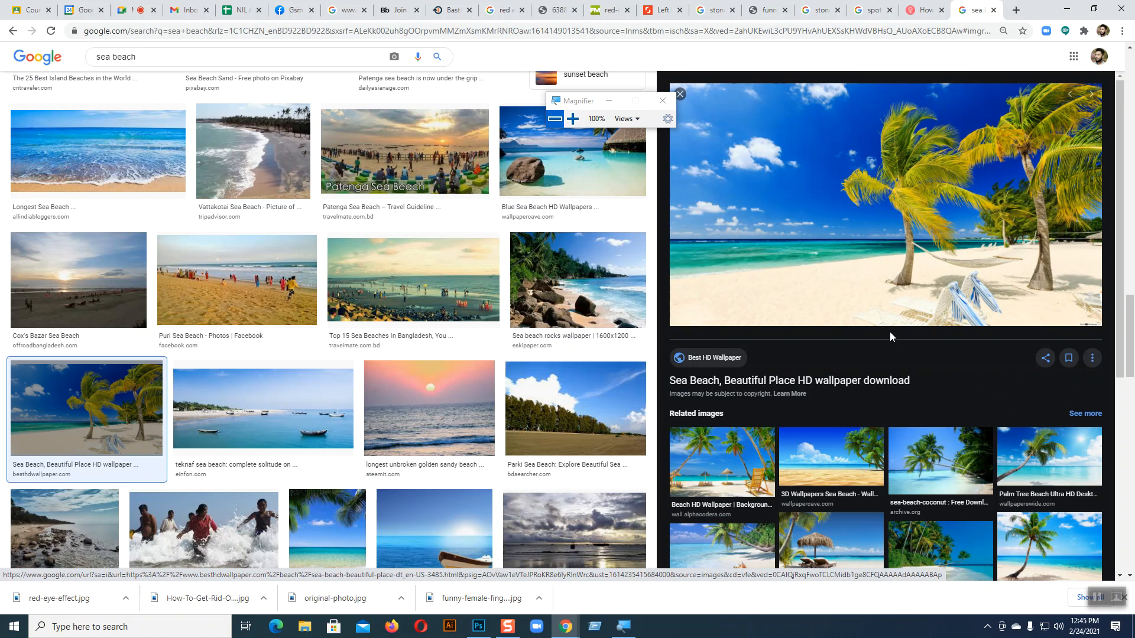
click(479, 626)
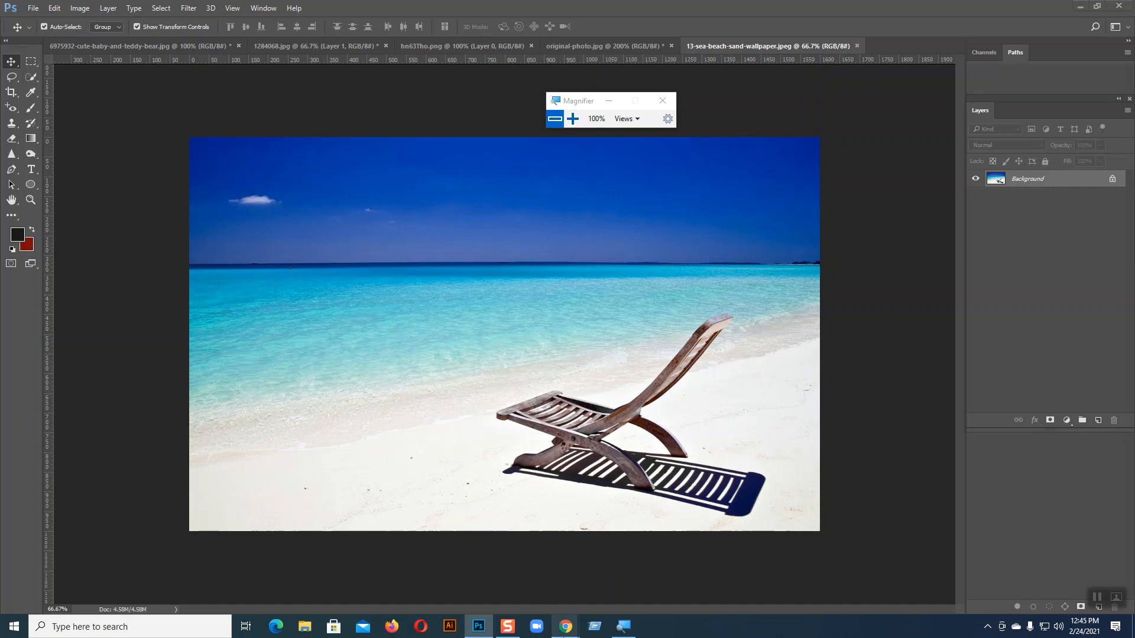
click(566, 627)
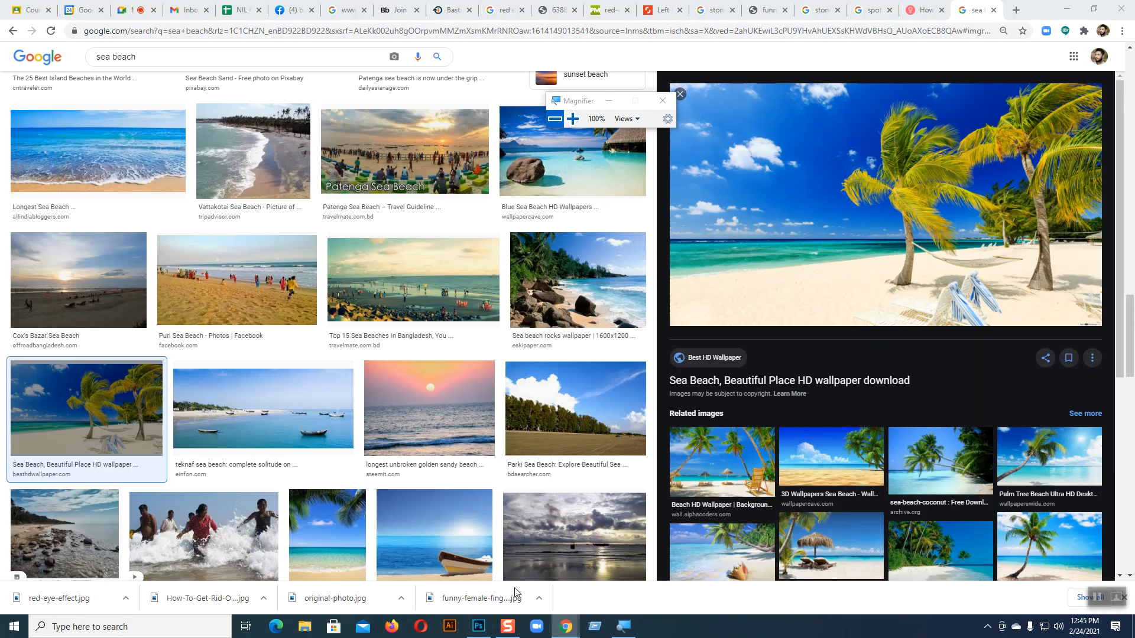
- Go to the Google Classroom stream and start a class announcement for all students with the text "Home work"
click(35, 10)
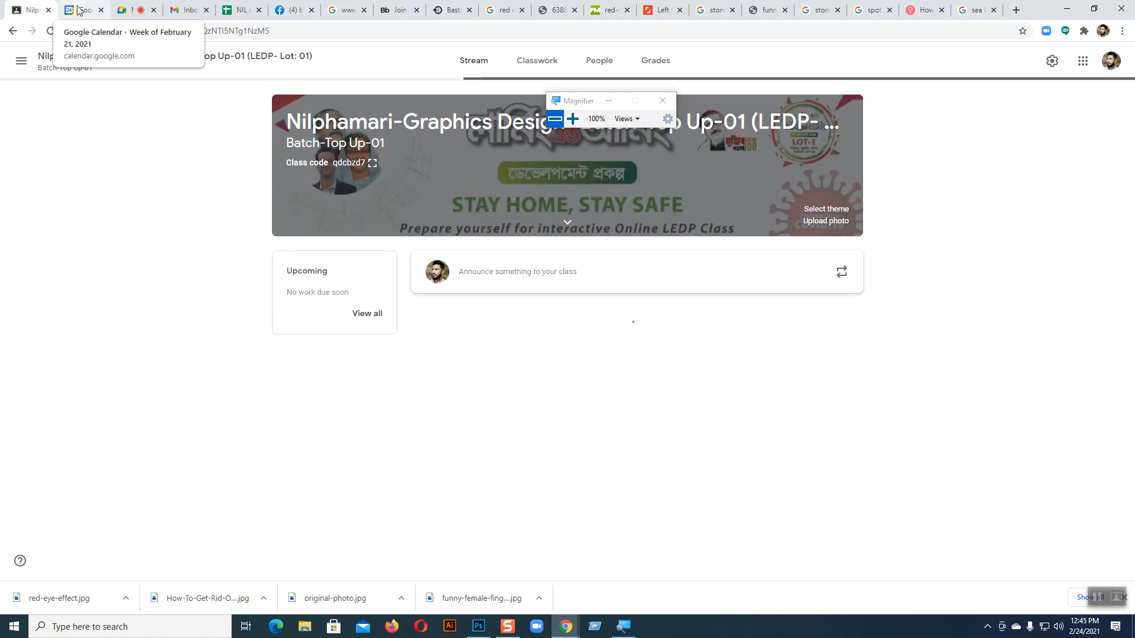
click(518, 276)
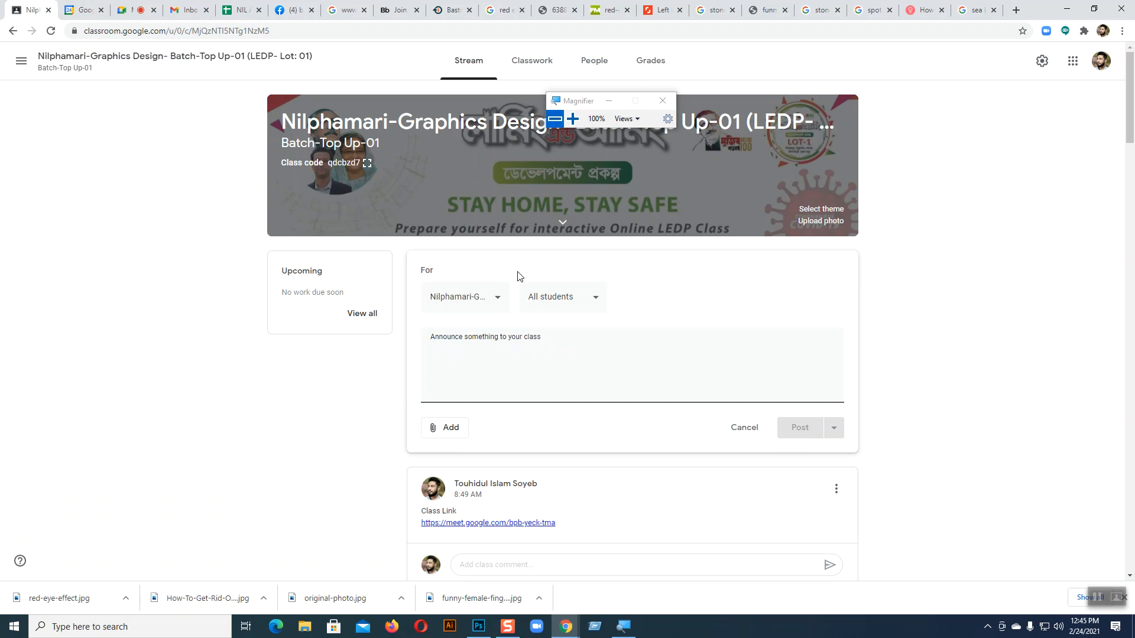
text(Home work)
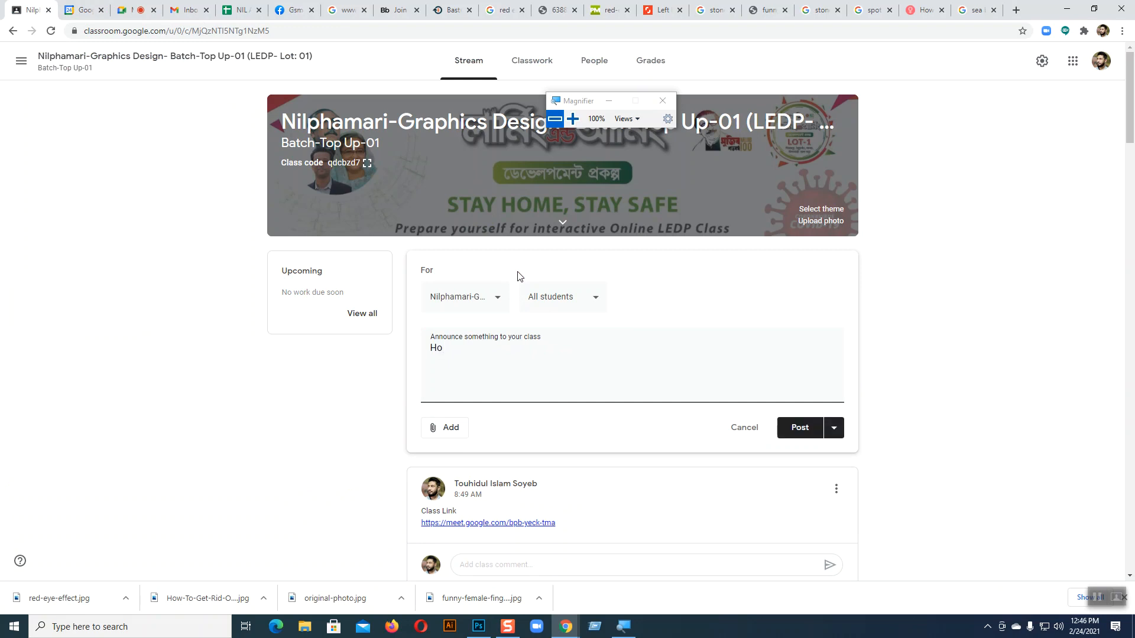